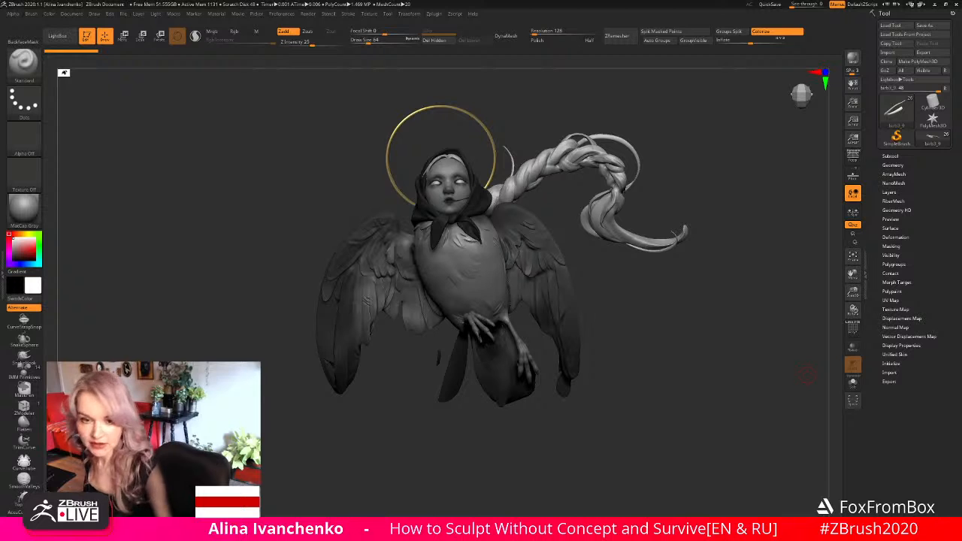
- Examine the bird figure's body, wings, tail and braid from slightly different angles and distances
drag(612, 285, 651, 283)
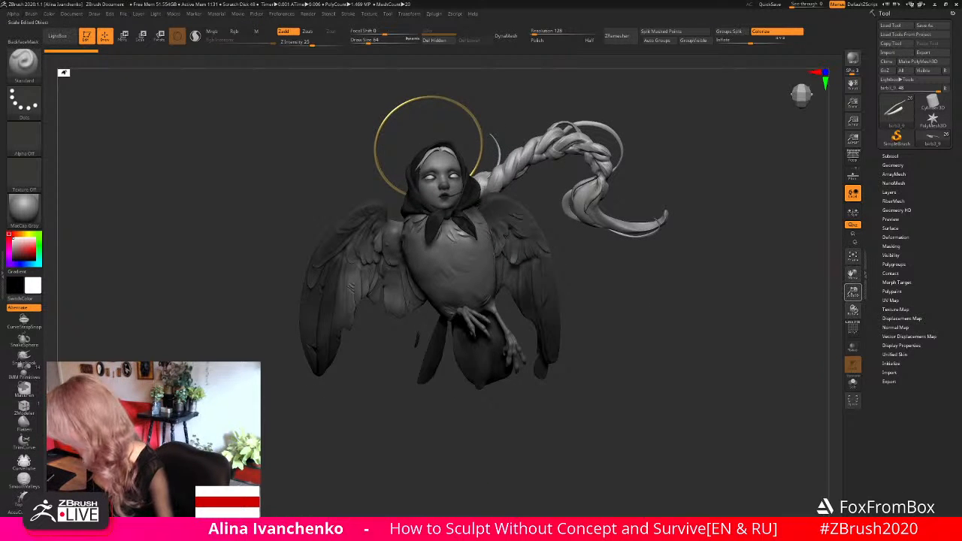
drag(853, 292, 848, 303)
drag(733, 302, 703, 311)
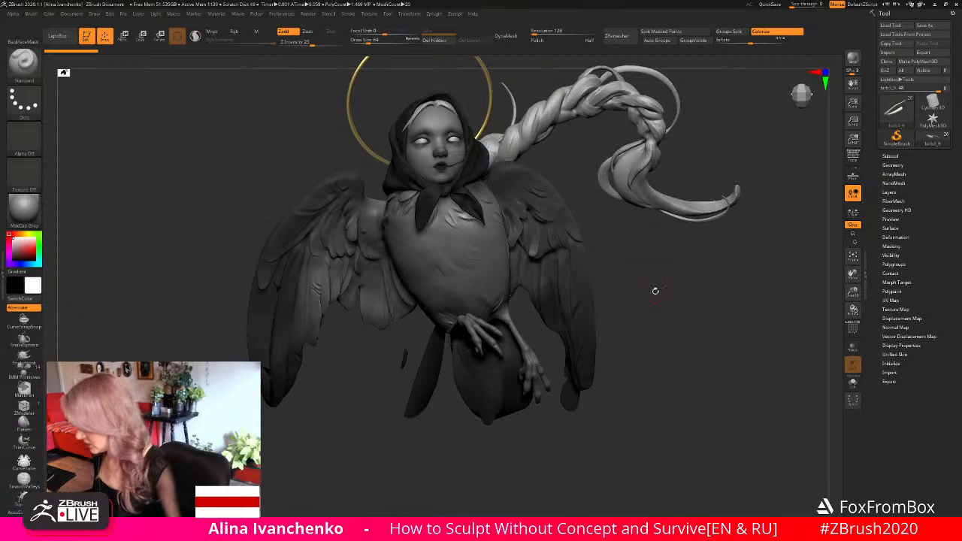
drag(655, 290, 659, 286)
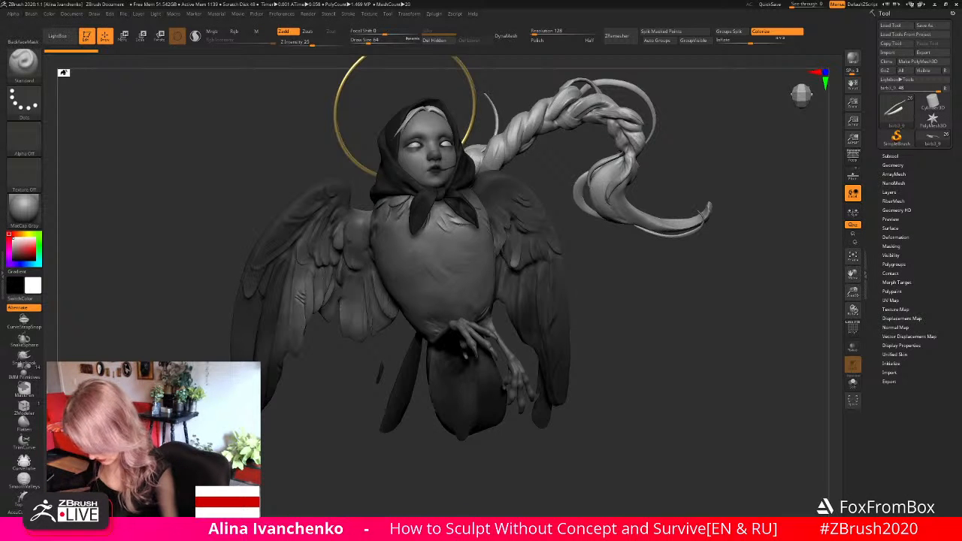
drag(636, 300, 671, 319)
drag(854, 292, 853, 288)
drag(760, 319, 735, 299)
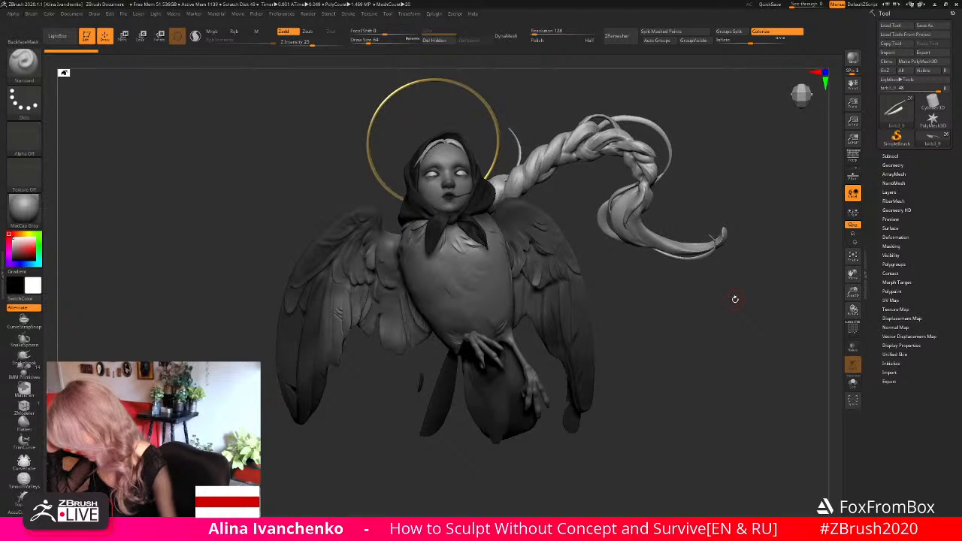
alt+drag(661, 323, 697, 328)
drag(853, 291, 829, 311)
alt+drag(754, 329, 722, 314)
- Select the body-and-wings subtool, show the subtool list and choose the TrimLasso brush
ctrl+shift+click(24, 66)
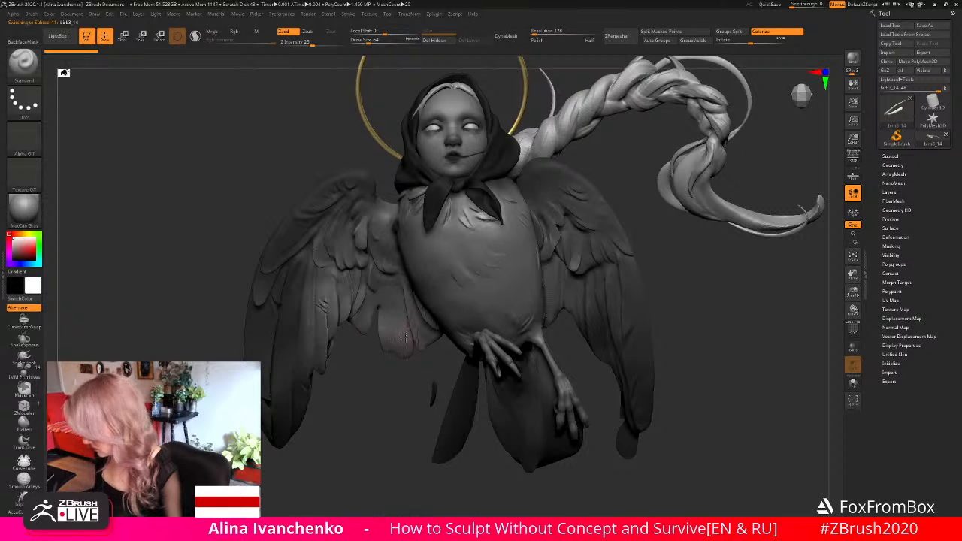
click(892, 155)
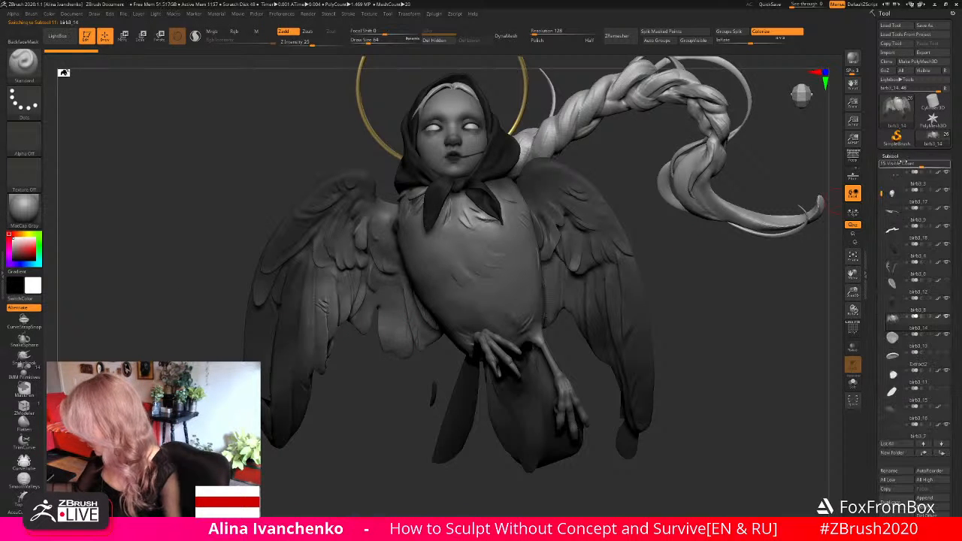
click(25, 66)
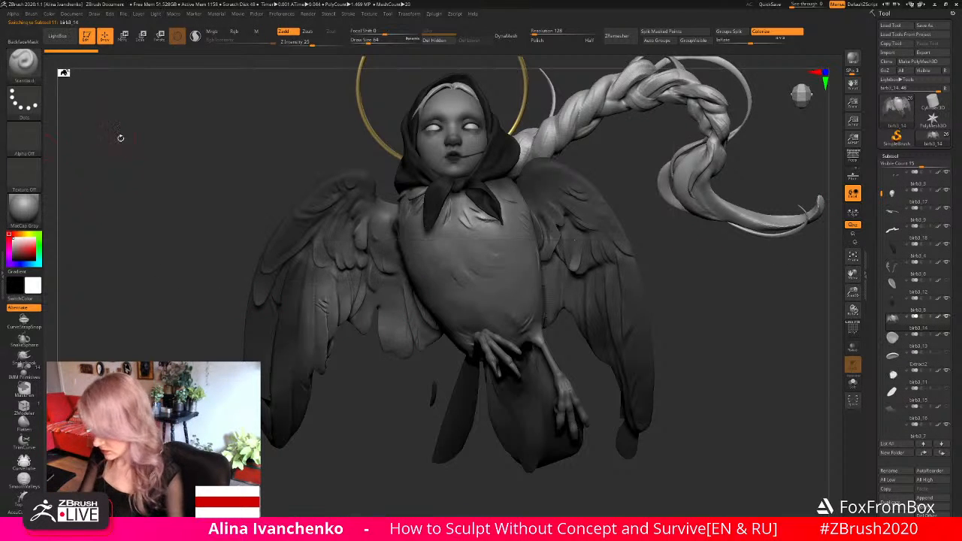
click(23, 65)
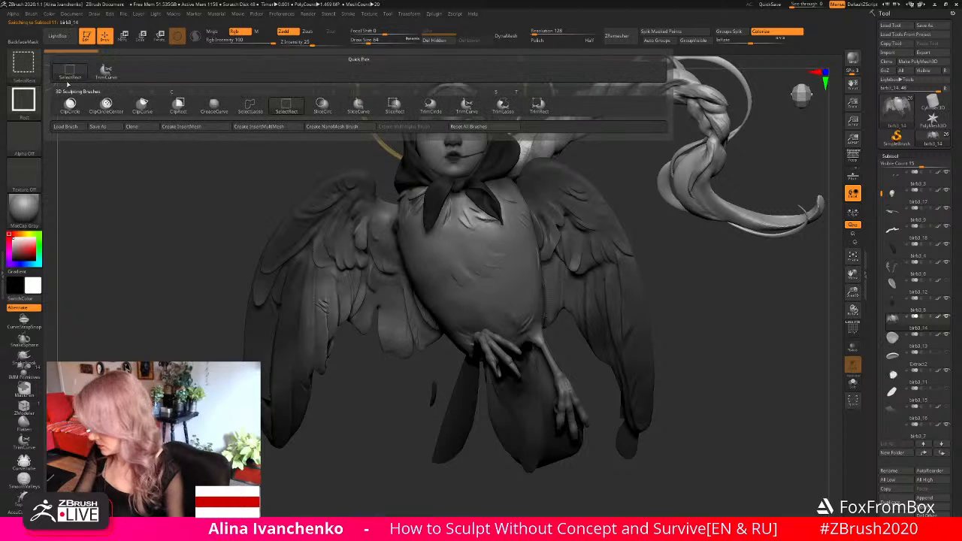
click(503, 106)
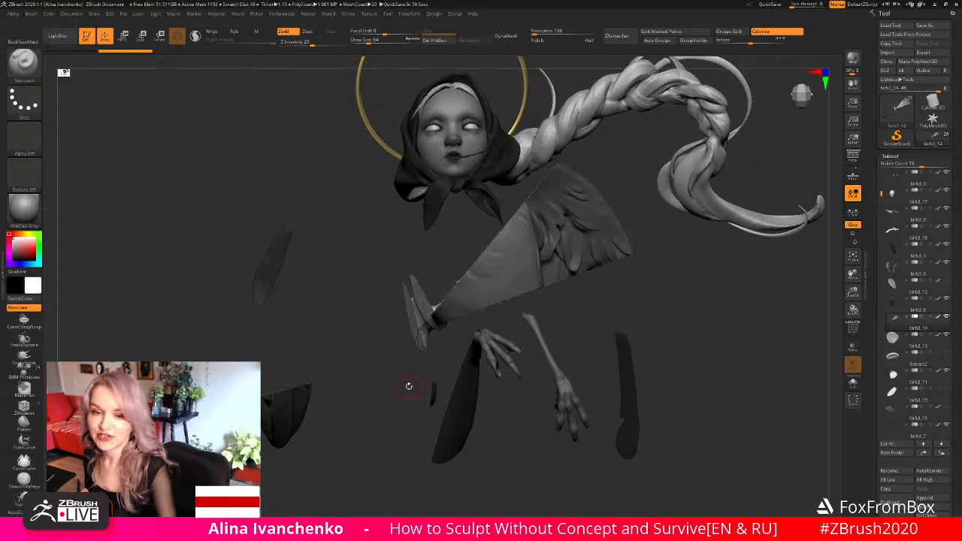
- Undo the last trim and try another TrimLasso cut between the lower inner feathers of the bird's right wing
key(ctrl+z)
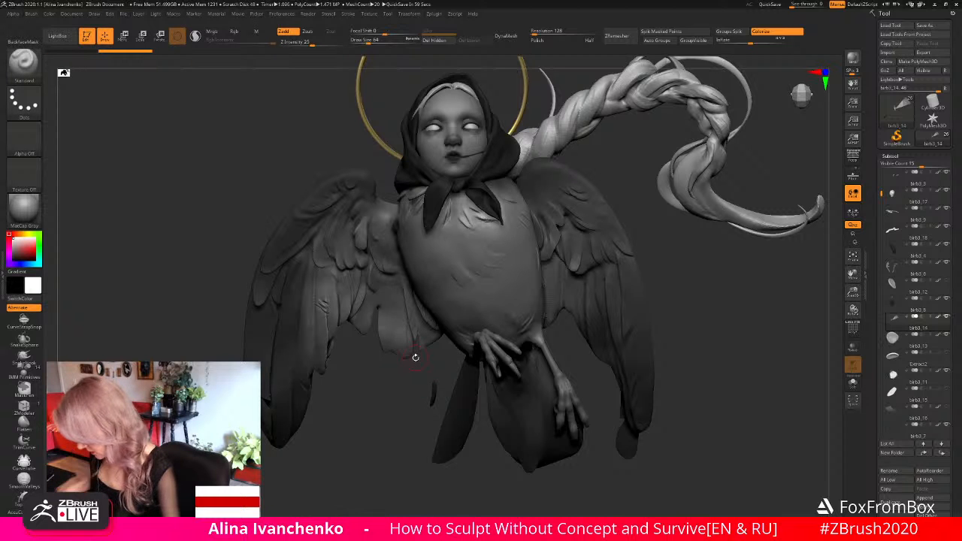
drag(417, 370, 410, 371)
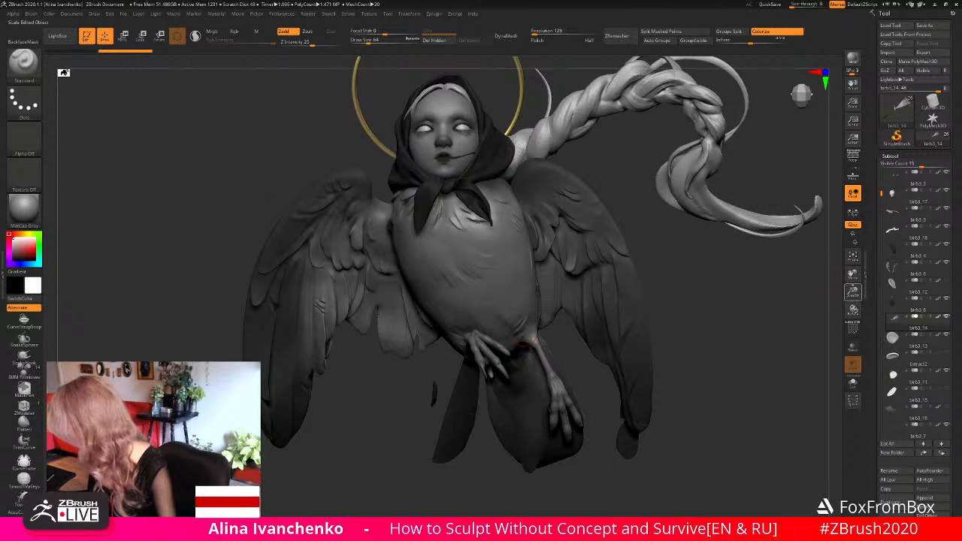
drag(852, 292, 850, 304)
drag(784, 281, 830, 289)
mouse_move(397, 374)
mouse_down()
mouse_move(416, 371)
mouse_move(403, 361)
mouse_up()
key(ctrl+shift)
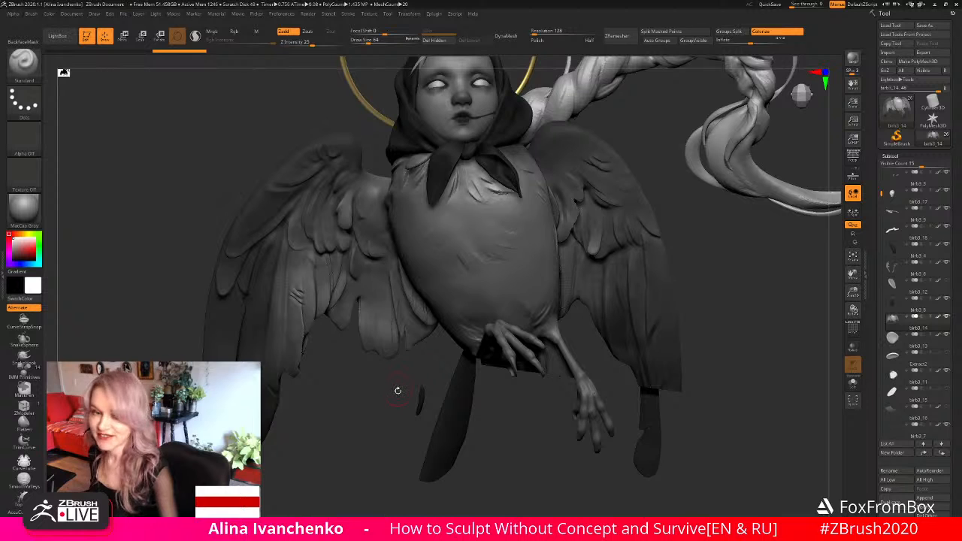
drag(396, 381, 398, 386)
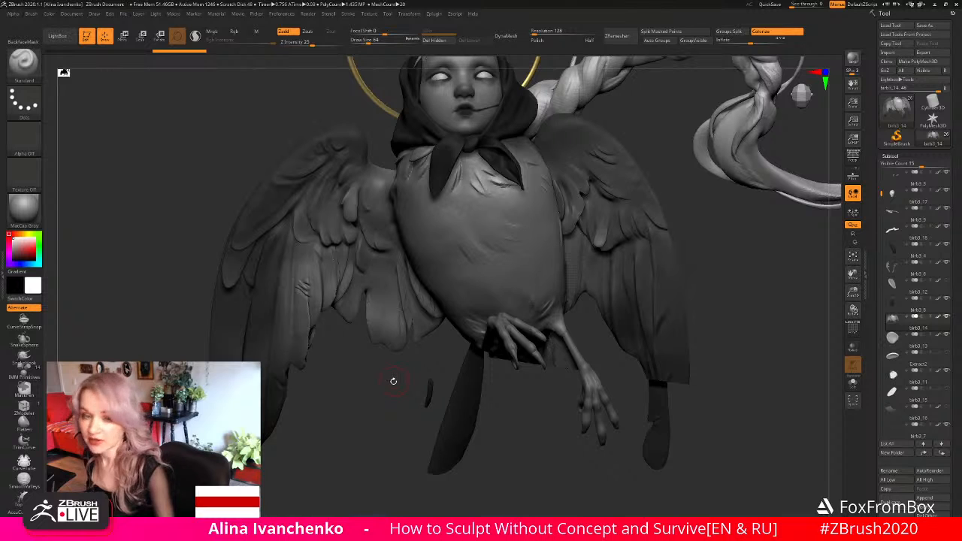
- Make MaskLasso the active masking brush
drag(394, 381, 360, 316)
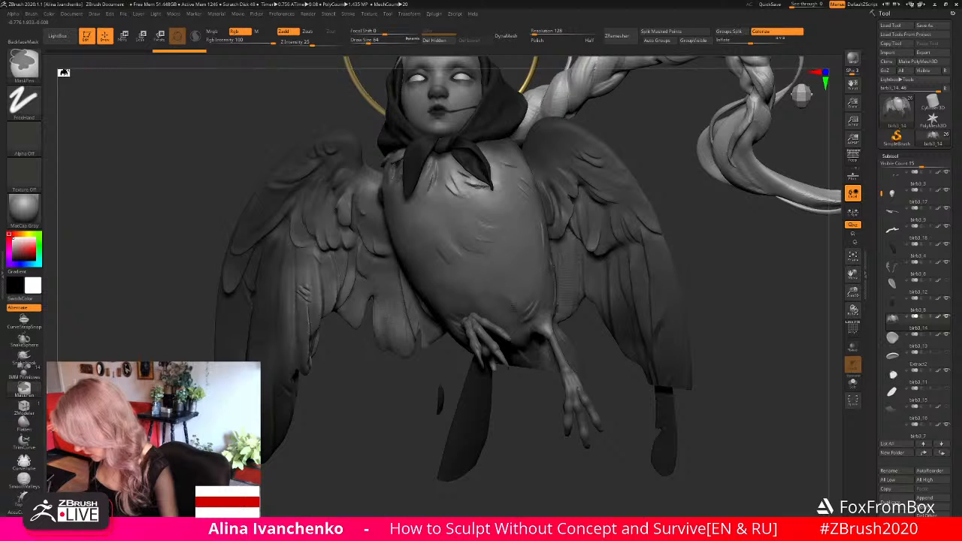
key(2)
click(357, 354)
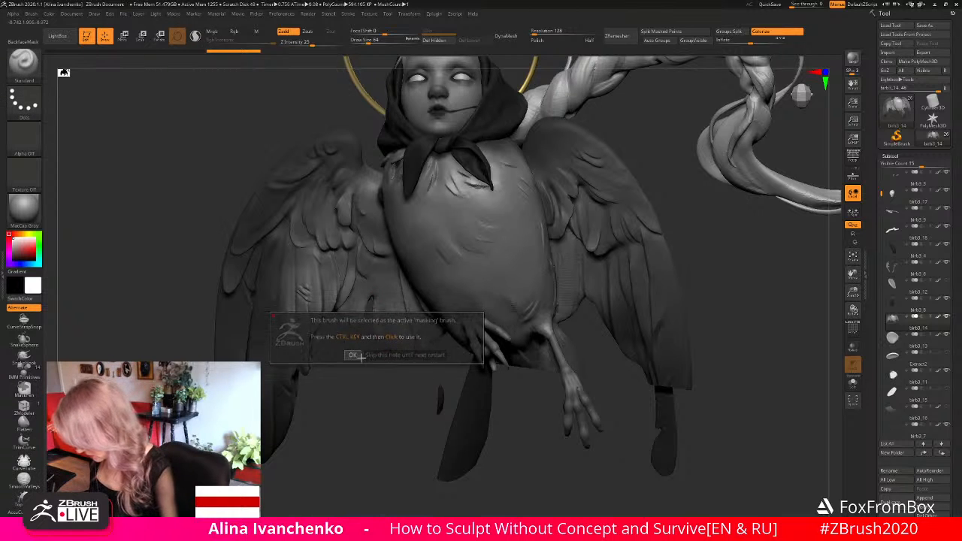
- Lasso-mask a lower inner feather of the right wing, invert the mask and set the Move brush's draw size to 145
key(ctrl)
mouse_move(375, 283)
ctrl+mouse_down()
mouse_move(384, 351)
mouse_move(371, 359)
ctrl+mouse_up()
ctrl+click(375, 386)
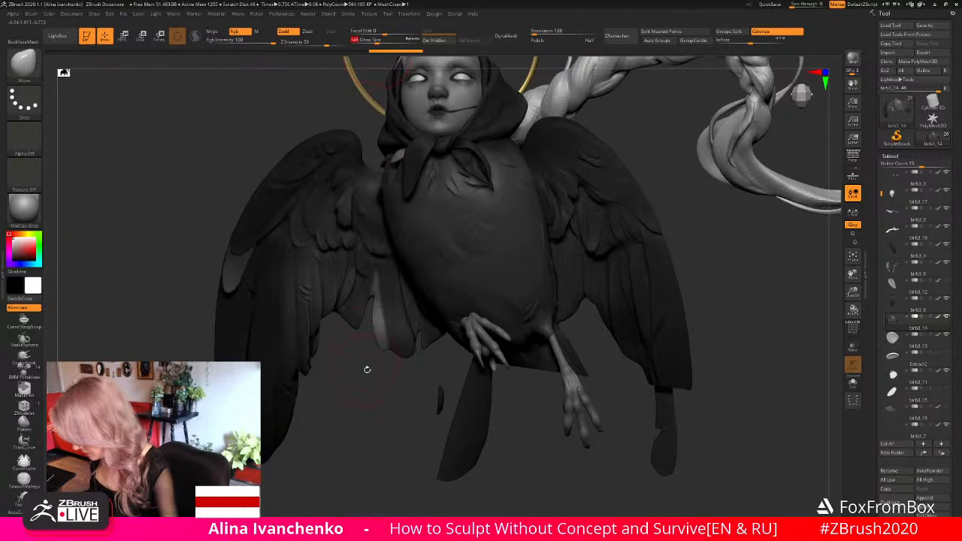
key(ctrl)
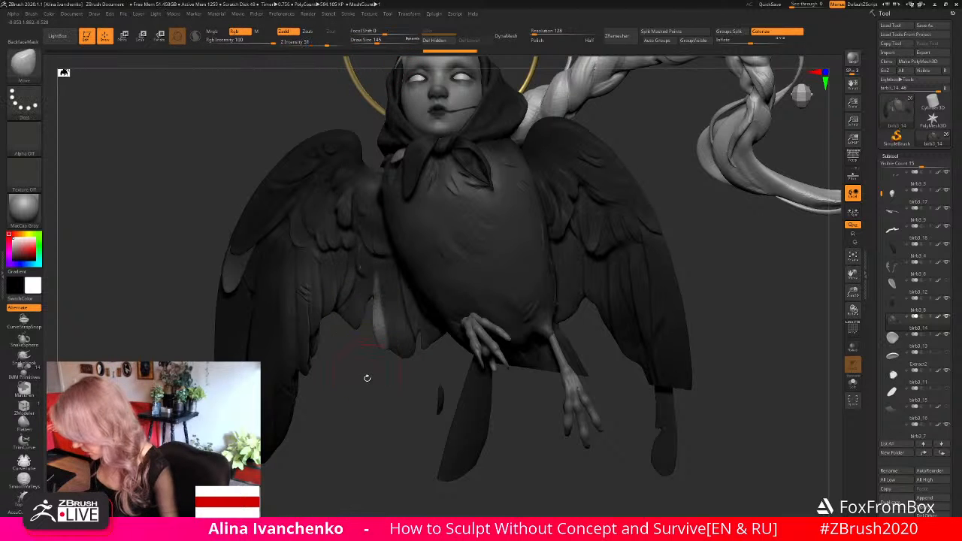
- Reshape the unmasked inner feather of the right wing with the Move brush, using a smaller draw size for the last strokes
drag(365, 379, 361, 367)
ctrl+drag(381, 287, 368, 295)
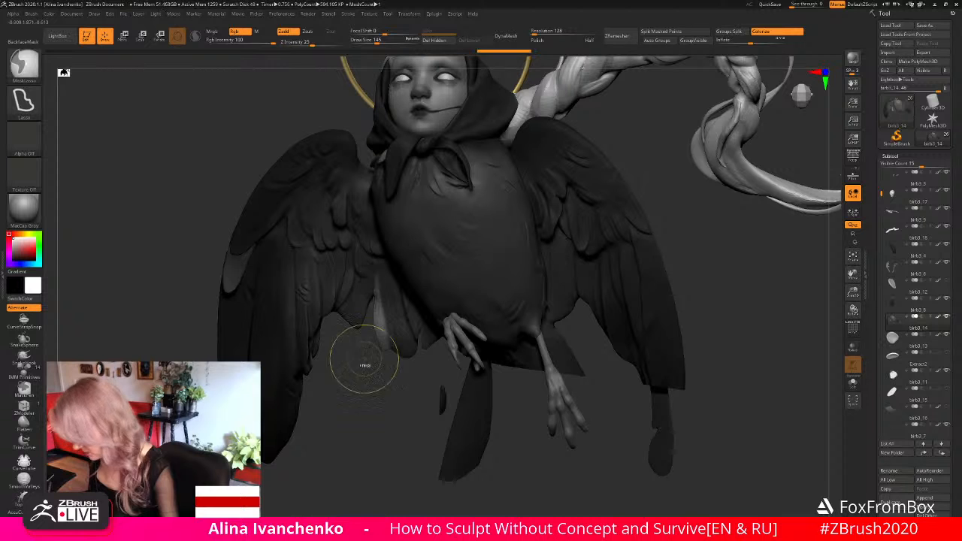
drag(363, 387, 281, 368)
mouse_move(370, 322)
mouse_down()
mouse_move(440, 321)
mouse_move(462, 334)
mouse_move(374, 301)
mouse_move(361, 308)
mouse_move(366, 342)
mouse_move(346, 397)
mouse_move(354, 387)
mouse_move(321, 381)
mouse_move(335, 394)
mouse_move(388, 350)
mouse_move(406, 370)
mouse_move(330, 363)
mouse_up()
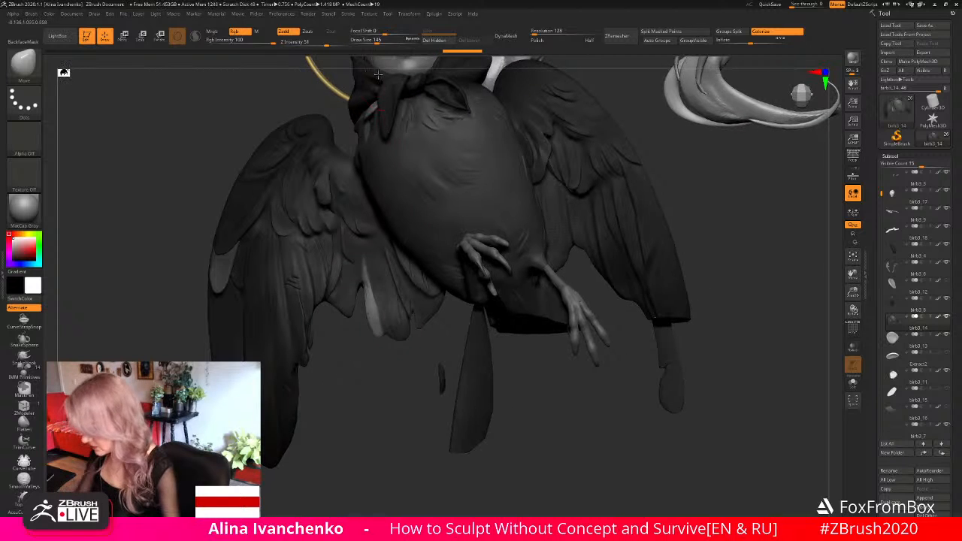
click(369, 42)
drag(366, 291, 372, 335)
mouse_move(365, 398)
mouse_down()
mouse_move(365, 370)
mouse_move(387, 394)
mouse_move(396, 385)
mouse_move(381, 401)
mouse_move(398, 418)
mouse_up()
- Check the trimmed body with and without the other subtools, and undo the trim and feather edits
drag(855, 292, 813, 252)
mouse_move(598, 288)
mouse_down()
mouse_move(671, 296)
mouse_move(611, 297)
mouse_move(601, 278)
mouse_move(608, 262)
mouse_move(586, 303)
mouse_move(612, 386)
mouse_move(595, 308)
mouse_move(603, 301)
mouse_up()
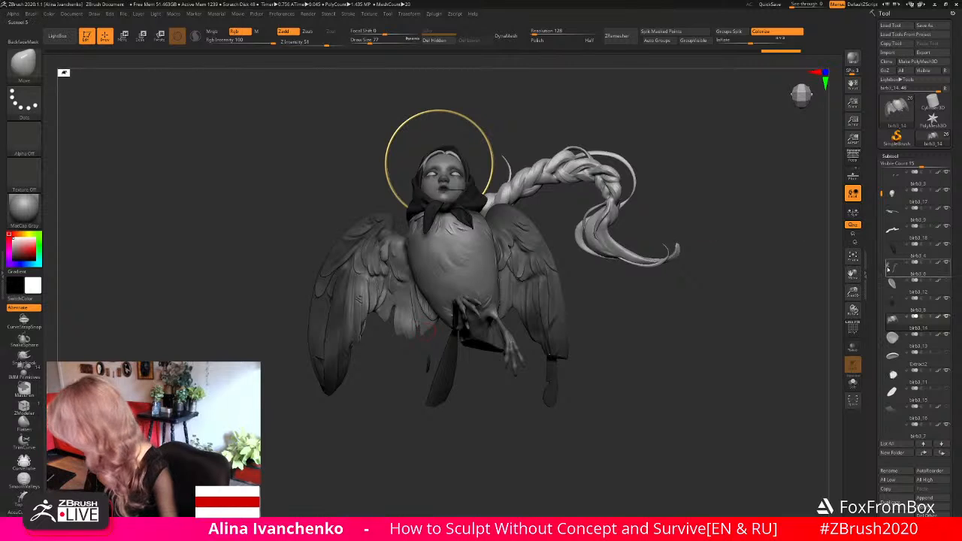
drag(852, 293, 849, 346)
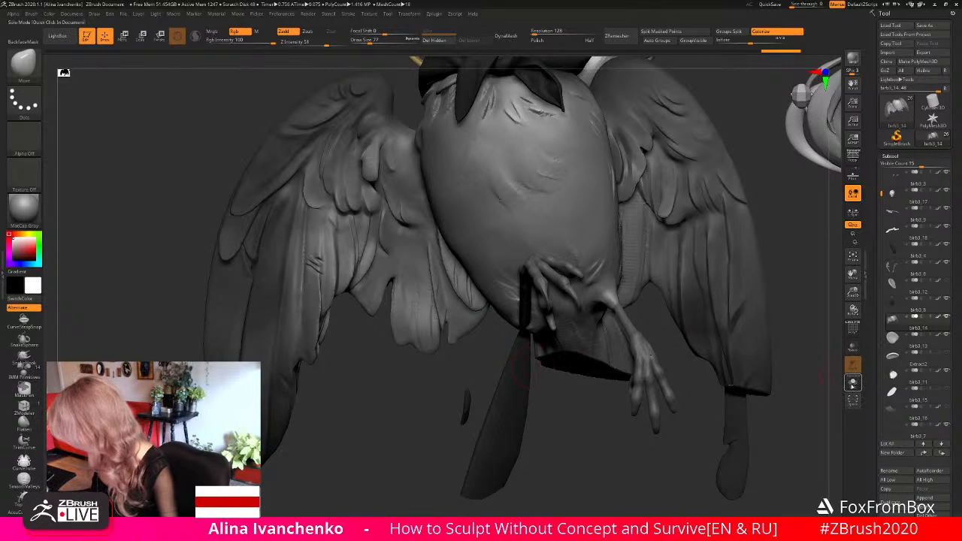
click(853, 383)
drag(479, 392, 463, 387)
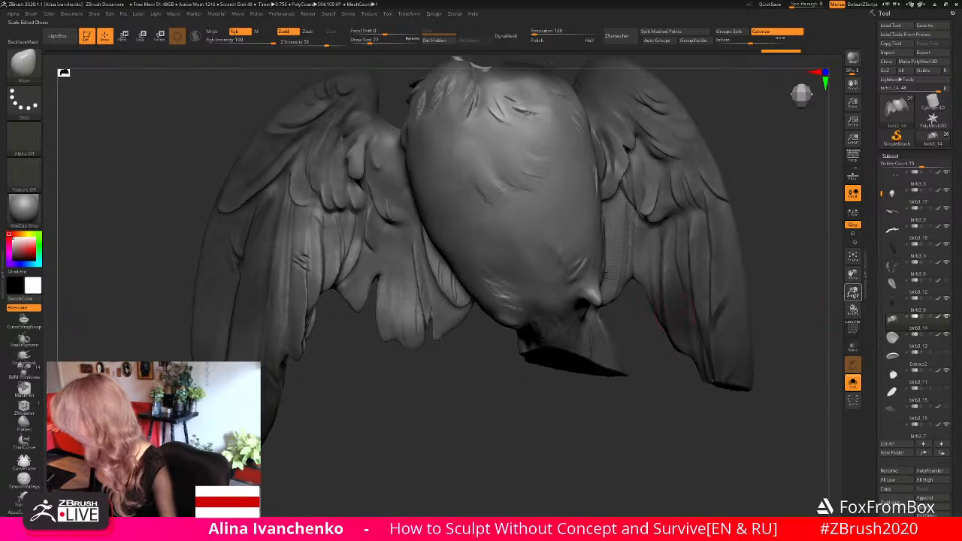
click(852, 383)
drag(855, 292, 749, 270)
alt+drag(604, 319, 606, 308)
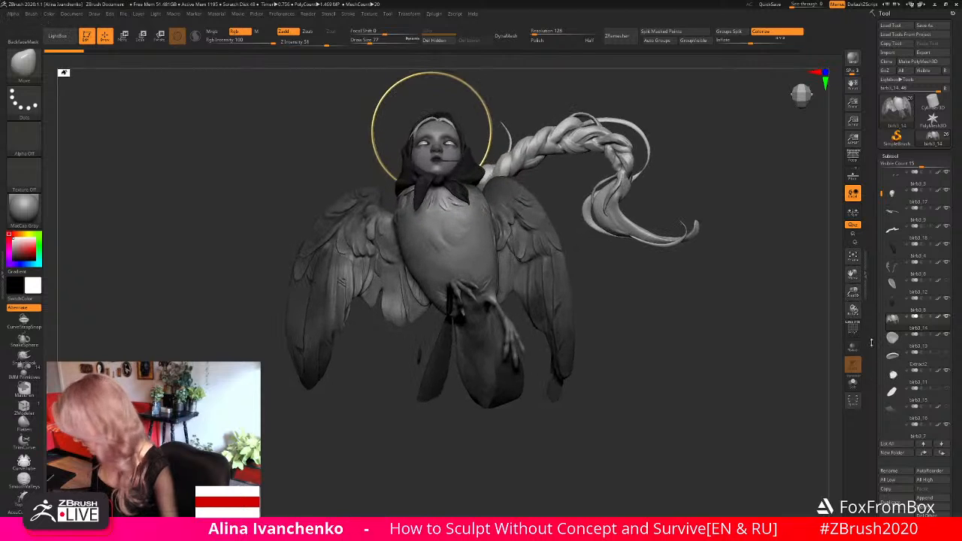
- Isolate the body-and-wings subtool, try a TrimLasso cut between the right wing's inner feathers and undo it
click(851, 380)
alt+drag(626, 299, 634, 283)
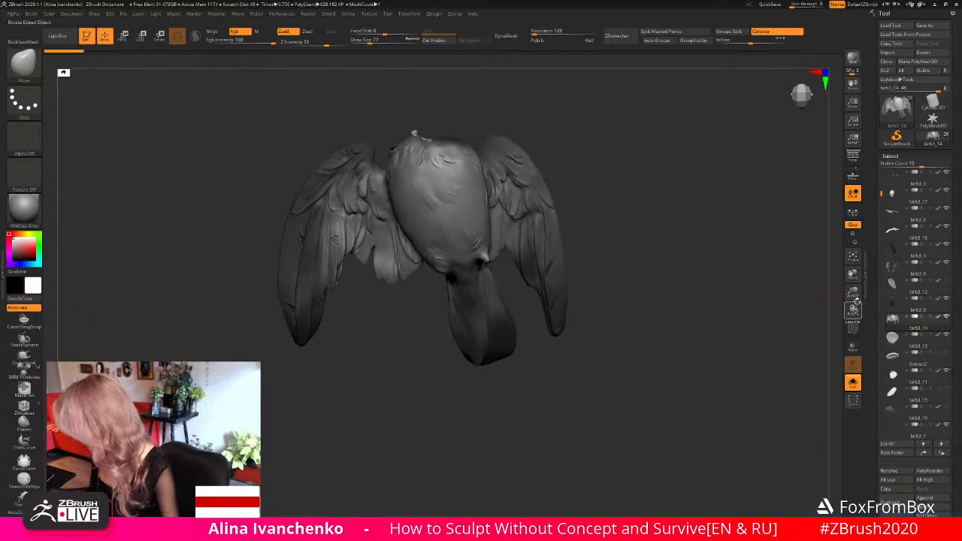
drag(852, 292, 851, 334)
mouse_move(445, 306)
mouse_down()
mouse_move(418, 319)
mouse_move(429, 319)
mouse_move(421, 305)
mouse_up()
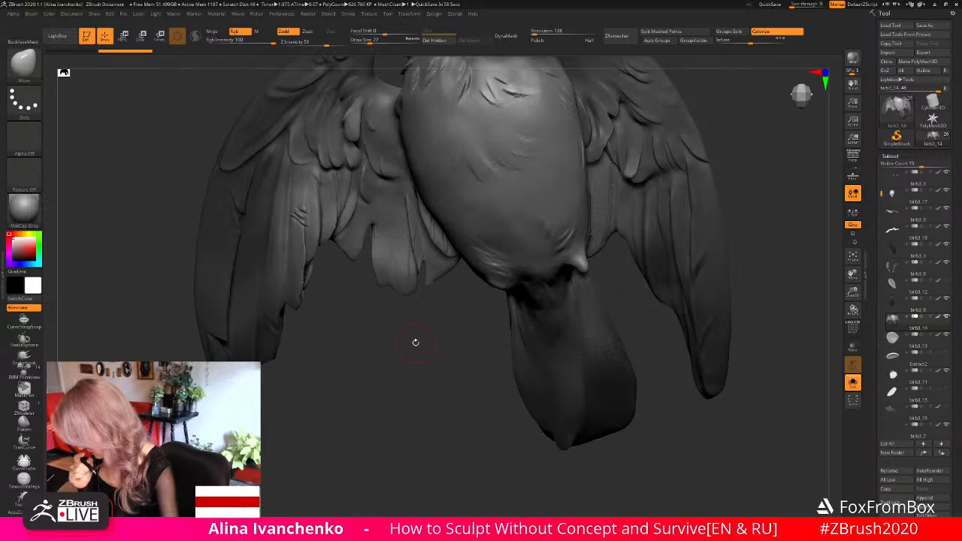
drag(853, 292, 777, 259)
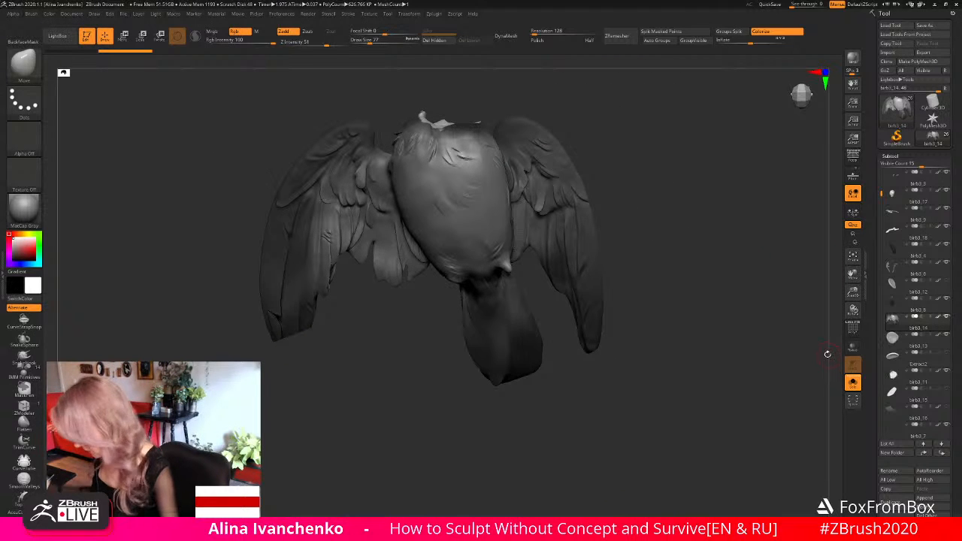
key(ctrl+z)
- Lasso-mask the lower end of the right wing's innermost feathers and invert the mask so only they stay editable
ctrl+drag(404, 279, 407, 276)
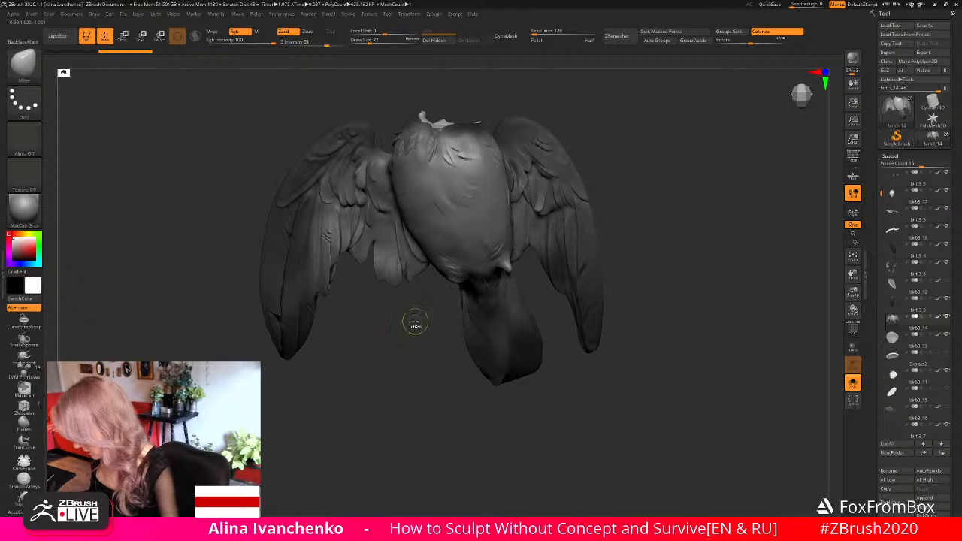
key(ctrl)
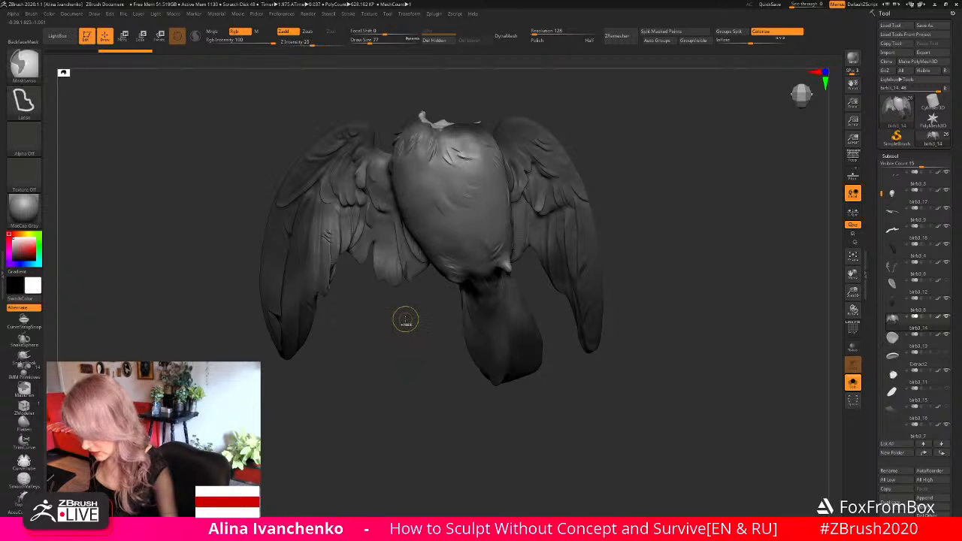
ctrl+drag(406, 318, 410, 352)
mouse_move(403, 279)
ctrl+mouse_down()
mouse_move(402, 304)
mouse_move(407, 254)
mouse_move(398, 285)
ctrl+mouse_up()
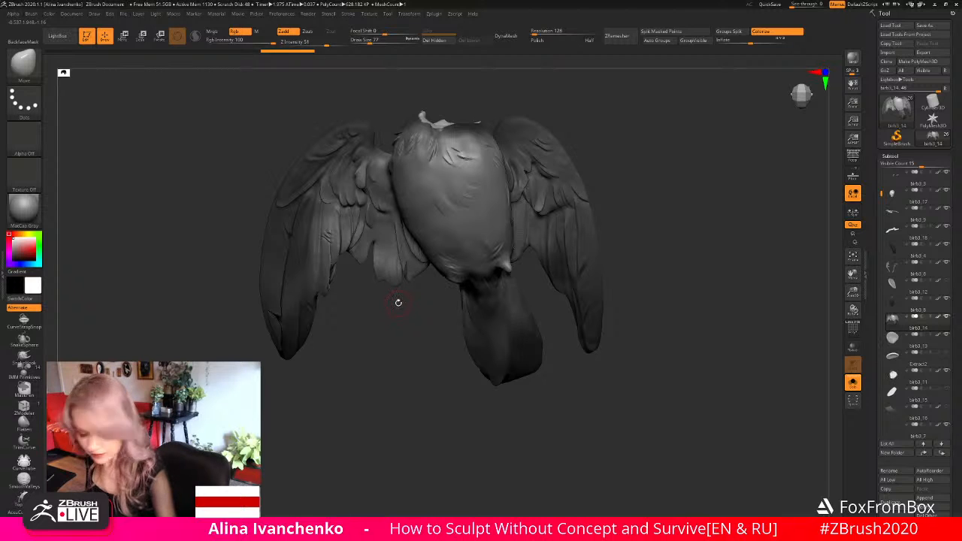
ctrl+click(398, 302)
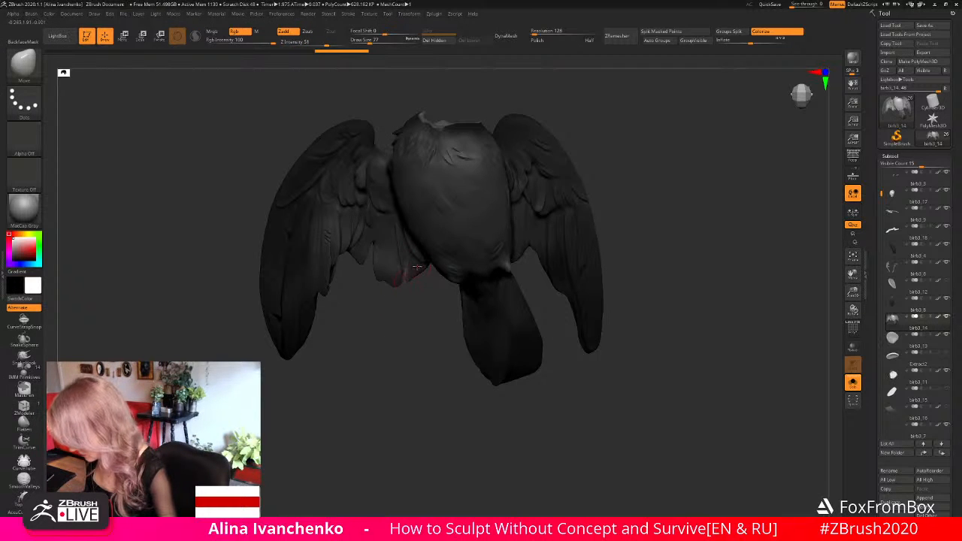
- Reshape the unmasked innermost feathers of the right wing with short Move brush strokes
ctrl+click(415, 269)
ctrl+click(414, 269)
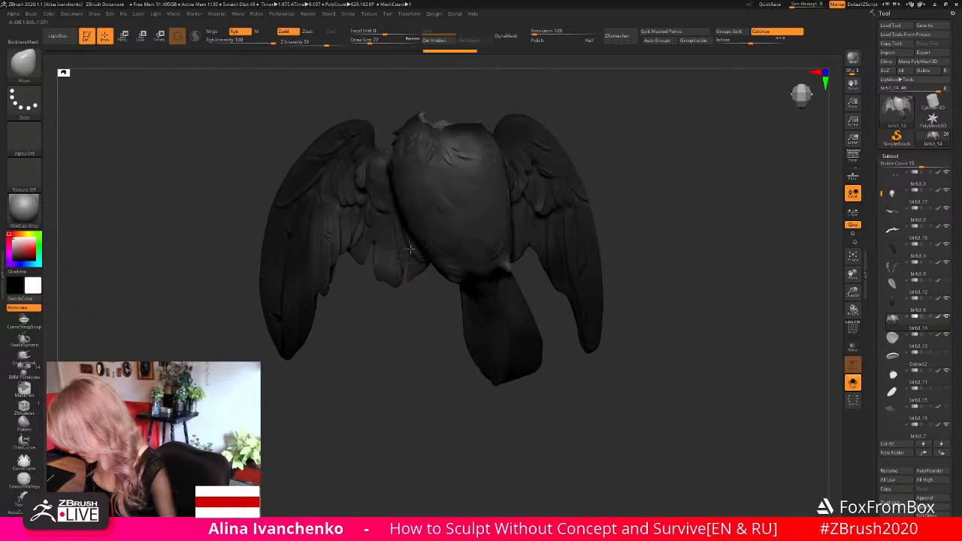
mouse_move(409, 249)
mouse_down()
mouse_move(403, 264)
mouse_move(409, 253)
mouse_up()
mouse_move(409, 253)
right_down()
mouse_move(442, 228)
mouse_move(451, 238)
right_up()
right_drag(385, 273, 364, 163)
right_drag(630, 205, 613, 287)
mouse_move(439, 356)
right_down()
mouse_move(419, 366)
mouse_move(423, 354)
right_up()
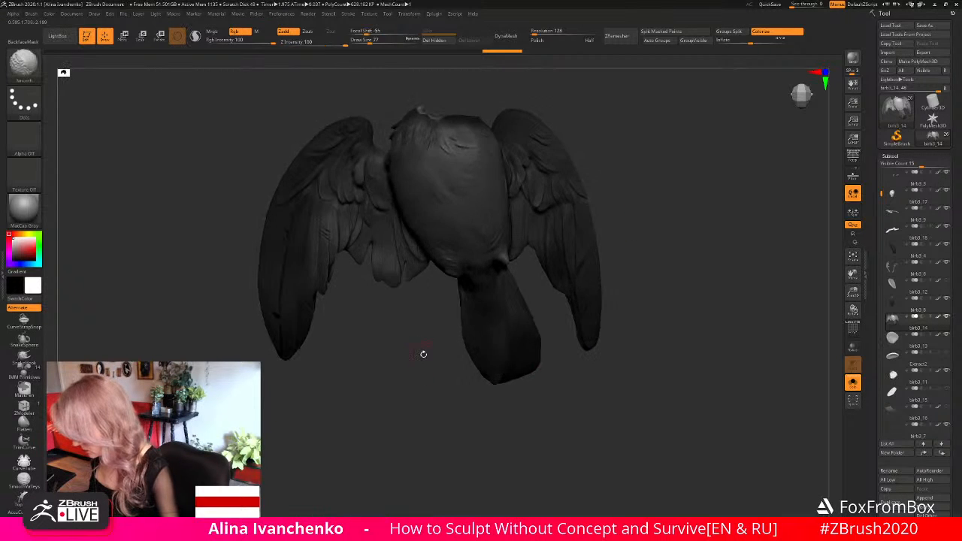
- Pull the innermost feather's tip into a separate point with the Move brush, using draw size 62, and clear the mask
drag(852, 293, 830, 303)
ctrl+drag(413, 294, 415, 294)
ctrl+click(419, 304)
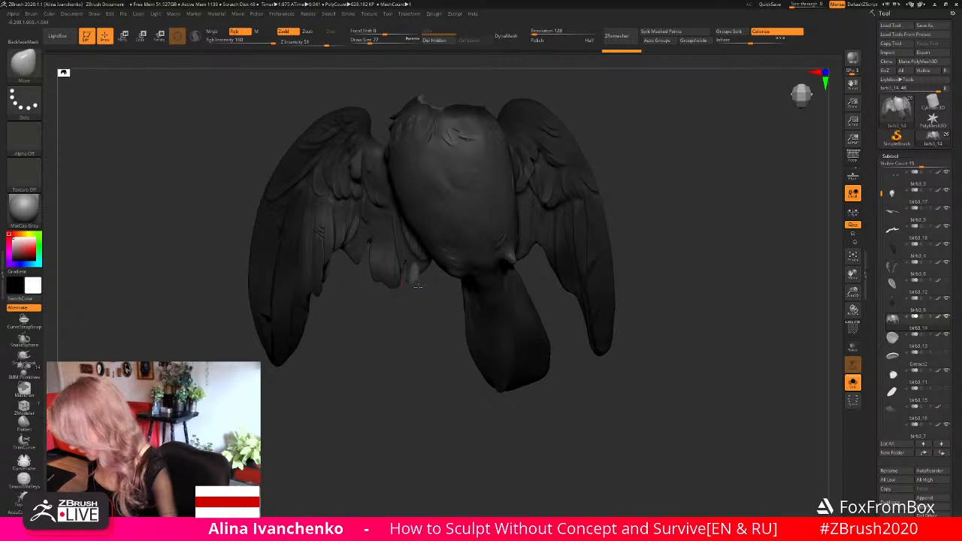
drag(417, 279, 415, 278)
drag(370, 41, 367, 41)
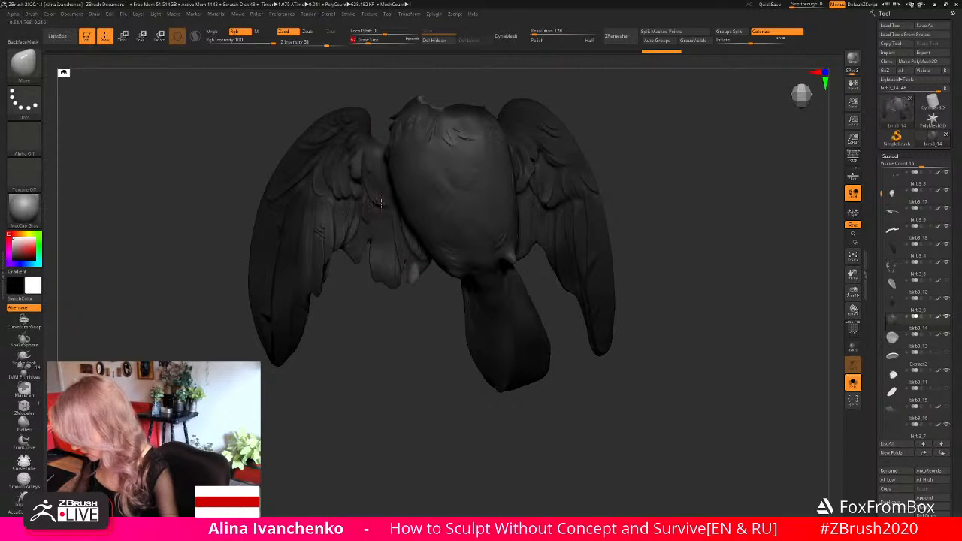
drag(414, 280, 412, 275)
ctrl+click(412, 304)
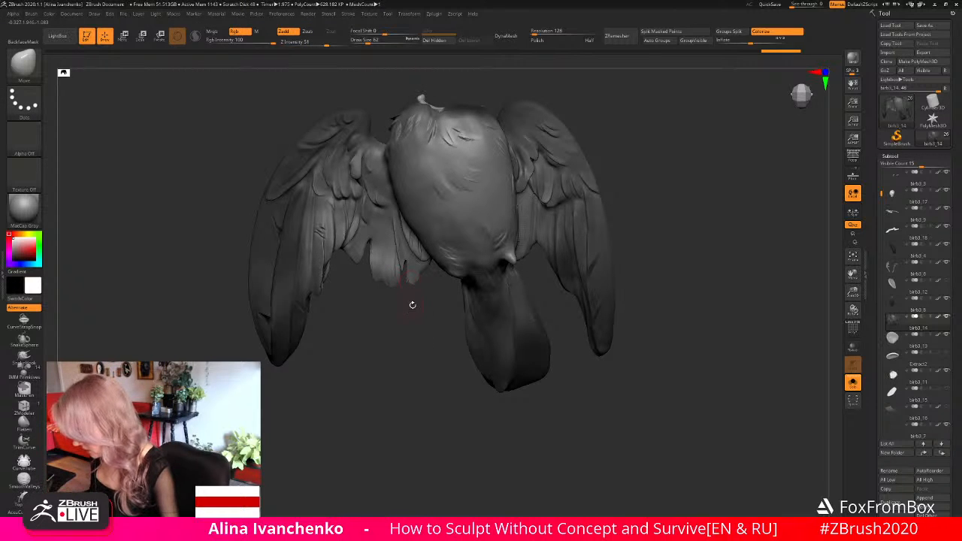
- Refine the tips of the right wing's innermost feathers with the Move brush at draw size 46, and raise the draw size to 97
drag(369, 41, 365, 42)
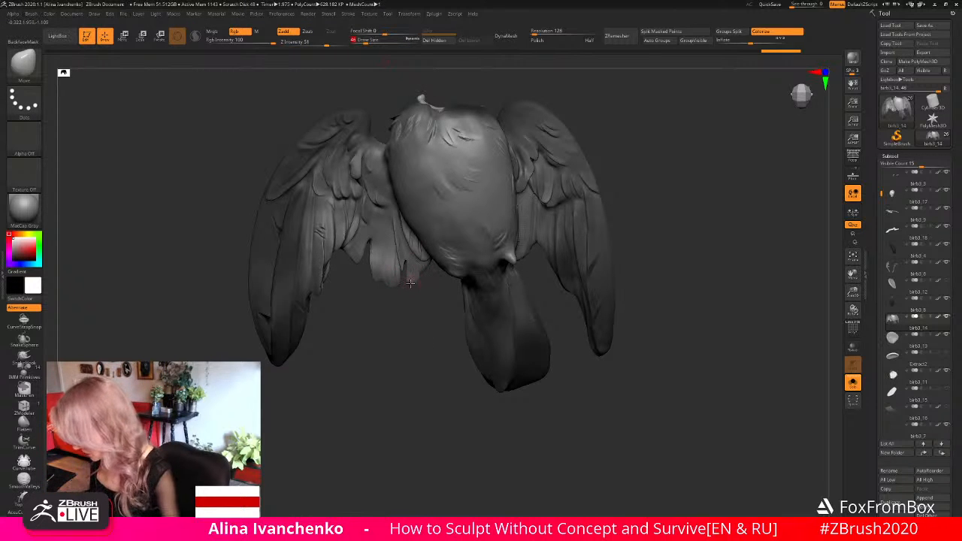
drag(413, 284, 405, 323)
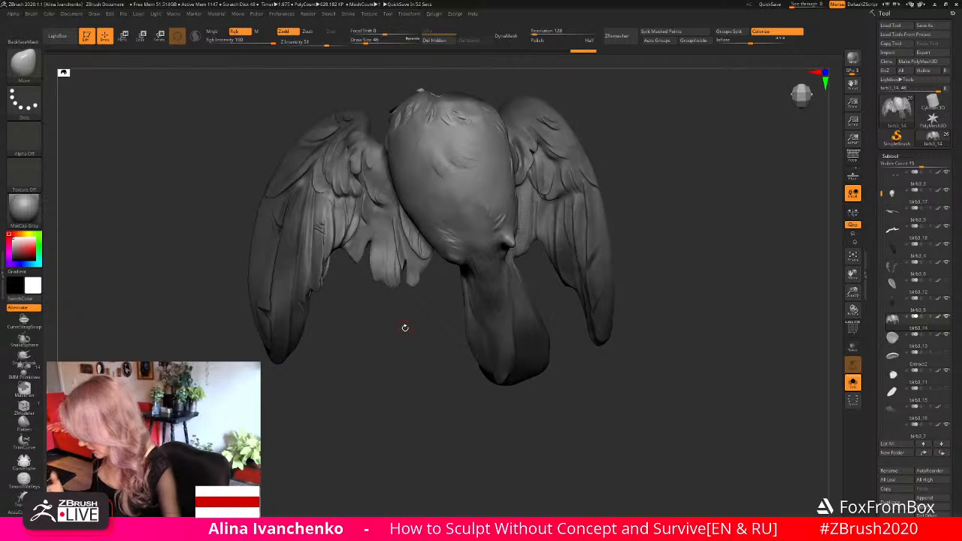
alt+drag(365, 354, 392, 374)
drag(853, 294, 853, 289)
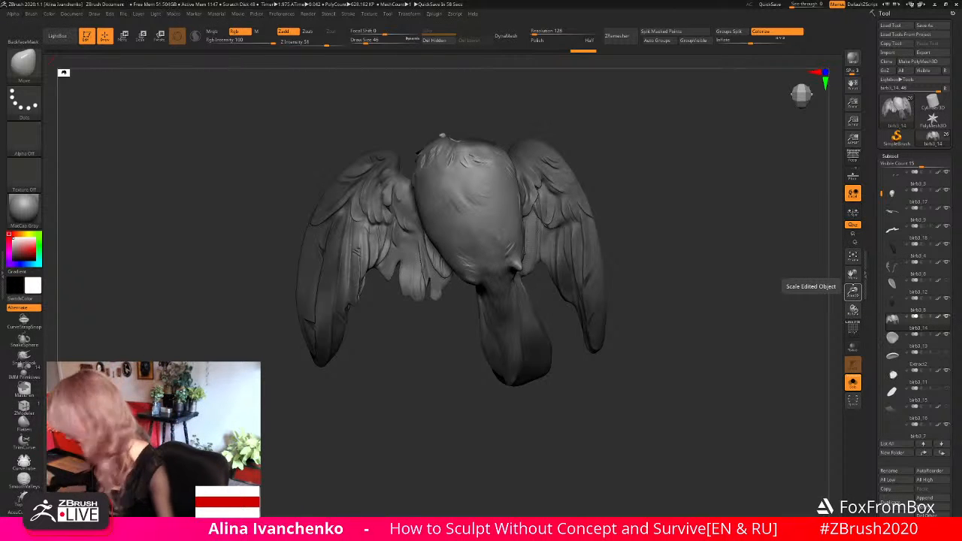
drag(648, 239, 636, 203)
mouse_move(635, 204)
mouse_down()
mouse_move(618, 219)
mouse_move(787, 275)
mouse_up()
alt+drag(606, 259, 595, 316)
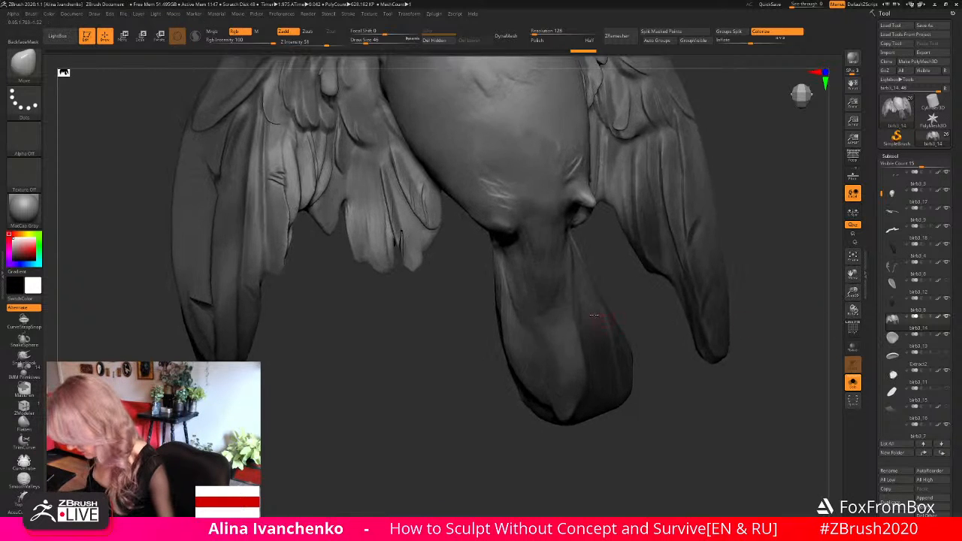
mouse_move(426, 298)
alt+mouse_down()
mouse_move(419, 331)
mouse_move(415, 307)
mouse_move(398, 333)
mouse_move(387, 277)
mouse_move(456, 207)
mouse_move(397, 304)
mouse_move(425, 279)
mouse_move(435, 286)
mouse_move(400, 343)
mouse_move(409, 273)
mouse_move(389, 386)
mouse_move(394, 376)
alt+mouse_up()
click(372, 40)
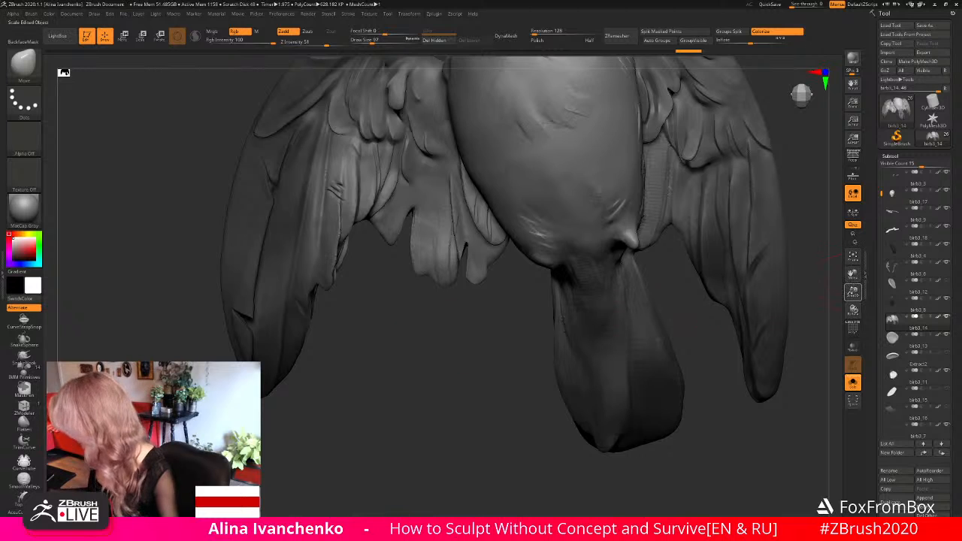
- Turn off Solo to show the complete bird-woman and inspect the wings from several angles
drag(853, 292, 812, 262)
alt+drag(679, 248, 625, 303)
click(852, 383)
drag(611, 340, 620, 342)
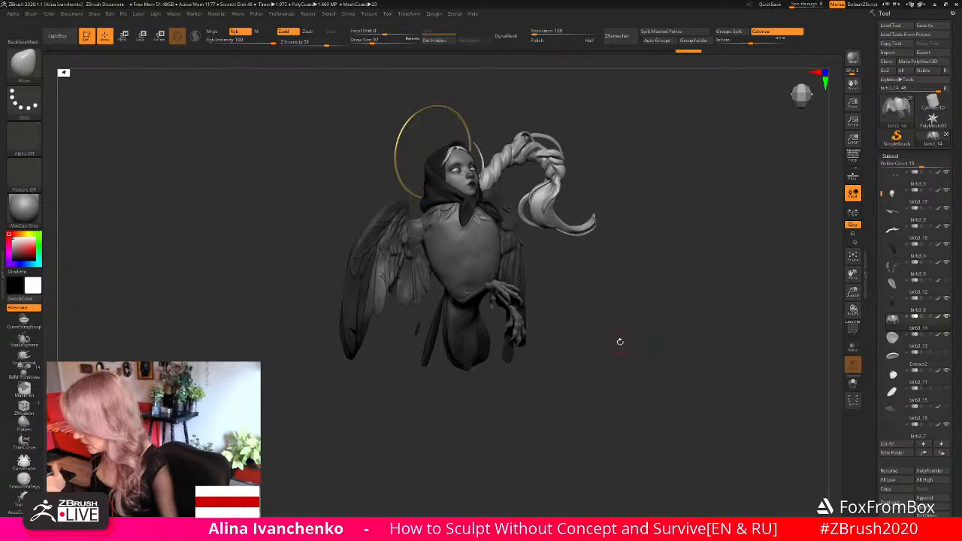
mouse_move(578, 286)
mouse_down()
mouse_move(623, 301)
mouse_move(545, 295)
mouse_move(594, 289)
mouse_move(618, 307)
mouse_move(694, 294)
mouse_up()
drag(853, 292, 839, 309)
mouse_move(723, 287)
alt+mouse_down()
mouse_move(703, 341)
mouse_move(724, 342)
mouse_move(685, 342)
mouse_move(720, 343)
mouse_move(693, 344)
mouse_move(689, 323)
mouse_move(752, 337)
mouse_move(414, 355)
mouse_move(402, 396)
mouse_move(377, 380)
alt+mouse_up()
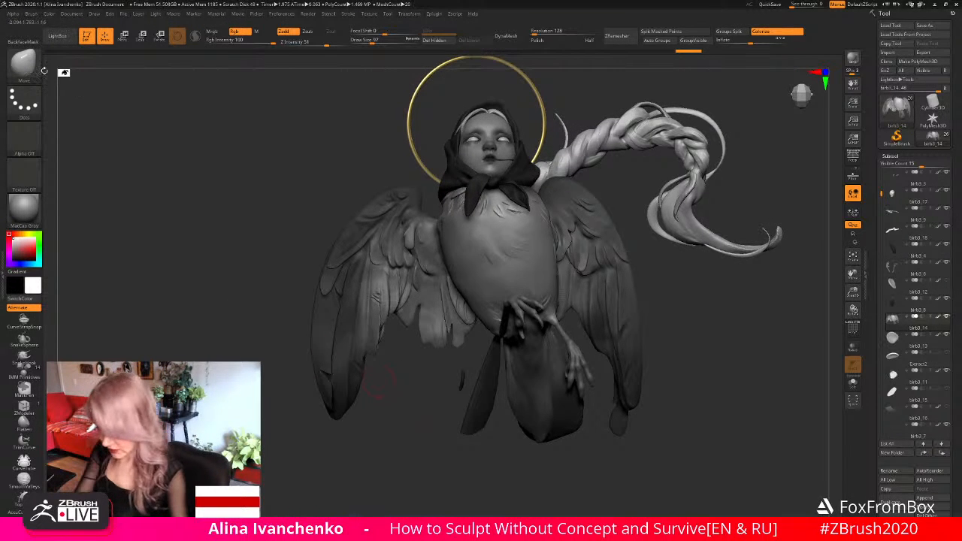
- Choose the FEATHER_BRUSH insert brush and draw a new feather over the lower inner feathers of the right wing
click(24, 63)
click(142, 249)
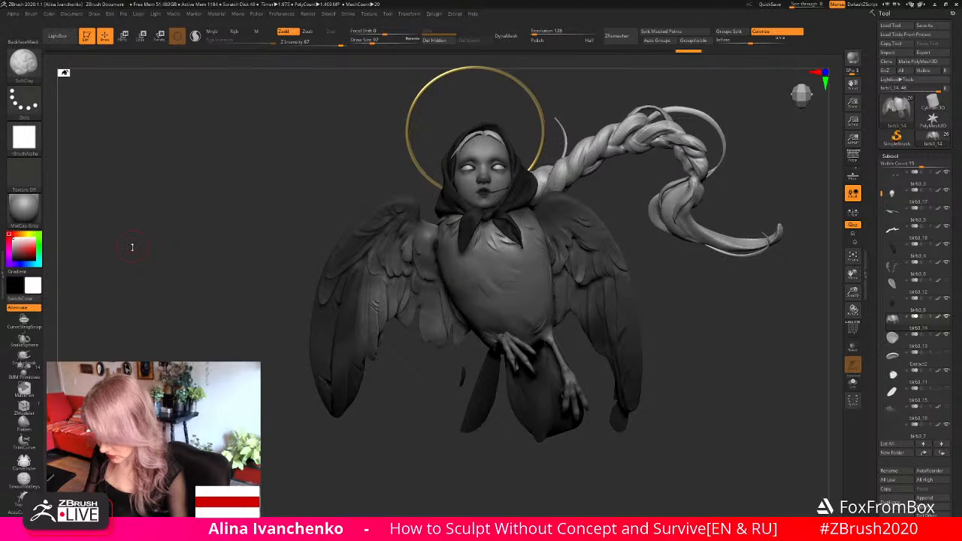
click(24, 64)
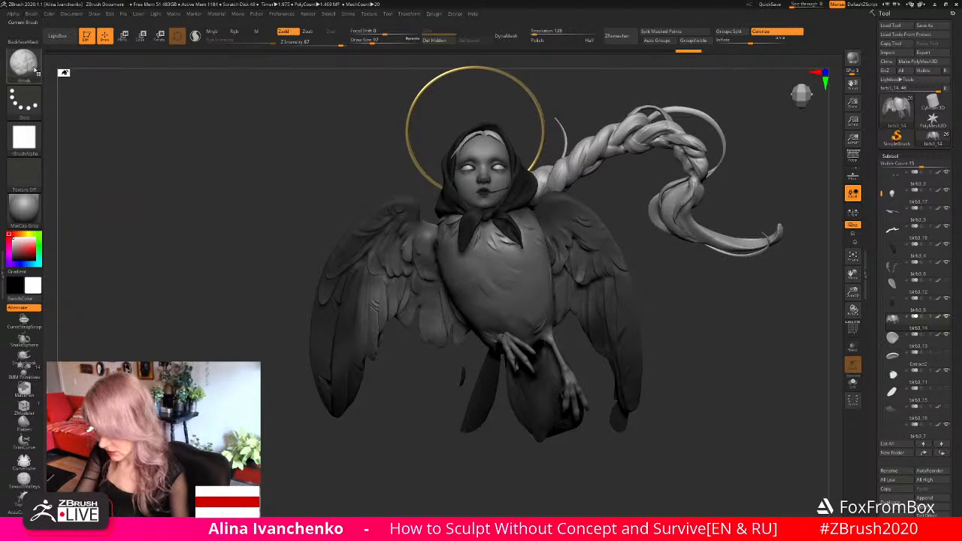
click(24, 64)
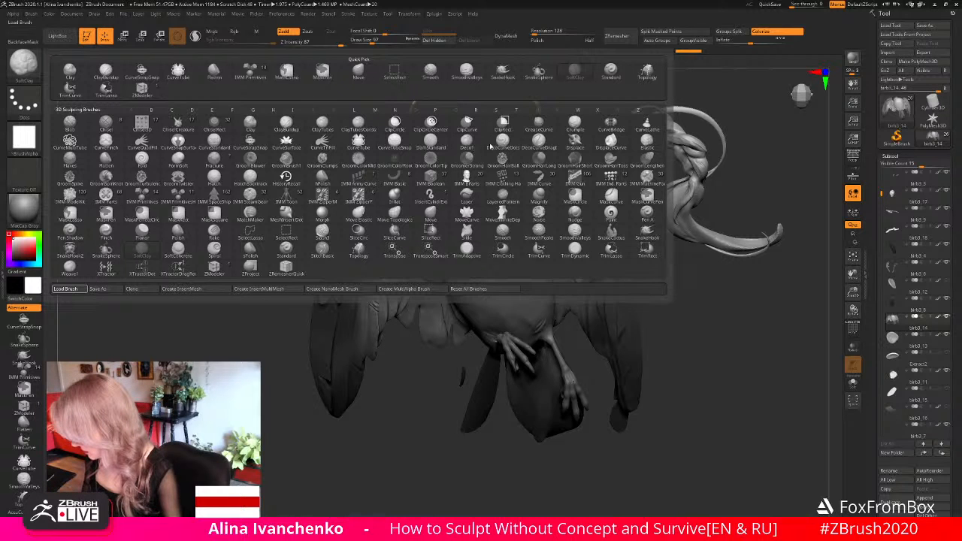
click(712, 358)
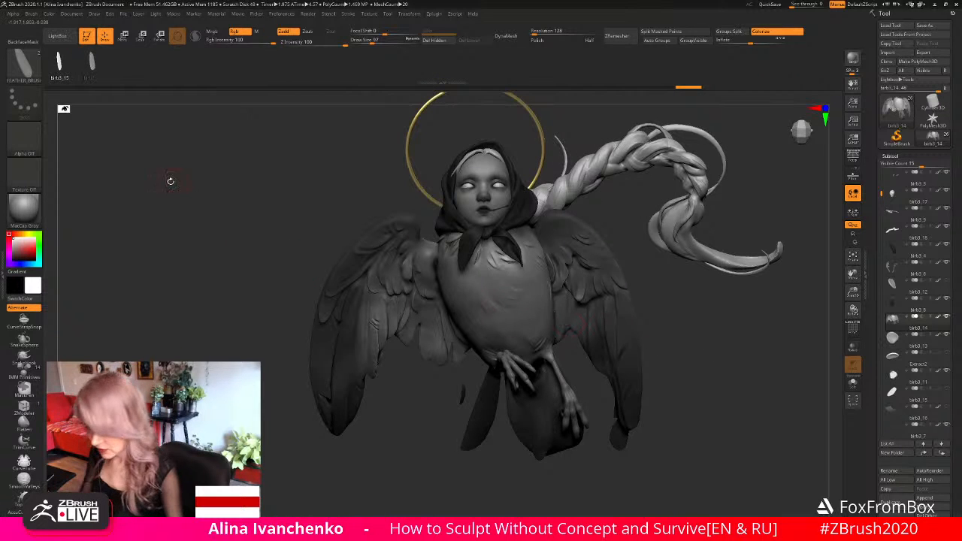
drag(391, 444, 410, 378)
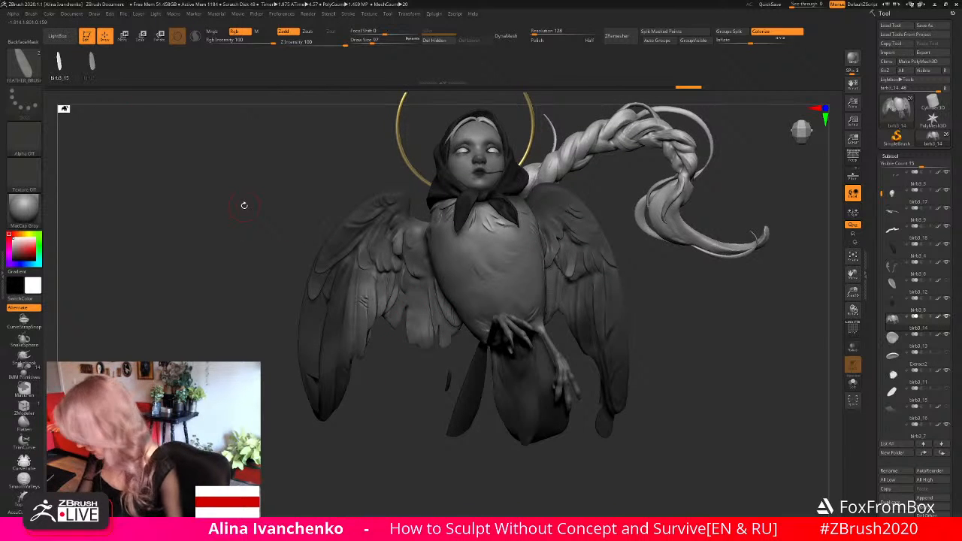
drag(418, 307, 427, 355)
mouse_move(396, 412)
mouse_down()
mouse_move(400, 394)
mouse_move(490, 364)
mouse_up()
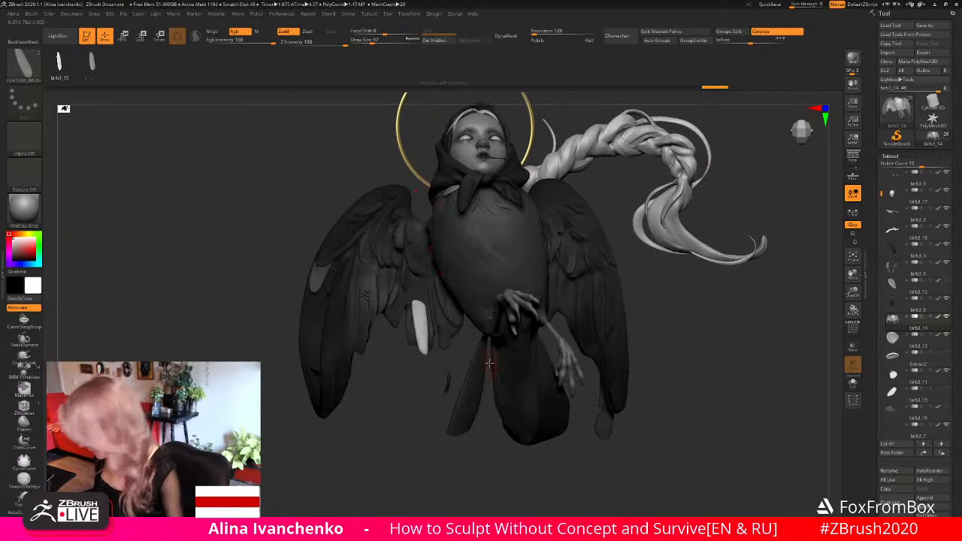
- Rotate the inserted feather with the gizmo so it hangs downward alongside the neighbouring inner feathers
click(853, 328)
key(shift+f)
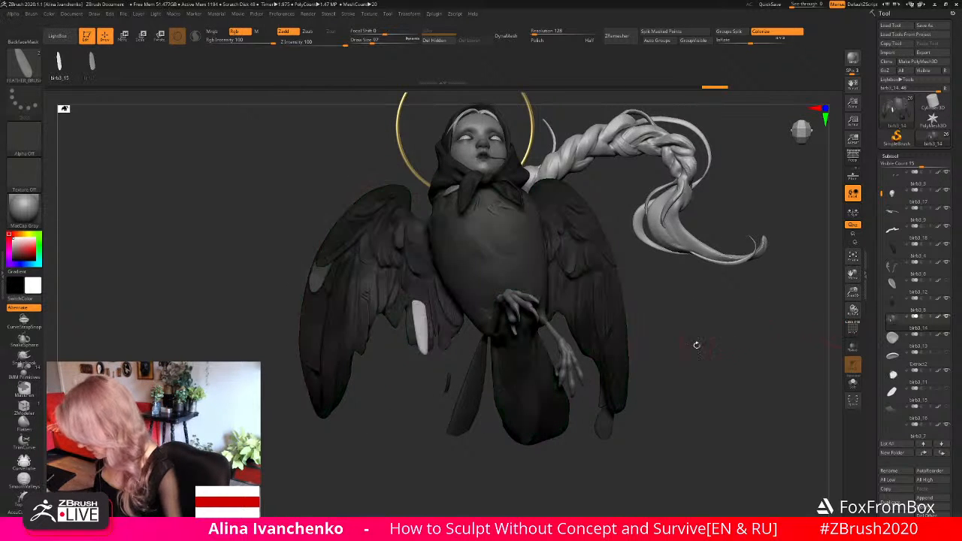
key(w)
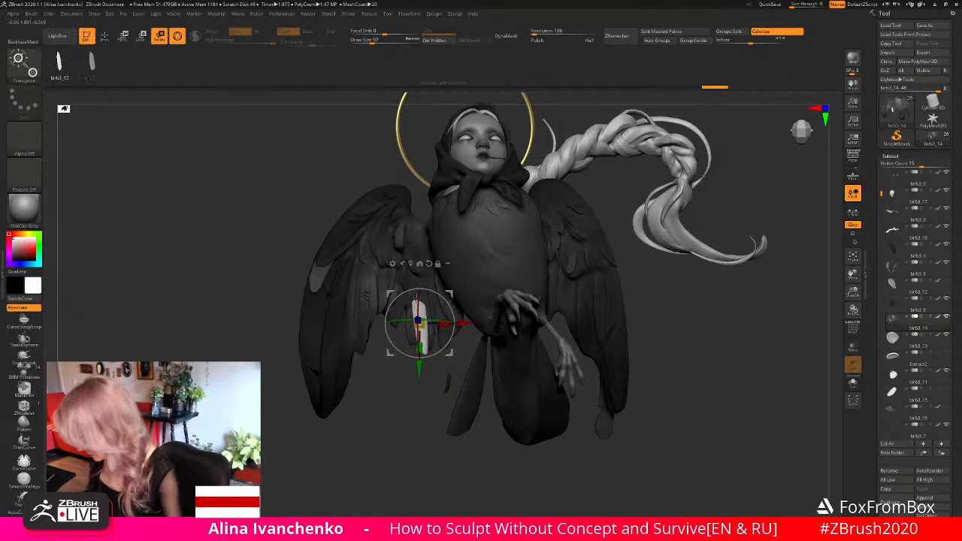
drag(443, 321, 447, 321)
mouse_move(451, 320)
right_down()
mouse_move(497, 302)
mouse_move(444, 306)
right_up()
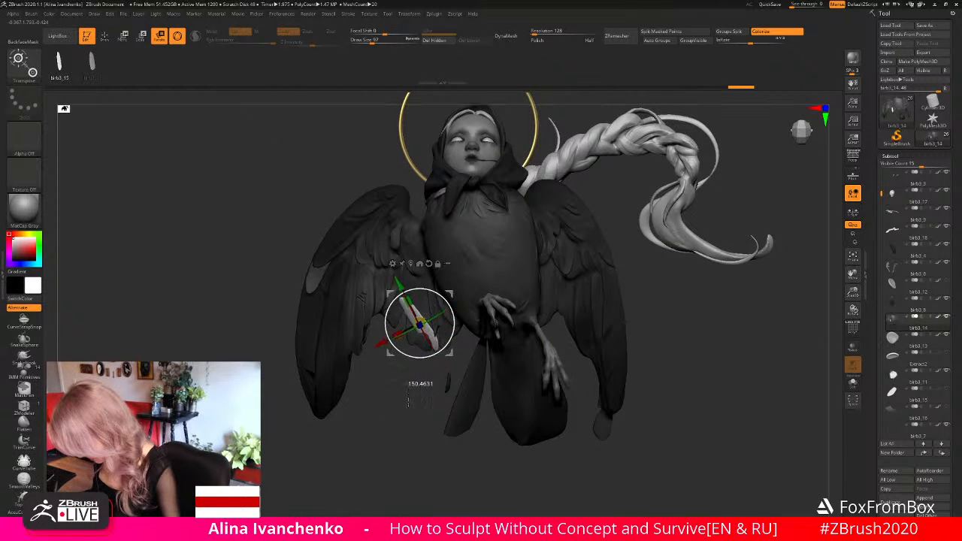
right_drag(430, 298, 445, 289)
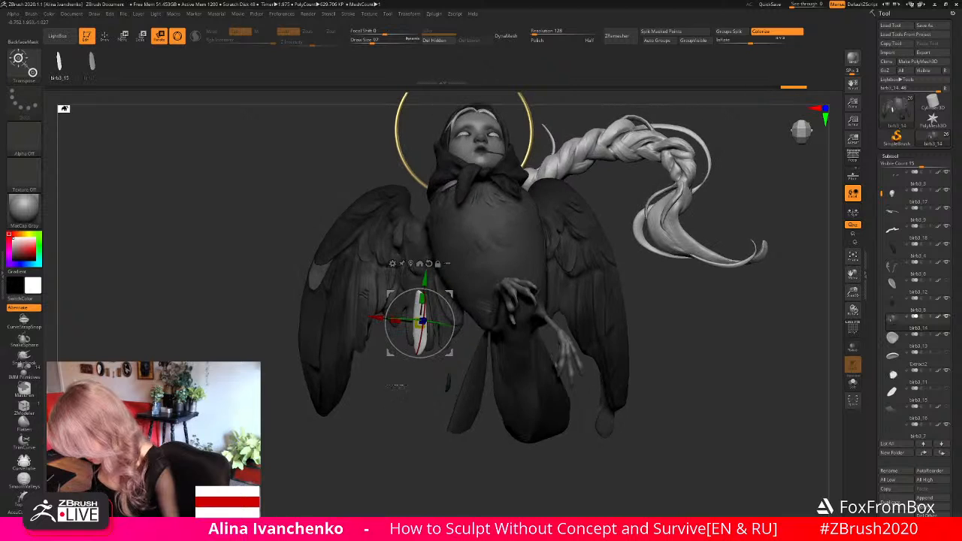
drag(425, 297, 448, 285)
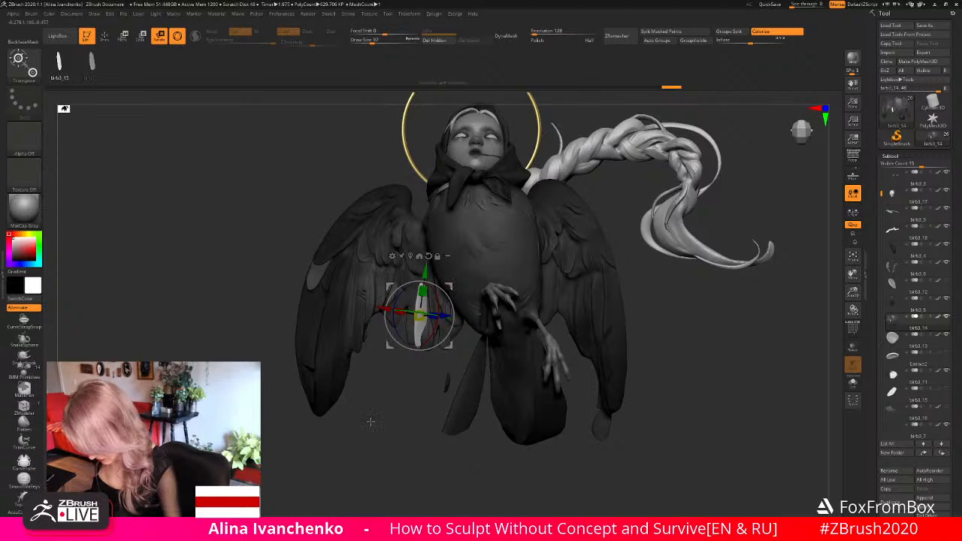
- Tilt the inserted feather to follow the slant of the inner feathers and clear the mask
drag(370, 429, 383, 404)
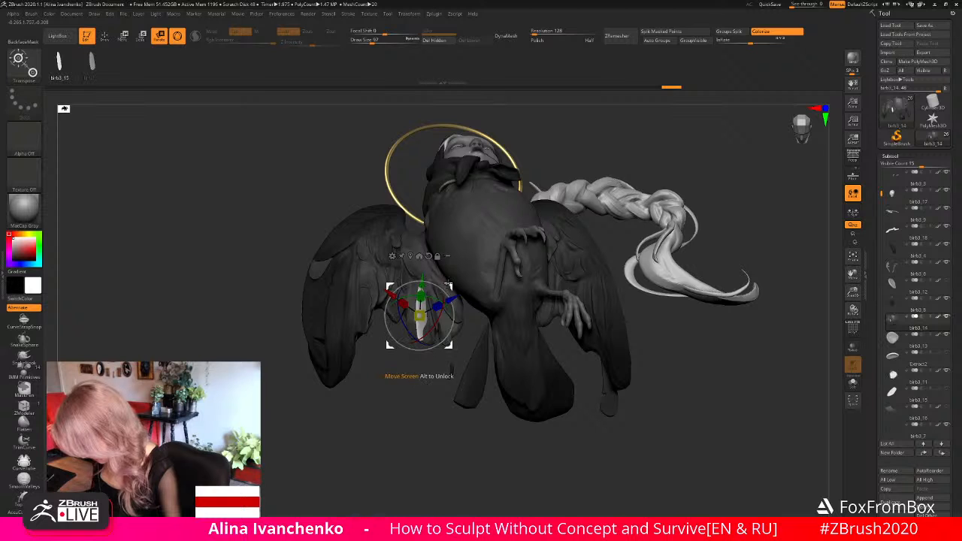
drag(391, 430, 392, 456)
drag(394, 295, 398, 293)
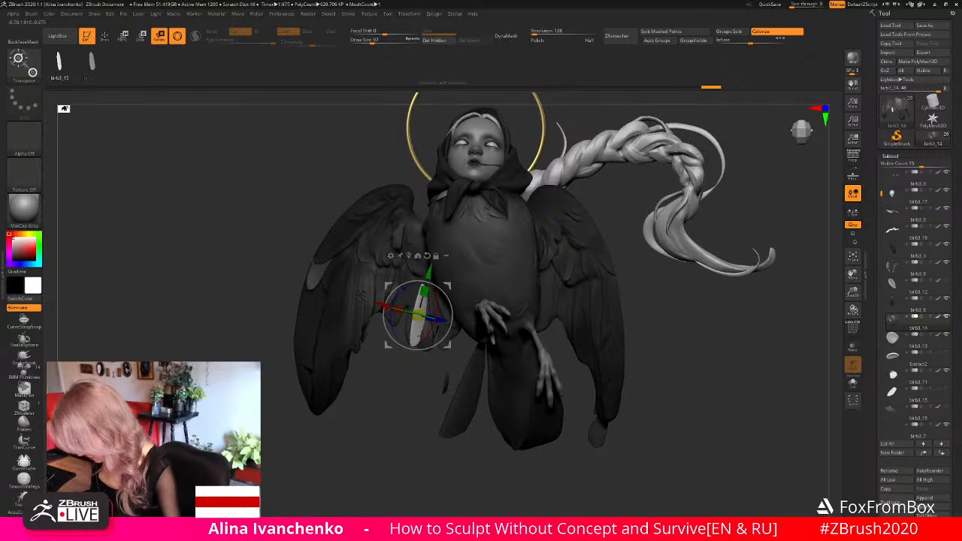
key(q)
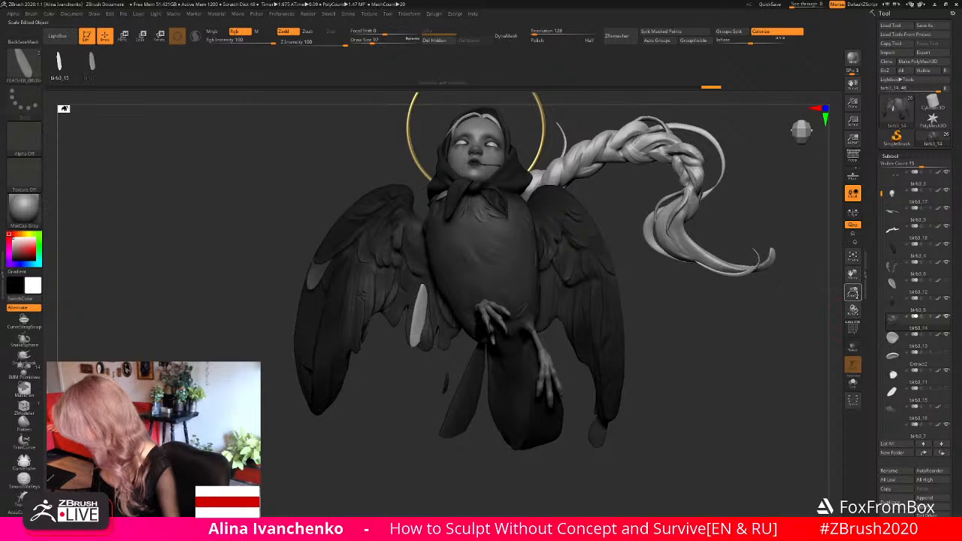
ctrl+click(762, 328)
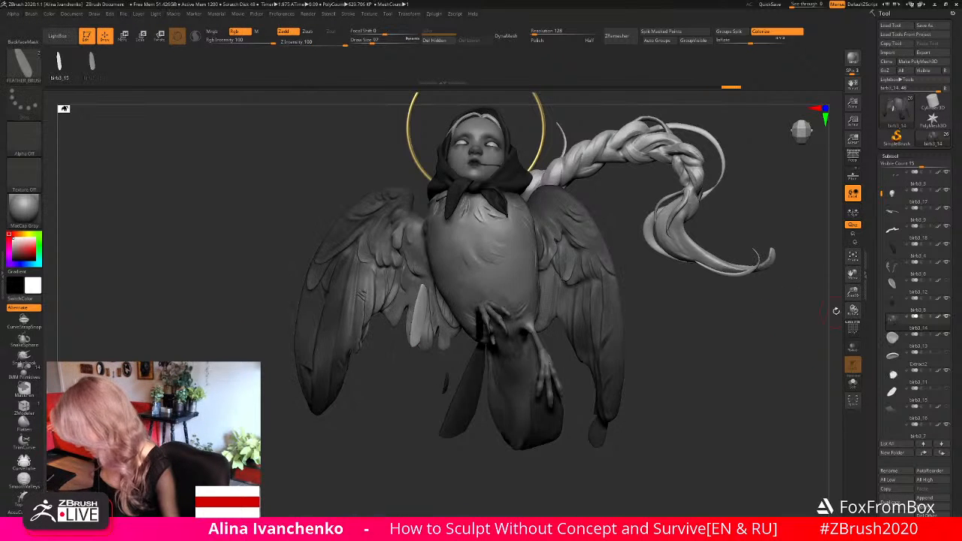
- Undo the mask clearing, clear the mask again, pick a light grey from the wing and fill the object with it
drag(853, 291, 620, 284)
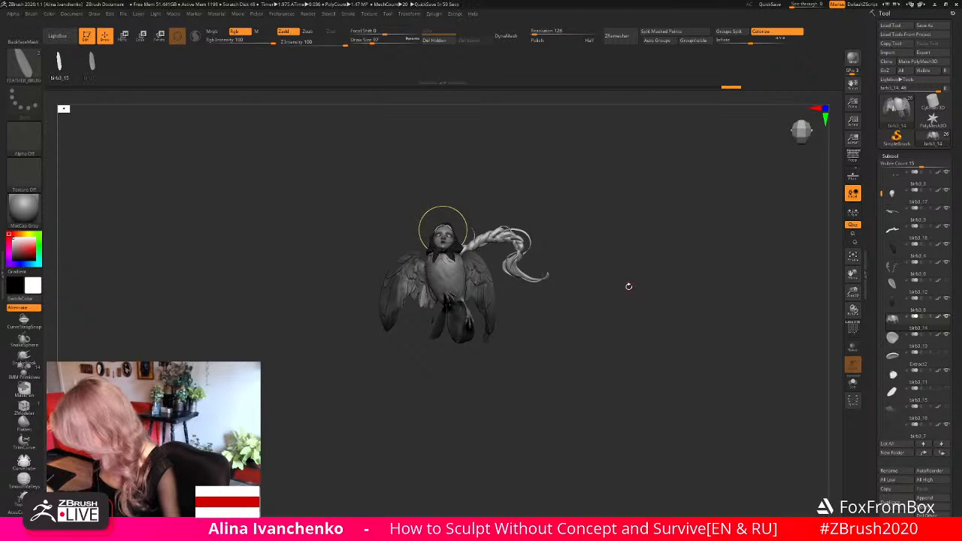
drag(506, 354, 541, 336)
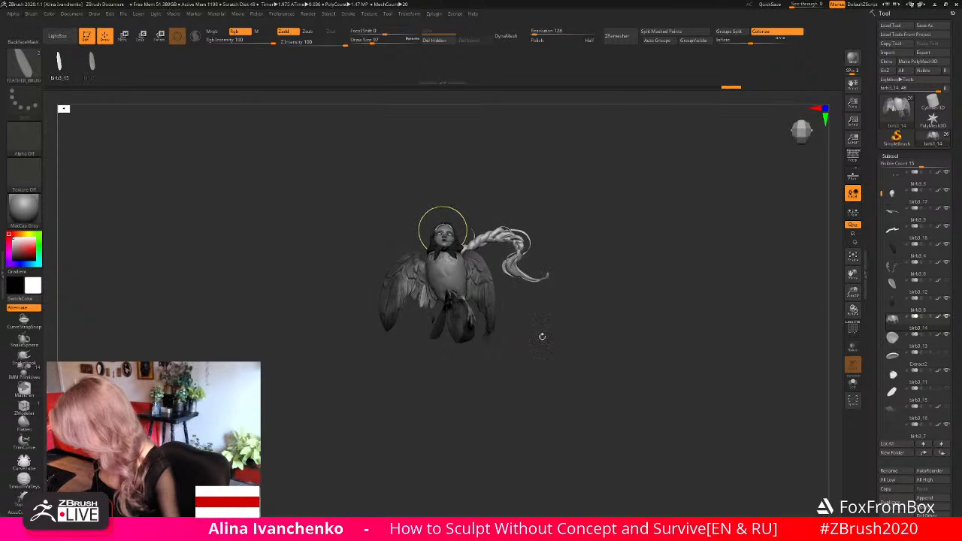
drag(853, 292, 780, 356)
key(ctrl+z)
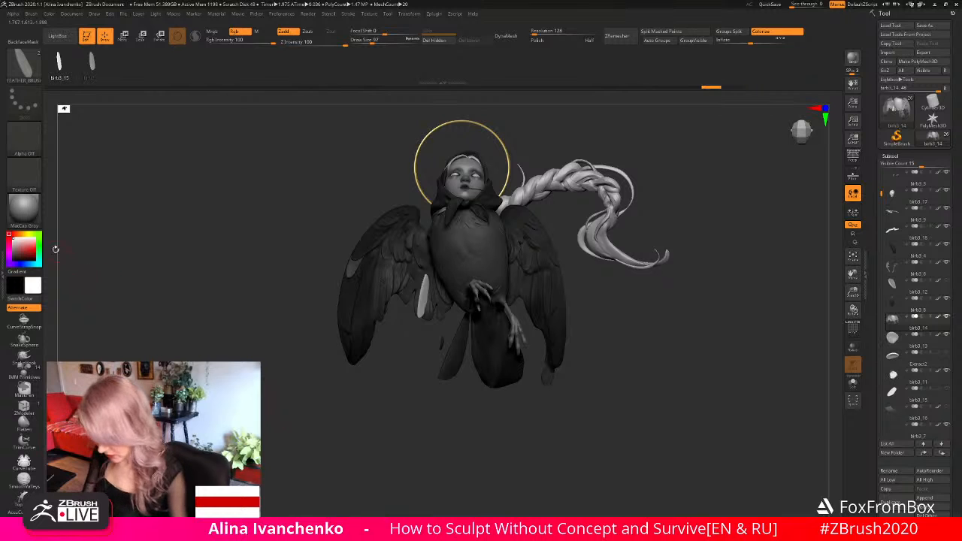
ctrl+drag(154, 318, 160, 326)
drag(35, 254, 418, 287)
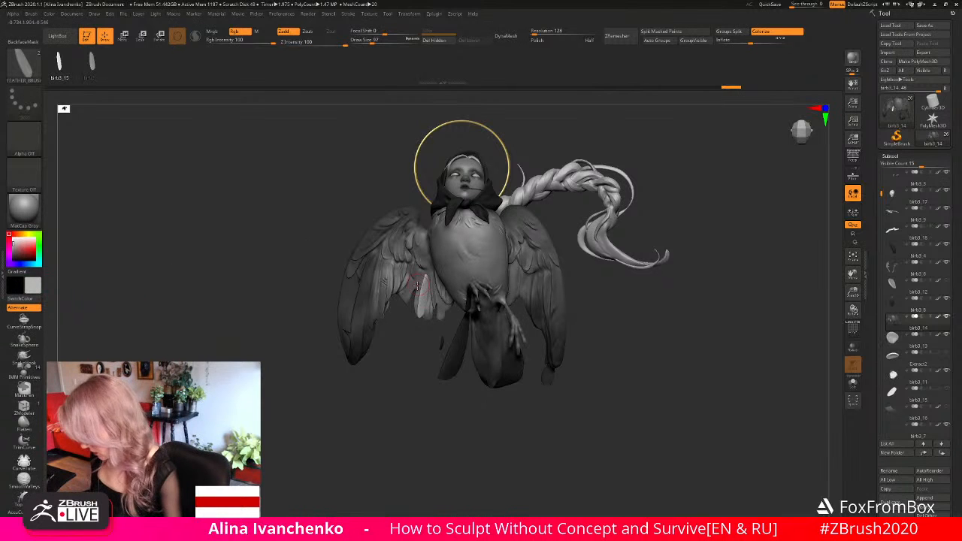
click(49, 13)
click(68, 175)
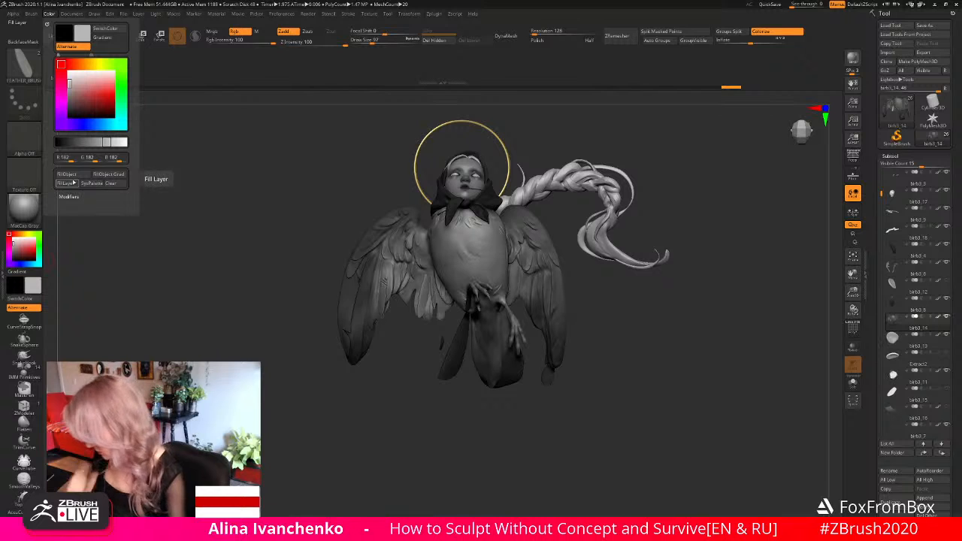
- Shift the inserted feather along its length with the move gizmo so it sits among the right wing's inner feathers
drag(353, 432, 363, 433)
drag(851, 294, 842, 323)
alt+drag(556, 313, 532, 301)
click(124, 36)
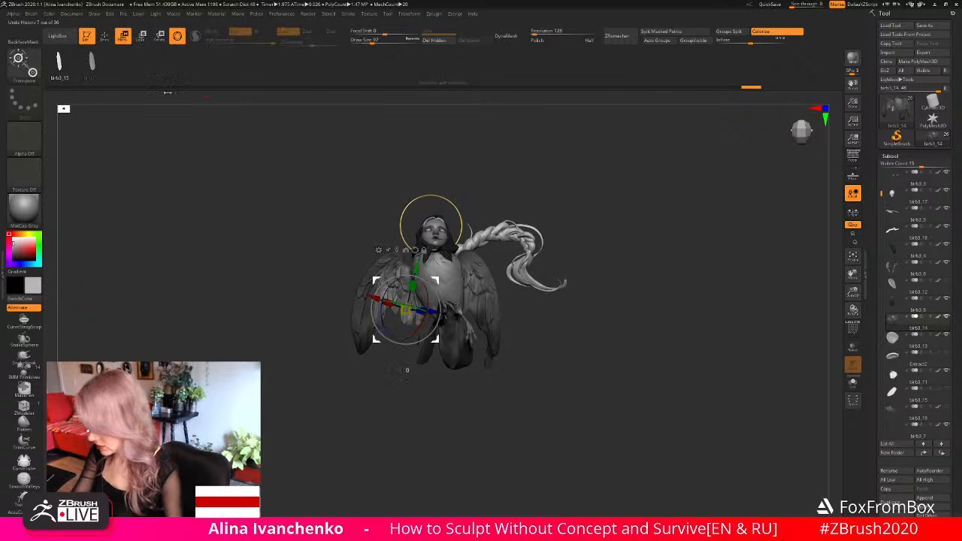
drag(852, 293, 842, 352)
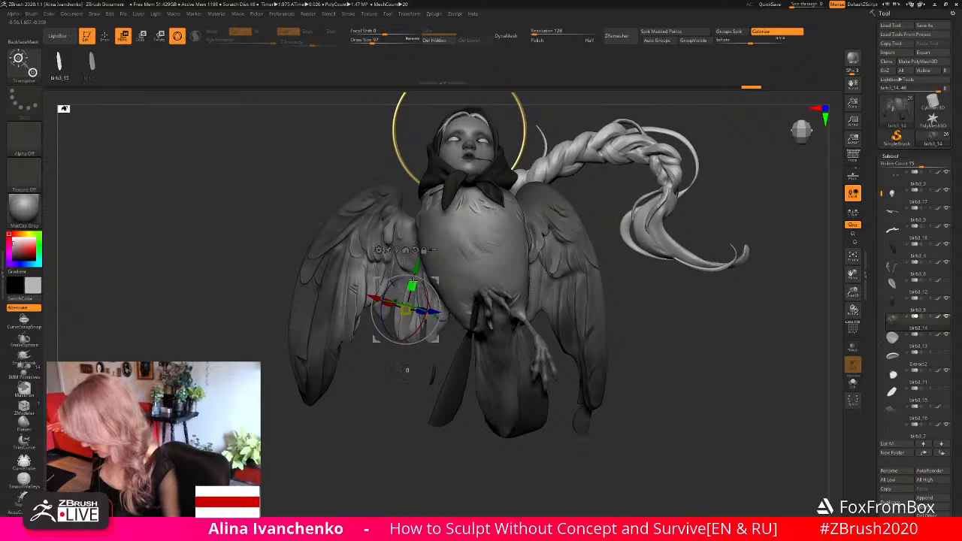
drag(412, 286, 437, 288)
key(q)
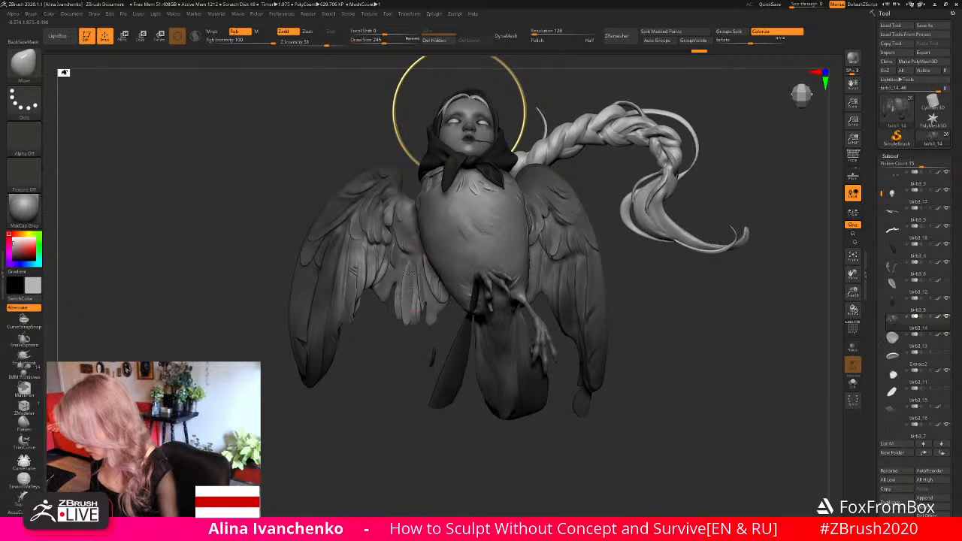
- Reshape the inserted feather to blend with the neighbouring feathers, using the Move brush at draw size 245
drag(394, 337, 410, 325)
drag(396, 360, 409, 296)
mouse_move(380, 383)
mouse_down()
mouse_move(404, 326)
mouse_move(392, 389)
mouse_up()
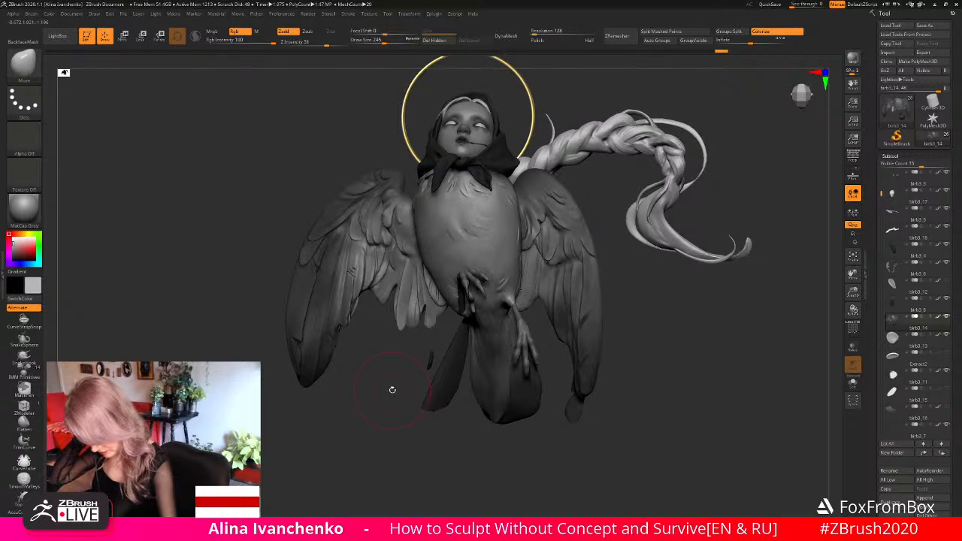
drag(714, 321, 671, 315)
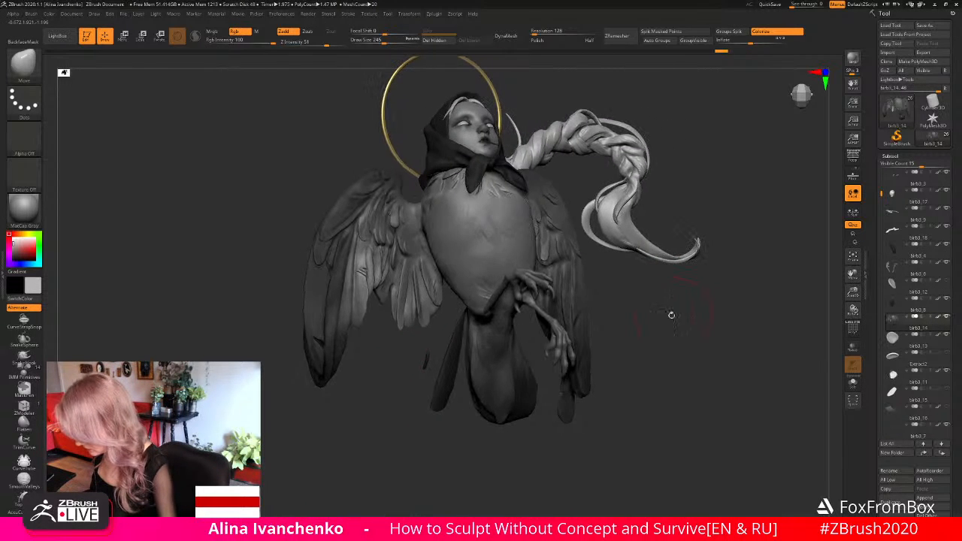
drag(426, 322, 408, 290)
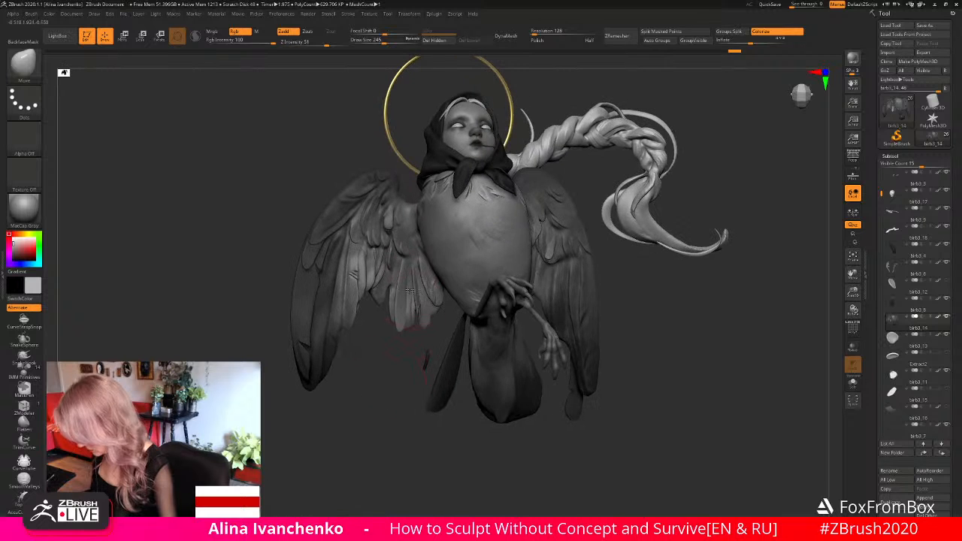
mouse_move(390, 335)
mouse_down()
mouse_move(388, 391)
mouse_move(376, 336)
mouse_up()
- Rotate and shift the inserted feather with the gizmo so it lines up with the right wing's lower inner feathers
key(w)
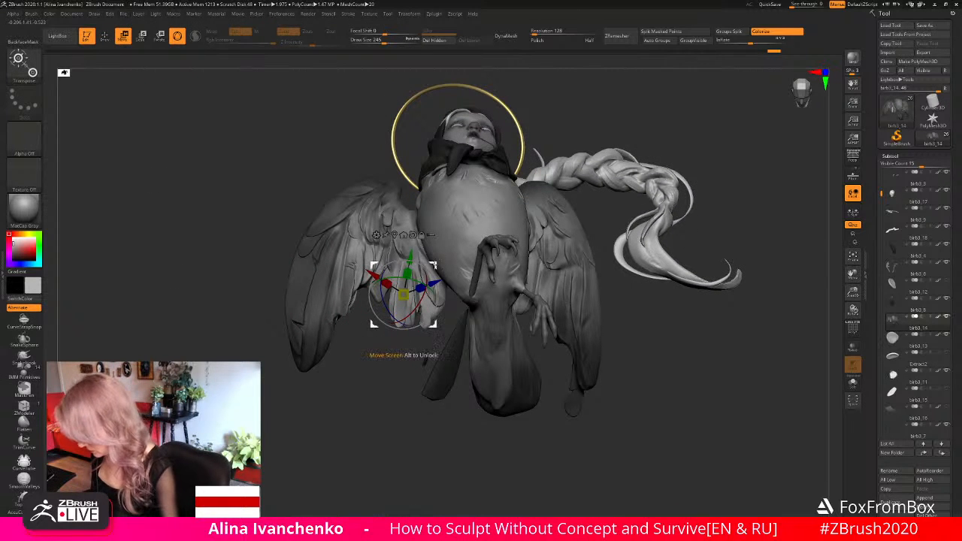
mouse_move(424, 269)
right_down()
mouse_move(423, 237)
mouse_move(429, 283)
right_up()
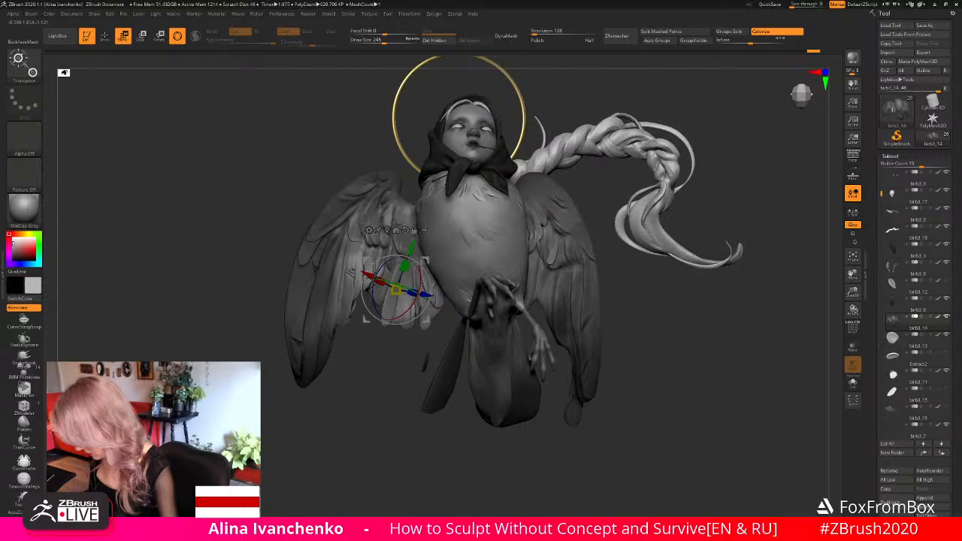
mouse_move(408, 294)
right_down()
mouse_move(442, 293)
mouse_move(425, 265)
right_up()
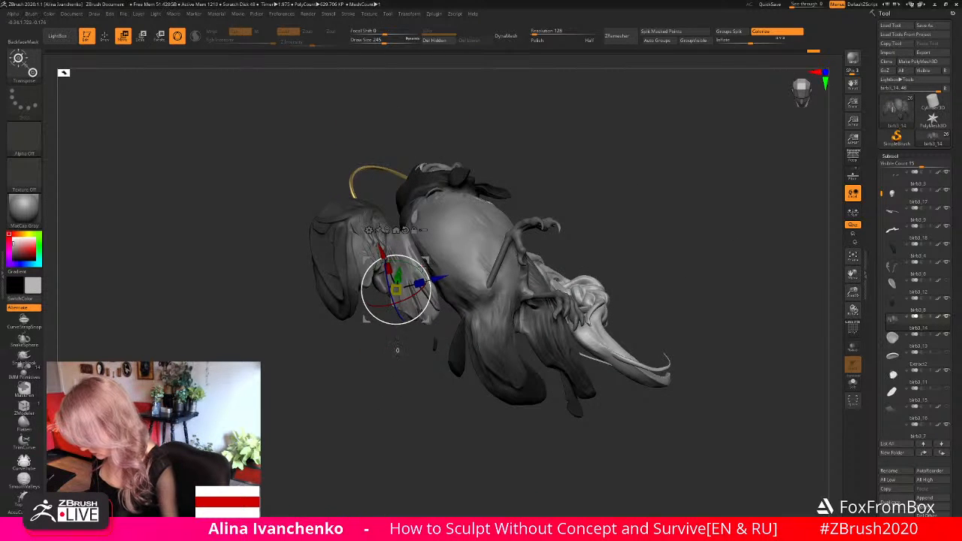
drag(425, 268, 427, 272)
right_drag(427, 272, 409, 293)
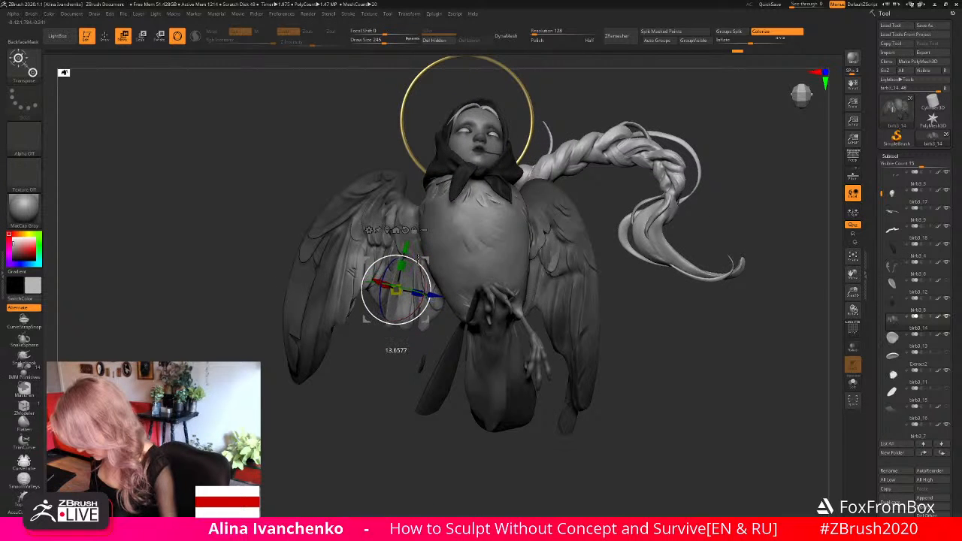
drag(418, 258, 417, 261)
drag(373, 403, 380, 368)
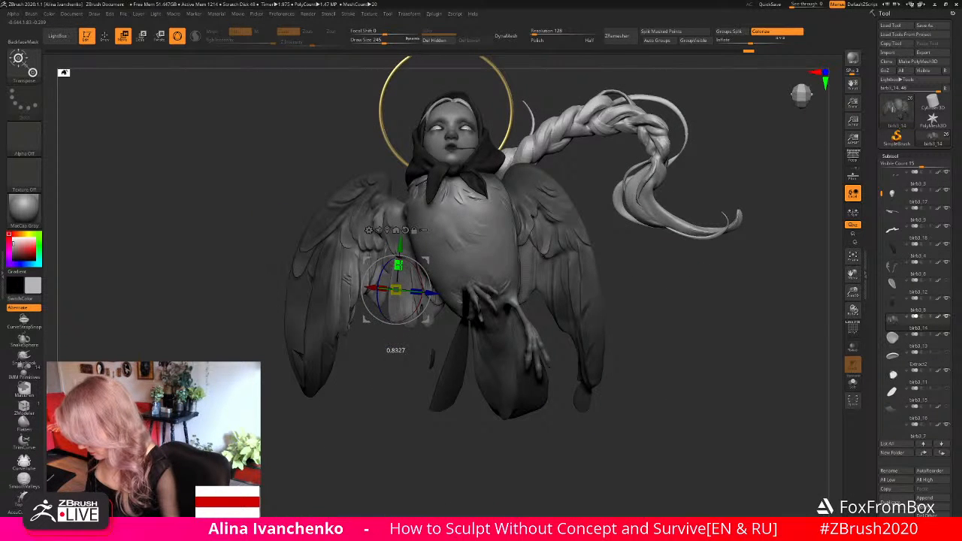
drag(400, 246, 400, 247)
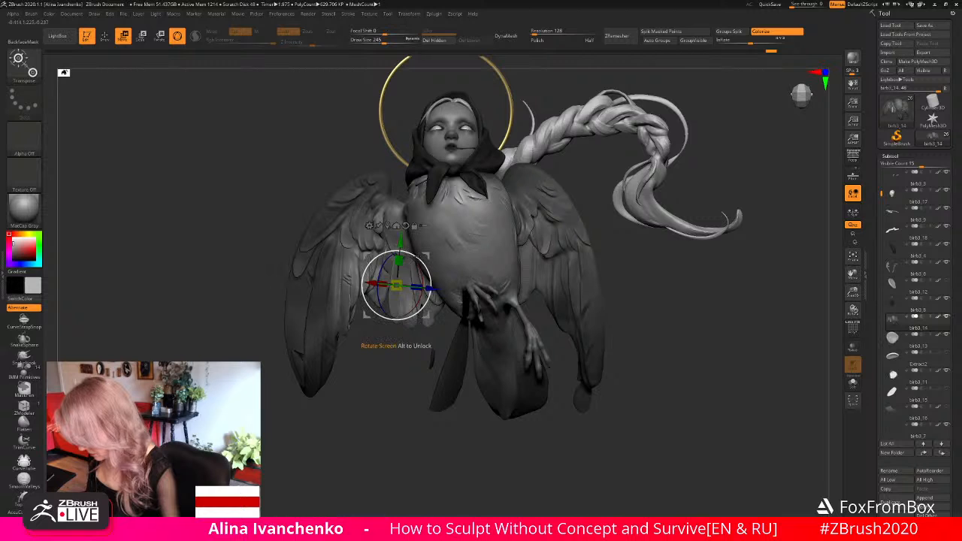
drag(427, 256, 401, 263)
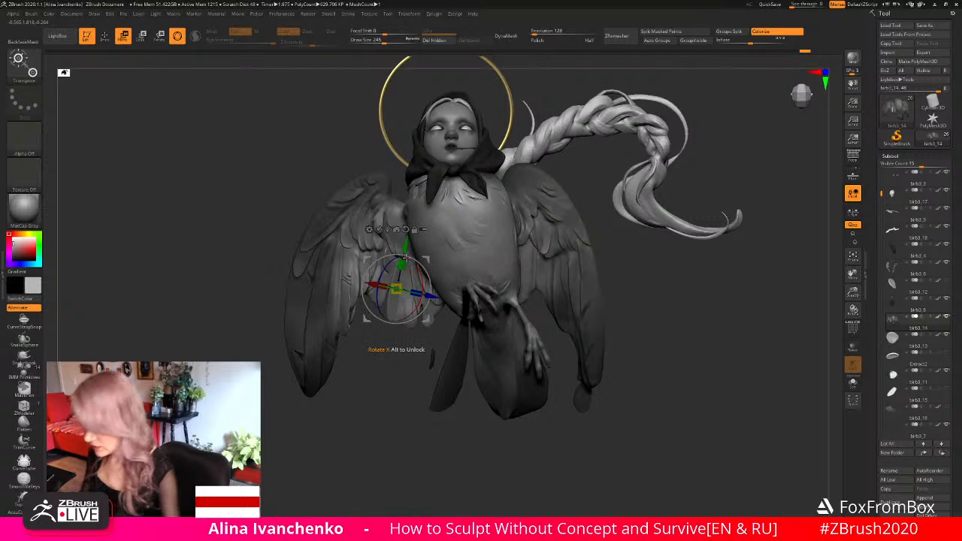
- Adjust the inserted feather's base and tip with the Move brush at draw size 245, checking it from several angles
key(q)
mouse_move(414, 402)
mouse_down()
mouse_move(401, 387)
mouse_move(413, 265)
mouse_up()
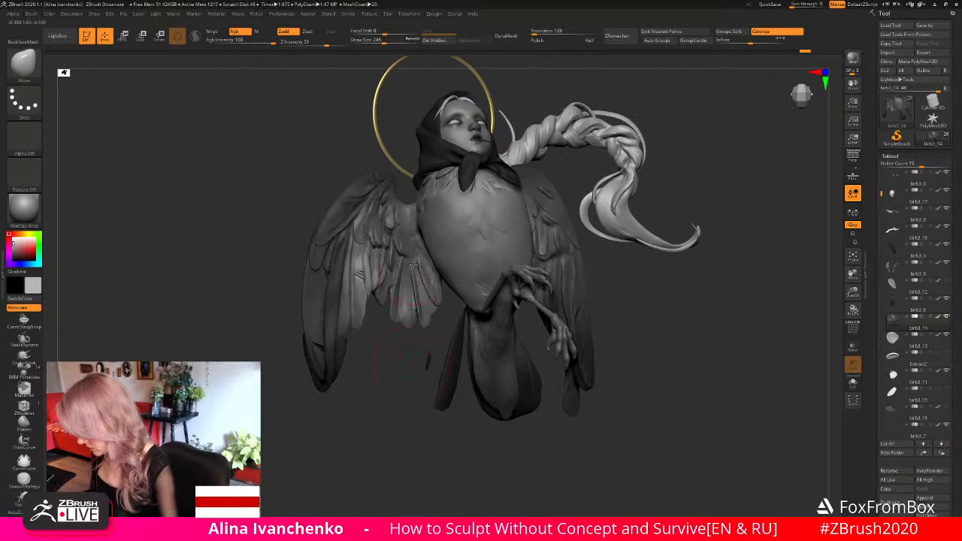
drag(370, 385, 362, 387)
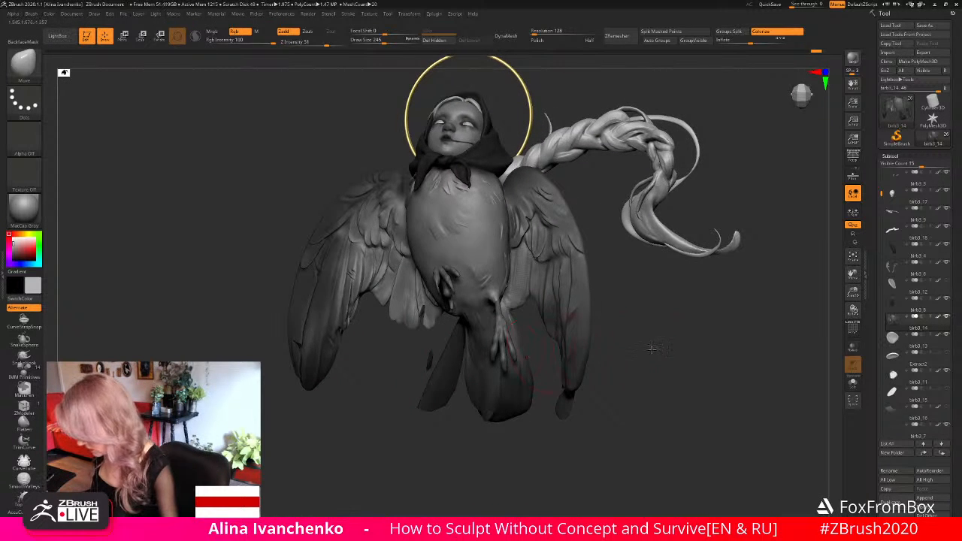
drag(652, 349, 655, 343)
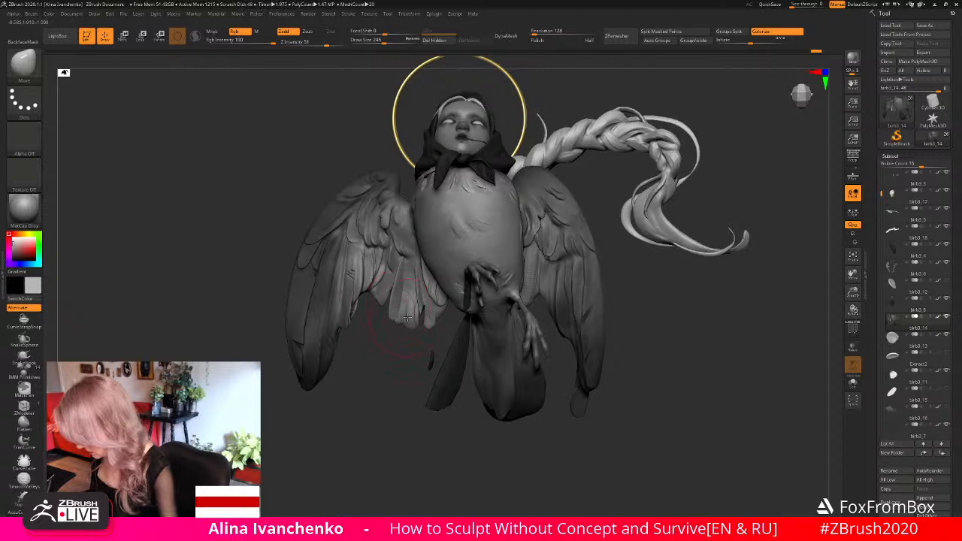
- Mask neighbouring feathers on the right wing and reshape the lower inner feathers with the Move brush at draw size 223
key(ctrl+z)
drag(385, 39, 371, 41)
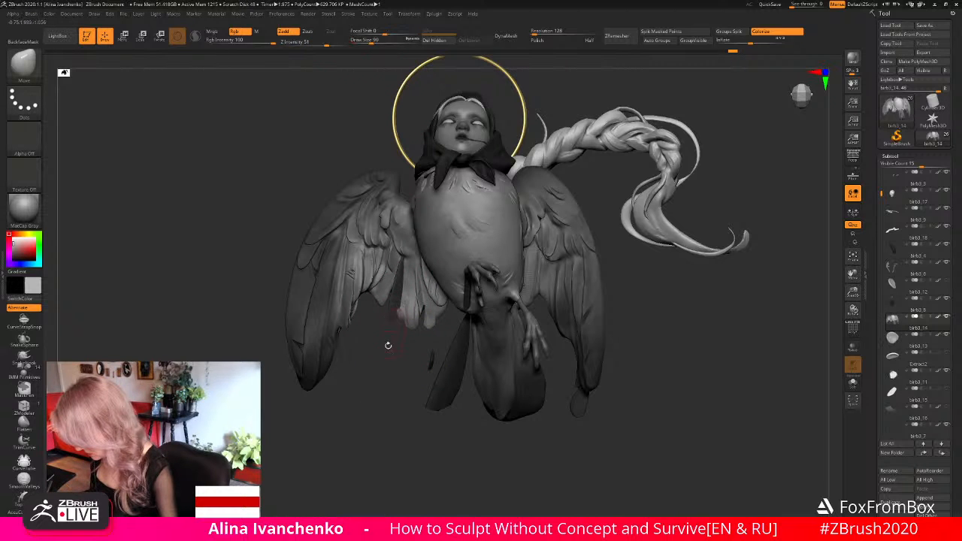
key(ctrl+z)
click(383, 41)
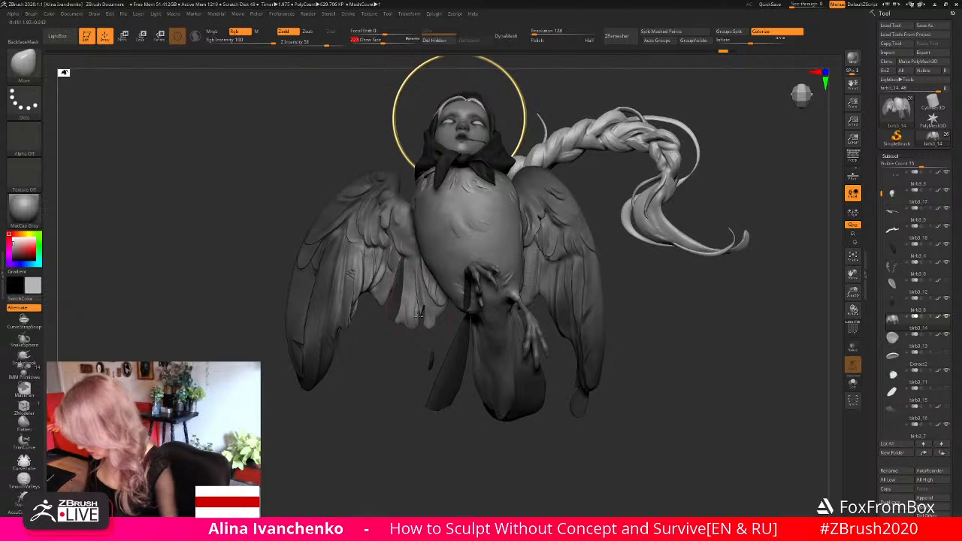
drag(419, 315, 410, 353)
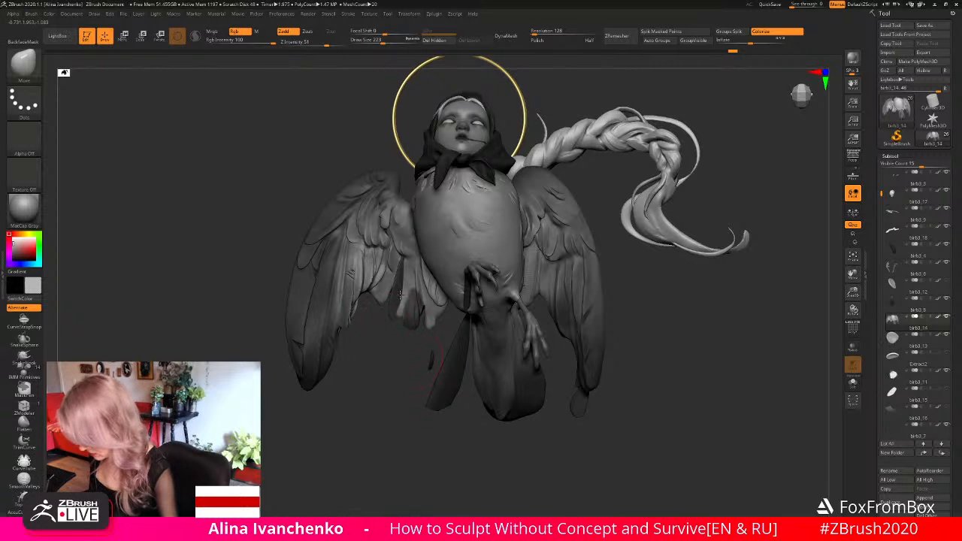
drag(393, 365, 380, 345)
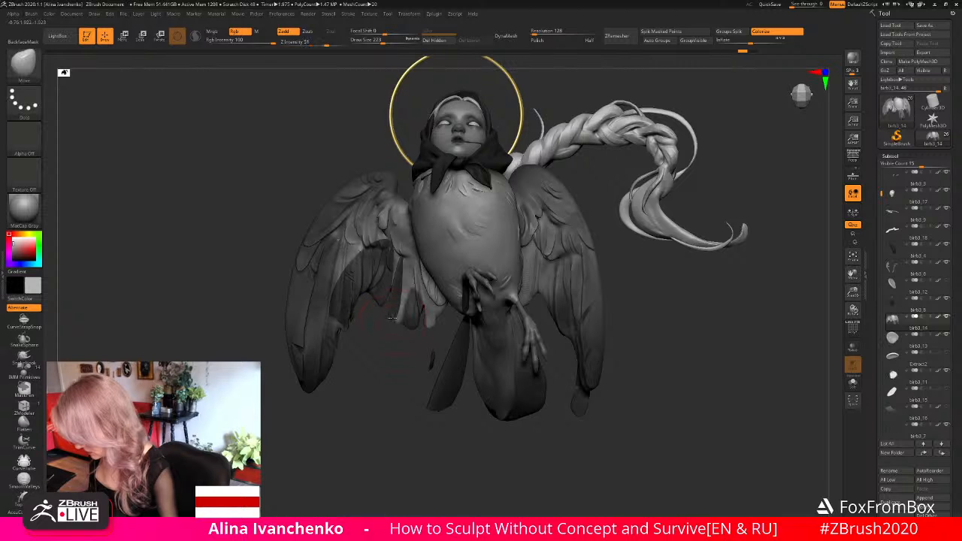
drag(402, 296, 401, 299)
mouse_move(389, 384)
mouse_down()
mouse_move(395, 323)
mouse_move(387, 399)
mouse_move(387, 384)
mouse_up()
drag(853, 292, 816, 229)
drag(633, 296, 591, 295)
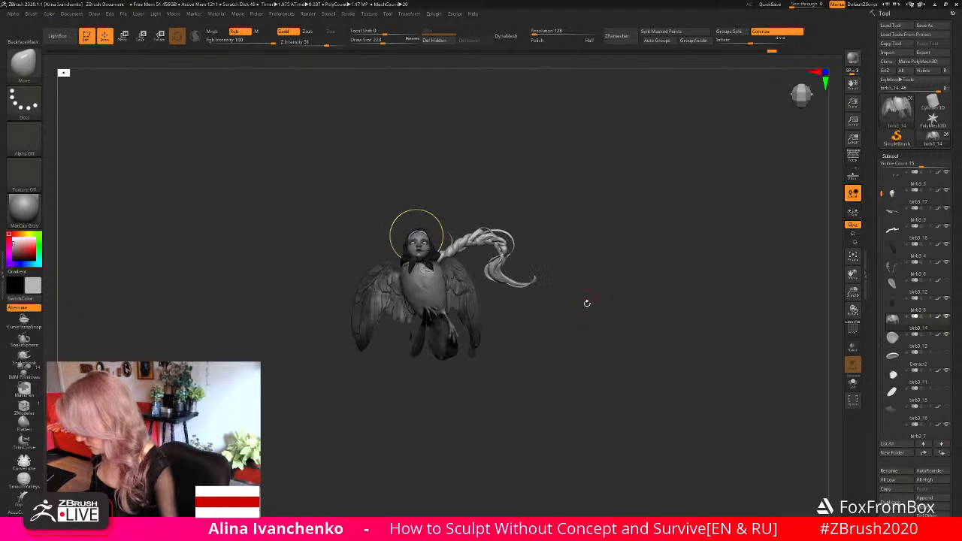
mouse_move(853, 292)
mouse_down()
mouse_move(721, 332)
mouse_move(658, 309)
mouse_move(617, 323)
mouse_up()
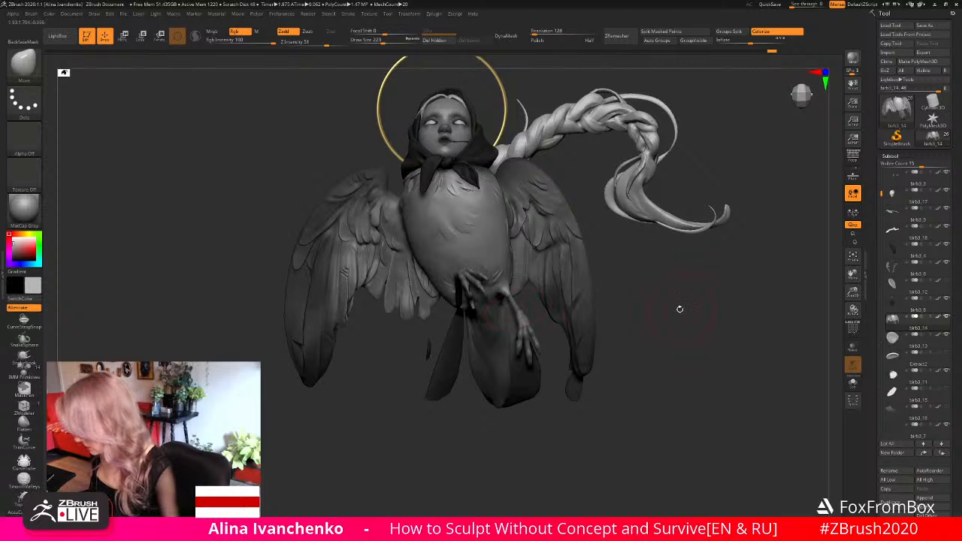
- Insert another feather among the right wing's lower inner feathers with the custom feather insert brush
click(29, 69)
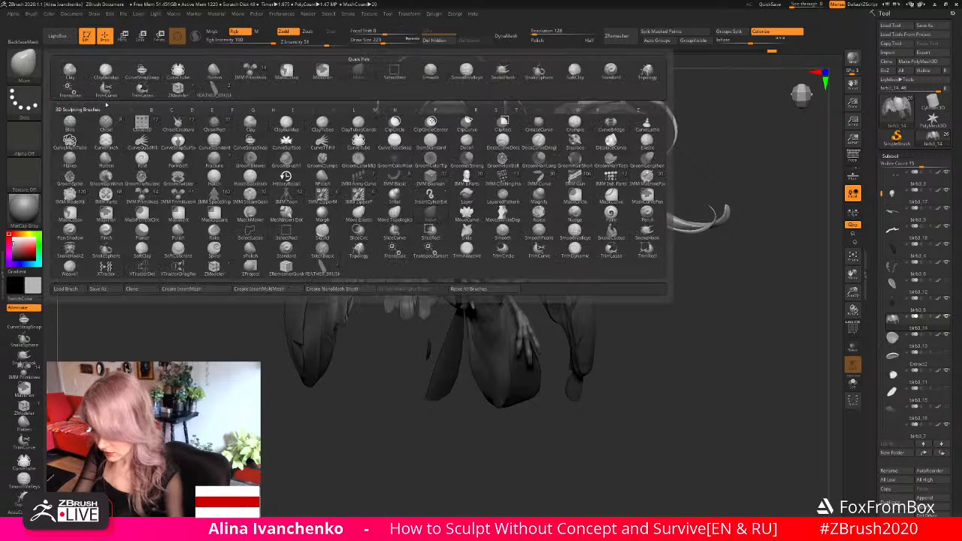
click(25, 66)
click(325, 268)
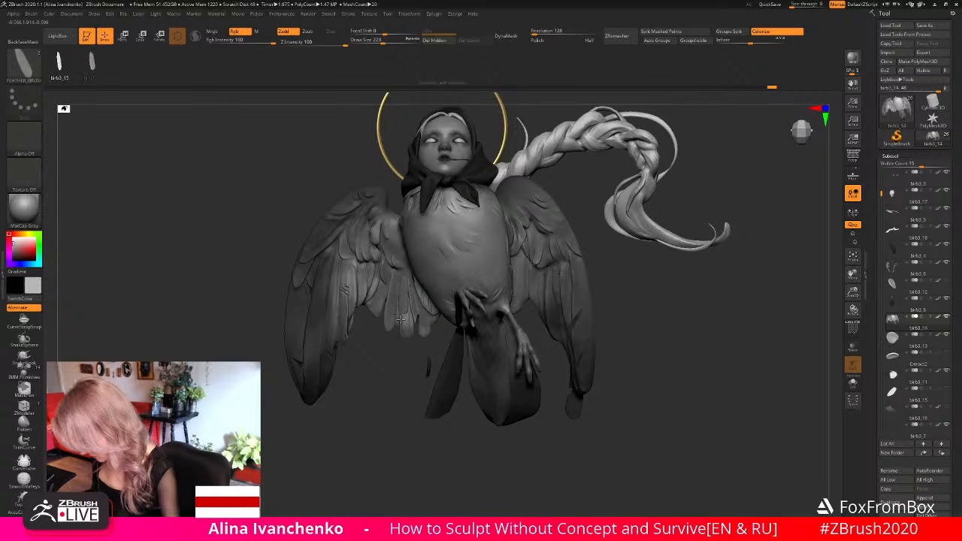
drag(404, 281, 399, 318)
drag(387, 412, 376, 384)
- Rotate and position the newly inserted feather with the gizmo so it fans out with the neighbouring inner feathers
click(160, 36)
drag(406, 272, 412, 272)
drag(402, 376, 422, 375)
drag(401, 285, 427, 262)
drag(338, 415, 318, 415)
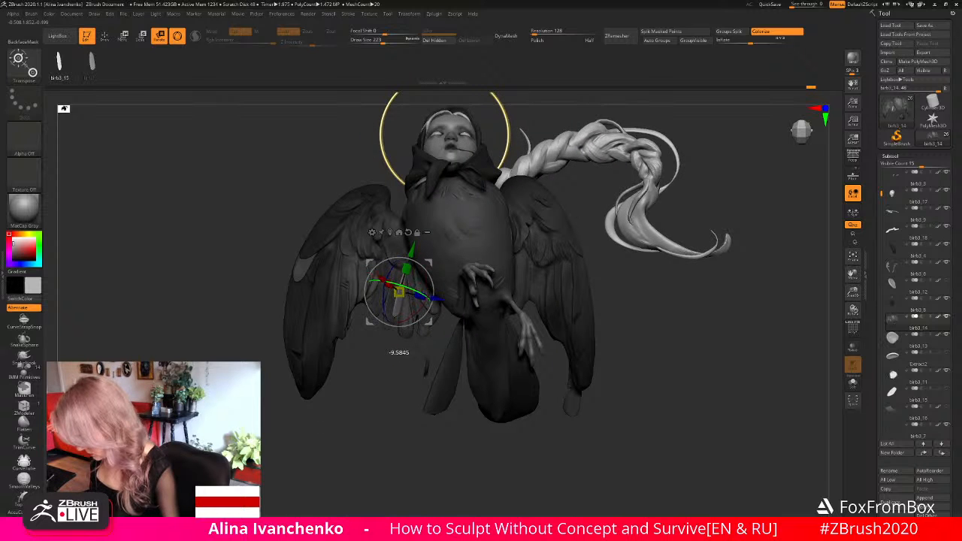
drag(425, 263, 392, 282)
drag(479, 287, 491, 286)
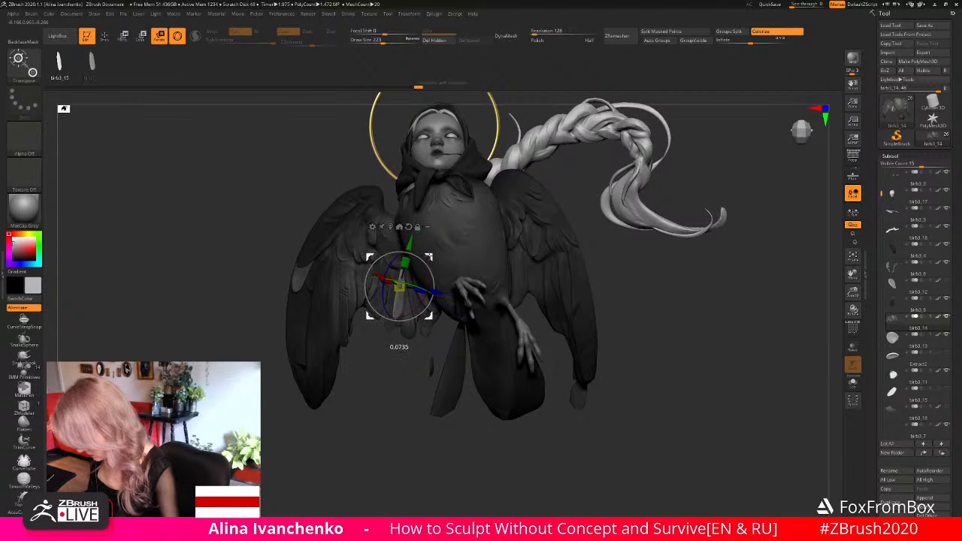
- Split the masked wing from the new feather with Split Masked Points and isolate the feather in Solo mode
click(108, 37)
mouse_move(853, 292)
mouse_down()
mouse_move(718, 277)
mouse_move(624, 281)
mouse_move(636, 283)
mouse_up()
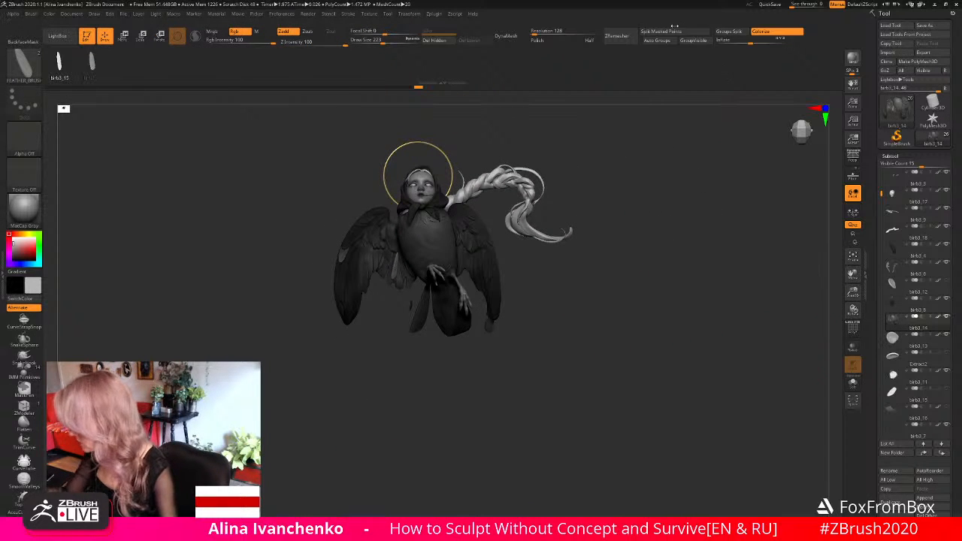
click(671, 30)
drag(651, 316, 697, 310)
drag(853, 292, 843, 332)
click(853, 383)
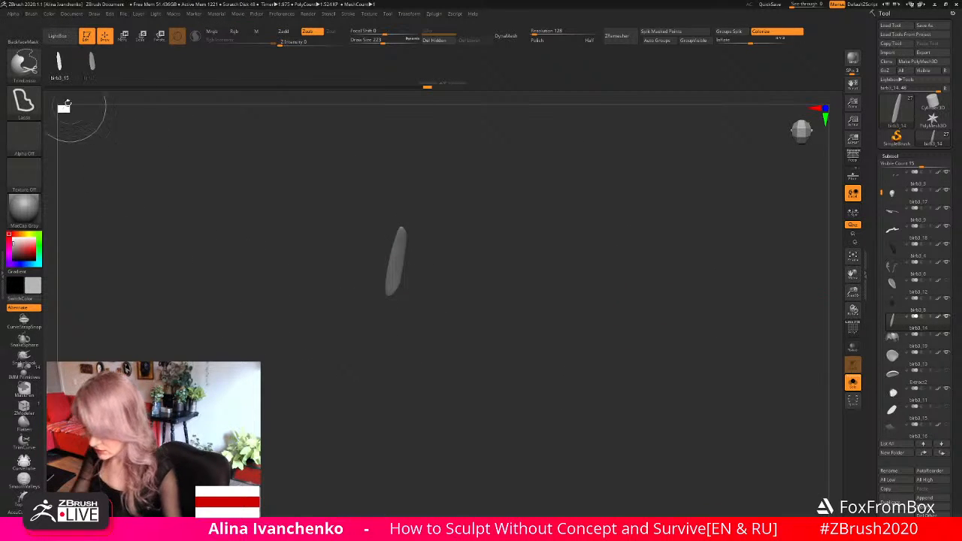
- Cut a notch into the isolated feather's edge near its lower end with the TrimLasso brush
mouse_move(413, 300)
ctrl+shift+mouse_down()
mouse_move(395, 277)
mouse_move(413, 303)
ctrl+shift+mouse_up()
key(ctrl+z)
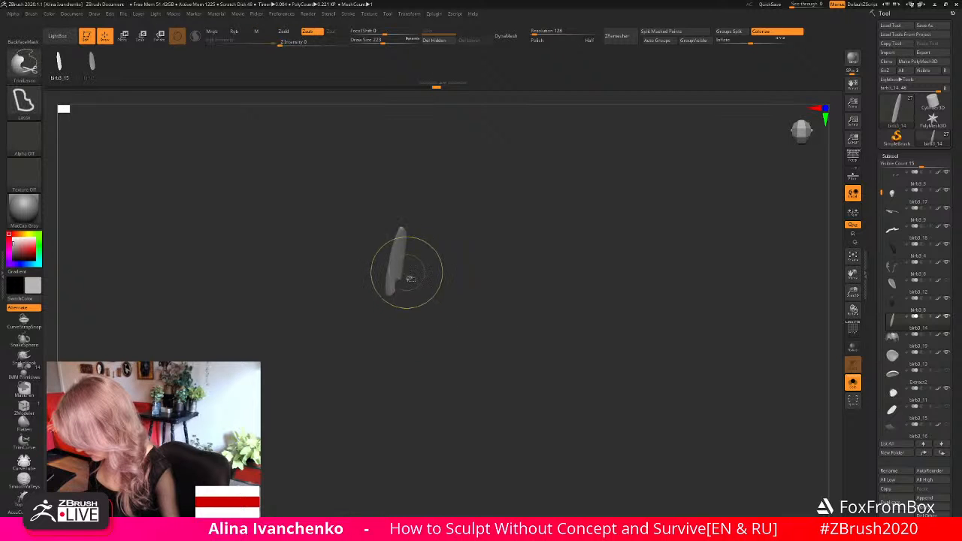
ctrl+shift+drag(396, 259, 411, 299)
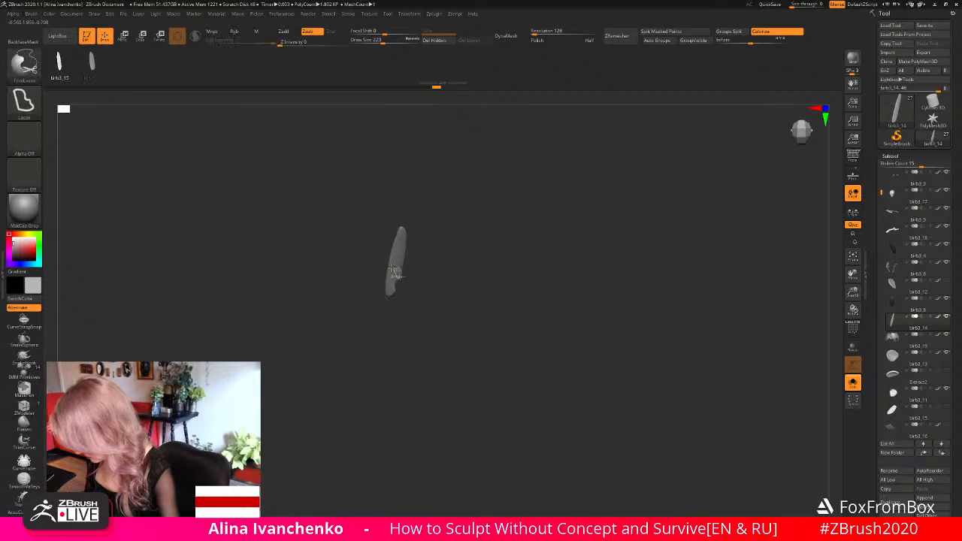
mouse_move(405, 287)
mouse_down()
mouse_move(485, 288)
mouse_move(413, 301)
mouse_move(412, 279)
mouse_move(399, 281)
mouse_move(410, 287)
mouse_up()
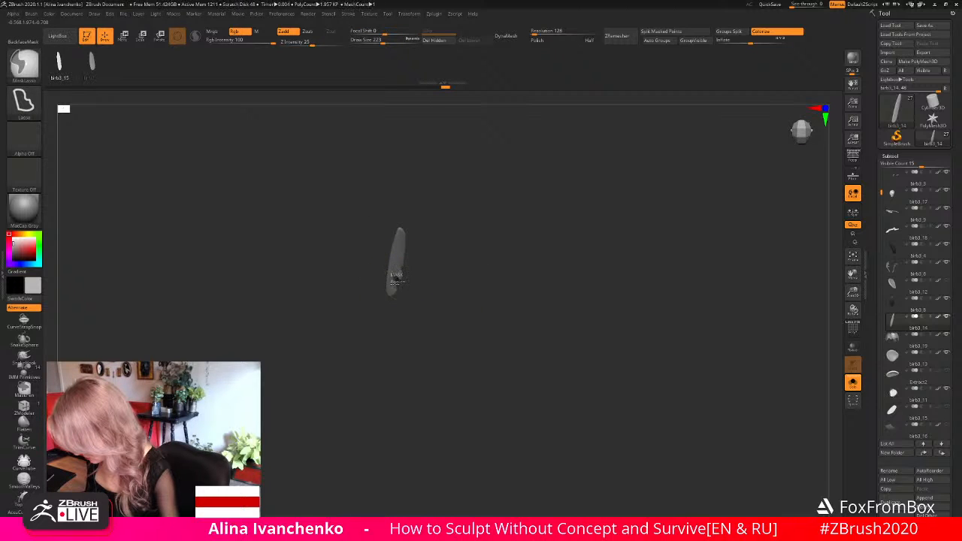
ctrl+alt+click(397, 256)
ctrl+click(398, 257)
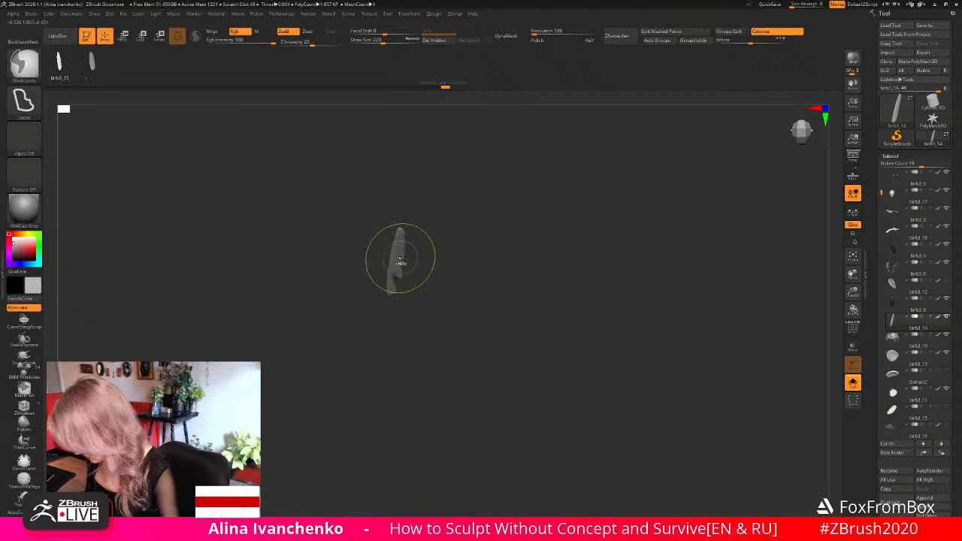
mouse_move(412, 275)
mouse_down()
mouse_move(418, 281)
mouse_move(394, 263)
mouse_move(401, 287)
mouse_move(386, 266)
mouse_up()
ctrl+click(412, 277)
key(ctrl+z)
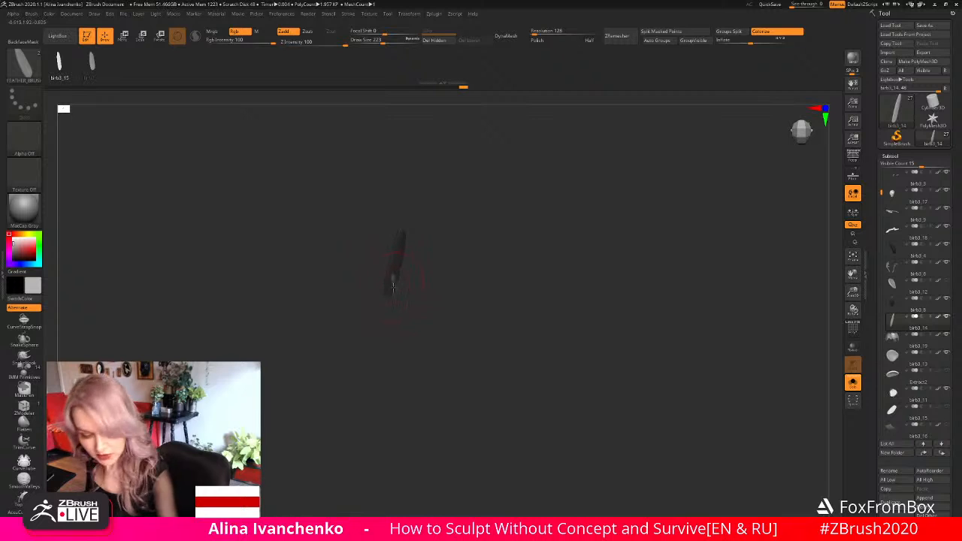
- Reshape the notched feather with the Move brush and leave Solo mode to show the whole sculpture again
key(b)
key(m)
key(v)
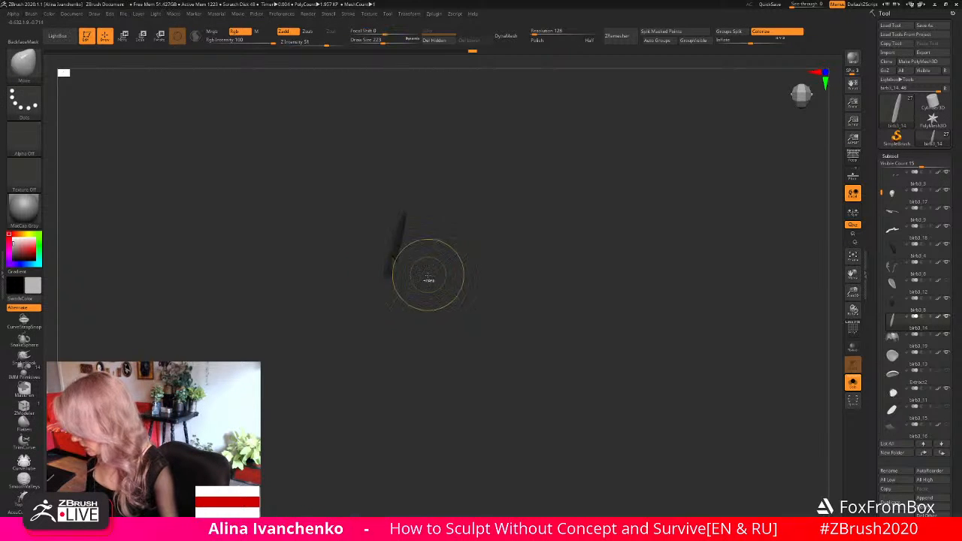
ctrl+drag(430, 275, 446, 321)
click(853, 382)
drag(853, 293, 804, 272)
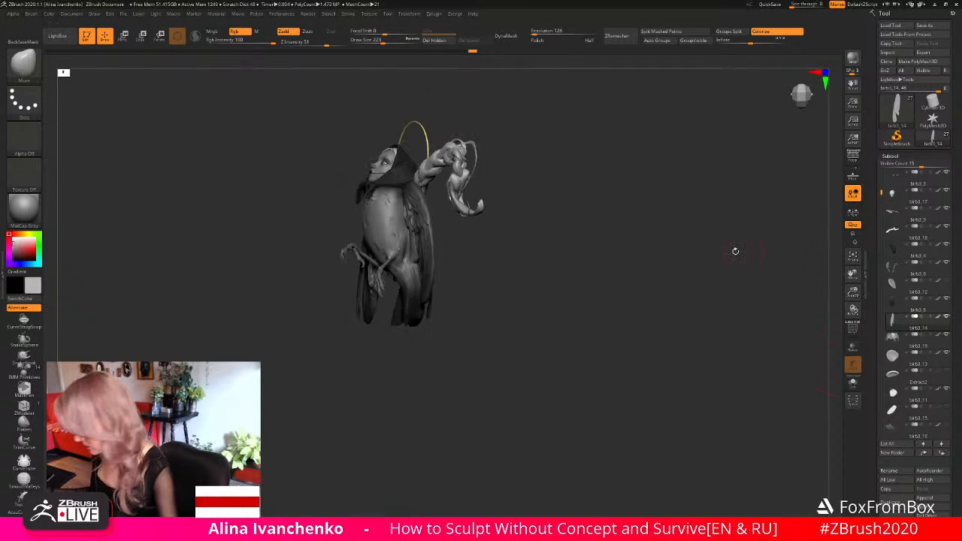
- Bend the separate notched feather to fit among the right wing's inner feathers with the Move brush at draw size 223
mouse_move(735, 251)
mouse_down()
mouse_move(592, 289)
mouse_move(580, 305)
mouse_move(572, 298)
mouse_move(581, 310)
mouse_up()
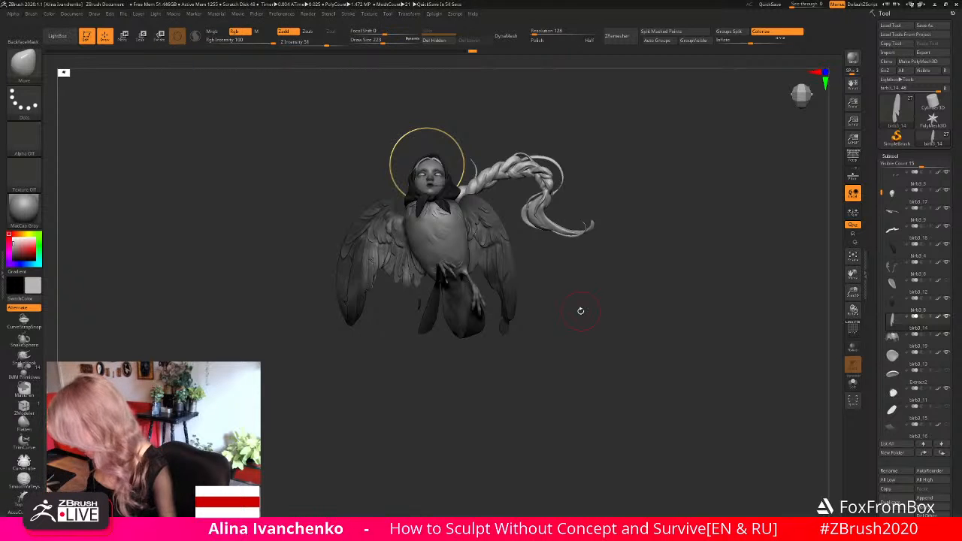
mouse_move(580, 310)
mouse_down()
mouse_move(584, 290)
mouse_move(628, 275)
mouse_move(618, 290)
mouse_move(702, 271)
mouse_up()
drag(853, 293, 784, 320)
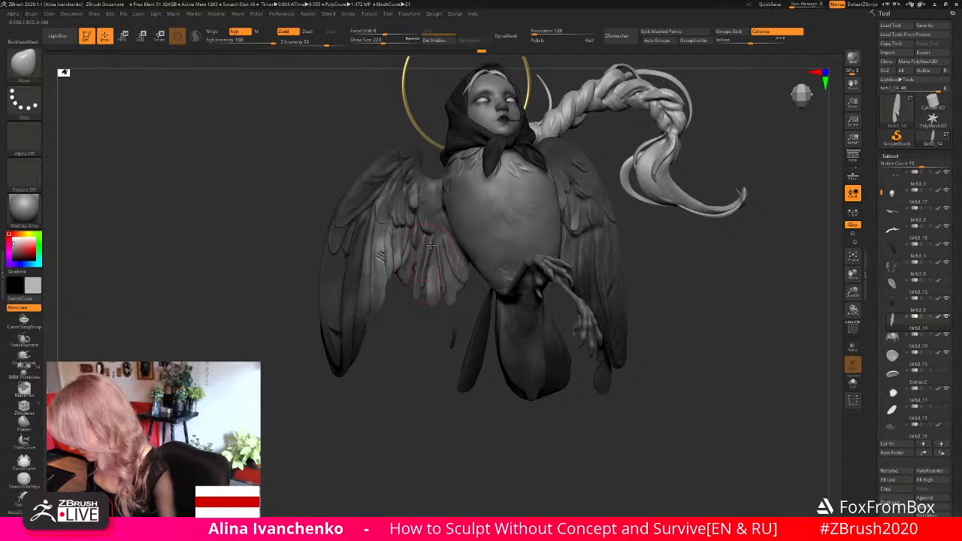
drag(407, 350, 396, 359)
drag(395, 326, 797, 311)
mouse_move(420, 374)
mouse_down()
mouse_move(417, 385)
mouse_move(417, 359)
mouse_move(418, 375)
mouse_up()
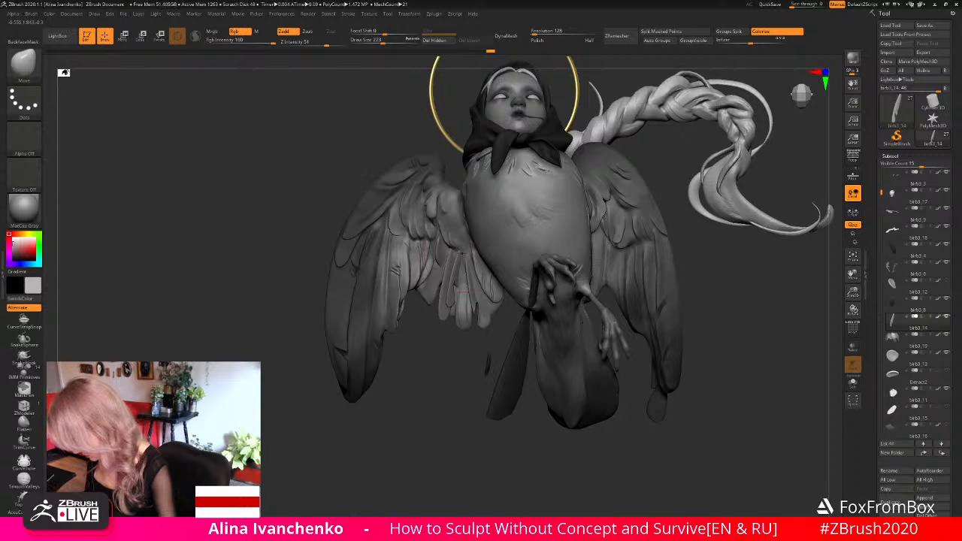
- Make the wings the active subtool and set up the DamStandard brush with draw size 97
alt+click(463, 251)
key(b)
key(d)
key(s)
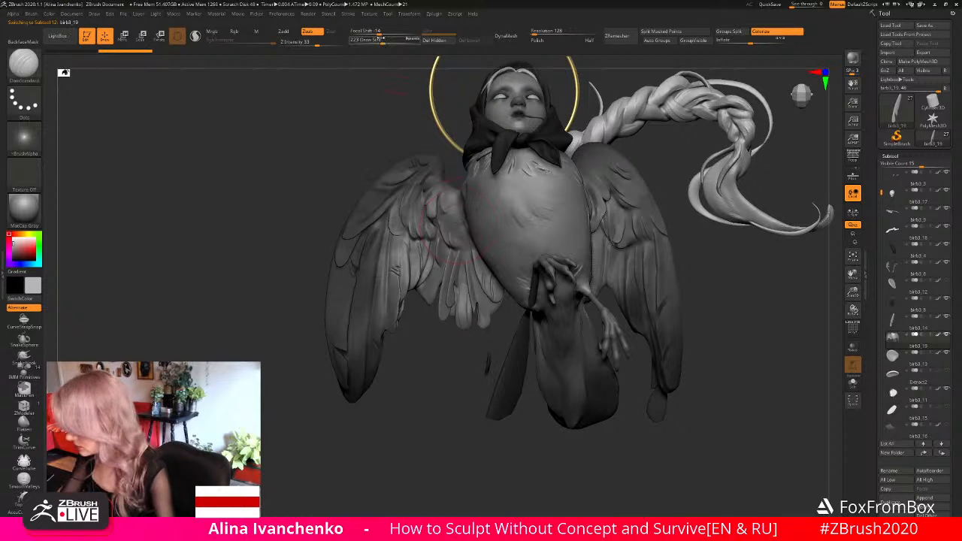
drag(382, 40, 373, 40)
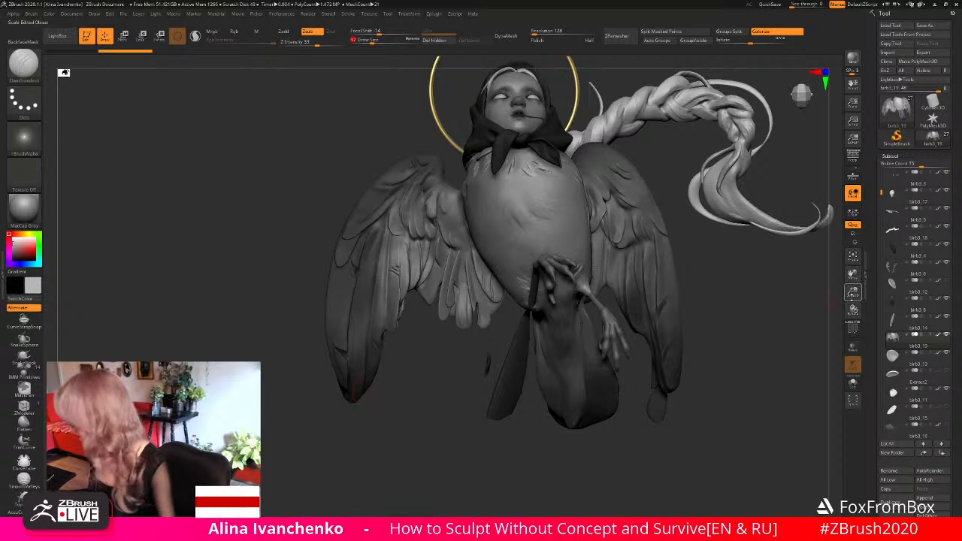
drag(853, 292, 824, 292)
alt+drag(757, 299, 669, 287)
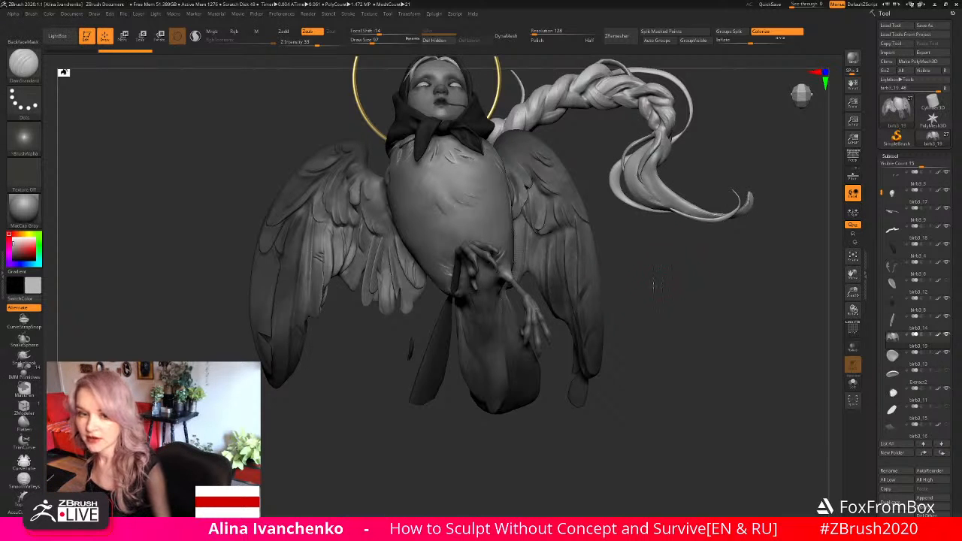
drag(658, 283, 648, 302)
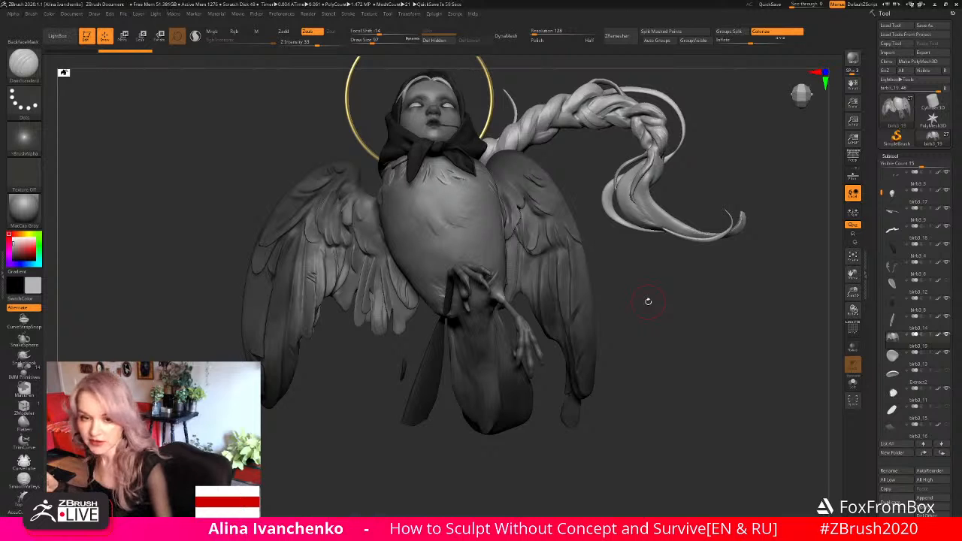
mouse_move(648, 302)
mouse_down()
mouse_move(690, 314)
mouse_move(636, 306)
mouse_move(647, 335)
mouse_up()
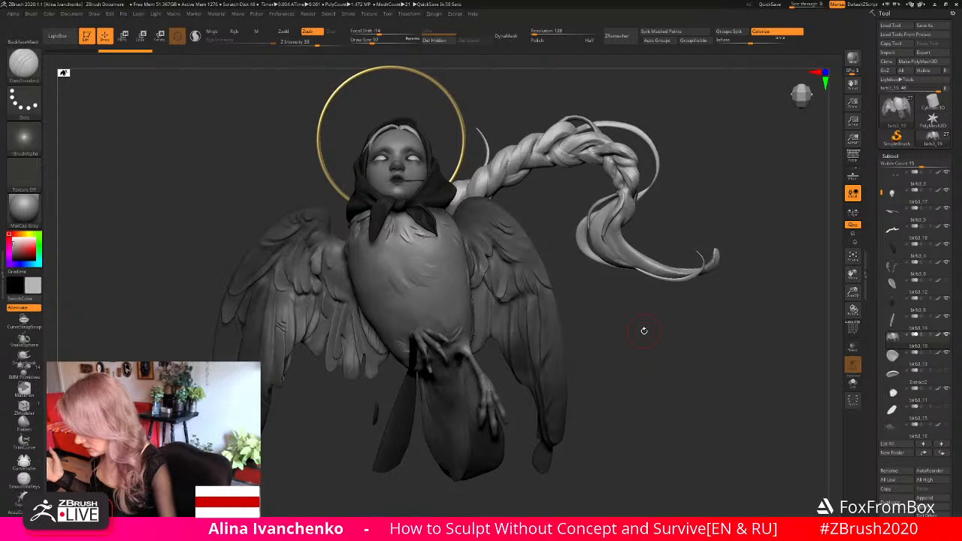
mouse_move(644, 330)
mouse_down()
mouse_move(639, 342)
mouse_move(655, 318)
mouse_move(679, 324)
mouse_up()
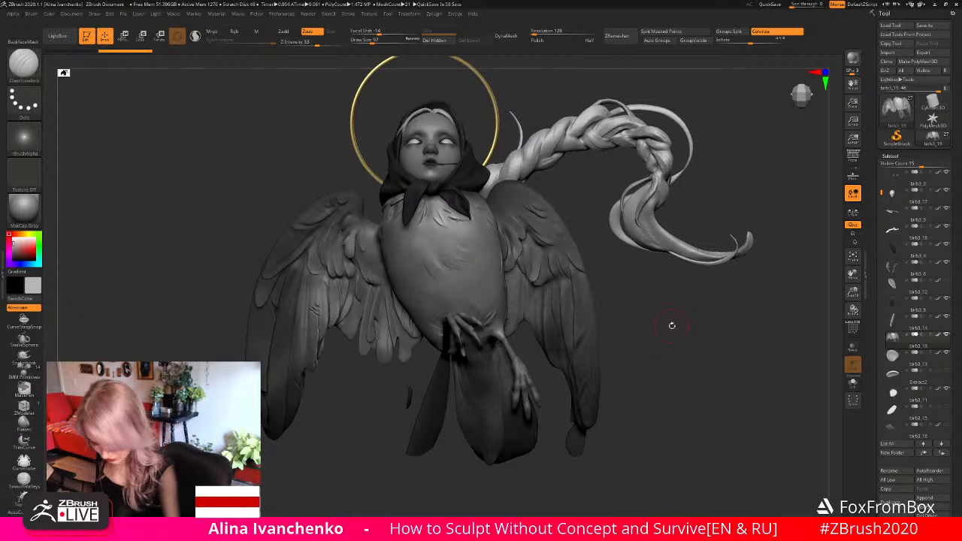
drag(649, 301, 700, 276)
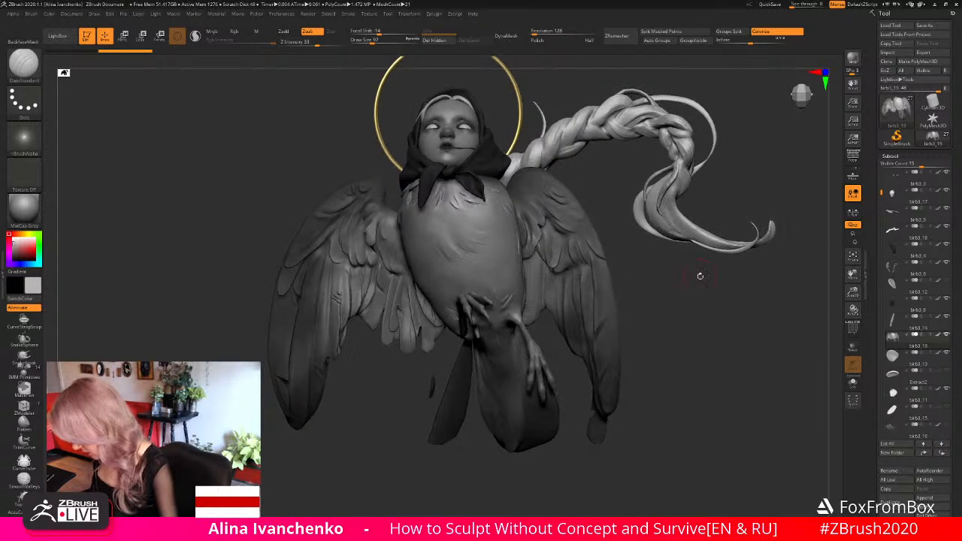
- Make the separate notched feather the active subtool and isolate it in Solo mode
click(853, 384)
drag(852, 292, 852, 347)
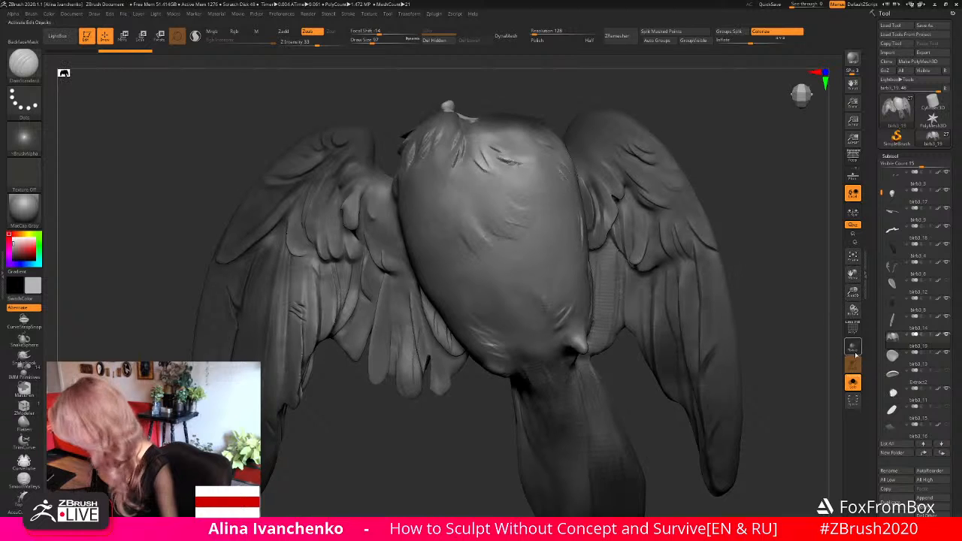
click(853, 383)
alt+click(416, 331)
click(853, 384)
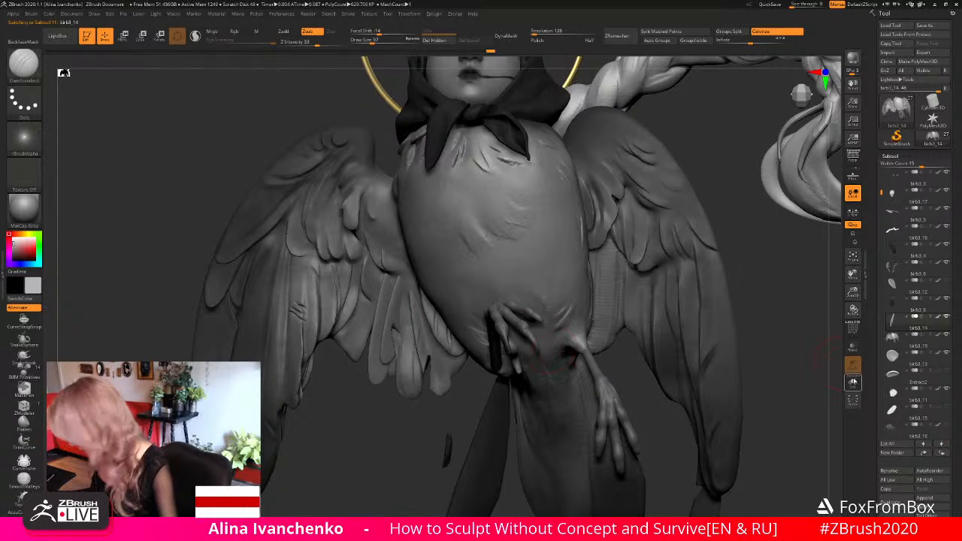
drag(445, 356, 438, 316)
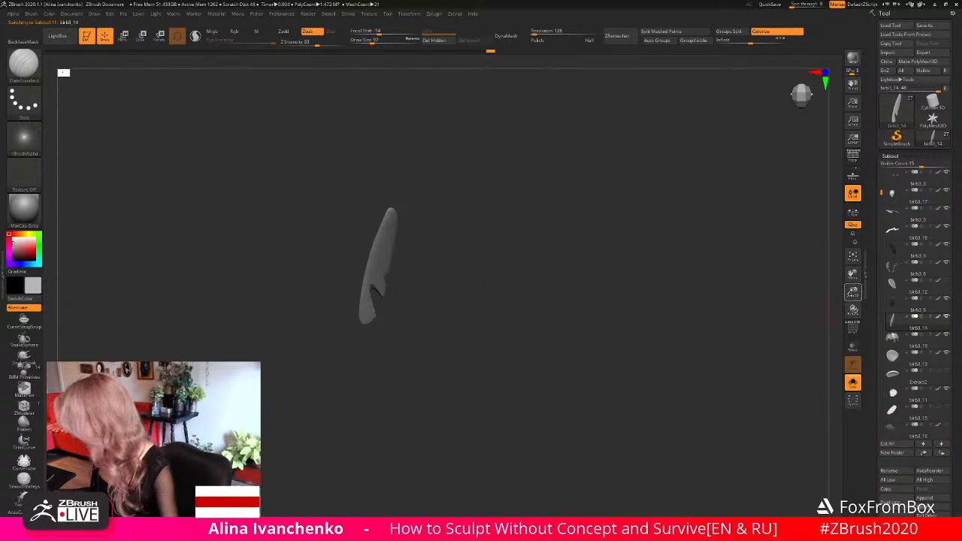
drag(853, 292, 852, 338)
- Score a trial crease above the feather's notch with DamStandard at draw size 22 and turn on Sculptris Pro
drag(372, 42, 361, 42)
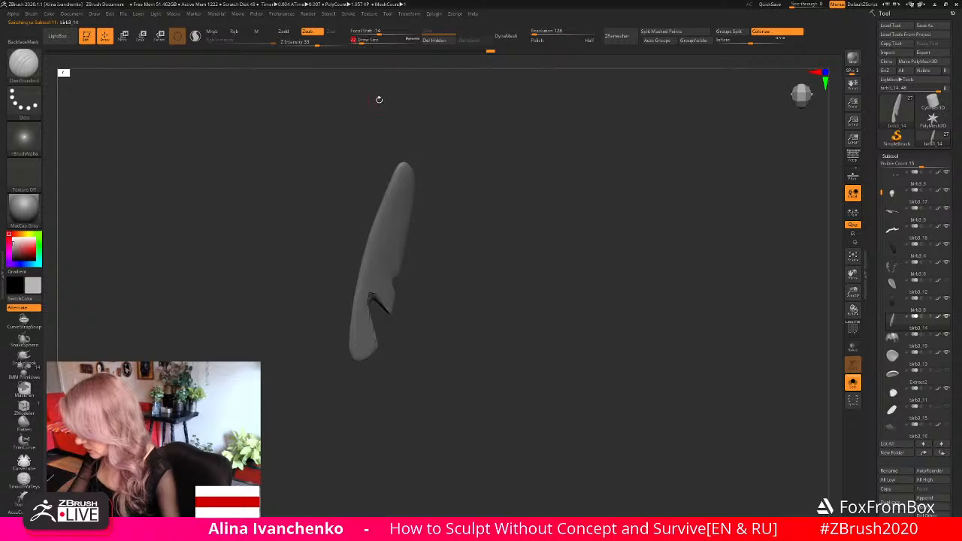
mouse_move(417, 273)
alt+mouse_down()
mouse_move(405, 286)
mouse_move(435, 324)
alt+mouse_up()
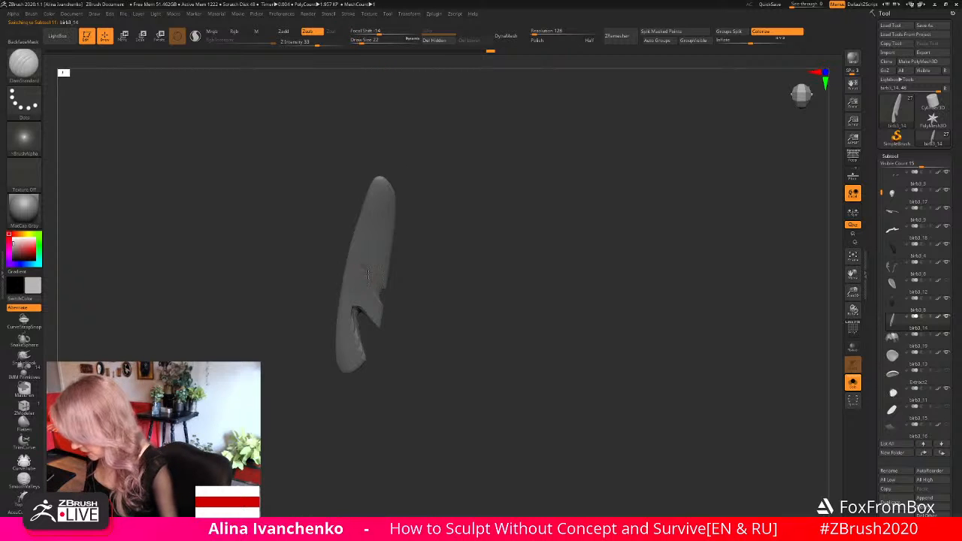
drag(405, 291, 410, 285)
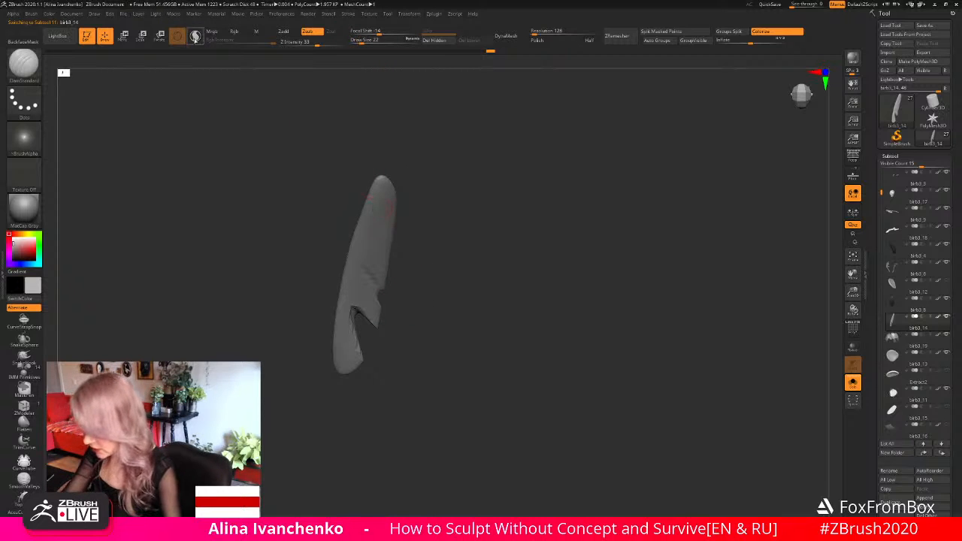
click(196, 36)
key(shift)
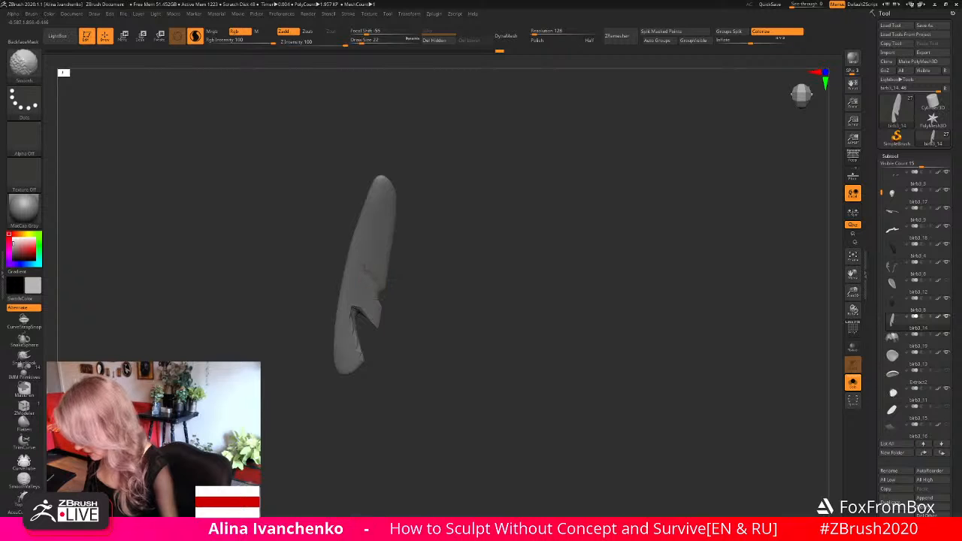
- Carve diagonal creases into the feather's surface from its middle down to the notch with the DamStandard brush
mouse_move(363, 264)
mouse_down()
mouse_move(388, 303)
mouse_move(367, 275)
mouse_move(384, 292)
mouse_up()
mouse_move(361, 257)
mouse_down()
mouse_move(391, 285)
mouse_move(416, 268)
mouse_move(369, 252)
mouse_up()
drag(429, 270, 417, 278)
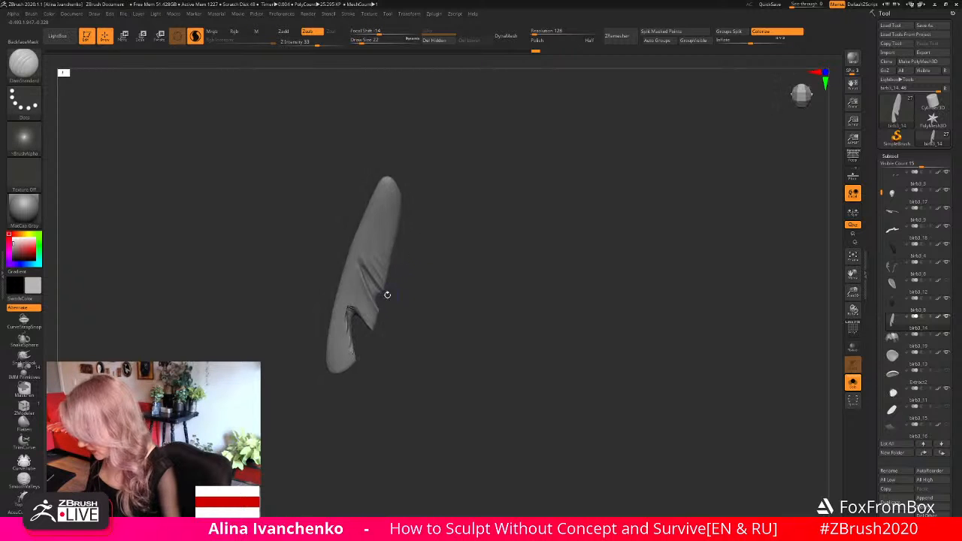
mouse_move(360, 288)
mouse_down()
mouse_move(396, 336)
mouse_move(369, 313)
mouse_move(382, 338)
mouse_move(418, 329)
mouse_up()
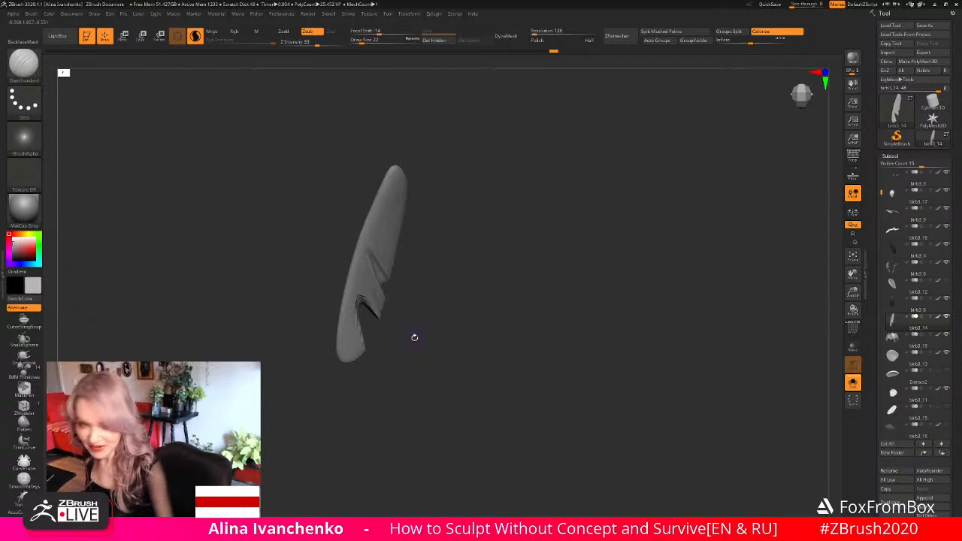
mouse_move(414, 328)
mouse_down()
mouse_move(408, 334)
mouse_move(424, 326)
mouse_up()
shift+drag(363, 286, 366, 319)
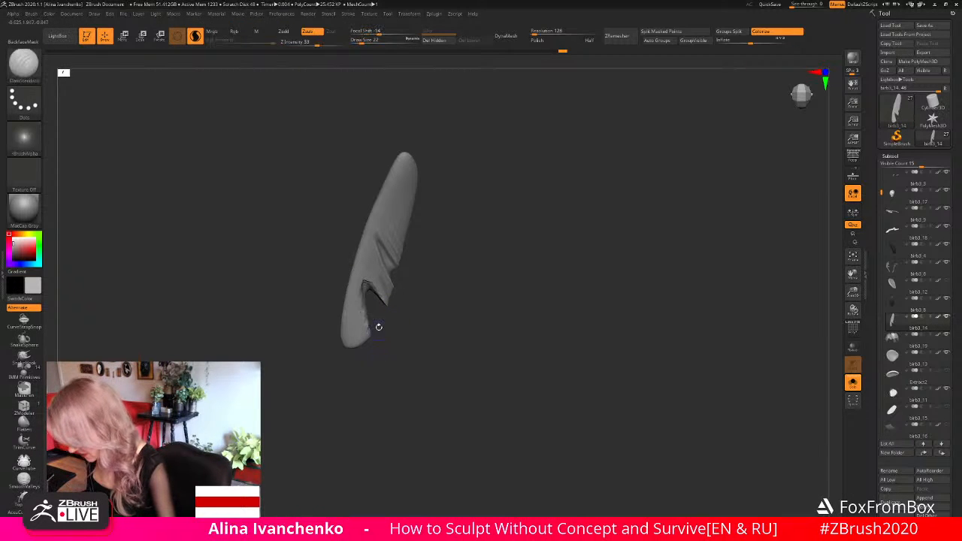
- Refine the notch's inner edge with DamStandard strokes toward the feather's lower tip, undoing and repeating unsuitable strokes
mouse_move(367, 281)
shift+mouse_down()
mouse_move(357, 284)
mouse_move(367, 331)
shift+mouse_up()
key(ctrl+z)
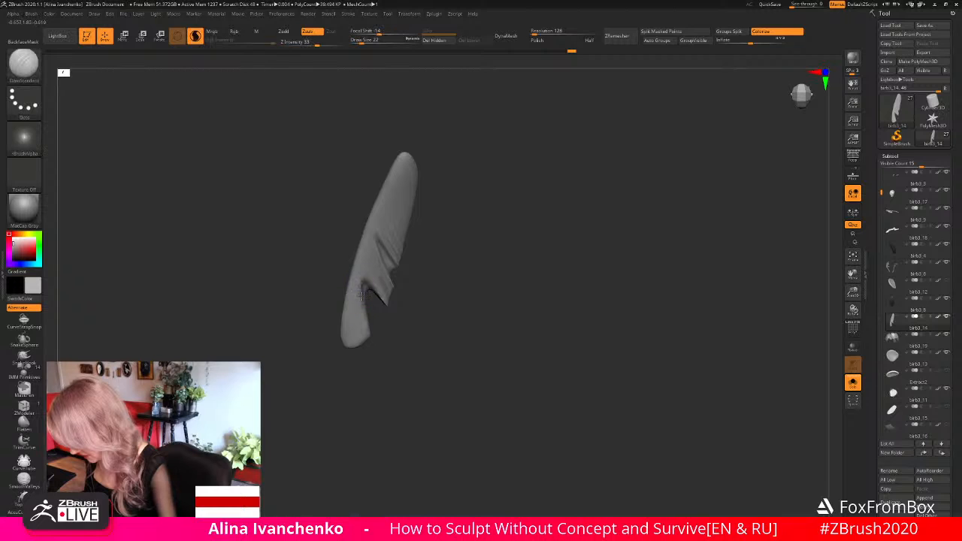
drag(361, 296, 366, 335)
key(ctrl+z)
drag(359, 290, 364, 336)
shift+drag(356, 280, 359, 349)
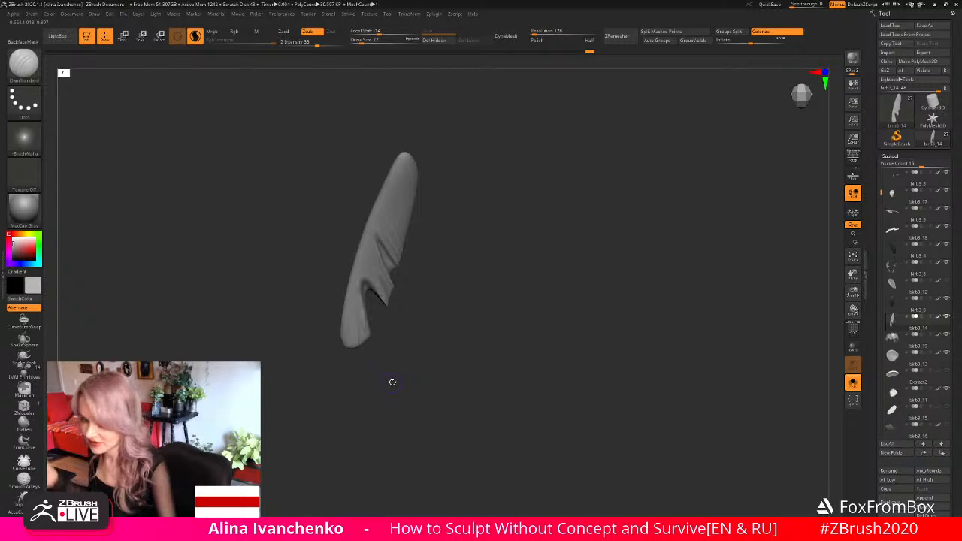
- Leave Solo mode to show the whole sculpture and make the wings the active subtool
drag(393, 382, 514, 315)
click(853, 383)
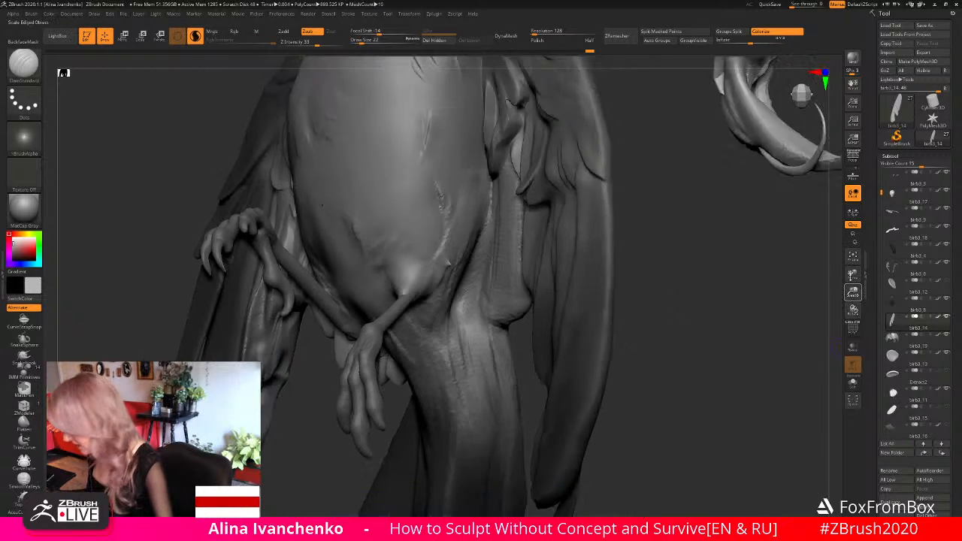
drag(850, 277, 844, 256)
mouse_move(591, 263)
mouse_down()
mouse_move(640, 272)
mouse_move(624, 268)
mouse_move(634, 263)
mouse_move(638, 275)
mouse_move(606, 286)
mouse_up()
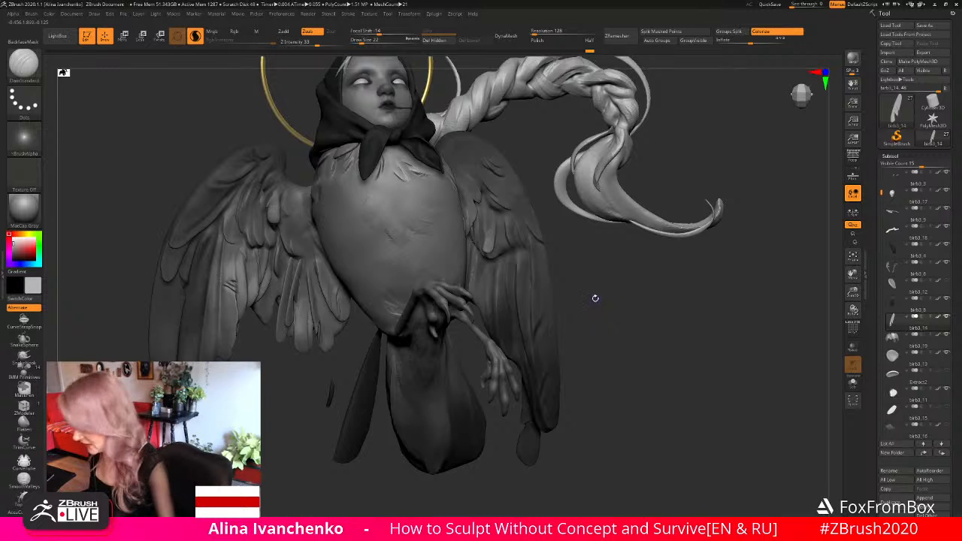
drag(594, 298, 639, 297)
alt+click(354, 259)
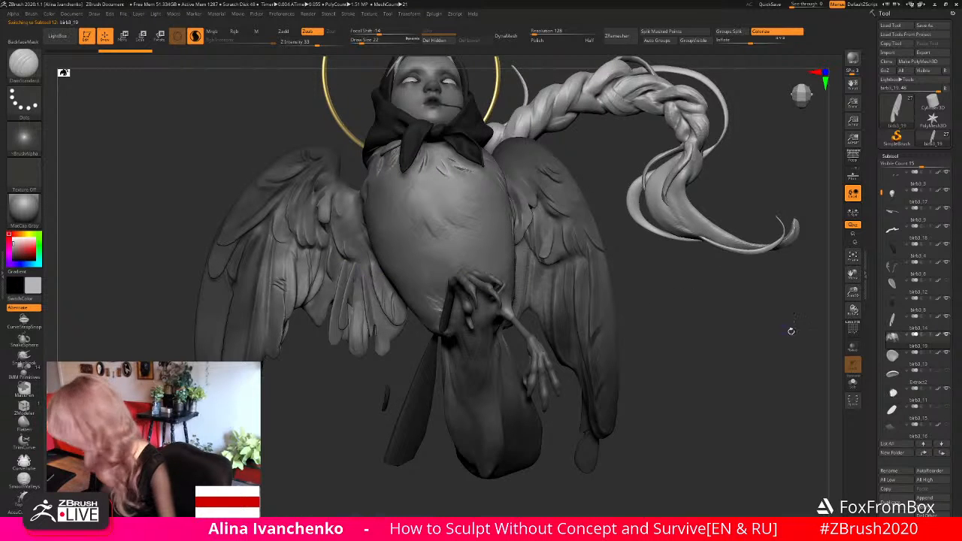
click(853, 383)
click(853, 383)
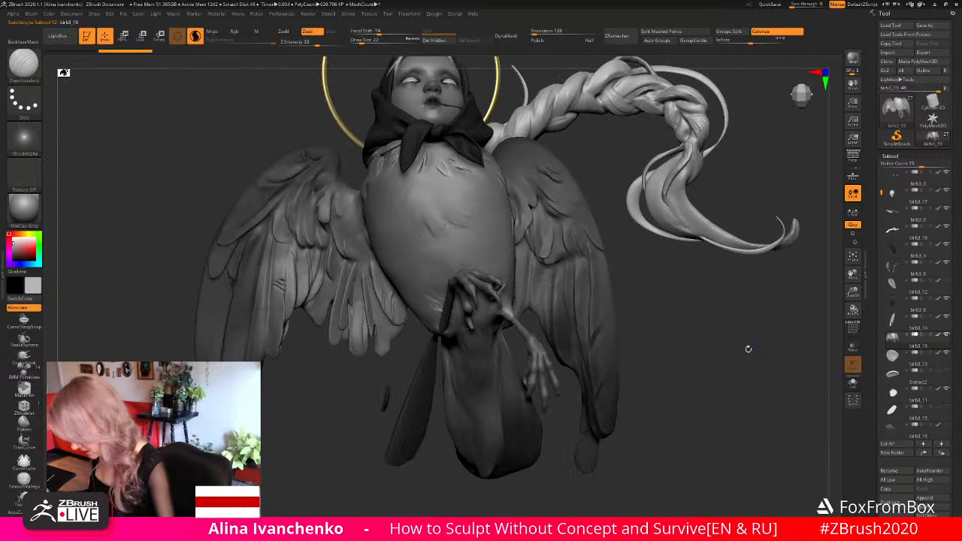
- Mask the small feather area at the base of the right wing's inner feathers with MaskLasso
key(ctrl)
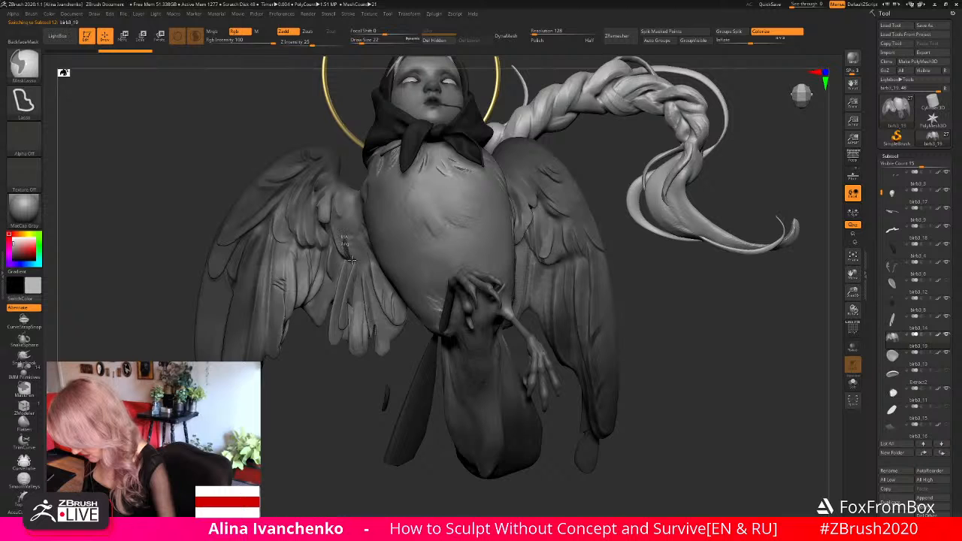
key(ctrl)
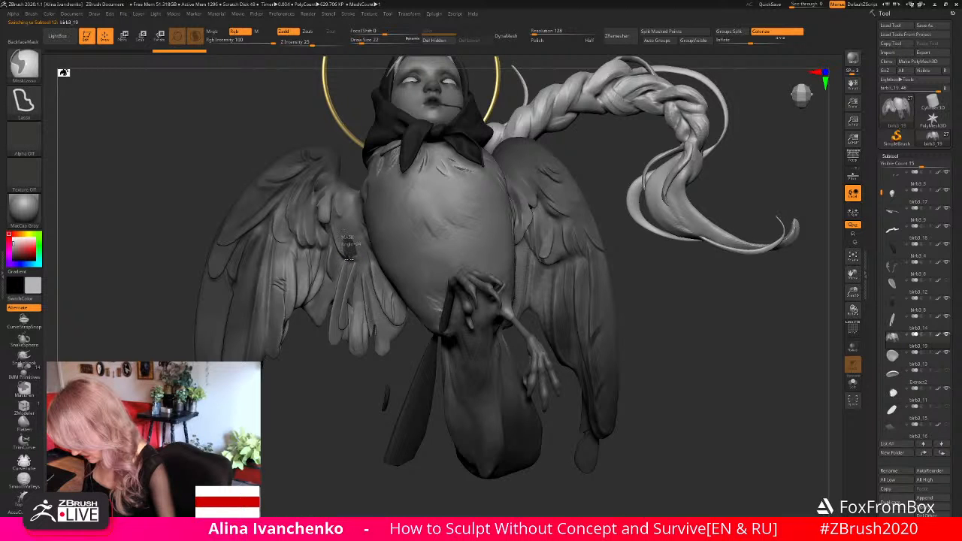
mouse_move(736, 326)
mouse_down()
mouse_move(748, 317)
mouse_move(743, 323)
mouse_up()
key(ctrl)
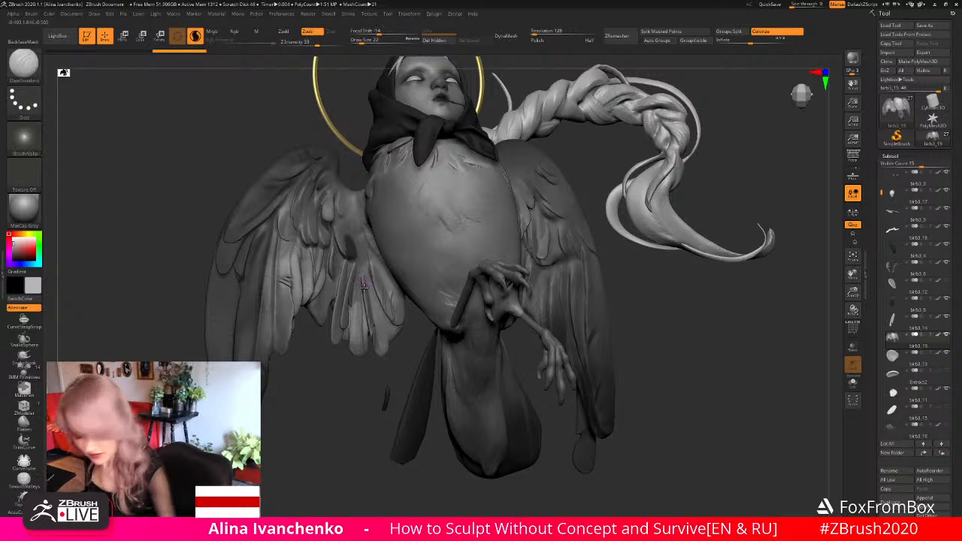
- Invert the mask, adjust the exposed inner feather area with the Move brush at draw size 77, and clear the mask
key(b)
key(m)
key(v)
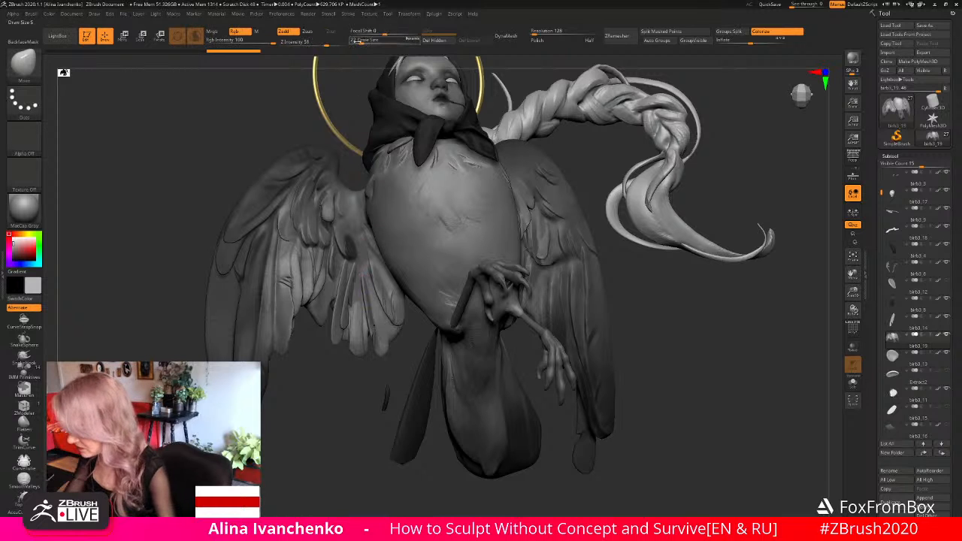
drag(325, 402, 327, 385)
ctrl+click(326, 384)
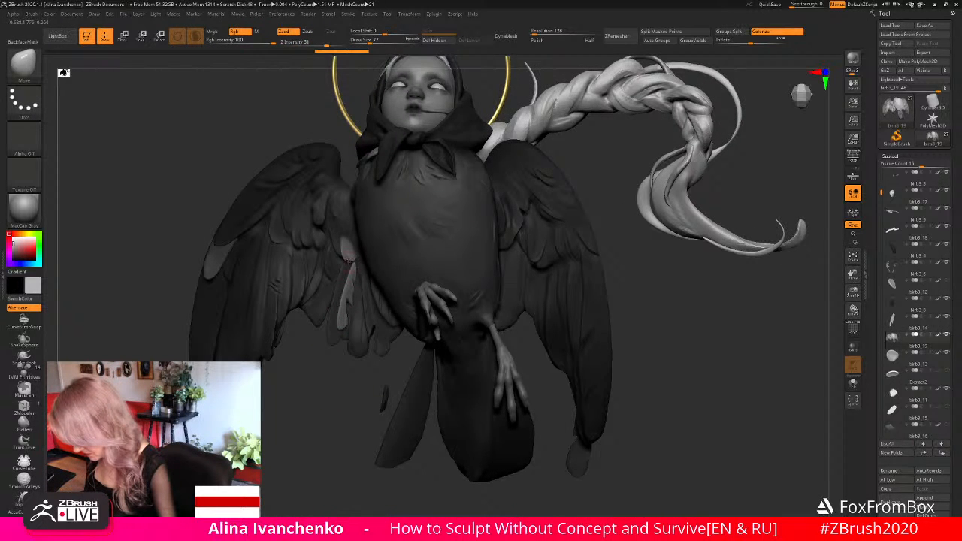
ctrl+click(323, 398)
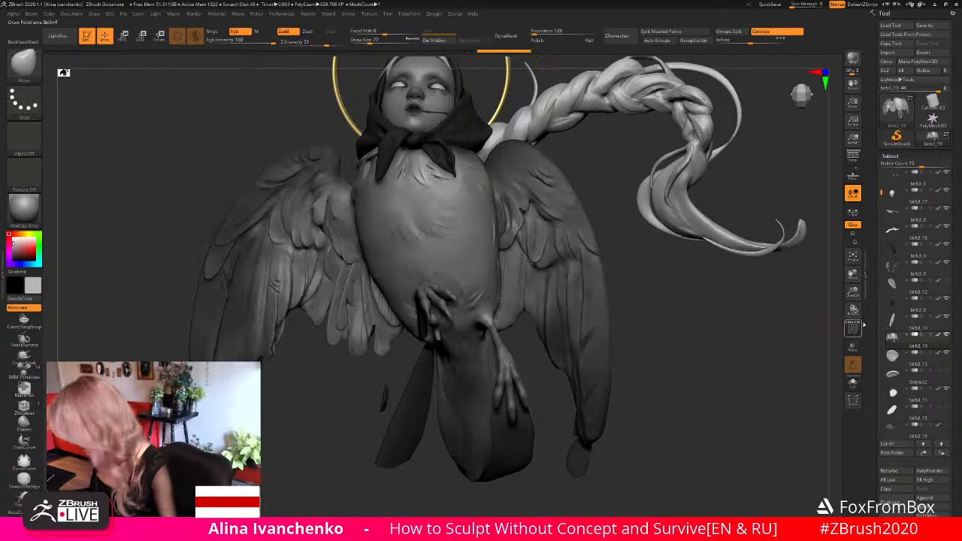
- Examine the whole sculpture's silhouette and the wings' shape from several angles and distances
drag(854, 293, 836, 239)
drag(638, 278, 567, 343)
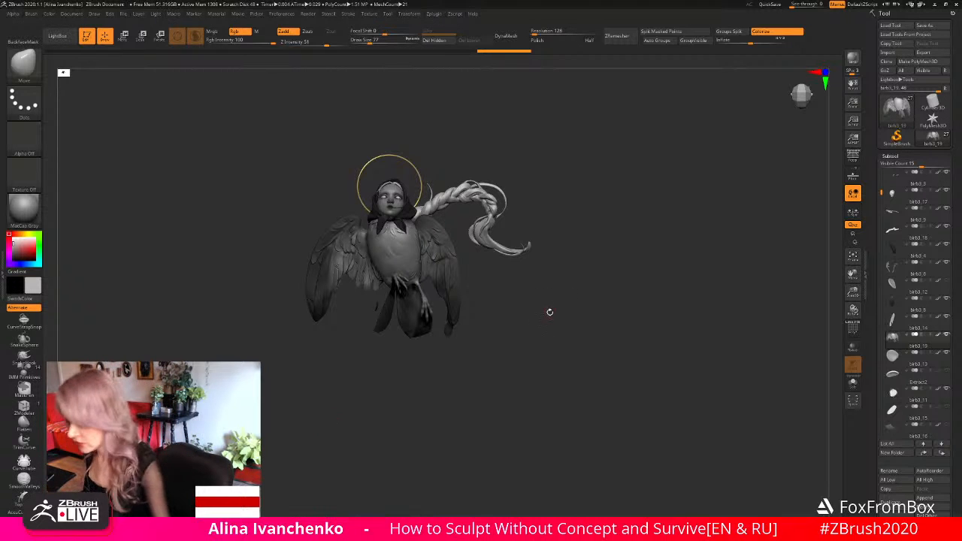
mouse_move(548, 307)
alt+mouse_down()
mouse_move(556, 280)
mouse_move(554, 287)
alt+mouse_up()
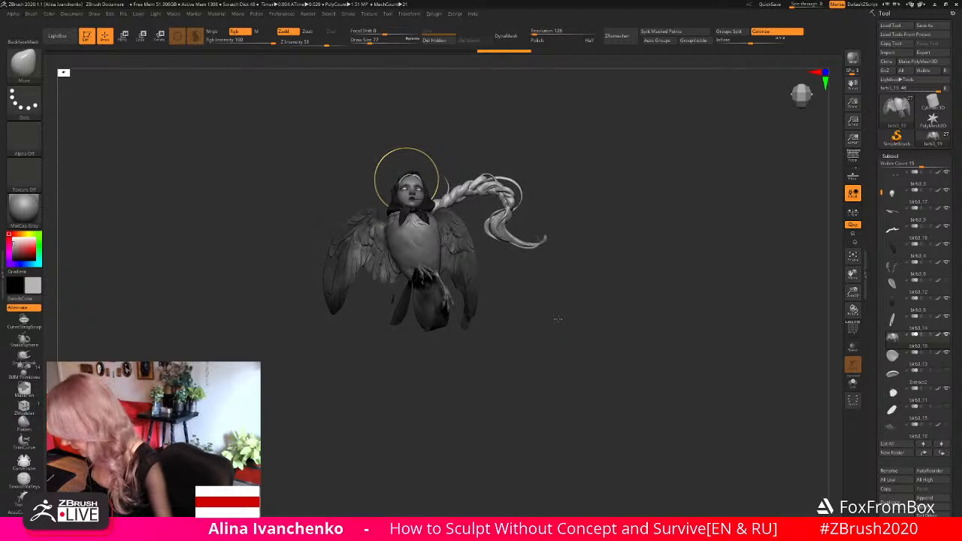
drag(575, 314, 567, 316)
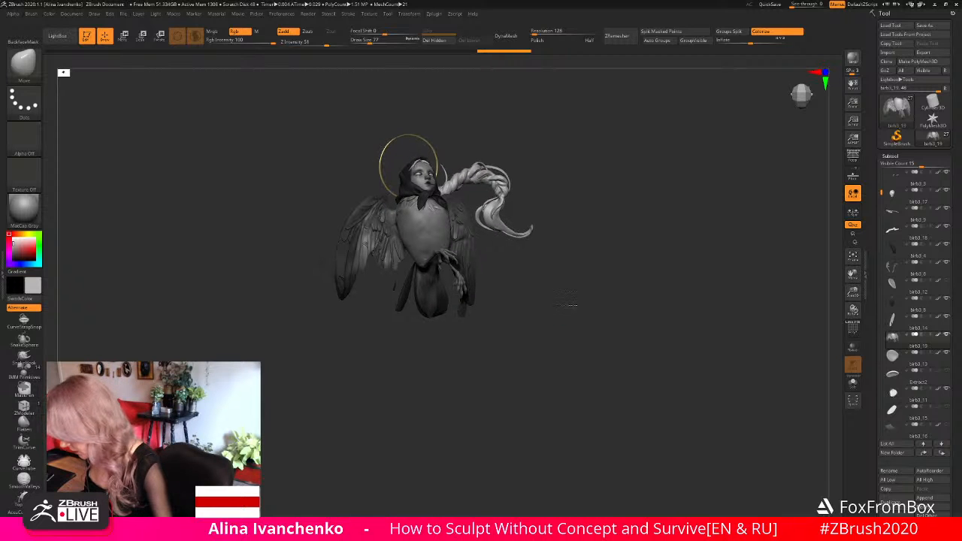
drag(853, 291, 852, 310)
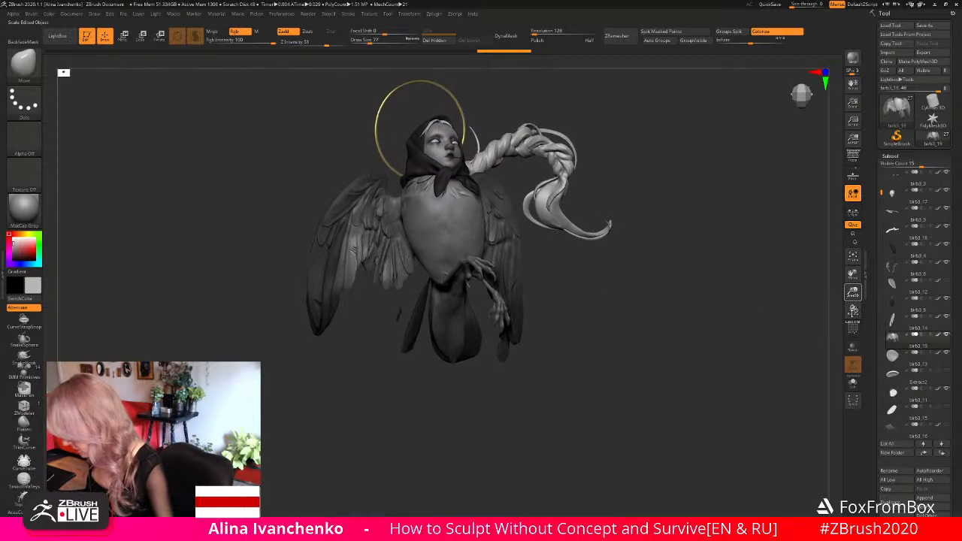
mouse_move(576, 299)
mouse_down()
mouse_move(541, 325)
mouse_move(491, 279)
mouse_up()
alt+click(440, 182)
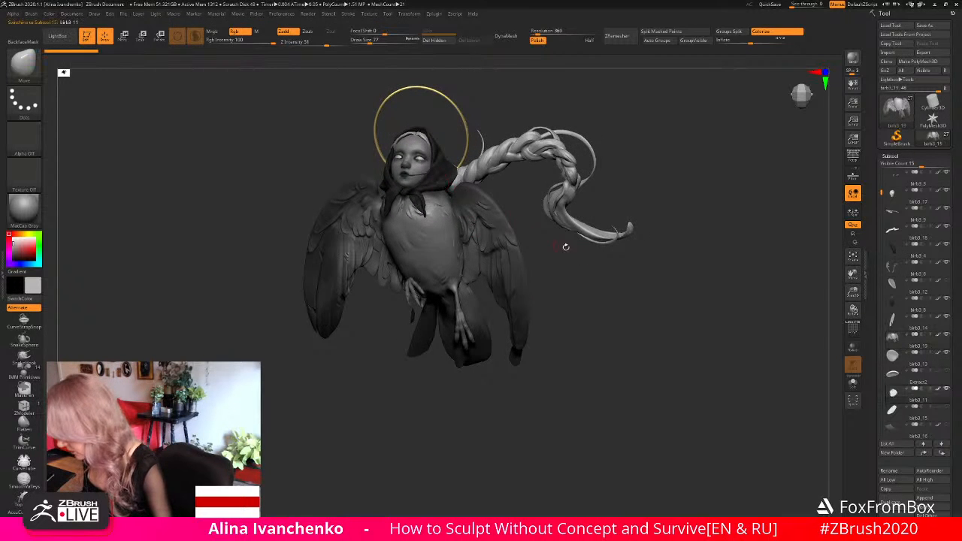
mouse_move(607, 272)
mouse_down()
mouse_move(522, 276)
mouse_move(605, 279)
mouse_move(575, 297)
mouse_move(590, 318)
mouse_move(662, 300)
mouse_move(582, 311)
mouse_up()
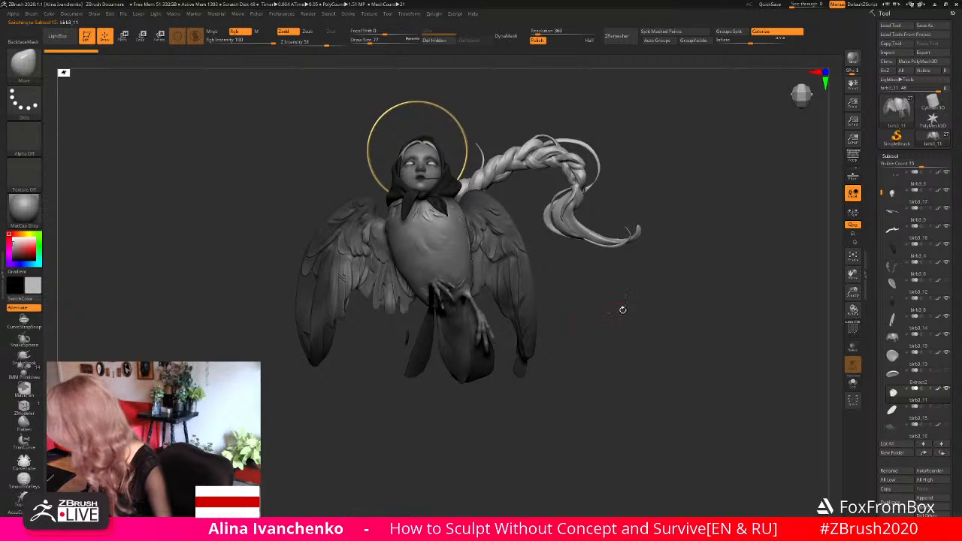
mouse_move(852, 292)
mouse_down()
mouse_move(848, 314)
mouse_move(820, 327)
mouse_up()
alt+drag(686, 324, 734, 281)
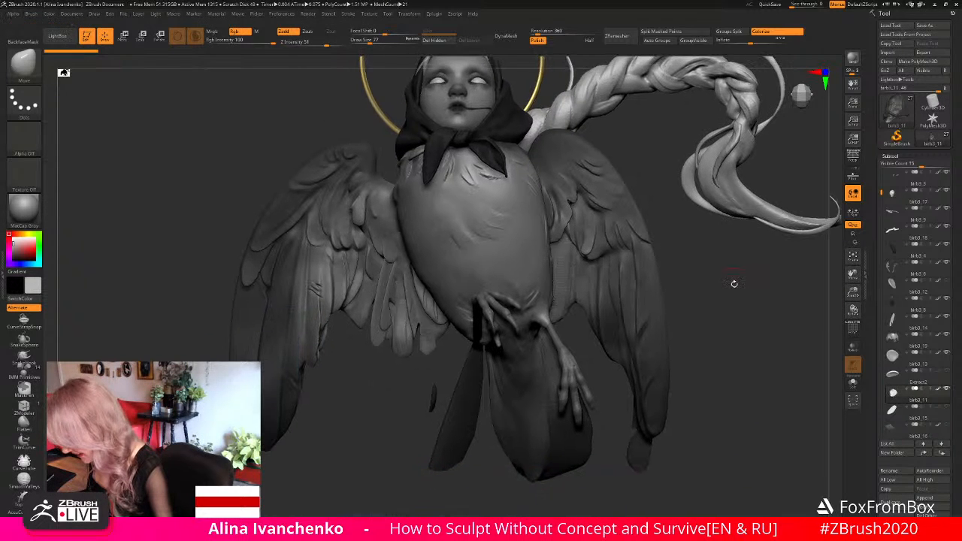
- Make the wings the active subtool again and isolate them in Solo mode
drag(853, 293, 832, 257)
alt+drag(690, 283, 633, 291)
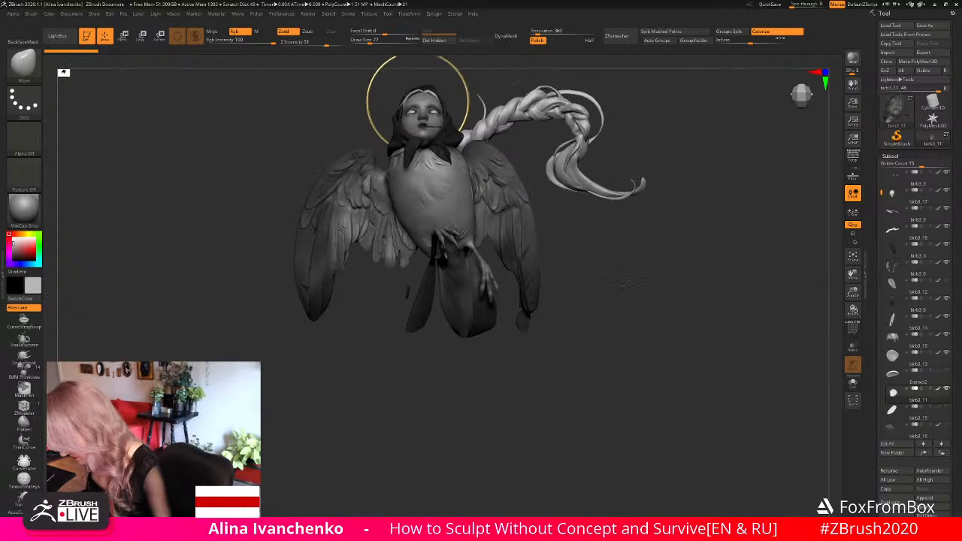
alt+click(409, 255)
click(853, 383)
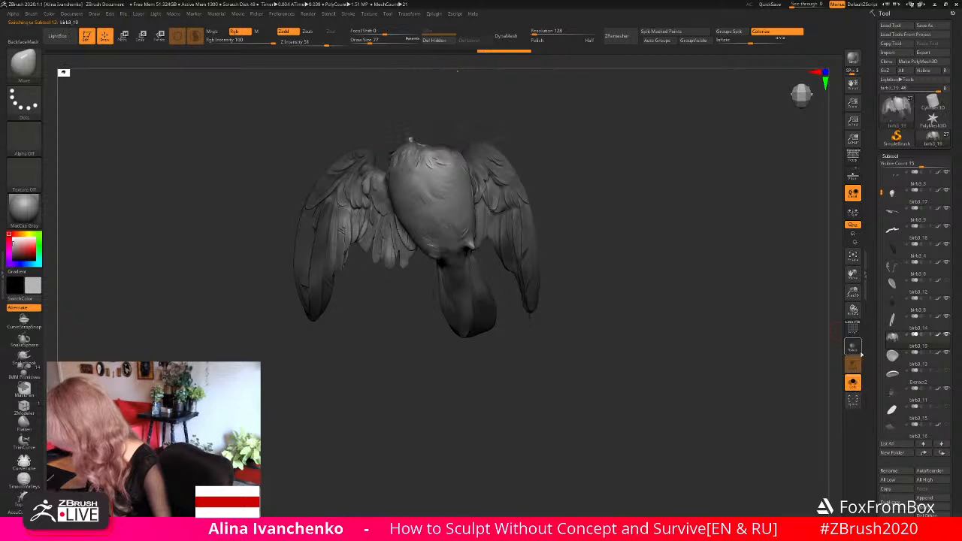
- Reshape the tip of the innermost feather on the right wing with the Move brush at draw size 136
drag(852, 293, 830, 331)
mouse_move(421, 410)
alt+mouse_down()
mouse_move(423, 284)
mouse_move(418, 332)
alt+mouse_up()
ctrl+click(426, 344)
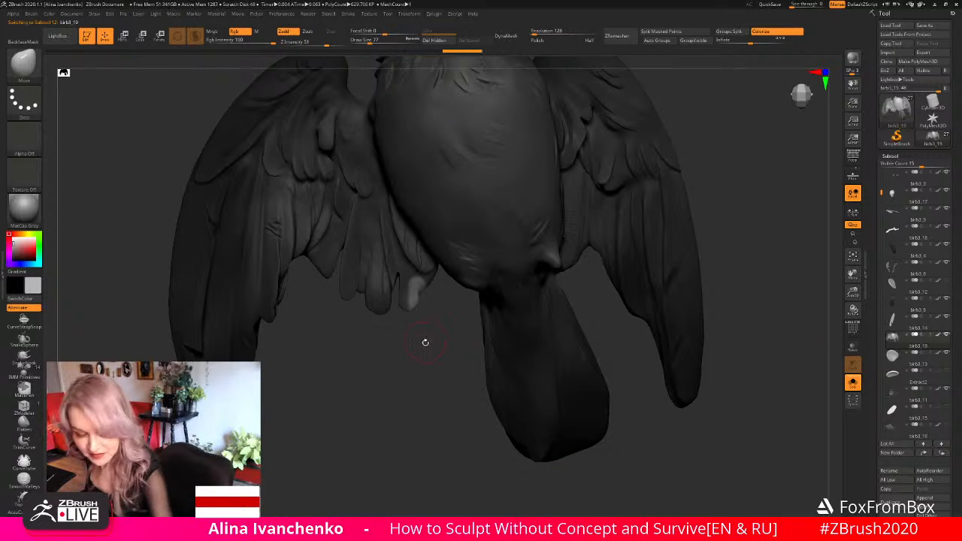
click(376, 41)
drag(411, 292, 421, 298)
ctrl+click(432, 333)
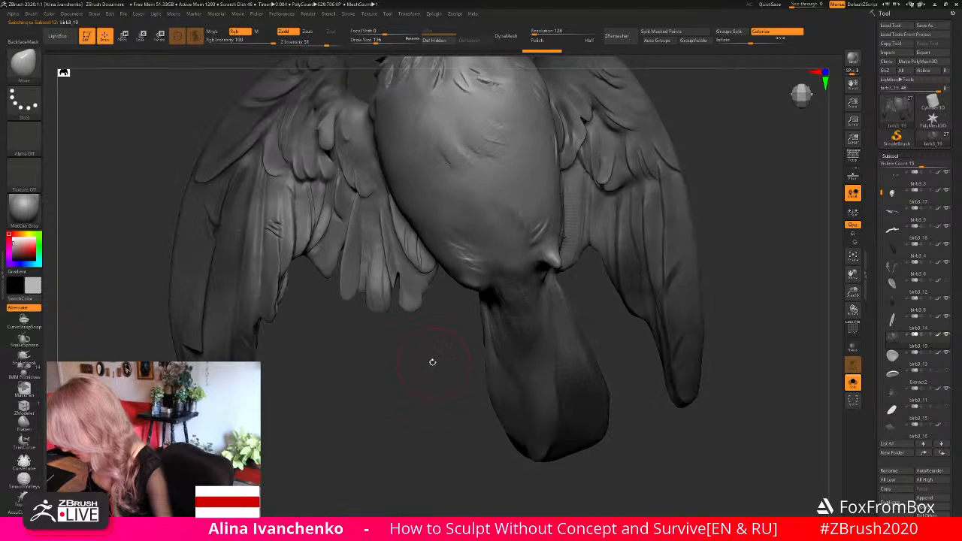
drag(429, 361, 430, 368)
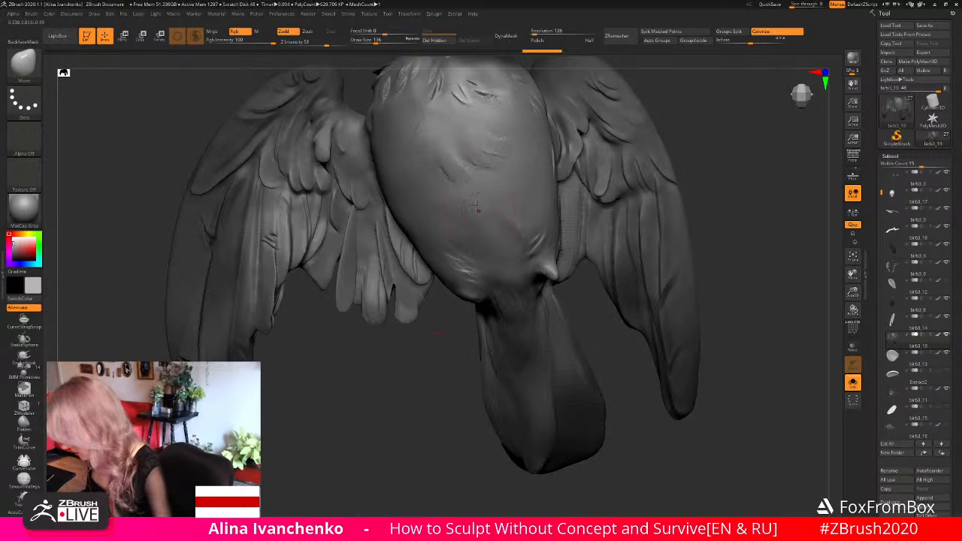
- Refine the narrow end of the right wing's innermost feather with the Move brush at draw size 56
click(367, 41)
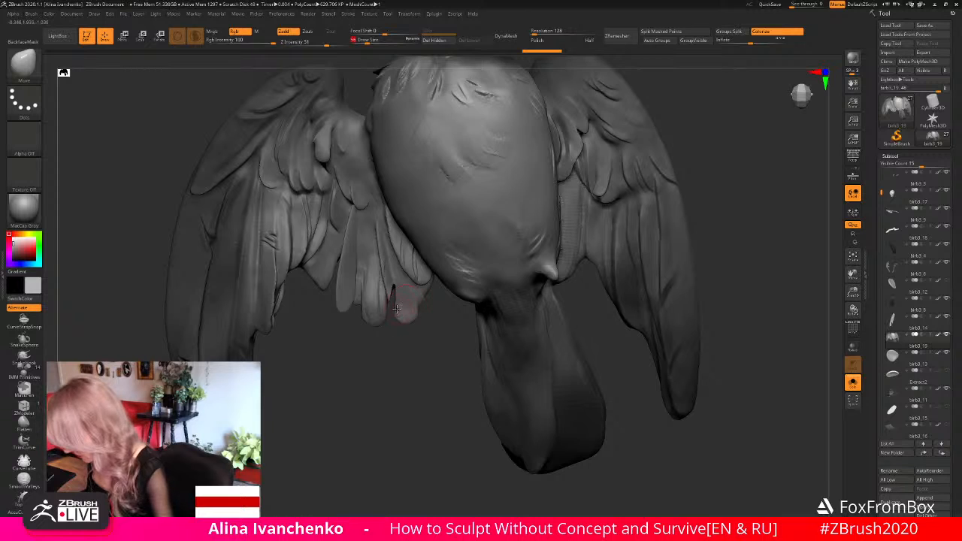
key(ctrl)
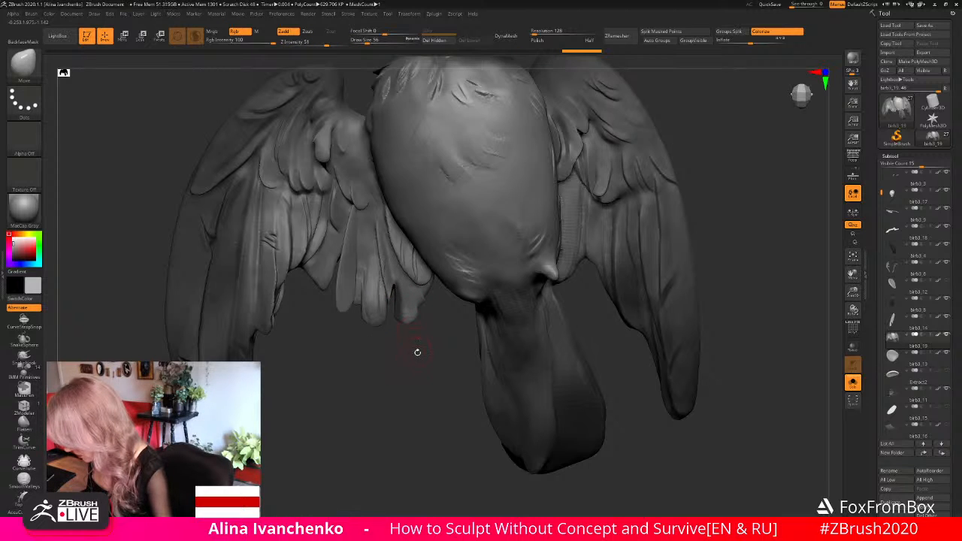
drag(419, 357, 398, 361)
key(ctrl)
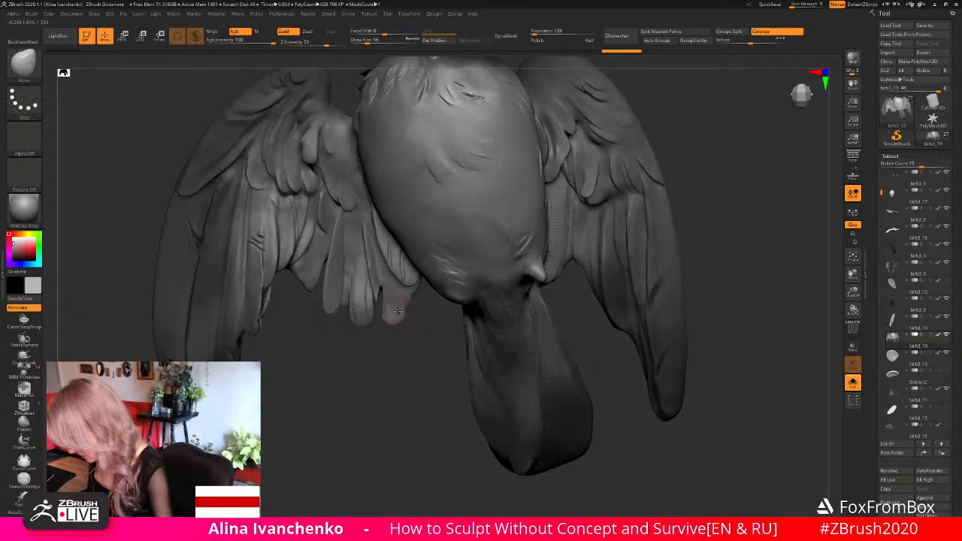
key(b)
key(d)
key(s)
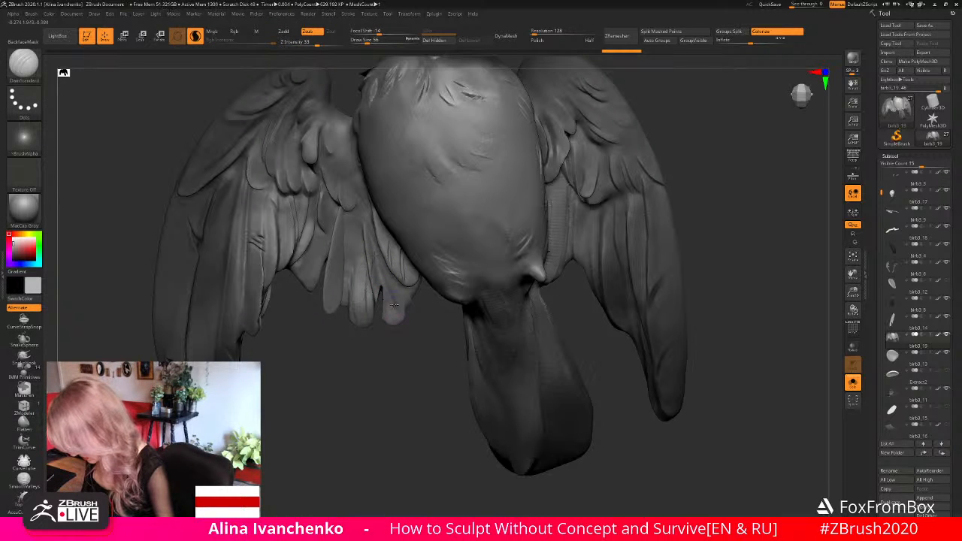
key(b)
key(m)
key(v)
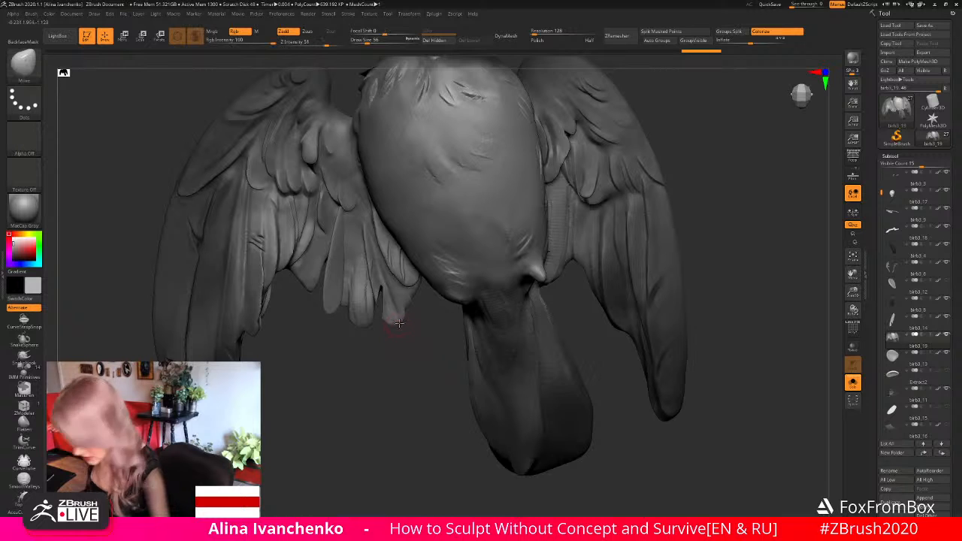
drag(396, 324, 397, 324)
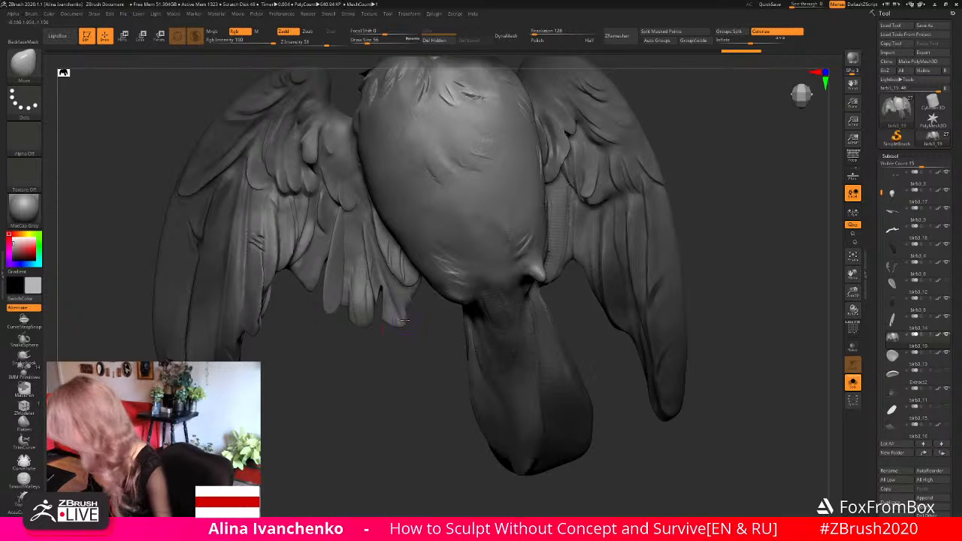
- Turn off Solo mode and examine the reshaped right wing together with the whole sculpture from several angles
alt+drag(820, 302, 790, 234)
alt+drag(590, 253, 595, 233)
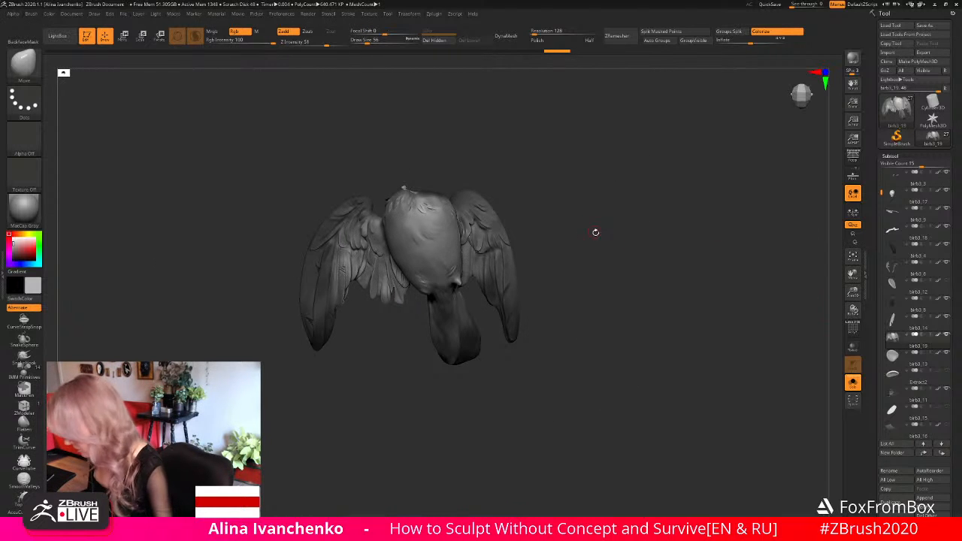
click(852, 383)
alt+drag(609, 290, 614, 272)
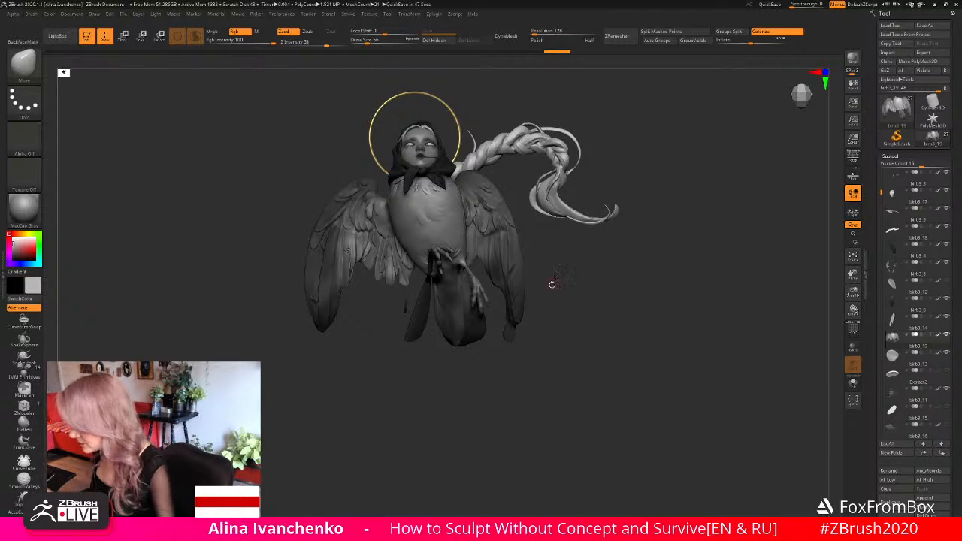
drag(552, 284, 594, 302)
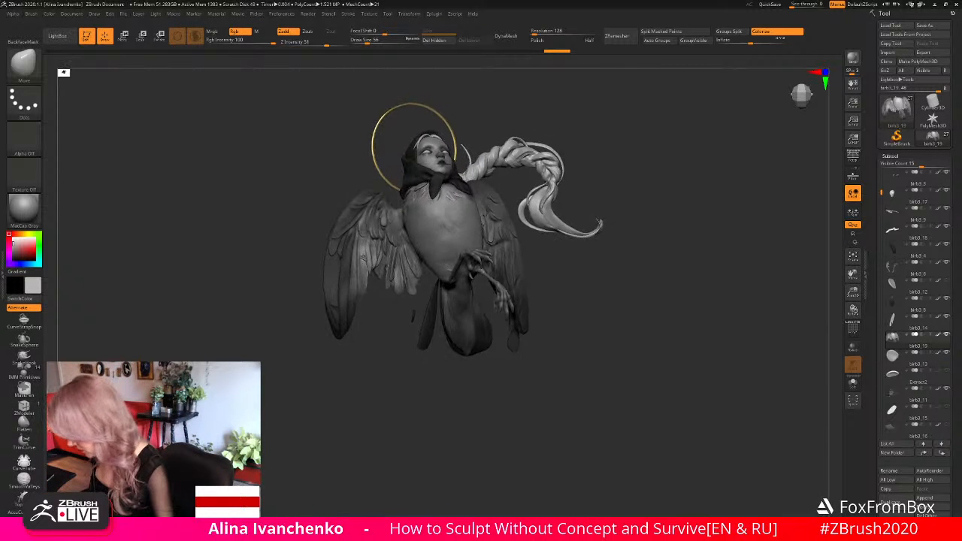
alt+drag(661, 278, 762, 312)
alt+drag(688, 276, 671, 325)
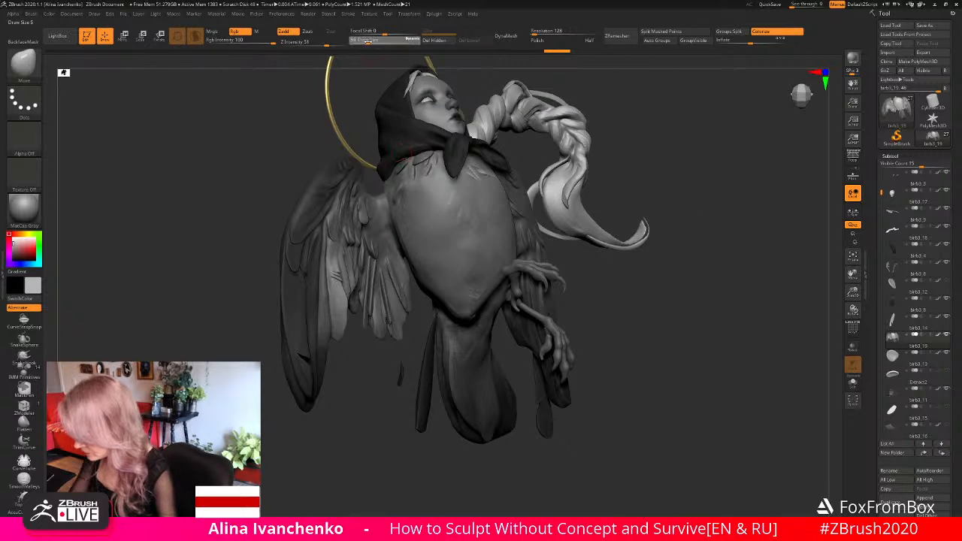
- Crease the area where the right wing's inner base meets the body with DamStandard at draw size 71, and smooth it
click(369, 41)
drag(362, 391, 337, 412)
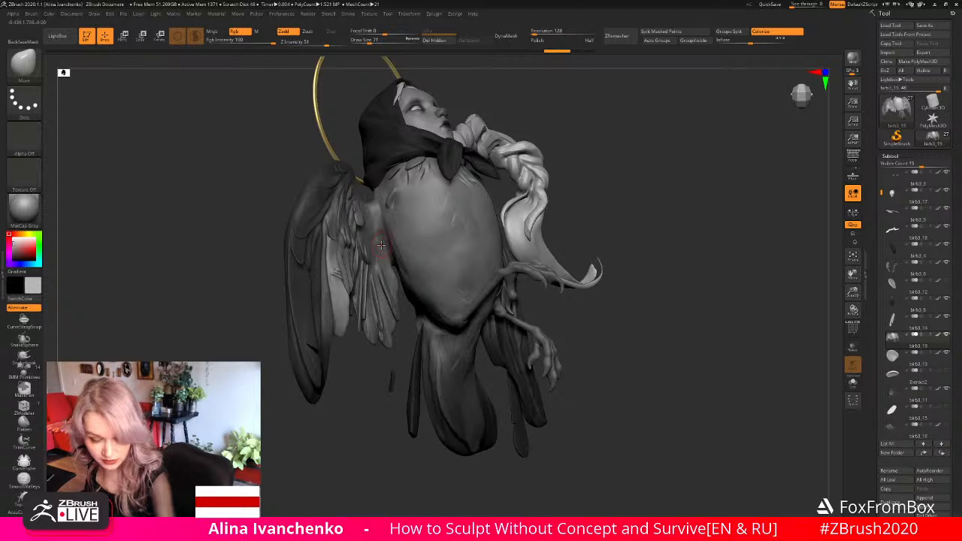
key(b)
key(d)
key(s)
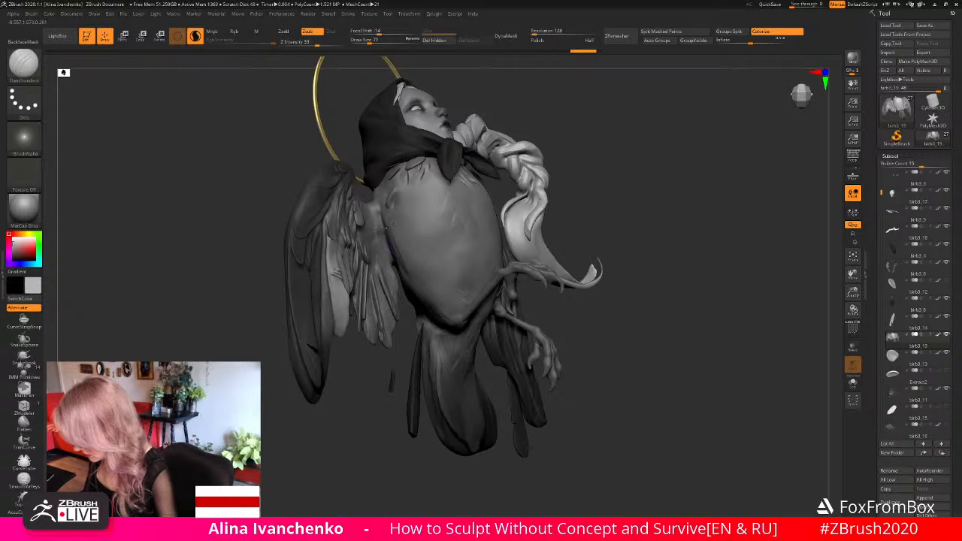
drag(348, 397, 332, 391)
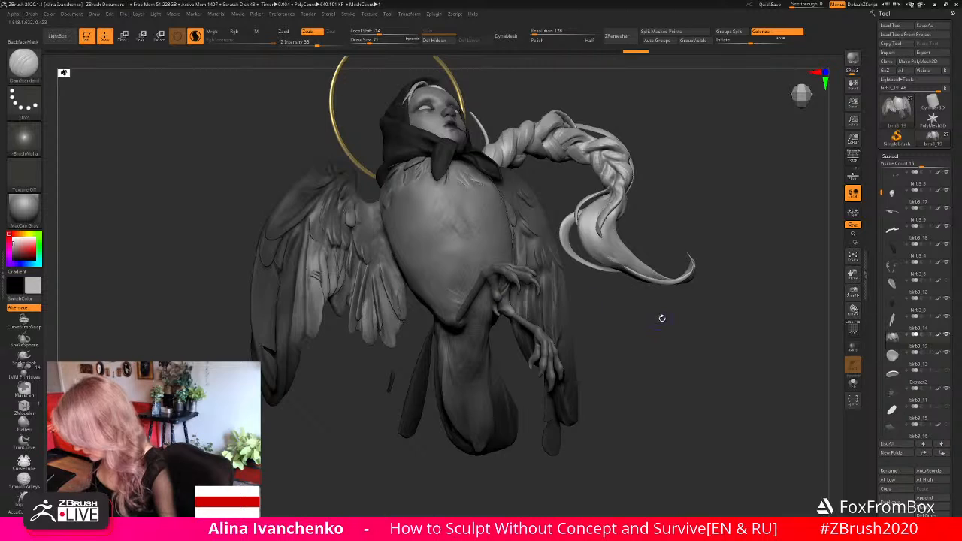
drag(662, 317, 700, 317)
shift+drag(371, 216, 376, 226)
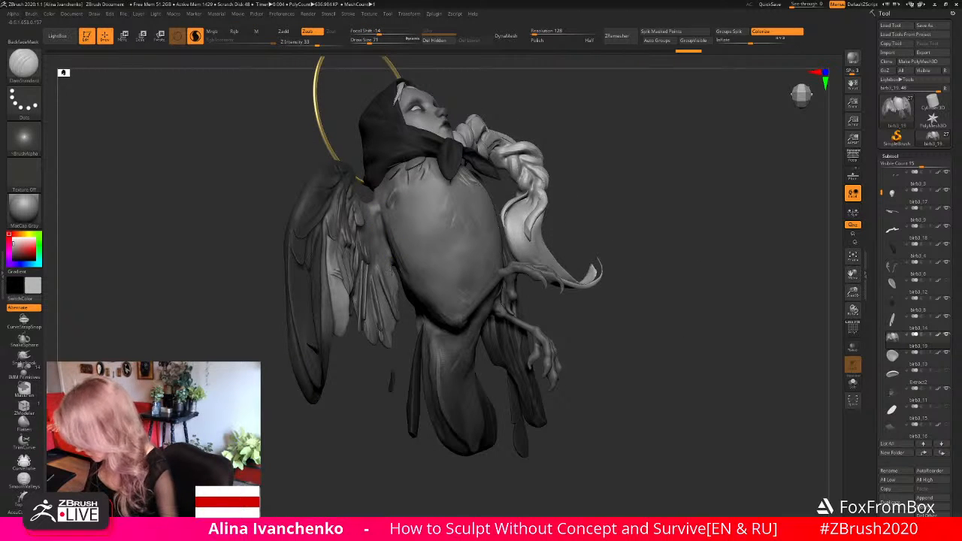
drag(651, 310, 621, 331)
drag(670, 297, 706, 303)
key(shift)
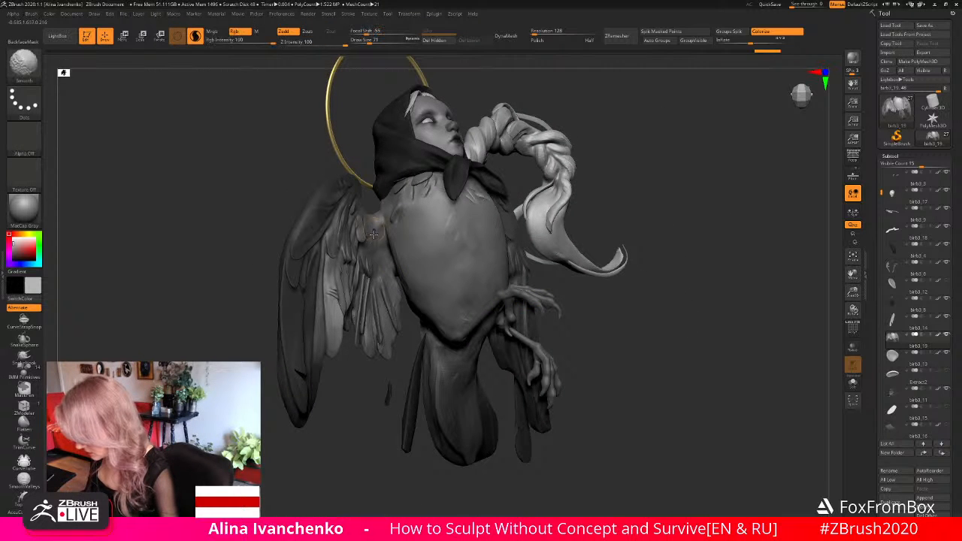
- Examine the whole sculpture's silhouette and the balance of both wings from the front and slightly turned views
mouse_move(612, 296)
mouse_down()
mouse_move(687, 337)
mouse_move(802, 267)
mouse_move(615, 310)
mouse_up()
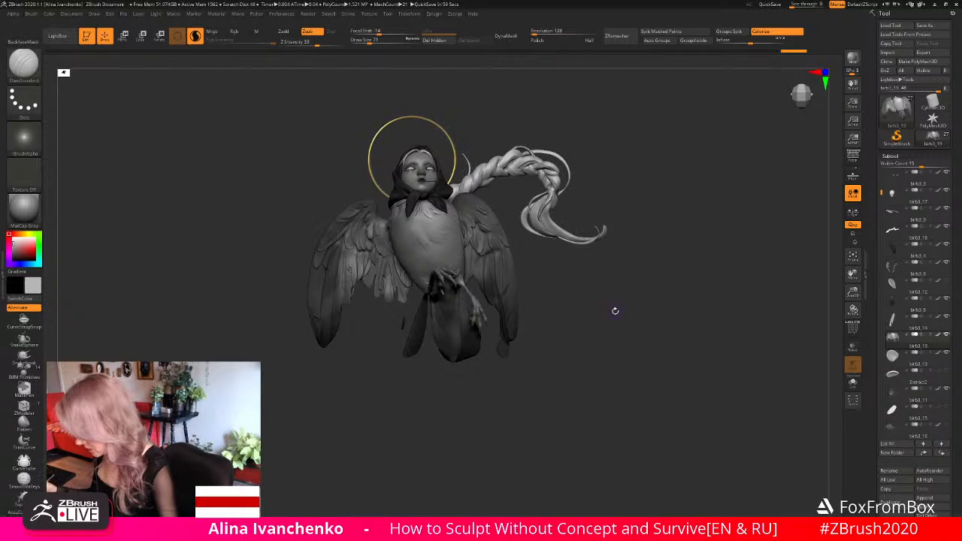
drag(574, 287, 578, 294)
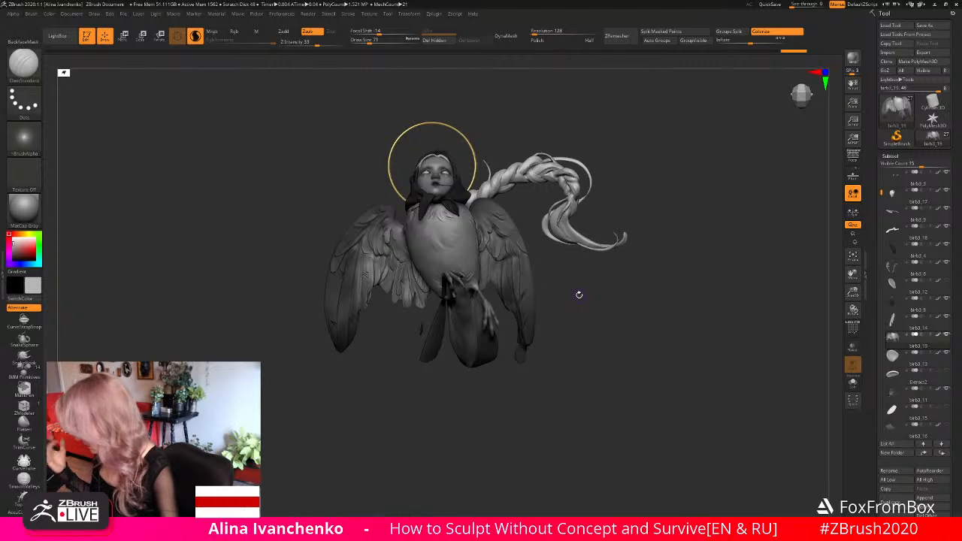
drag(853, 292, 846, 310)
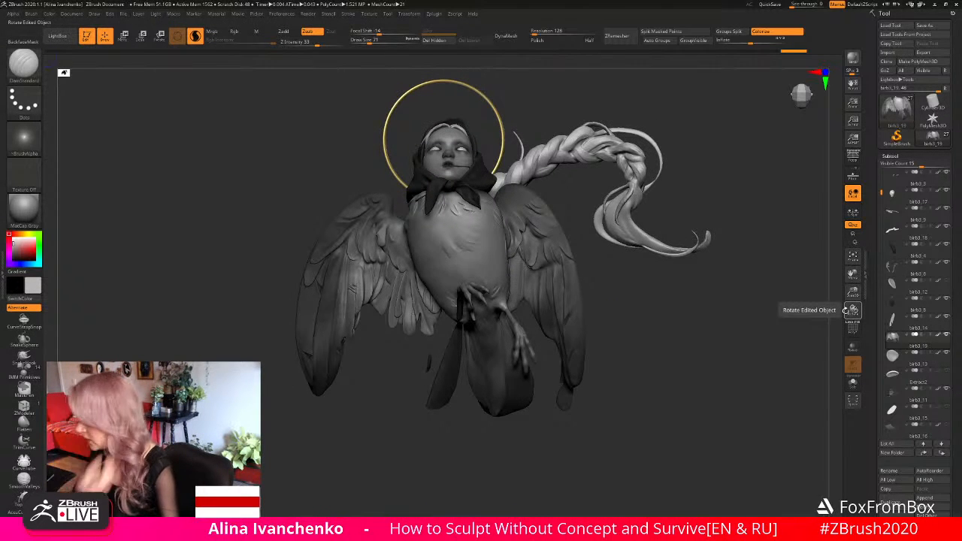
drag(672, 303, 635, 320)
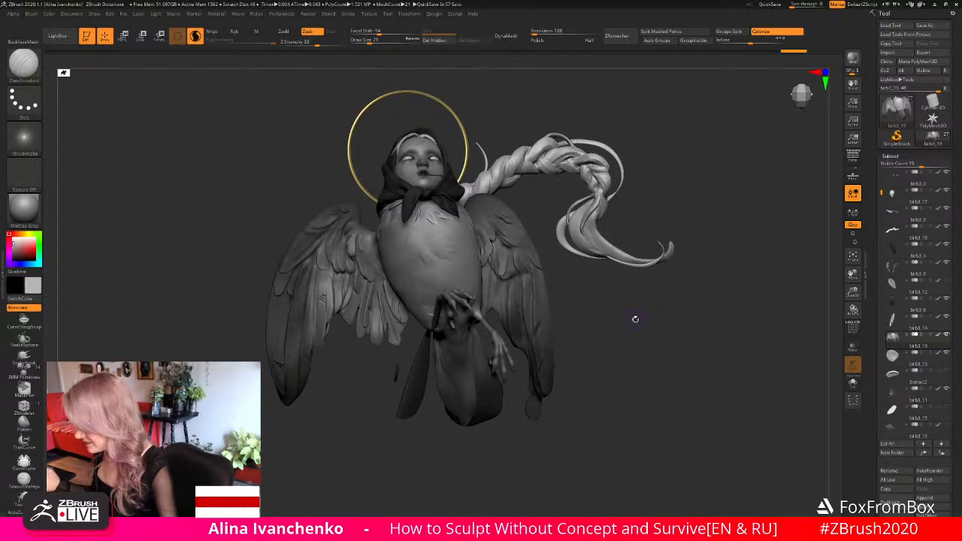
drag(619, 309, 651, 332)
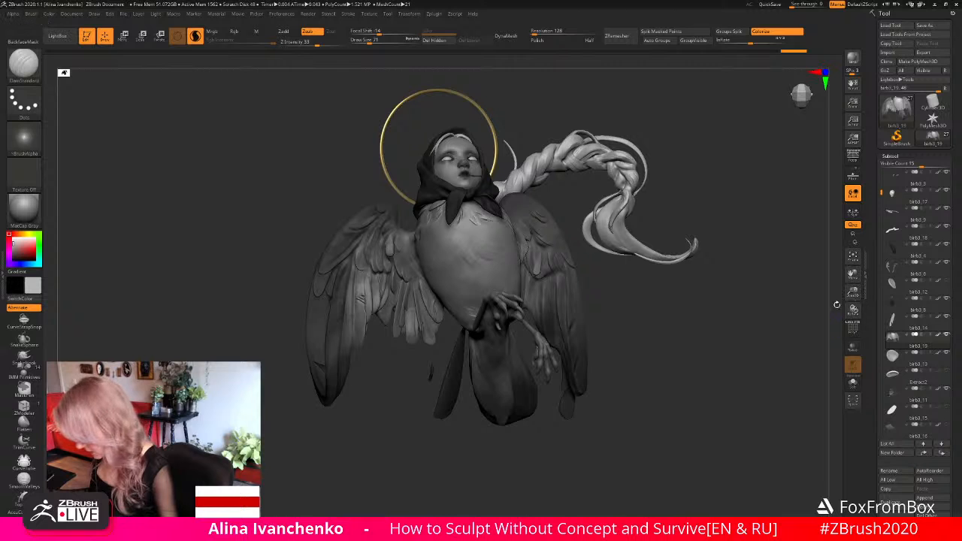
drag(663, 318, 636, 330)
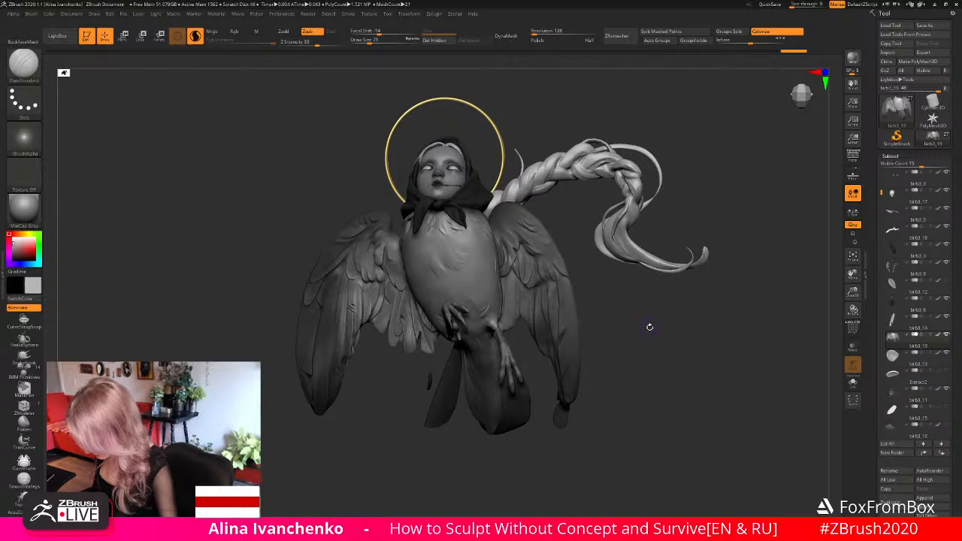
- Load the Slash2 brush from the LightBox brush library
key(comma)
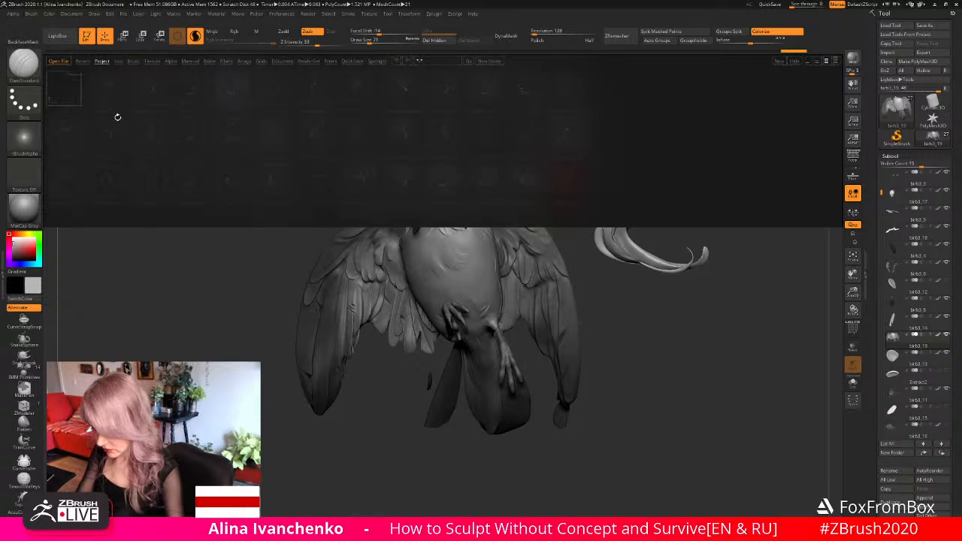
click(132, 62)
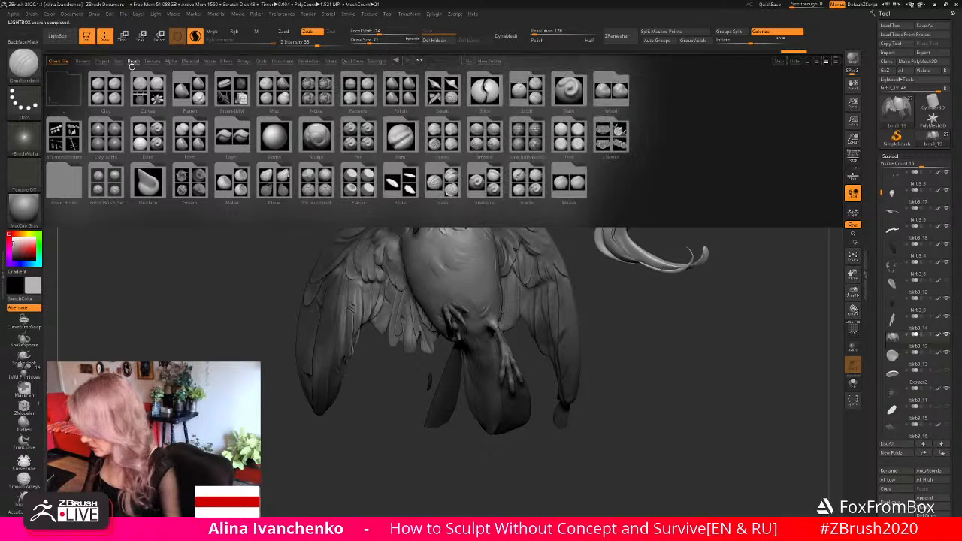
double_click(449, 179)
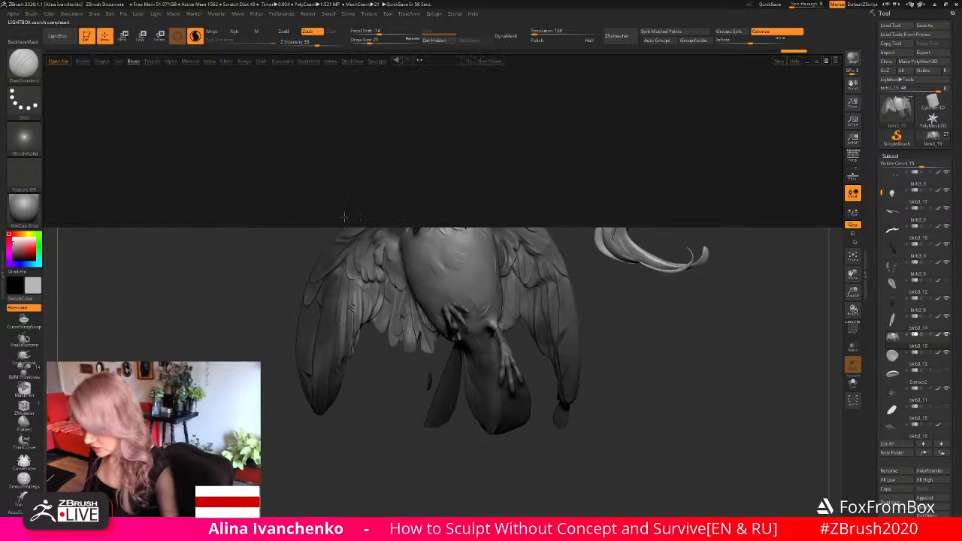
double_click(73, 179)
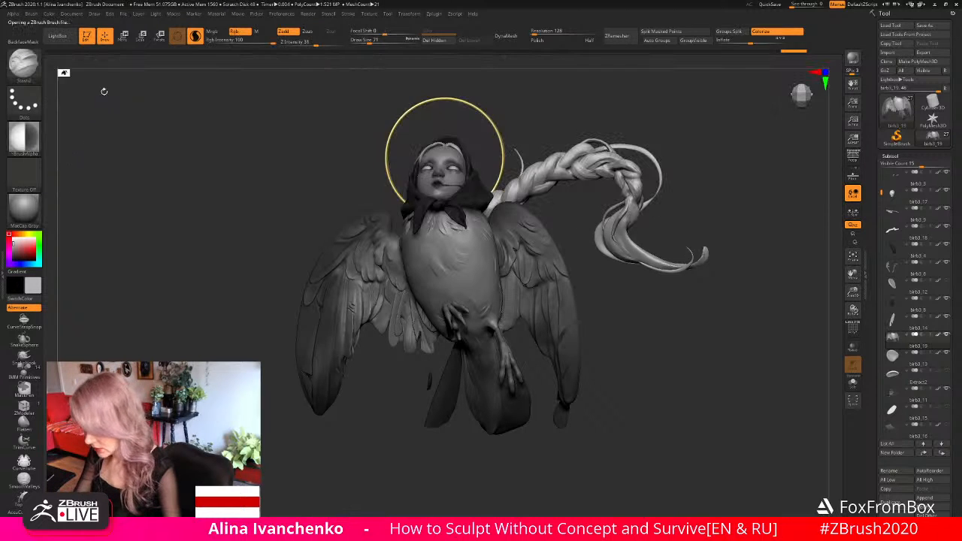
click(60, 36)
click(59, 36)
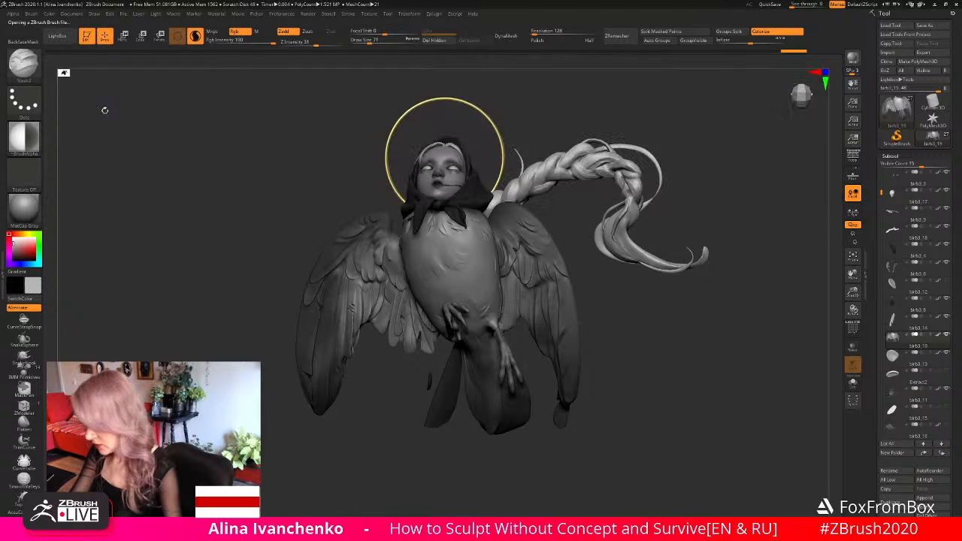
- Try a Slash2 stroke on the right wing's inner feathers and undo it
drag(590, 305, 610, 313)
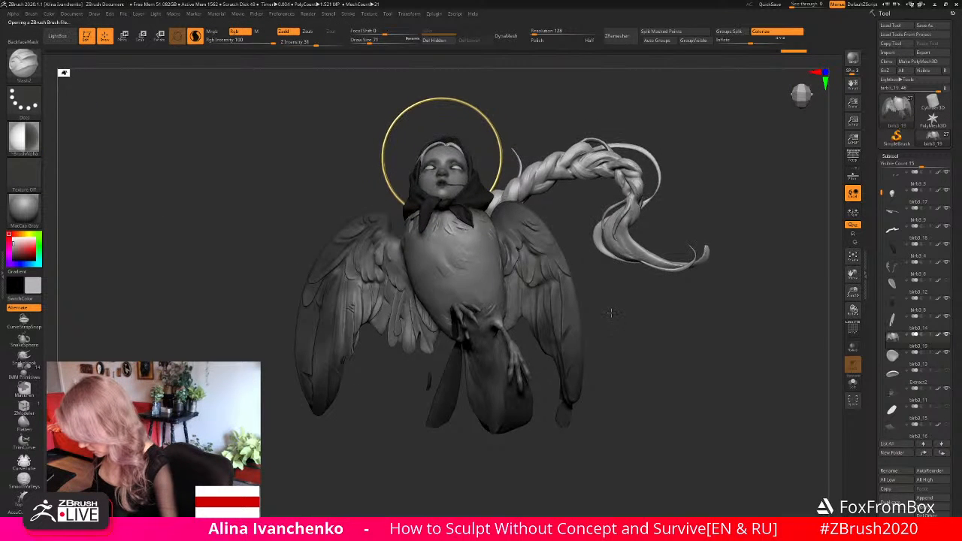
mouse_move(379, 329)
mouse_down()
mouse_move(384, 315)
mouse_move(378, 342)
mouse_up()
key(ctrl+z)
key(ctrl+z)
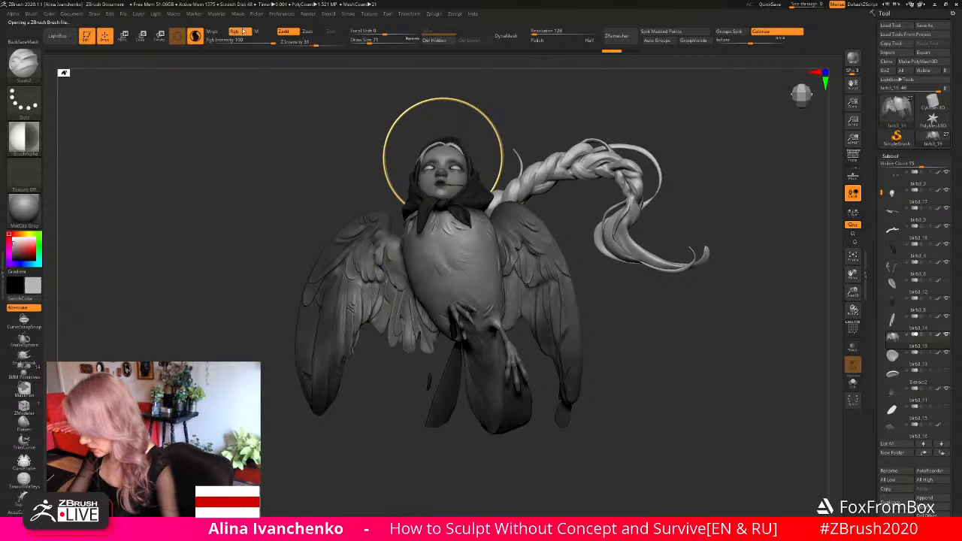
- Disable Rgb for the Slash2 brush, stroke detail into the right wing's inner feathers, and inspect the wings up close
click(239, 32)
mouse_move(384, 307)
mouse_down()
mouse_move(384, 342)
mouse_move(359, 362)
mouse_move(377, 355)
mouse_move(371, 369)
mouse_up()
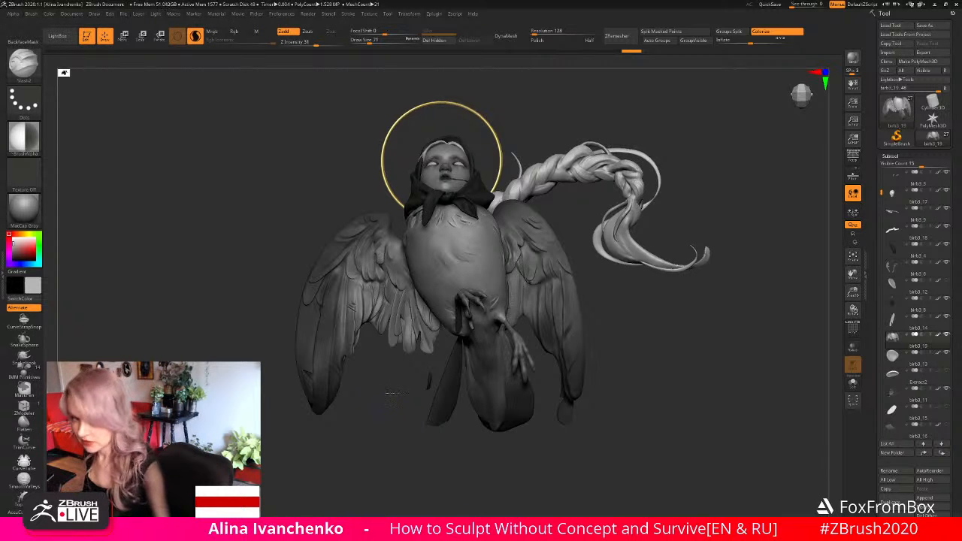
drag(387, 403, 401, 388)
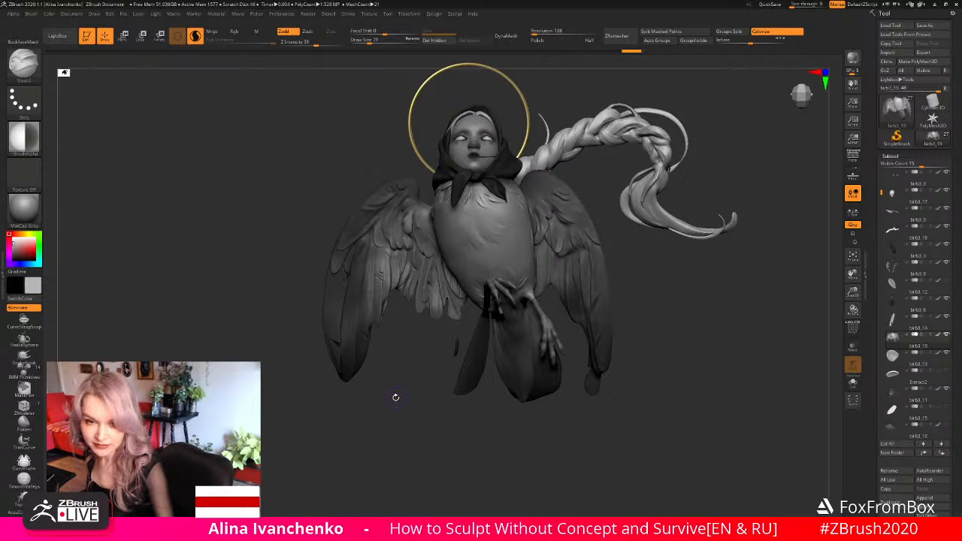
mouse_move(394, 397)
mouse_down()
mouse_move(402, 389)
mouse_move(387, 407)
mouse_move(407, 389)
mouse_move(405, 408)
mouse_up()
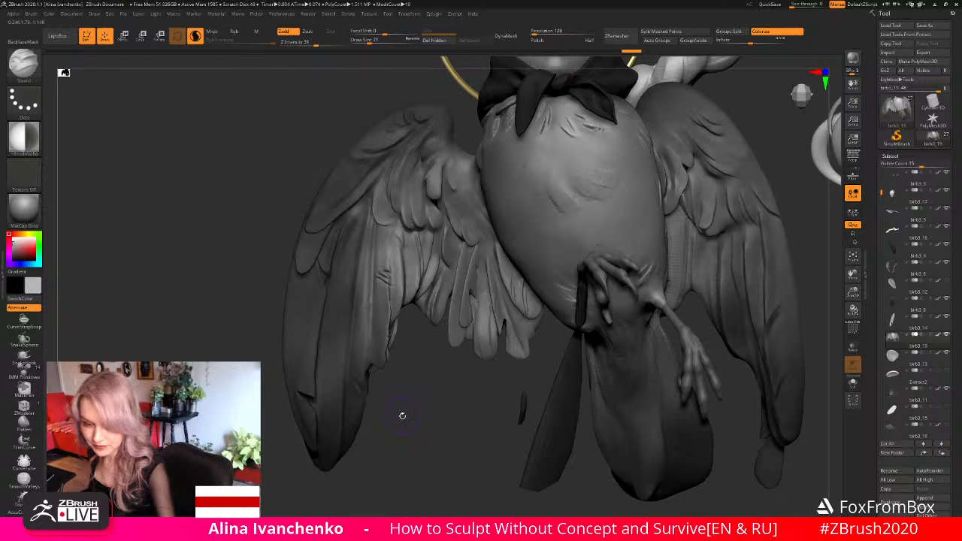
drag(406, 413, 406, 415)
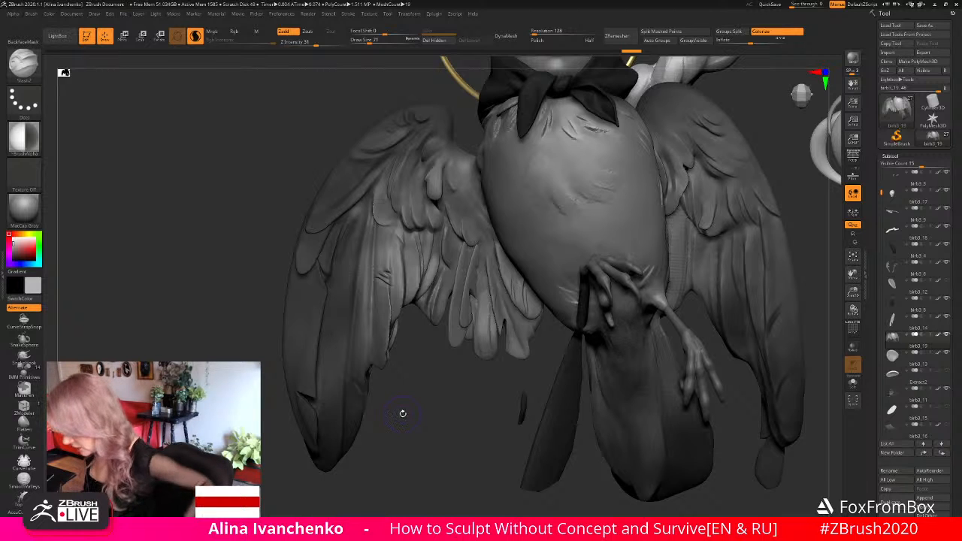
- Stroke Slash2 detail into the upper outer feathers of the right wing
mouse_move(405, 399)
mouse_down()
mouse_move(403, 381)
mouse_move(404, 389)
mouse_up()
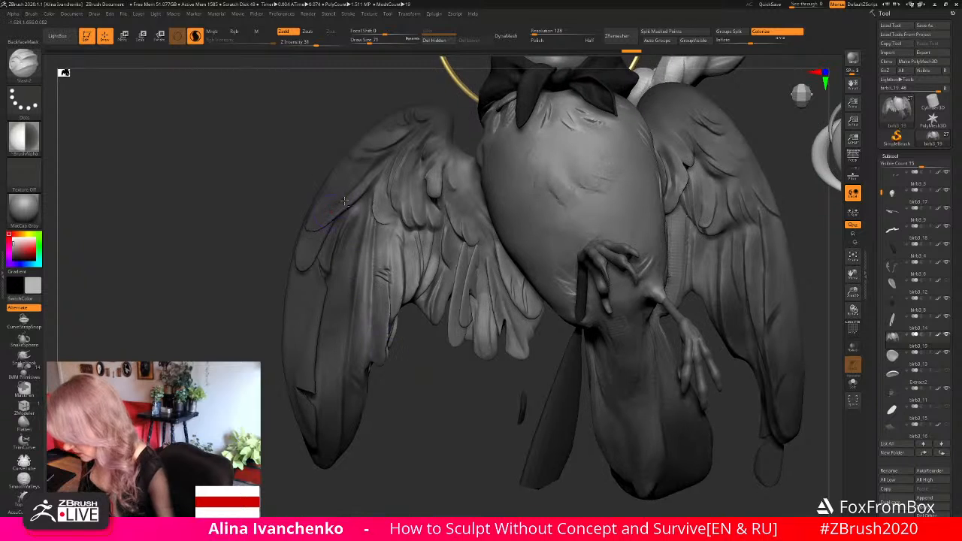
drag(392, 321, 388, 337)
drag(409, 384, 408, 393)
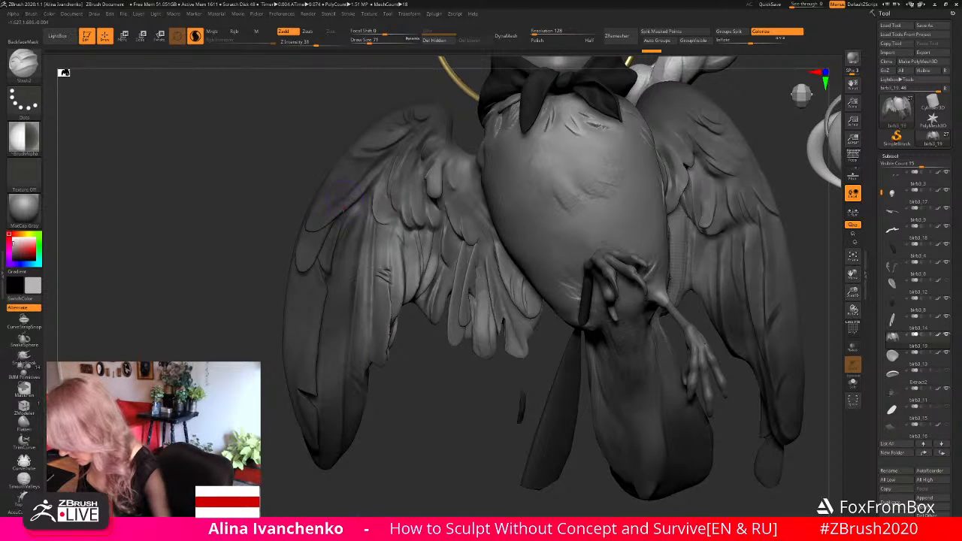
drag(339, 209, 340, 203)
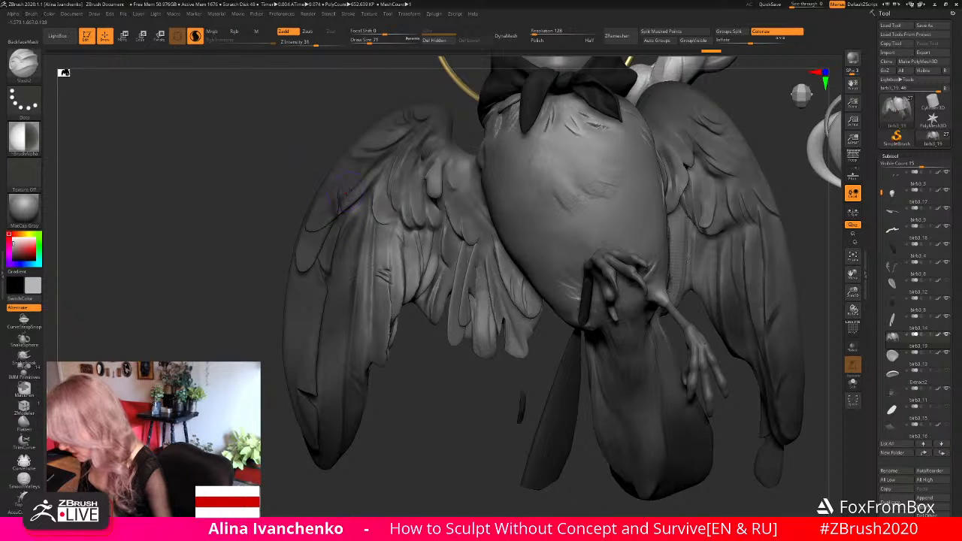
- Try additional Slash2 strokes on the right wing's upper outer feathers and undo them
drag(344, 193, 353, 208)
mouse_move(854, 292)
mouse_down()
mouse_move(737, 244)
mouse_move(731, 261)
mouse_up()
key(ctrl+z)
drag(853, 293, 850, 345)
mouse_move(349, 214)
mouse_down()
mouse_move(351, 225)
mouse_move(351, 215)
mouse_up()
key(ctrl+z)
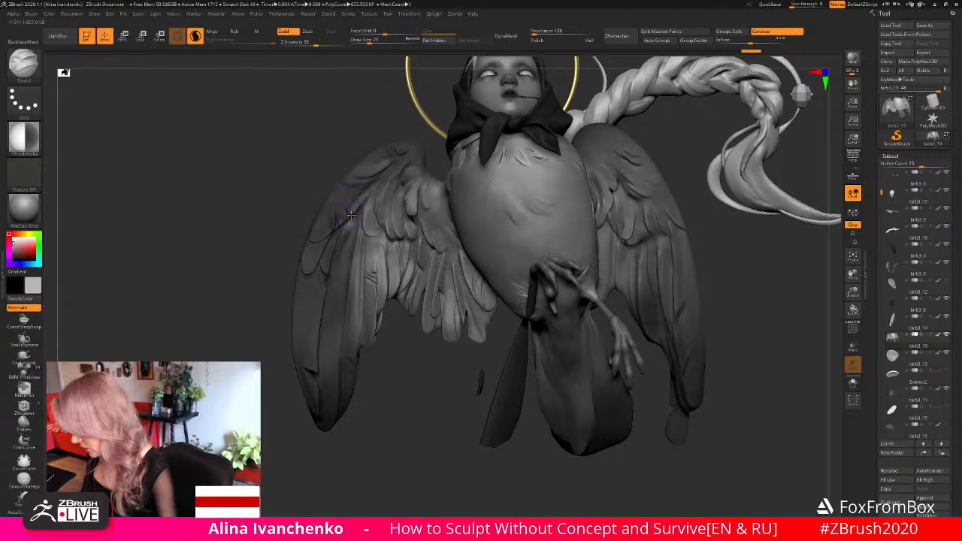
- Disable Rgb for the Flames brush and sculpt the right wing's upper outer feathers with it
mouse_move(387, 429)
mouse_down()
mouse_move(357, 415)
mouse_move(388, 421)
mouse_move(378, 421)
mouse_up()
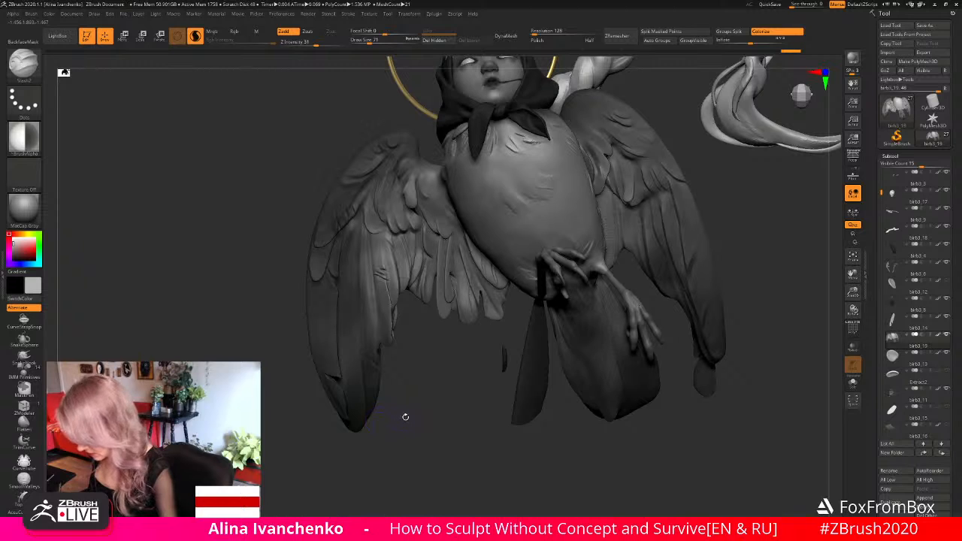
drag(408, 391, 408, 406)
click(24, 423)
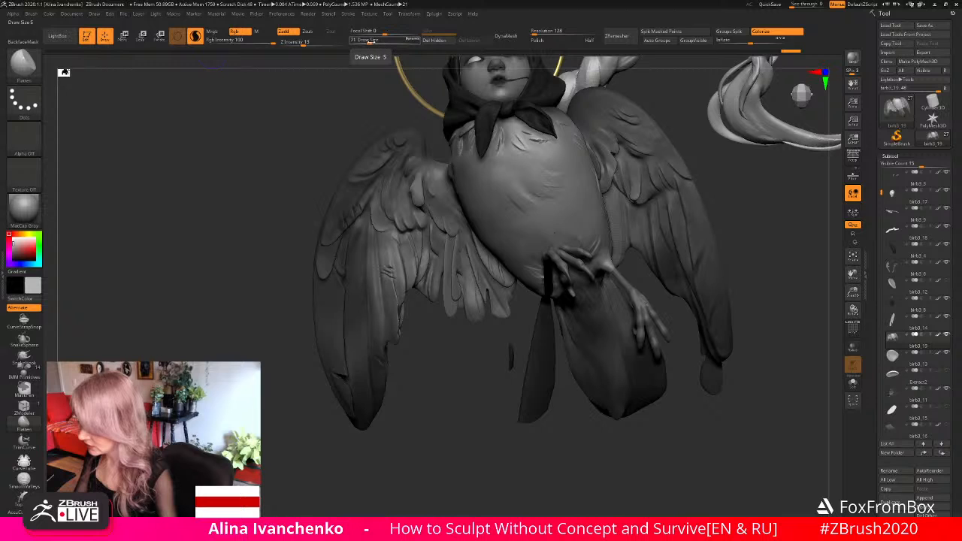
click(235, 32)
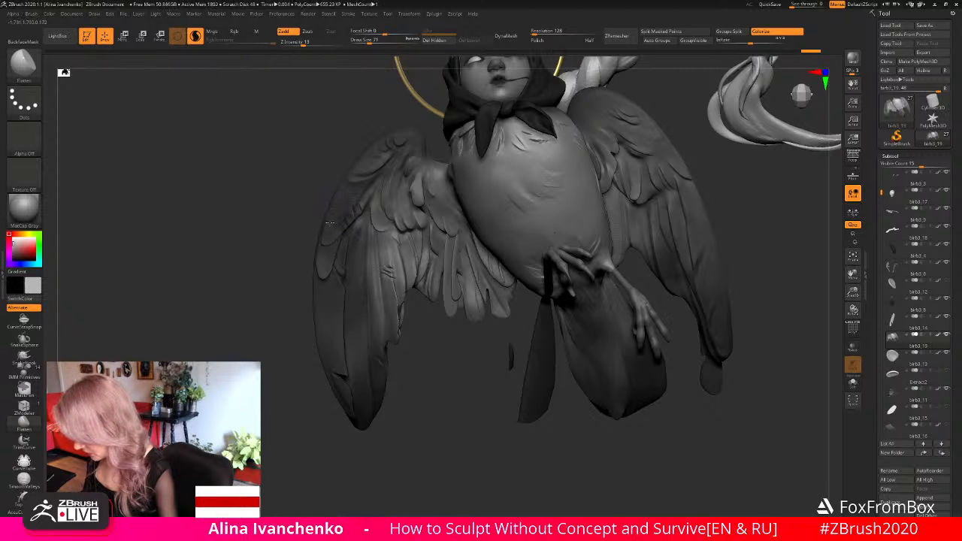
mouse_move(334, 210)
mouse_down()
mouse_move(323, 235)
mouse_move(351, 222)
mouse_up()
drag(410, 393, 387, 237)
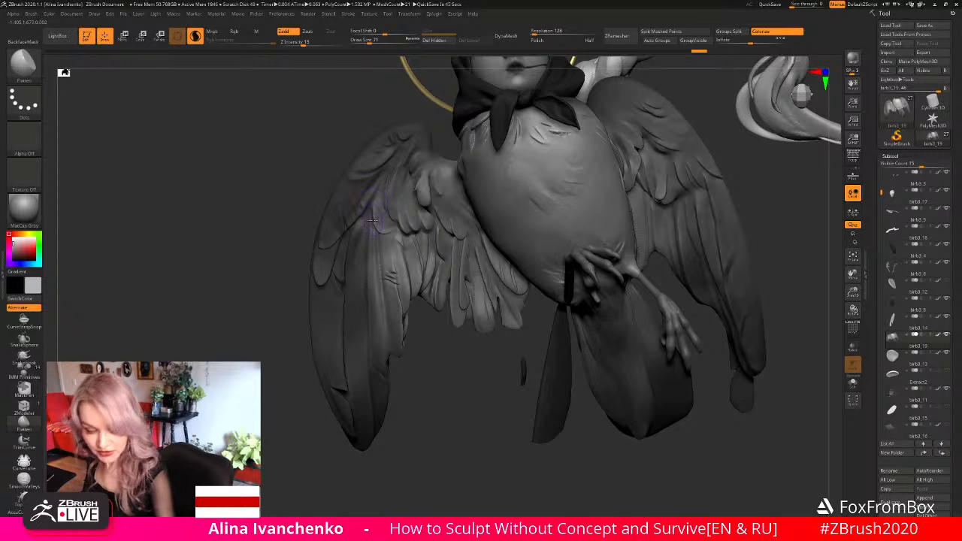
- Try to reshape the base of the right wing's long feathers with the Move brush and undo it
key(b)
key(m)
key(v)
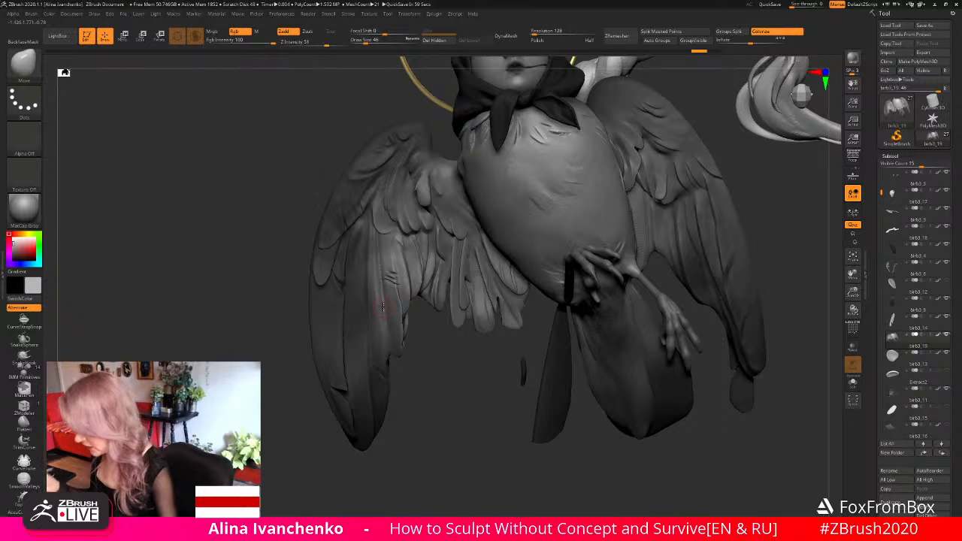
drag(429, 369, 432, 381)
drag(359, 212, 361, 215)
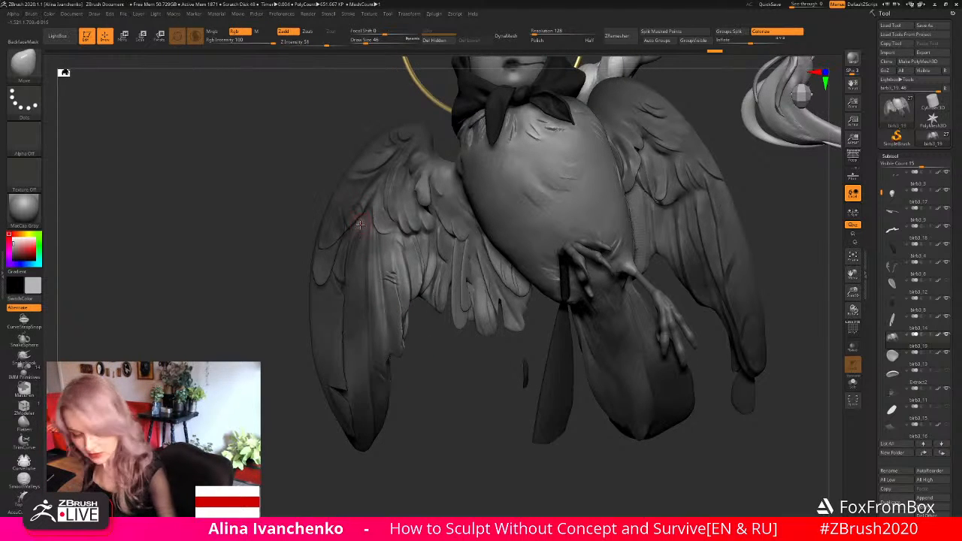
key(ctrl+z)
- Adjust the ClayBuildup brush's draw size and build up the surface where the right wing's outer covert feathers overlap the long ones
key(b)
key(c)
key(b)
click(364, 40)
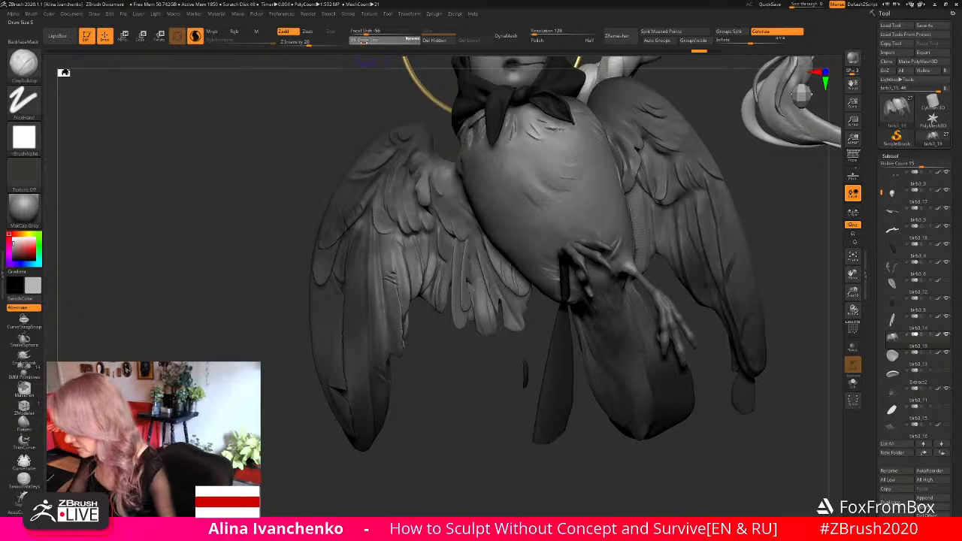
mouse_move(361, 212)
mouse_down()
mouse_move(355, 221)
mouse_move(363, 191)
mouse_move(348, 215)
mouse_up()
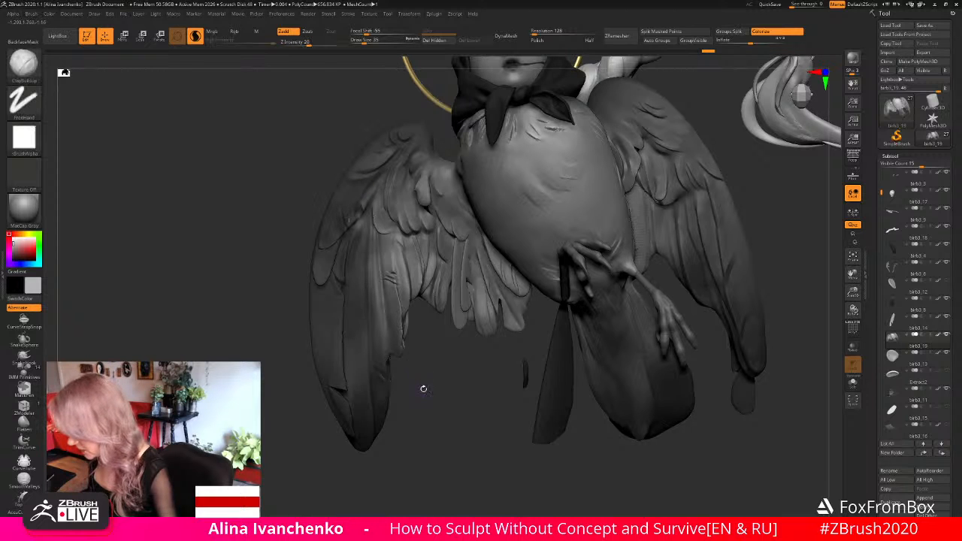
mouse_move(421, 388)
mouse_down()
mouse_move(439, 405)
mouse_move(419, 365)
mouse_up()
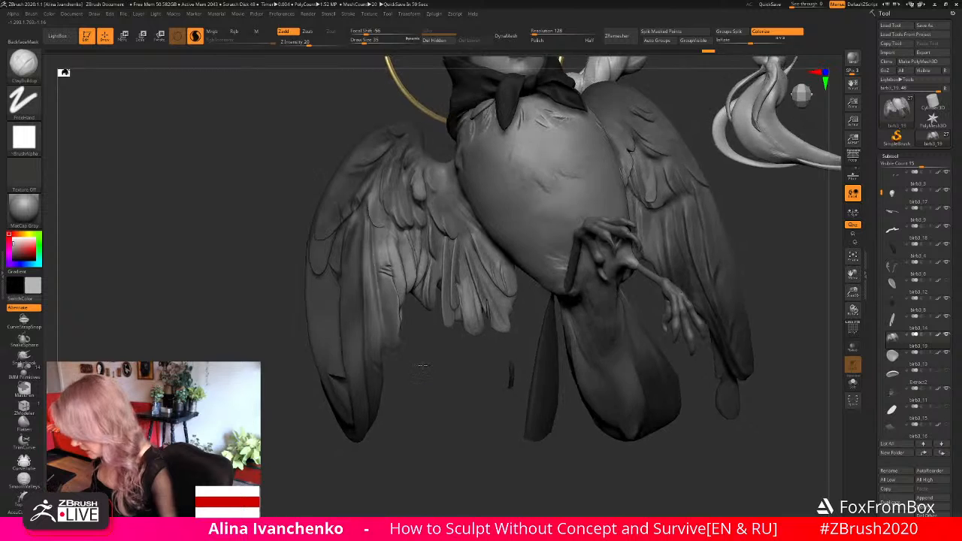
- Set the Flames brush's draw size to 62, refine the right wing's upper outer feathers, and check them against the whole figure
click(24, 422)
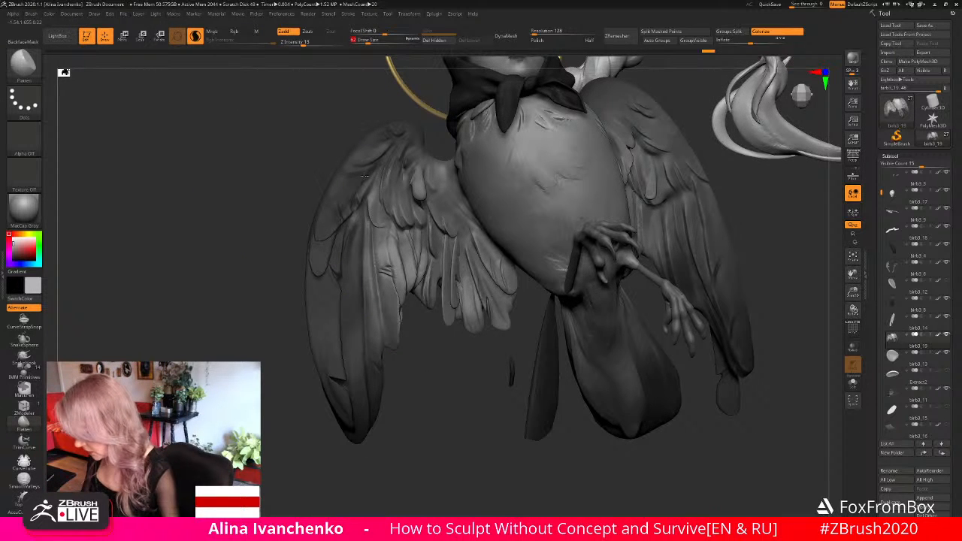
drag(367, 182, 364, 193)
mouse_move(415, 385)
mouse_down()
mouse_move(405, 359)
mouse_move(407, 383)
mouse_up()
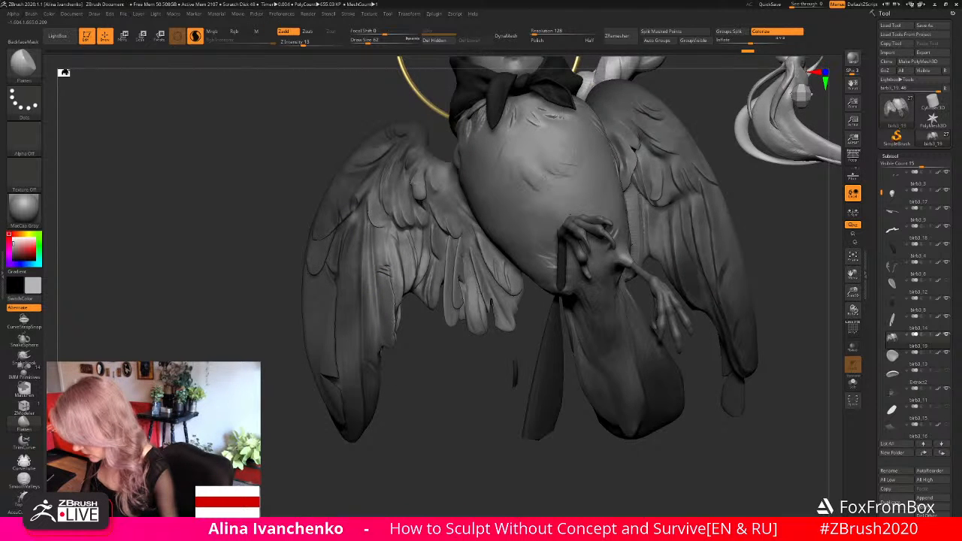
mouse_move(350, 202)
mouse_down()
mouse_move(337, 195)
mouse_move(330, 204)
mouse_move(321, 238)
mouse_up()
mouse_move(854, 292)
mouse_down()
mouse_move(638, 242)
mouse_move(504, 322)
mouse_move(541, 373)
mouse_move(514, 384)
mouse_move(694, 337)
mouse_up()
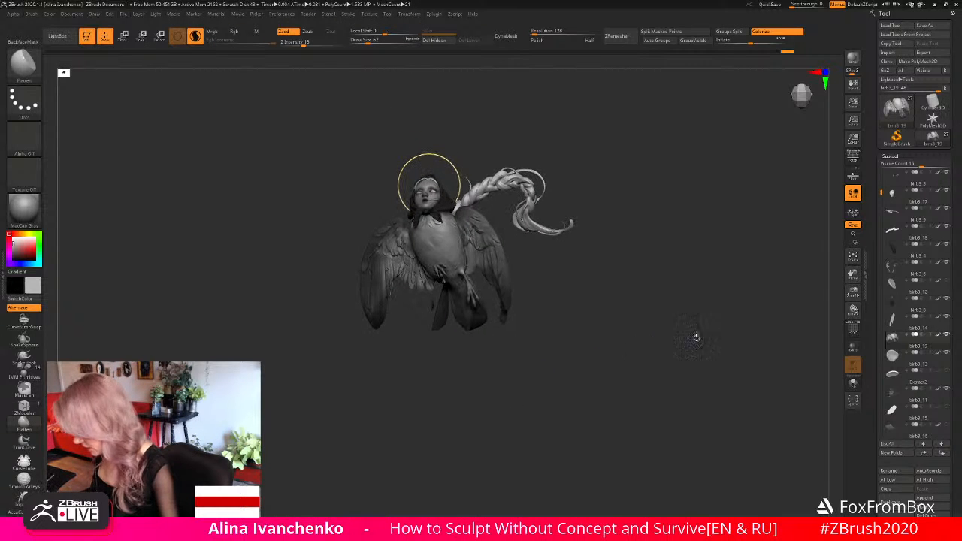
drag(853, 291, 400, 244)
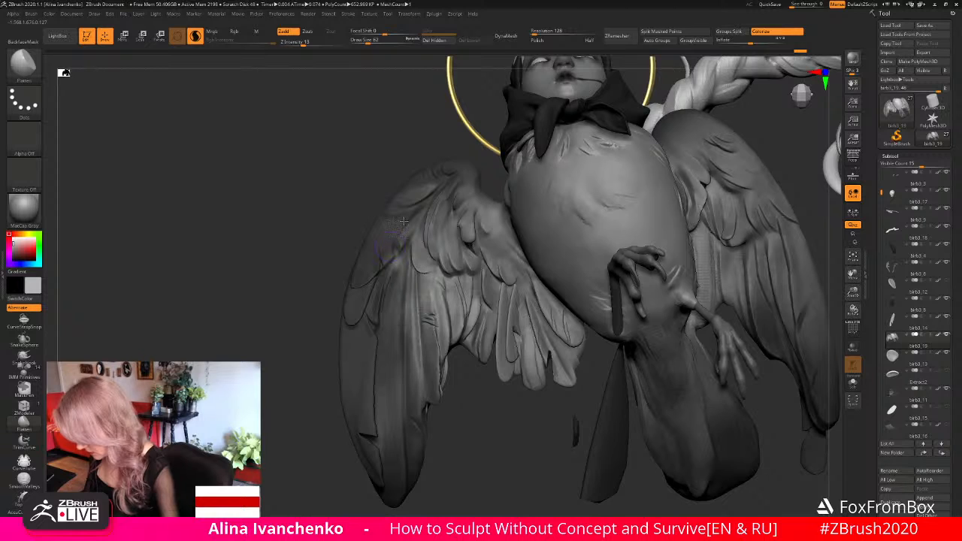
- Carve creases between the right wing's upper feathers with the DamStandard brush
key(b)
key(c)
key(b)
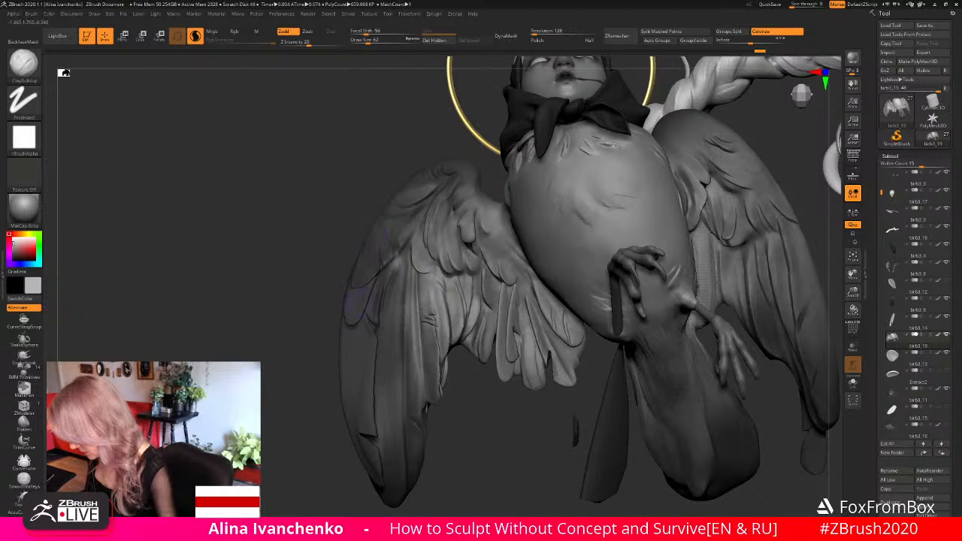
key(b)
key(d)
key(s)
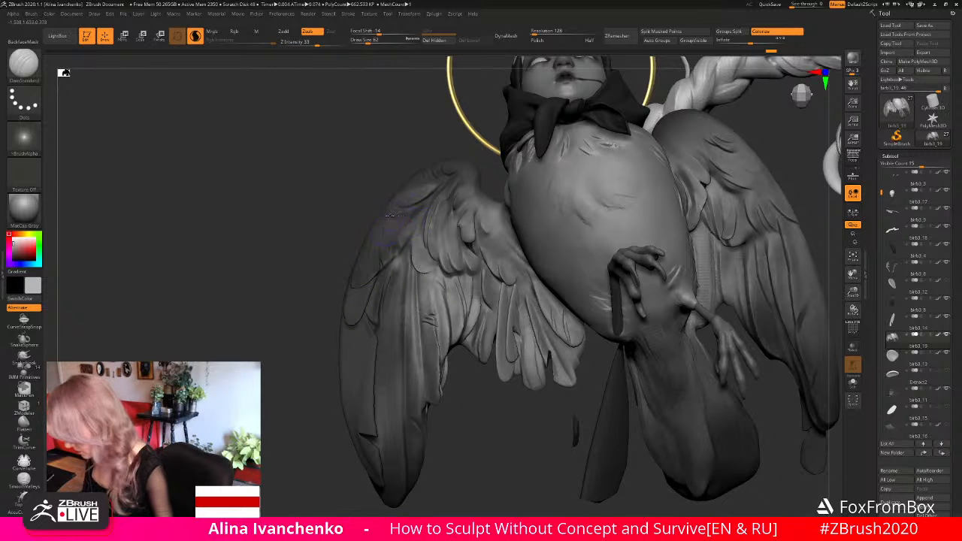
mouse_move(392, 215)
mouse_down()
mouse_move(382, 219)
mouse_move(408, 209)
mouse_up()
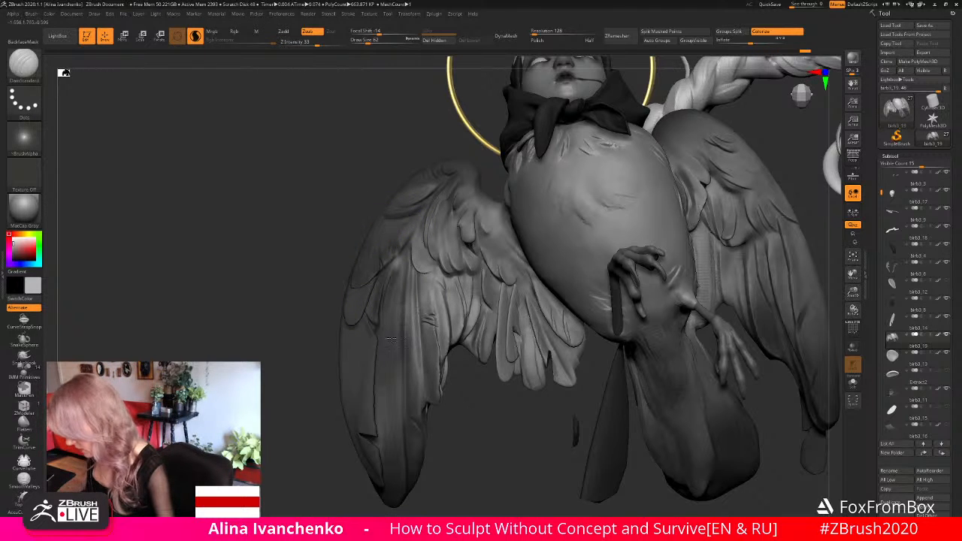
shift+drag(449, 319, 460, 314)
drag(405, 215, 419, 209)
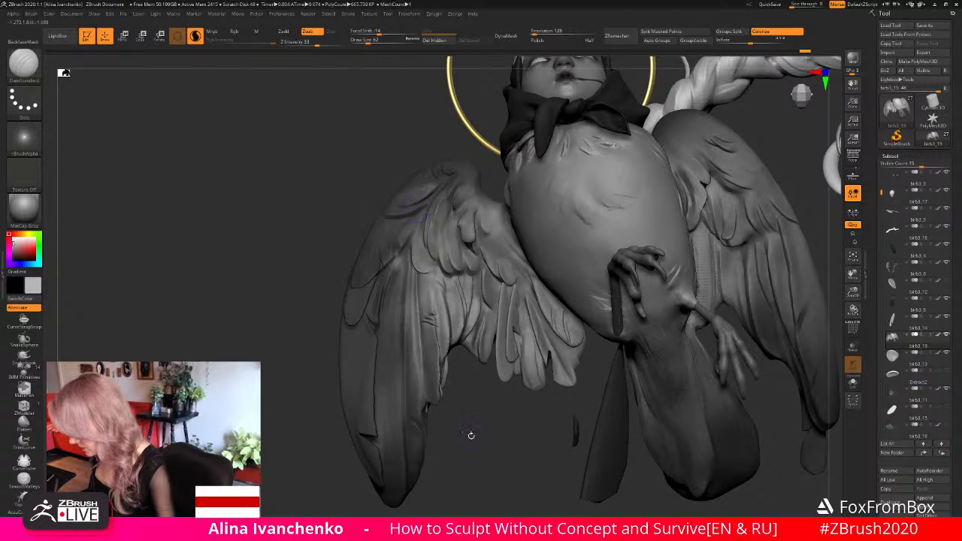
- Set the DamStandard draw size to 27, crease the upper part of the right wing's long feathers, and review the whole sculpture
mouse_move(471, 435)
mouse_down()
mouse_move(438, 404)
mouse_move(436, 351)
mouse_up()
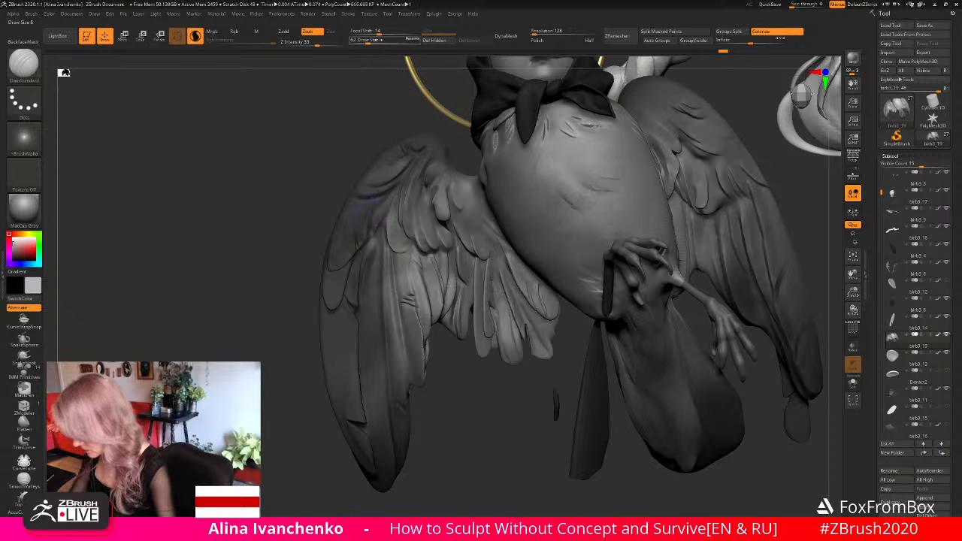
click(363, 40)
mouse_move(367, 239)
mouse_down()
mouse_move(361, 253)
mouse_move(372, 221)
mouse_move(360, 278)
mouse_up()
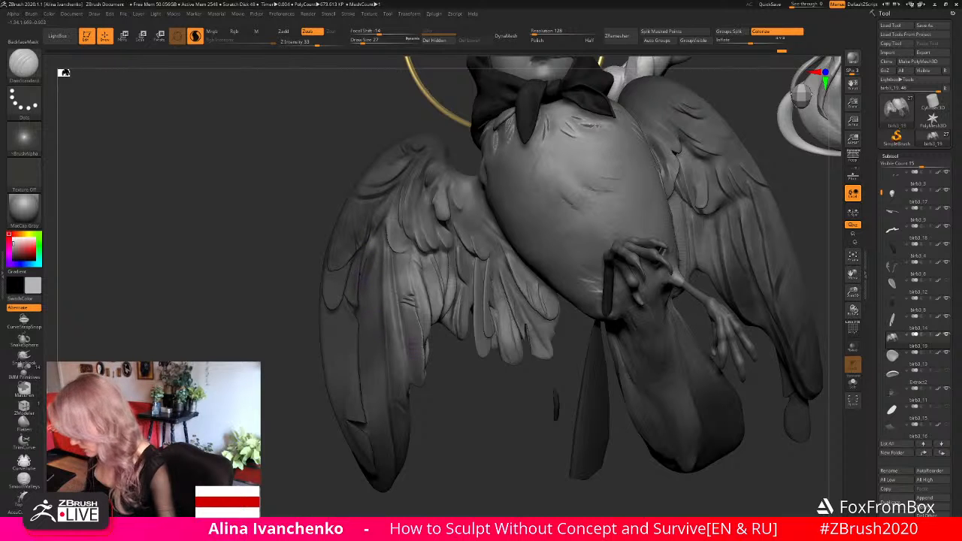
drag(853, 291, 792, 236)
drag(641, 277, 619, 307)
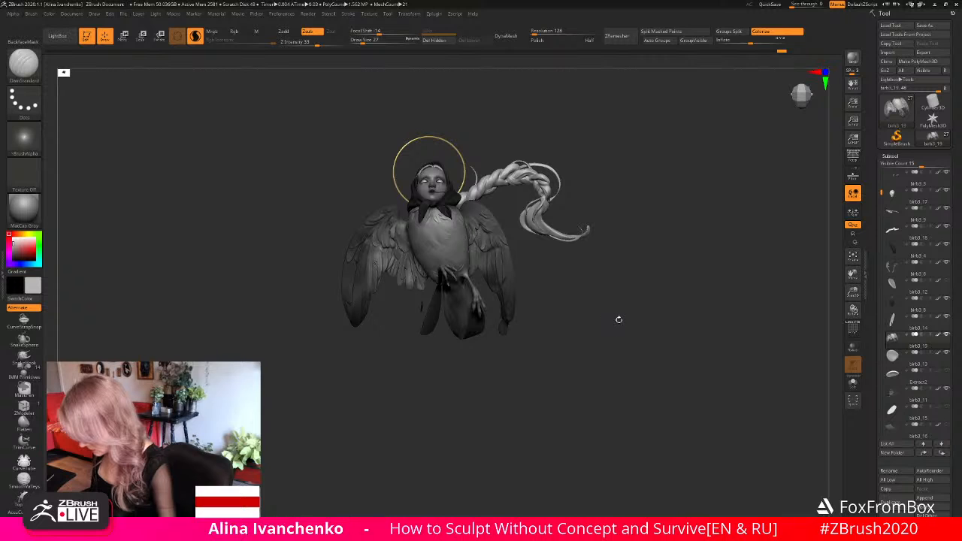
mouse_move(618, 322)
mouse_down()
mouse_move(618, 275)
mouse_move(608, 292)
mouse_move(613, 318)
mouse_up()
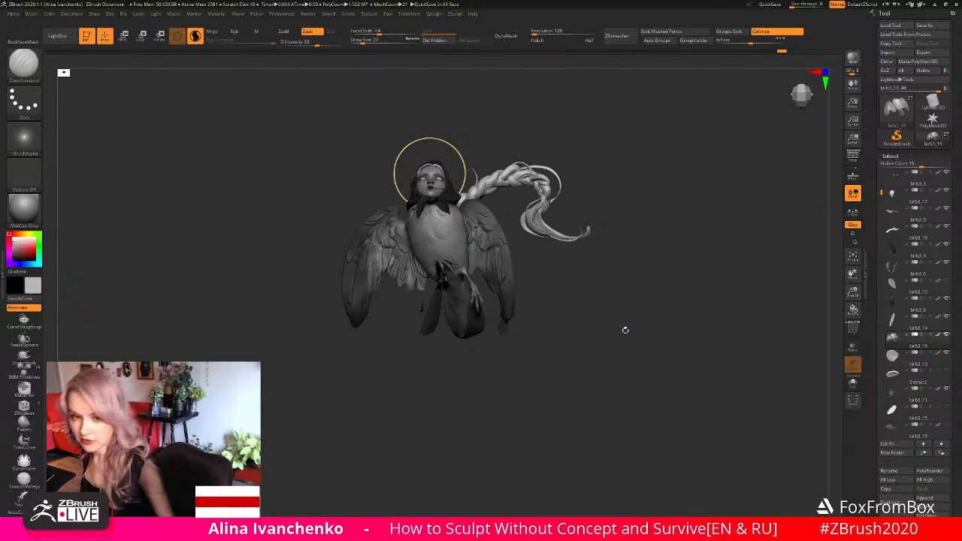
mouse_move(626, 330)
mouse_down()
mouse_move(616, 320)
mouse_move(610, 337)
mouse_up()
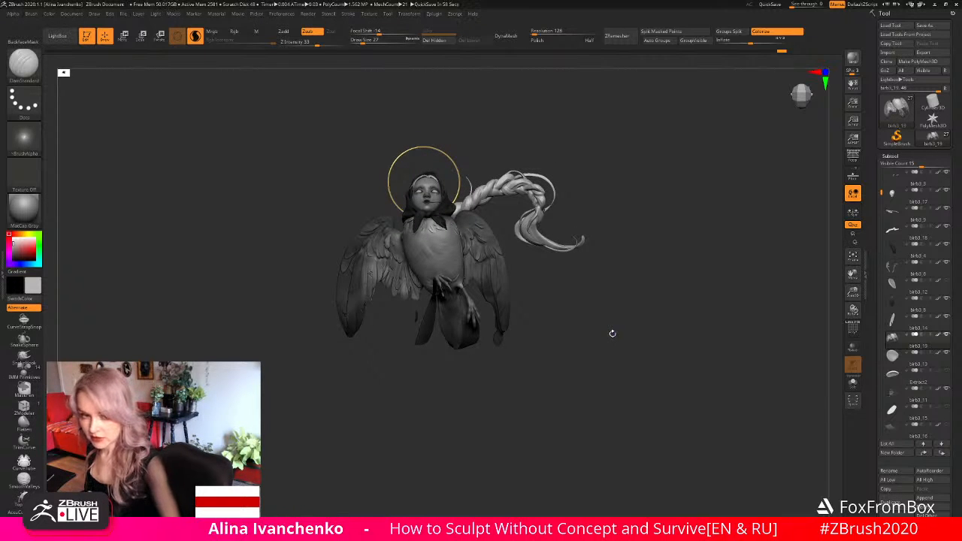
- Set the Flames brush to draw size 90 and focal shift -91, and make the wings the active subtool
alt+click(429, 196)
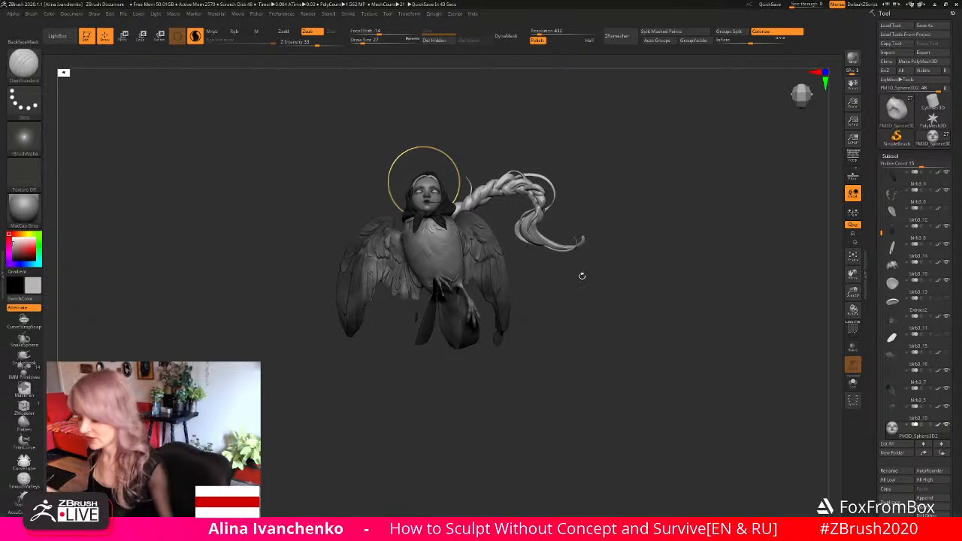
mouse_move(579, 275)
mouse_down()
mouse_move(563, 307)
mouse_move(582, 327)
mouse_move(732, 303)
mouse_up()
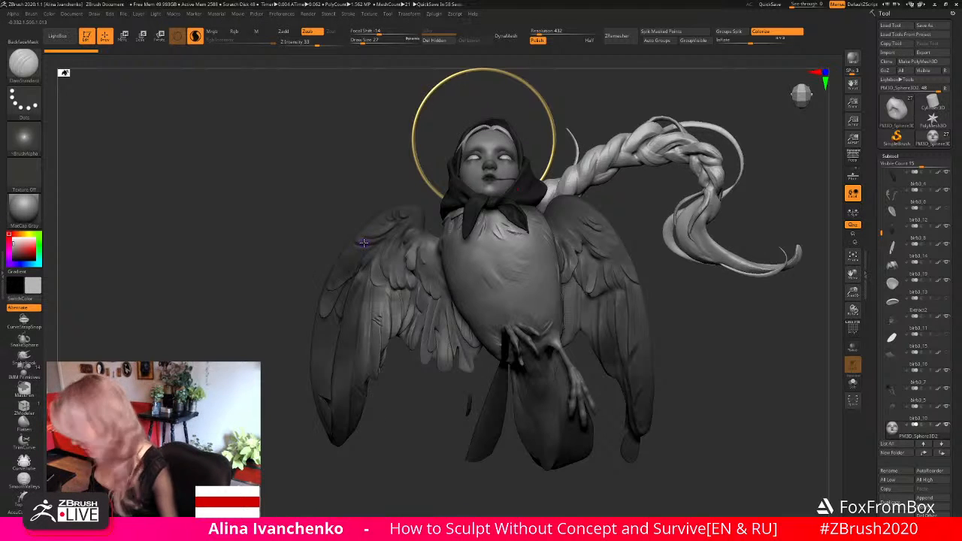
drag(378, 415, 380, 410)
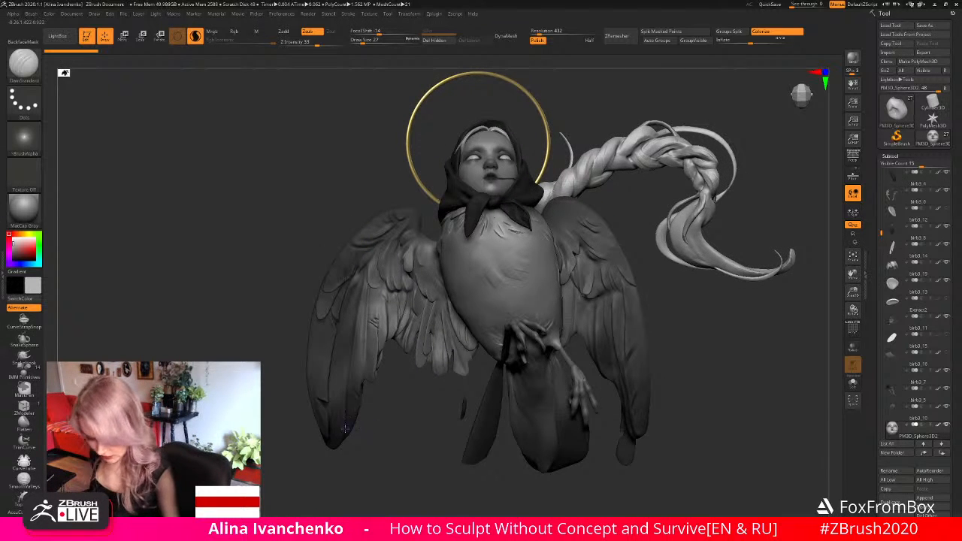
click(16, 423)
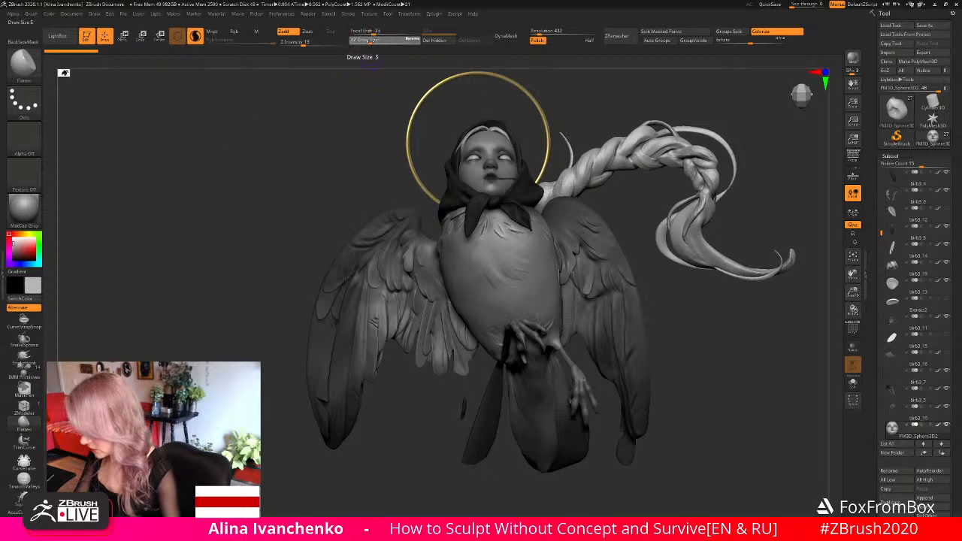
click(371, 41)
click(354, 32)
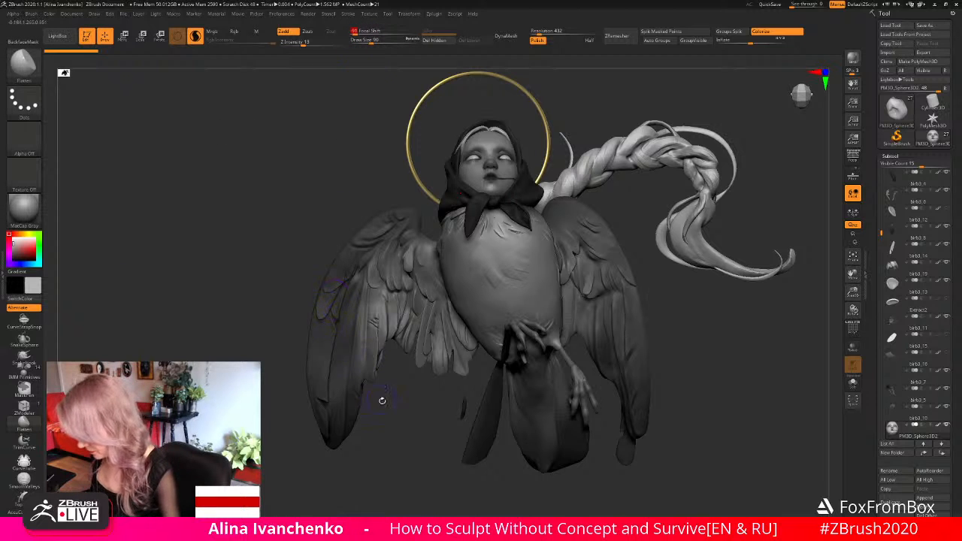
drag(381, 399, 381, 379)
mouse_move(382, 418)
mouse_down()
mouse_move(386, 437)
mouse_move(388, 409)
mouse_move(402, 406)
mouse_up()
alt+click(342, 269)
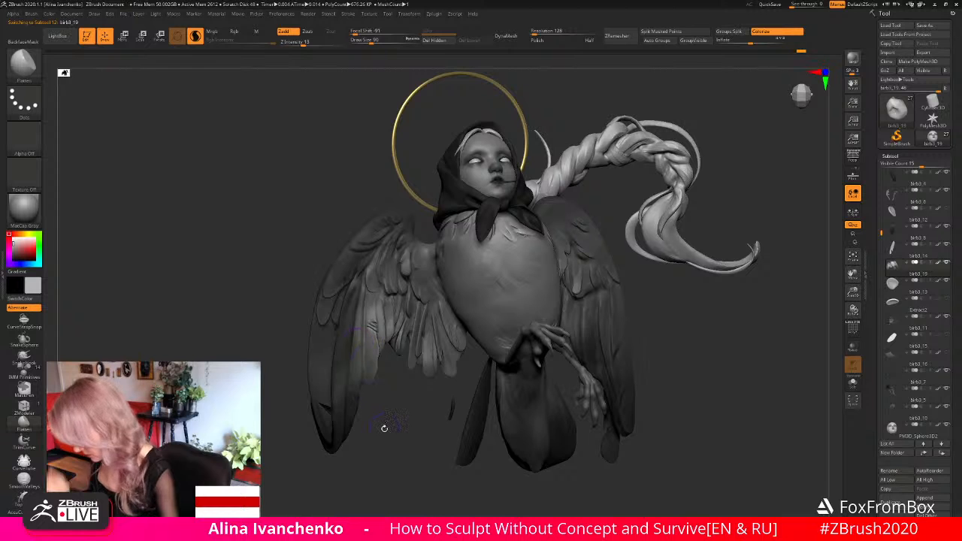
- Crease the right wing's upper outer edge with the DamStandard brush and check the full silhouette from the front
mouse_move(384, 428)
mouse_down()
mouse_move(374, 417)
mouse_move(377, 426)
mouse_up()
key(b)
key(d)
key(s)
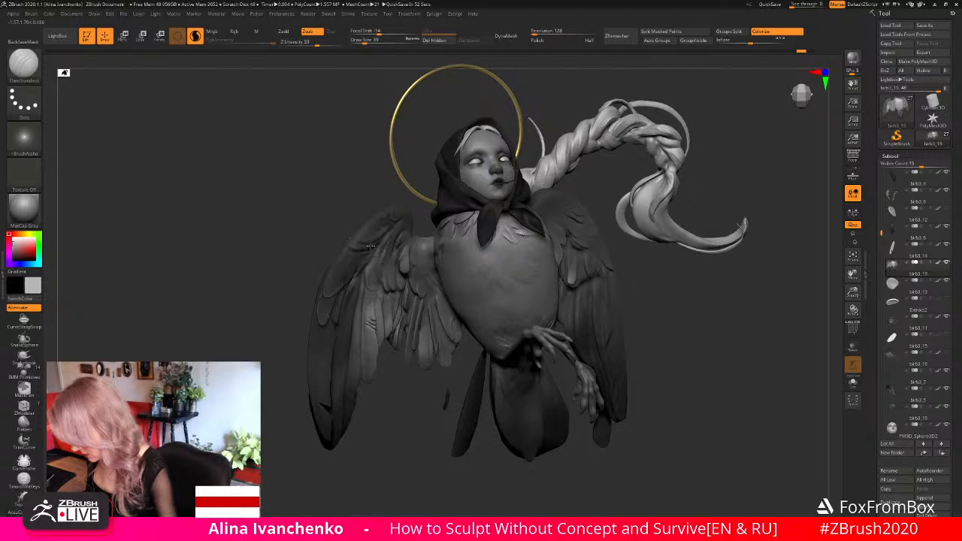
drag(378, 197, 365, 183)
drag(393, 409, 402, 404)
drag(853, 291, 785, 275)
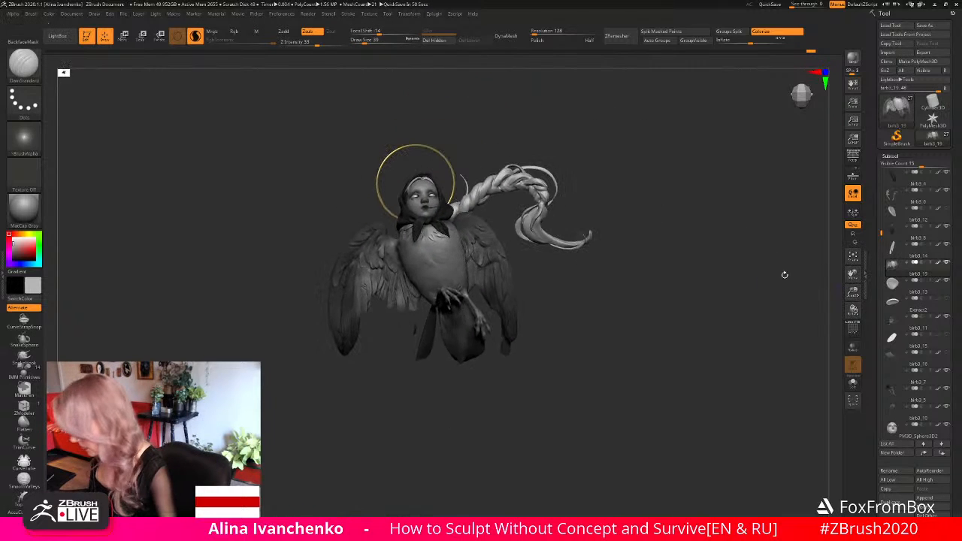
drag(611, 305, 579, 338)
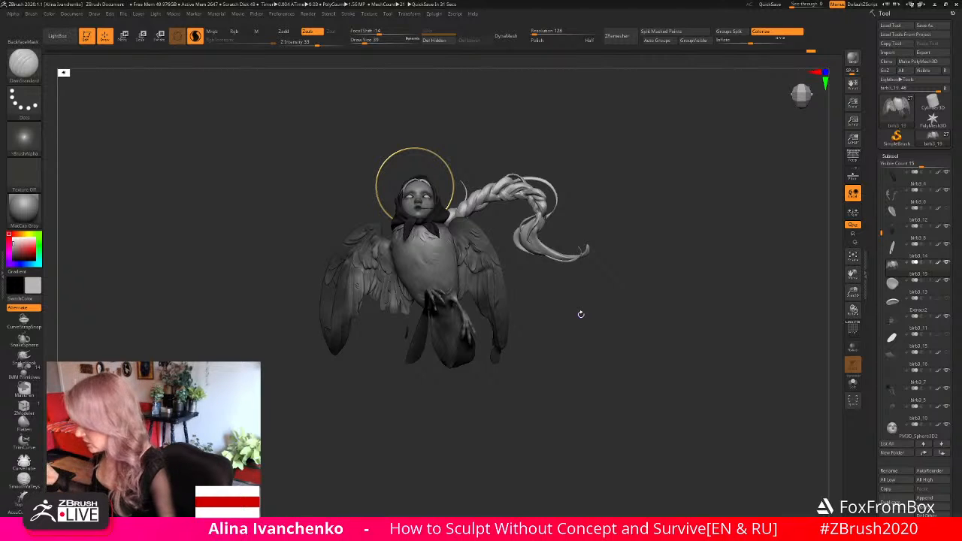
- Examine the whole sculpture's silhouette from the front at a reduced scale and from slightly different angles
click(410, 14)
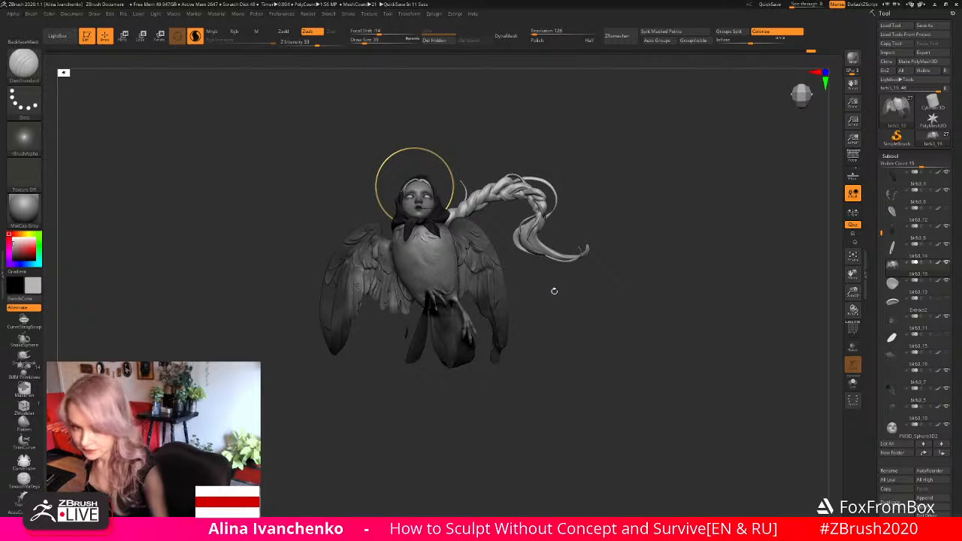
drag(549, 305, 548, 307)
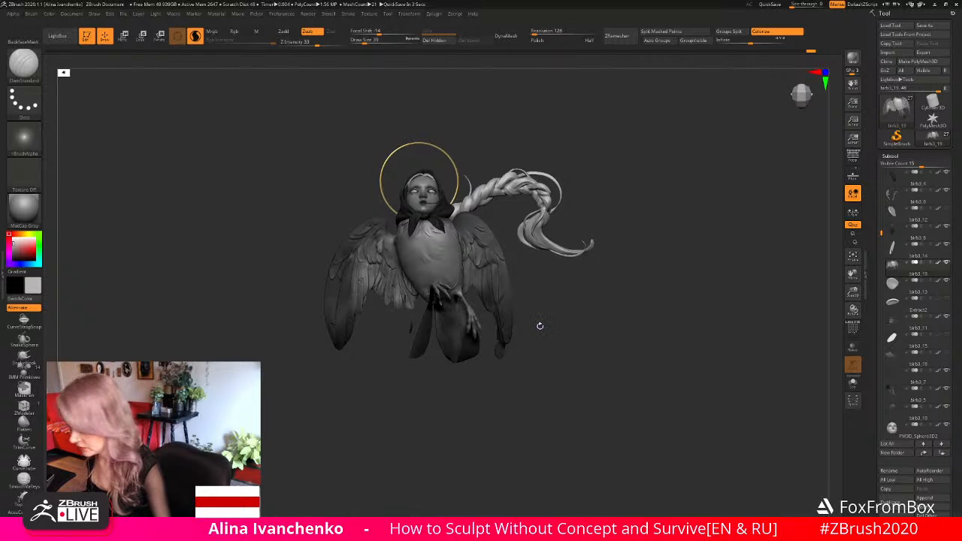
drag(853, 291, 811, 331)
alt+drag(644, 322, 646, 316)
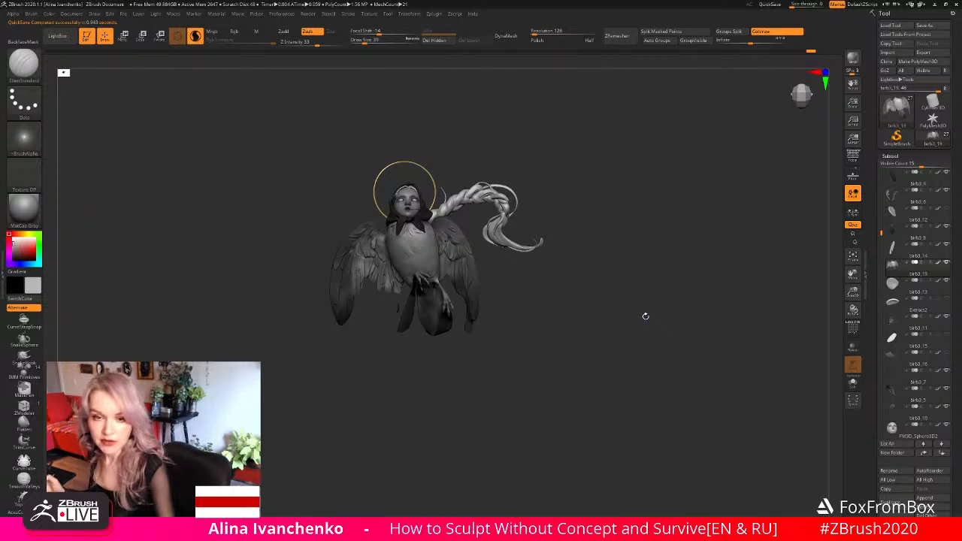
drag(700, 333, 670, 329)
drag(853, 292, 797, 334)
mouse_move(656, 325)
mouse_down()
mouse_move(594, 343)
mouse_move(576, 337)
mouse_move(578, 366)
mouse_move(602, 361)
mouse_move(581, 362)
mouse_move(587, 301)
mouse_move(592, 323)
mouse_up()
- Make the bird legs the active subtool and save the project
alt+click(453, 294)
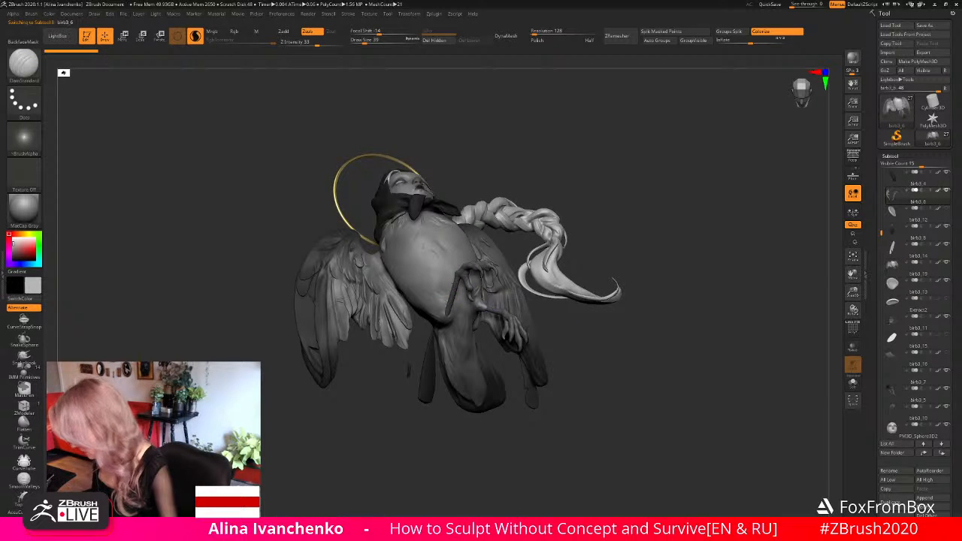
drag(617, 359, 635, 357)
key(ctrl)
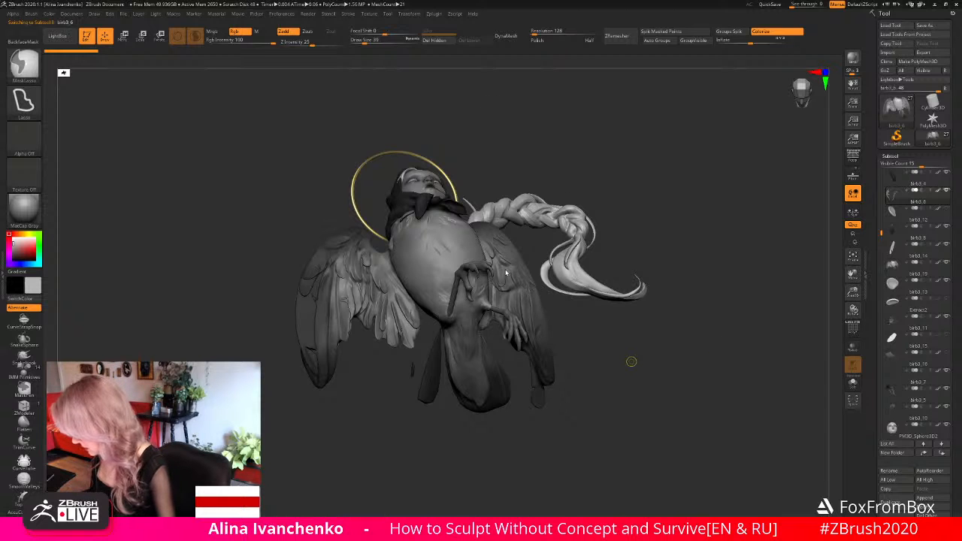
mouse_move(666, 362)
mouse_down()
mouse_move(616, 357)
mouse_move(625, 303)
mouse_up()
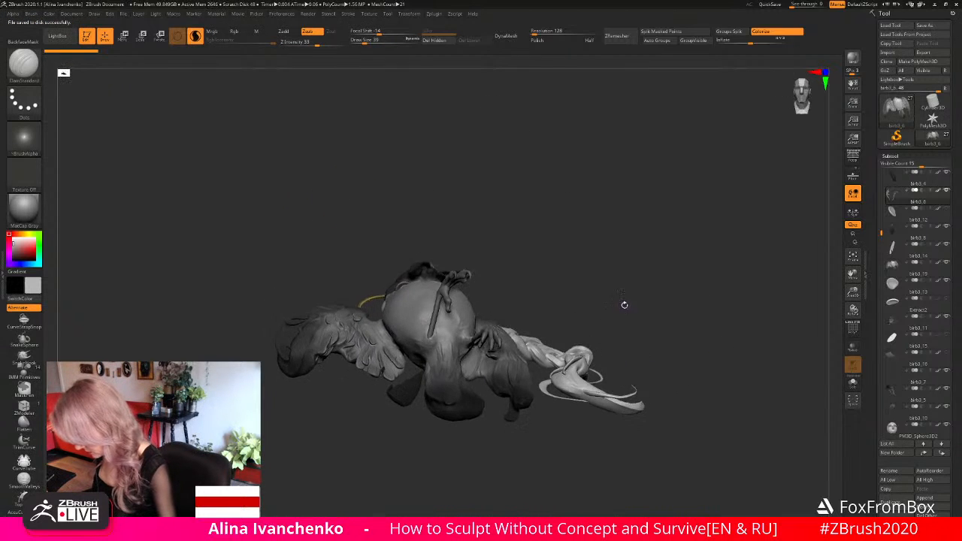
- Switch to Rotate with the transpose line instead of the gizmo and lay the line along the raised leg
click(159, 36)
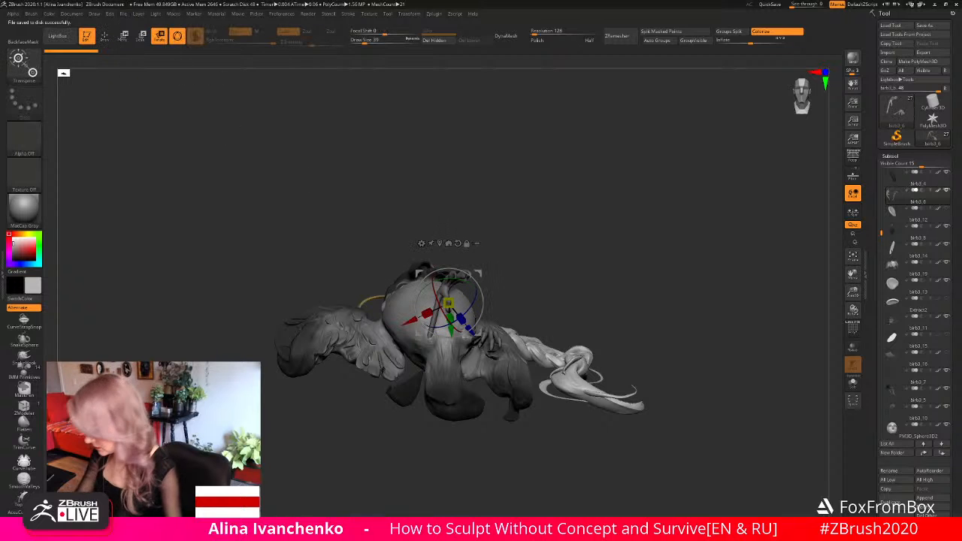
click(179, 37)
drag(366, 239, 368, 249)
drag(430, 332, 446, 281)
drag(495, 252, 507, 254)
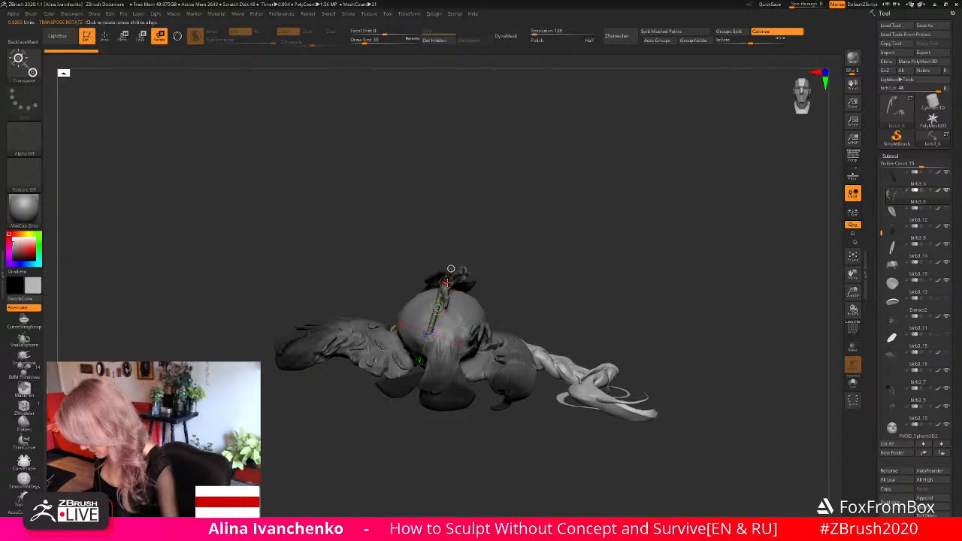
drag(447, 281, 448, 285)
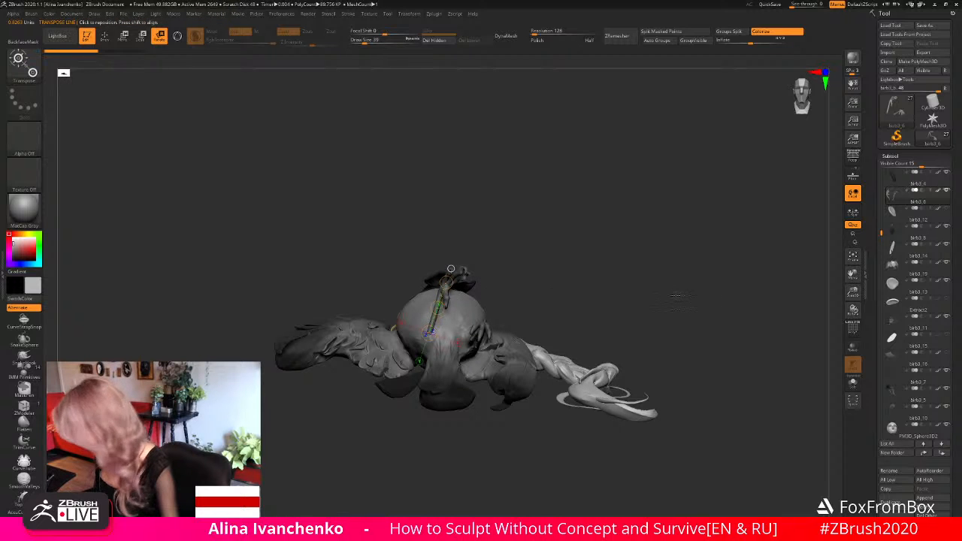
- Mask the lower leg while the legs are isolated, and adjust the raised leg's angle against the full sculpture before returning to Draw mode
click(852, 381)
mouse_move(477, 288)
ctrl+mouse_down()
mouse_move(367, 285)
mouse_move(460, 296)
ctrl+mouse_up()
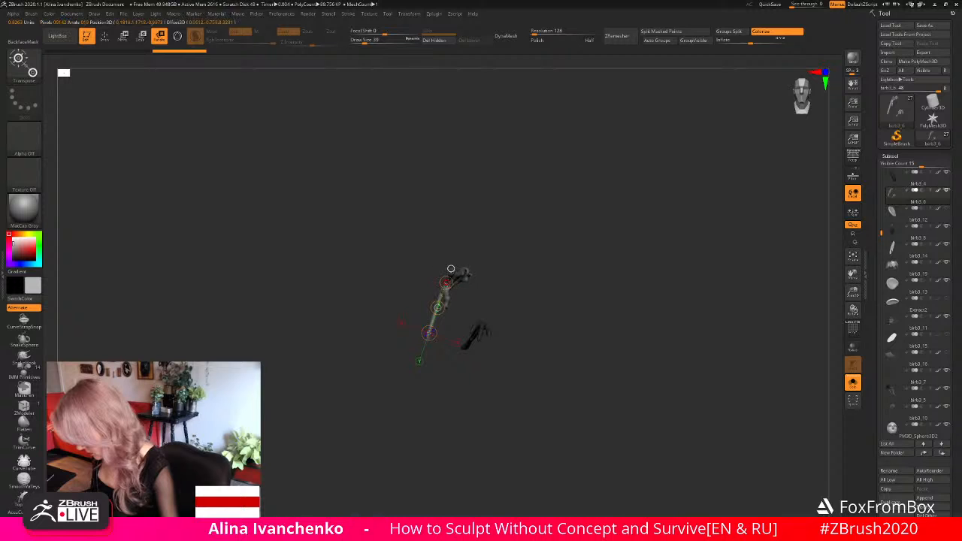
click(852, 382)
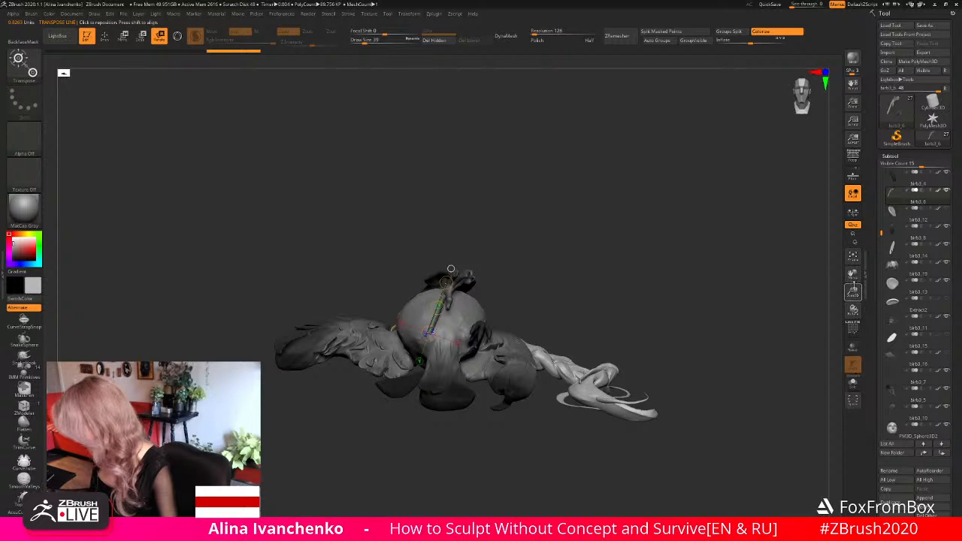
drag(853, 291, 850, 263)
shift+drag(594, 293, 797, 319)
drag(452, 319, 451, 310)
drag(629, 300, 425, 299)
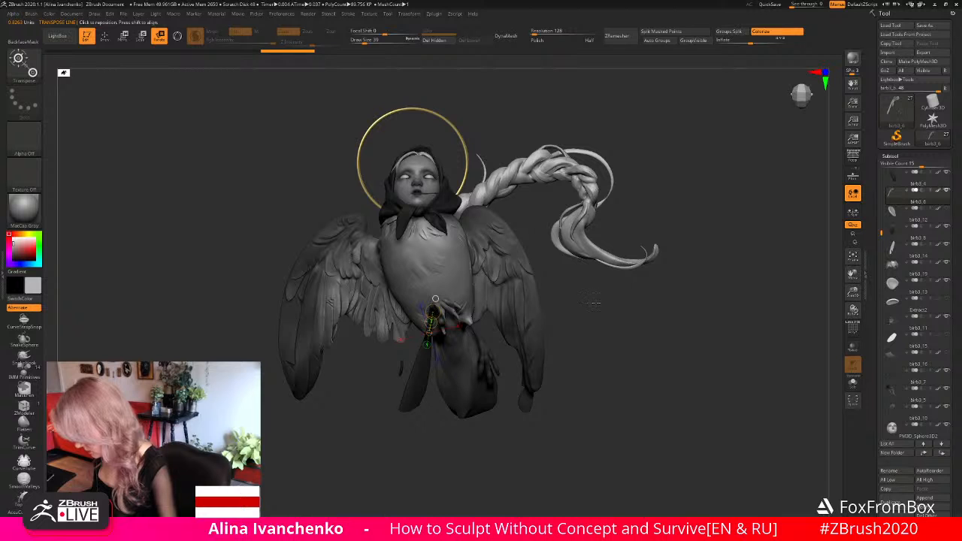
click(106, 36)
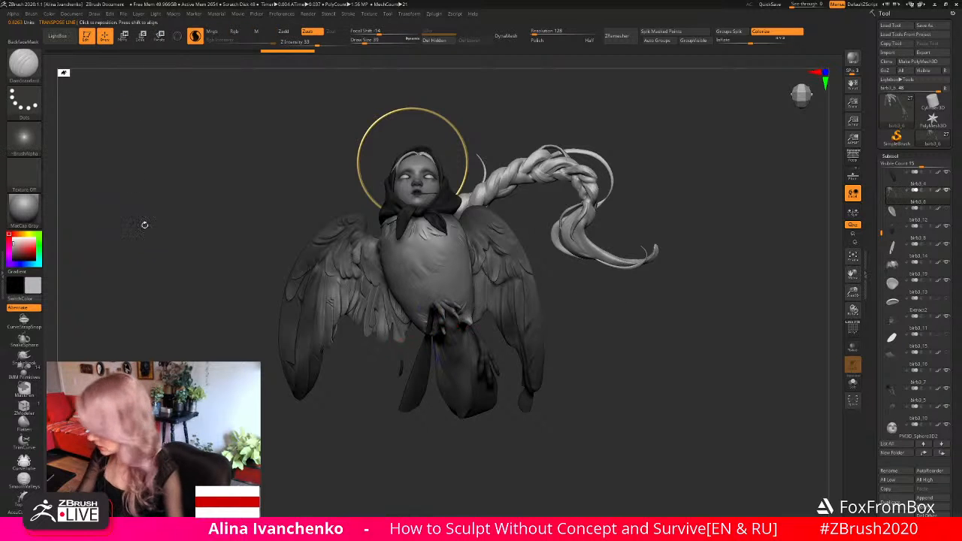
- Make the body the active subtool and reshape its lower belly around the leg joints with the Move brush at draw size 112
mouse_move(462, 462)
mouse_down()
mouse_move(469, 426)
mouse_move(542, 394)
mouse_move(444, 331)
mouse_up()
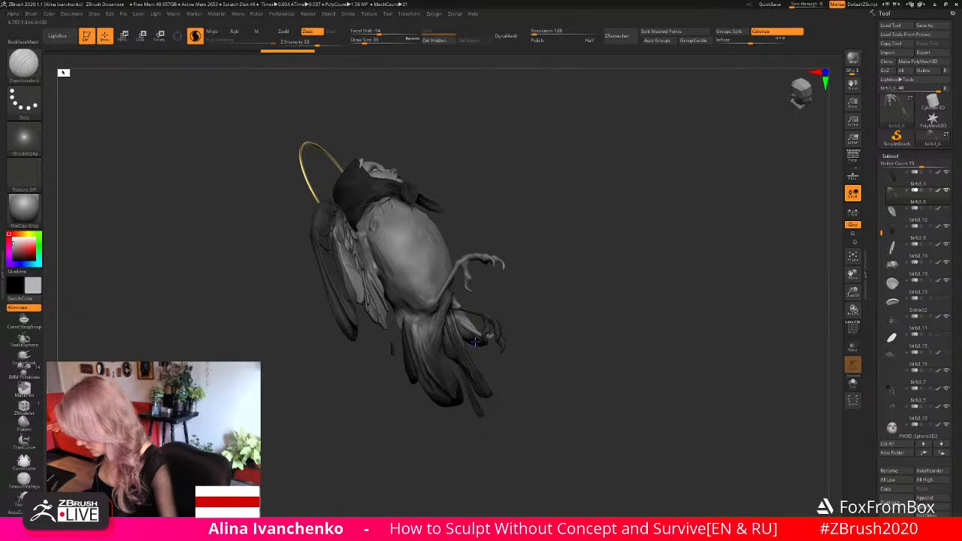
alt+click(429, 315)
key(b)
key(m)
key(v)
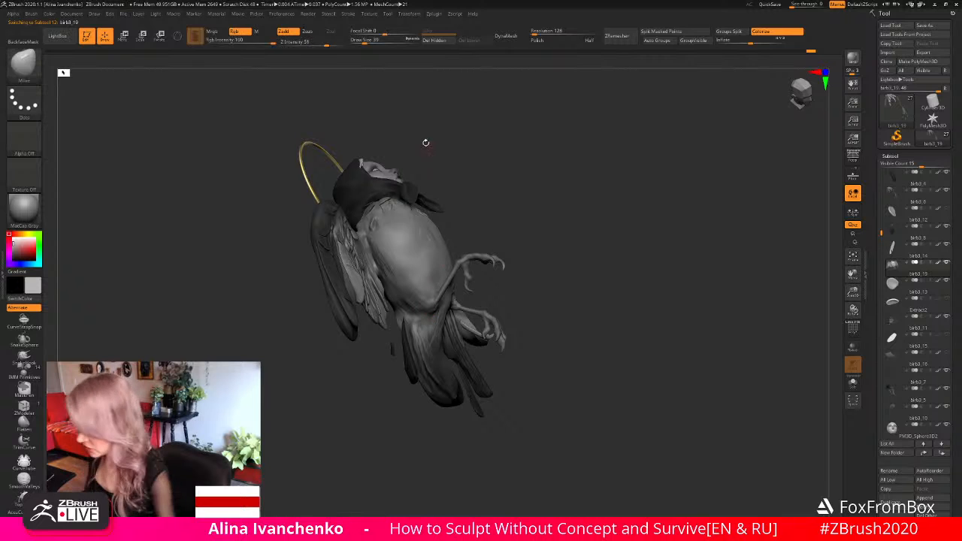
drag(569, 268, 518, 282)
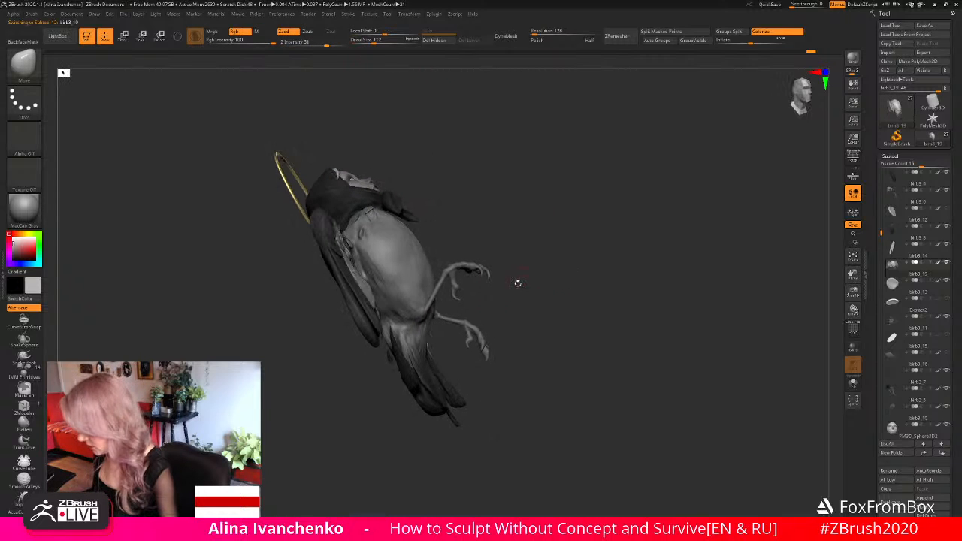
drag(419, 318, 433, 306)
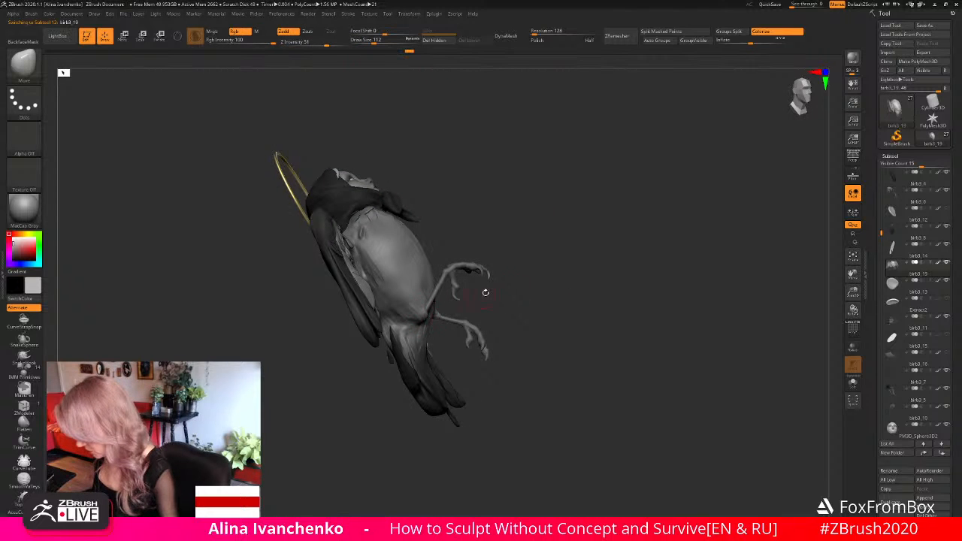
mouse_move(485, 292)
mouse_down()
mouse_move(550, 299)
mouse_move(494, 307)
mouse_up()
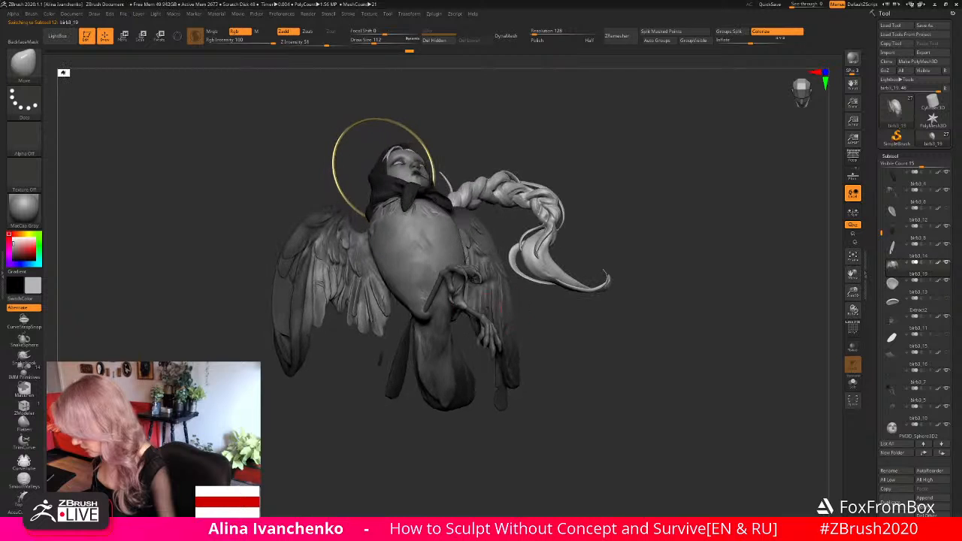
drag(576, 303, 536, 337)
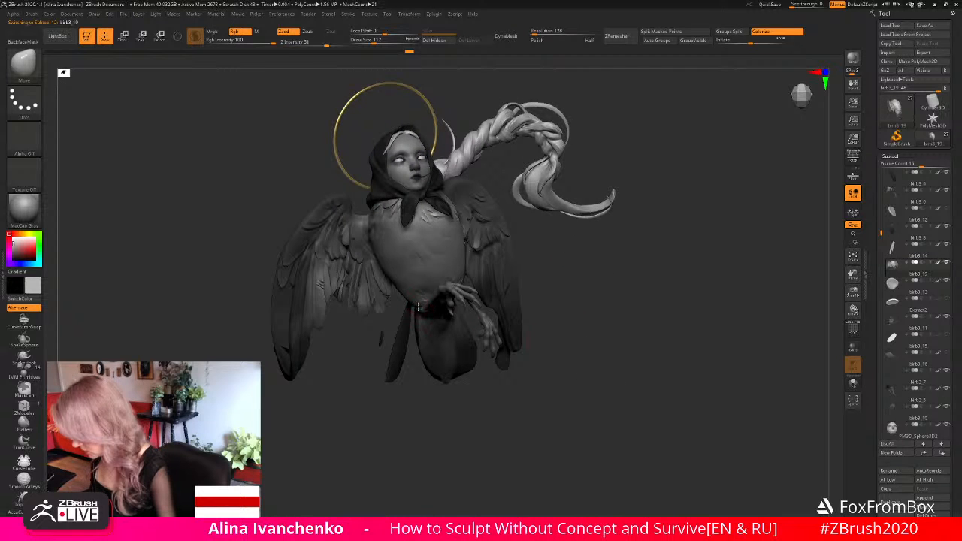
mouse_move(411, 295)
mouse_down()
mouse_move(405, 290)
mouse_move(446, 285)
mouse_up()
- Check the full silhouette, isolate the legs as the active subtool, and save the project
mouse_move(593, 305)
mouse_down()
mouse_move(627, 281)
mouse_move(577, 322)
mouse_move(566, 317)
mouse_up()
drag(854, 293, 811, 283)
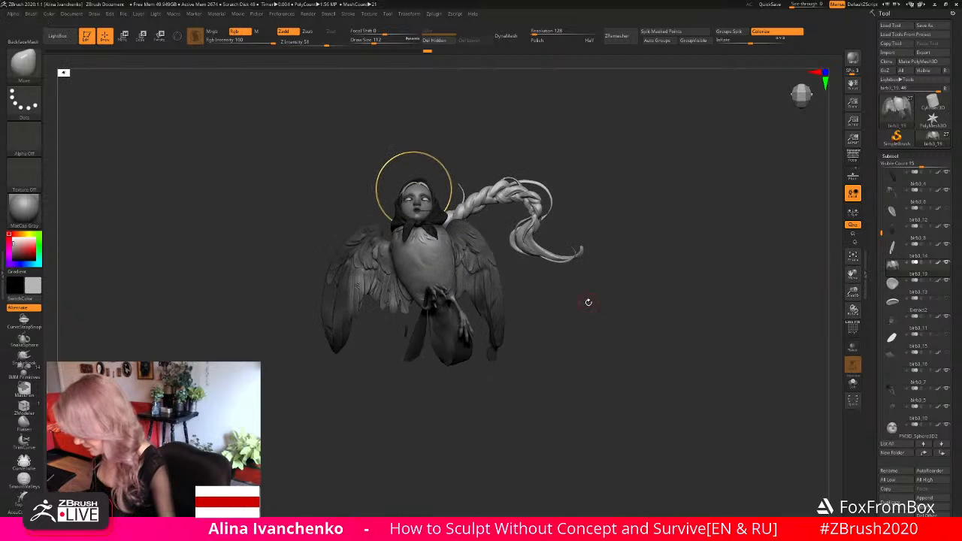
mouse_move(571, 321)
alt+mouse_down()
mouse_move(563, 337)
mouse_move(569, 312)
mouse_move(595, 372)
mouse_move(597, 349)
mouse_move(566, 345)
alt+mouse_up()
alt+click(447, 295)
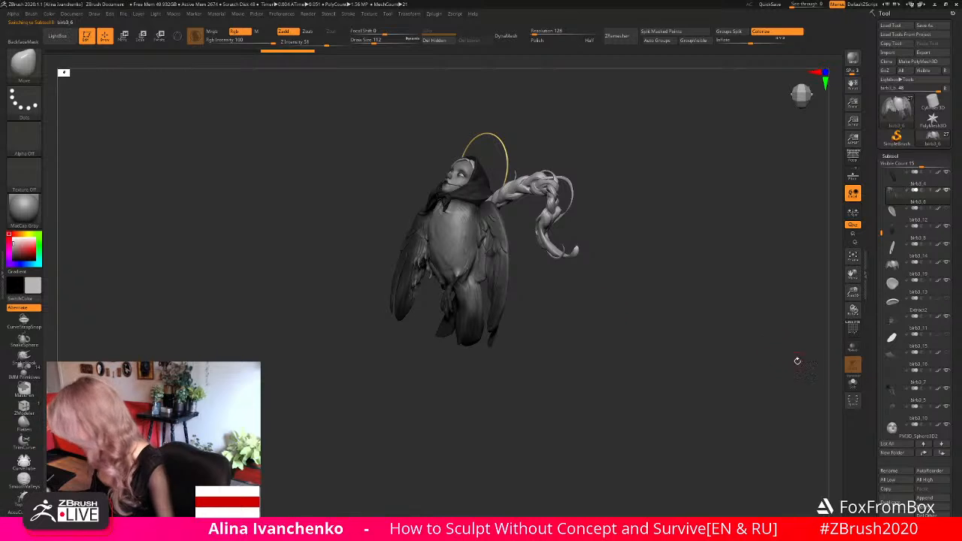
drag(698, 348, 680, 348)
click(852, 383)
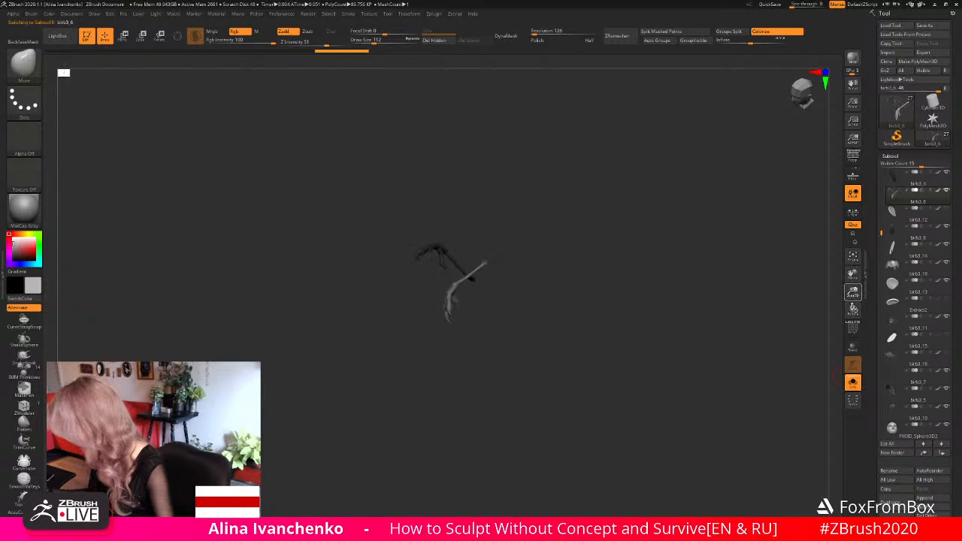
mouse_move(624, 301)
alt+mouse_down()
mouse_move(619, 348)
mouse_move(578, 377)
alt+mouse_up()
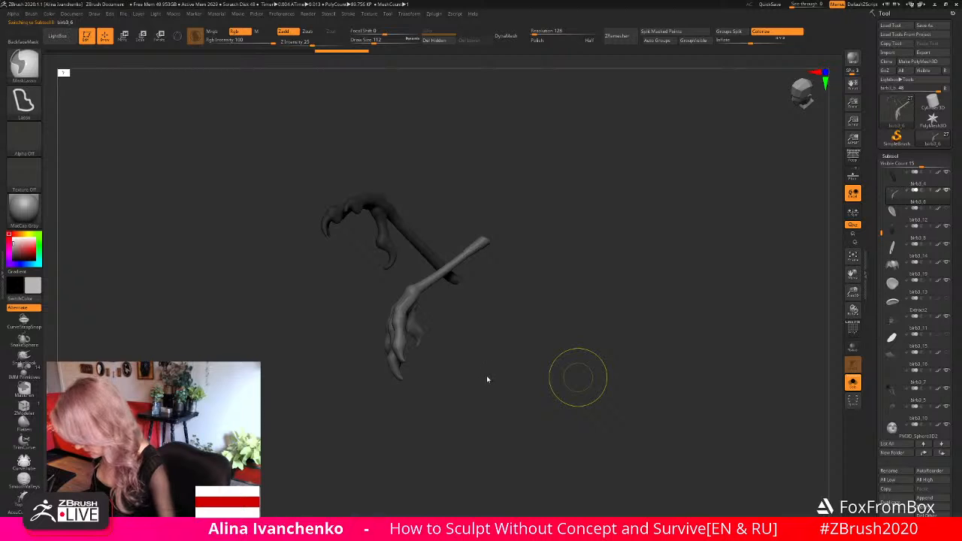
key(ctrl+s)
- Set the Move brush's draw size to 37 and reshape the claw on the lower foot's back toe
alt+drag(485, 373, 507, 315)
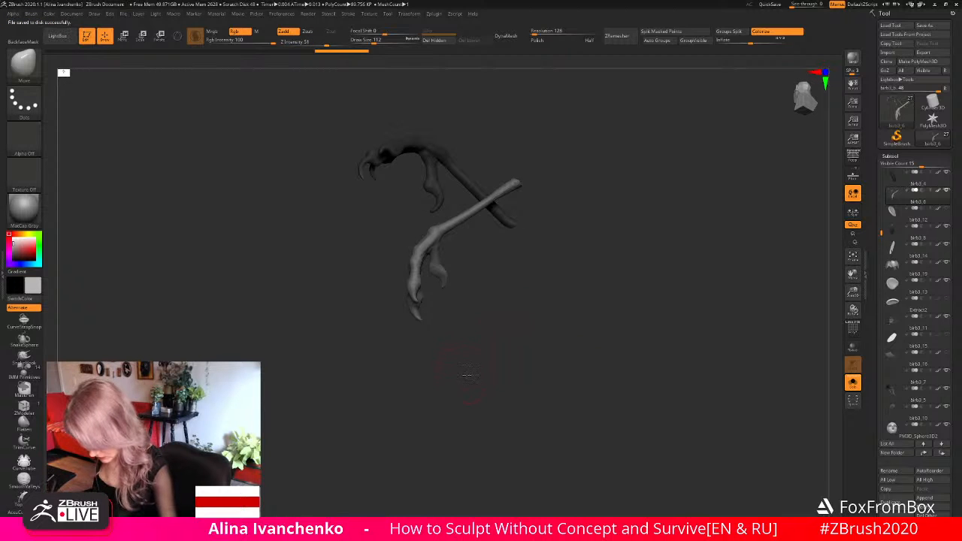
alt+drag(467, 375, 483, 359)
drag(853, 294, 840, 311)
alt+drag(578, 331, 564, 348)
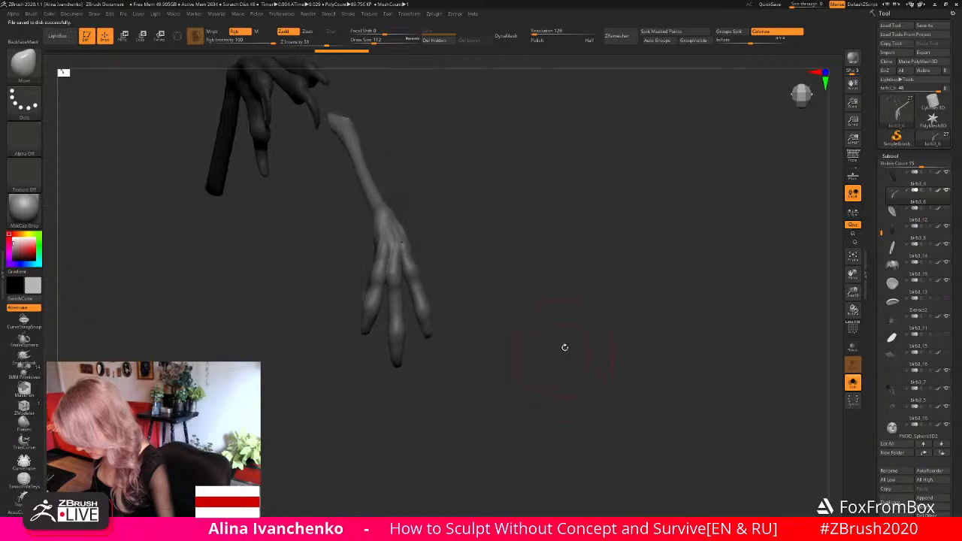
click(365, 42)
mouse_move(483, 307)
alt+mouse_down()
mouse_move(519, 284)
mouse_move(489, 302)
alt+mouse_up()
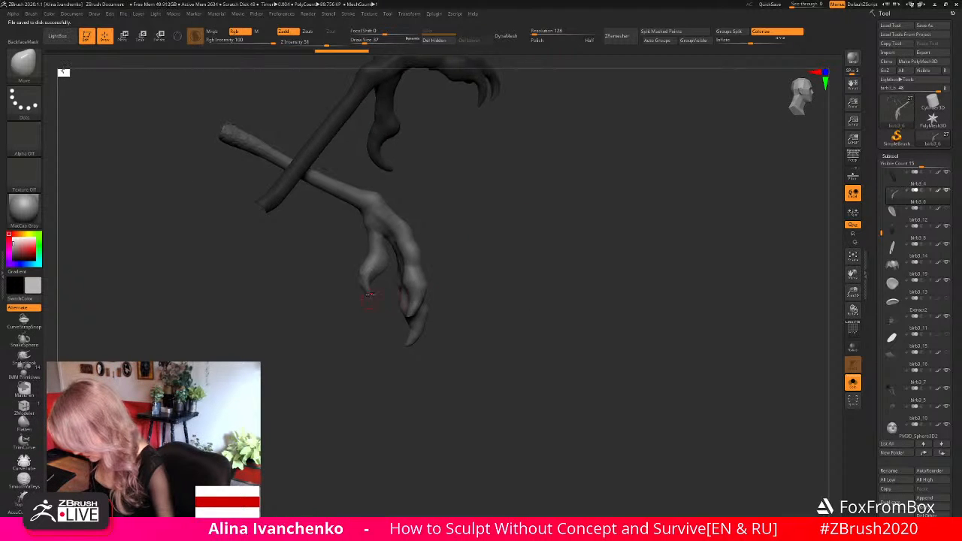
drag(374, 304, 368, 295)
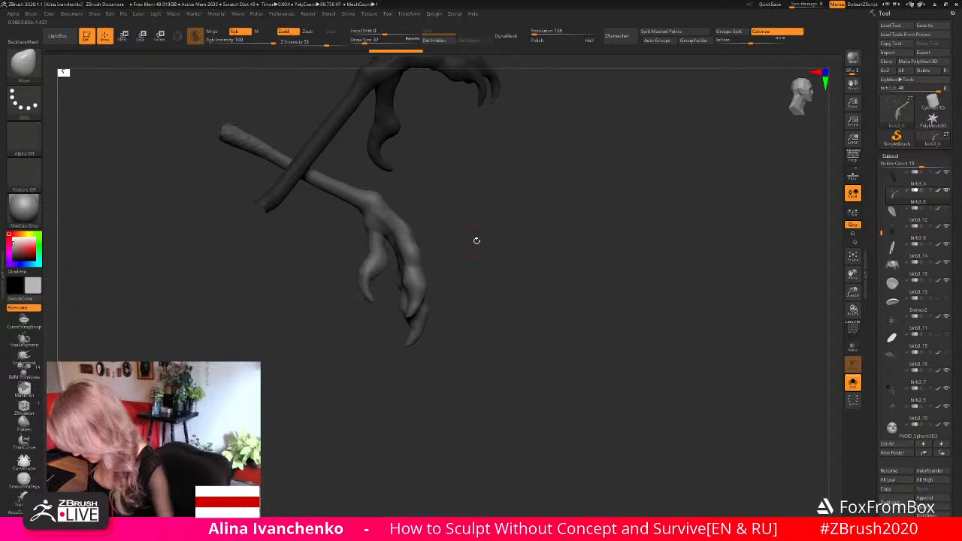
drag(476, 240, 557, 245)
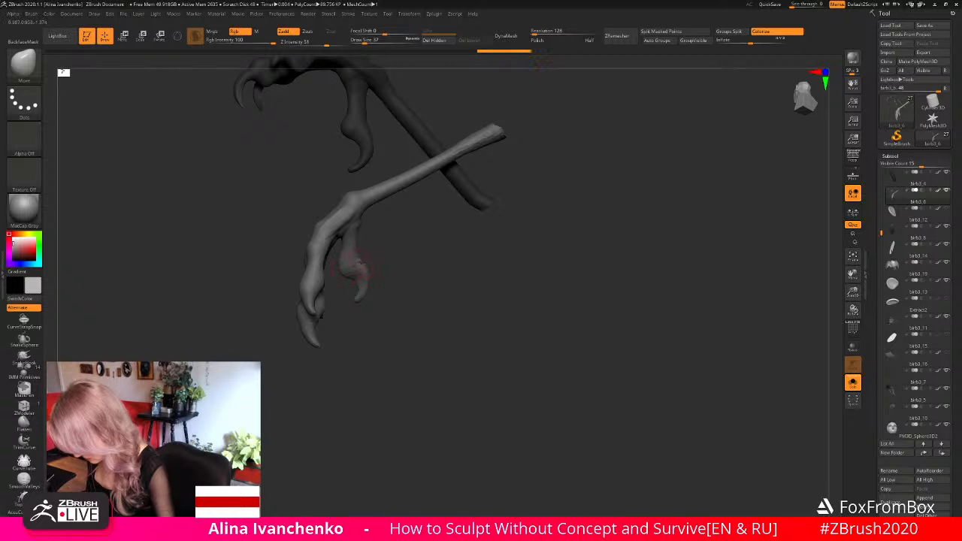
- Smooth the lower foot's back toe and clear the mask from the legs
key(shift)
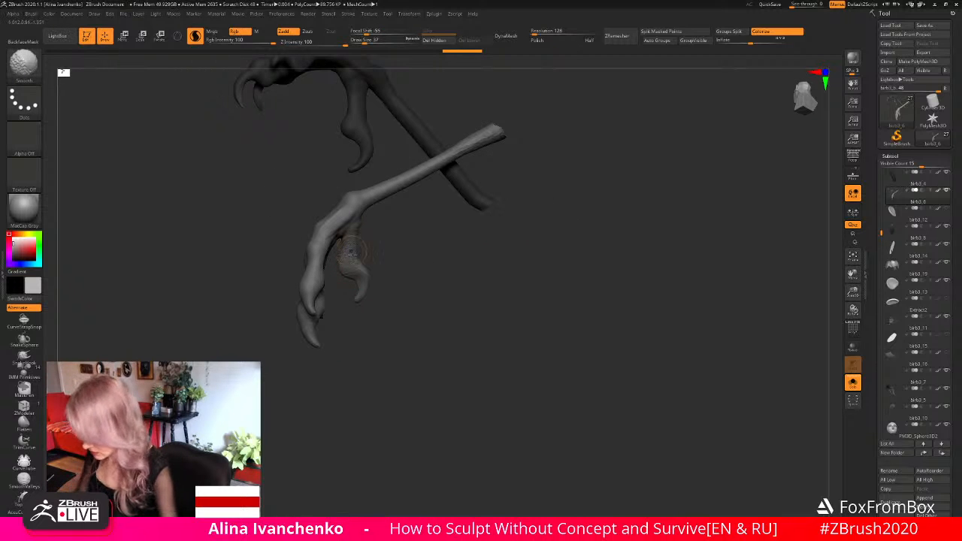
shift+drag(351, 277, 355, 266)
mouse_move(444, 313)
mouse_down()
mouse_move(332, 293)
mouse_move(366, 367)
mouse_up()
key(shift)
mouse_move(388, 346)
mouse_down()
mouse_move(429, 298)
mouse_move(387, 307)
mouse_move(396, 289)
mouse_move(429, 334)
mouse_move(463, 296)
mouse_up()
ctrl+click(424, 283)
- Refine the lower foot's ankle and toe shapes with the Move brush at draw size 37
click(372, 41)
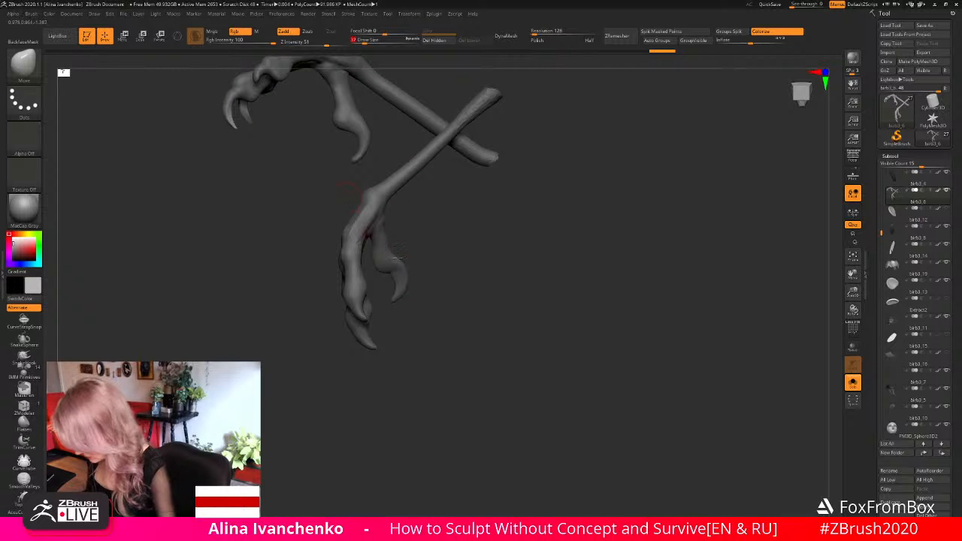
mouse_move(398, 260)
mouse_down()
mouse_move(390, 272)
mouse_move(373, 263)
mouse_up()
drag(464, 226, 371, 213)
mouse_move(436, 248)
mouse_down()
mouse_move(502, 262)
mouse_move(451, 289)
mouse_move(505, 295)
mouse_move(477, 307)
mouse_move(506, 350)
mouse_up()
- Close the open holes at the upper ends of the leg mesh with Close Holes
drag(853, 293, 852, 284)
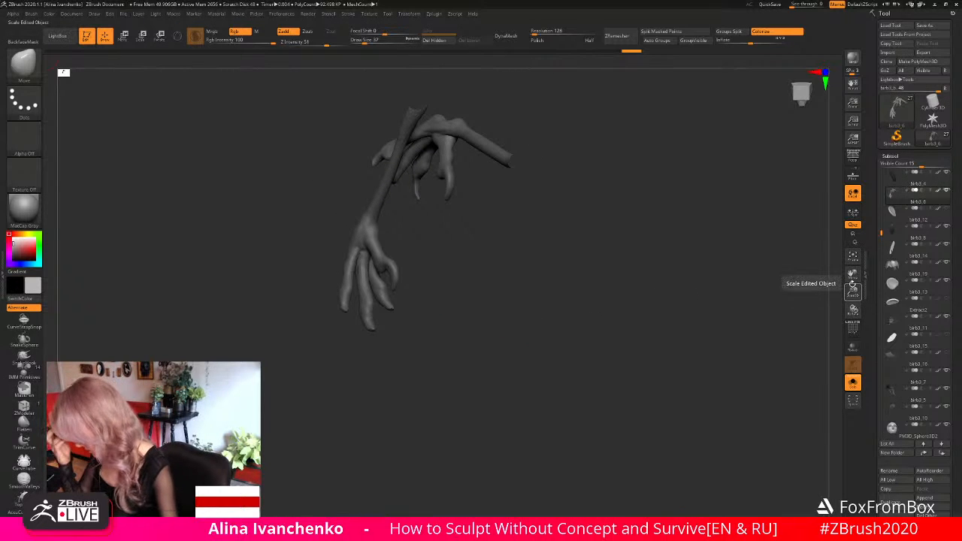
alt+drag(511, 335, 503, 307)
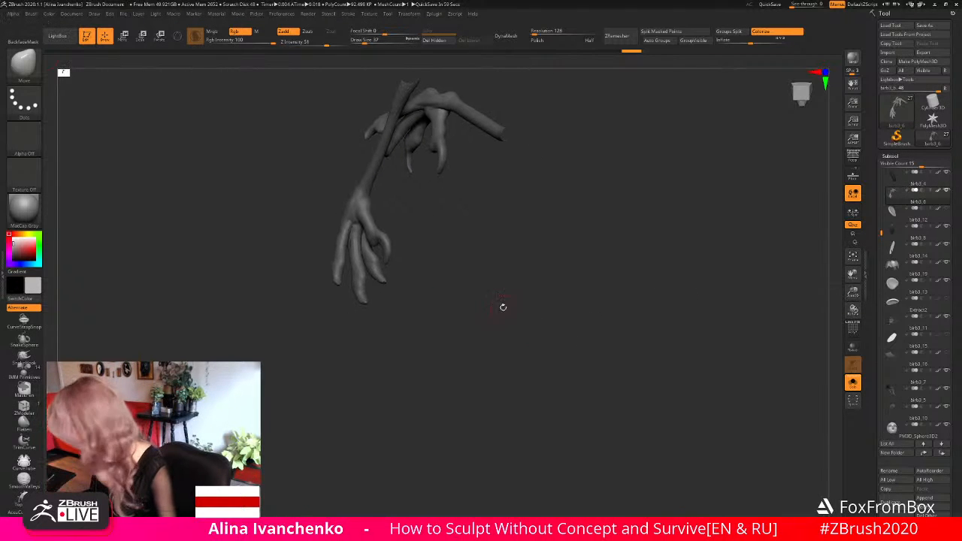
scroll(952, 452, down, 5)
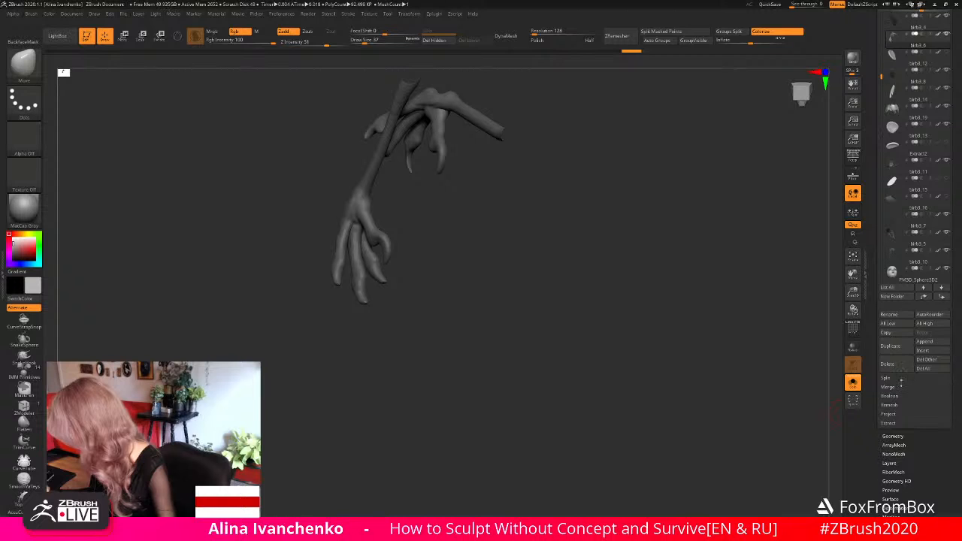
click(906, 436)
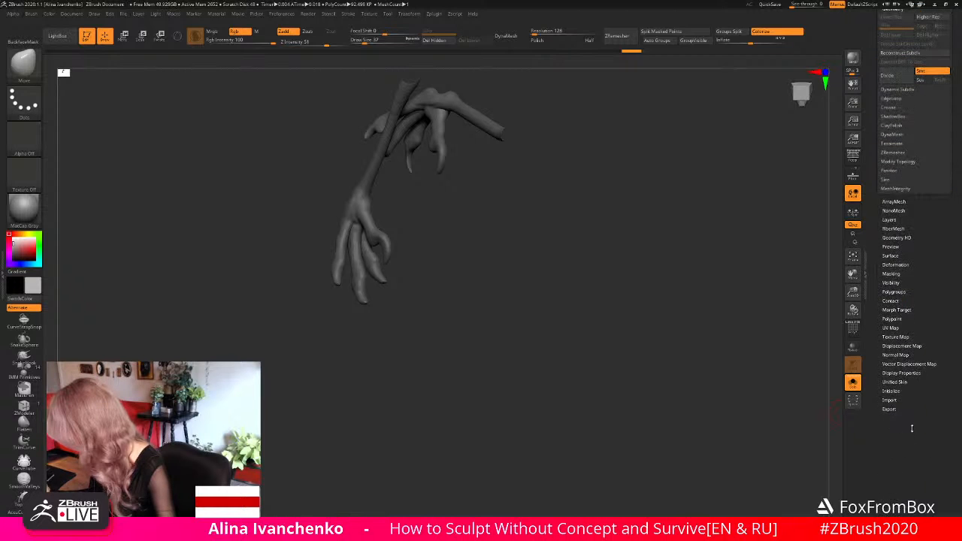
scroll(914, 226, up, 3)
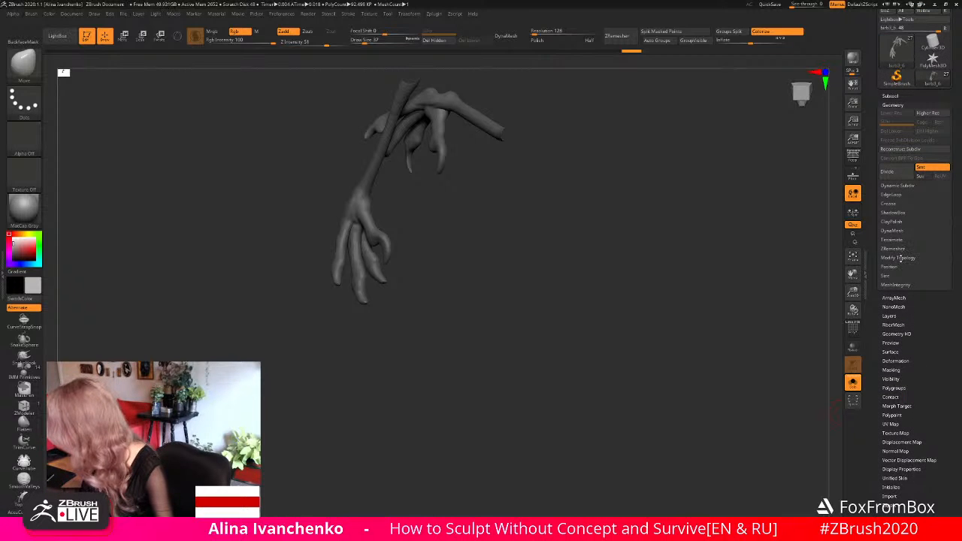
click(910, 258)
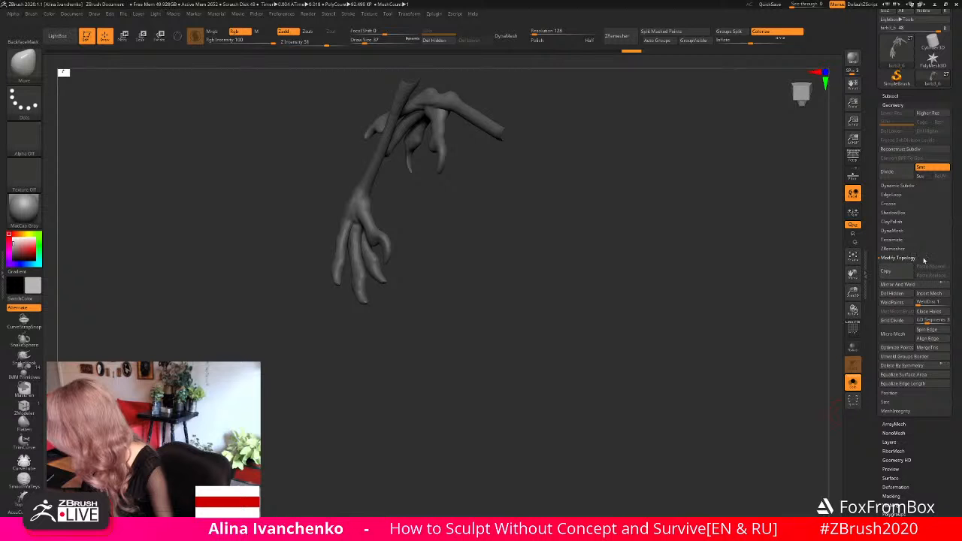
click(940, 314)
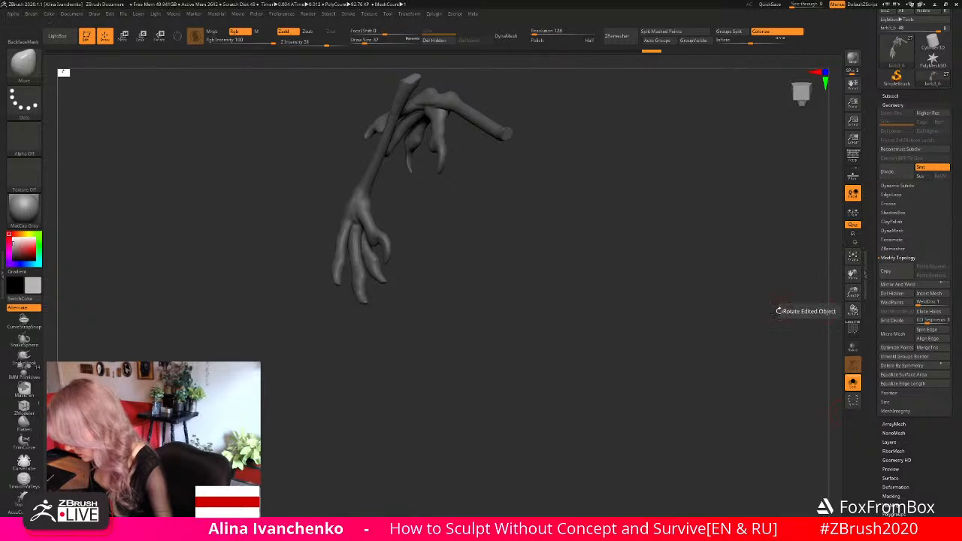
- Check the legs' pose against the full figure and isolate them again
drag(512, 311, 602, 311)
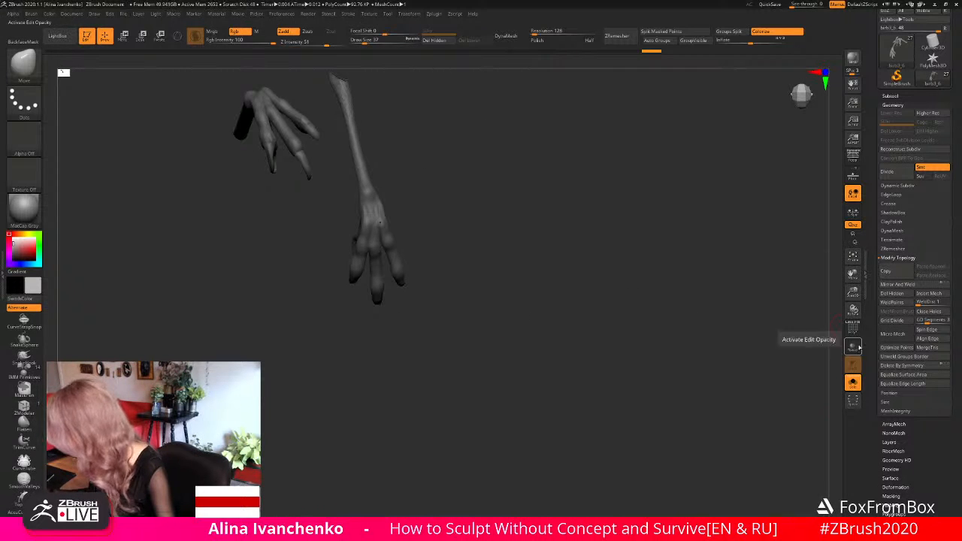
click(852, 381)
drag(541, 303, 656, 280)
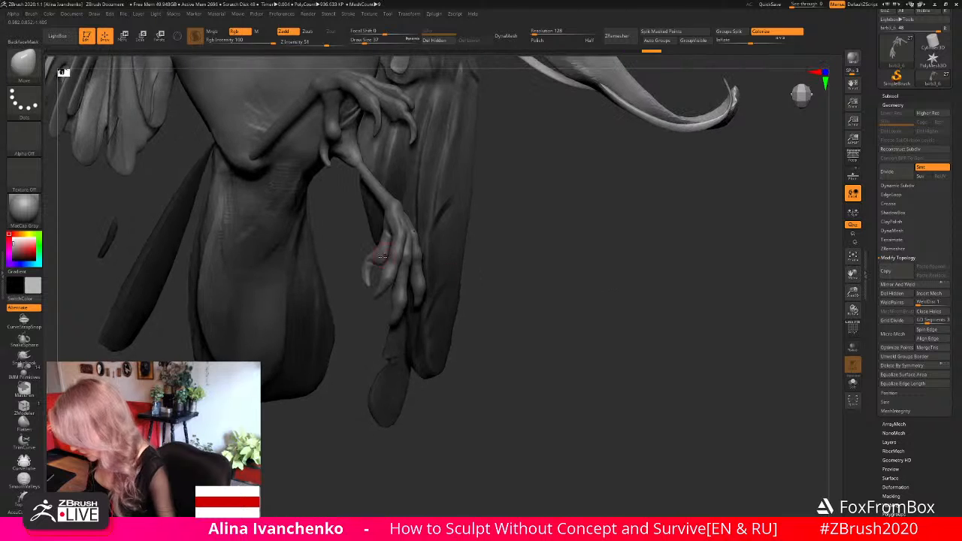
click(852, 383)
- Flatten the claw surfaces on the lower foot's back toe with the Flatten brush
drag(853, 292, 835, 314)
drag(579, 284, 458, 240)
drag(482, 271, 529, 279)
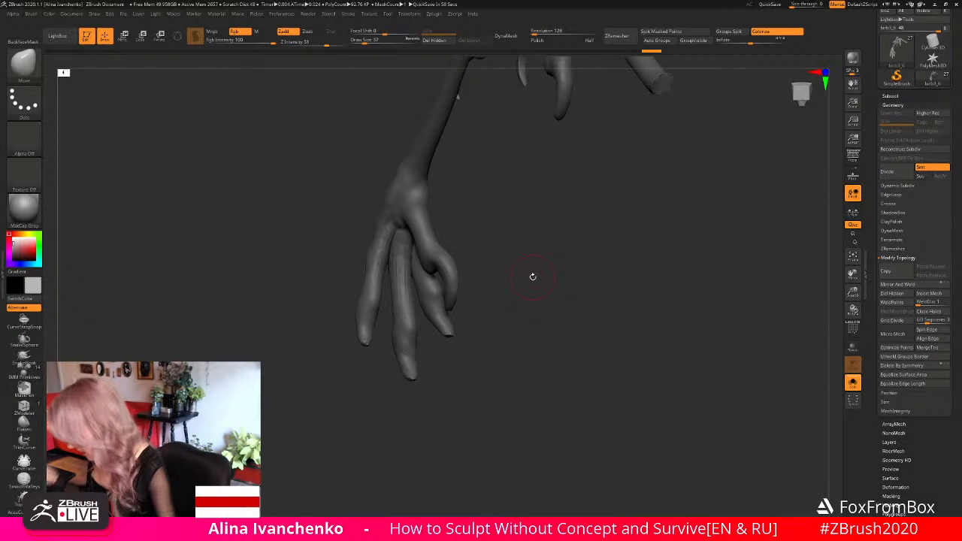
drag(532, 275, 541, 270)
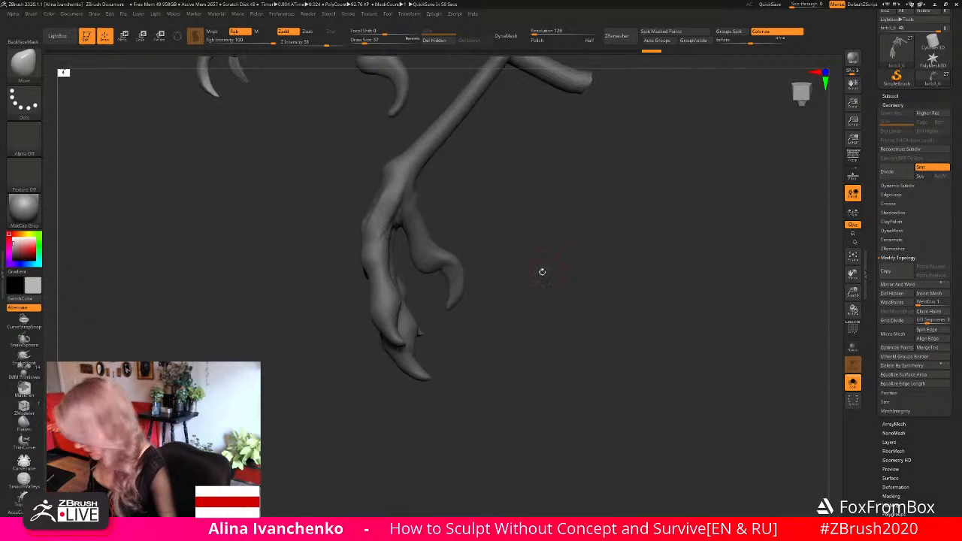
click(23, 420)
drag(456, 287, 446, 301)
drag(545, 283, 656, 279)
drag(441, 279, 443, 298)
drag(427, 346, 458, 345)
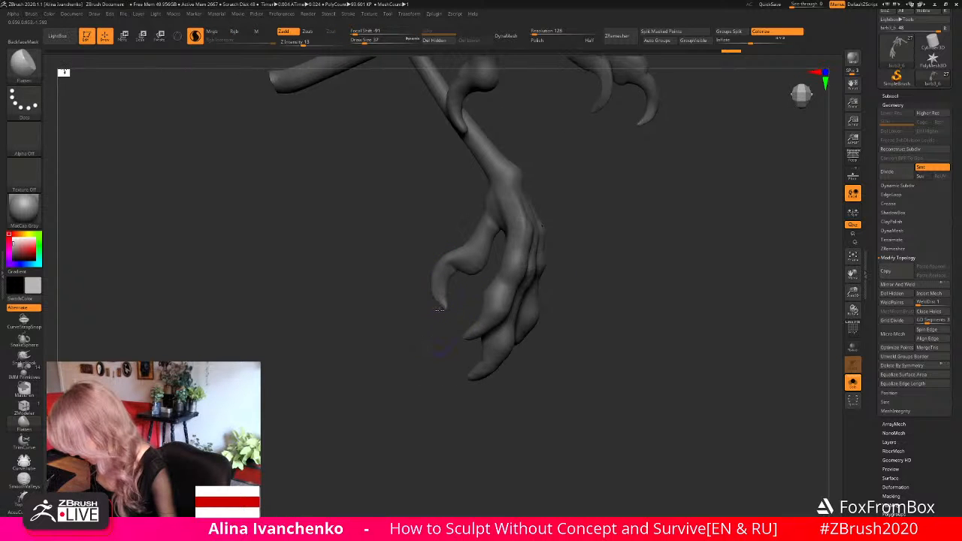
mouse_move(424, 318)
mouse_down()
mouse_move(459, 298)
mouse_move(457, 280)
mouse_move(442, 299)
mouse_move(419, 275)
mouse_move(423, 323)
mouse_up()
ctrl+click(514, 281)
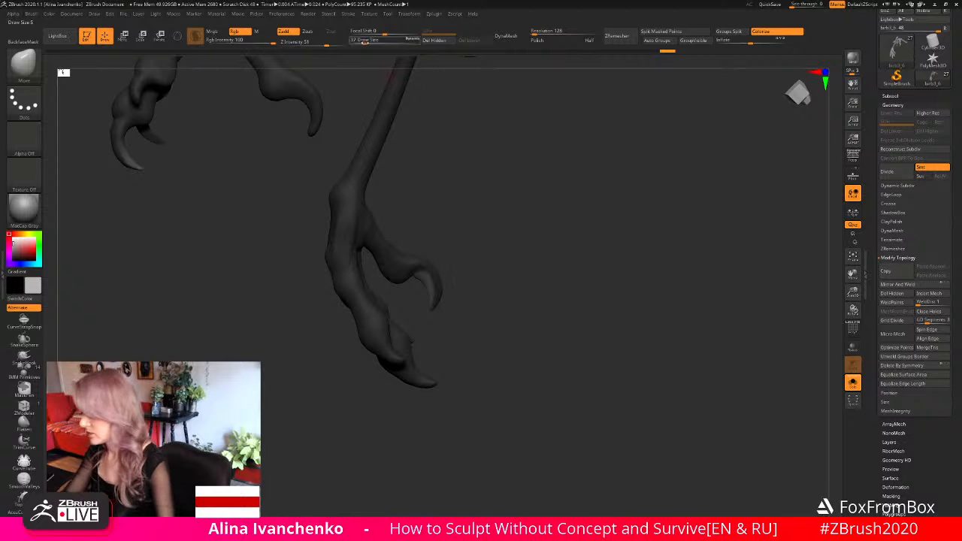
- Adjust the lower foot's back claw with the Move brush at draw size 65 and undo the last edit
click(369, 41)
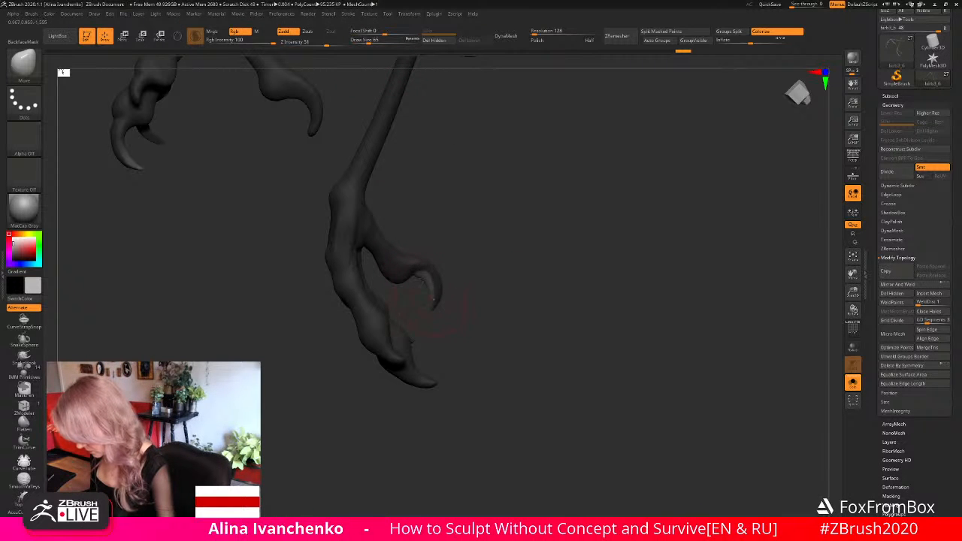
drag(498, 275, 732, 291)
drag(852, 292, 772, 346)
drag(536, 291, 532, 312)
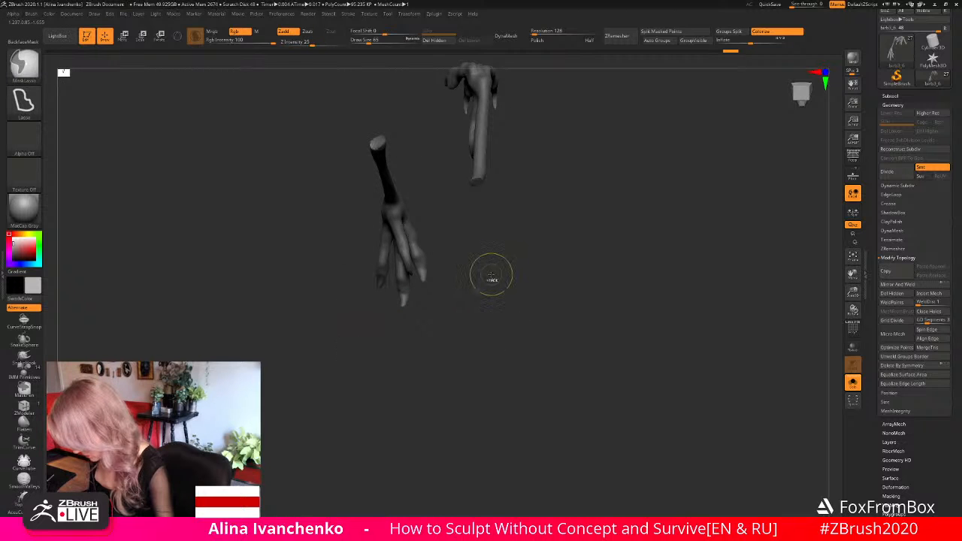
mouse_move(490, 275)
mouse_down()
mouse_move(524, 281)
mouse_move(379, 301)
mouse_move(406, 297)
mouse_move(396, 289)
mouse_move(410, 301)
mouse_move(517, 303)
mouse_move(509, 313)
mouse_up()
key(ctrl+z)
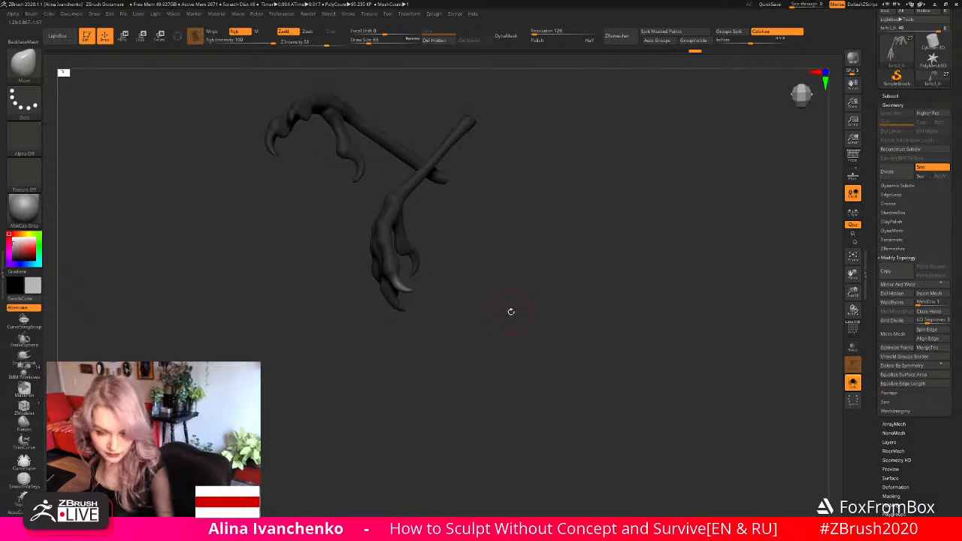
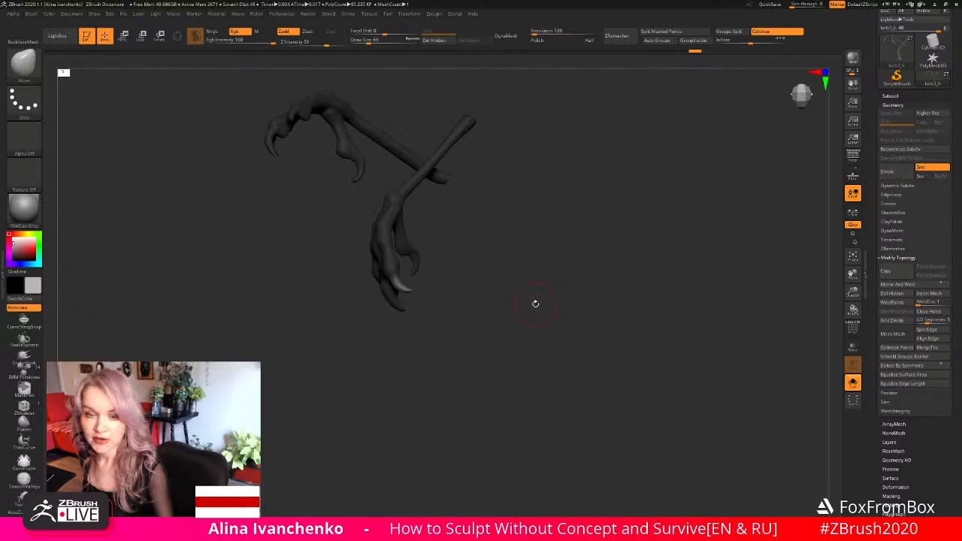
- Review the Undo History and QuickSave settings in the preferences
click(284, 14)
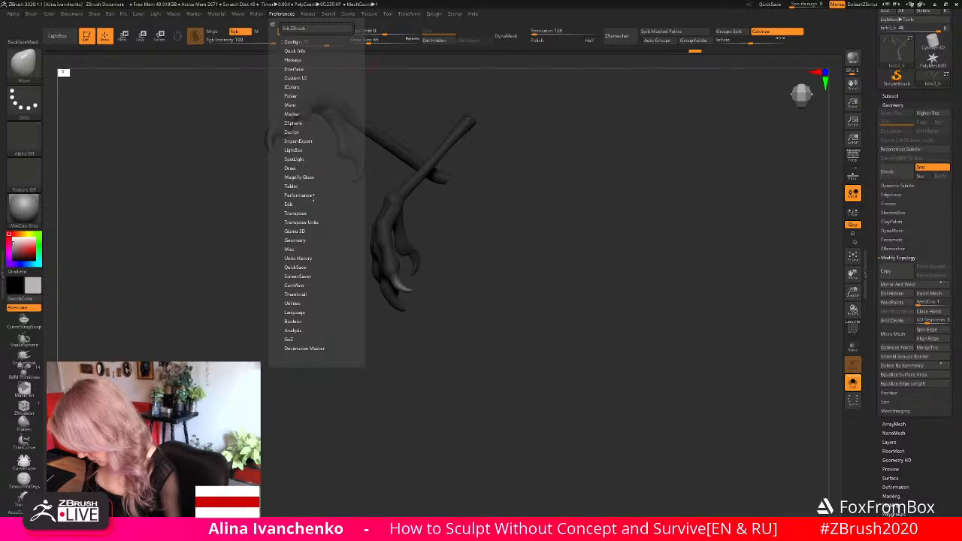
click(307, 240)
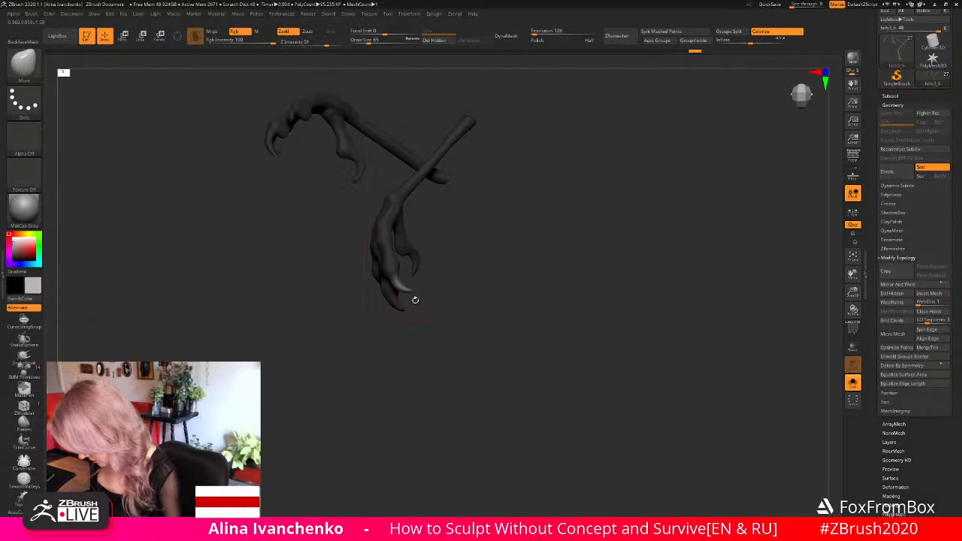
click(284, 14)
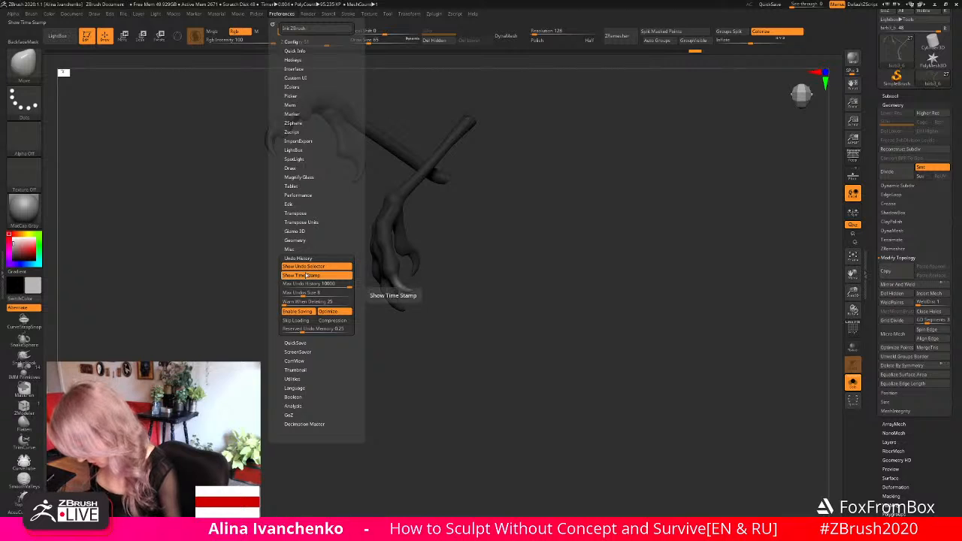
click(302, 342)
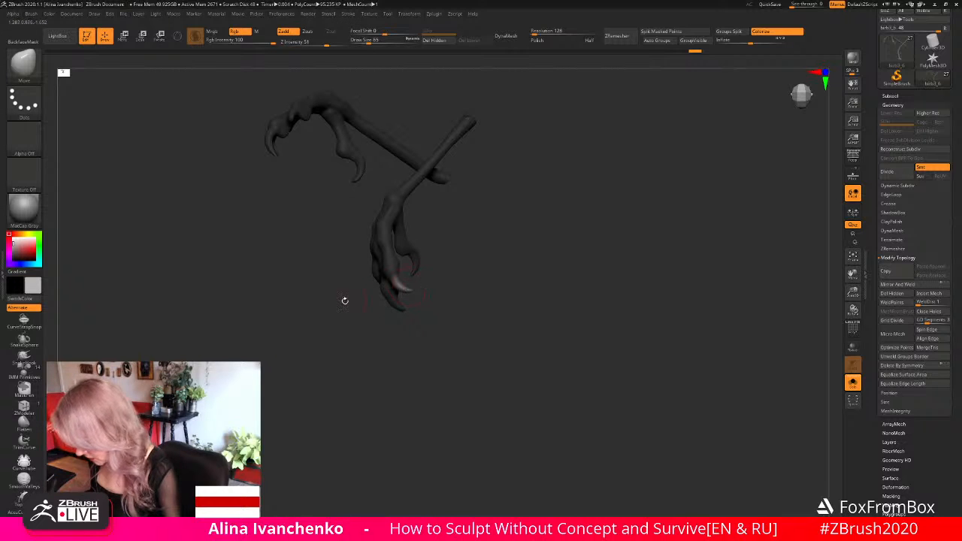
click(285, 13)
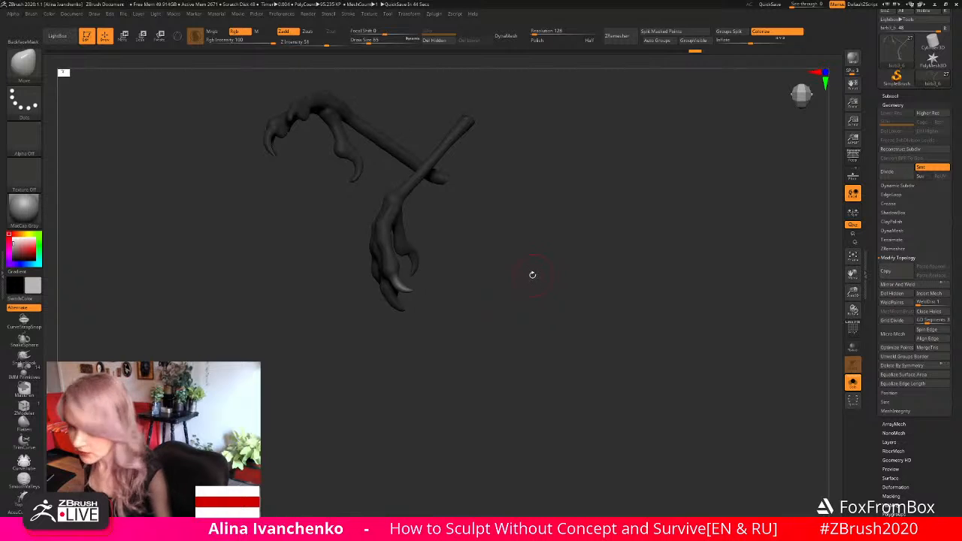
- Examine the isolated legs, toes and claws from several angles
drag(527, 279, 546, 287)
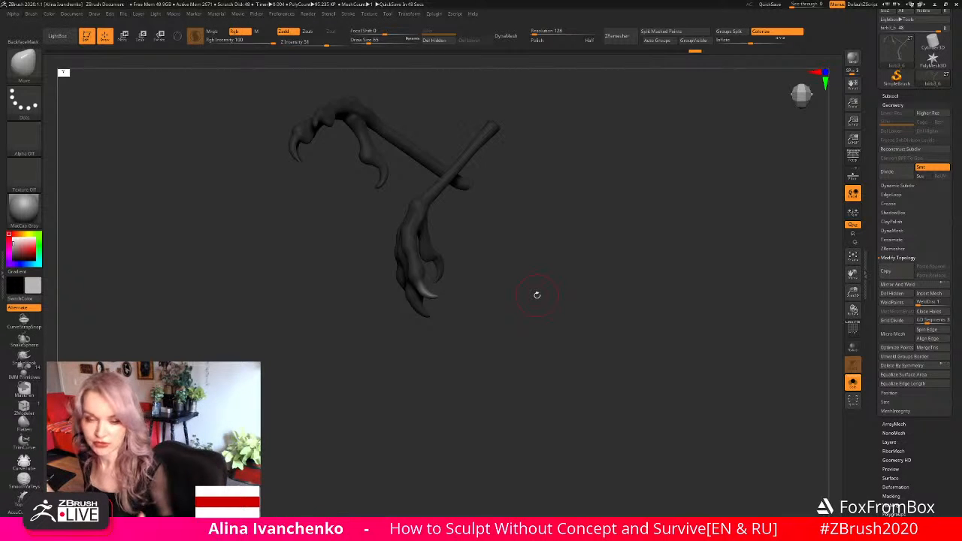
alt+drag(520, 278, 538, 274)
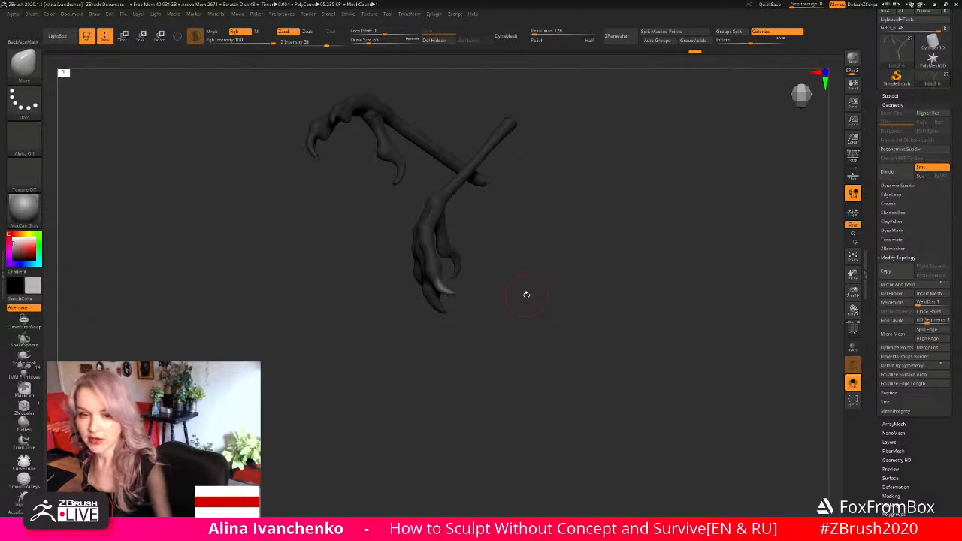
drag(533, 271, 522, 286)
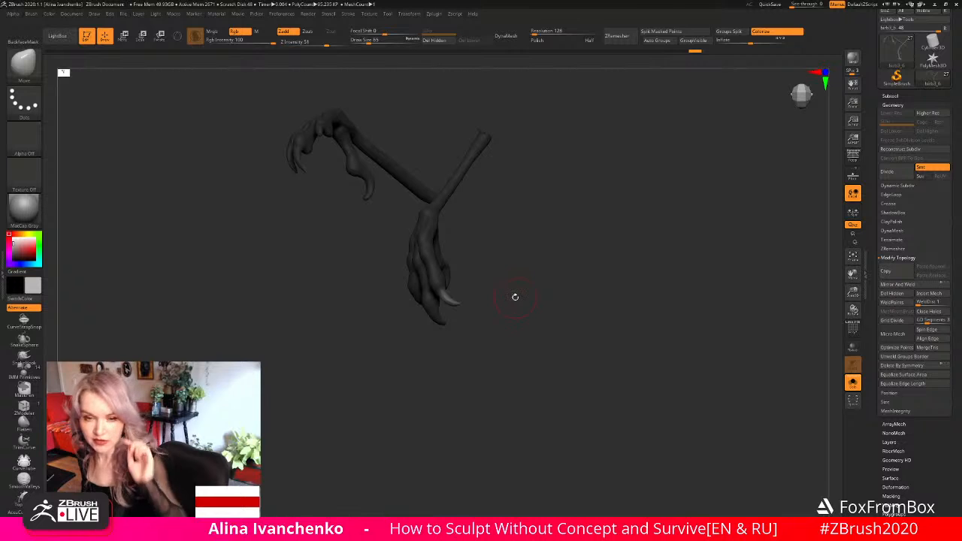
drag(519, 292, 526, 278)
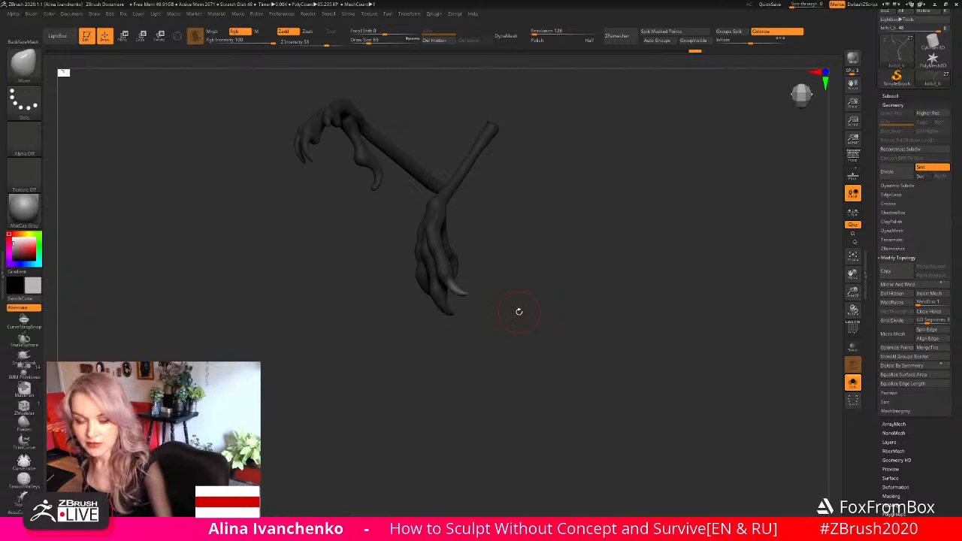
drag(518, 303, 541, 296)
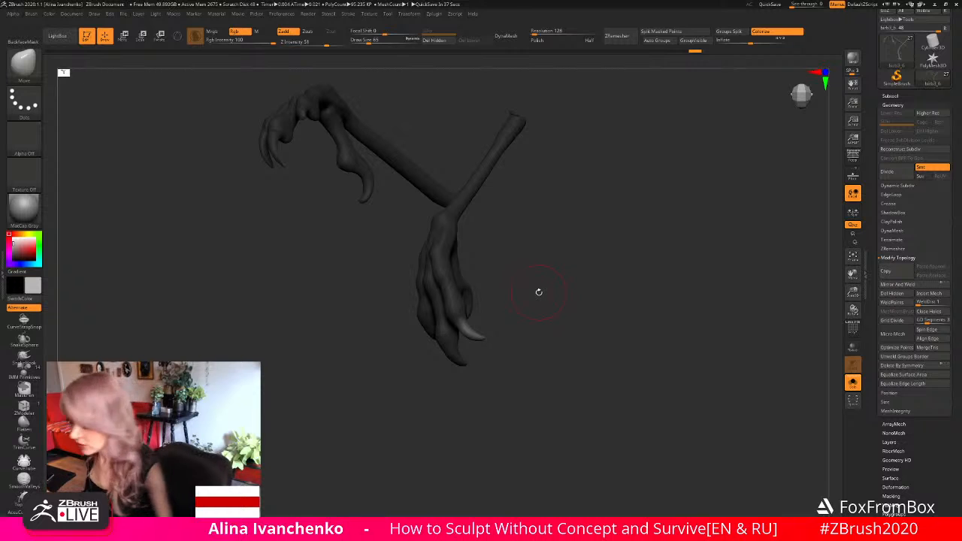
alt+drag(538, 292, 551, 311)
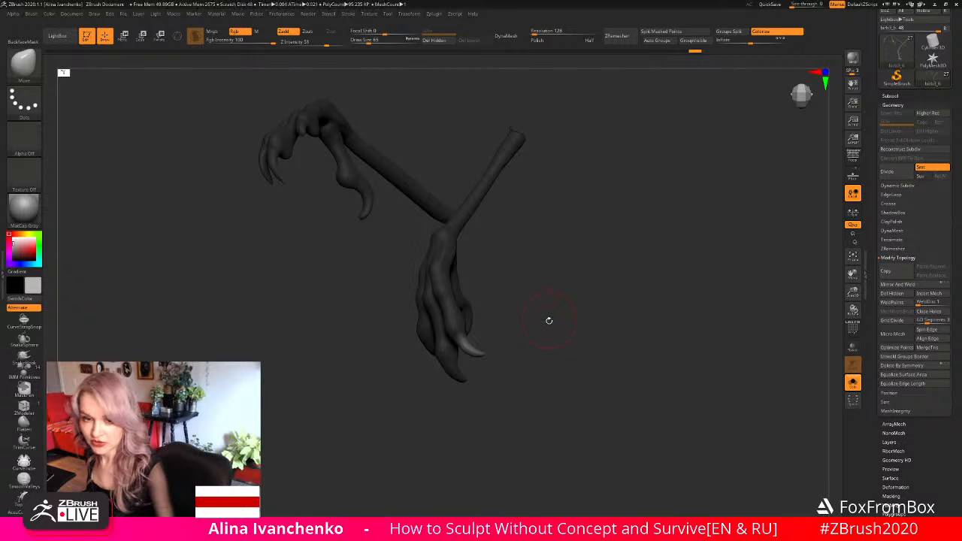
mouse_move(546, 327)
mouse_down()
mouse_move(539, 318)
mouse_move(535, 326)
mouse_up()
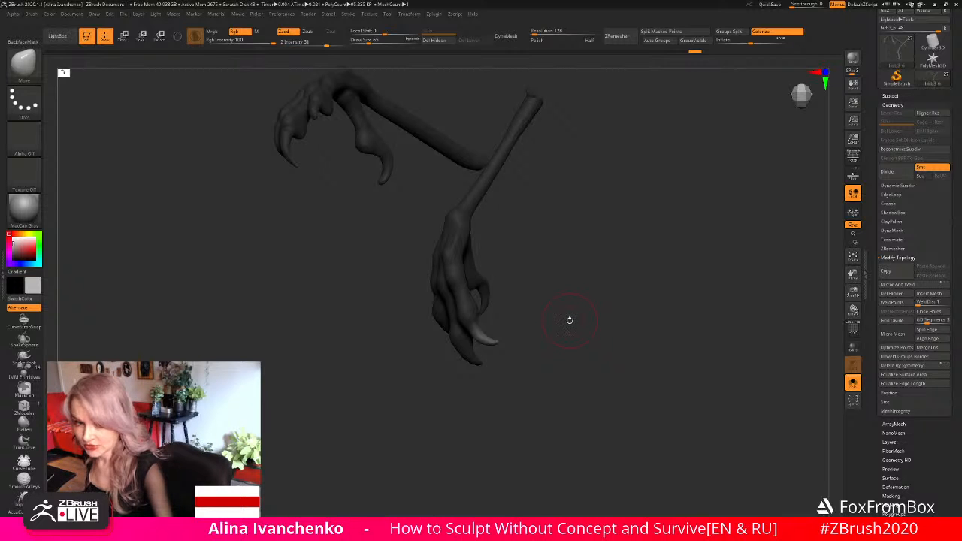
mouse_move(569, 321)
mouse_down()
mouse_move(516, 369)
mouse_move(504, 361)
mouse_move(571, 363)
mouse_move(554, 364)
mouse_move(543, 383)
mouse_up()
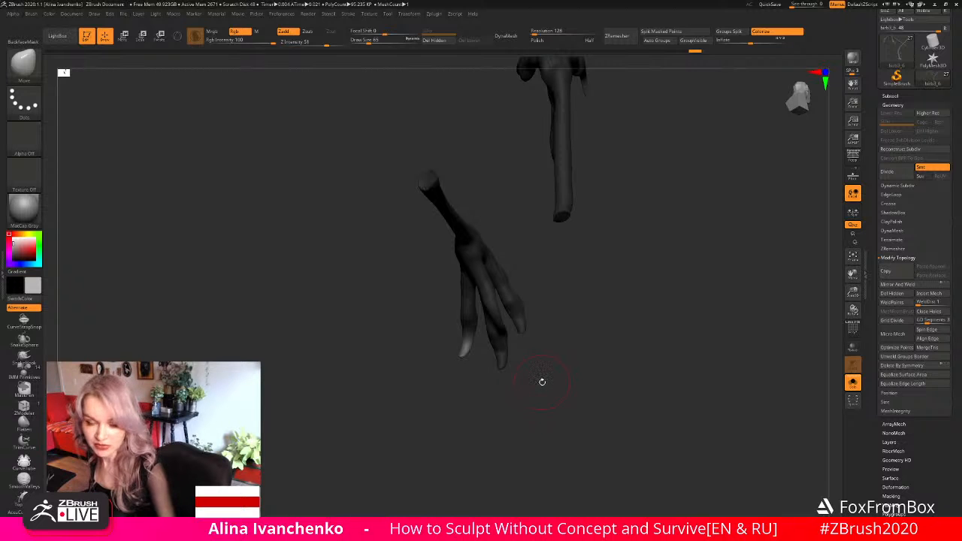
- Adjust the lower foot's outer toe with the Move brush at draw size 65
drag(542, 375, 525, 353)
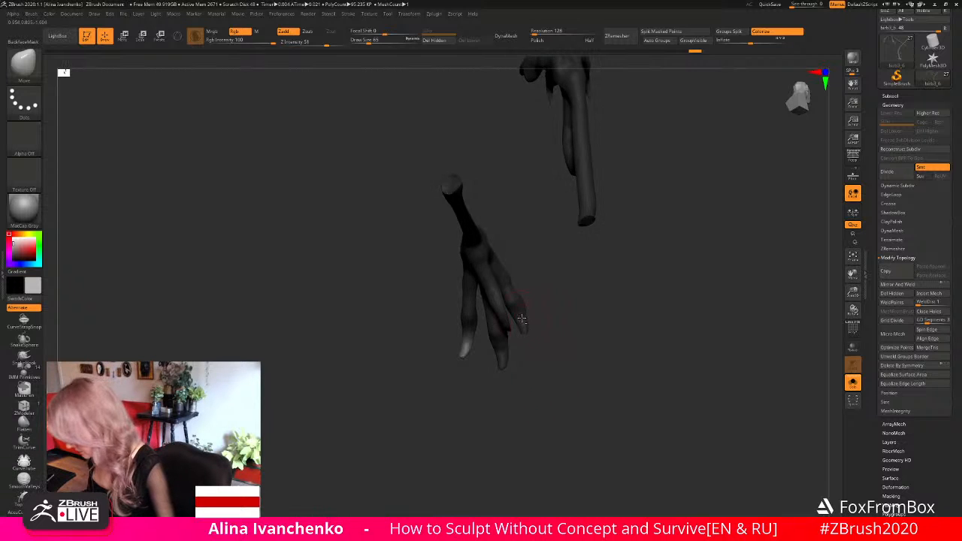
mouse_move(536, 317)
mouse_down()
mouse_move(569, 322)
mouse_move(509, 343)
mouse_move(516, 388)
mouse_move(578, 367)
mouse_move(554, 347)
mouse_move(610, 333)
mouse_move(580, 355)
mouse_up()
key(ctrl)
key(ctrl)
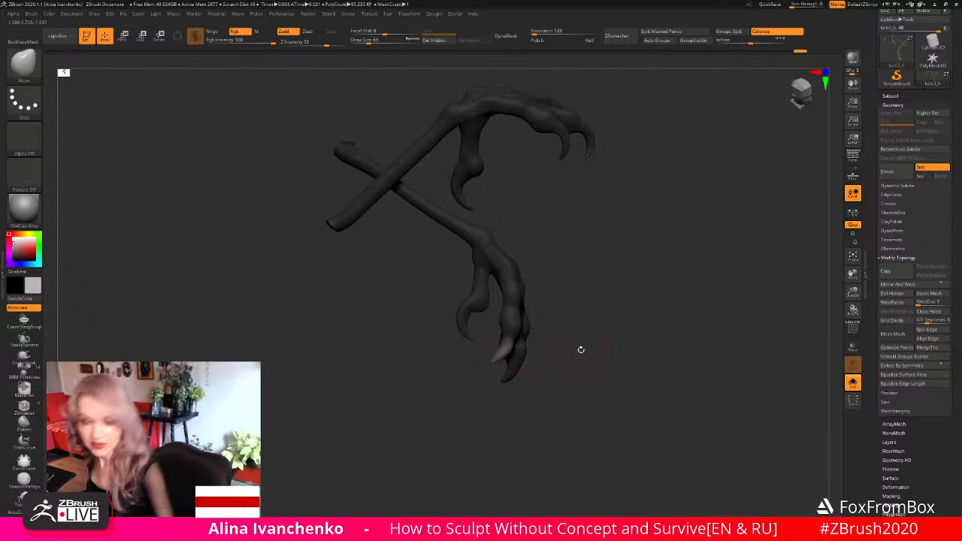
drag(579, 348, 577, 348)
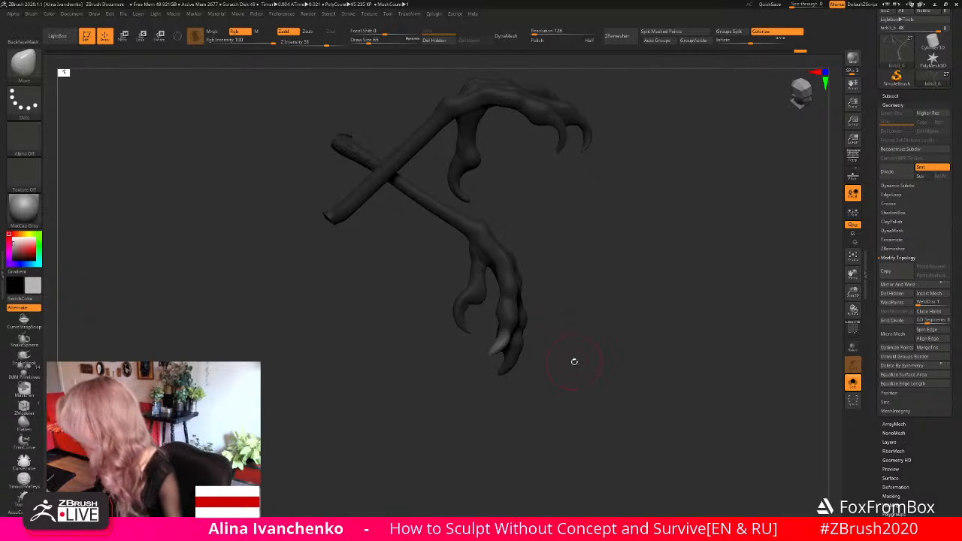
- Show the whole bird-woman figure and check the legs against its silhouette from the side and front
drag(574, 361, 599, 356)
click(854, 383)
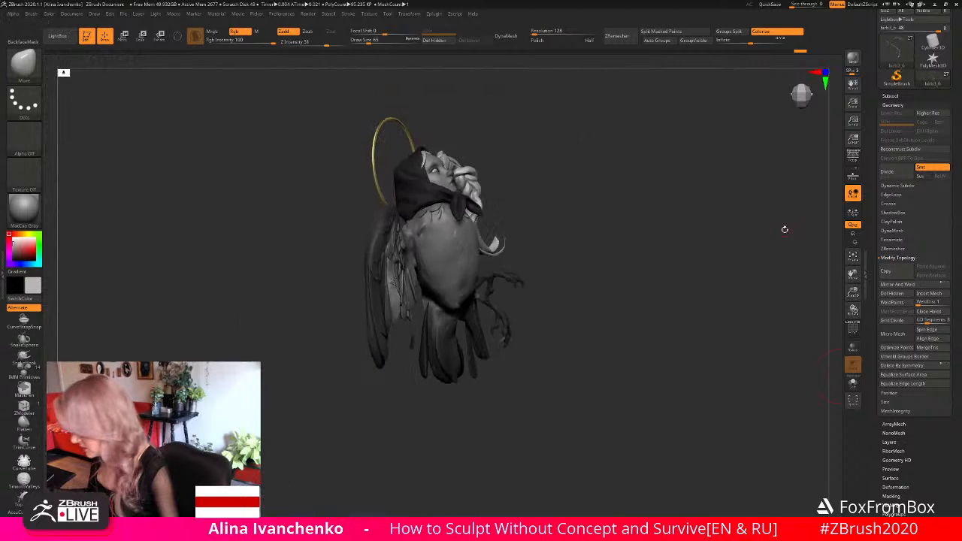
drag(589, 318, 602, 347)
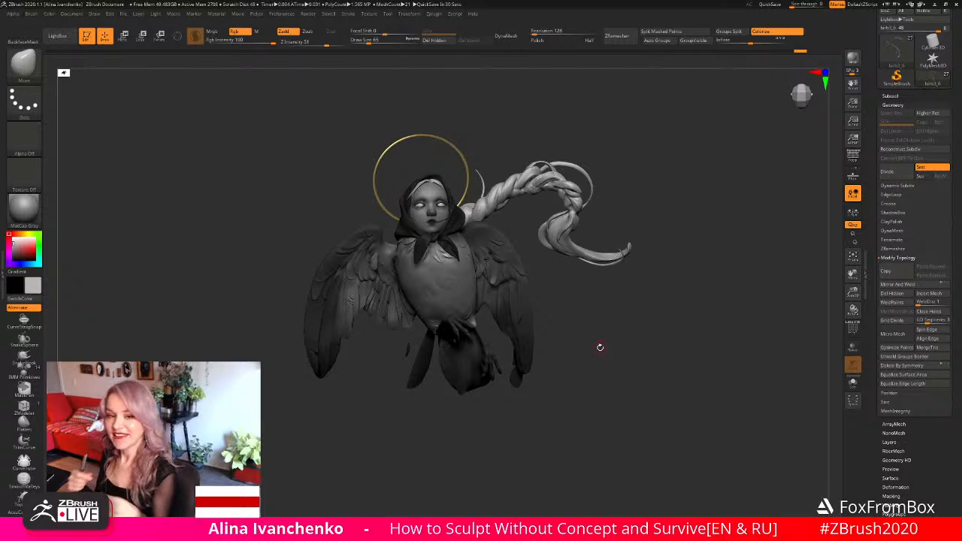
mouse_move(578, 315)
mouse_down()
mouse_move(586, 320)
mouse_move(578, 329)
mouse_up()
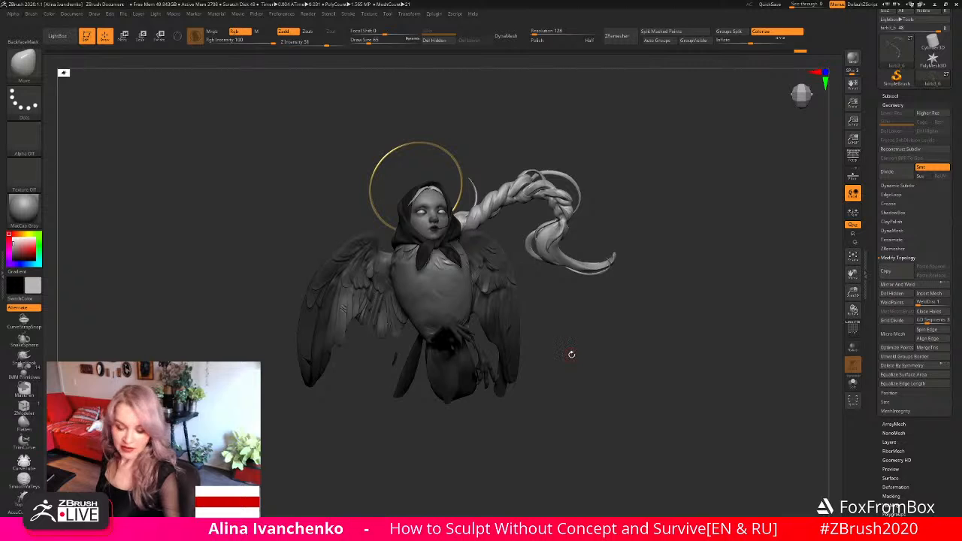
drag(572, 354, 569, 368)
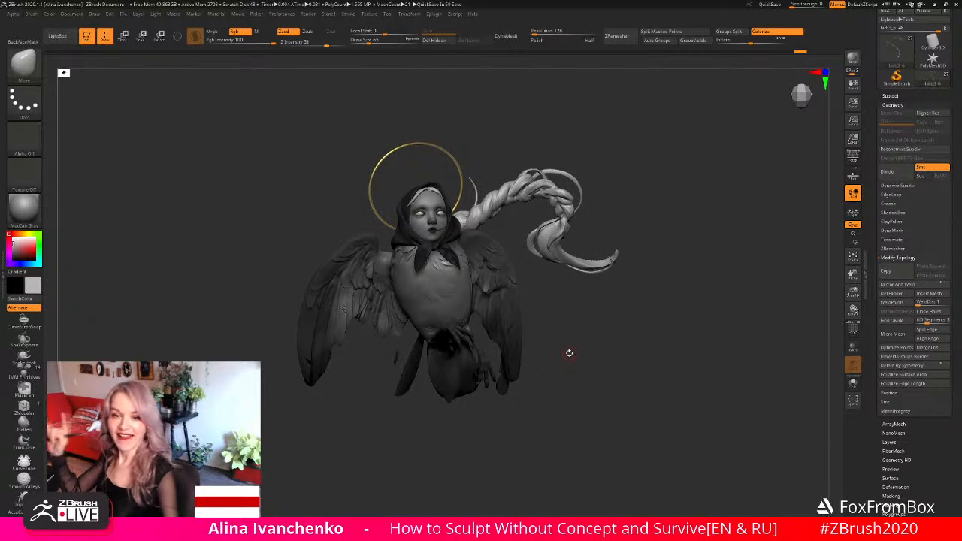
drag(571, 336, 577, 350)
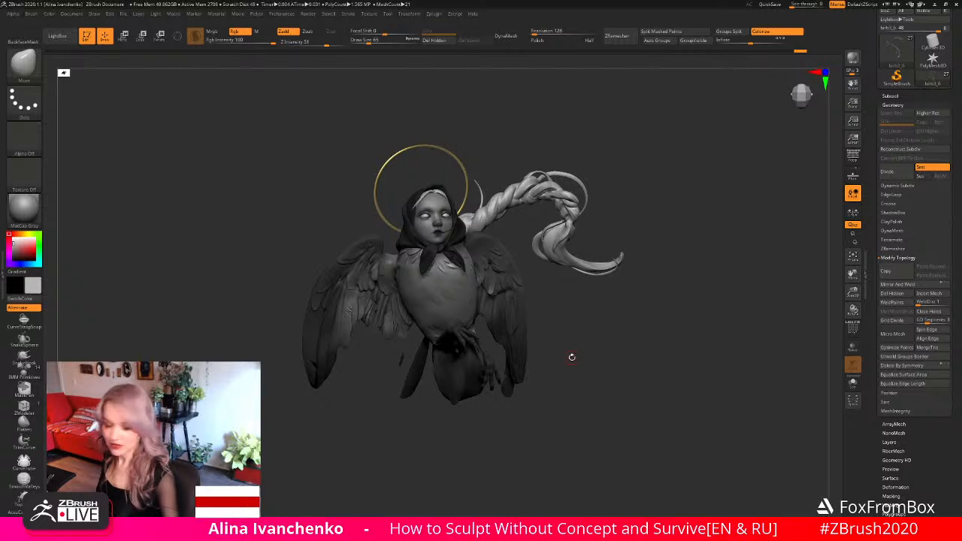
- Flatten the small feather at the inner lower edge of the wing with the Flatten brush at draw size 97
mouse_move(571, 358)
mouse_down()
mouse_move(575, 373)
mouse_move(657, 337)
mouse_move(715, 386)
mouse_move(726, 374)
mouse_up()
mouse_move(364, 438)
alt+mouse_down()
mouse_move(373, 434)
mouse_move(364, 419)
alt+mouse_up()
click(24, 424)
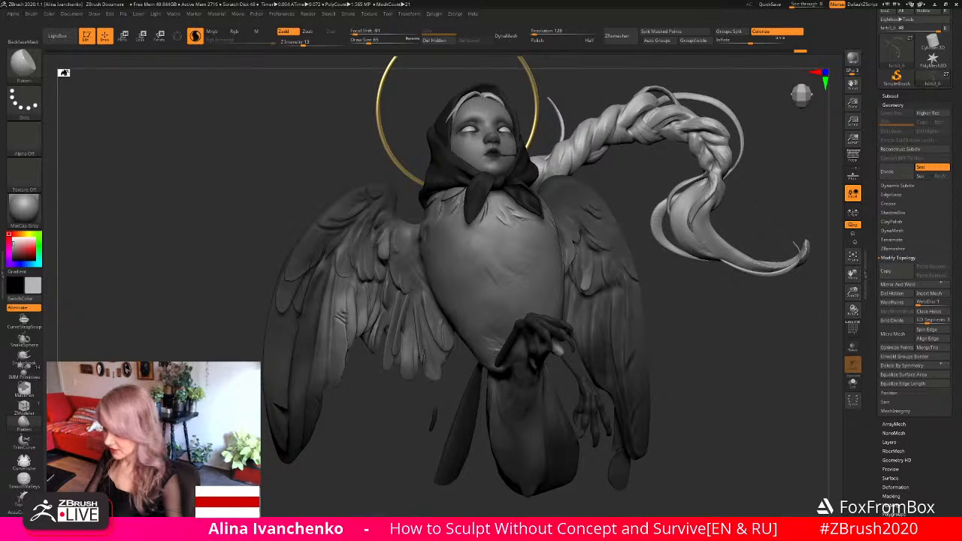
click(371, 43)
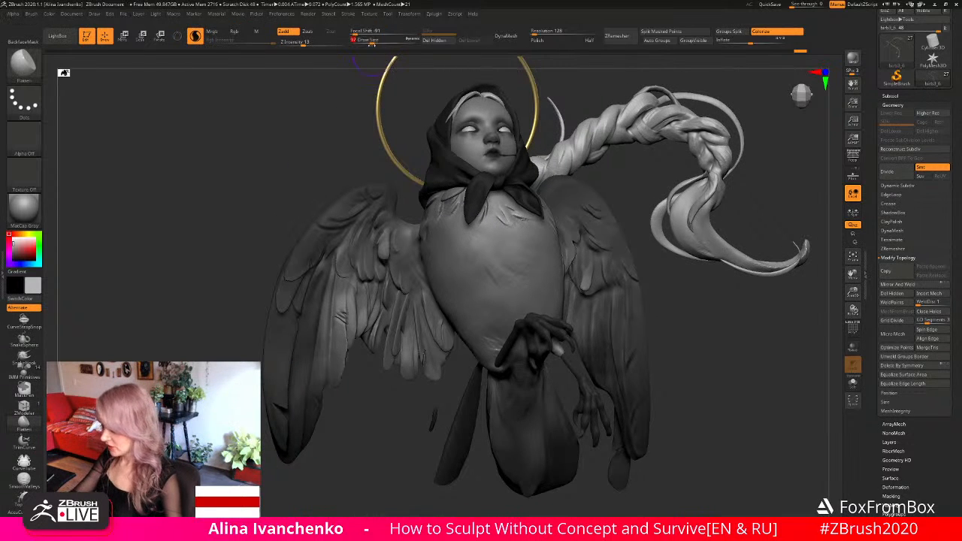
alt+click(406, 366)
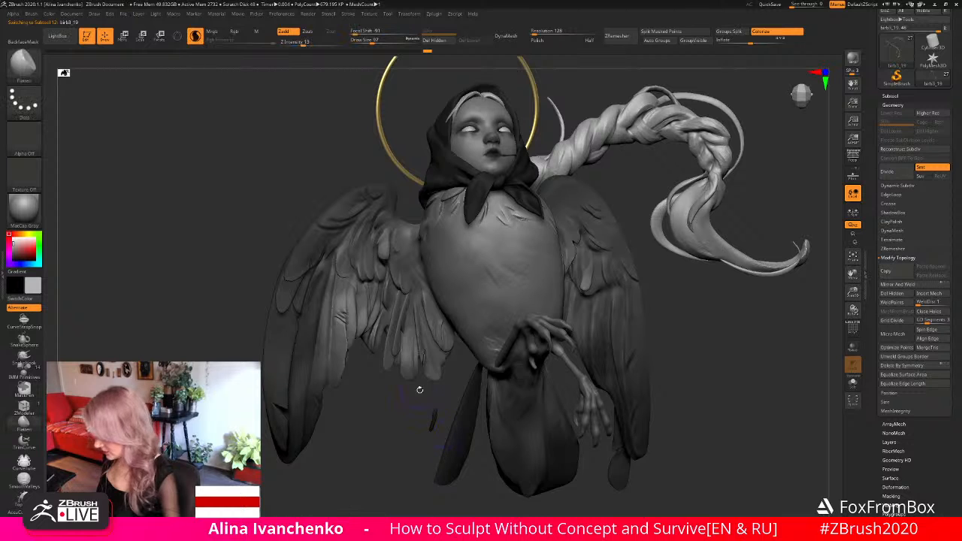
ctrl+drag(418, 388, 386, 456)
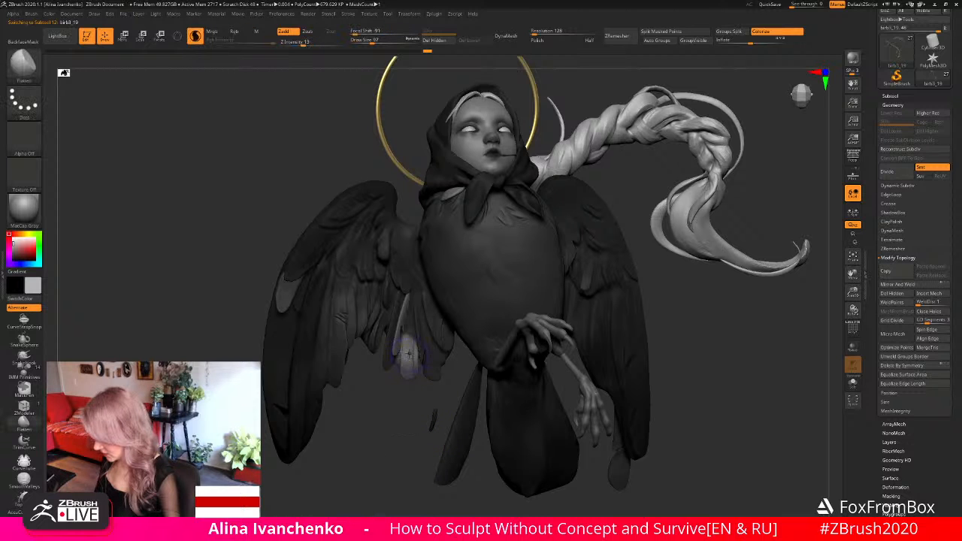
mouse_move(406, 421)
mouse_down()
mouse_move(485, 415)
mouse_move(397, 429)
mouse_move(421, 374)
mouse_move(409, 365)
mouse_up()
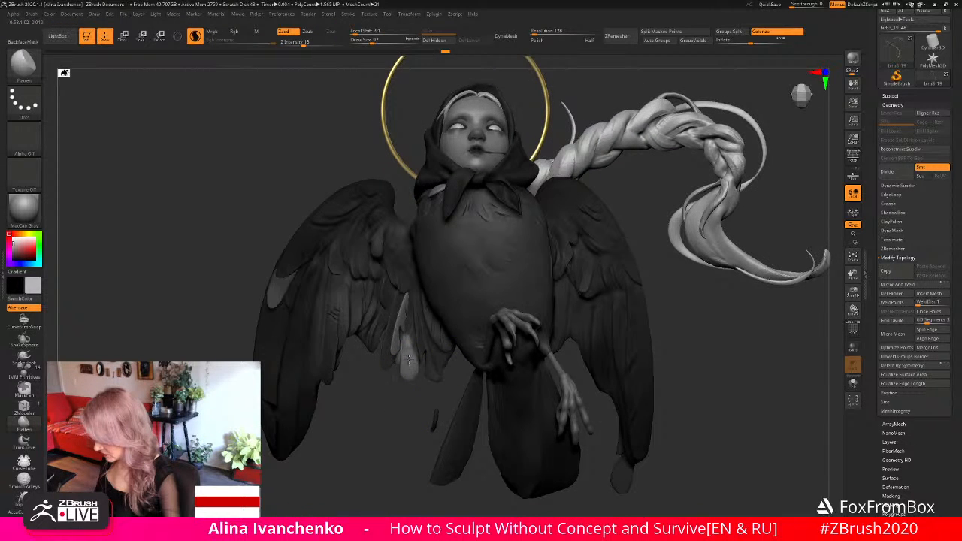
drag(601, 428, 670, 436)
- Make the bird legs the active subtool and isolate them from the rest of the figure
drag(753, 406, 420, 345)
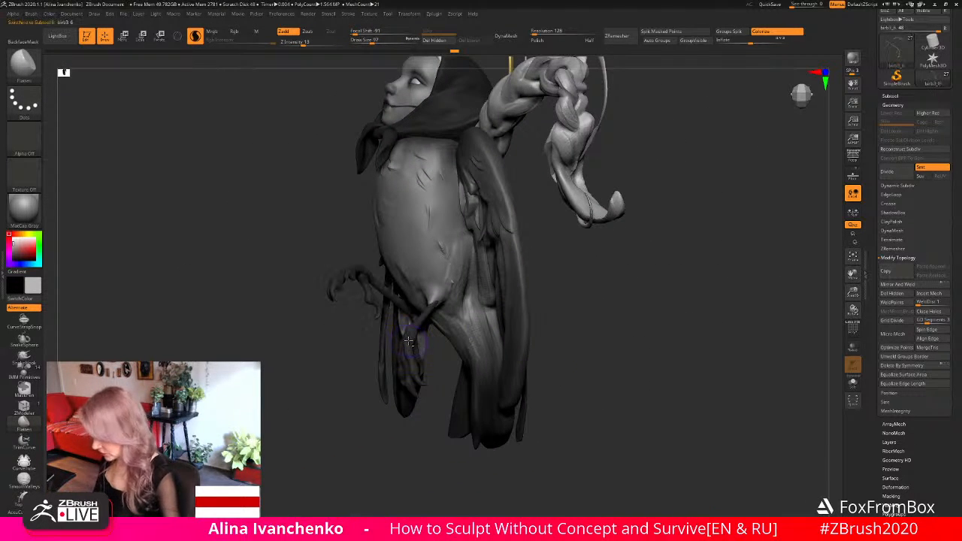
click(853, 382)
drag(853, 291, 850, 342)
mouse_move(601, 308)
alt+mouse_down()
mouse_move(617, 243)
mouse_move(555, 306)
mouse_move(522, 308)
mouse_move(612, 273)
mouse_move(614, 292)
mouse_move(594, 287)
mouse_move(534, 318)
mouse_move(574, 316)
mouse_move(640, 281)
mouse_move(567, 313)
mouse_move(537, 230)
alt+mouse_up()
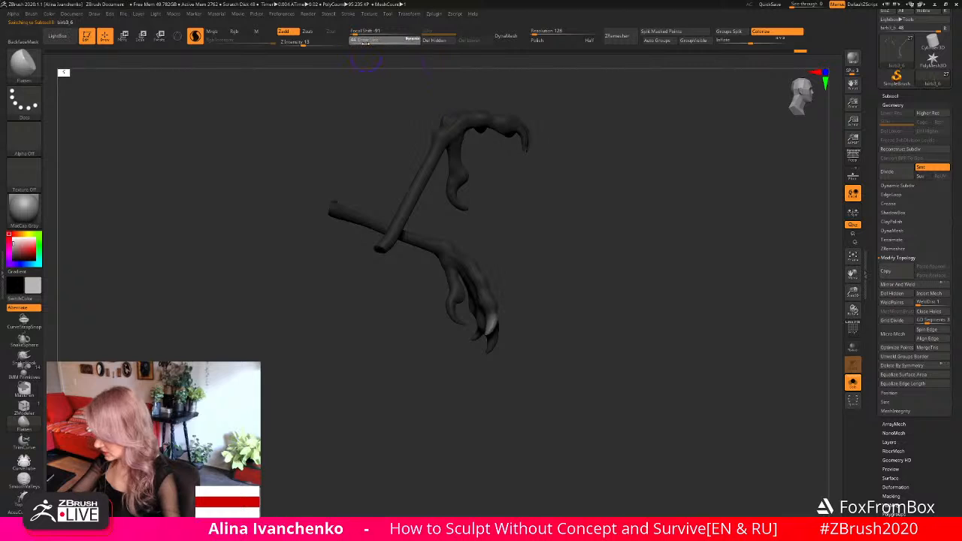
- Reshape the lower foot's toes with the Move brush
mouse_move(493, 314)
mouse_down()
mouse_move(481, 343)
mouse_move(524, 335)
mouse_move(514, 331)
mouse_move(558, 367)
mouse_move(530, 345)
mouse_move(516, 356)
mouse_move(526, 365)
mouse_move(533, 357)
mouse_move(508, 348)
mouse_move(441, 389)
mouse_move(455, 393)
mouse_up()
key(b)
key(m)
key(v)
mouse_move(533, 368)
mouse_down()
mouse_move(492, 369)
mouse_move(490, 387)
mouse_move(520, 373)
mouse_move(511, 354)
mouse_up()
- Build up volume on the lower foot's toes with the ClayBuildup brush at draw size 25 and smooth the strokes
key(b)
key(c)
key(b)
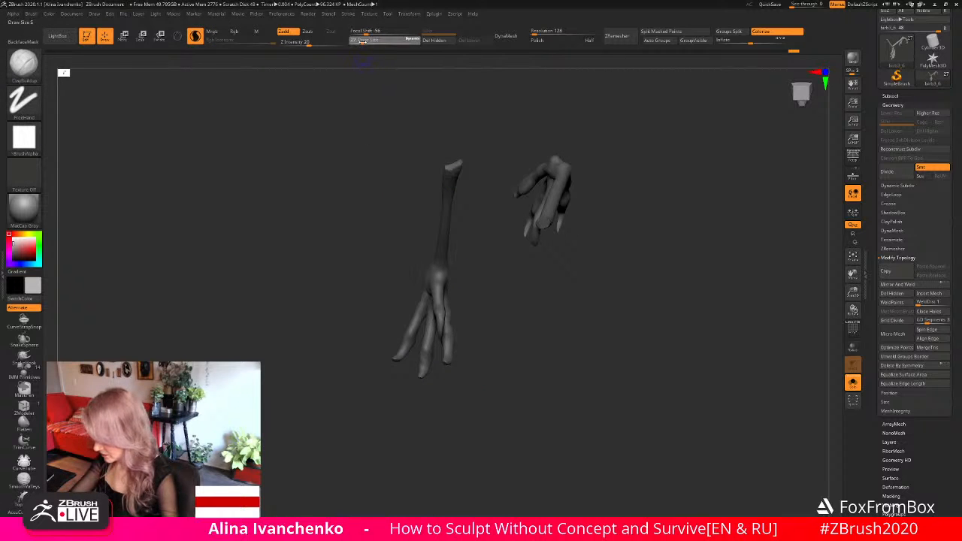
drag(470, 318, 493, 312)
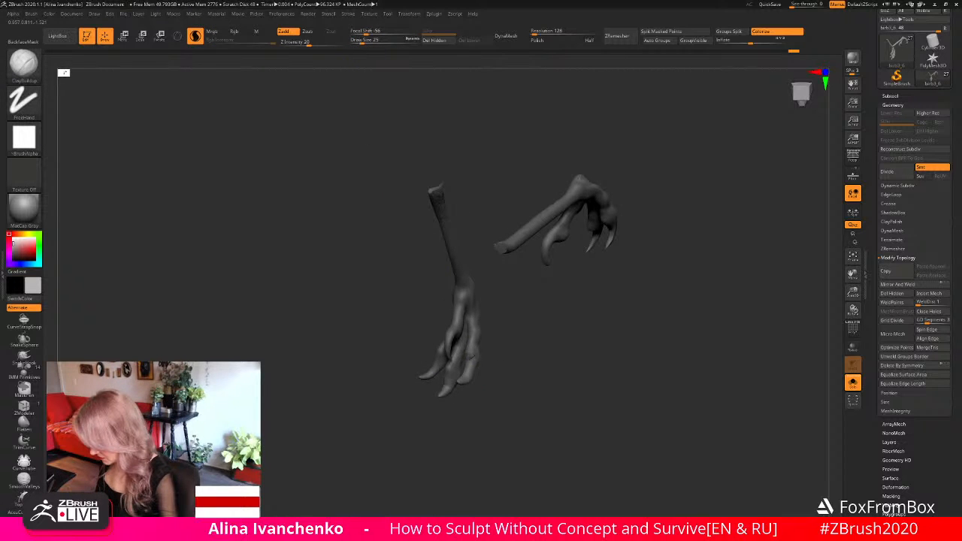
drag(492, 361, 461, 351)
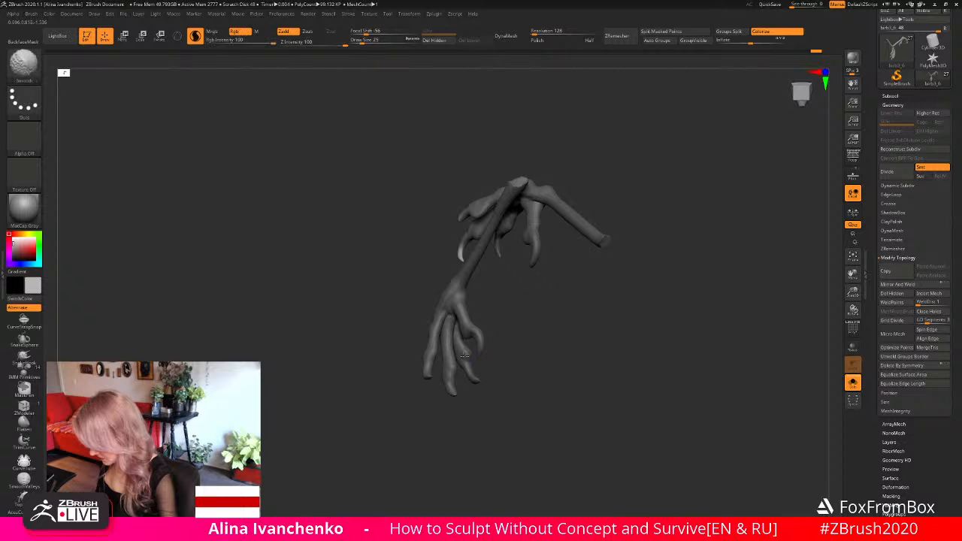
drag(524, 359, 491, 381)
mouse_move(587, 357)
ctrl+mouse_down()
mouse_move(522, 272)
mouse_move(499, 356)
mouse_move(560, 405)
ctrl+mouse_up()
mouse_move(558, 323)
ctrl+mouse_down()
mouse_move(489, 281)
mouse_move(504, 413)
ctrl+mouse_up()
mouse_move(531, 422)
mouse_down()
mouse_move(519, 422)
mouse_move(534, 419)
mouse_up()
- Refine the curve of the lower foot's toes and claws with the Move brush from side and back views
key(b)
key(m)
key(v)
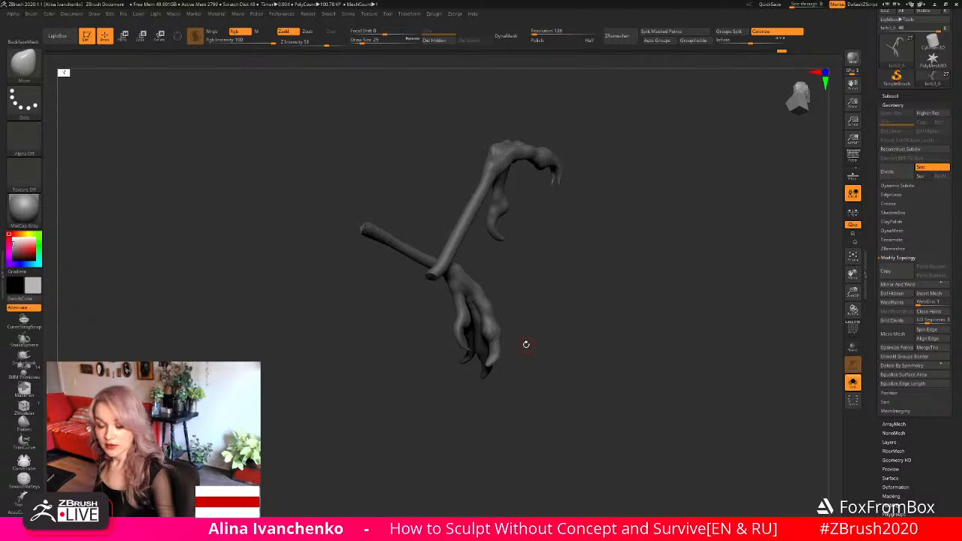
drag(554, 338, 539, 356)
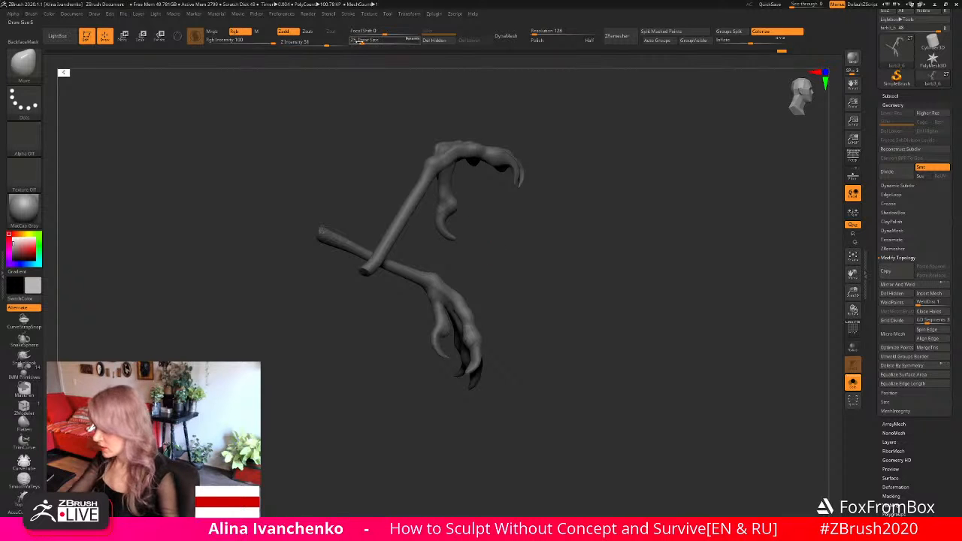
drag(466, 272, 510, 373)
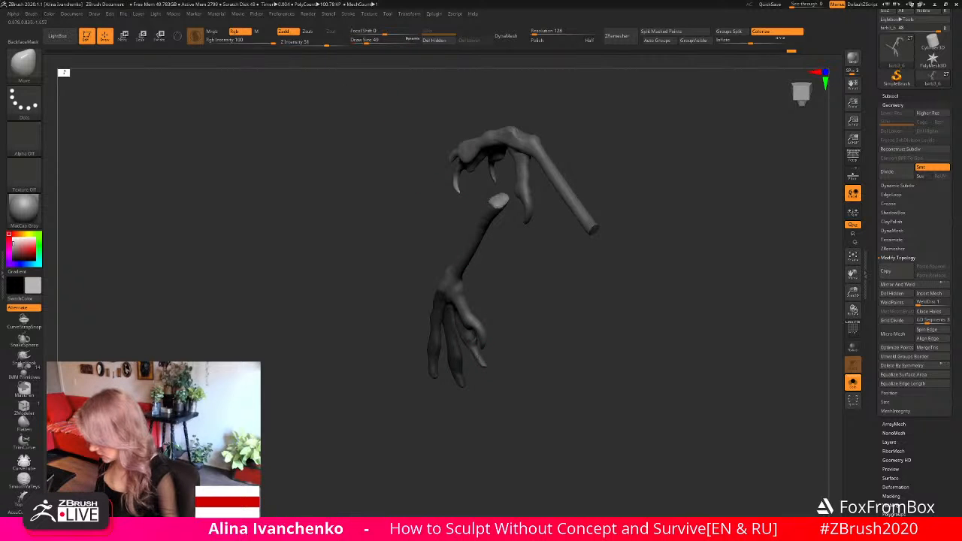
- Flatten the planes of the lower foot's claws with the Flatten brush at draw size 33
mouse_move(509, 348)
mouse_down()
mouse_move(494, 397)
mouse_move(533, 369)
mouse_move(509, 365)
mouse_move(518, 342)
mouse_move(536, 339)
mouse_move(500, 374)
mouse_move(486, 354)
mouse_move(457, 392)
mouse_move(440, 394)
mouse_move(451, 388)
mouse_move(450, 398)
mouse_up()
click(28, 423)
click(363, 40)
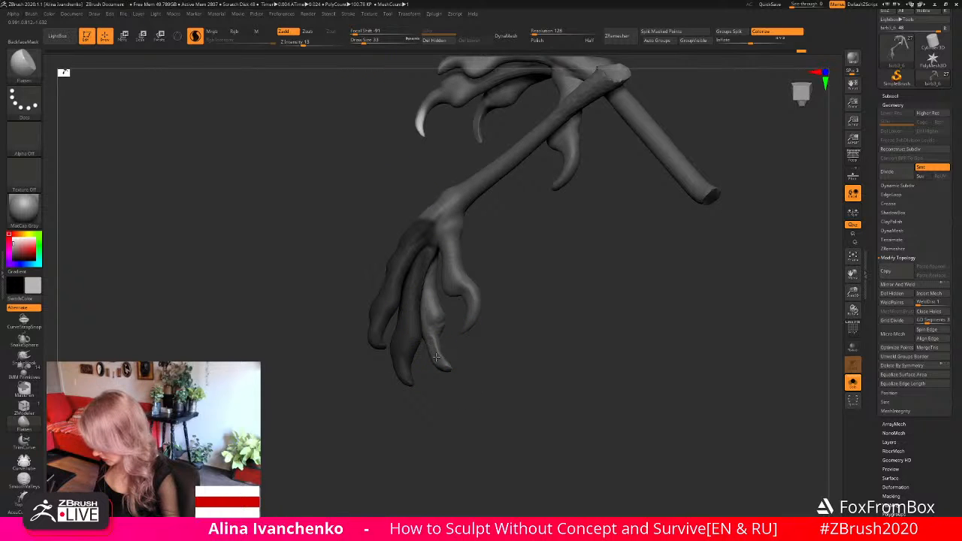
shift+drag(436, 358, 434, 340)
mouse_move(491, 378)
mouse_down()
mouse_move(472, 399)
mouse_move(467, 380)
mouse_move(489, 384)
mouse_move(490, 369)
mouse_move(477, 373)
mouse_move(489, 368)
mouse_up()
- Carve the crease where the claws meet the lower foot's toes with the DamStandard brush and smooth it
key(b)
key(d)
key(s)
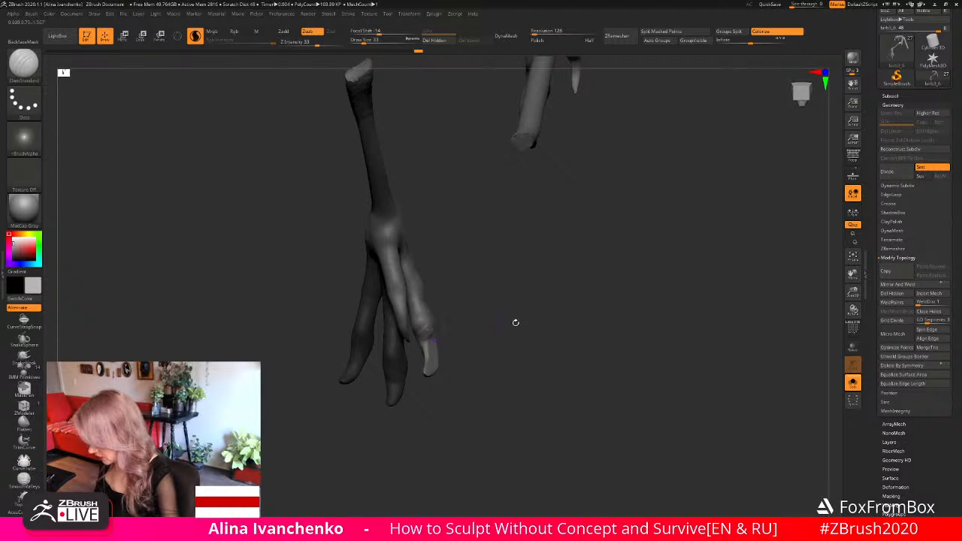
mouse_move(516, 322)
mouse_down()
mouse_move(484, 339)
mouse_move(444, 339)
mouse_move(481, 359)
mouse_move(466, 338)
mouse_move(503, 394)
mouse_up()
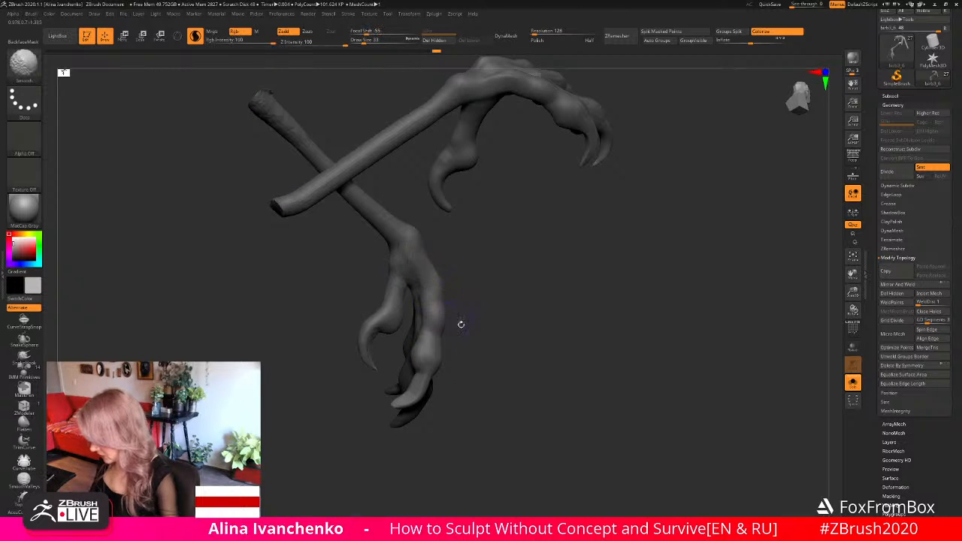
drag(461, 324, 506, 335)
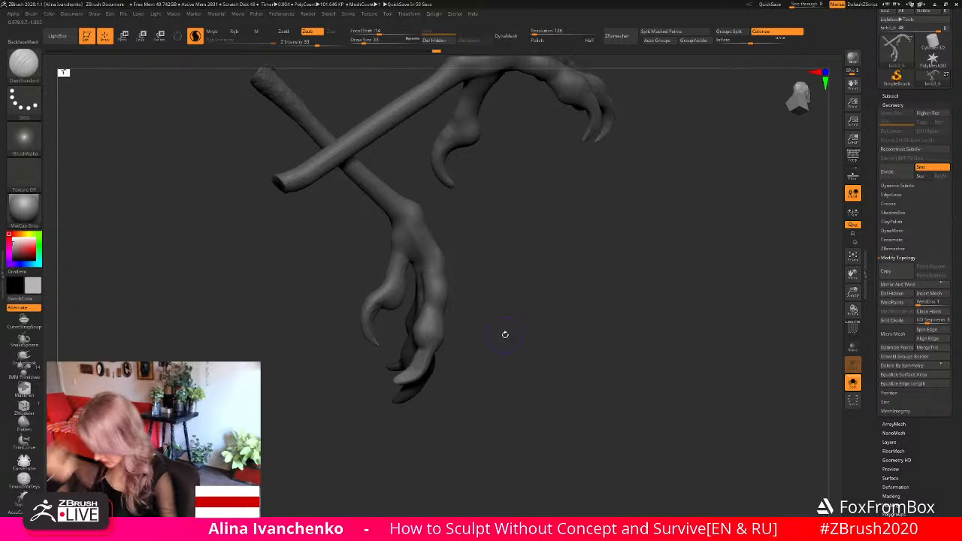
mouse_move(473, 354)
mouse_down()
mouse_move(492, 354)
mouse_move(487, 394)
mouse_move(426, 423)
mouse_move(496, 390)
mouse_move(494, 380)
mouse_up()
- Reshape the lower foot's front toe joints and rear toe from the side with the Move brush
key(b)
key(m)
key(v)
mouse_move(421, 365)
mouse_down()
mouse_move(419, 353)
mouse_move(457, 361)
mouse_move(421, 362)
mouse_move(409, 346)
mouse_up()
mouse_move(526, 359)
mouse_down()
mouse_move(462, 366)
mouse_move(416, 347)
mouse_up()
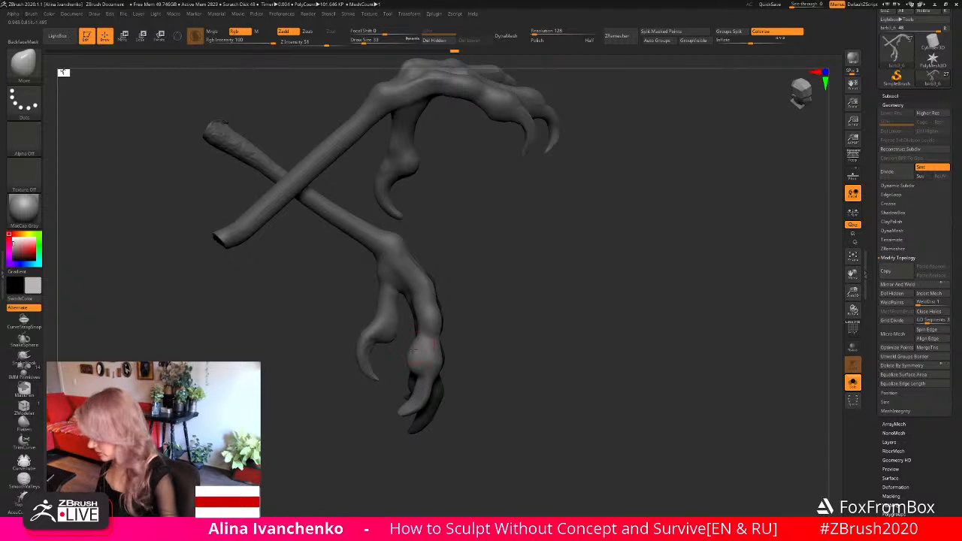
drag(539, 339, 488, 327)
shift+drag(379, 351, 384, 348)
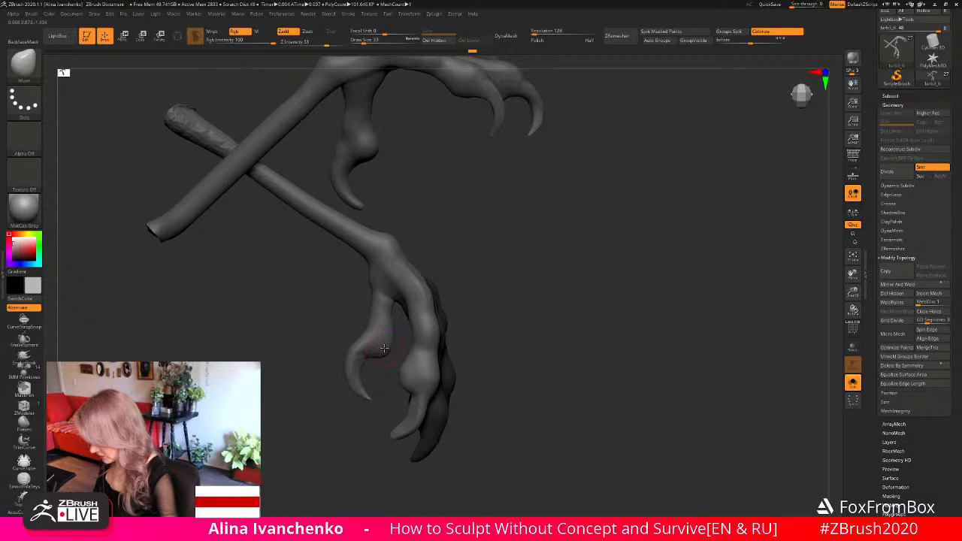
mouse_move(562, 312)
mouse_down()
mouse_move(572, 359)
mouse_move(621, 324)
mouse_up()
drag(599, 357, 612, 343)
ctrl+right_drag(612, 344, 742, 262)
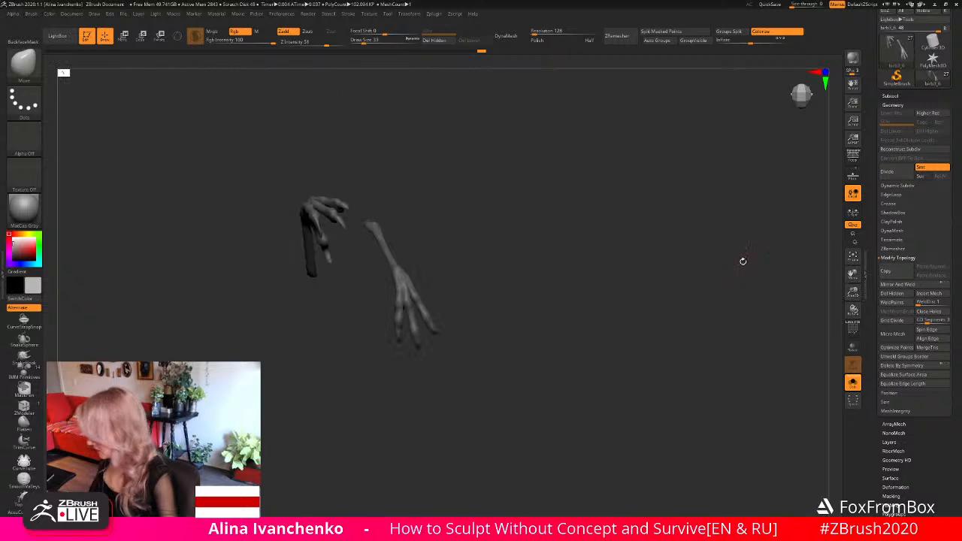
- Adjust the spread and shape of the lower foot's three front toes with the Move brush from the front
mouse_move(539, 341)
mouse_down()
mouse_move(534, 374)
mouse_move(532, 348)
mouse_move(522, 371)
mouse_move(536, 368)
mouse_move(499, 382)
mouse_move(521, 361)
mouse_move(601, 349)
mouse_up()
drag(854, 293, 847, 353)
mouse_move(560, 366)
alt+mouse_down()
mouse_move(528, 333)
mouse_move(582, 290)
mouse_move(563, 331)
mouse_move(453, 363)
mouse_move(410, 359)
mouse_move(402, 345)
alt+mouse_up()
mouse_move(441, 376)
mouse_down()
mouse_move(397, 381)
mouse_move(404, 346)
mouse_up()
mouse_move(478, 370)
mouse_down()
mouse_move(434, 423)
mouse_move(453, 391)
mouse_move(424, 355)
mouse_move(433, 354)
mouse_up()
mouse_move(481, 399)
mouse_down()
mouse_move(412, 421)
mouse_move(461, 416)
mouse_up()
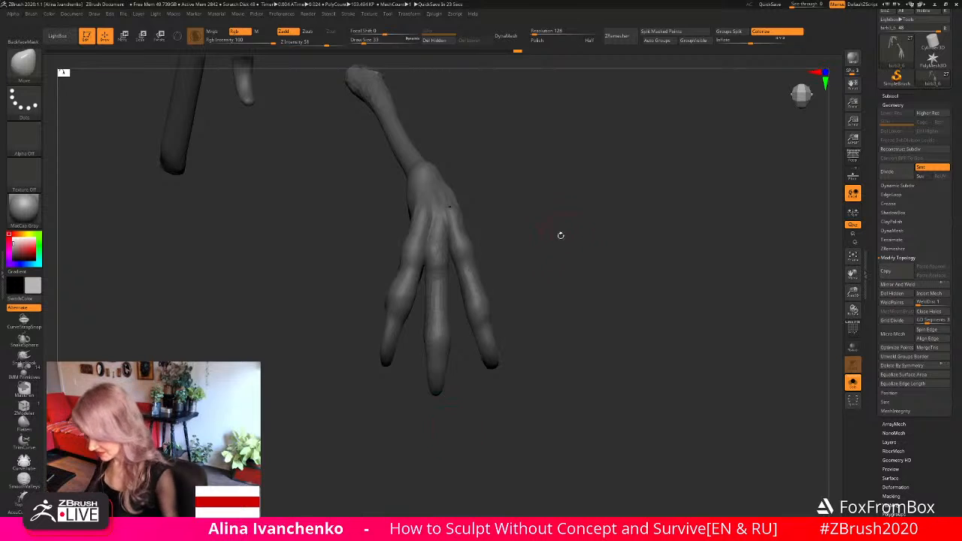
- Refine the middle toe's pad and the rear toe's claw on the lower foot with the Move brush
drag(561, 234, 536, 251)
key(shift)
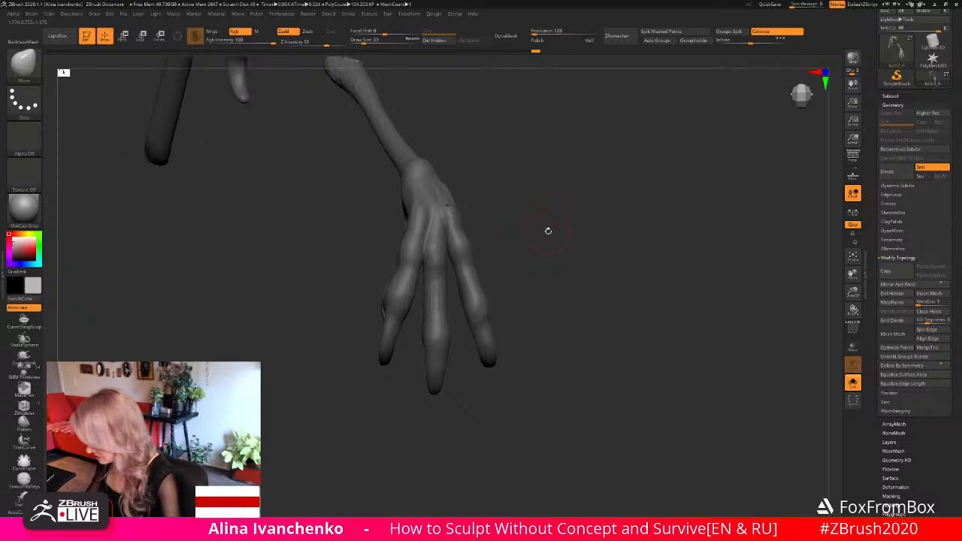
drag(548, 230, 389, 340)
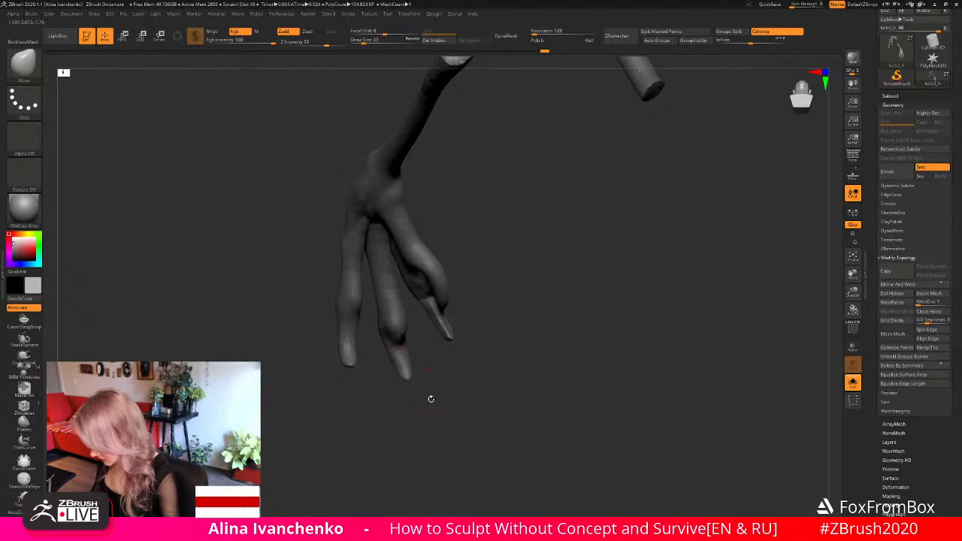
mouse_move(429, 399)
mouse_down()
mouse_move(507, 345)
mouse_move(451, 346)
mouse_move(460, 346)
mouse_move(409, 322)
mouse_move(485, 326)
mouse_move(481, 282)
mouse_move(496, 219)
mouse_move(531, 262)
mouse_move(451, 279)
mouse_up()
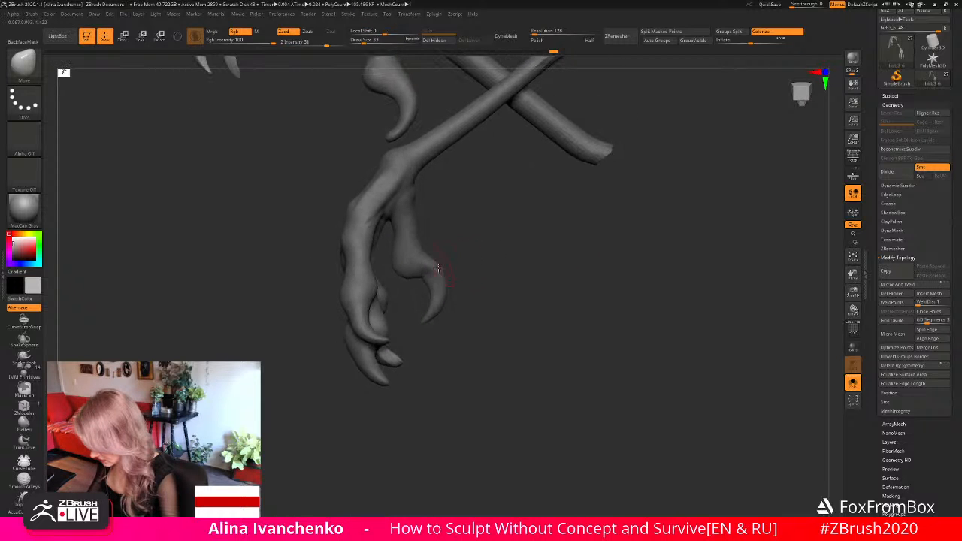
drag(471, 242, 494, 274)
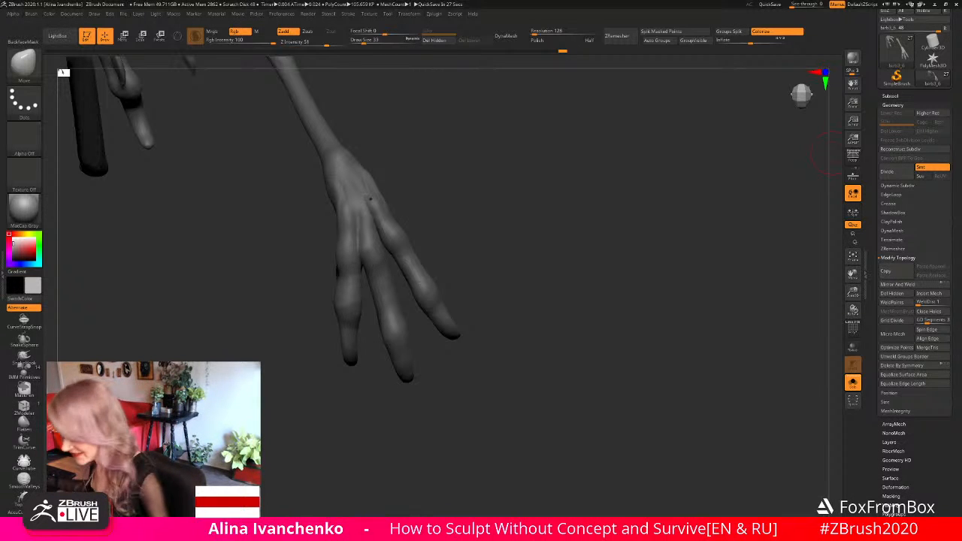
drag(419, 209, 484, 290)
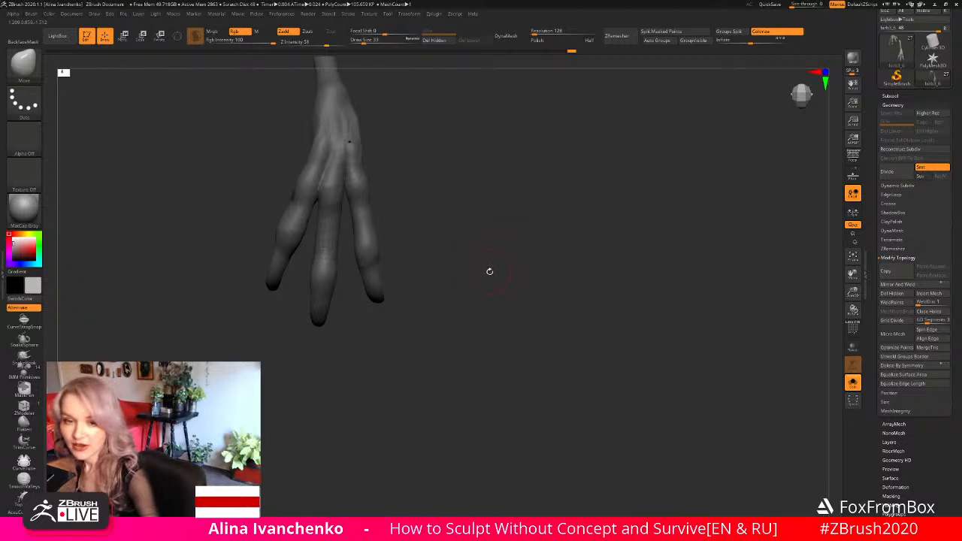
- Reposition the knuckle of the lower foot's outer toe with the Move brush
mouse_move(488, 269)
mouse_down()
mouse_move(493, 253)
mouse_move(497, 280)
mouse_up()
shift+drag(351, 188, 354, 208)
mouse_move(460, 251)
alt+mouse_down()
mouse_move(541, 263)
mouse_move(519, 267)
mouse_move(528, 269)
mouse_move(380, 194)
alt+mouse_up()
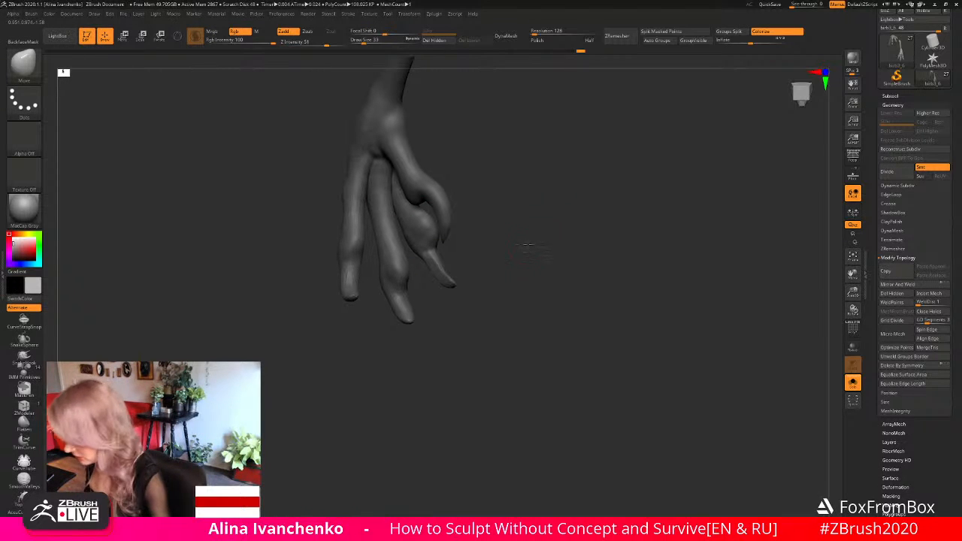
drag(528, 245, 439, 226)
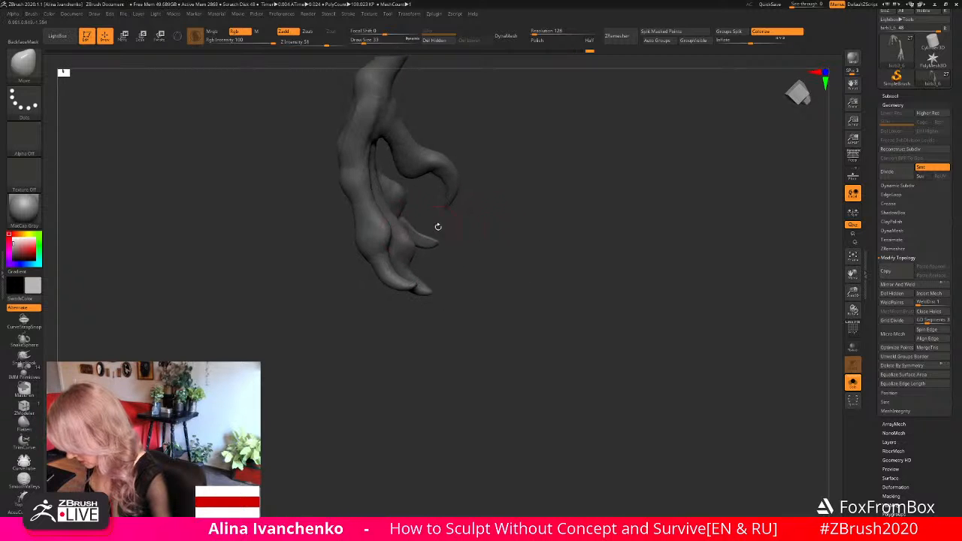
- Shape the outer toe's end joint, pad and claw base with the Move brush from the underside, front and side
drag(381, 218, 394, 231)
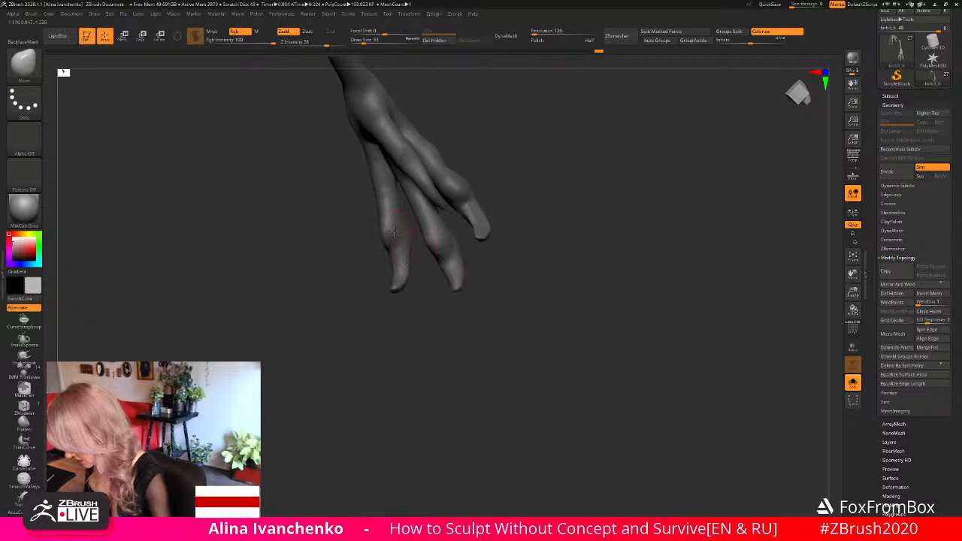
drag(358, 282, 378, 230)
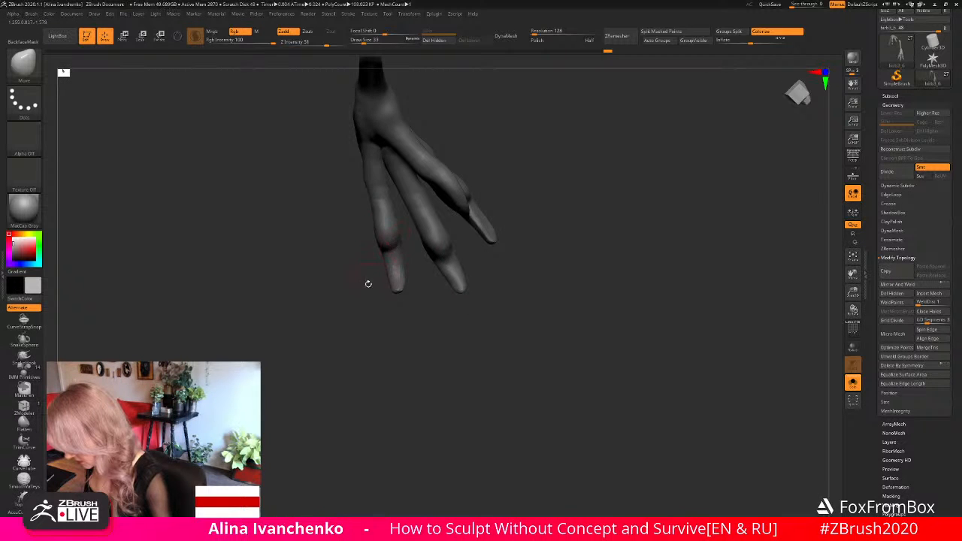
drag(368, 284, 436, 248)
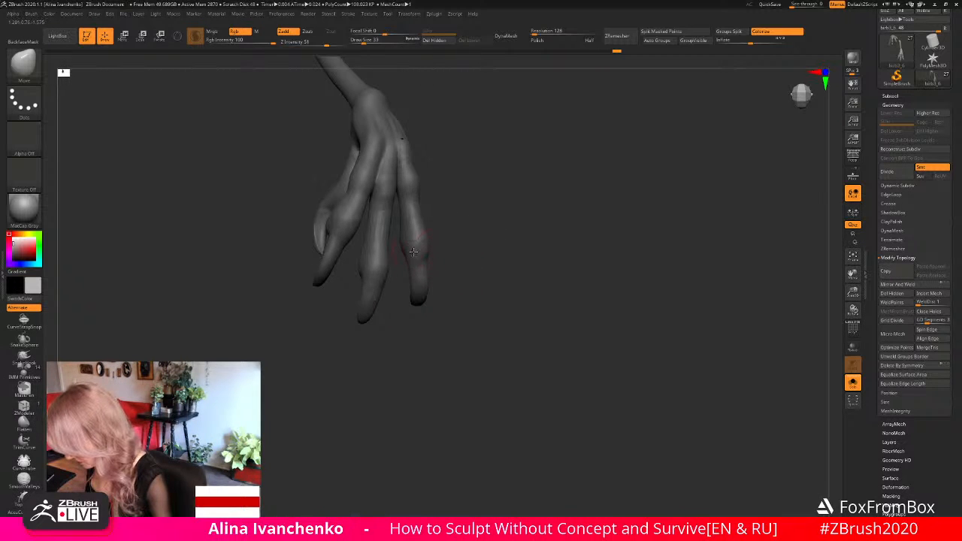
mouse_move(496, 268)
mouse_down()
mouse_move(521, 273)
mouse_move(496, 294)
mouse_move(507, 296)
mouse_move(392, 256)
mouse_up()
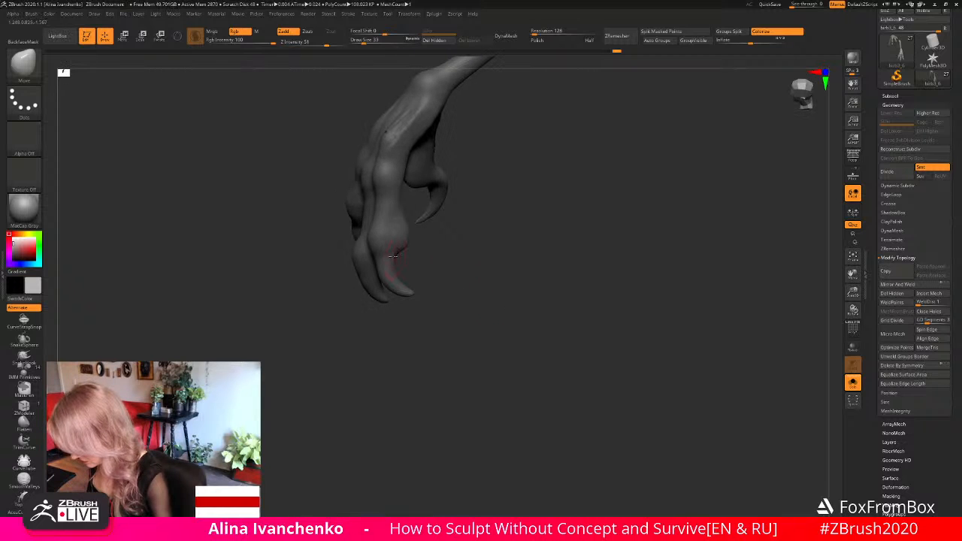
shift+drag(375, 224, 366, 204)
drag(413, 275, 518, 265)
shift+drag(331, 245, 337, 211)
mouse_move(496, 260)
mouse_down()
mouse_move(481, 273)
mouse_move(490, 279)
mouse_move(440, 291)
mouse_move(511, 296)
mouse_move(461, 253)
mouse_up()
- Build up the underside of the lower foot's outer claw with the ClayBuildup brush at draw size 25
key(b)
key(c)
key(b)
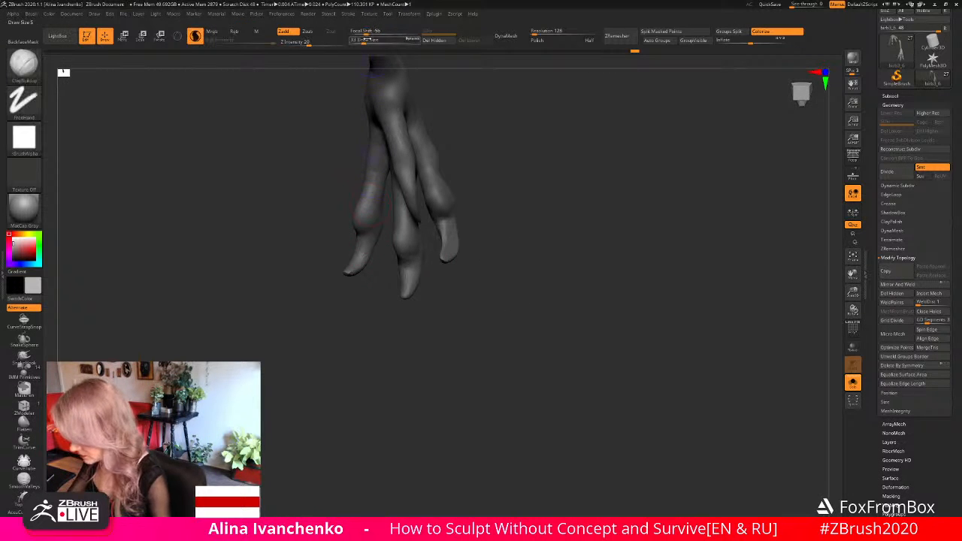
click(363, 40)
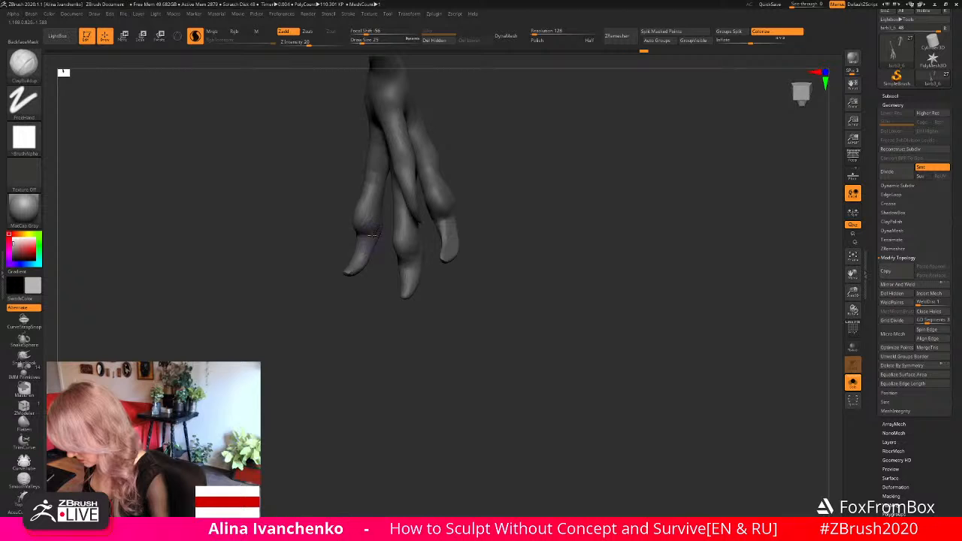
drag(370, 322, 370, 308)
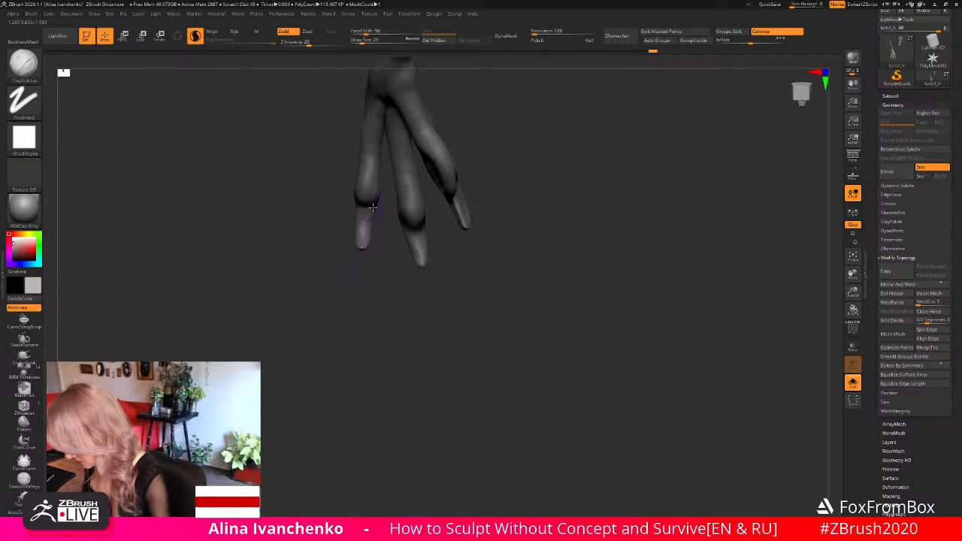
mouse_move(377, 259)
mouse_down()
mouse_move(395, 294)
mouse_move(487, 221)
mouse_up()
key(ctrl+shift)
mouse_move(508, 117)
ctrl+shift+mouse_down()
mouse_move(393, 225)
mouse_move(481, 327)
mouse_move(526, 317)
mouse_move(518, 336)
ctrl+shift+mouse_up()
key(ctrl+z)
- Isolate the lower foot's outer toe by hiding the neighbouring toes with the SelectLasso brush
key(ctrl+shift)
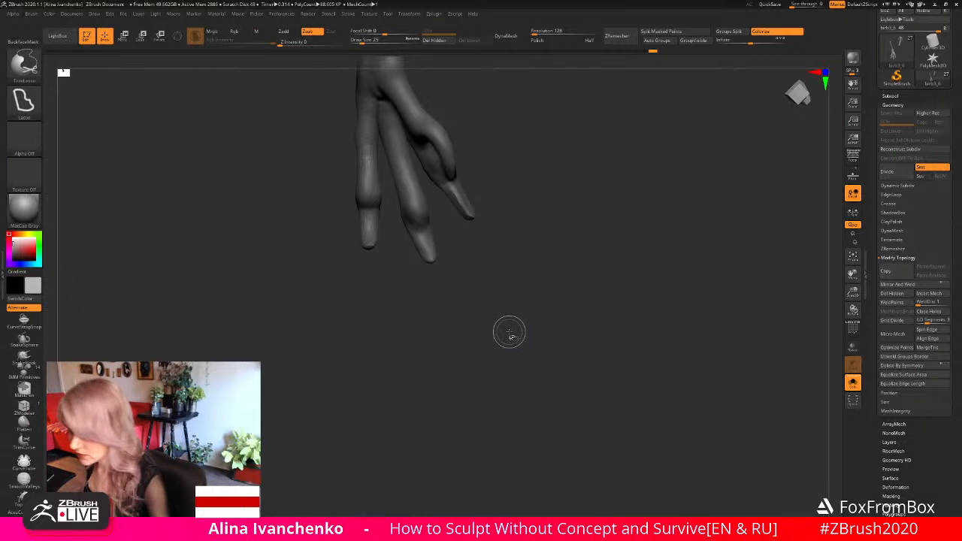
click(23, 64)
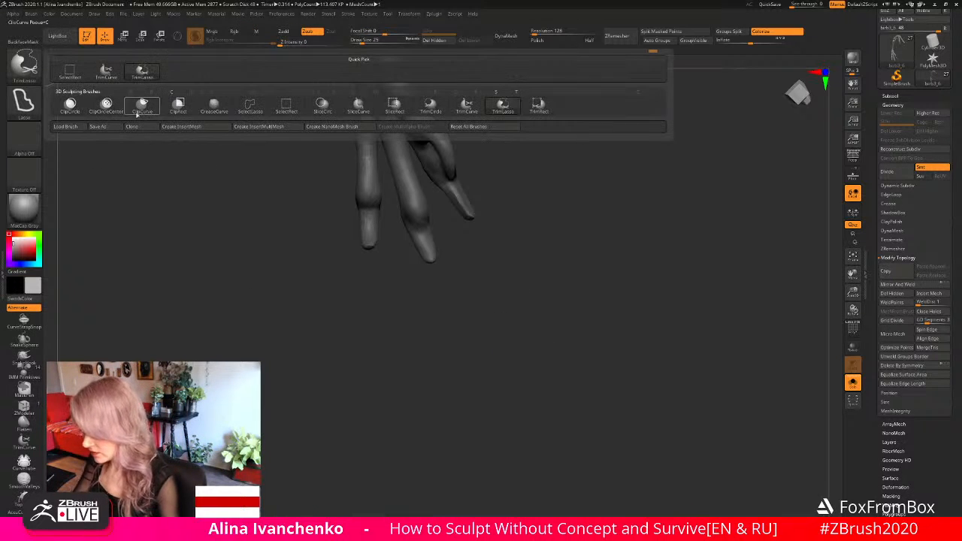
click(251, 115)
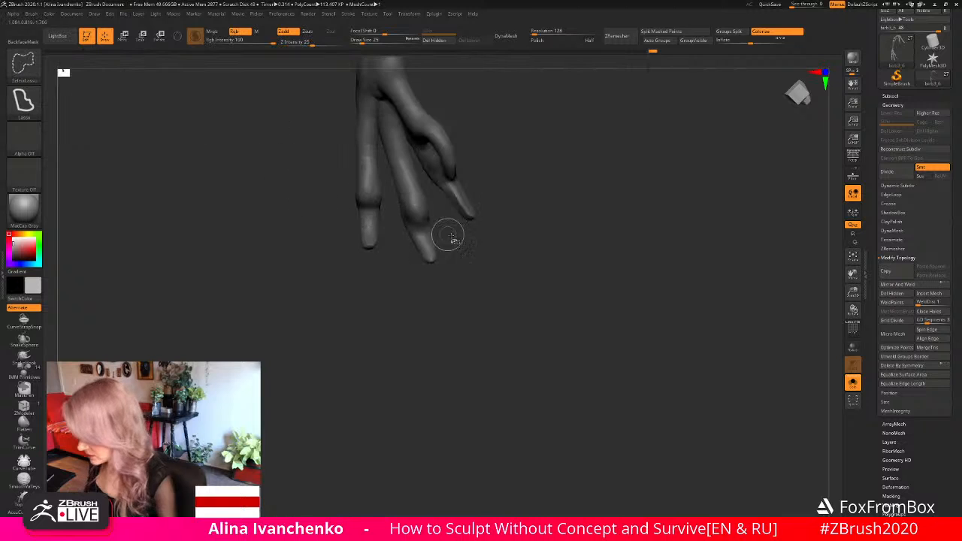
mouse_move(530, 230)
ctrl+shift+mouse_down()
mouse_move(451, 75)
mouse_move(403, 248)
ctrl+shift+mouse_up()
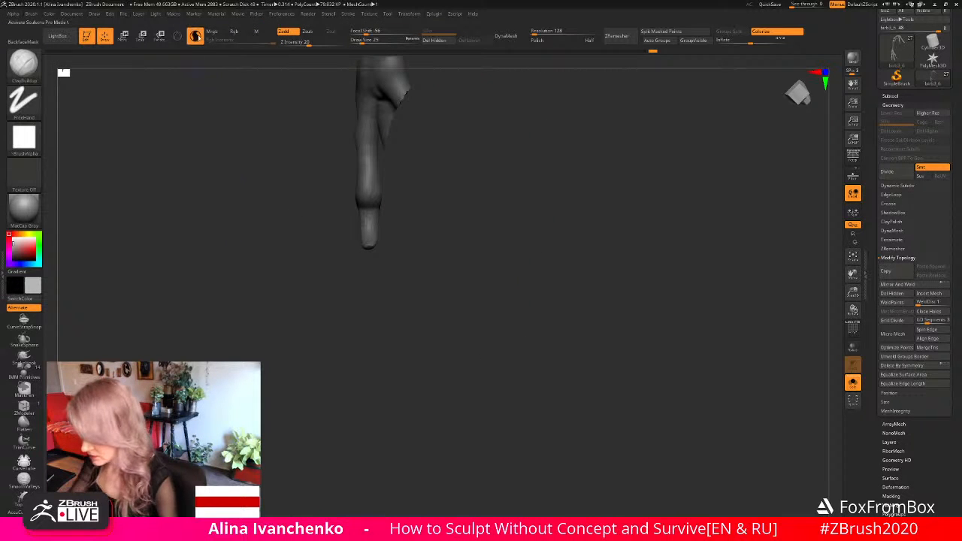
- Add volume to the isolated toe's claw with ClayBuildup and flatten its sides with the Flatten brush at draw size 25
drag(434, 206, 403, 228)
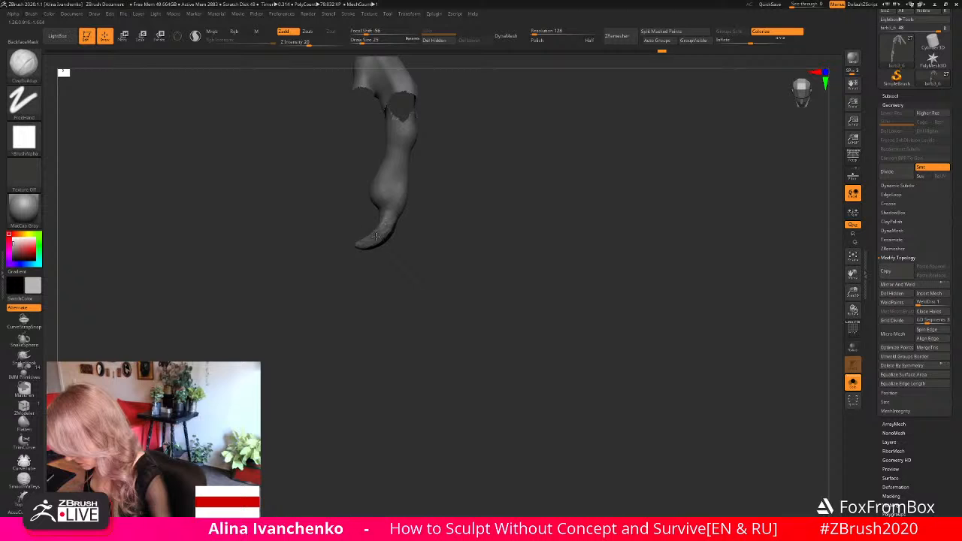
drag(376, 237, 383, 286)
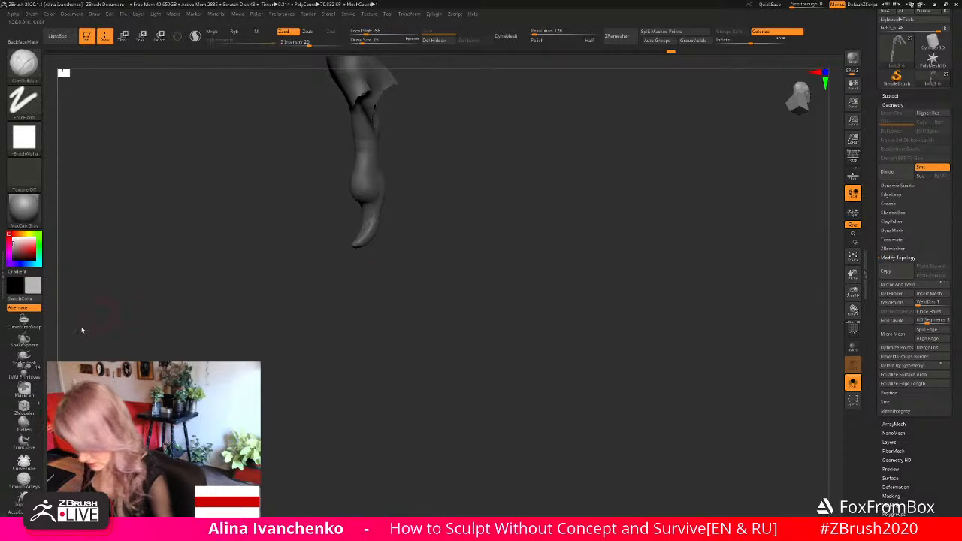
click(23, 422)
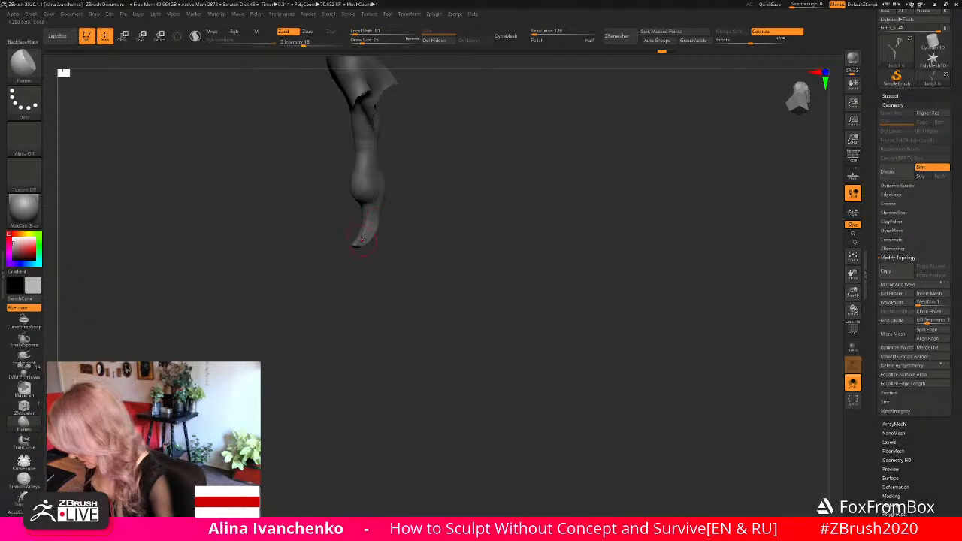
mouse_move(383, 263)
mouse_down()
mouse_move(440, 263)
mouse_move(382, 252)
mouse_up()
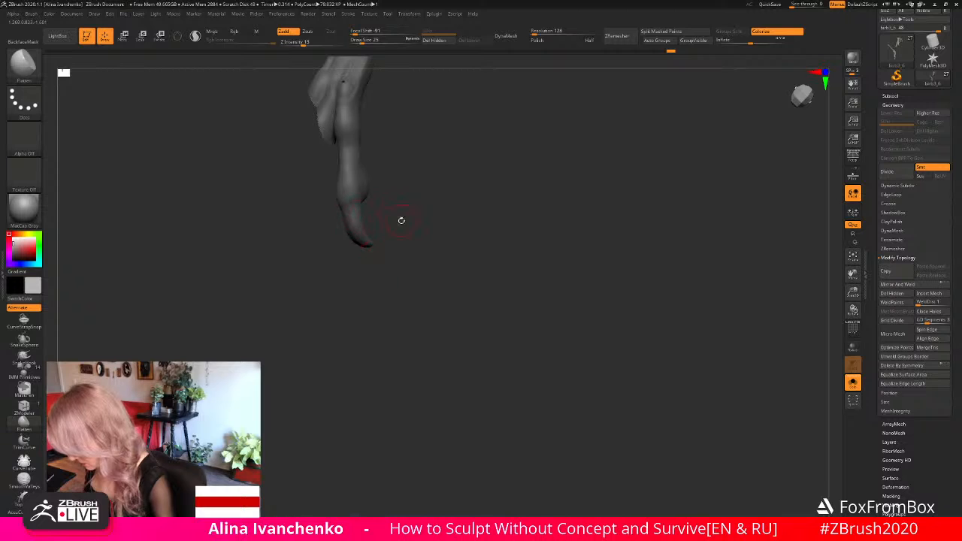
drag(402, 220, 345, 214)
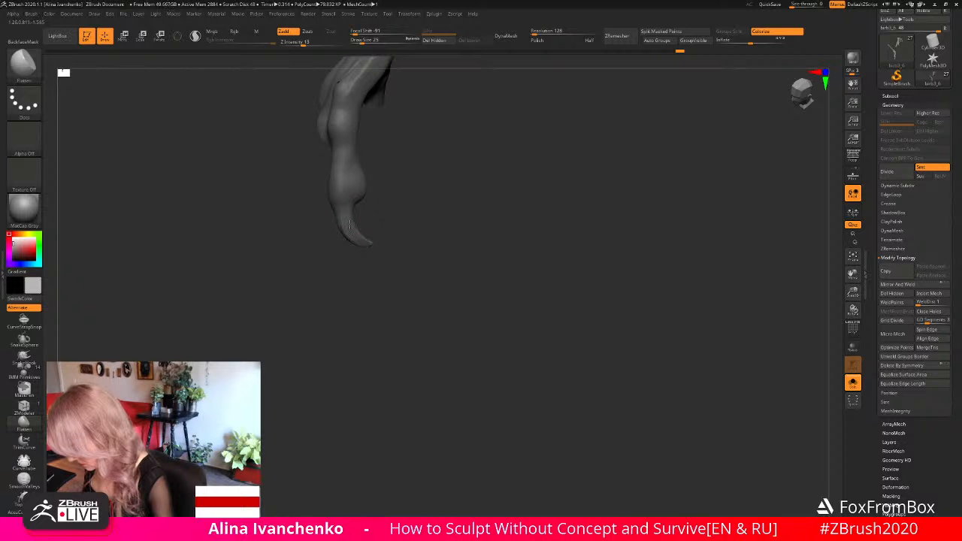
drag(390, 239, 340, 212)
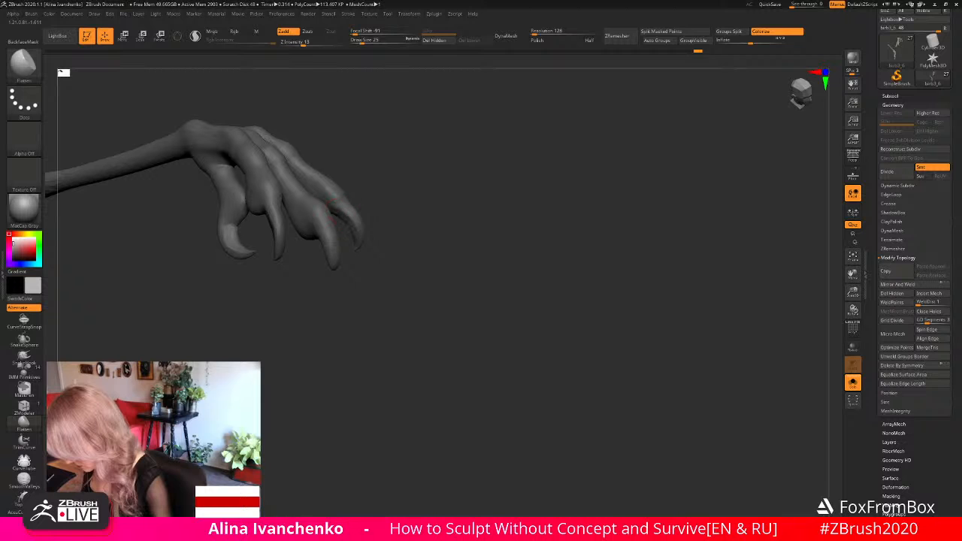
- Reshape the outer claw's tip with the Move brush at draw size 22 and check the whole foot
mouse_move(426, 248)
mouse_down()
mouse_move(403, 279)
mouse_move(406, 294)
mouse_move(411, 282)
mouse_move(392, 257)
mouse_move(431, 268)
mouse_move(414, 204)
mouse_move(411, 233)
mouse_move(399, 188)
mouse_up()
key(b)
key(m)
key(v)
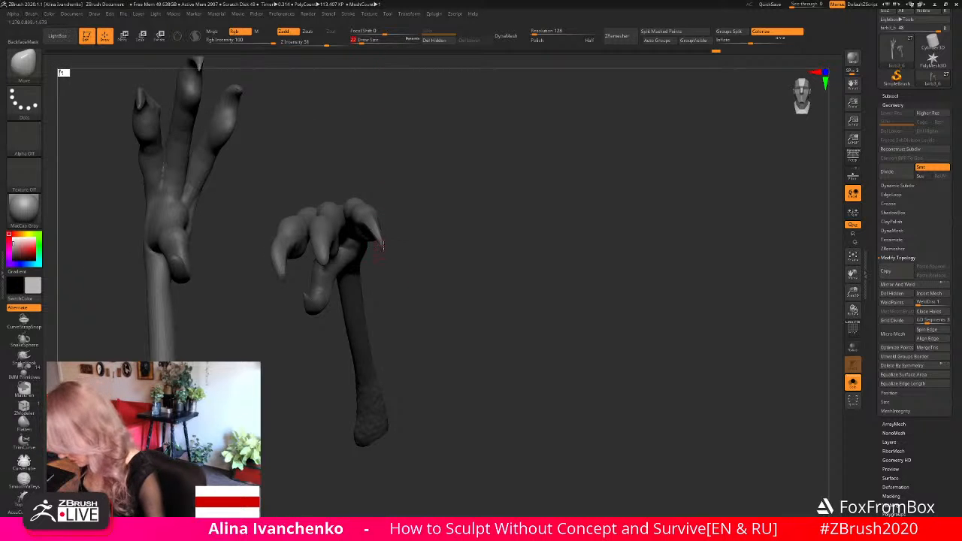
drag(384, 251, 492, 229)
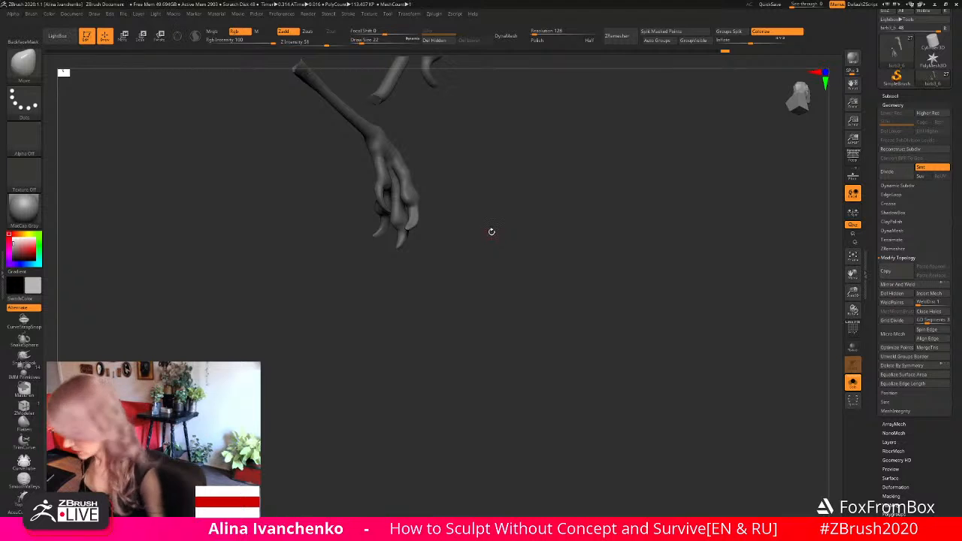
drag(492, 232, 511, 250)
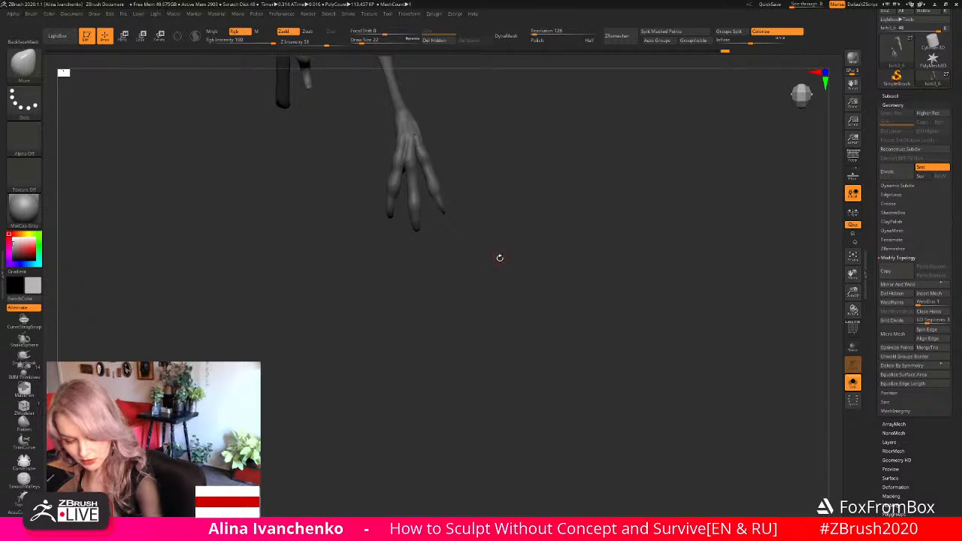
- Reshape the lower foot's front toes and claws with the Move brush at draw size 41, working from several angles
drag(361, 40, 367, 40)
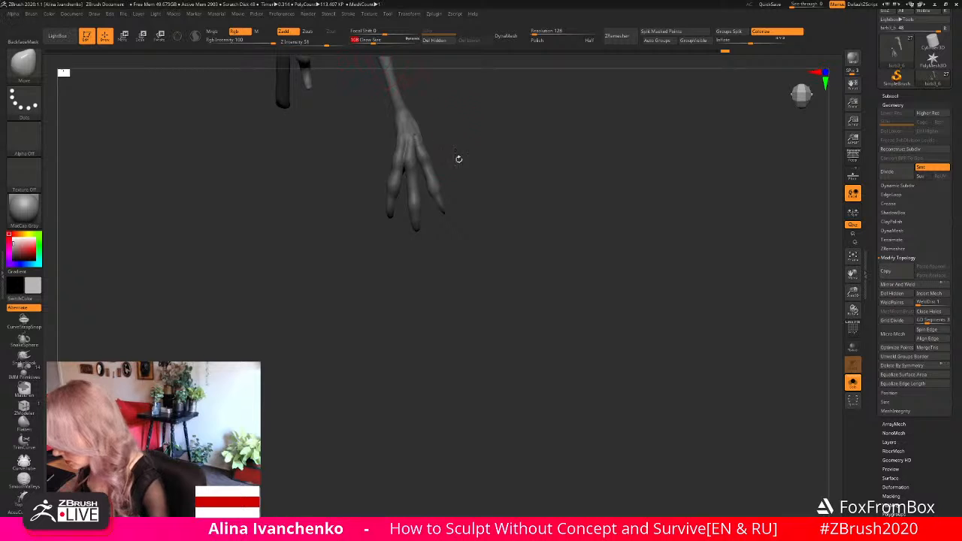
alt+drag(458, 159, 466, 185)
click(368, 40)
drag(368, 40, 365, 41)
alt+drag(478, 211, 475, 221)
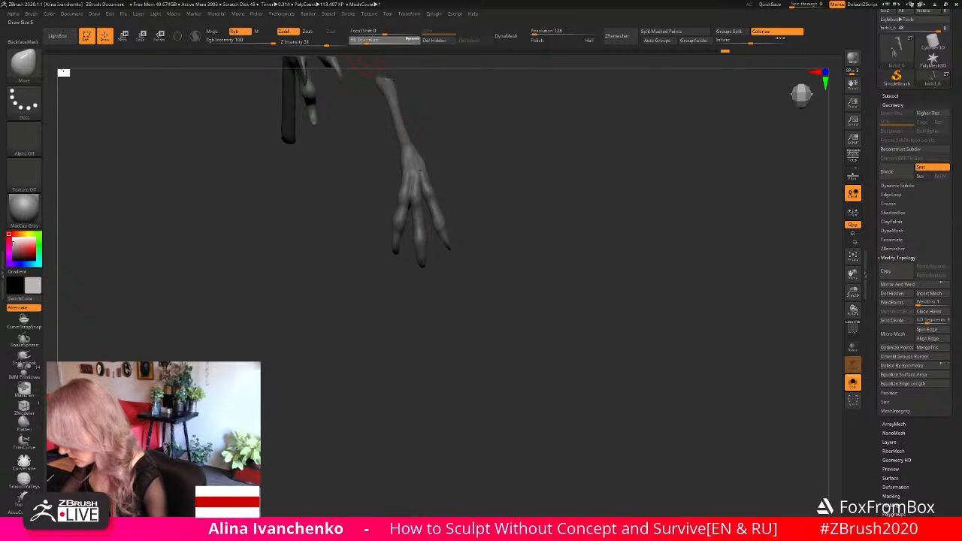
click(364, 41)
drag(405, 308, 436, 305)
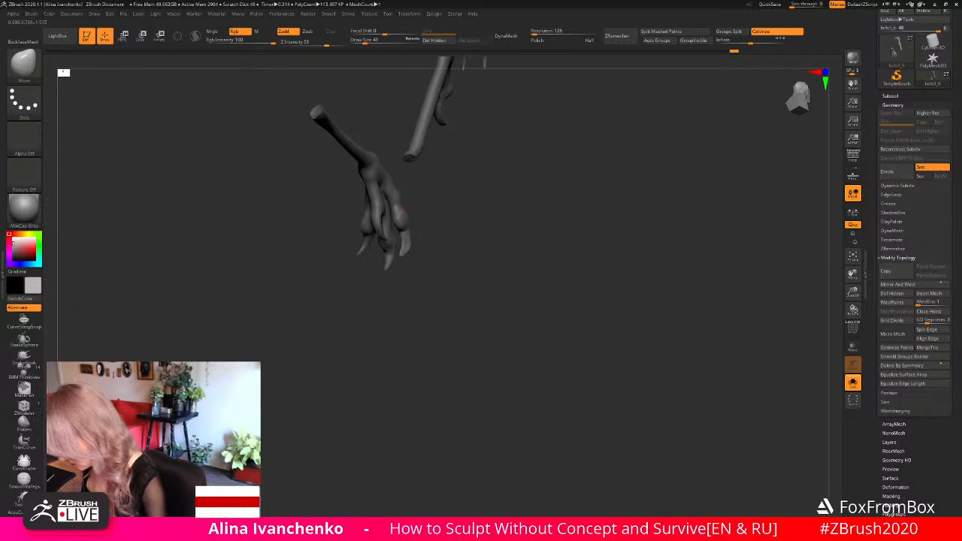
drag(404, 214, 425, 289)
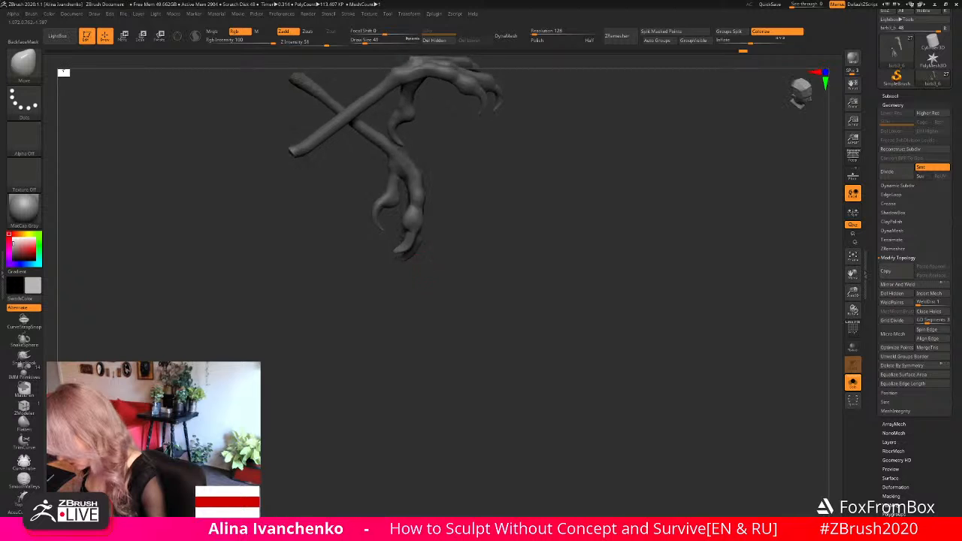
mouse_move(409, 240)
mouse_down()
mouse_move(459, 275)
mouse_move(464, 267)
mouse_move(444, 257)
mouse_move(401, 286)
mouse_move(407, 291)
mouse_move(391, 281)
mouse_move(387, 272)
mouse_move(400, 267)
mouse_move(449, 266)
mouse_move(438, 278)
mouse_up()
- Isolate the lower foot's middle toe by hiding the rest of the leg and foot
mouse_move(439, 227)
ctrl+shift+mouse_down()
mouse_move(440, 259)
mouse_move(436, 225)
ctrl+shift+mouse_up()
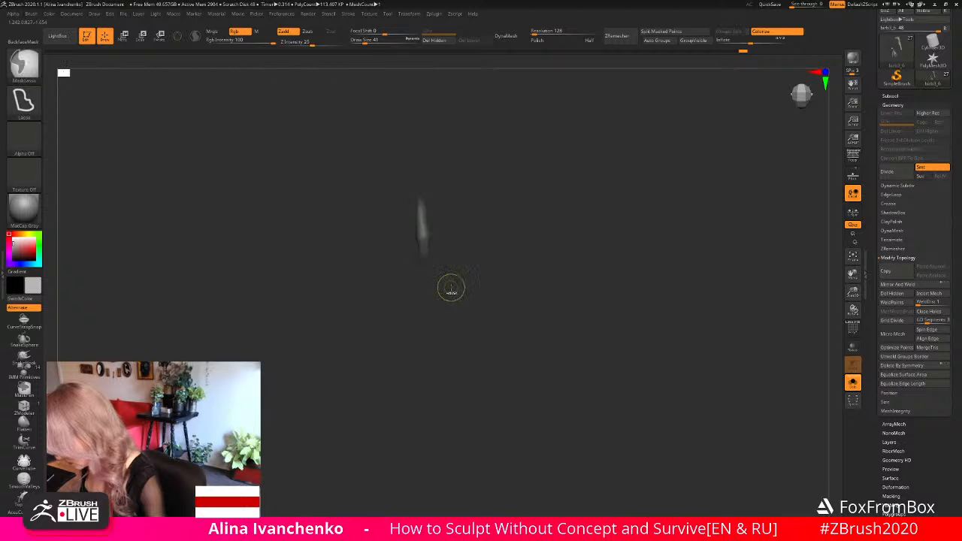
ctrl+shift+click(456, 278)
mouse_move(445, 283)
ctrl+shift+mouse_down()
mouse_move(420, 205)
mouse_move(407, 317)
ctrl+shift+mouse_up()
mouse_move(522, 271)
mouse_down()
mouse_move(498, 298)
mouse_move(505, 292)
mouse_up()
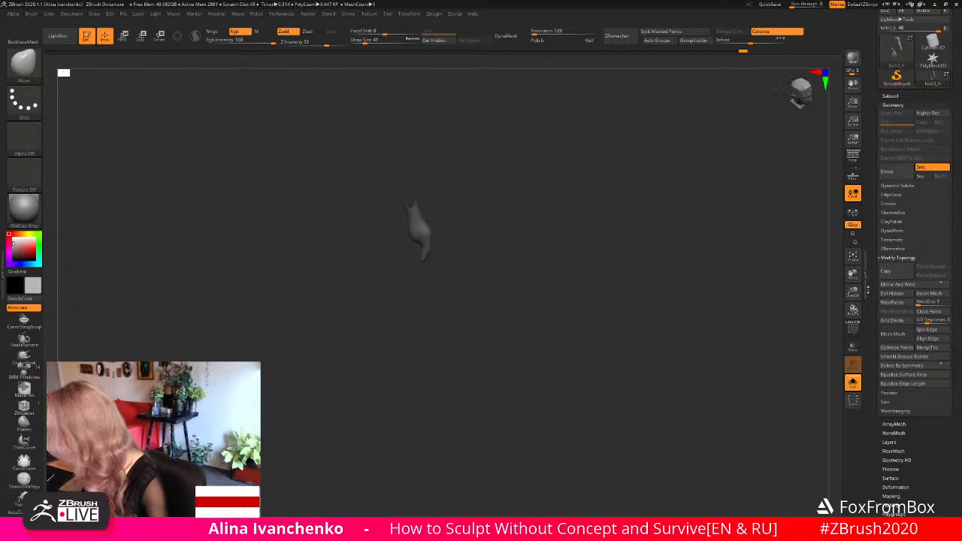
drag(852, 291, 820, 365)
alt+drag(614, 362, 581, 319)
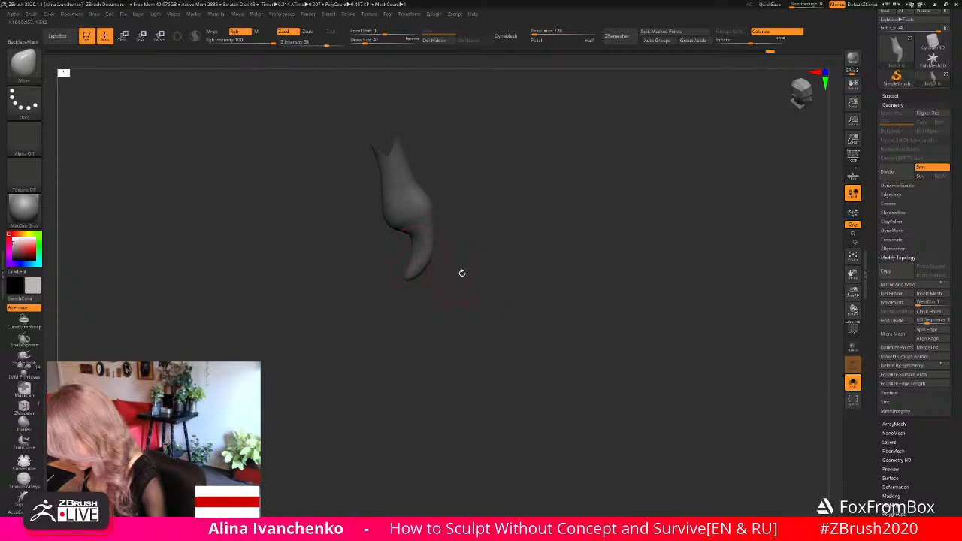
- Reshape the isolated middle claw's curve with the Move brush at draw size 41 and flatten its tip with the Flatten brush
drag(463, 273, 404, 267)
drag(522, 263, 464, 259)
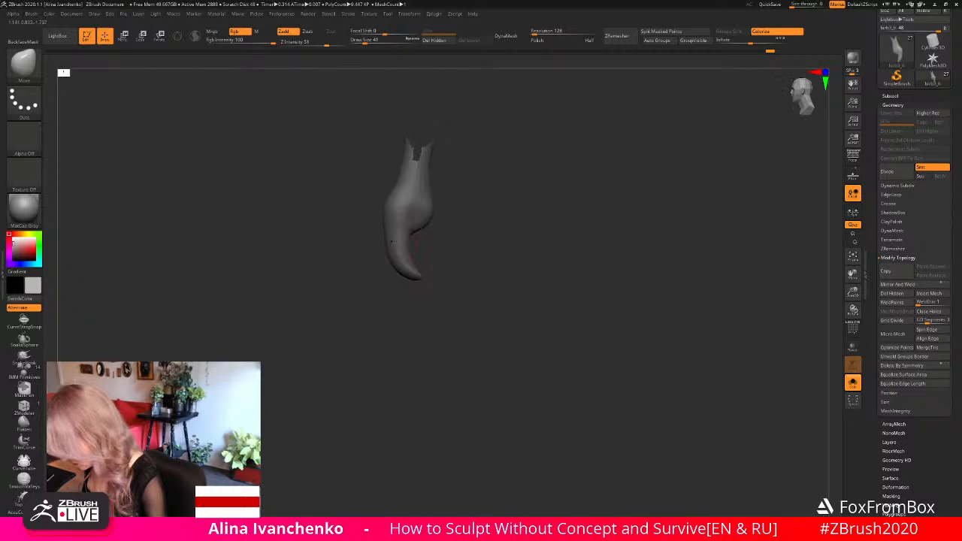
drag(392, 241, 397, 269)
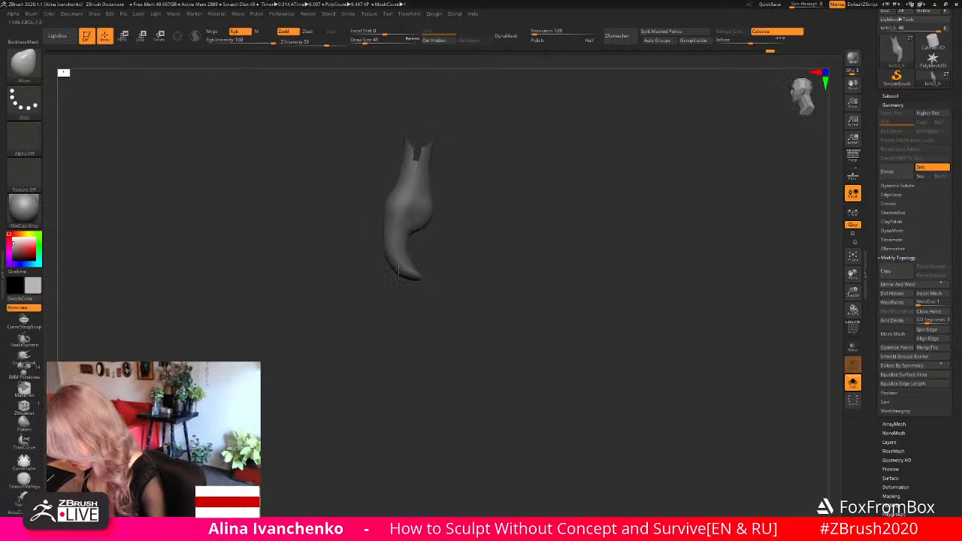
click(23, 419)
mouse_move(414, 274)
shift+mouse_down()
mouse_move(390, 230)
mouse_move(416, 275)
shift+mouse_up()
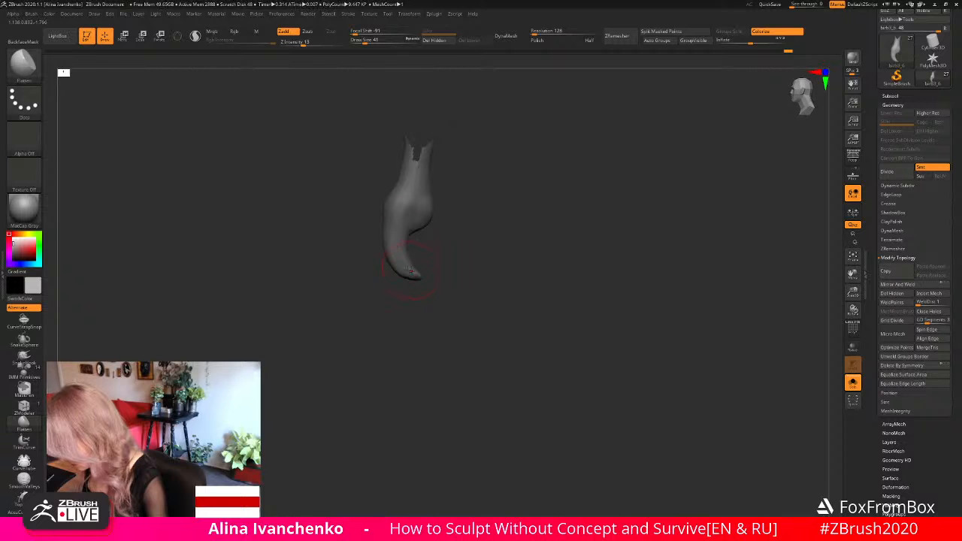
mouse_move(435, 286)
mouse_down()
mouse_move(456, 278)
mouse_move(399, 255)
mouse_move(437, 225)
mouse_up()
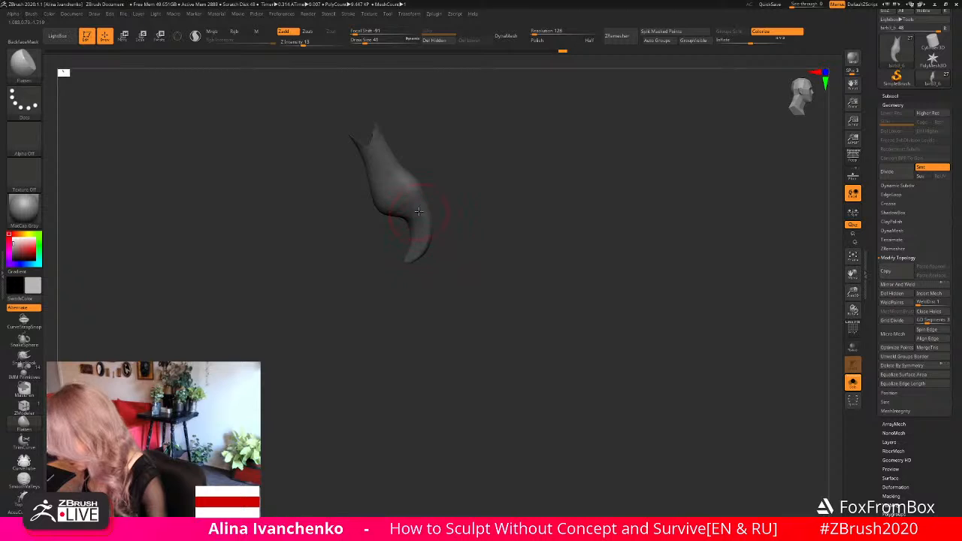
- Reveal the whole foot and refine the middle claw with the Move and Flatten brushes at draw size 41
mouse_move(531, 233)
mouse_down()
mouse_move(509, 243)
mouse_move(536, 249)
mouse_up()
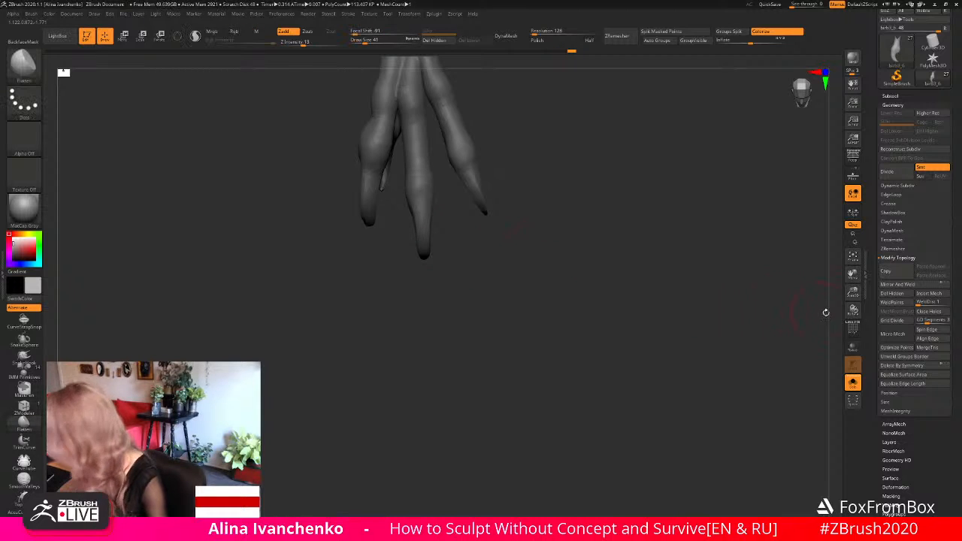
mouse_move(691, 310)
mouse_down()
mouse_move(580, 260)
mouse_move(421, 259)
mouse_move(411, 249)
mouse_up()
key(b)
key(m)
key(v)
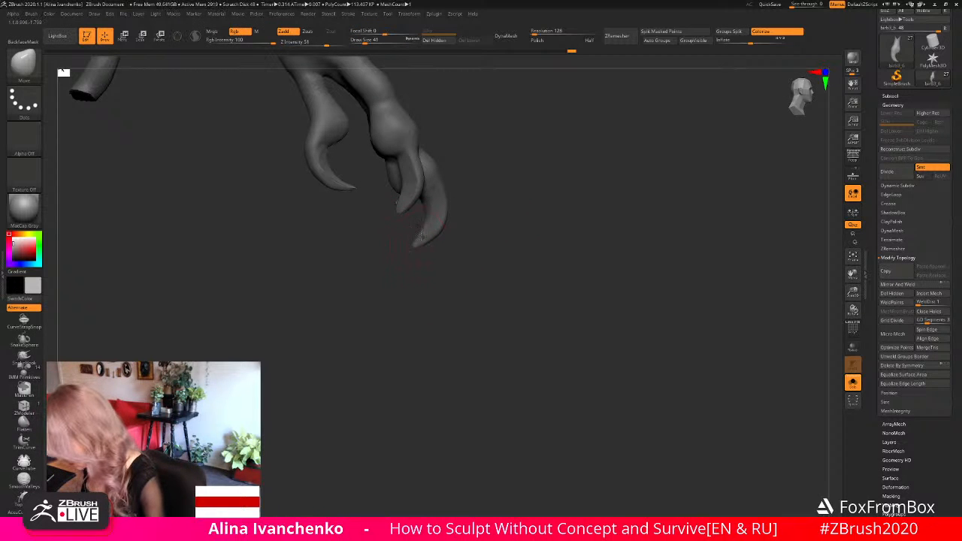
mouse_move(525, 195)
mouse_down()
mouse_move(448, 218)
mouse_move(469, 241)
mouse_up()
drag(420, 276, 442, 236)
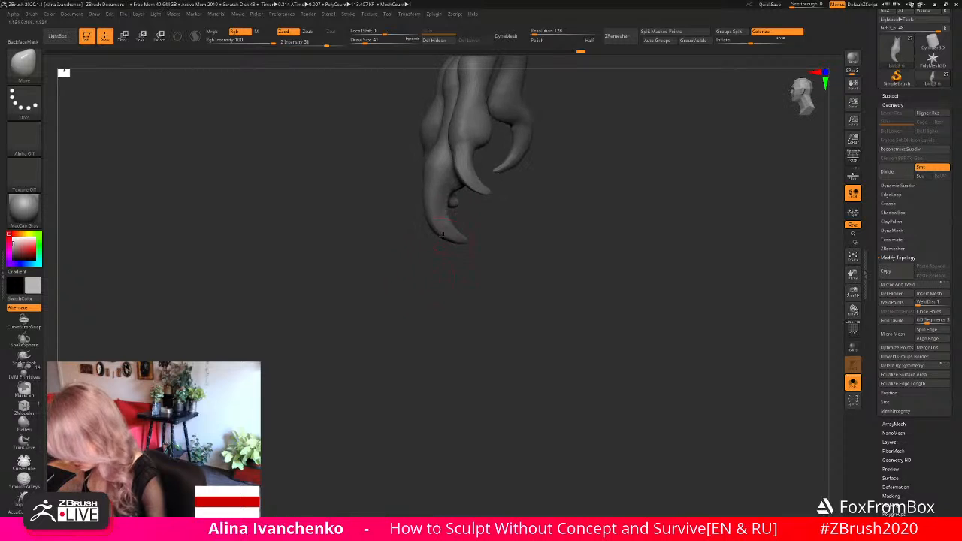
key(ctrl)
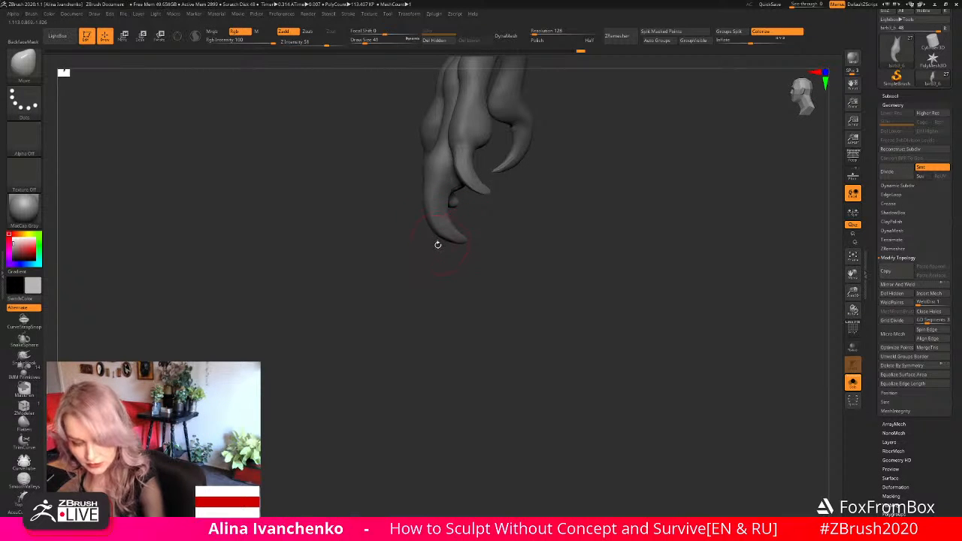
click(33, 422)
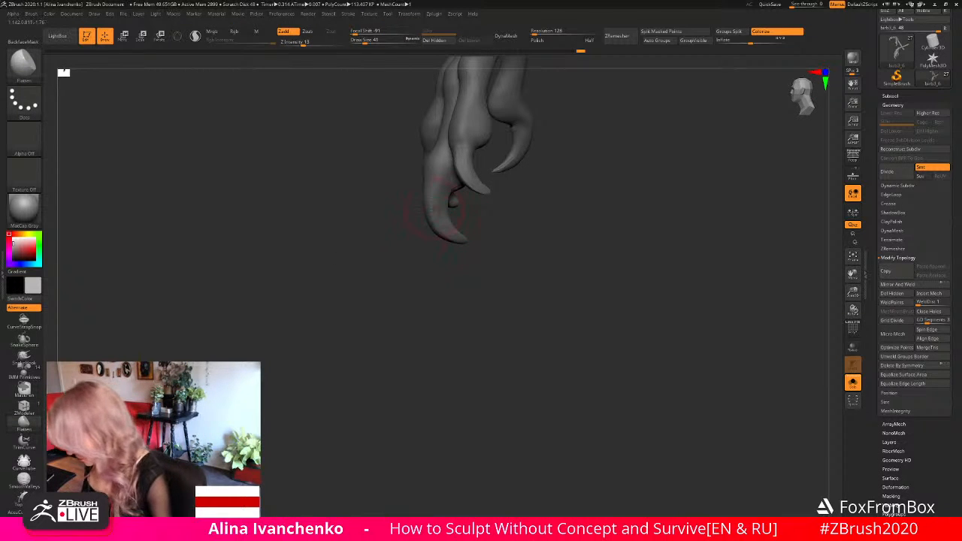
drag(465, 267, 722, 263)
- Isolate the bulkier front side toe by hiding the rest of the foot
drag(852, 292, 782, 293)
drag(494, 262, 487, 285)
mouse_move(445, 291)
mouse_down()
mouse_move(469, 278)
mouse_move(455, 285)
mouse_move(509, 287)
mouse_move(494, 268)
mouse_move(488, 296)
mouse_move(436, 326)
mouse_move(470, 303)
mouse_move(475, 316)
mouse_move(454, 308)
mouse_move(442, 278)
mouse_move(466, 240)
mouse_move(418, 241)
mouse_move(402, 206)
mouse_move(389, 320)
mouse_move(472, 290)
mouse_move(460, 279)
mouse_up()
ctrl+alt+shift+drag(374, 239, 410, 201)
ctrl+alt+shift+drag(378, 235, 374, 239)
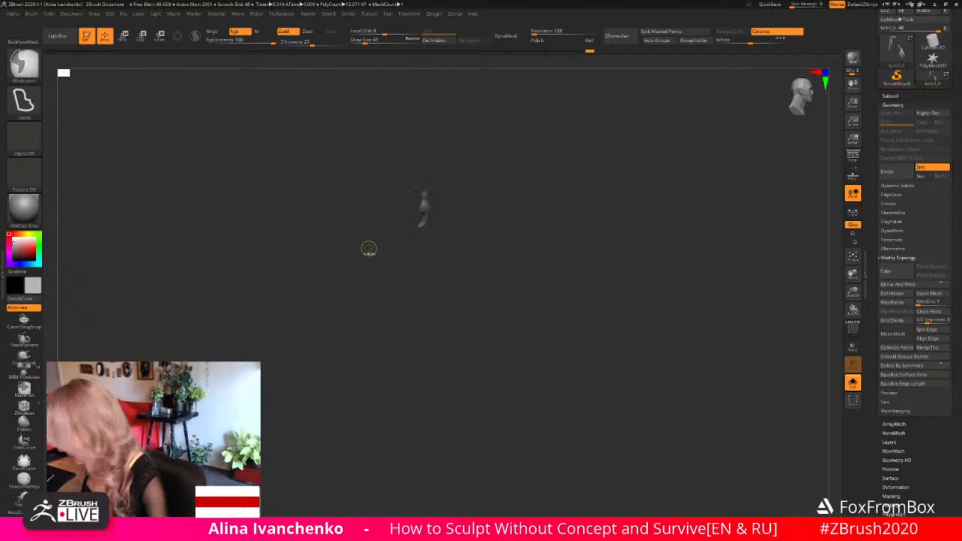
drag(853, 291, 809, 405)
mouse_move(575, 241)
mouse_down()
mouse_move(498, 237)
mouse_move(513, 247)
mouse_move(404, 199)
mouse_move(365, 206)
mouse_up()
- Reshape the isolated side toe's end joint and curve its claw with the Move brush at draw size 41
key(b)
key(m)
key(v)
mouse_move(425, 201)
mouse_down()
mouse_move(461, 213)
mouse_move(451, 223)
mouse_up()
drag(408, 252, 398, 233)
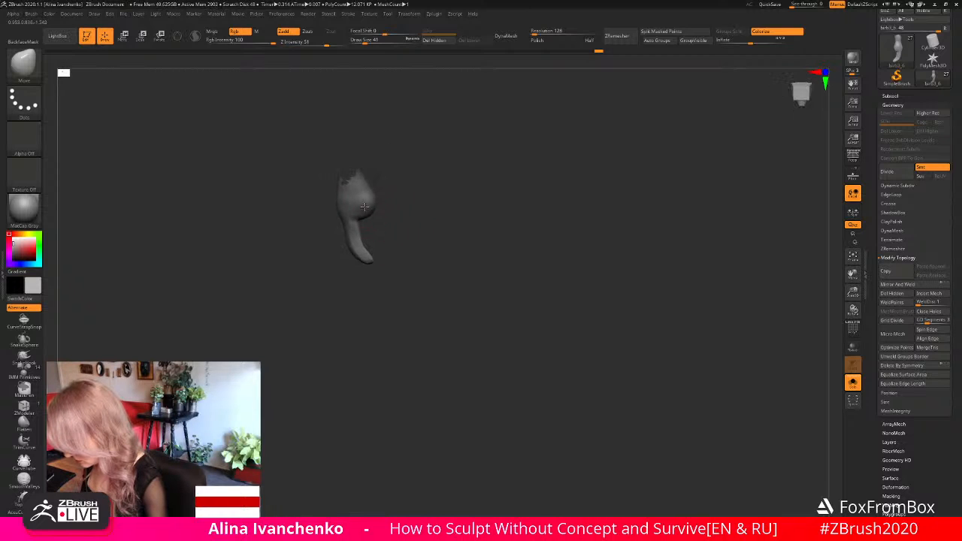
drag(365, 206, 368, 205)
drag(391, 229, 382, 246)
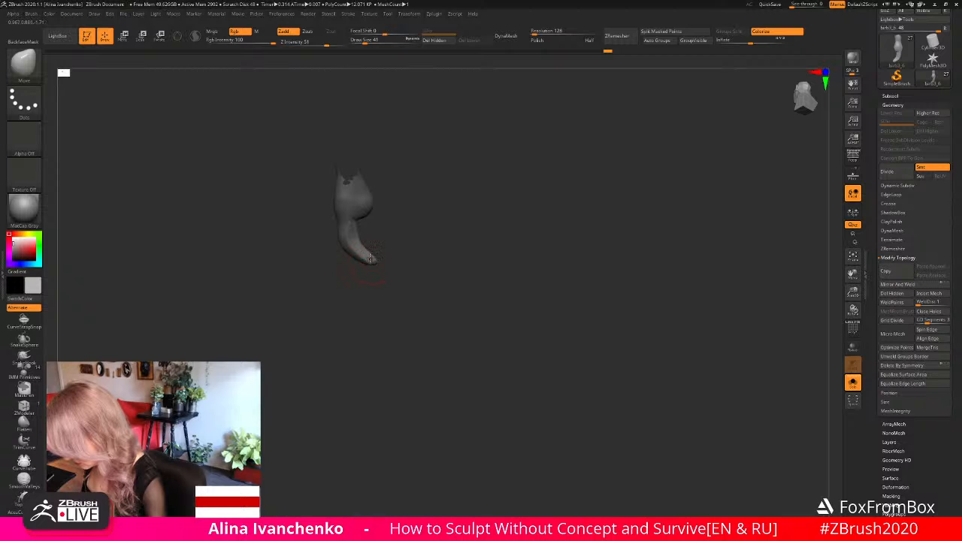
mouse_move(368, 258)
mouse_down()
mouse_move(371, 270)
mouse_move(395, 252)
mouse_move(406, 265)
mouse_up()
mouse_move(370, 232)
ctrl+shift+mouse_down()
mouse_move(387, 254)
mouse_move(350, 264)
ctrl+shift+mouse_up()
key(ctrl+d)
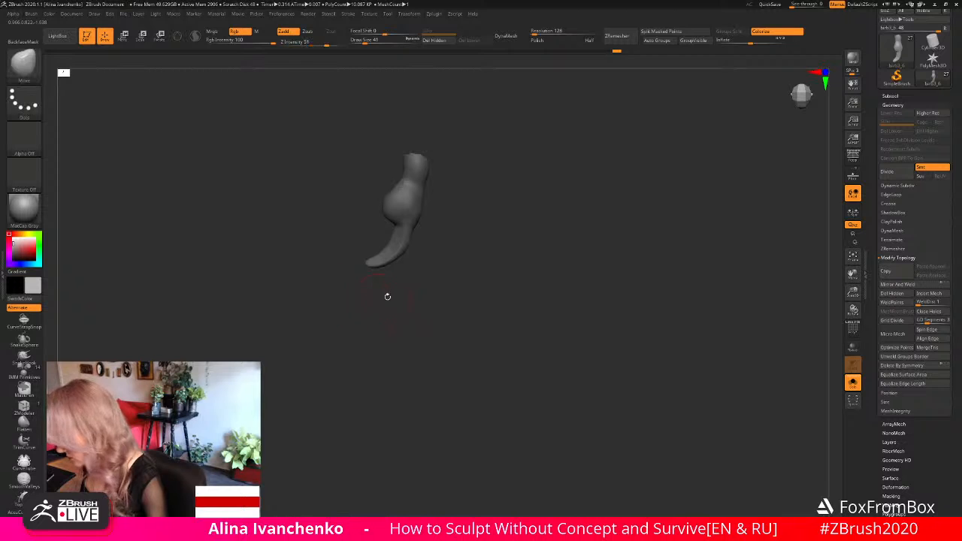
- Trim the isolated side toe's claw tip with the TrimLasso brush
ctrl+shift+click(24, 67)
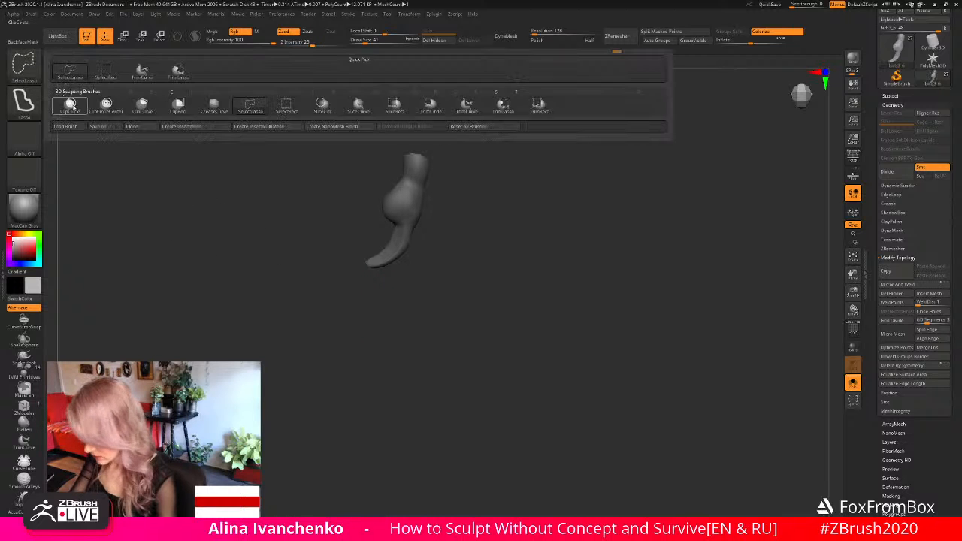
ctrl+shift+click(25, 66)
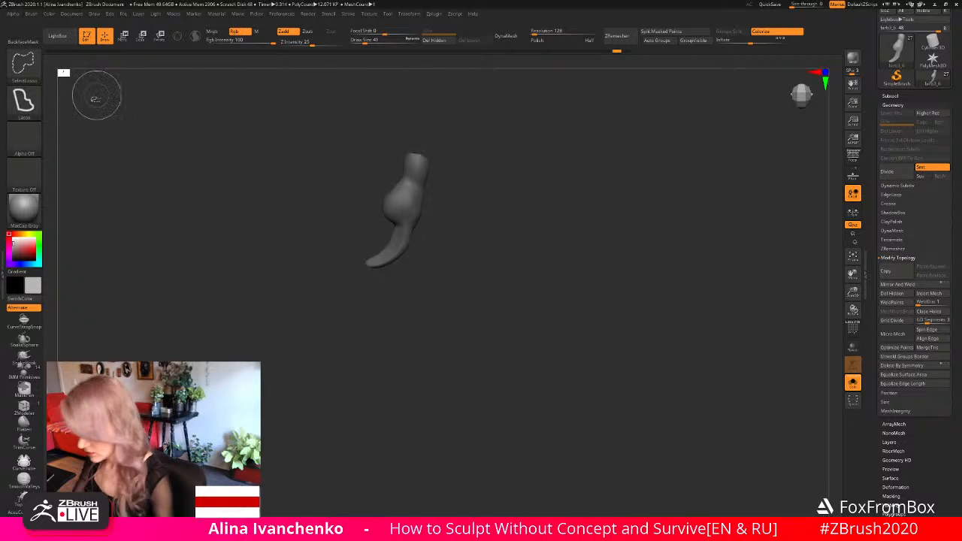
ctrl+shift+click(25, 67)
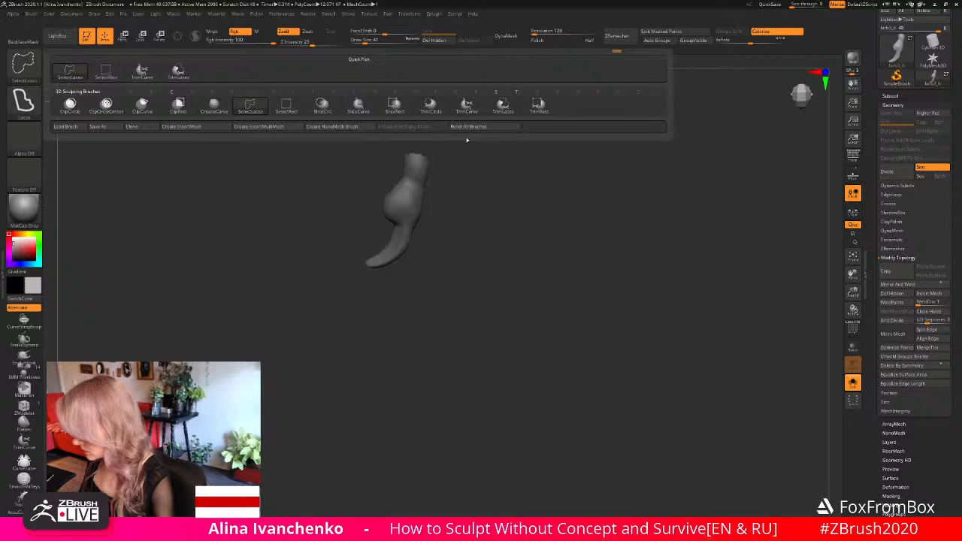
click(503, 109)
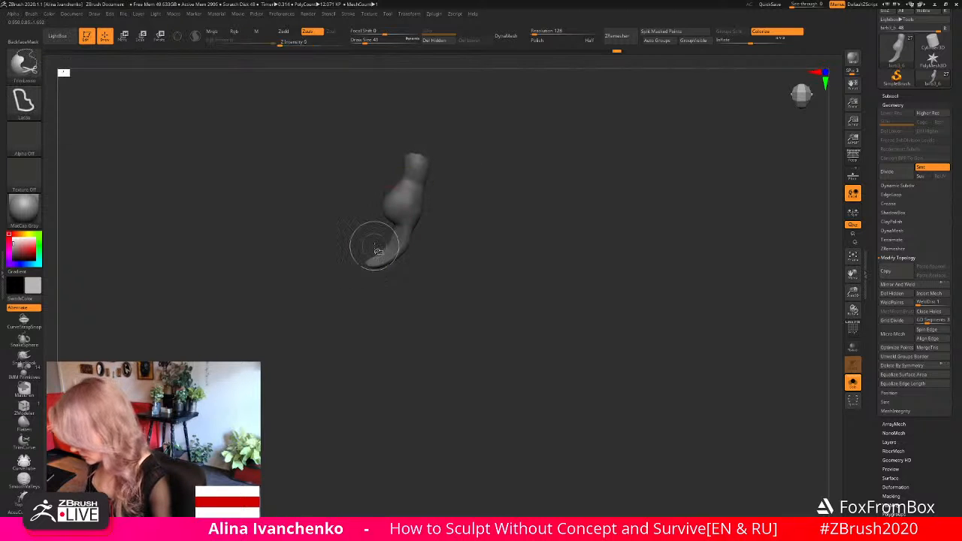
ctrl+shift+drag(377, 259, 345, 260)
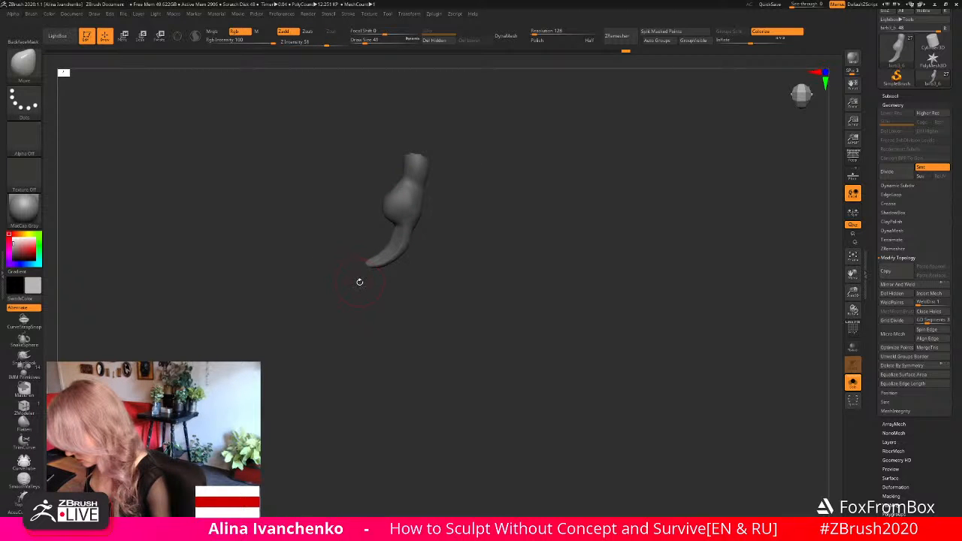
- Reveal the whole foot and sharpen the front claw tips with the Move brush at draw size 20
mouse_move(362, 291)
mouse_down()
mouse_move(386, 300)
mouse_move(348, 296)
mouse_move(429, 314)
mouse_move(447, 289)
mouse_move(423, 322)
mouse_move(436, 296)
mouse_move(395, 303)
mouse_move(404, 250)
mouse_move(396, 257)
mouse_move(496, 239)
mouse_move(428, 254)
mouse_move(423, 194)
mouse_move(425, 210)
mouse_up()
ctrl+shift+click(417, 284)
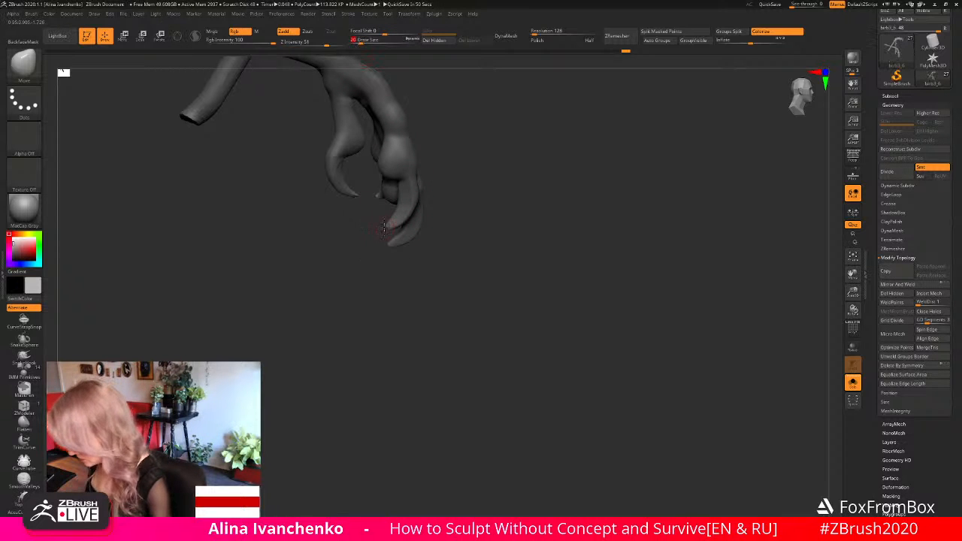
drag(389, 224, 380, 229)
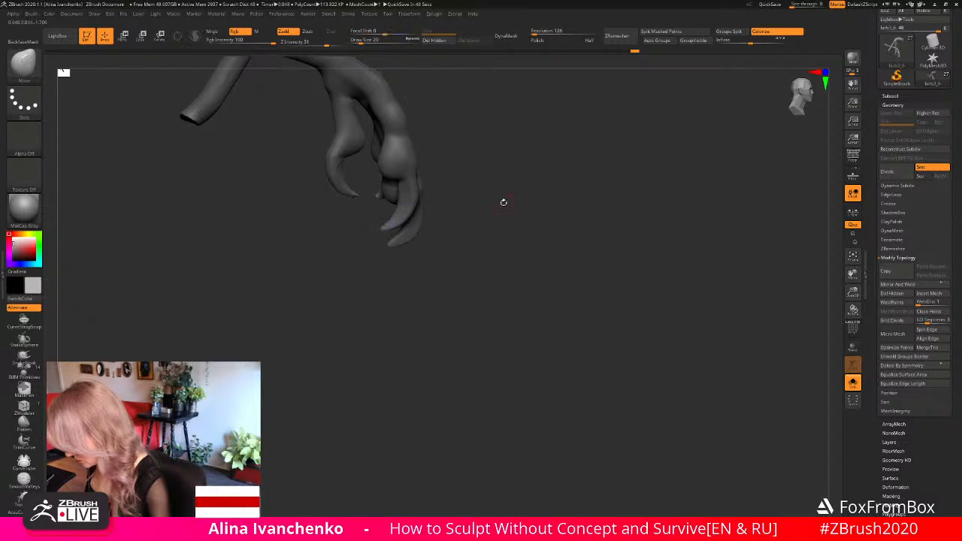
drag(502, 203, 432, 254)
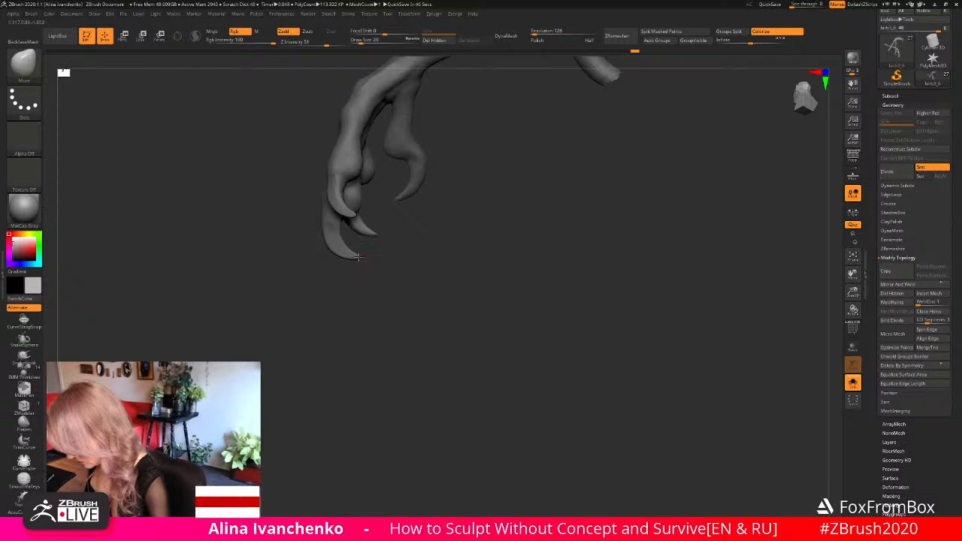
drag(360, 258, 408, 279)
- Examine the foot's toes and claws from the front, comparing their thickness, spacing and direction
drag(855, 291, 782, 264)
mouse_move(524, 229)
mouse_down()
mouse_move(492, 232)
mouse_move(464, 294)
mouse_move(507, 268)
mouse_move(516, 279)
mouse_move(503, 269)
mouse_move(486, 281)
mouse_move(491, 266)
mouse_up()
drag(856, 291, 826, 352)
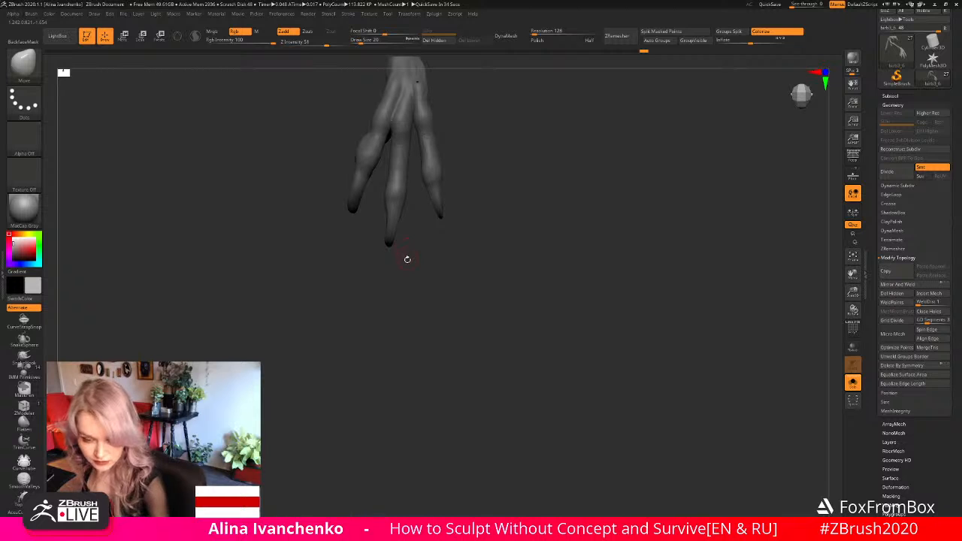
drag(408, 261, 410, 266)
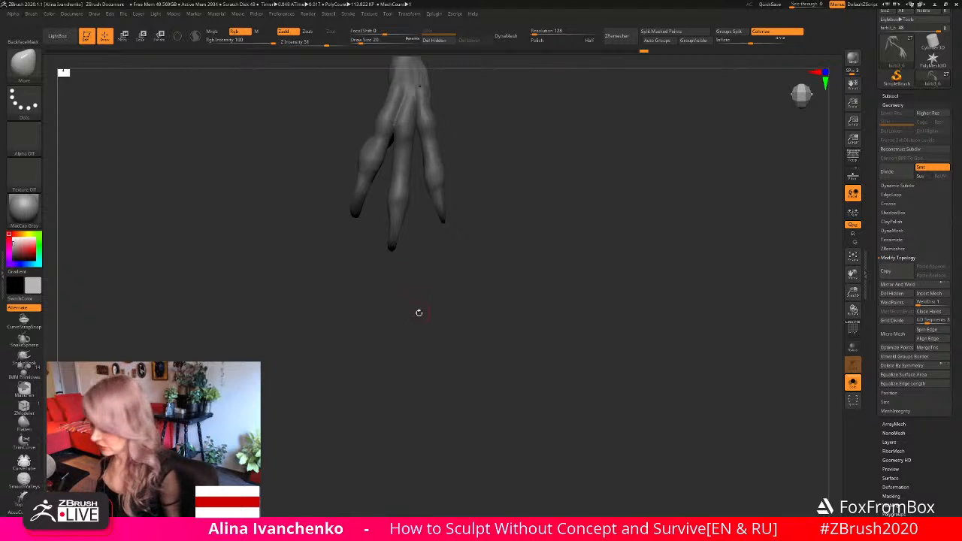
mouse_move(419, 313)
mouse_down()
mouse_move(416, 324)
mouse_move(454, 357)
mouse_up()
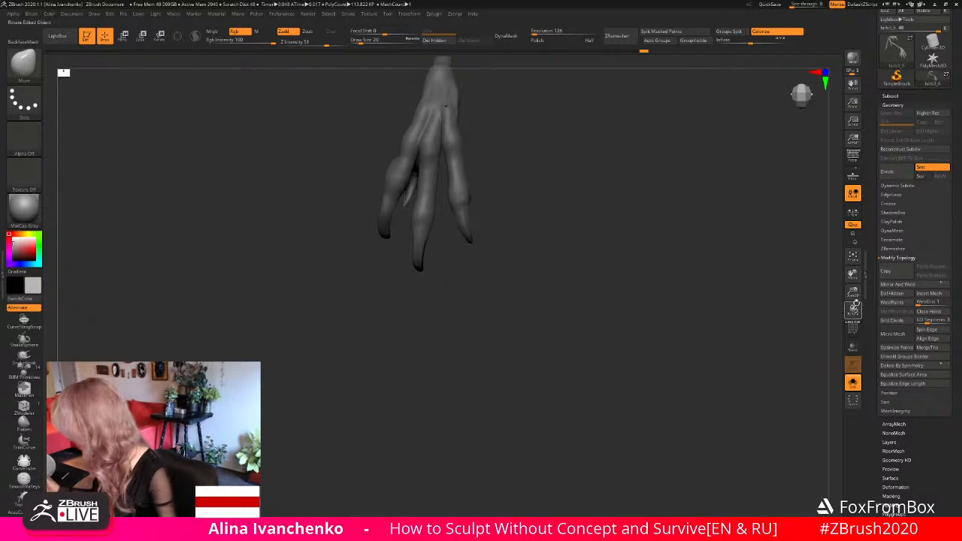
drag(852, 293, 815, 305)
alt+drag(540, 270, 548, 338)
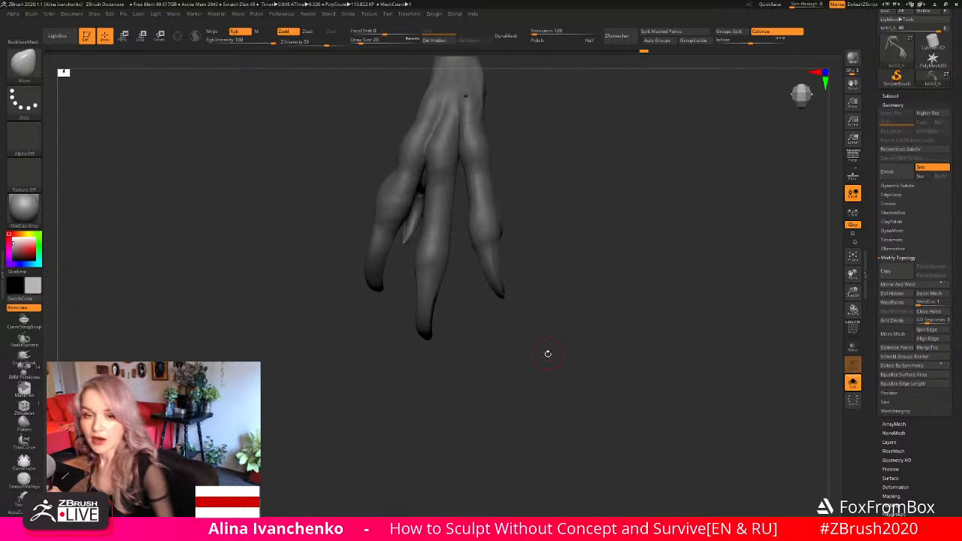
drag(544, 333, 552, 339)
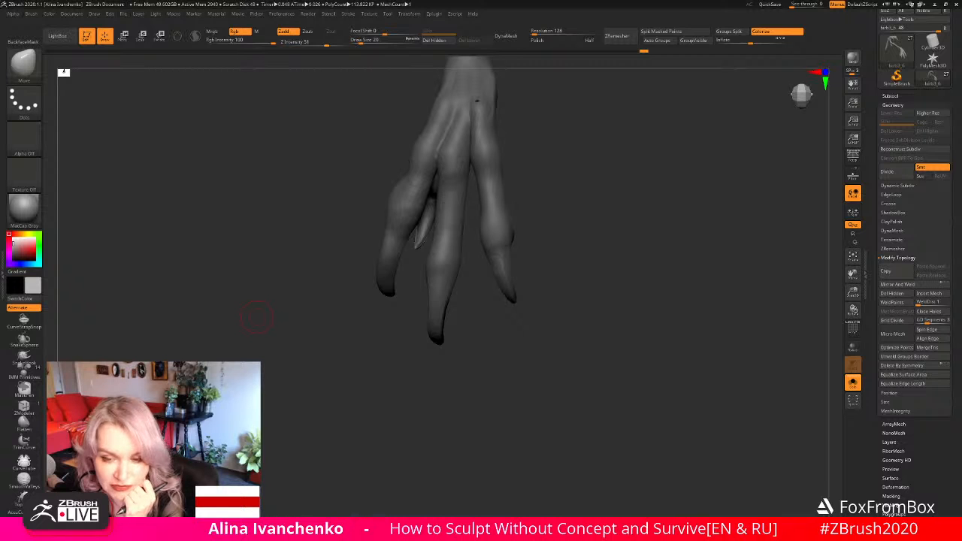
- Switch to the bird reference images and place them beside the sculpted foot for comparison
key(alt+Tab)
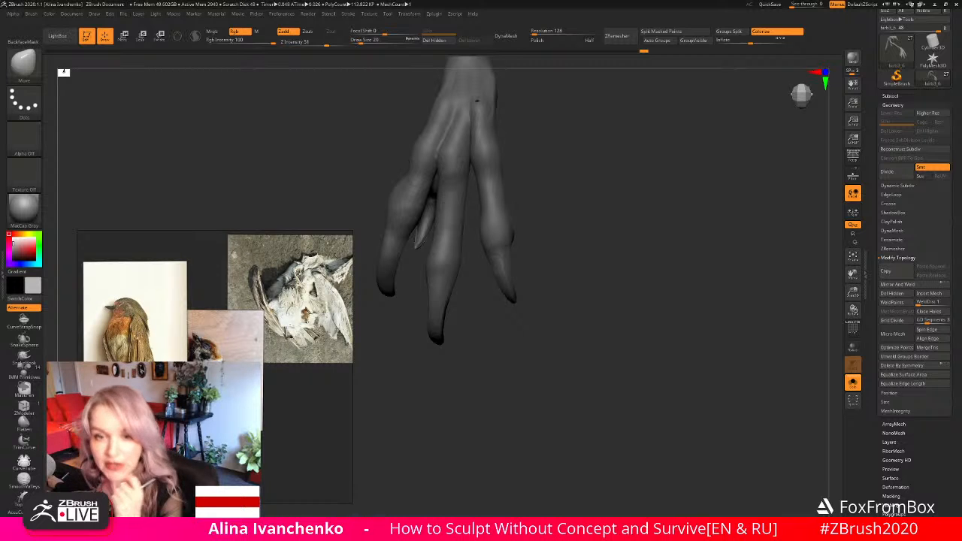
drag(238, 284, 235, 148)
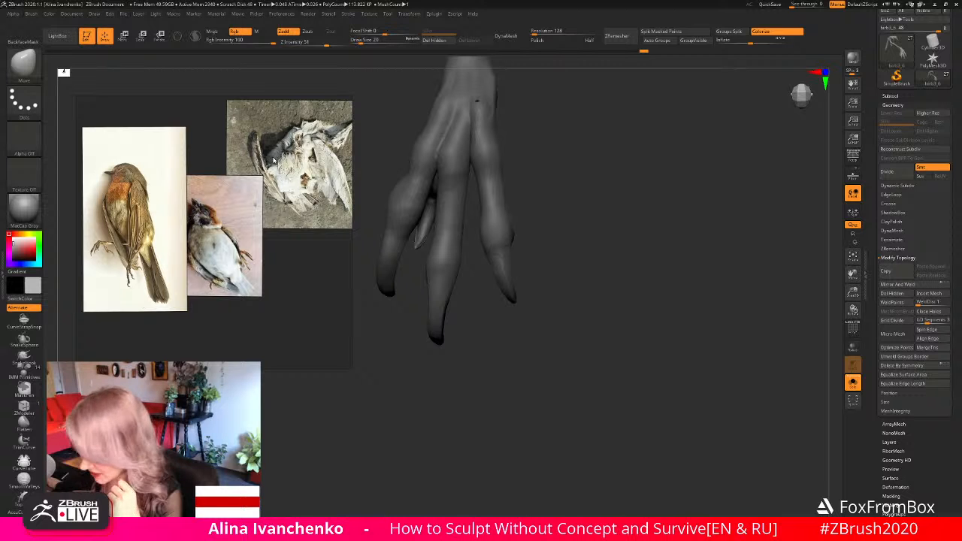
- Leave the bird reference images, return to the sculpted foot, and bring back the complete bird-woman sculpture
drag(268, 164, 260, 297)
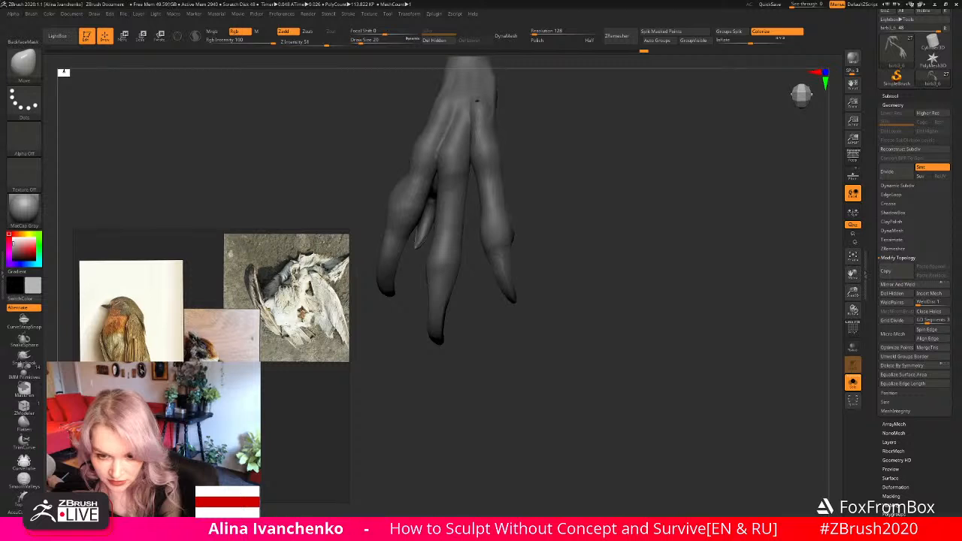
key(alt+Tab)
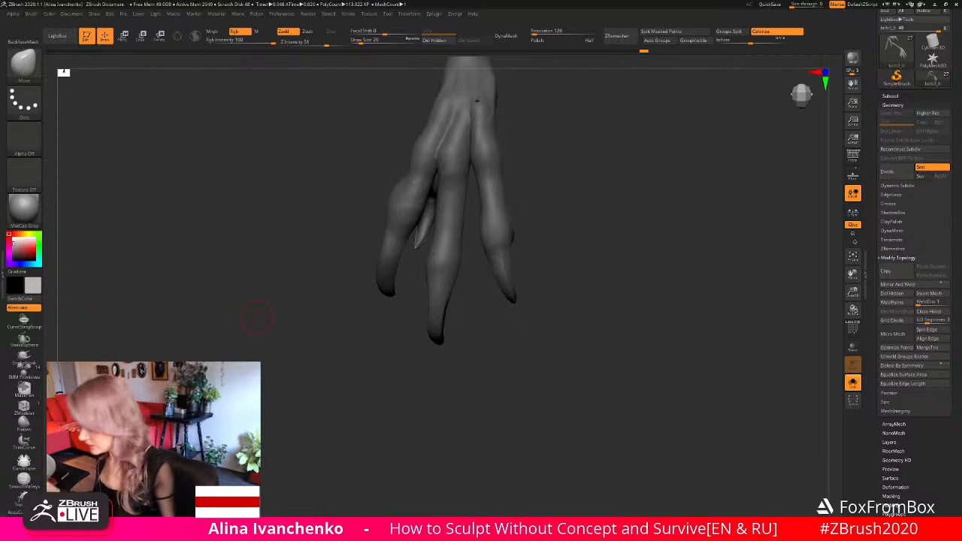
drag(581, 198, 587, 198)
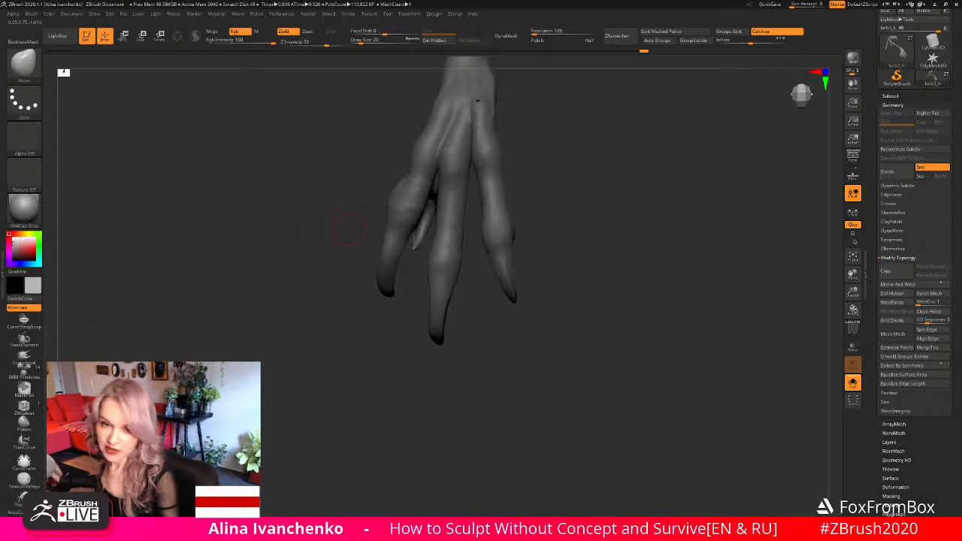
drag(351, 229, 421, 227)
drag(853, 292, 781, 313)
click(854, 382)
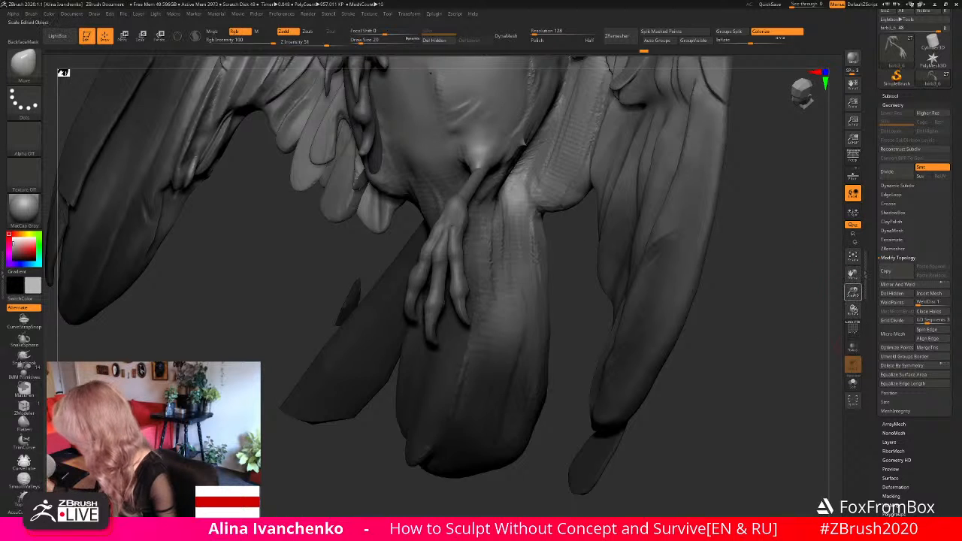
- Examine the whole bird-woman sculpture from the front and from below, checking the legs' pose and overall silhouette
drag(853, 292, 774, 198)
drag(617, 251, 664, 330)
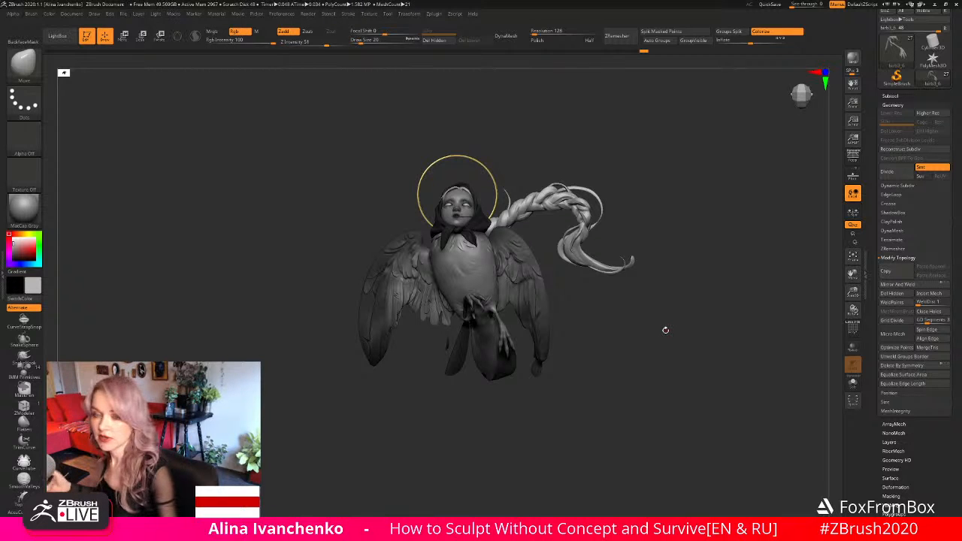
drag(612, 292, 608, 340)
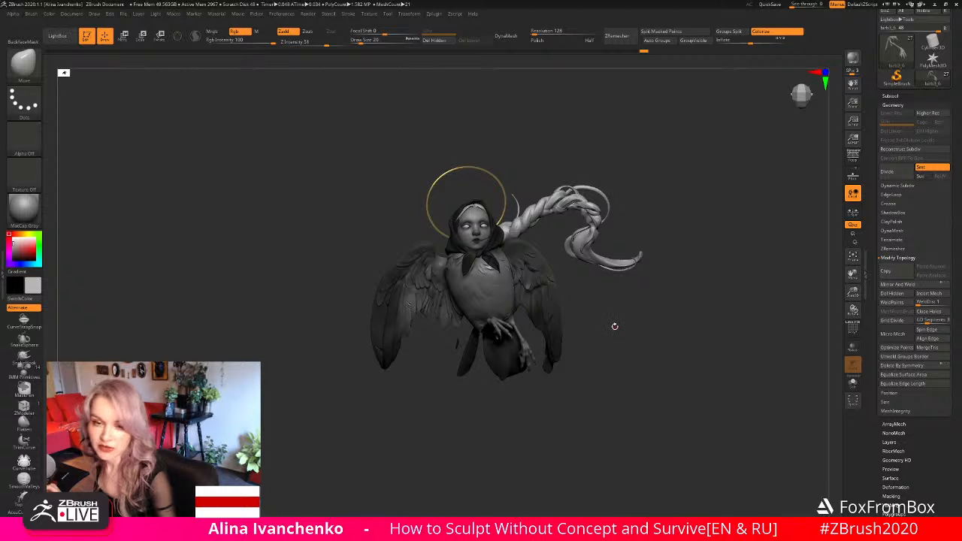
drag(613, 324, 607, 332)
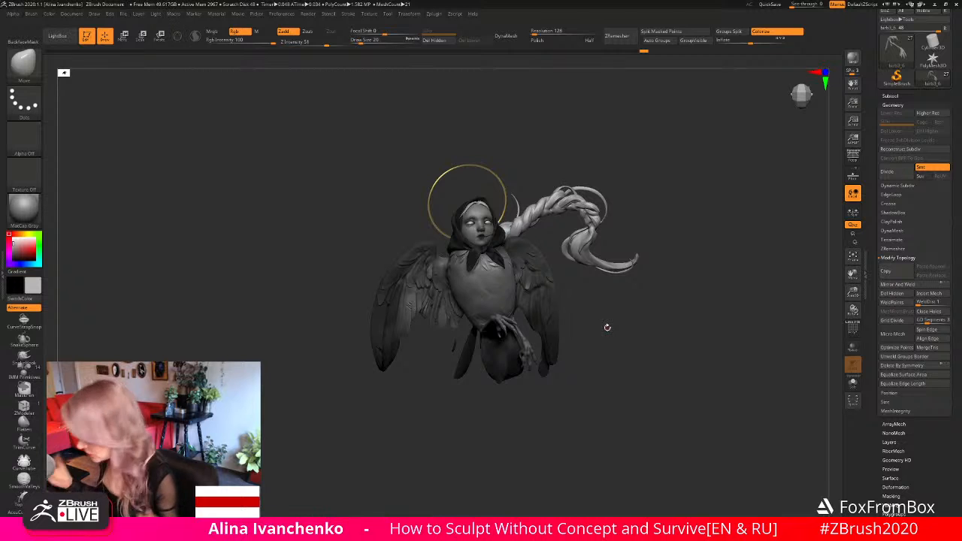
drag(618, 313, 615, 319)
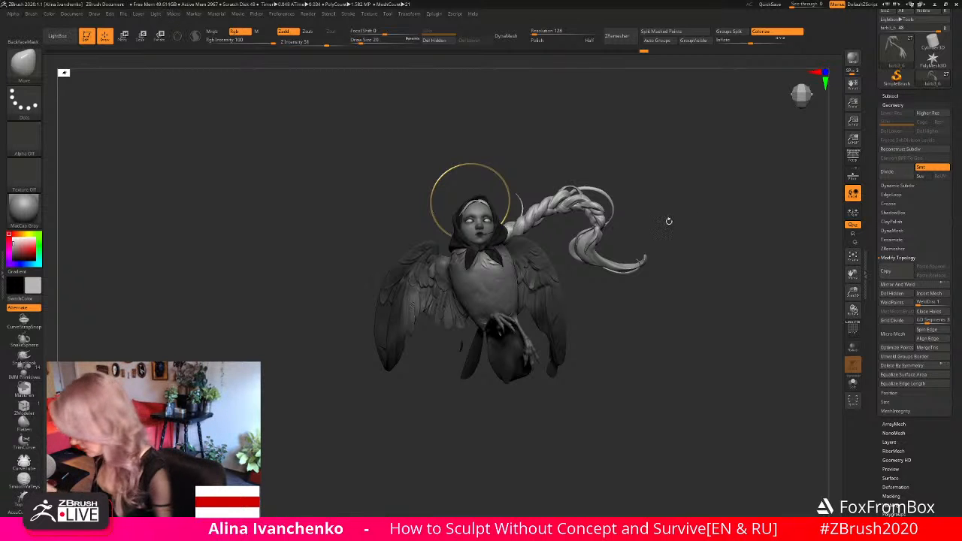
drag(669, 219, 653, 262)
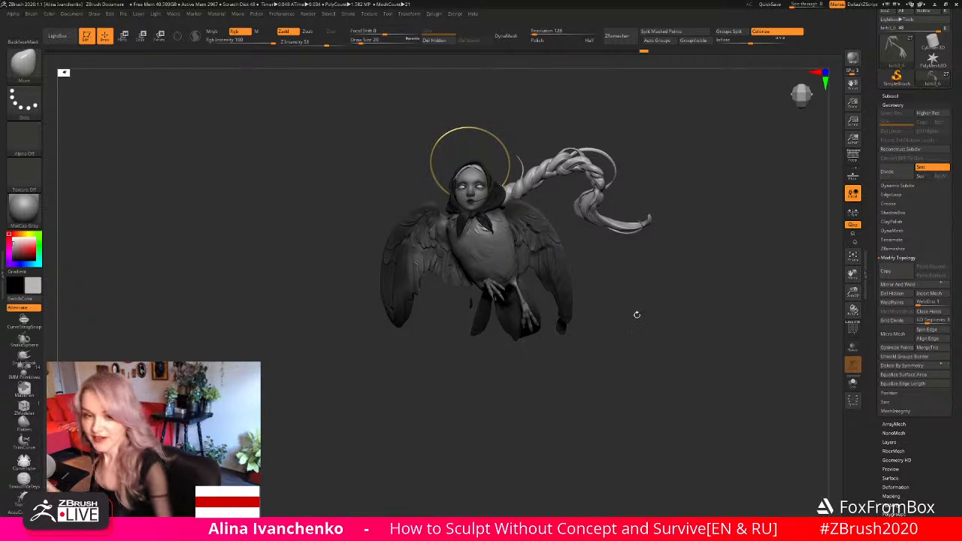
mouse_move(636, 326)
alt+mouse_down()
mouse_move(649, 324)
mouse_move(638, 339)
alt+mouse_up()
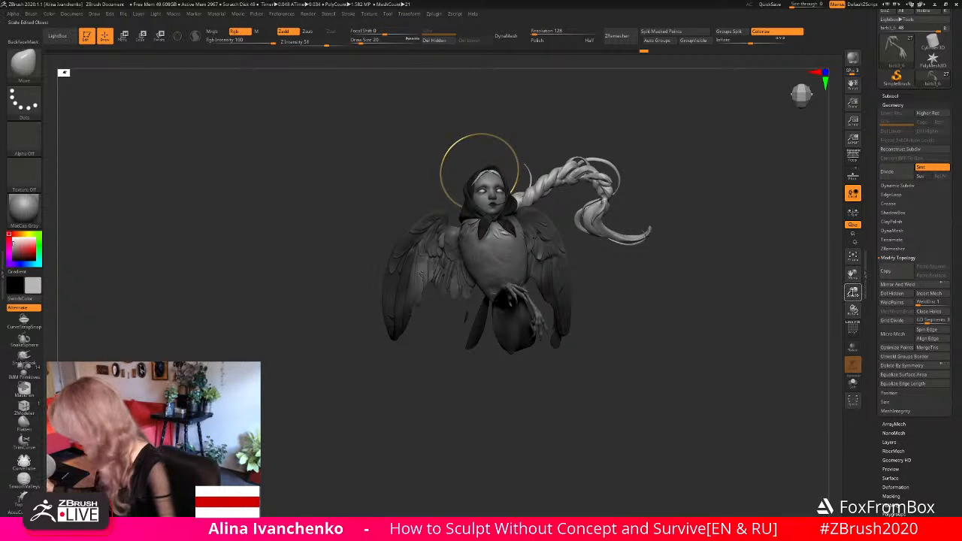
drag(852, 291, 831, 301)
- Adjust the upper end of the leg where it meets the belly, using the Move brush at draw size 37
alt+drag(668, 319, 579, 293)
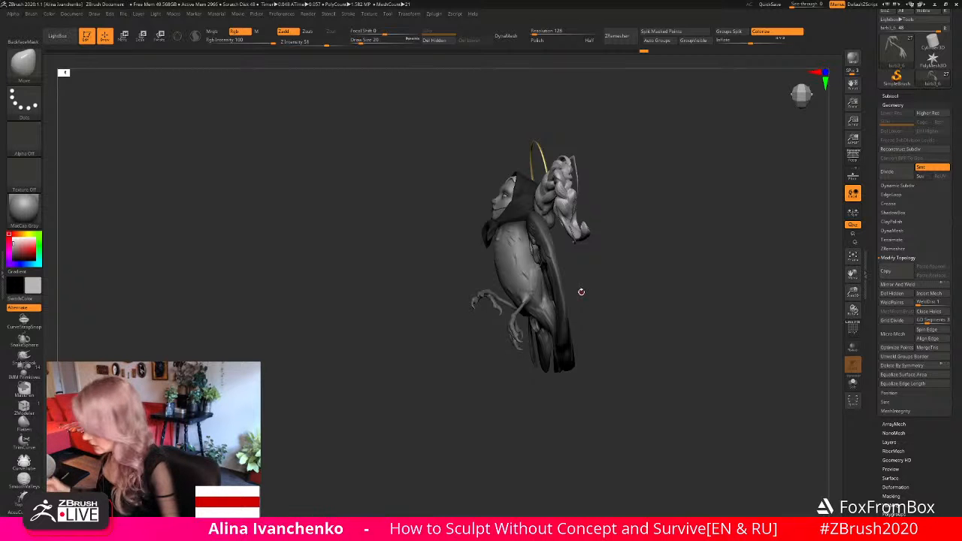
drag(581, 291, 632, 315)
drag(854, 292, 696, 338)
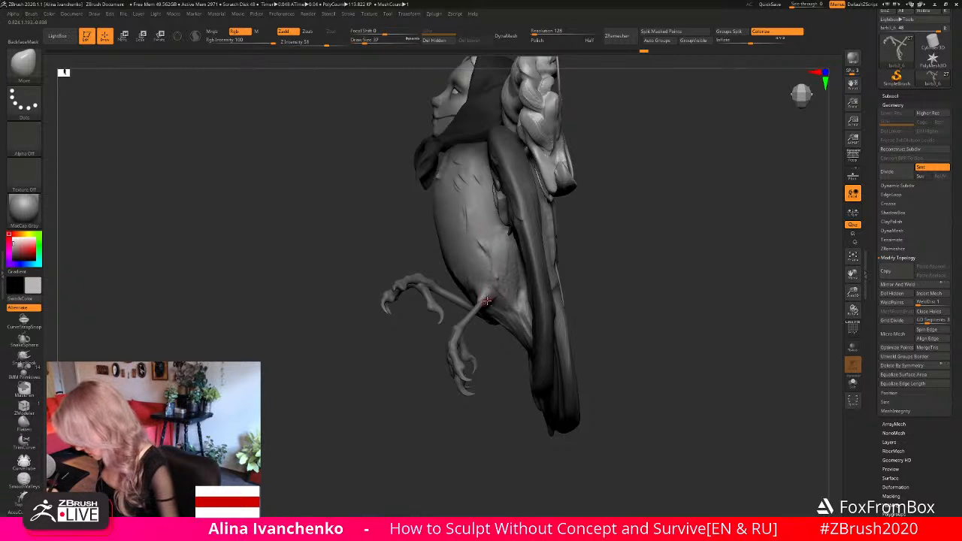
drag(487, 300, 488, 293)
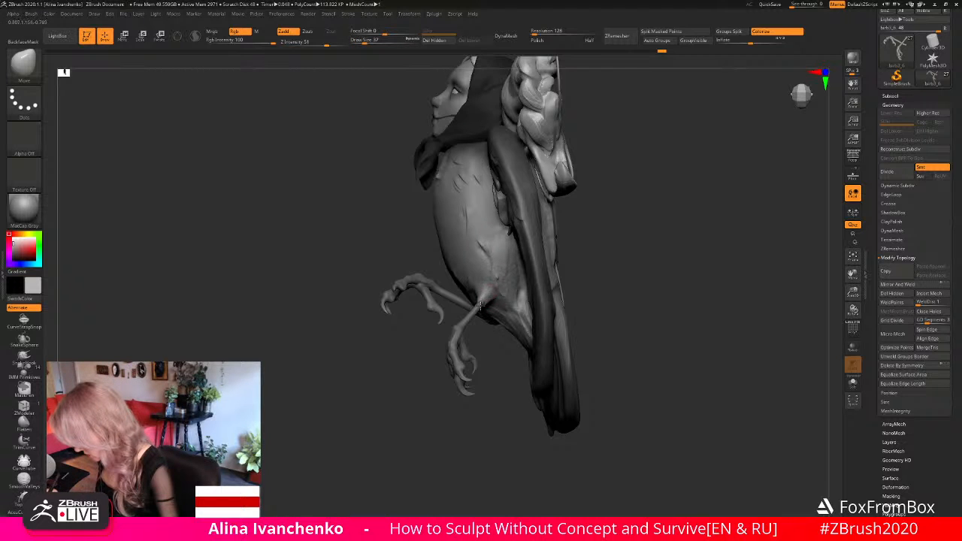
drag(582, 266, 487, 299)
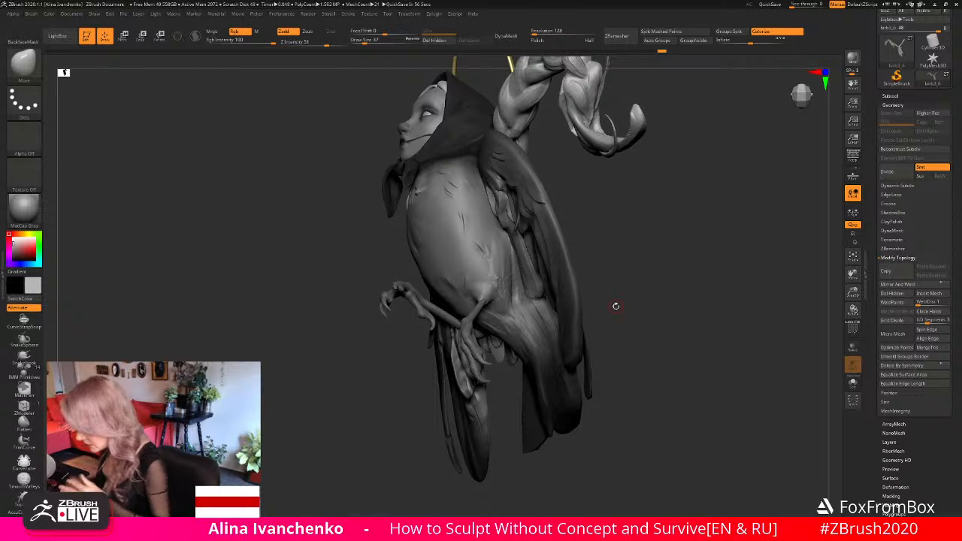
- Select the body subtool and reshape the area around the leg joint with the Move brush at draw size 97
mouse_move(615, 306)
mouse_down()
mouse_move(646, 308)
mouse_move(662, 296)
mouse_up()
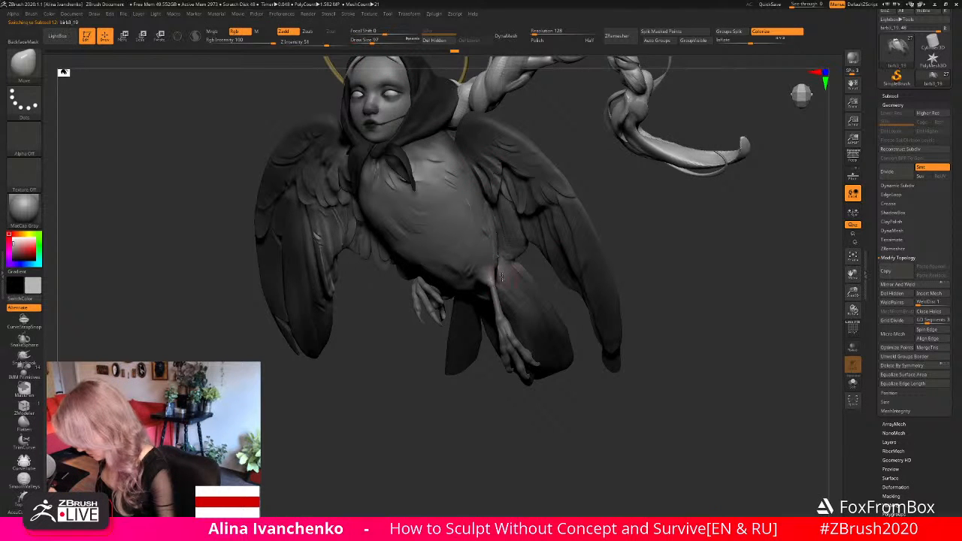
drag(699, 255, 645, 264)
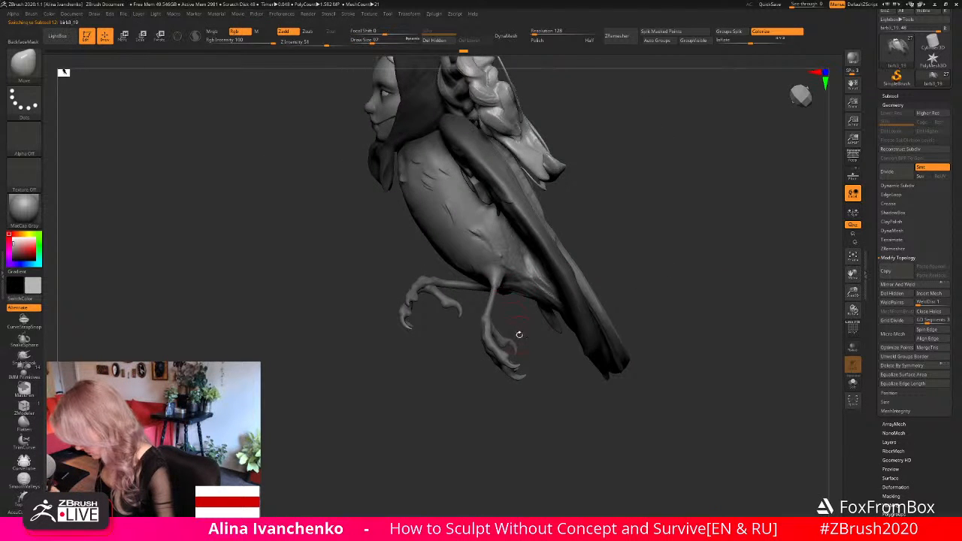
drag(519, 335, 563, 331)
drag(673, 253, 684, 324)
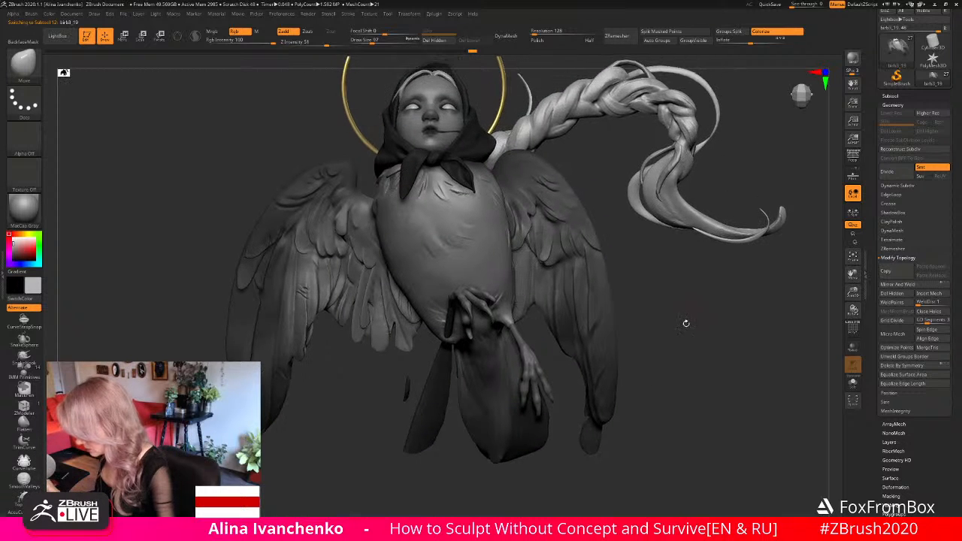
drag(851, 289, 749, 268)
drag(669, 307, 641, 341)
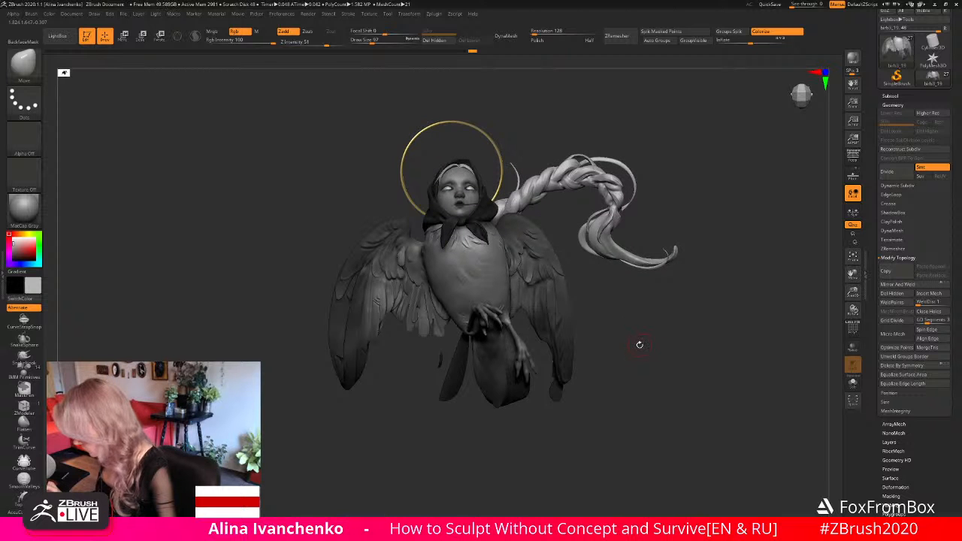
- Select the face subtool and isolate it for close work around the mouth and cheek
drag(853, 291, 713, 451)
drag(853, 292, 848, 326)
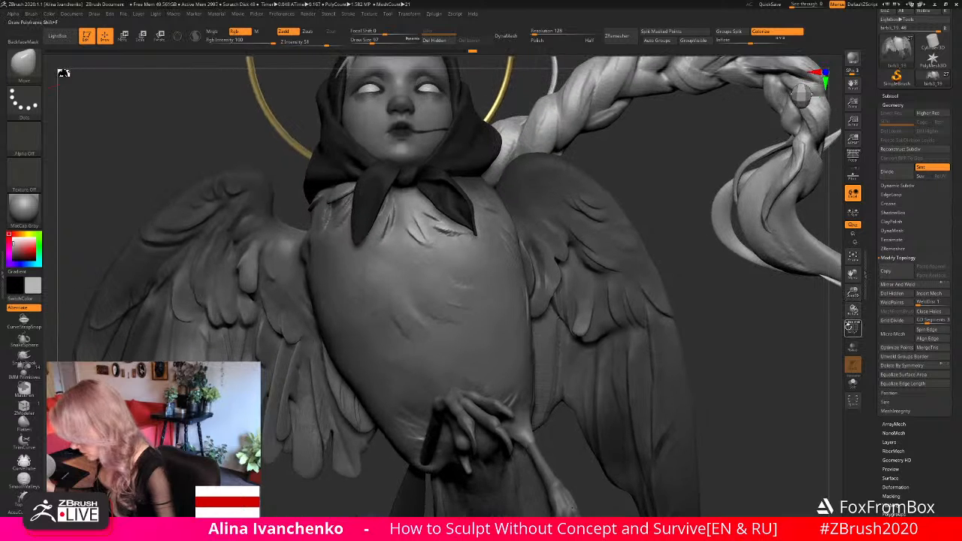
drag(669, 188, 664, 272)
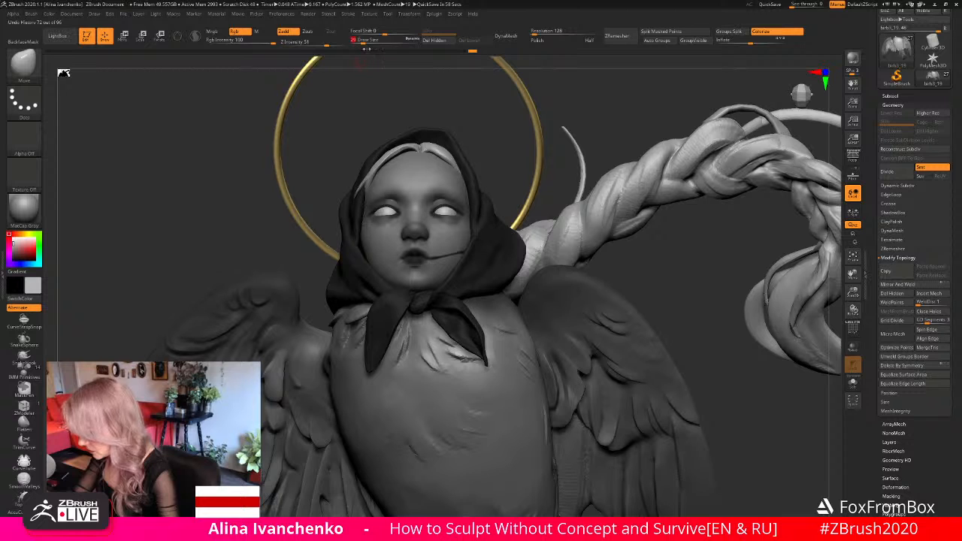
drag(589, 98, 584, 110)
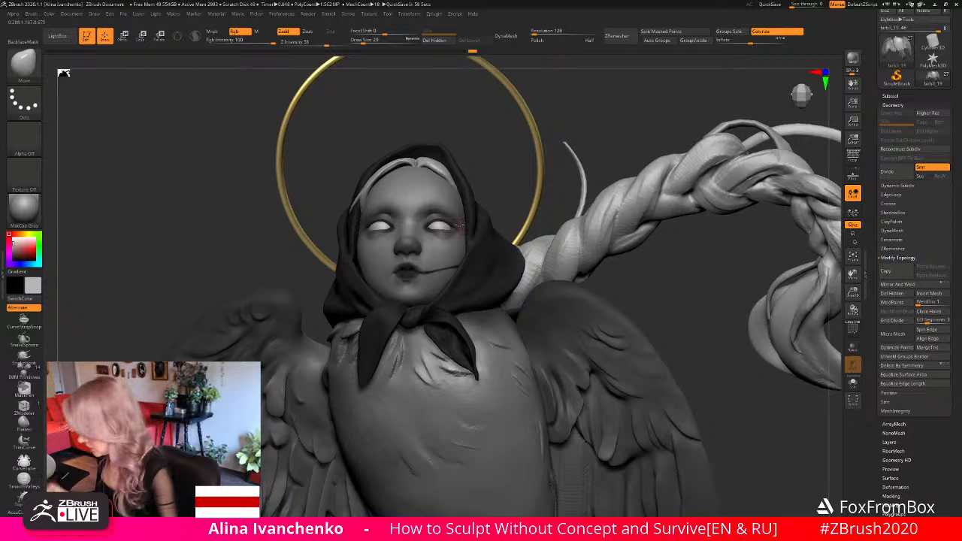
alt+click(657, 297)
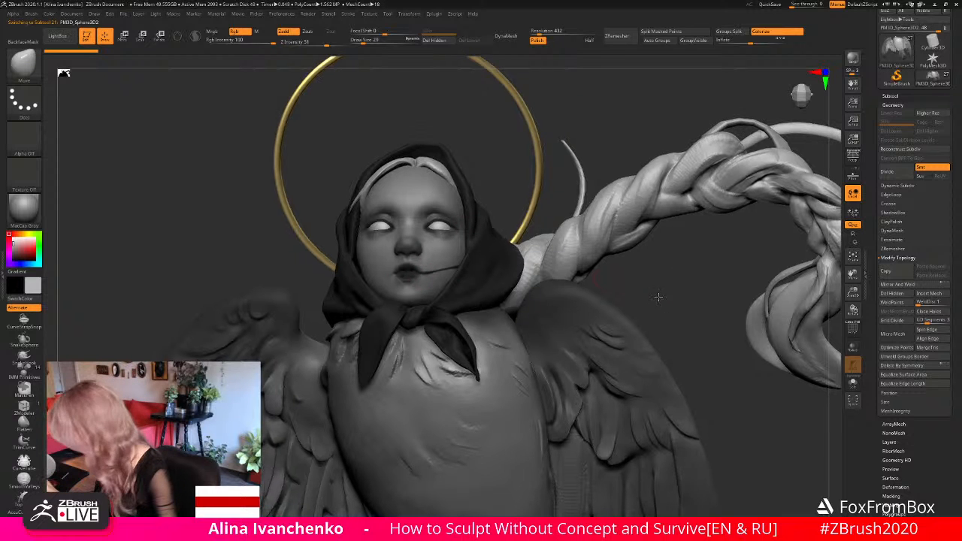
click(853, 382)
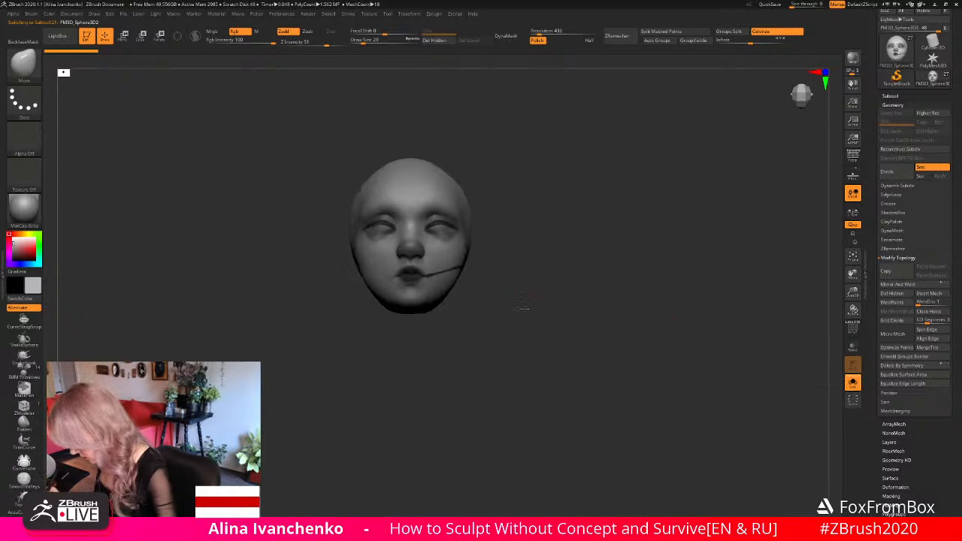
drag(853, 292, 852, 330)
mouse_move(563, 295)
mouse_down()
mouse_move(563, 307)
mouse_move(550, 289)
mouse_up()
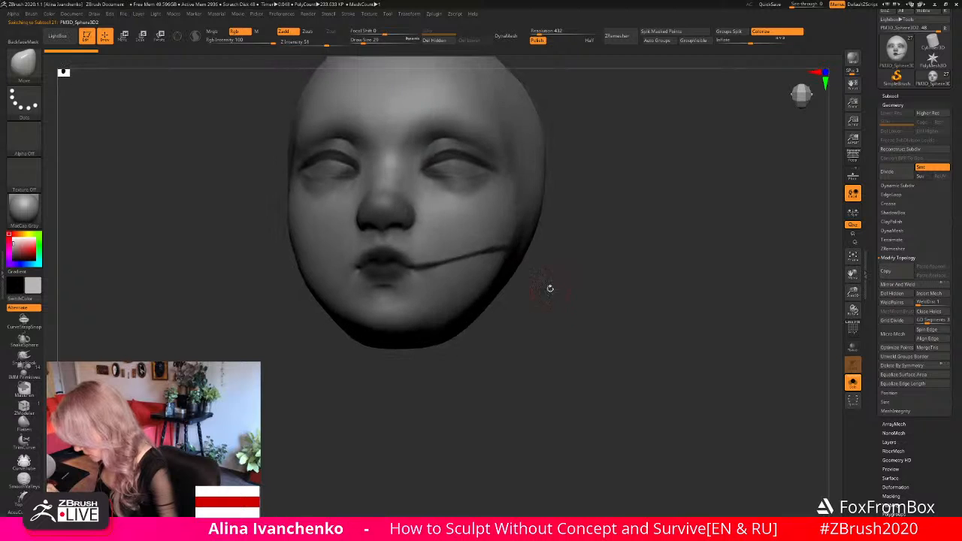
- Mask a thin line from the corner of the mouth across the cheek with the MaskLasso brush
key(ctrl)
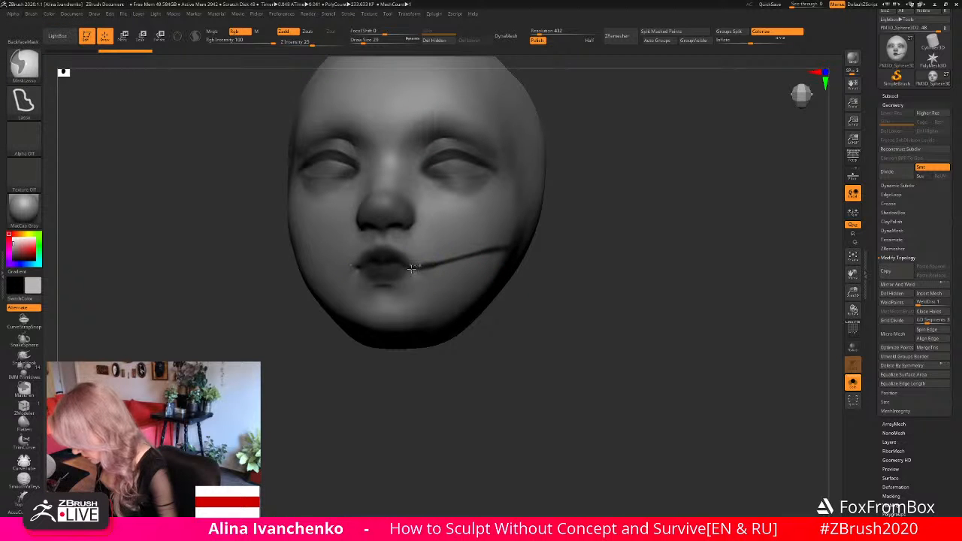
mouse_move(412, 269)
ctrl+mouse_down()
mouse_move(420, 257)
mouse_move(502, 247)
ctrl+mouse_up()
mouse_move(555, 278)
mouse_down()
mouse_move(623, 278)
mouse_move(614, 294)
mouse_up()
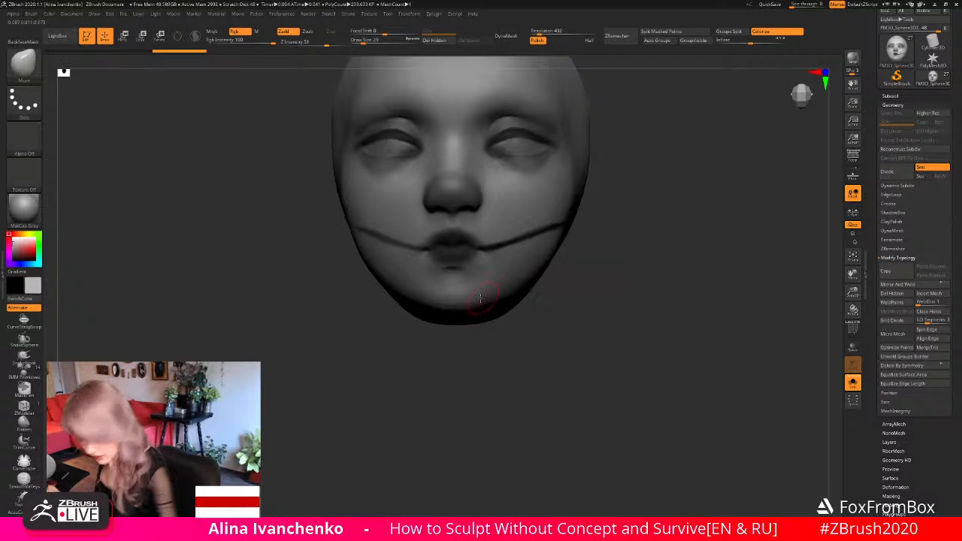
mouse_move(332, 239)
ctrl+shift+mouse_down()
mouse_move(380, 176)
mouse_move(398, 325)
mouse_move(353, 340)
ctrl+shift+mouse_up()
ctrl+shift+click(385, 307)
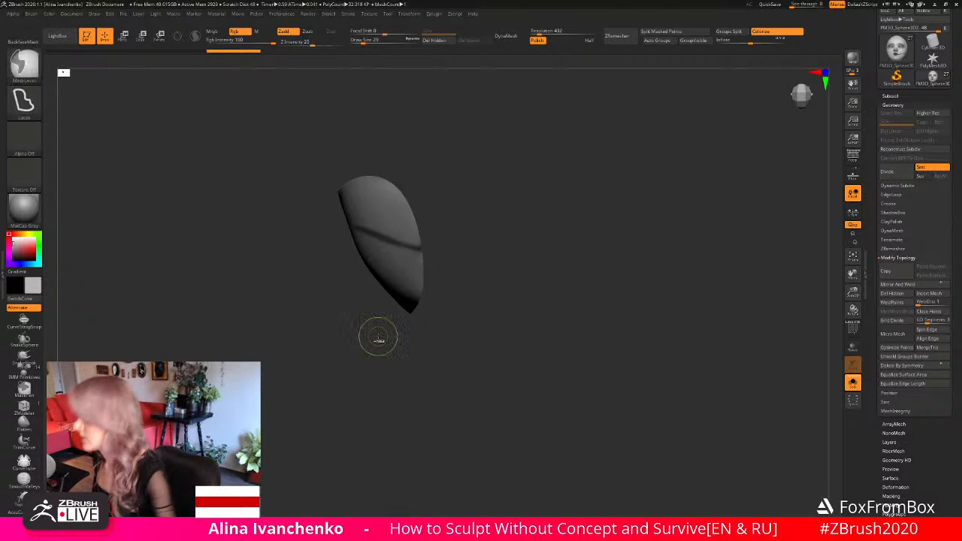
ctrl+shift+click(376, 337)
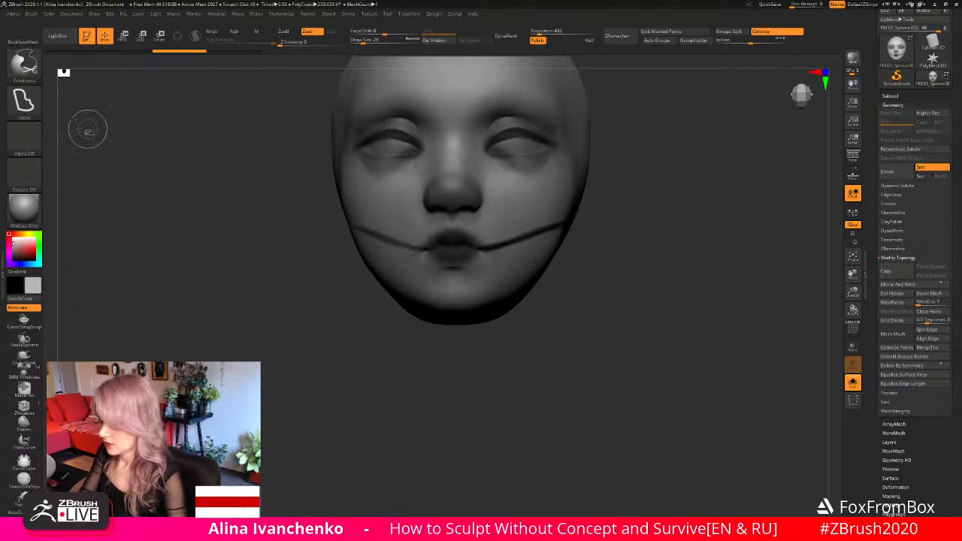
- Clear the mirrored mask line from the opposite cheek, keeping only the line on the hair braid's side
key(b)
ctrl+shift+click(251, 106)
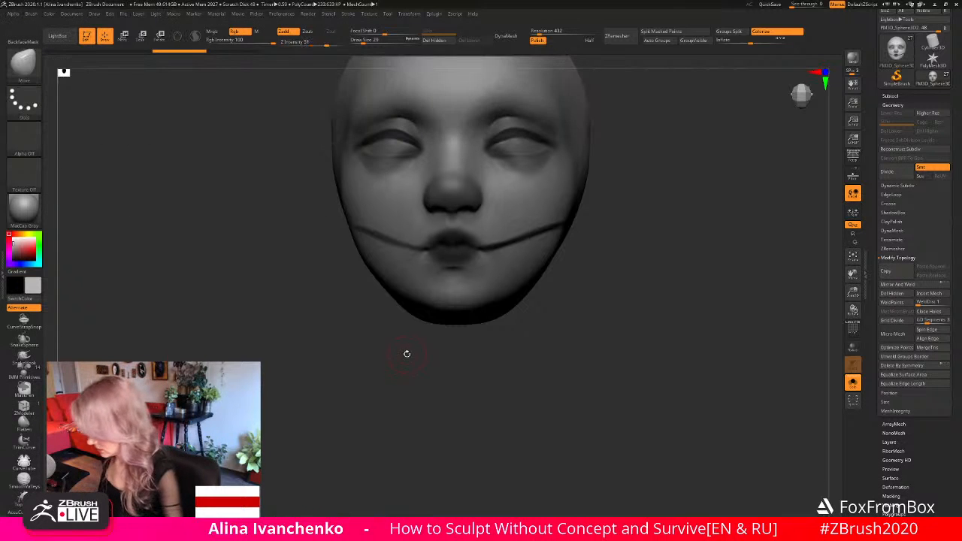
mouse_move(383, 320)
ctrl+mouse_down()
mouse_move(357, 181)
mouse_move(434, 266)
mouse_move(392, 328)
ctrl+mouse_up()
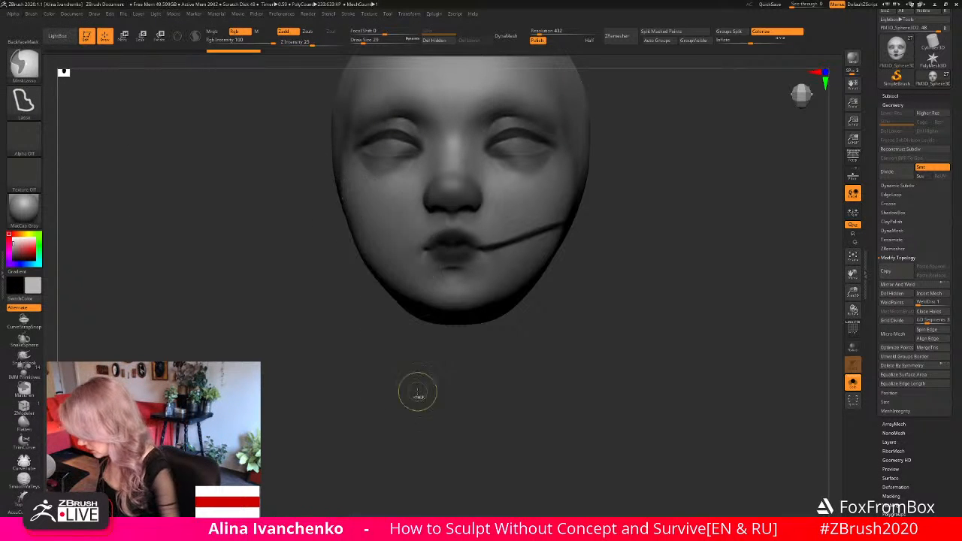
mouse_move(483, 356)
mouse_down()
mouse_move(475, 378)
mouse_move(459, 380)
mouse_move(468, 373)
mouse_up()
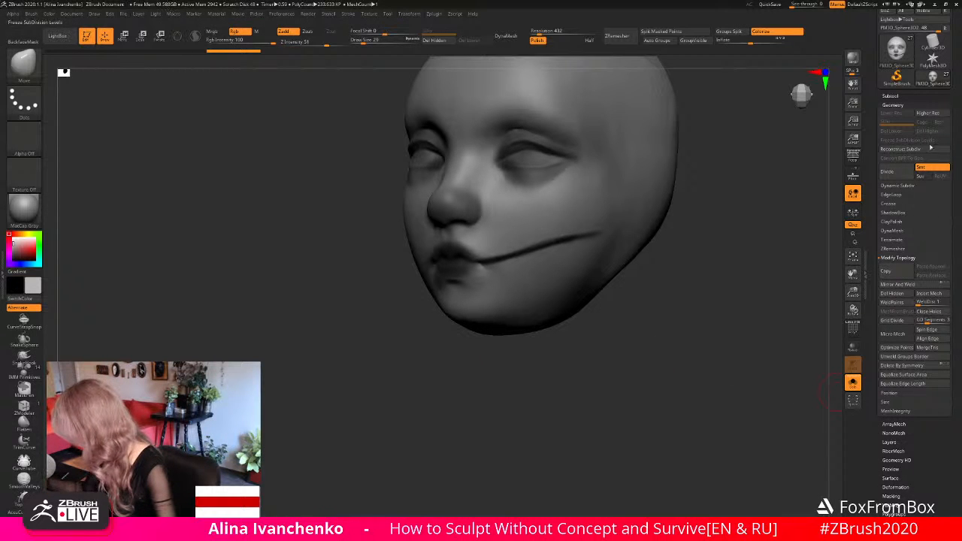
- Extract the masked cheek line as a new subtool, accept the extraction, and show the full sculpture again
click(890, 96)
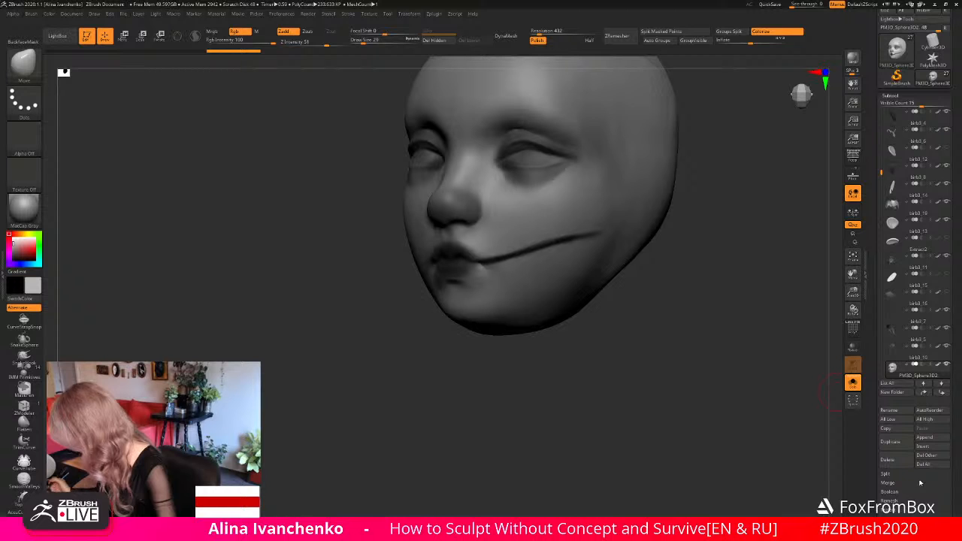
scroll(959, 471, down, 1)
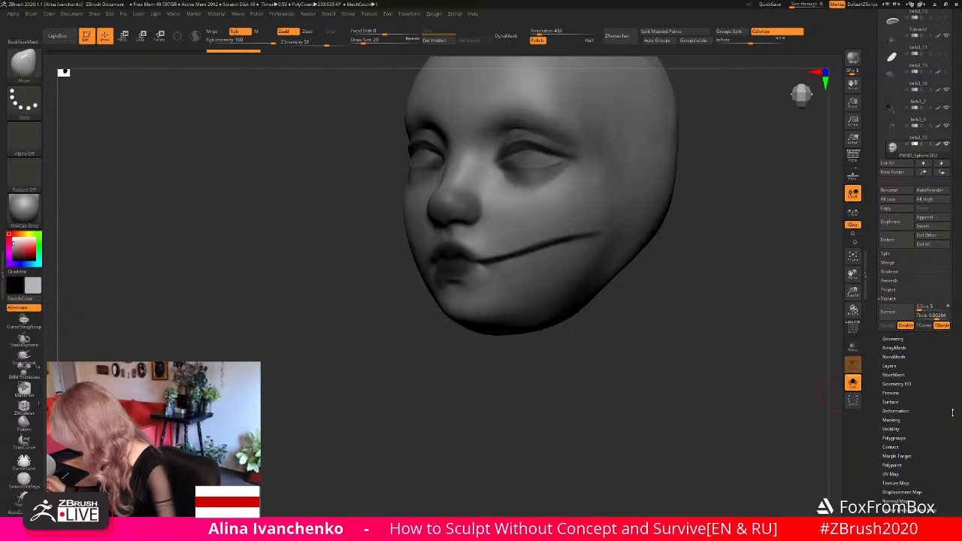
click(893, 313)
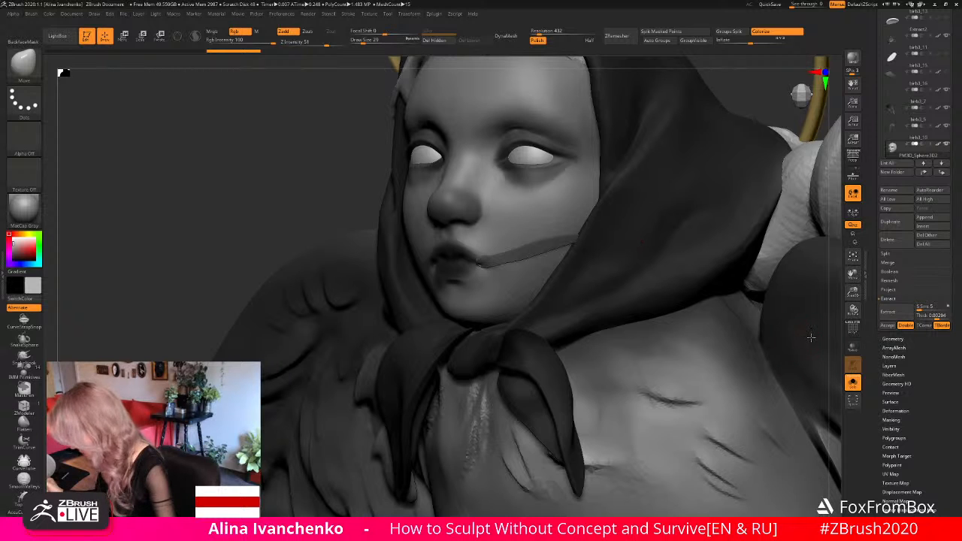
click(889, 326)
drag(787, 338, 816, 376)
click(853, 383)
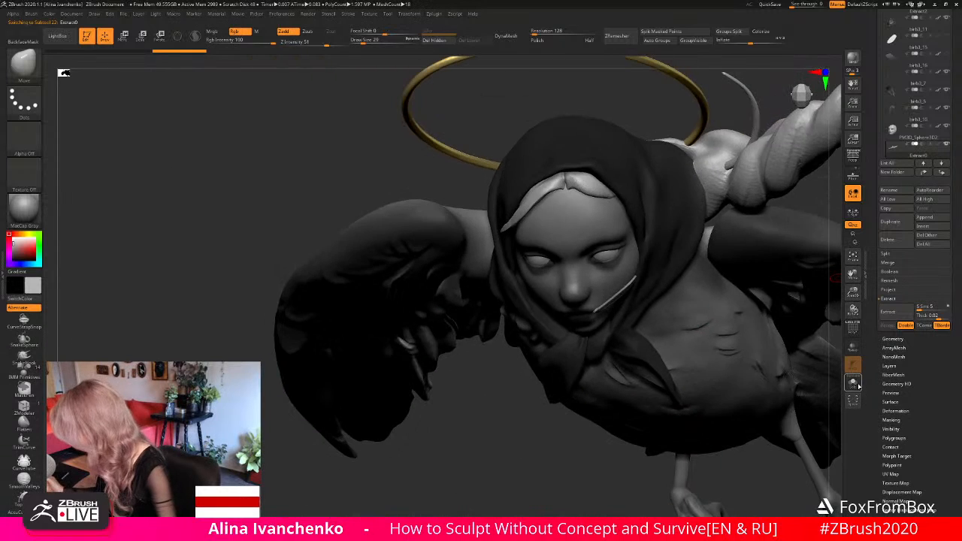
- Isolate the extracted strand subtool, remove the stray V-shaped piece so only the cheek strand remains, and show the full sculpture again
click(853, 382)
mouse_move(799, 356)
mouse_down()
mouse_move(625, 337)
mouse_move(571, 301)
mouse_up()
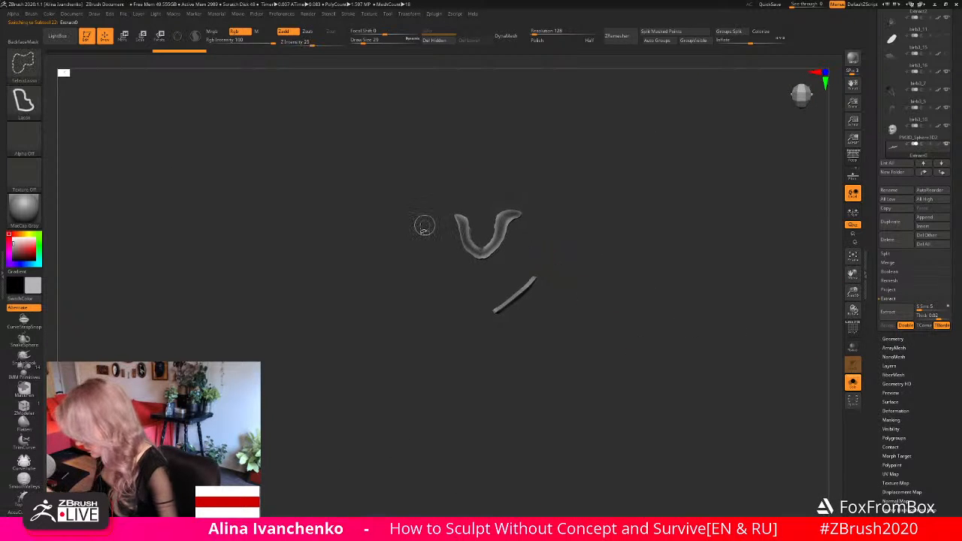
mouse_move(392, 227)
ctrl+shift+mouse_down()
mouse_move(531, 242)
mouse_move(390, 294)
ctrl+shift+mouse_up()
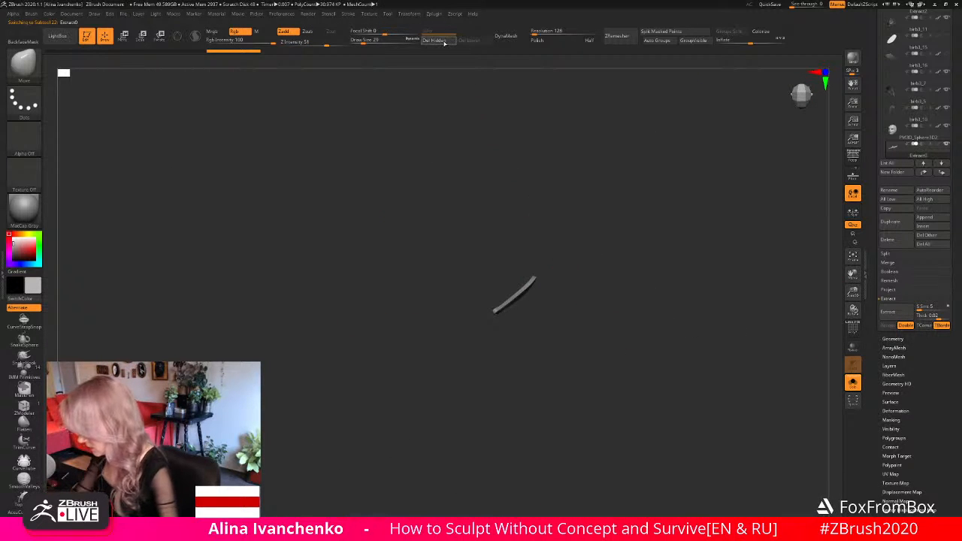
drag(599, 326, 576, 319)
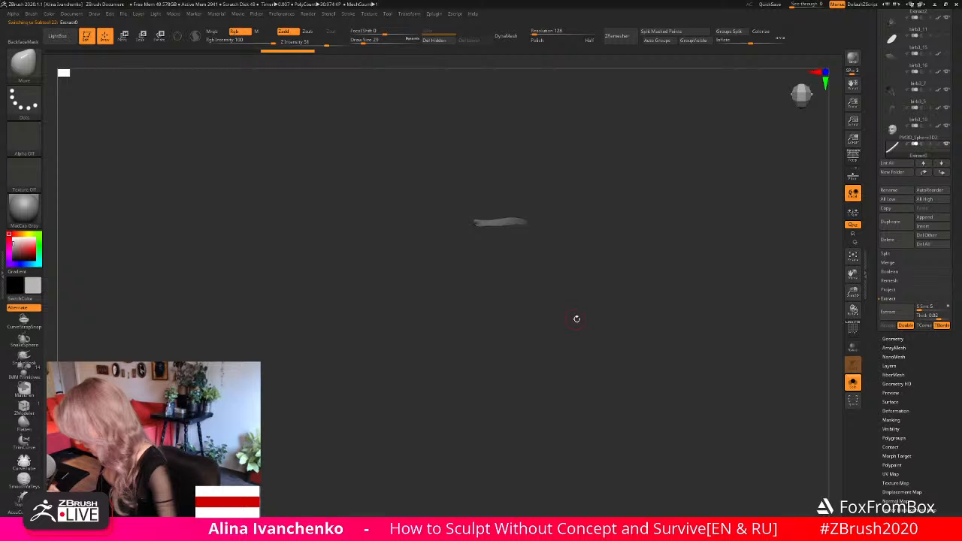
click(854, 383)
- Move the strand's inner end into the corner of the mouth using the Move brush at draw size 44, checking from several angles
drag(853, 293, 792, 268)
mouse_move(632, 118)
mouse_down()
mouse_move(643, 111)
mouse_move(635, 133)
mouse_up()
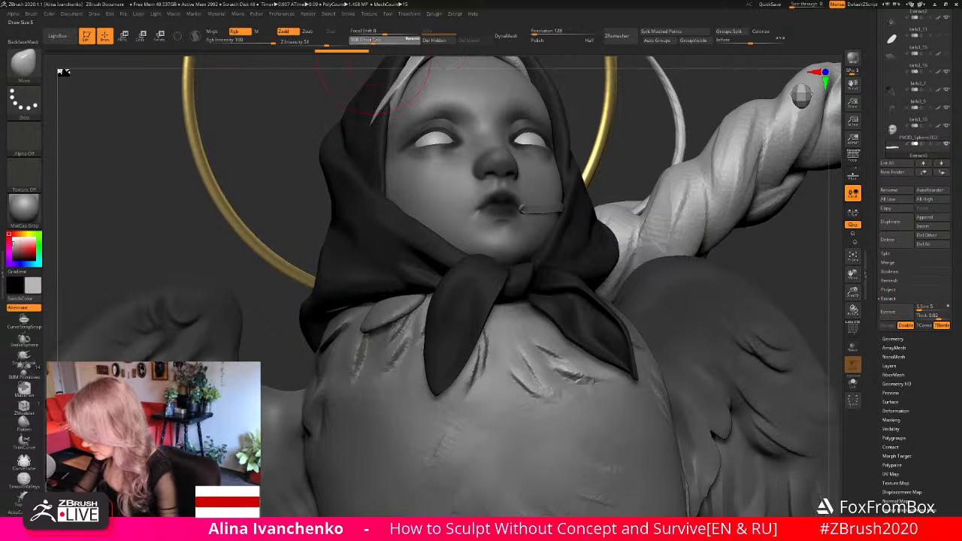
drag(854, 292, 549, 293)
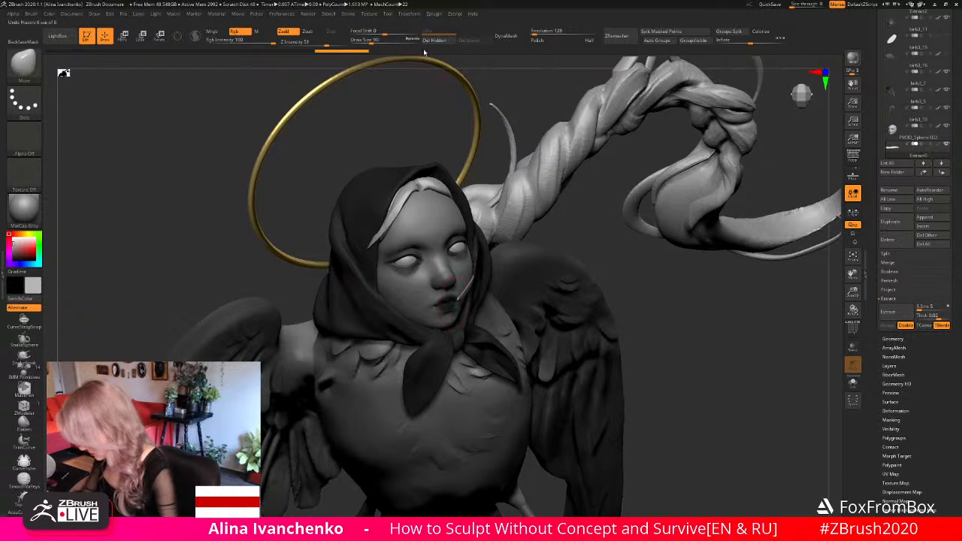
drag(372, 42, 365, 42)
drag(514, 174, 495, 131)
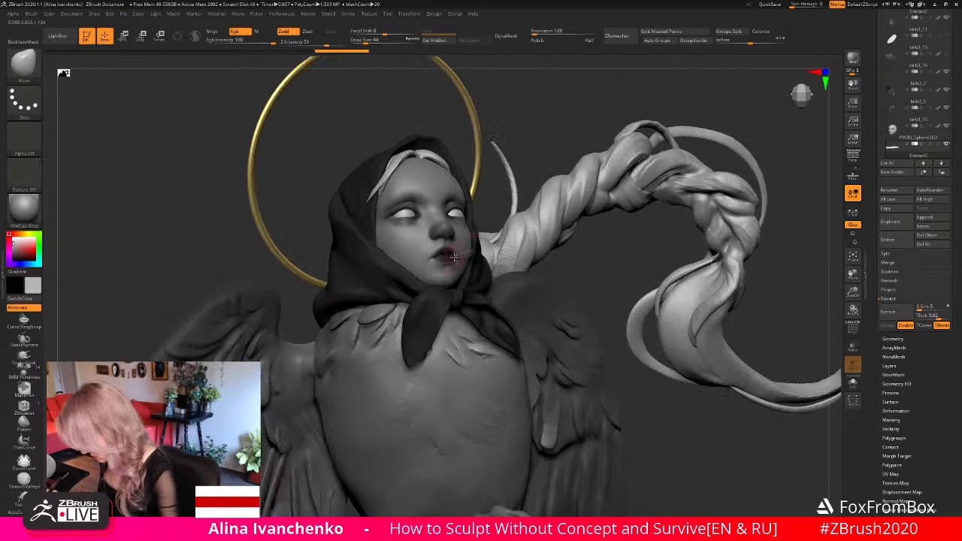
drag(445, 258, 449, 256)
drag(601, 263, 455, 255)
drag(707, 285, 727, 314)
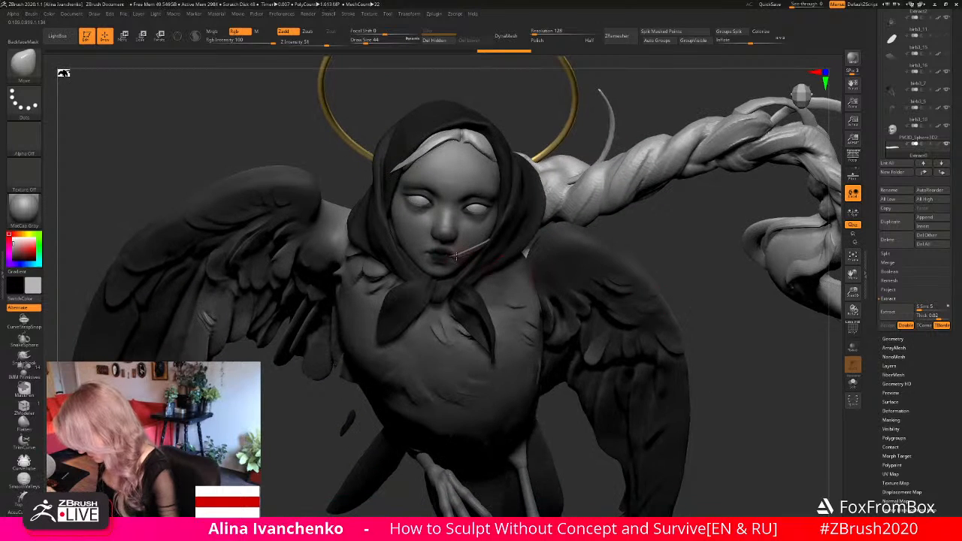
drag(687, 261, 664, 223)
shift+drag(479, 255, 456, 258)
drag(664, 271, 651, 242)
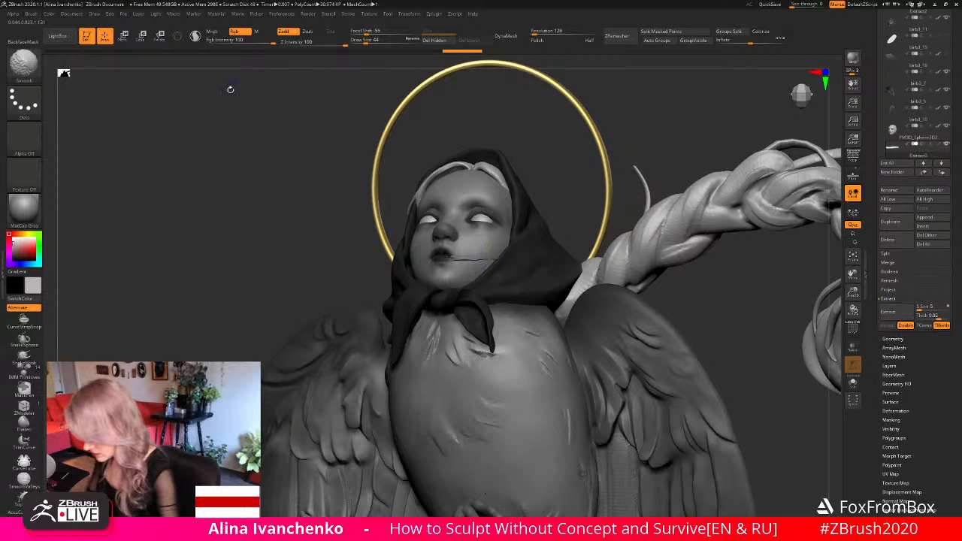
- Smooth the cheek strand, then bend it with the Move brush and fit its outer end to the headscarf edge at draw size 23
shift+drag(473, 258, 490, 257)
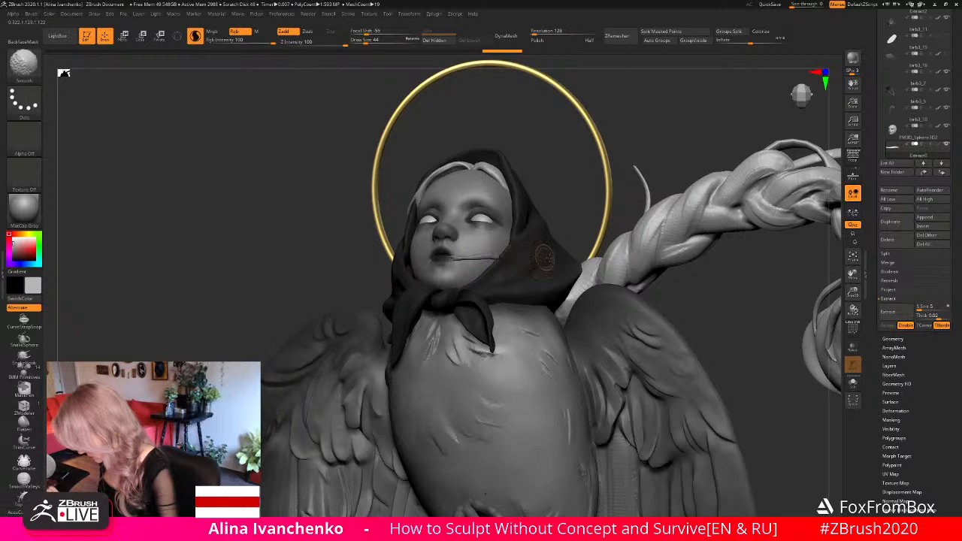
mouse_move(612, 304)
mouse_down()
mouse_move(668, 306)
mouse_move(639, 293)
mouse_up()
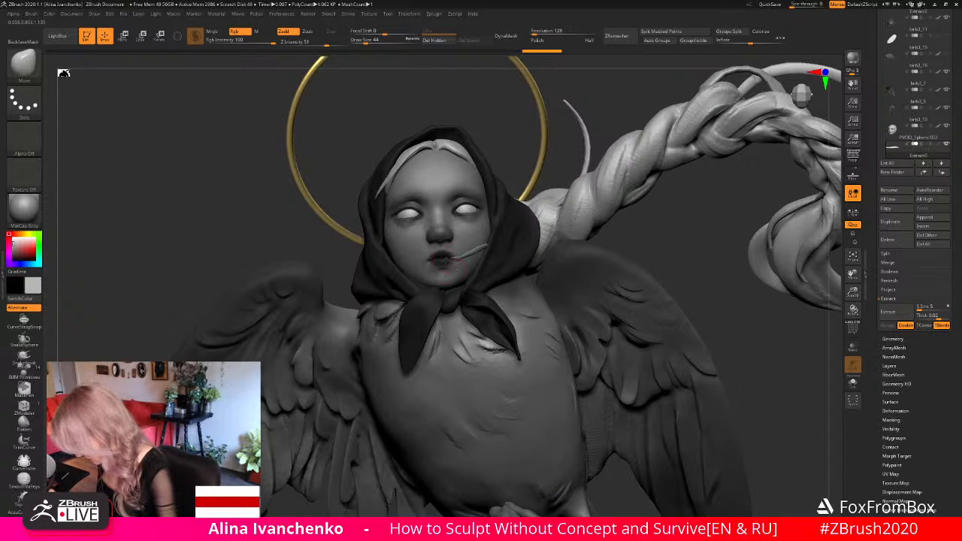
drag(631, 250, 470, 256)
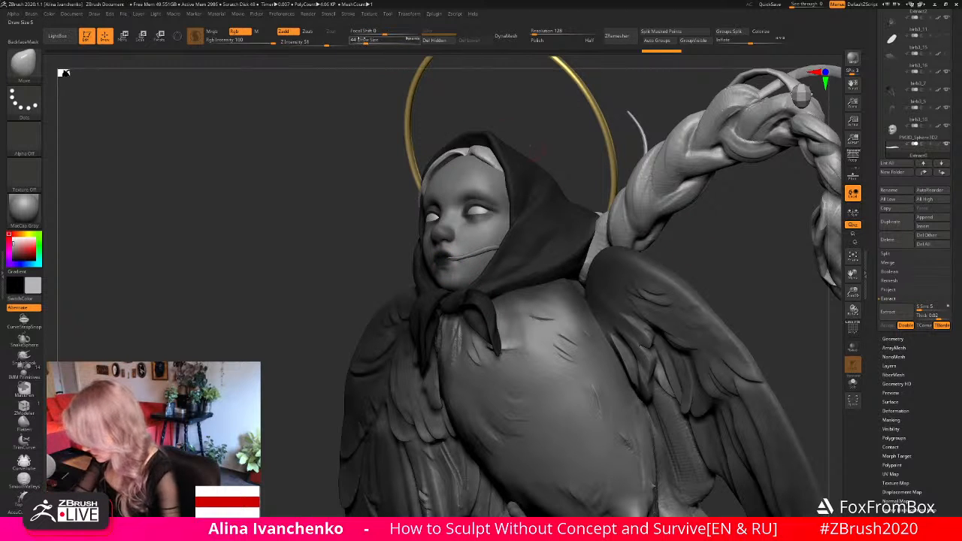
drag(451, 260, 459, 259)
key(ctrl+z)
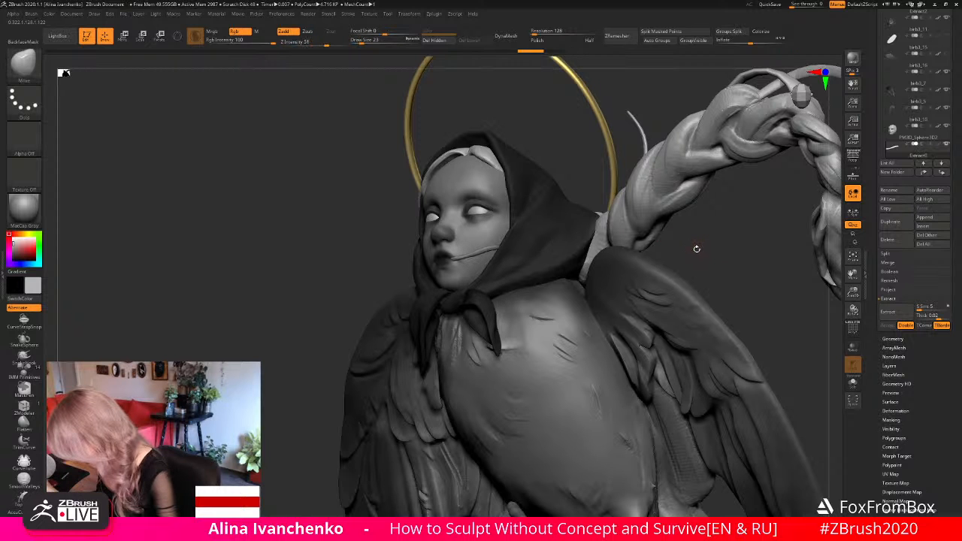
mouse_move(696, 249)
mouse_down()
mouse_move(724, 258)
mouse_move(645, 233)
mouse_move(540, 245)
mouse_up()
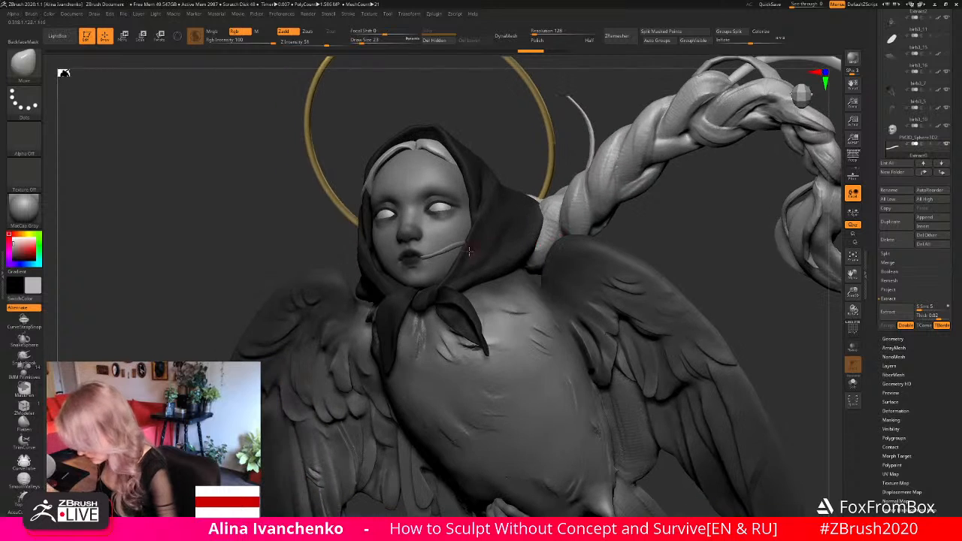
mouse_move(459, 246)
shift+mouse_down()
mouse_move(441, 252)
mouse_move(449, 249)
mouse_move(457, 272)
shift+mouse_up()
- Shift the strand broadly along the cheek in a low side view using the Move brush at draw size 128
drag(364, 41, 375, 40)
mouse_move(715, 204)
mouse_down()
mouse_move(665, 198)
mouse_move(531, 224)
mouse_up()
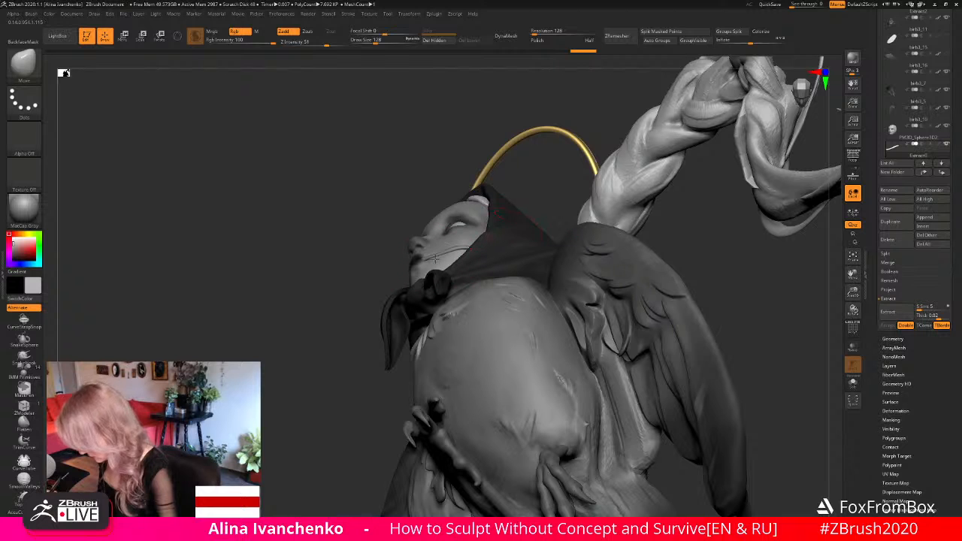
drag(435, 258, 473, 246)
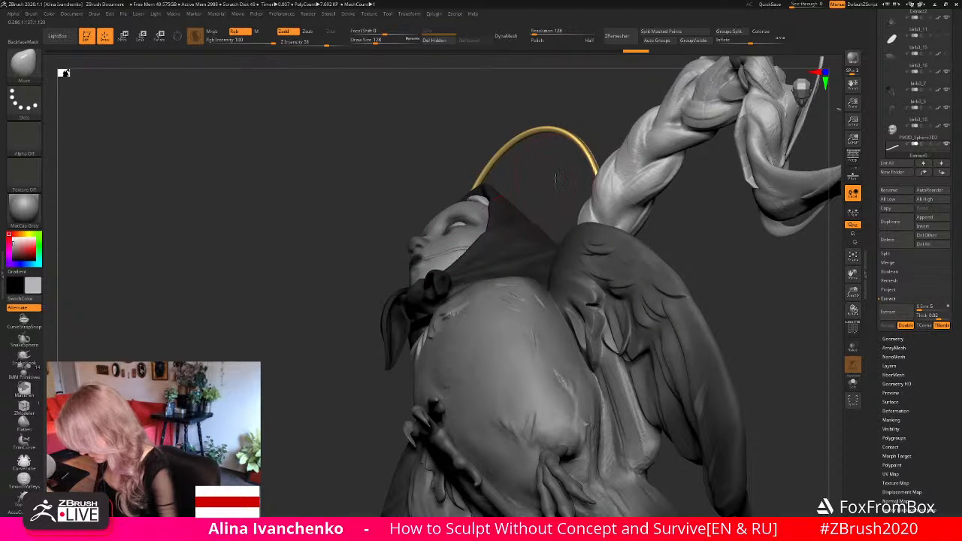
mouse_move(559, 180)
mouse_down()
mouse_move(669, 196)
mouse_move(676, 226)
mouse_up()
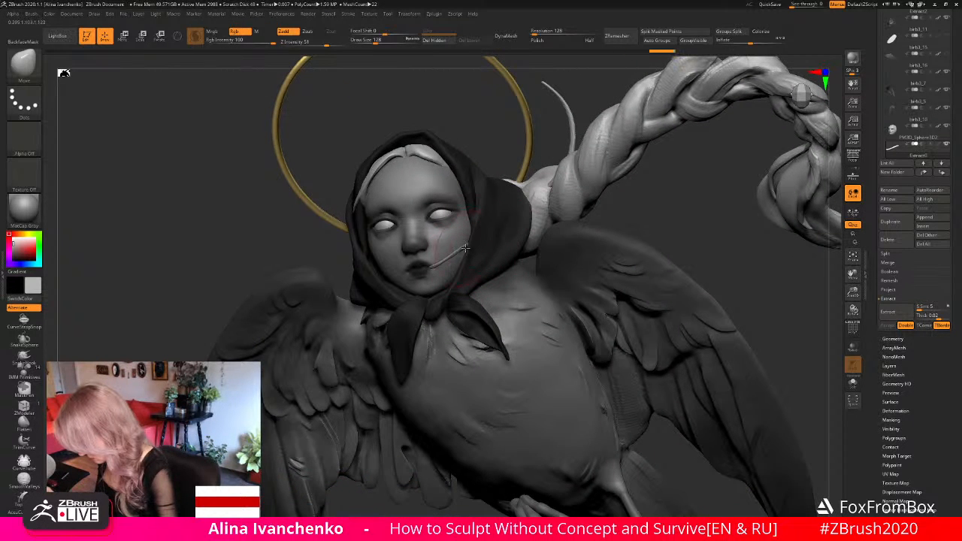
- Smooth the strand and shape a gentle wave from the mouth to the headscarf with the Move brush at draw size 27
key(shift)
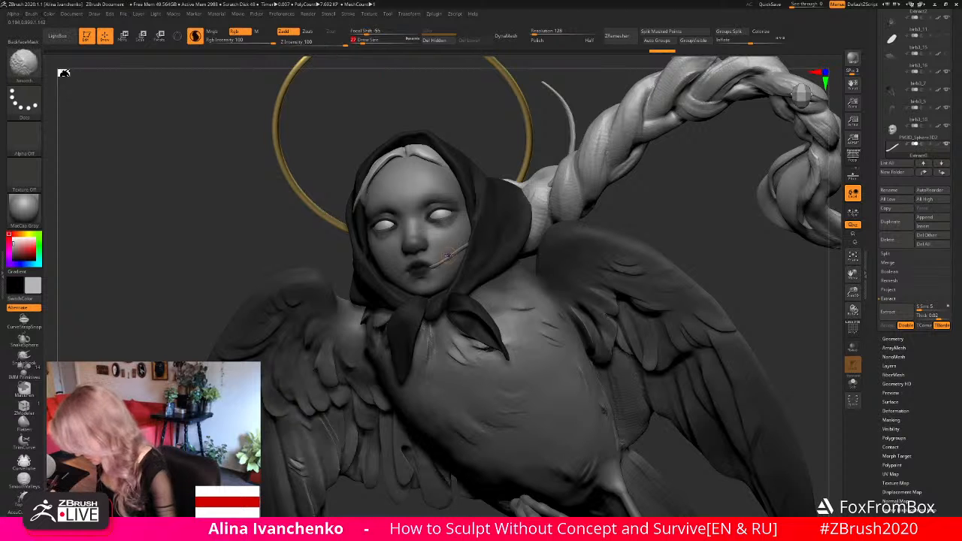
mouse_move(665, 212)
mouse_down()
mouse_move(582, 208)
mouse_move(655, 154)
mouse_move(646, 160)
mouse_up()
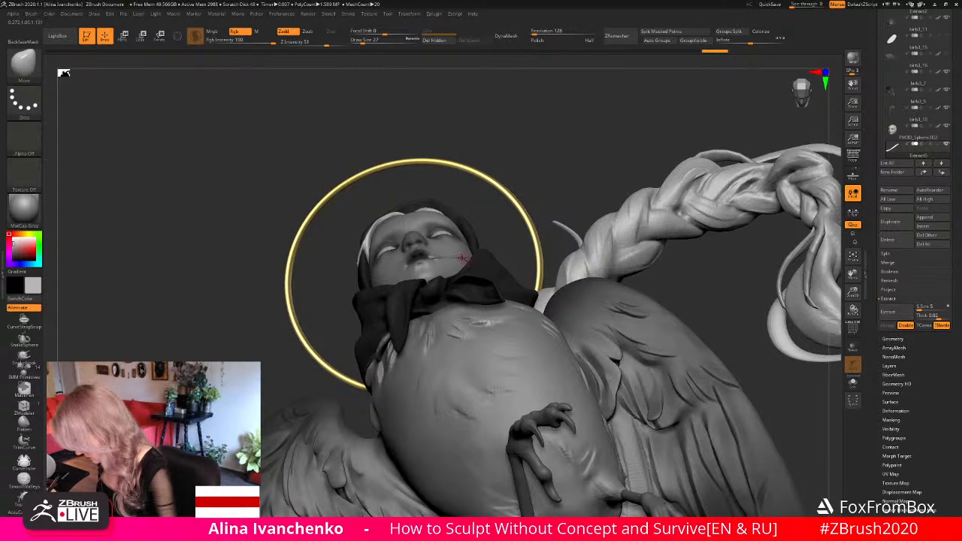
drag(553, 183, 559, 134)
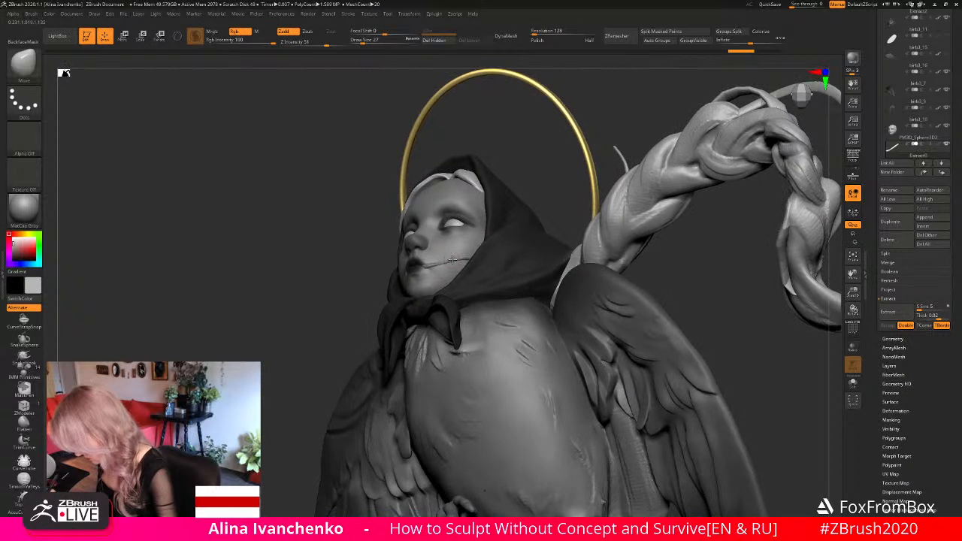
drag(471, 246, 421, 275)
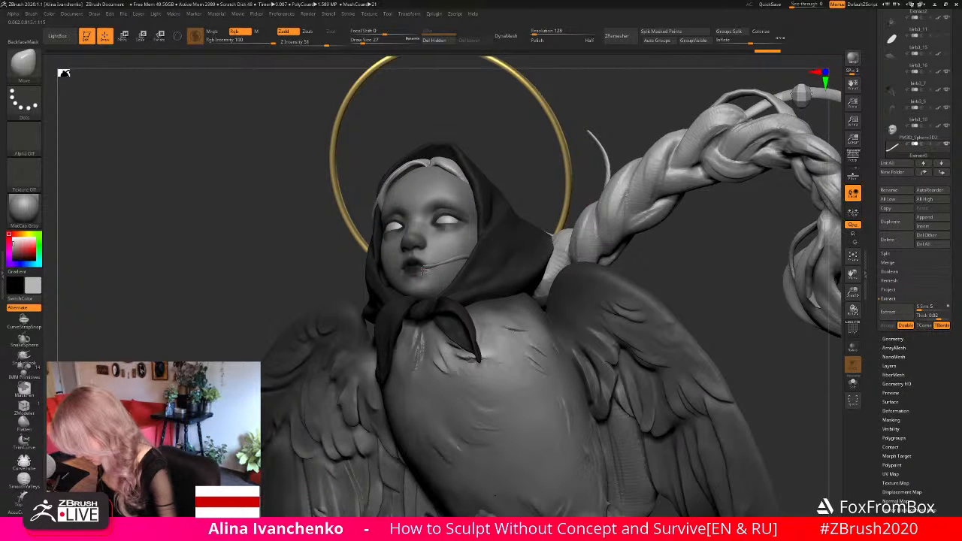
drag(692, 286, 432, 263)
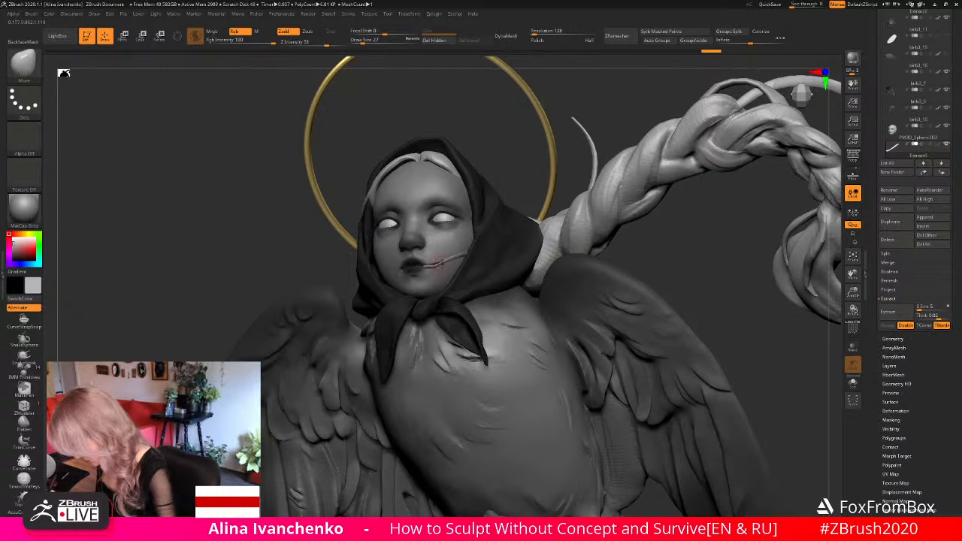
key(ctrl)
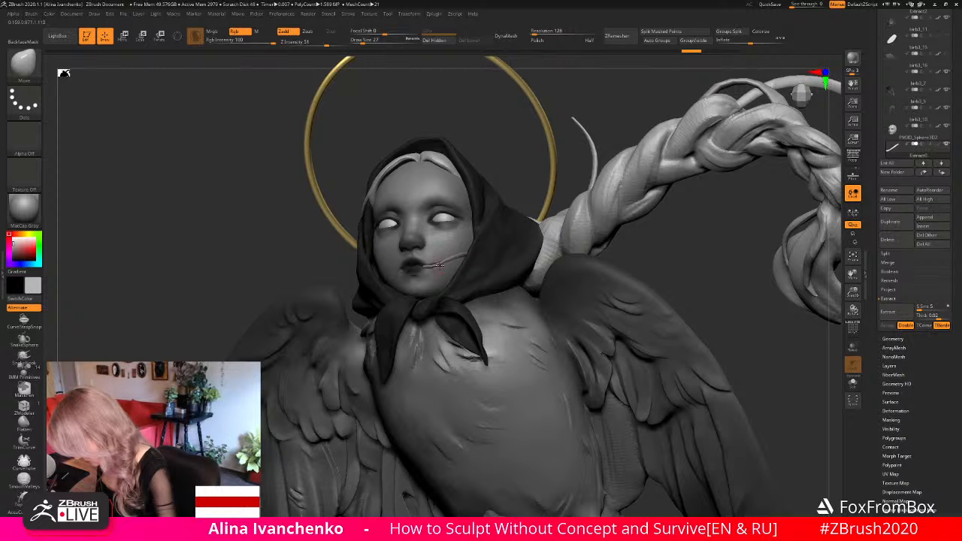
right_drag(436, 265, 546, 238)
mouse_move(597, 98)
right_down()
mouse_move(432, 265)
mouse_move(448, 259)
right_up()
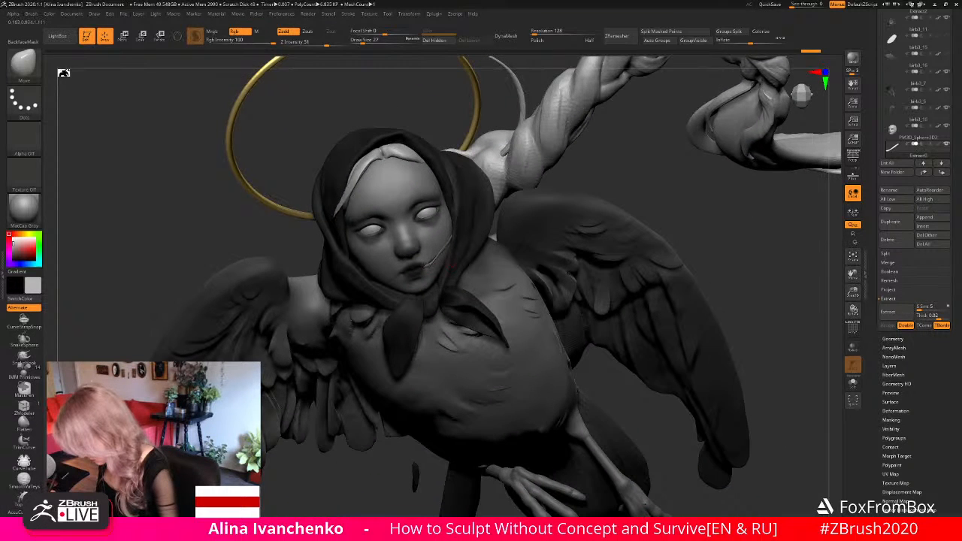
drag(643, 188, 611, 215)
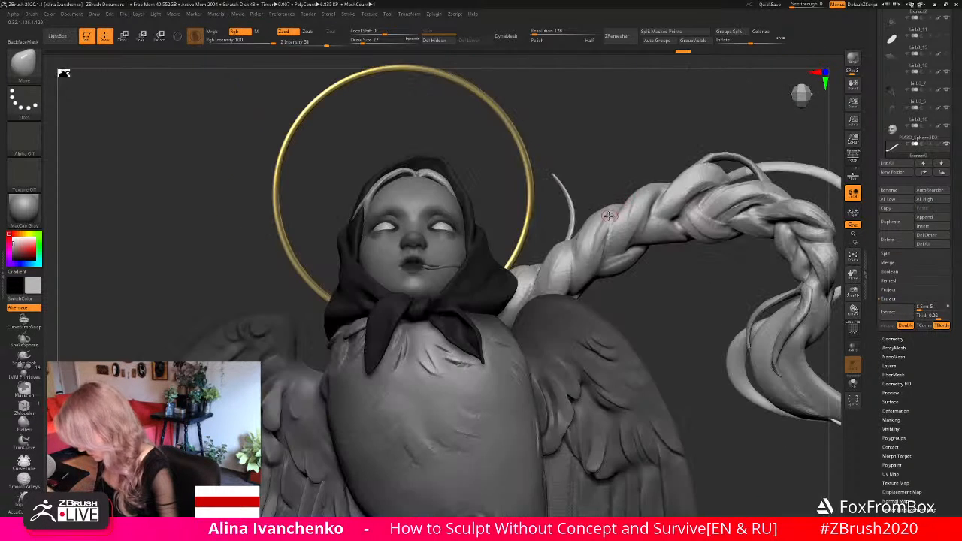
- Readjust the strand's overall curve from the side using a larger Move brush, finishing at draw size 44
drag(595, 149, 461, 224)
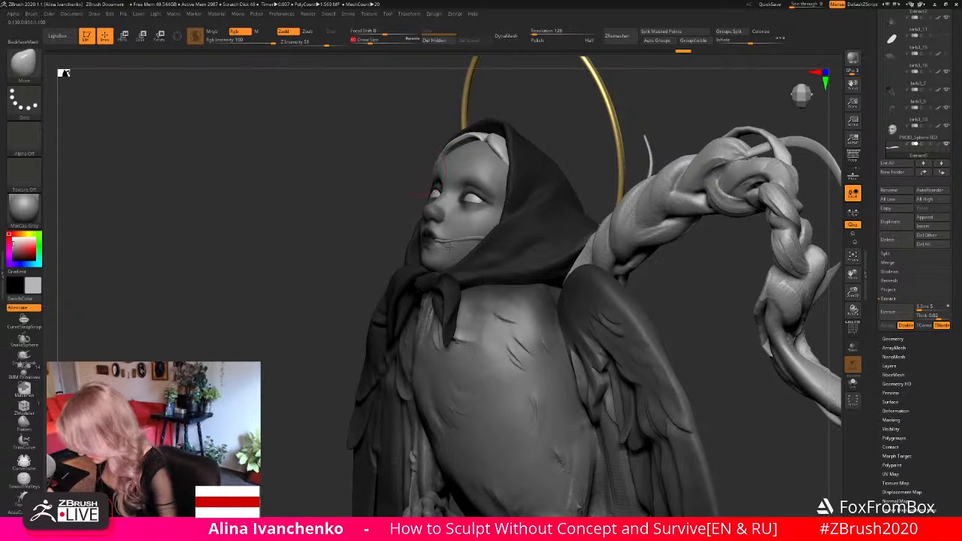
mouse_move(562, 133)
mouse_down()
mouse_move(549, 133)
mouse_move(575, 129)
mouse_move(499, 103)
mouse_up()
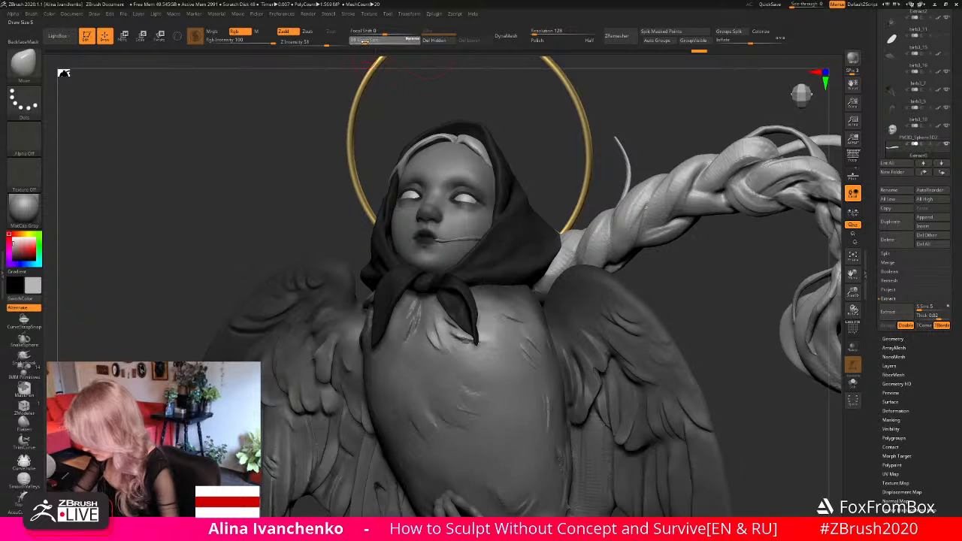
key(shift)
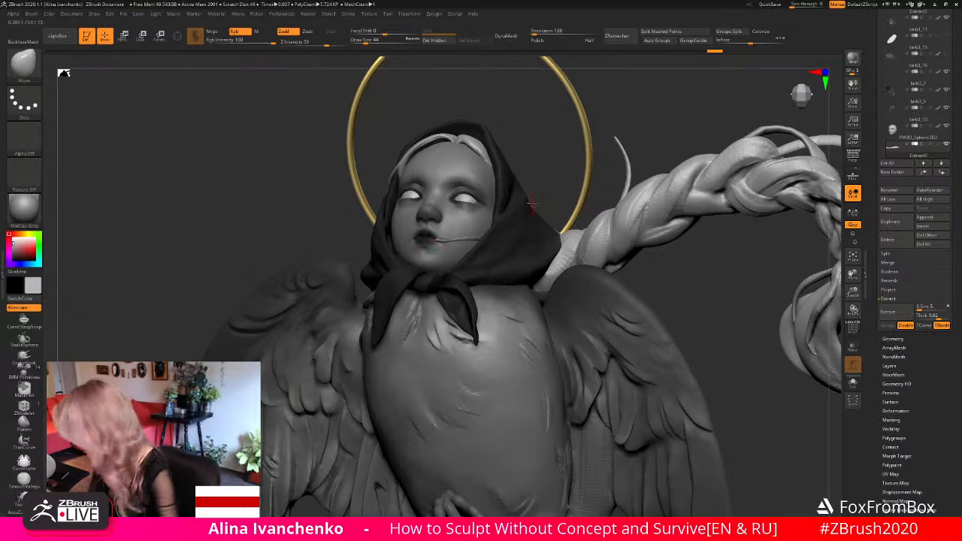
- Smooth the strand in close-up from the mouth corner along the cheek with draw size 18
drag(853, 292, 823, 356)
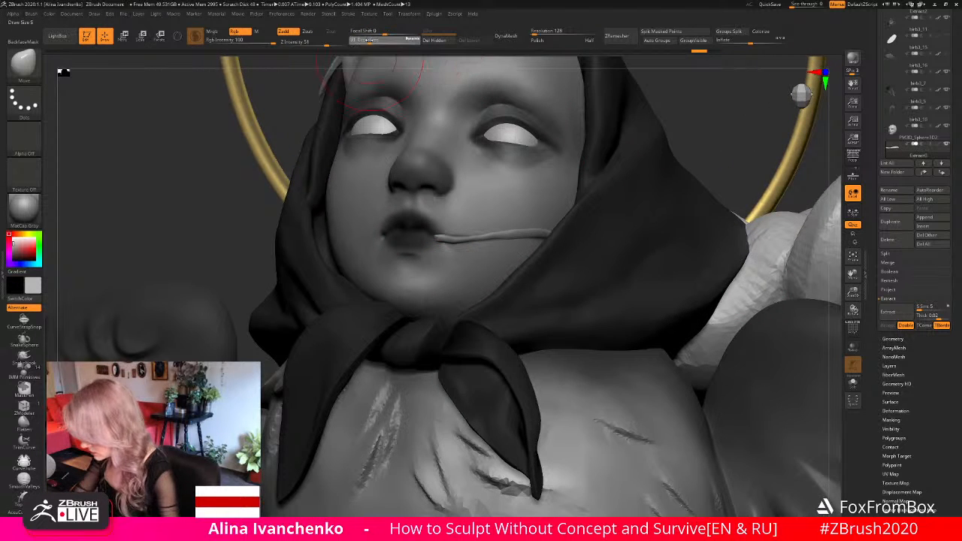
click(360, 41)
key(shift)
shift+drag(437, 243, 455, 245)
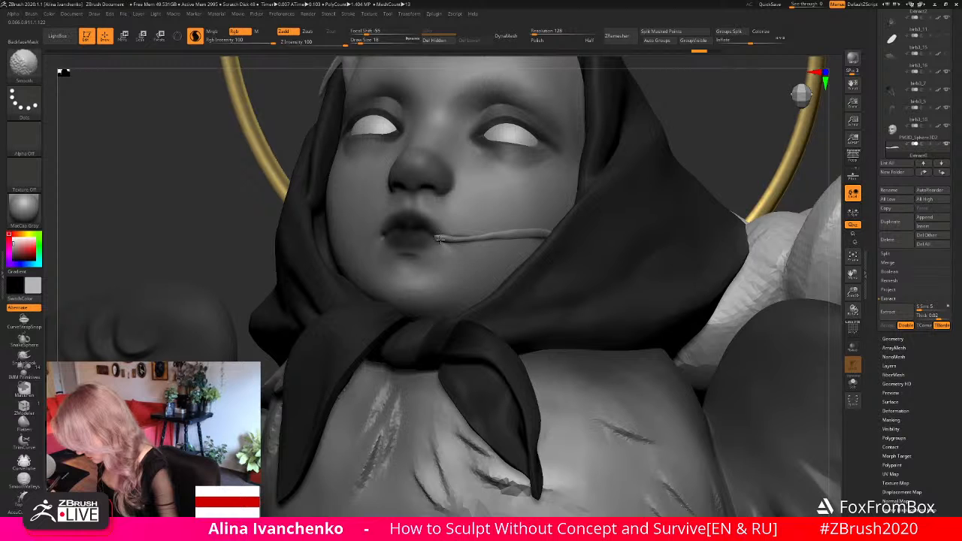
key(shift)
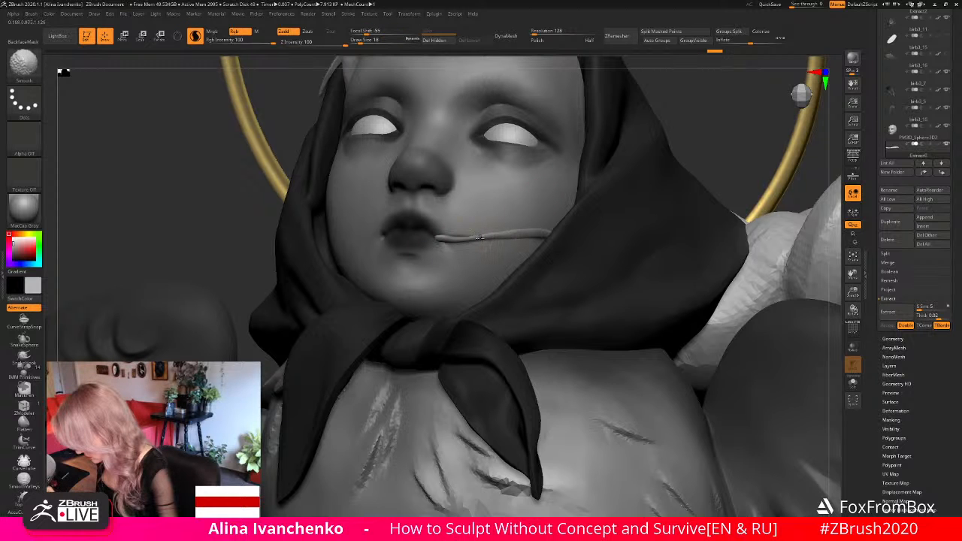
shift+drag(480, 238, 522, 233)
- Nudge the strand's middle and outer part to follow the cheek surface from a below-the-chin view
mouse_move(688, 181)
mouse_down()
mouse_move(652, 147)
mouse_move(634, 154)
mouse_up()
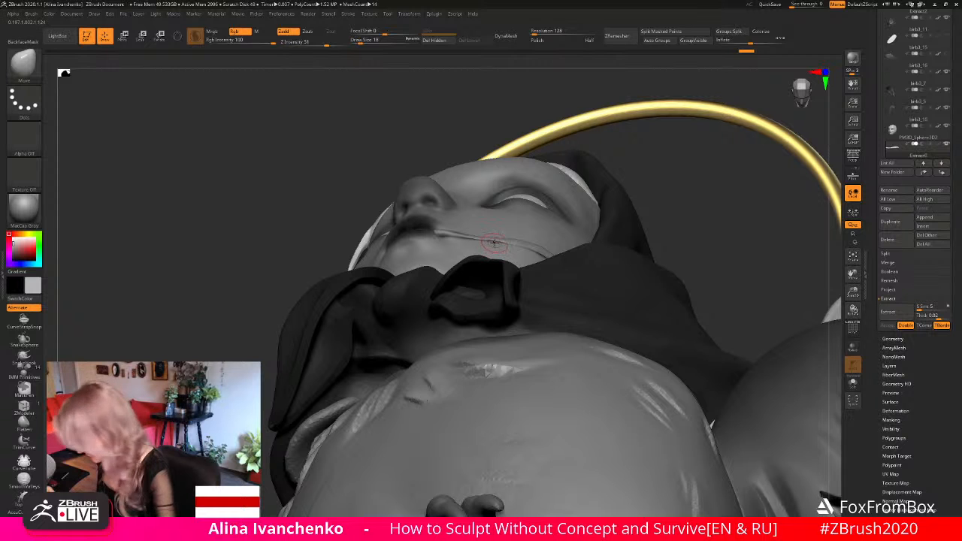
mouse_move(493, 243)
mouse_down()
mouse_move(543, 241)
mouse_move(535, 246)
mouse_up()
mouse_move(661, 185)
mouse_down()
mouse_move(697, 272)
mouse_move(587, 253)
mouse_up()
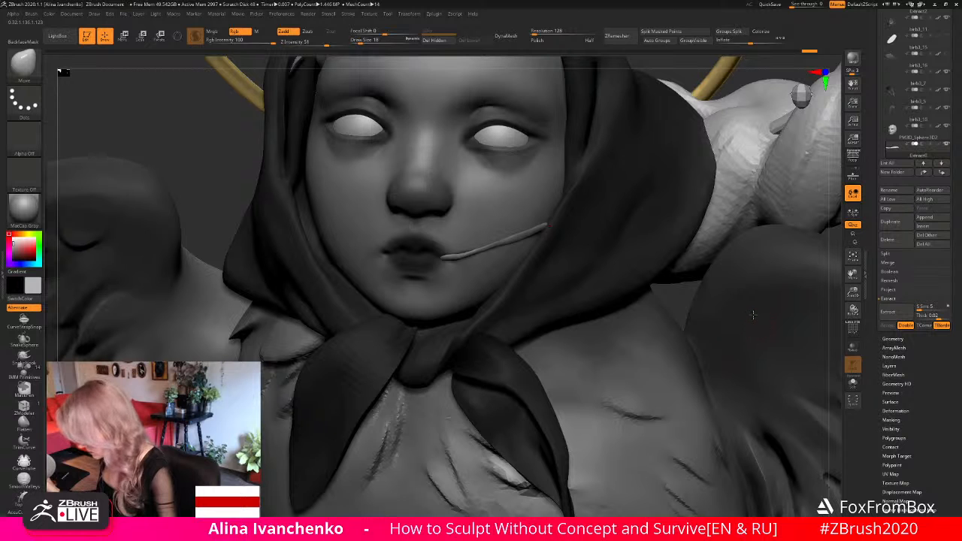
- Adjust the strand's overall curve against the whole head using the Move brush at draw size 83
drag(855, 293, 835, 254)
mouse_move(736, 232)
mouse_down()
mouse_move(657, 251)
mouse_move(508, 224)
mouse_up()
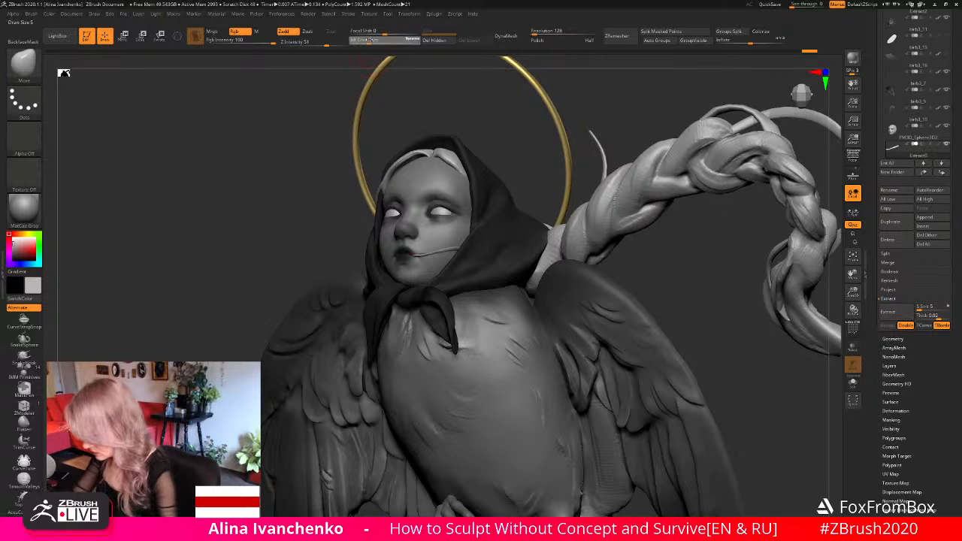
drag(435, 256, 431, 256)
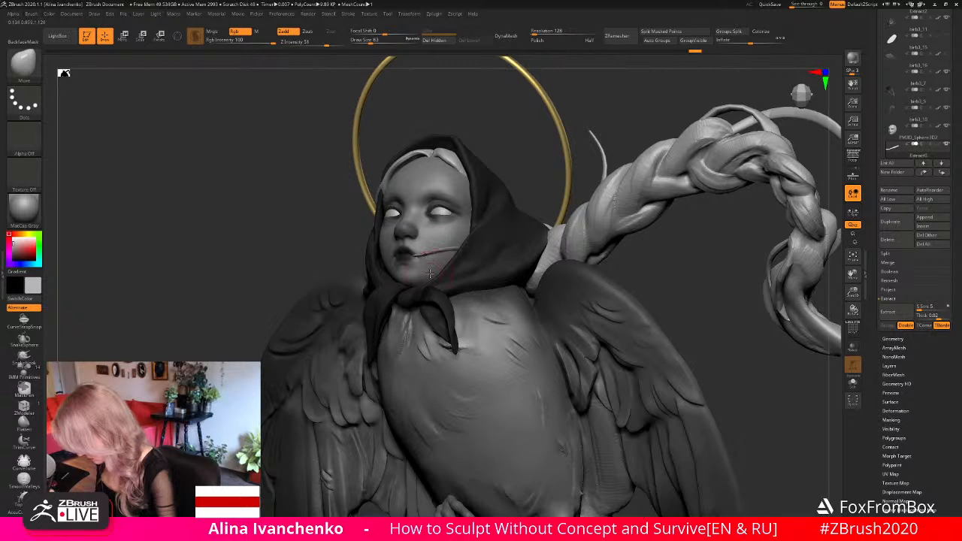
drag(596, 118, 492, 214)
- Pick black as the active colour and fill the extracted strand with it
drag(21, 249, 281, 377)
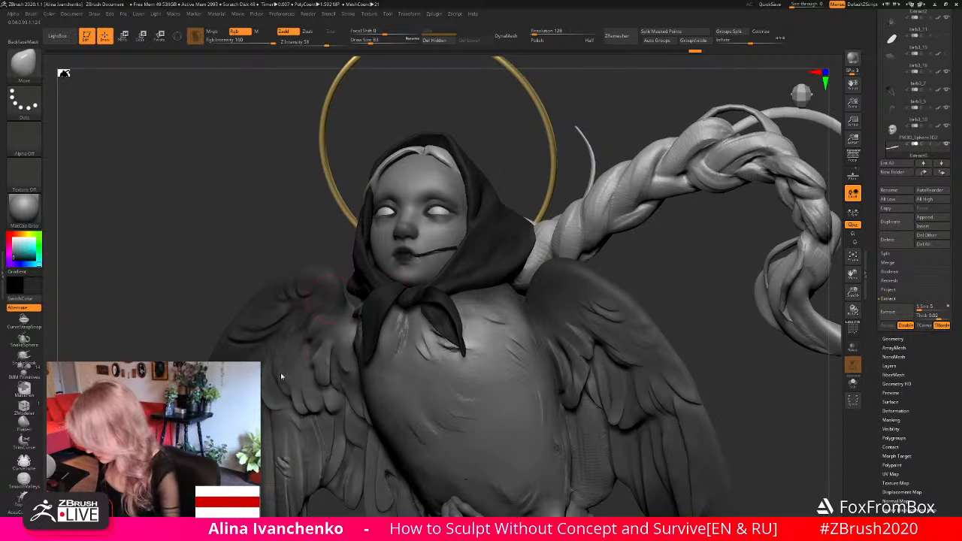
click(49, 13)
click(72, 176)
drag(637, 264, 494, 233)
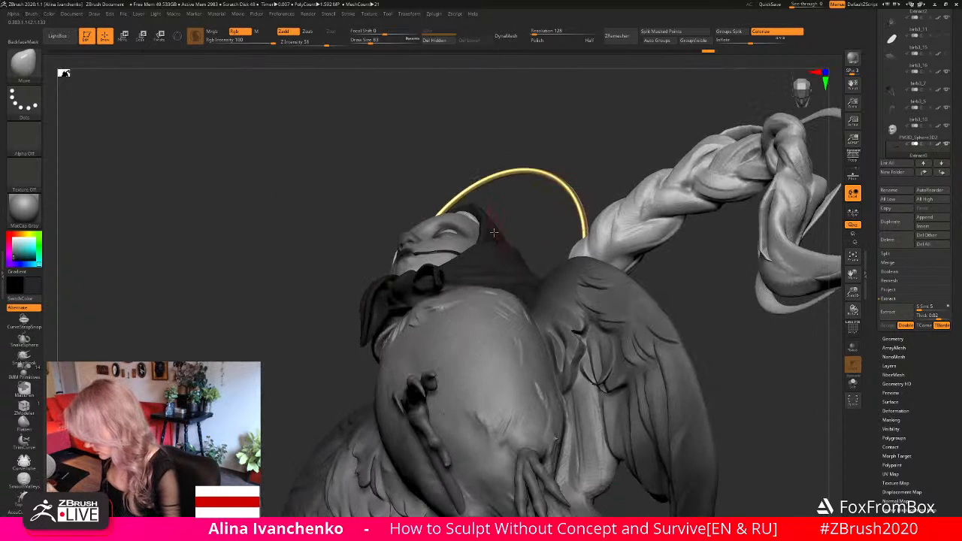
drag(565, 151, 630, 216)
- Isolate the face subtool, sample its light grey skin colour with flat shading, and set the material back to MatCap Gray
alt+click(427, 263)
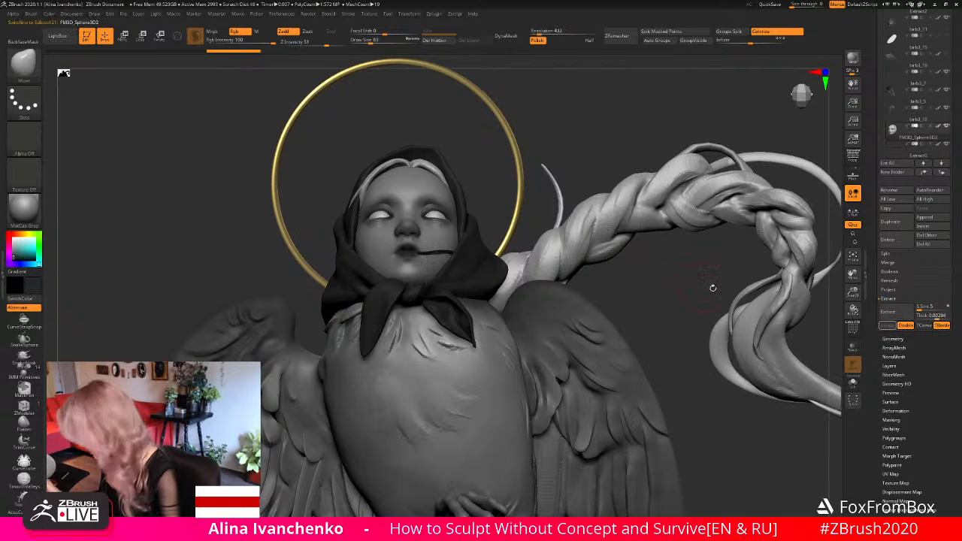
click(853, 381)
drag(627, 291, 542, 314)
drag(442, 336, 411, 324)
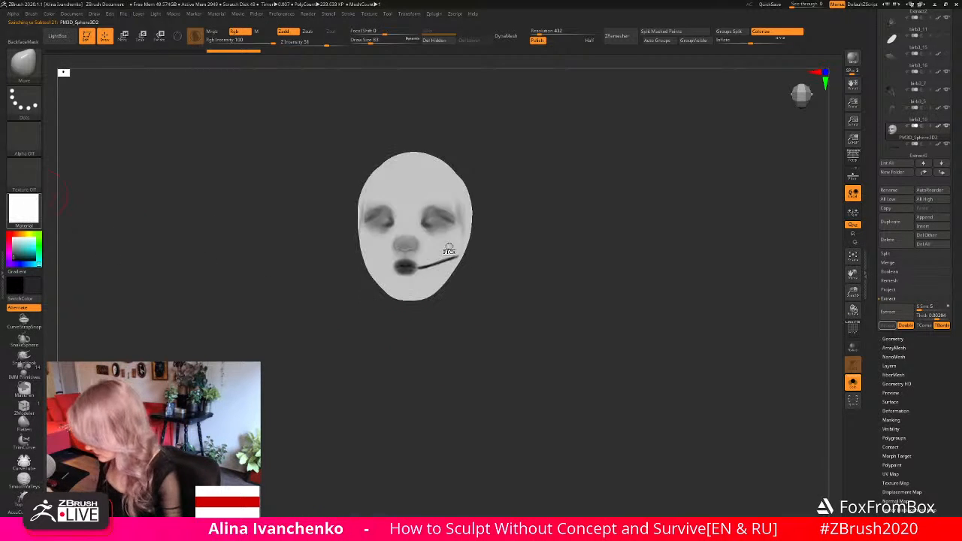
click(24, 210)
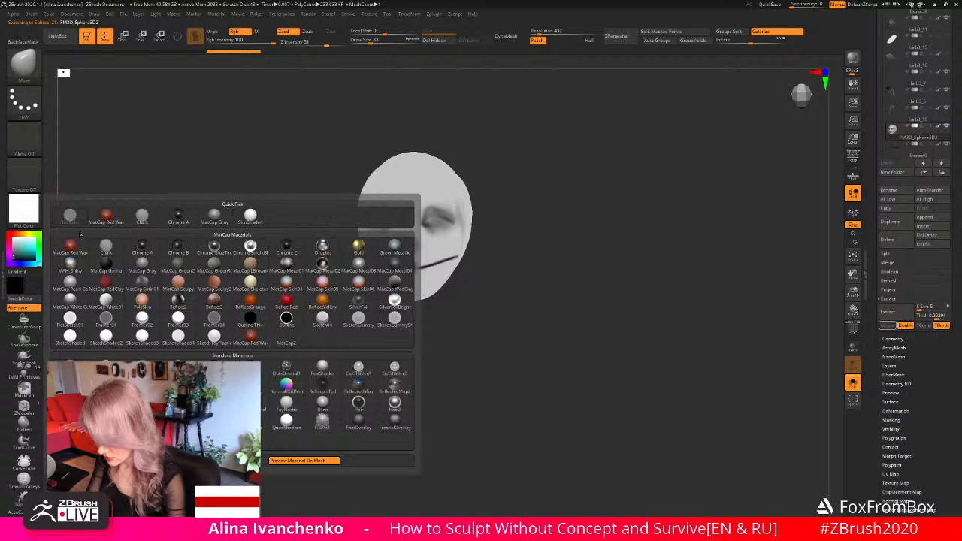
click(215, 216)
drag(27, 249, 446, 250)
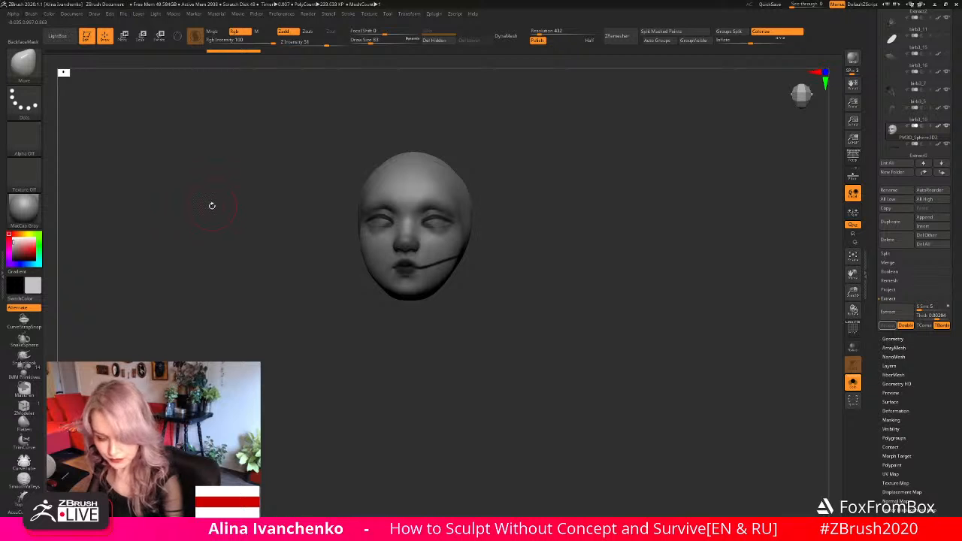
- Paint over the dark line on the cheek with the Standard brush, Rgb on, Zadd off, draw size 22, and show the full sculpture again
key(b)
key(s)
key(t)
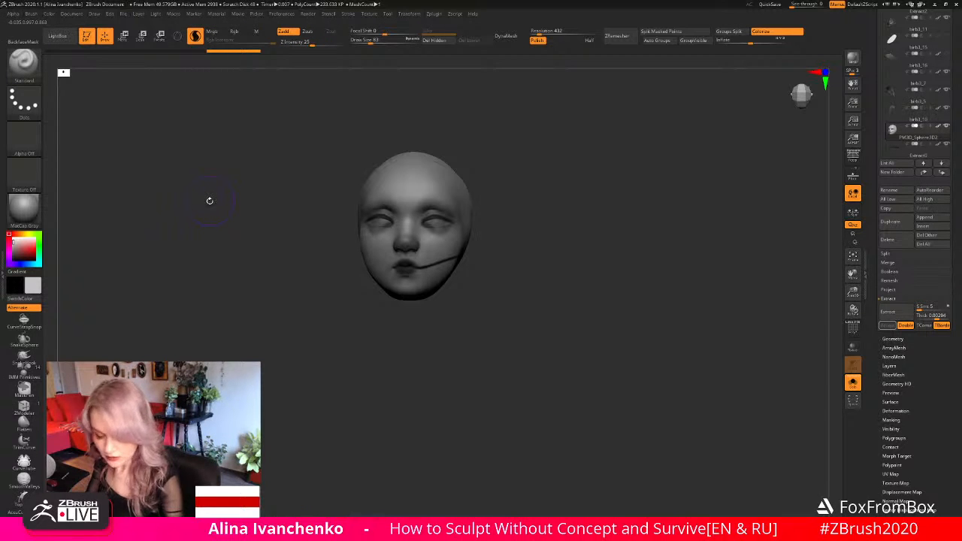
click(197, 35)
click(242, 32)
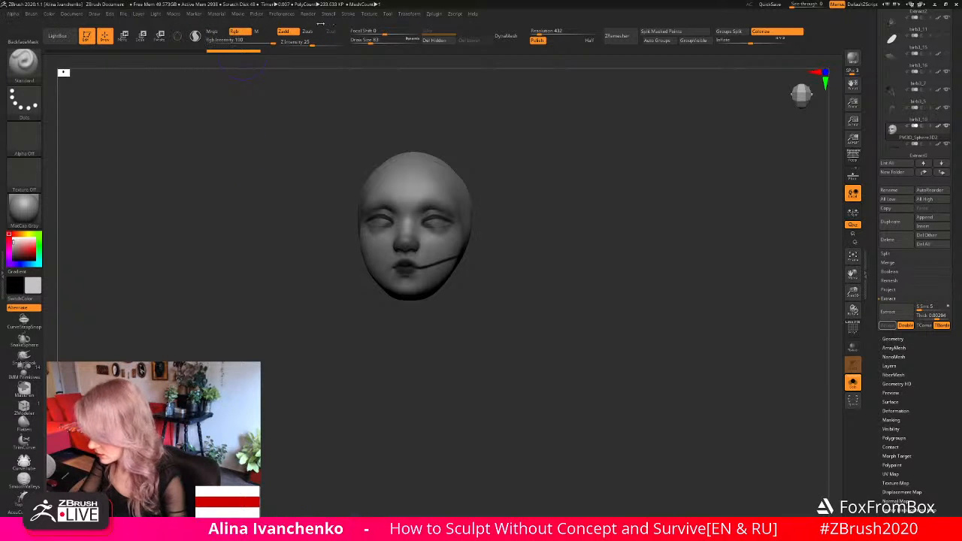
click(292, 32)
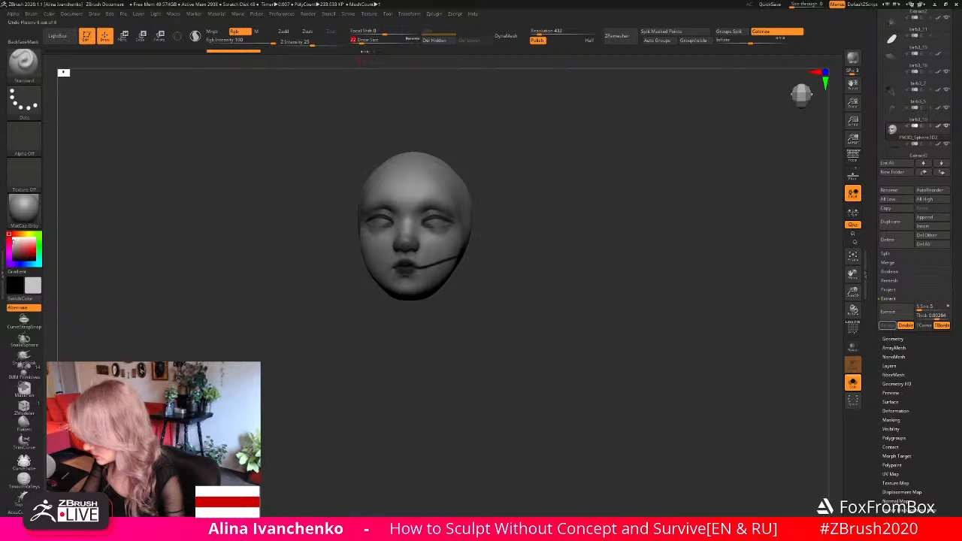
drag(435, 299, 429, 304)
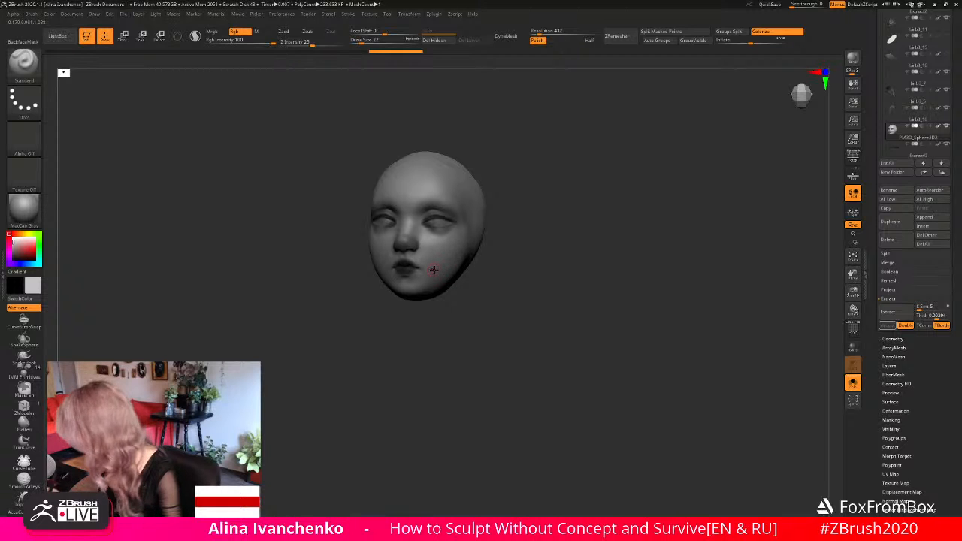
click(852, 381)
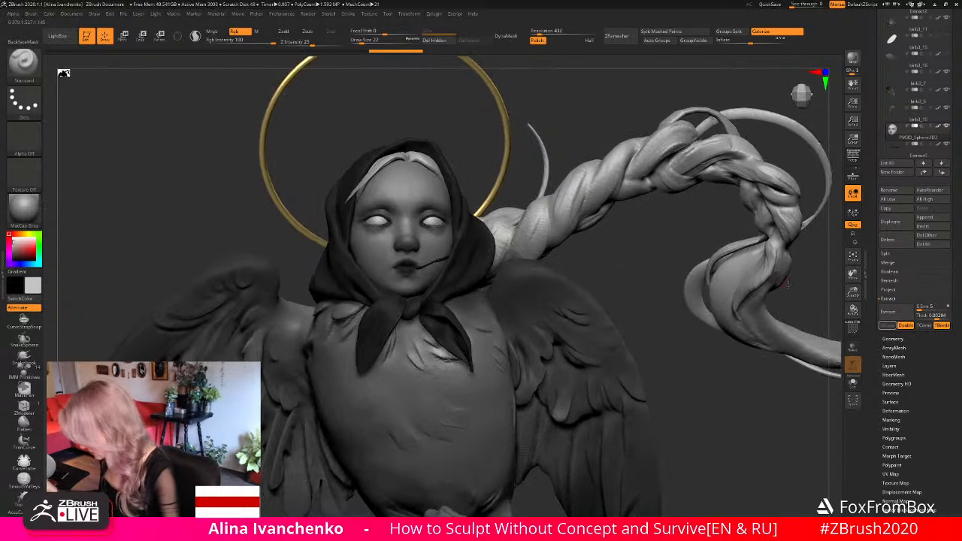
- Pull the strand's inner end toward the mouth corner using the Move brush at draw size 22
alt+drag(662, 353, 636, 260)
alt+drag(618, 79, 601, 264)
drag(853, 293, 850, 344)
drag(674, 129, 681, 112)
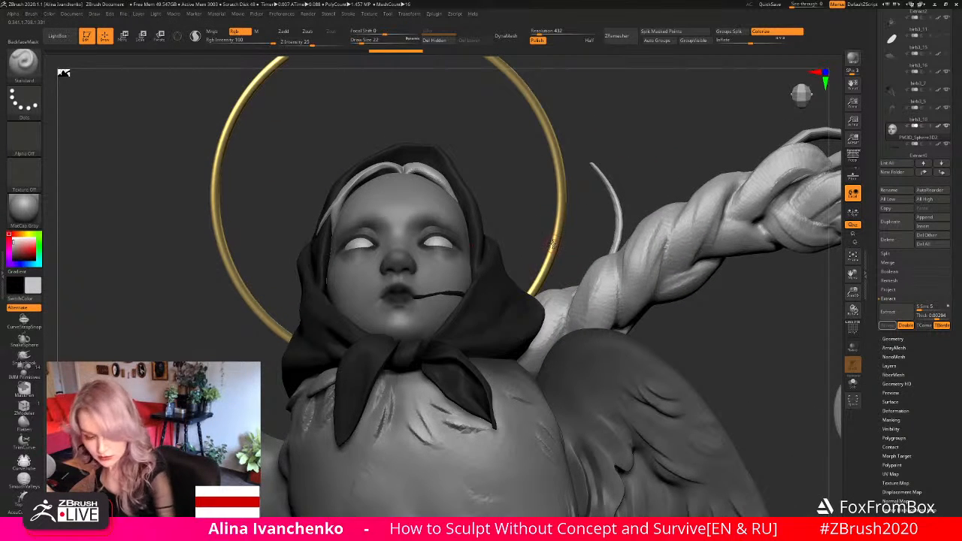
key(b)
key(m)
key(v)
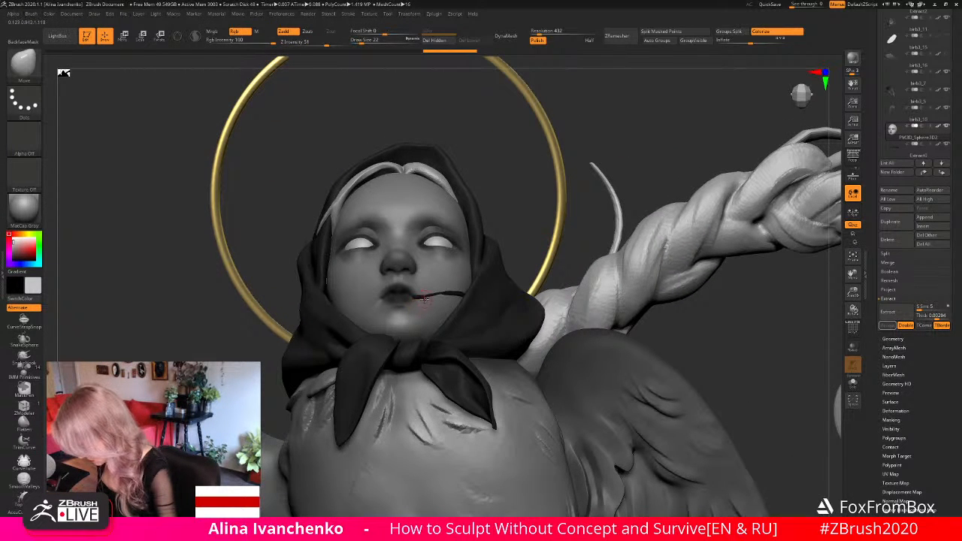
alt+click(435, 293)
alt+click(429, 269)
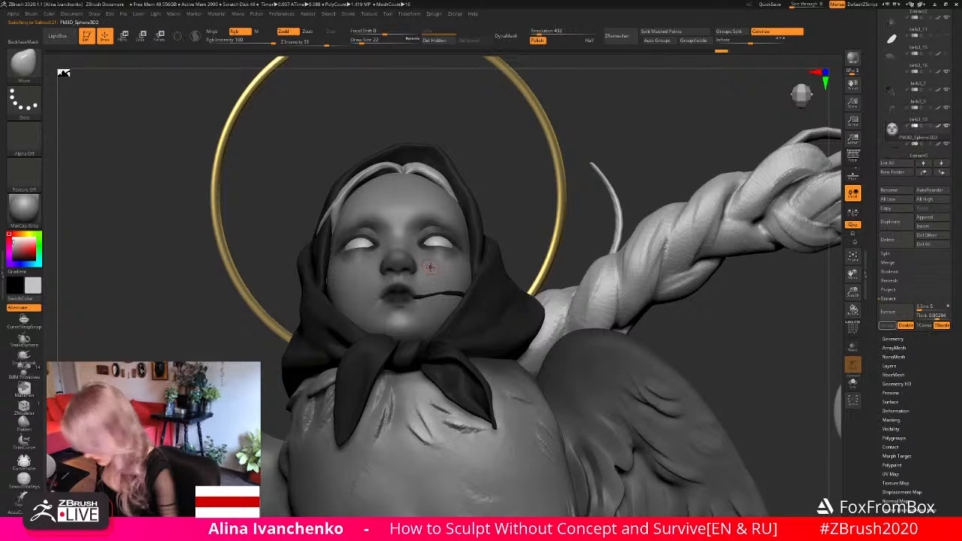
alt+click(418, 296)
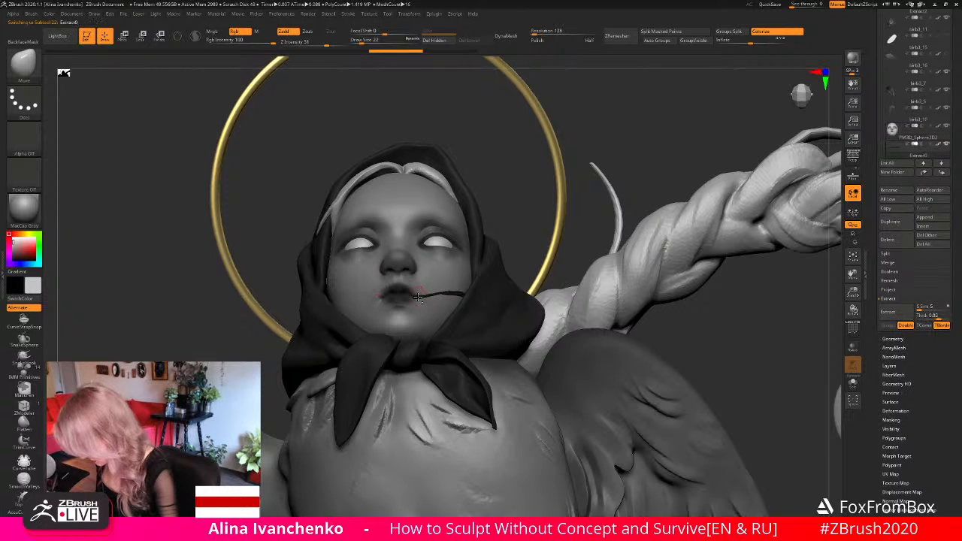
right_drag(422, 294, 412, 300)
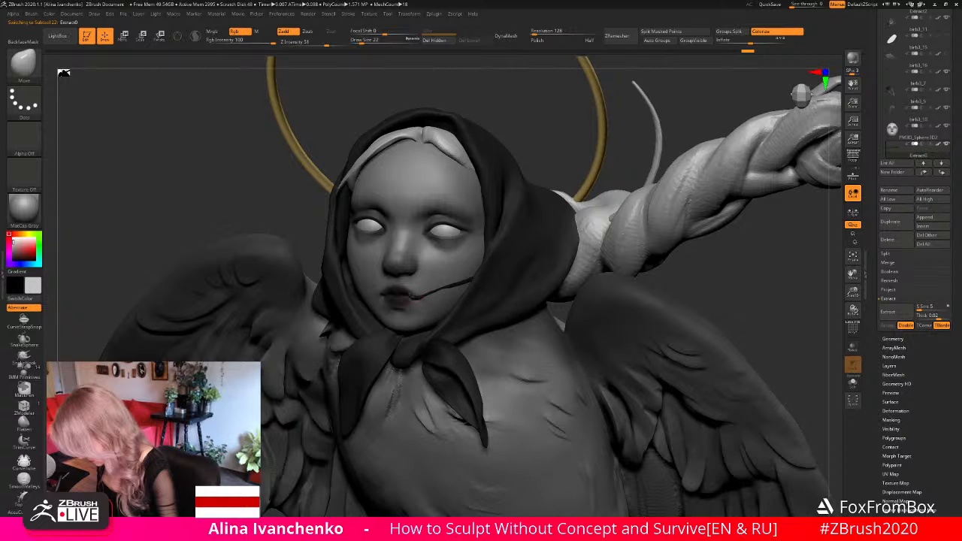
right_drag(618, 93, 603, 107)
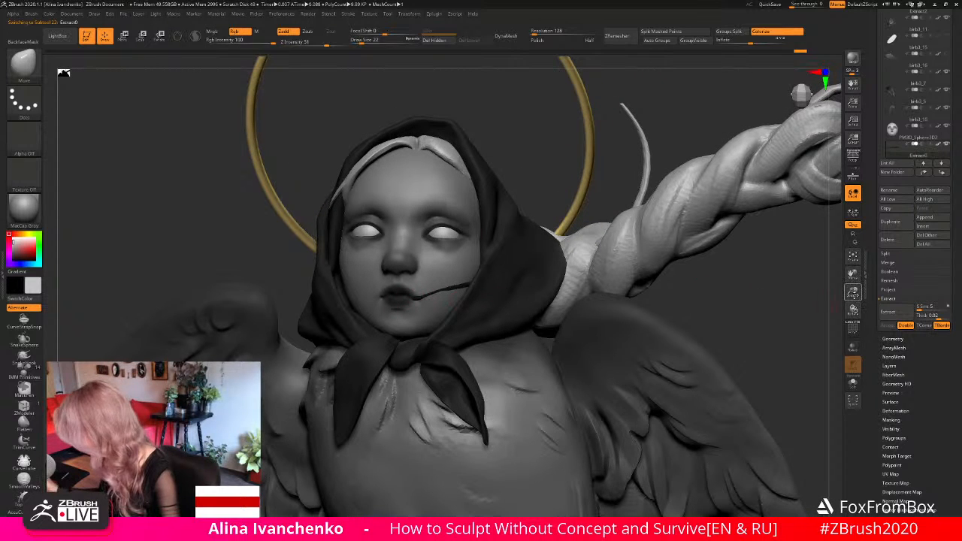
- Reshape the strand's mouth end in isolation with the Move brush at draw size 18, then show all subtools
click(853, 382)
drag(853, 293, 853, 286)
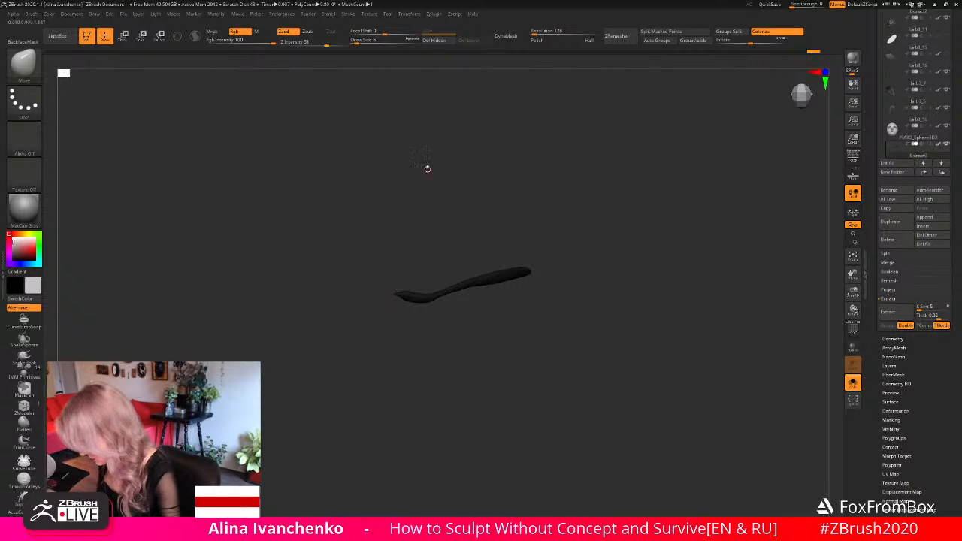
drag(442, 190, 432, 305)
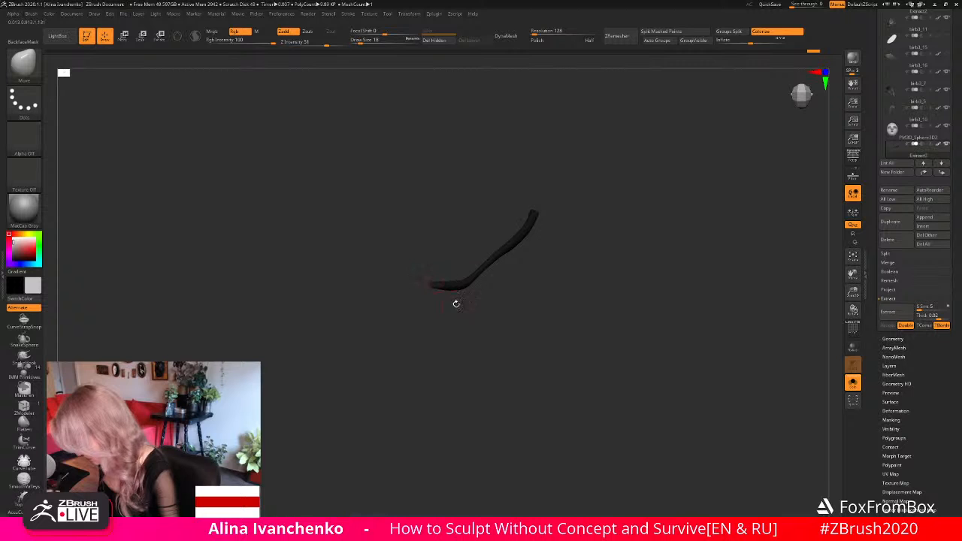
click(852, 383)
- Tuck the strand's inner end into the mouth corner using the Move brush at draw size 17
drag(812, 188, 807, 175)
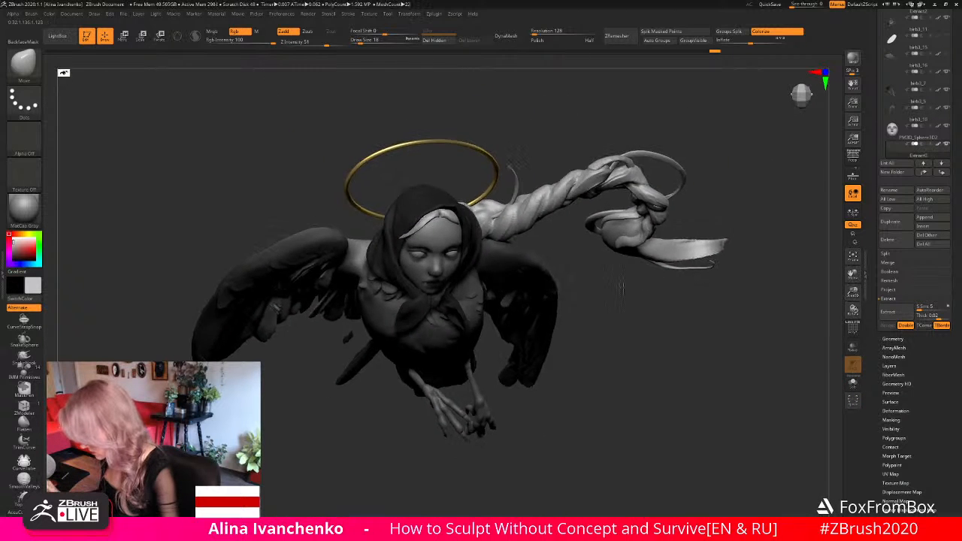
drag(623, 280, 565, 206)
drag(855, 293, 848, 331)
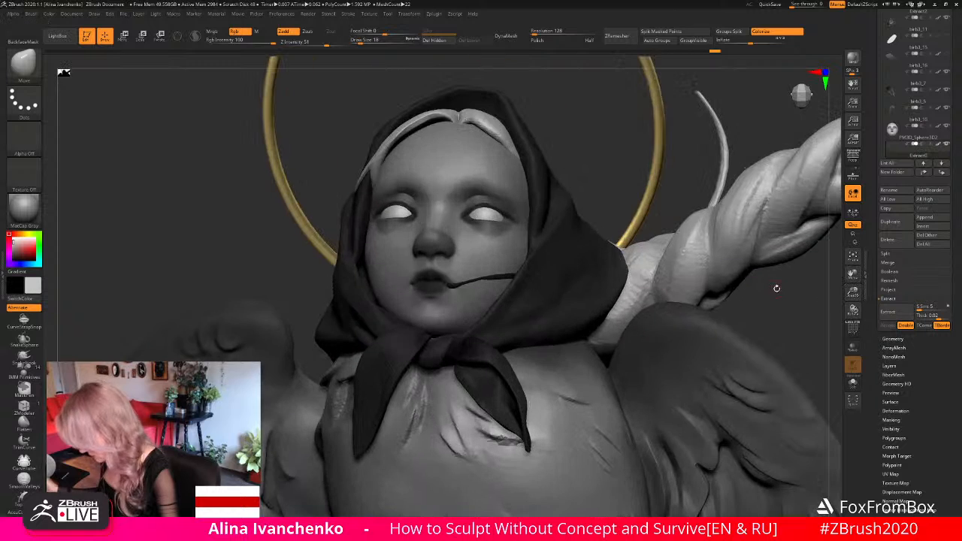
drag(566, 181, 582, 183)
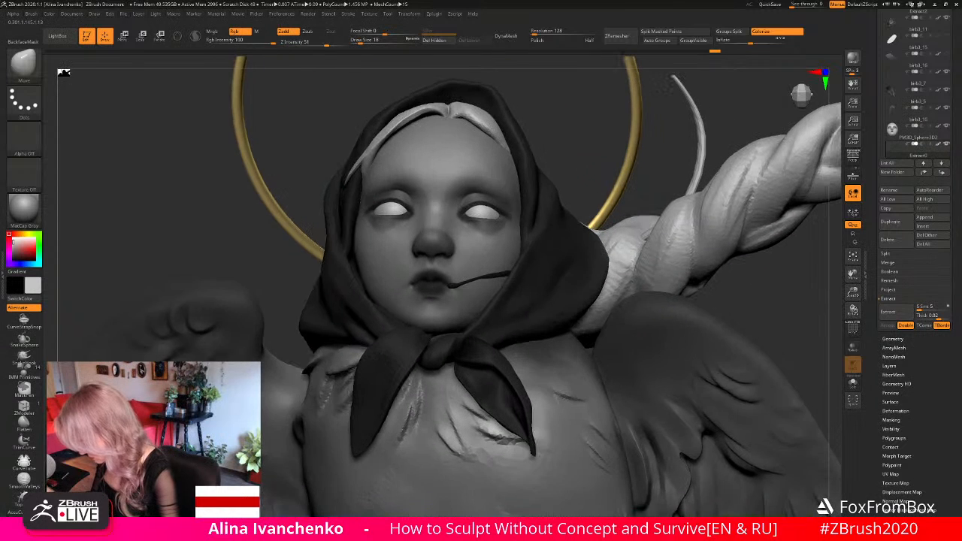
click(360, 43)
drag(365, 96, 344, 84)
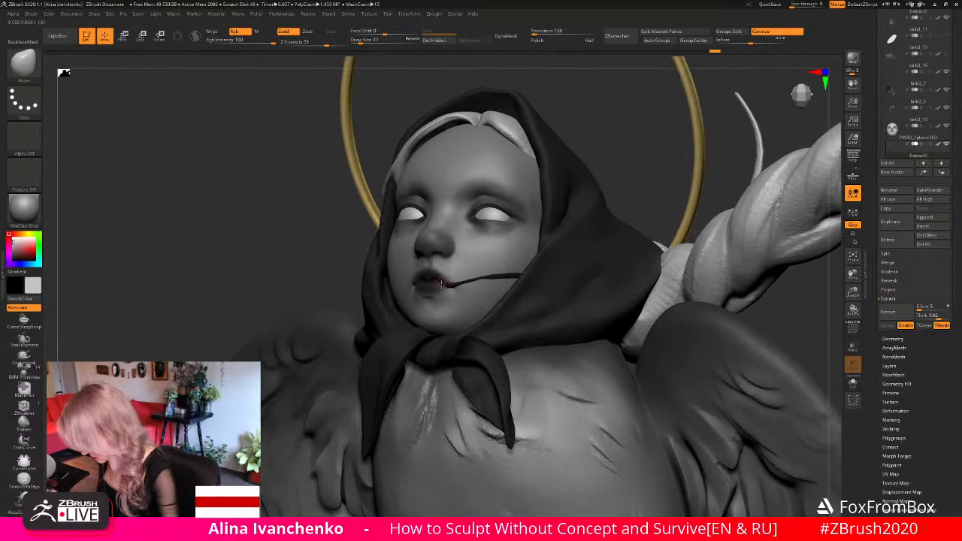
drag(434, 282, 430, 290)
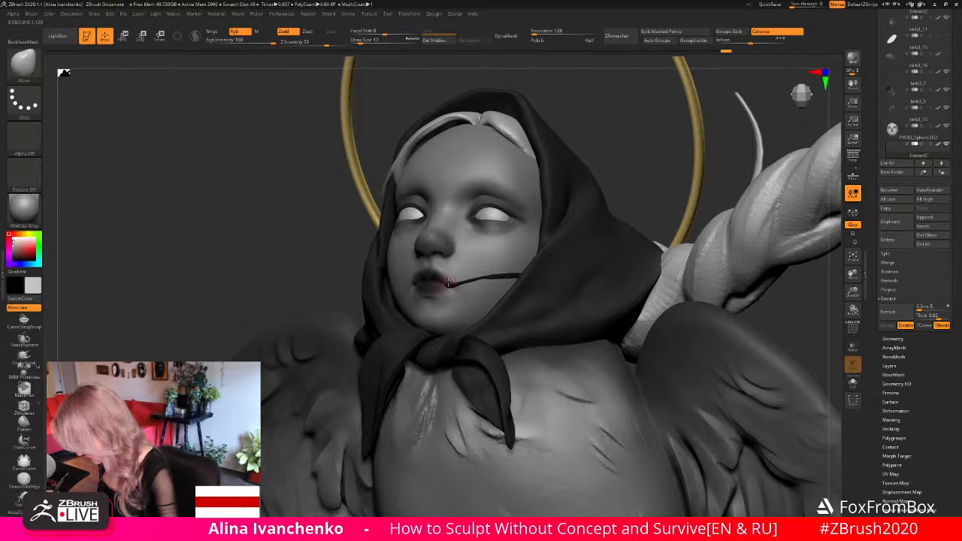
- Check the whole bird-woman sculpture from the front and save the project
drag(853, 293, 847, 214)
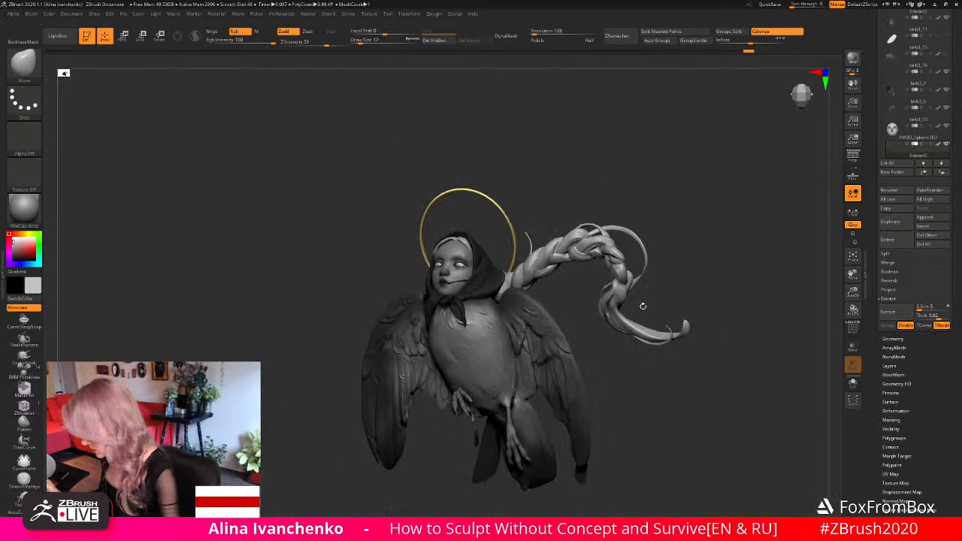
mouse_move(640, 390)
mouse_down()
mouse_move(662, 379)
mouse_move(650, 347)
mouse_move(642, 382)
mouse_move(653, 389)
mouse_up()
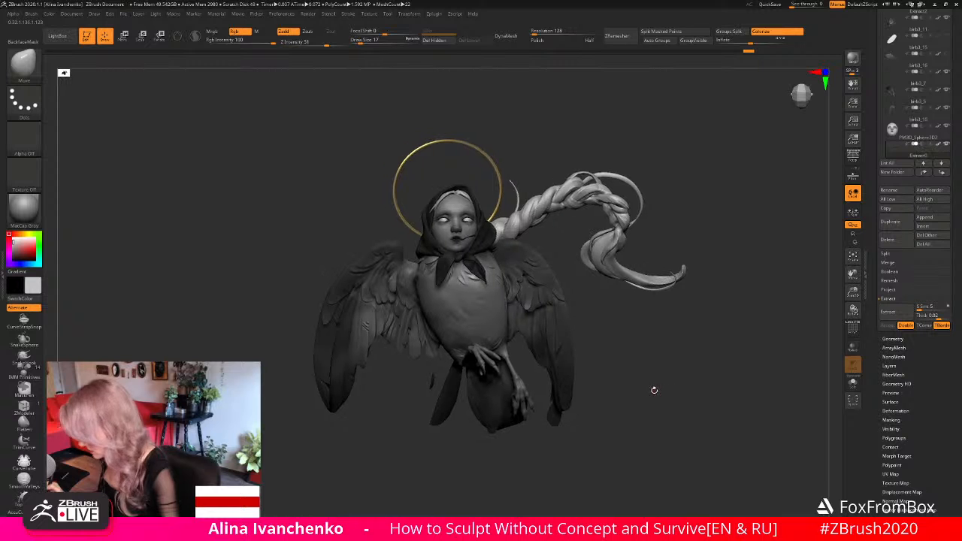
key(ctrl)
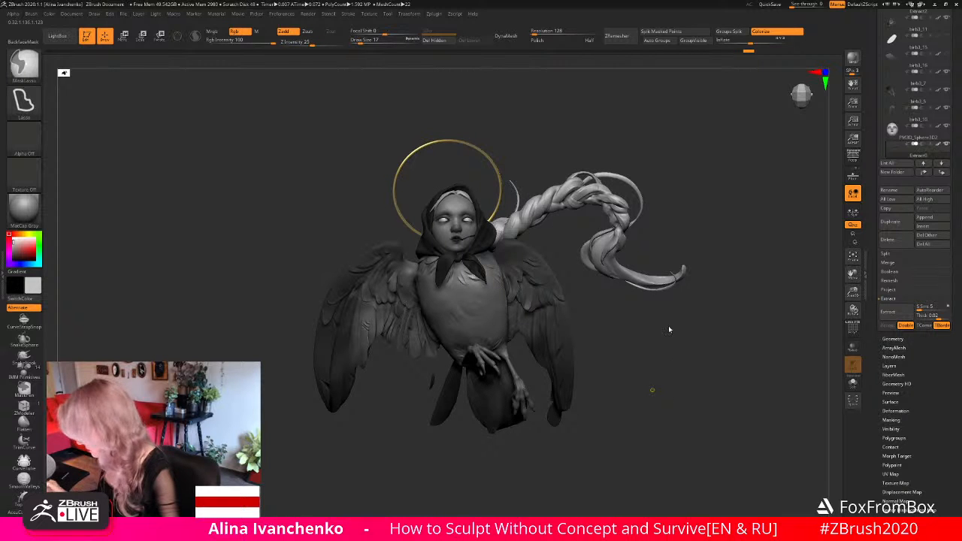
key(ctrl+s)
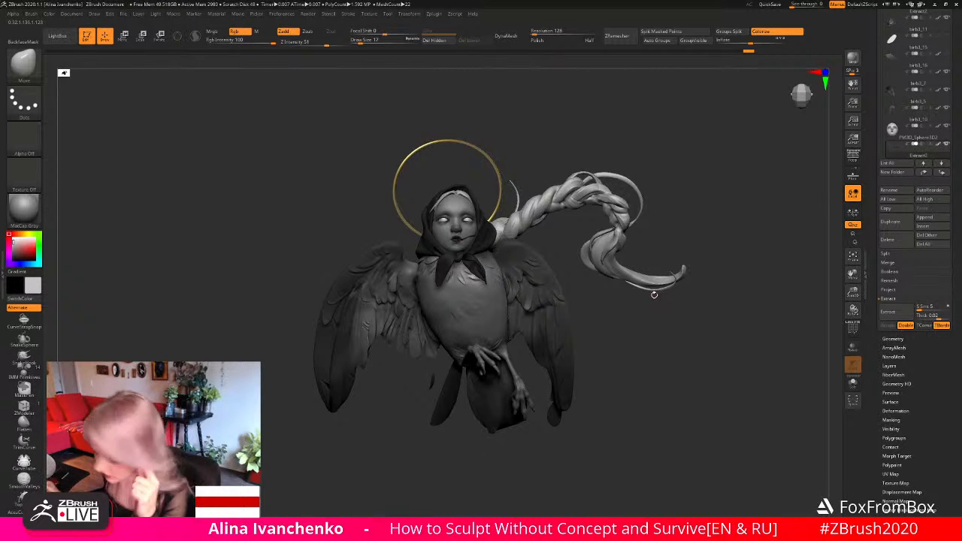
drag(647, 308, 643, 317)
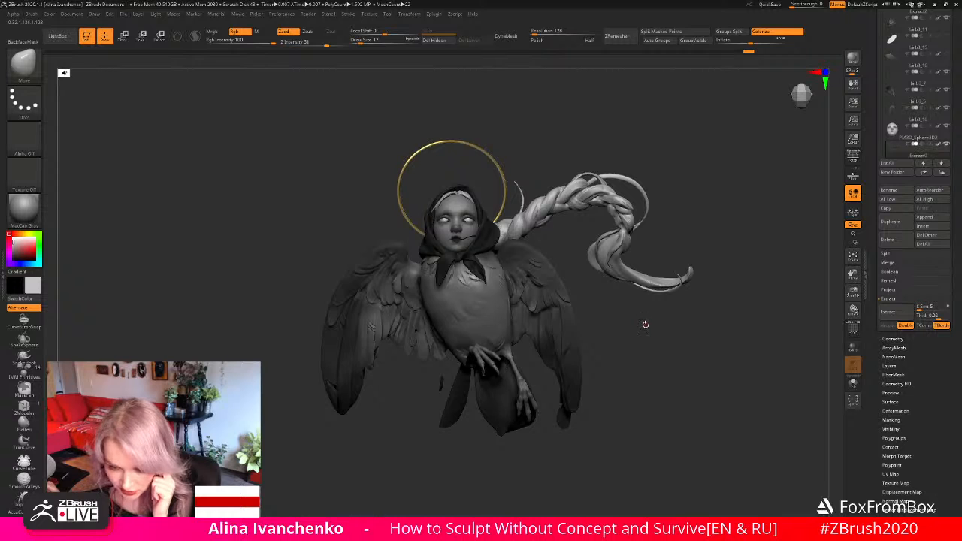
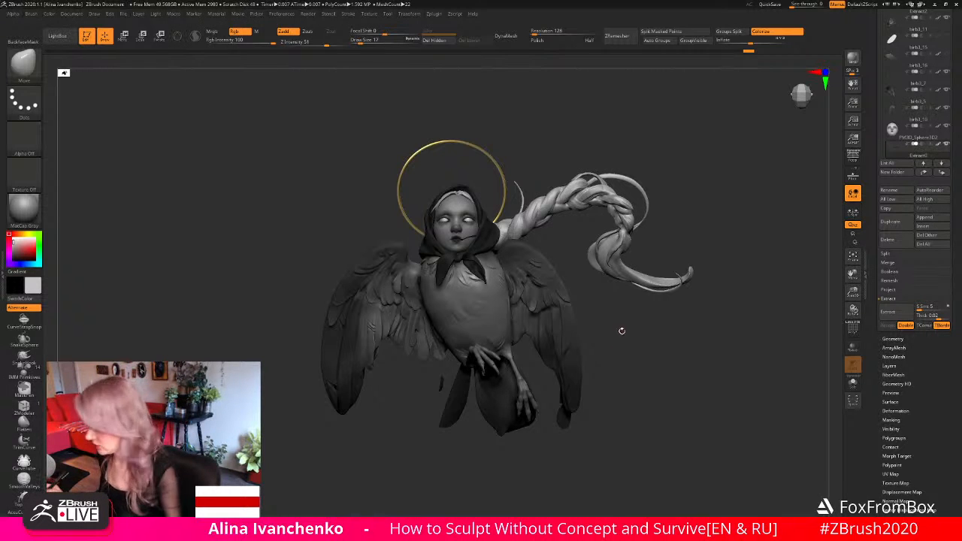
- Select the bird body and carve feather creases on the chest below the headscarf using the DamStandard brush at draw size 54
drag(622, 331, 638, 335)
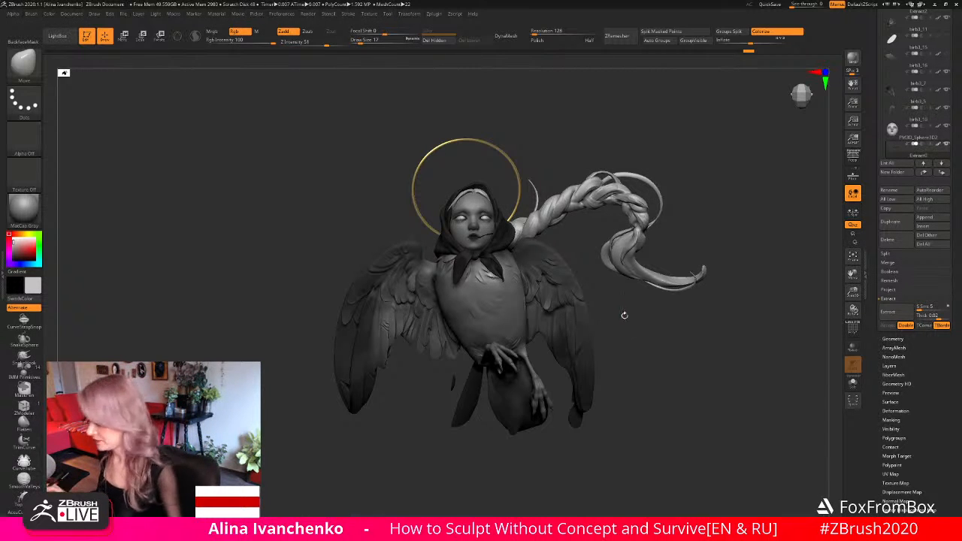
drag(641, 329, 645, 333)
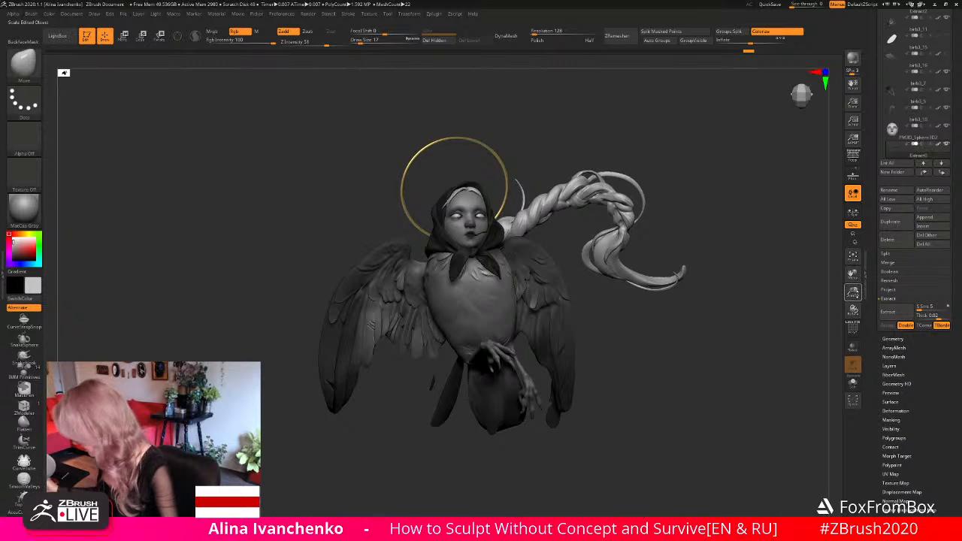
drag(853, 293, 808, 332)
alt+drag(699, 367, 740, 345)
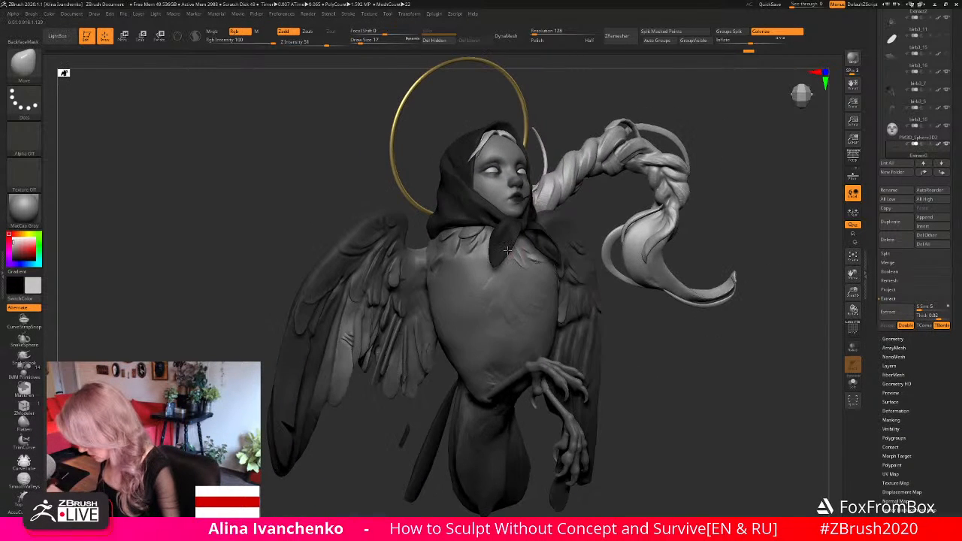
alt+click(469, 229)
mouse_move(692, 365)
mouse_down()
mouse_move(690, 352)
mouse_move(704, 371)
mouse_up()
alt+click(461, 239)
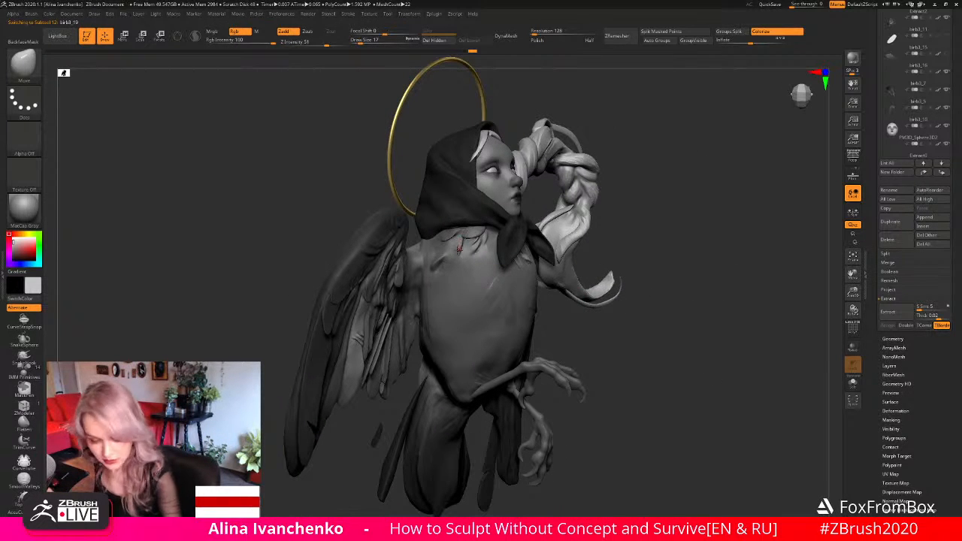
key(b)
key(d)
key(s)
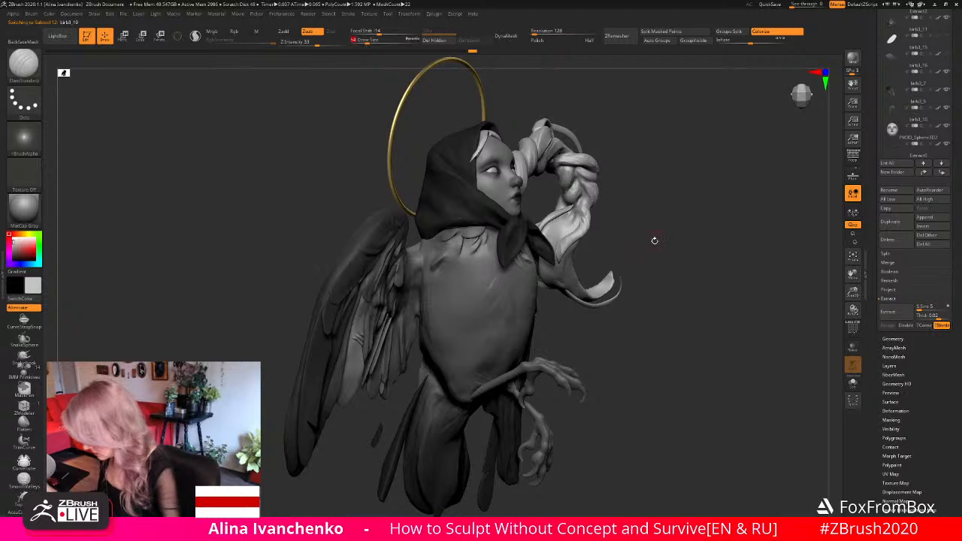
drag(655, 240, 599, 240)
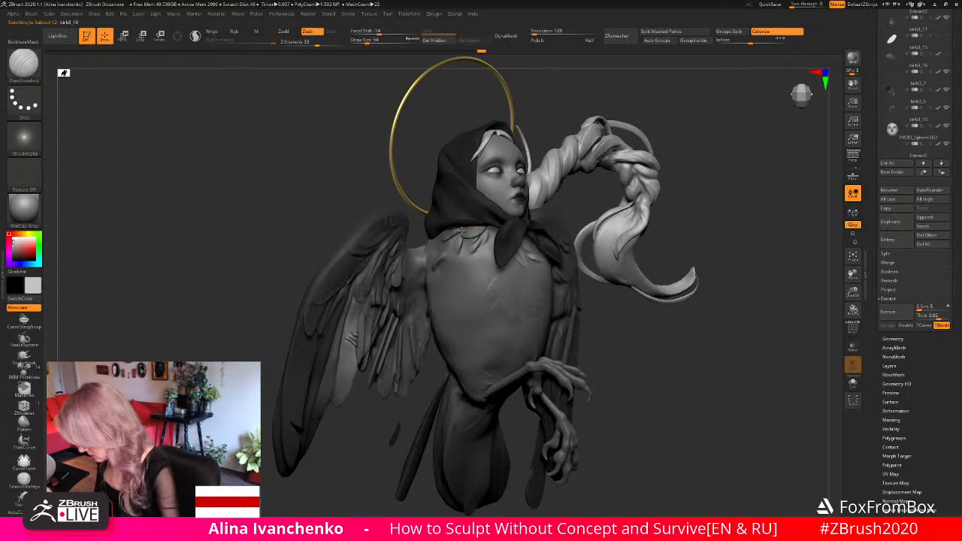
drag(663, 293, 512, 295)
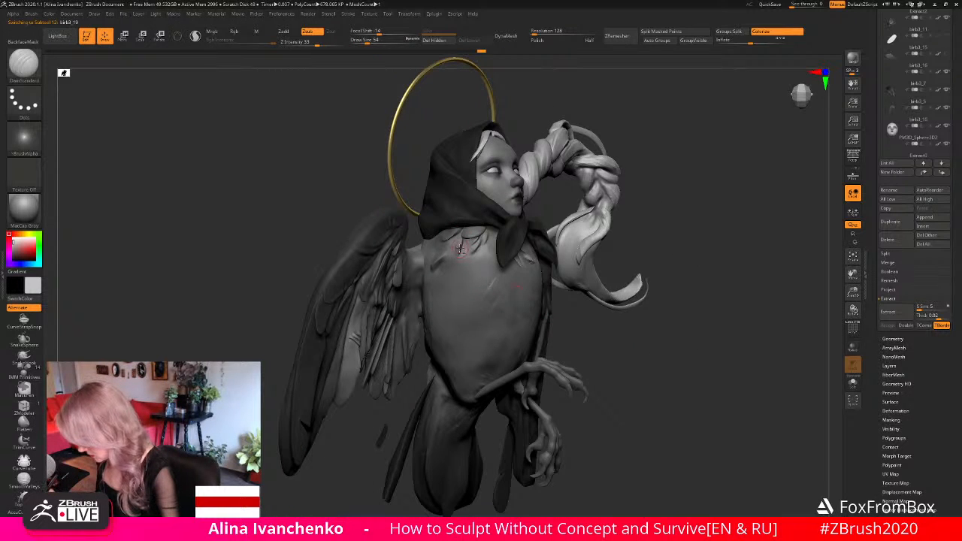
mouse_move(581, 299)
mouse_down()
mouse_move(631, 342)
mouse_move(616, 313)
mouse_move(572, 305)
mouse_up()
drag(653, 303, 613, 281)
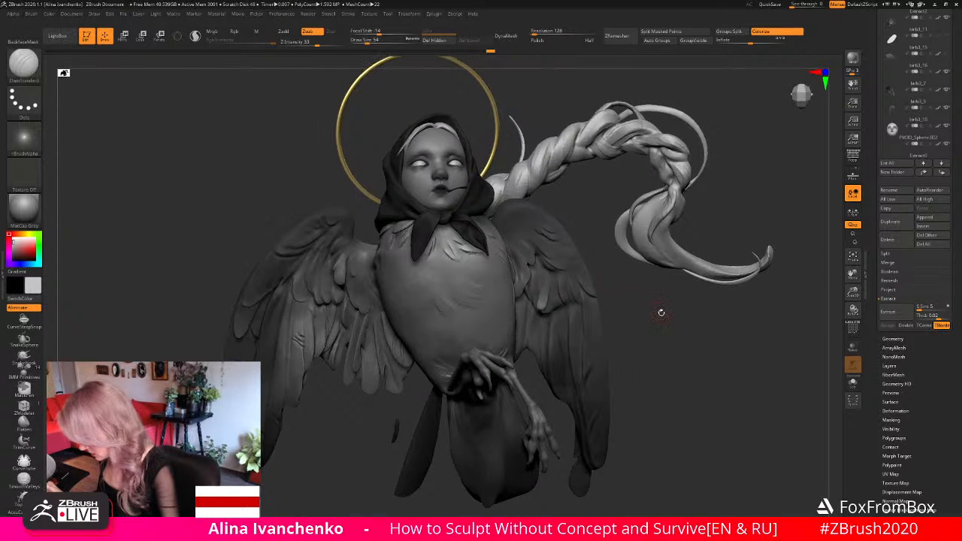
- Examine the whole bird-woman silhouette from a distance and the face with its mouth strand up close
drag(853, 292, 754, 266)
alt+drag(626, 329, 701, 348)
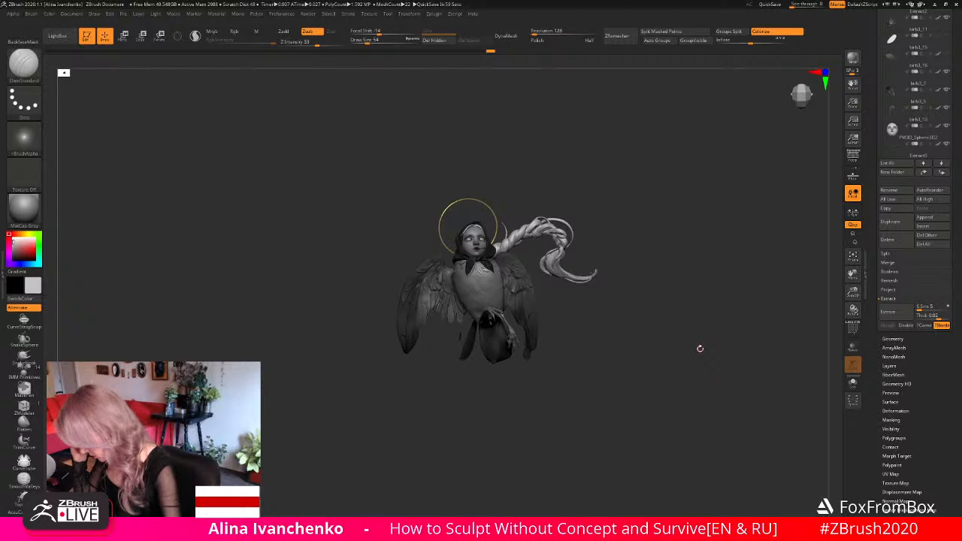
alt+drag(584, 359, 582, 341)
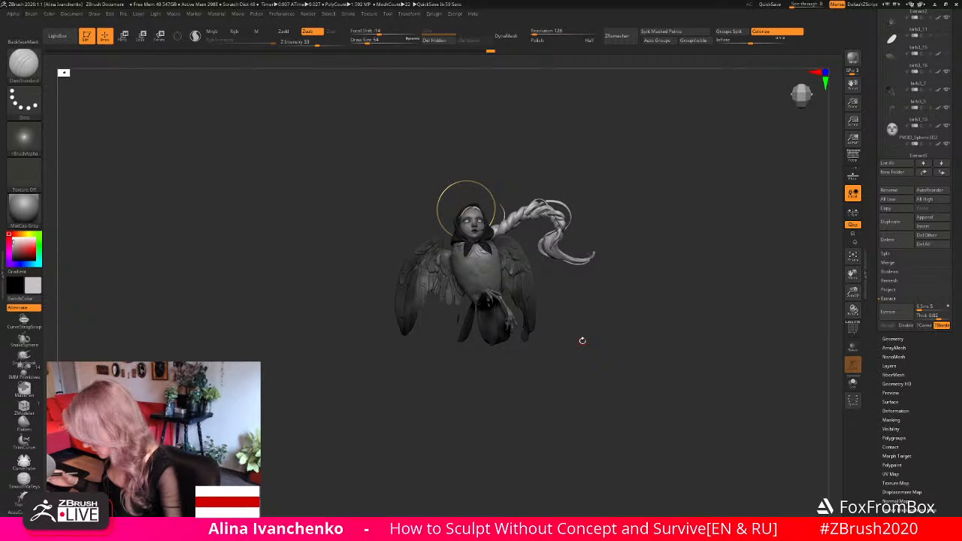
alt+drag(582, 340, 804, 346)
drag(707, 206, 648, 284)
drag(854, 288, 837, 331)
alt+drag(745, 239, 671, 264)
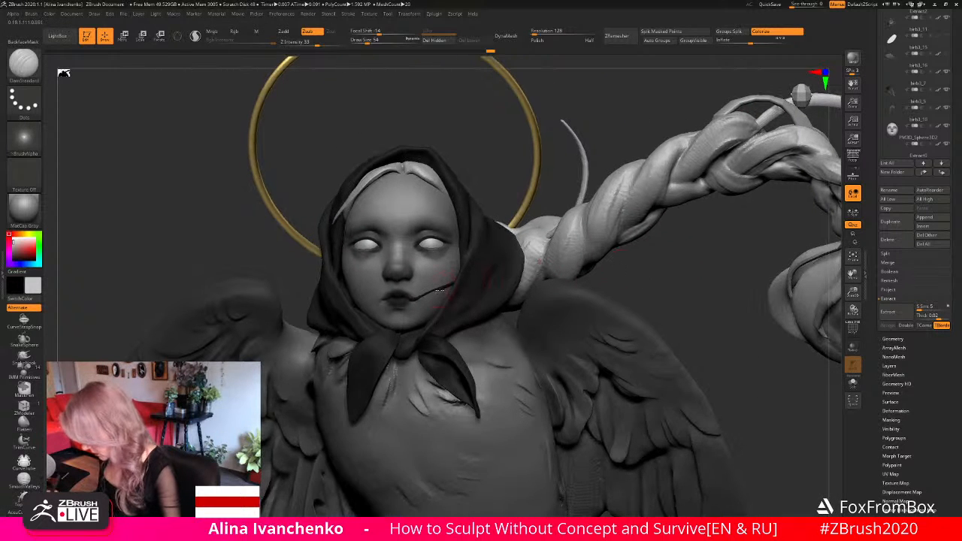
- Select the head subtool and hide everything except the head and the mouth strand
alt+click(442, 289)
click(853, 383)
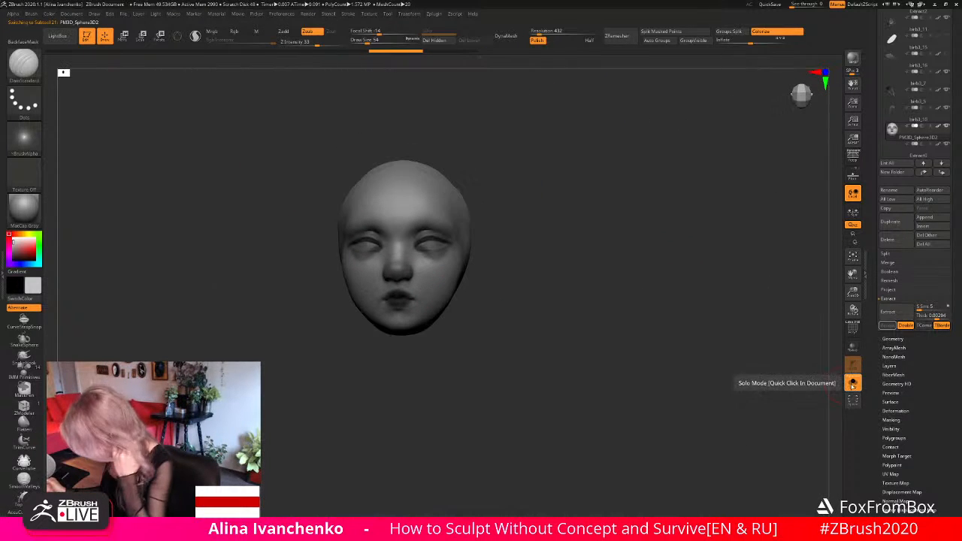
click(852, 383)
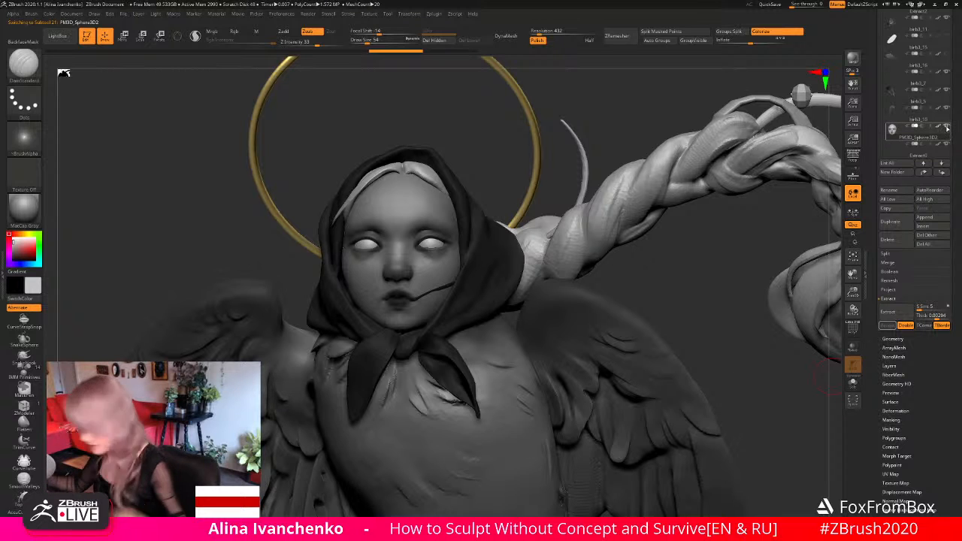
ctrl+shift+click(949, 127)
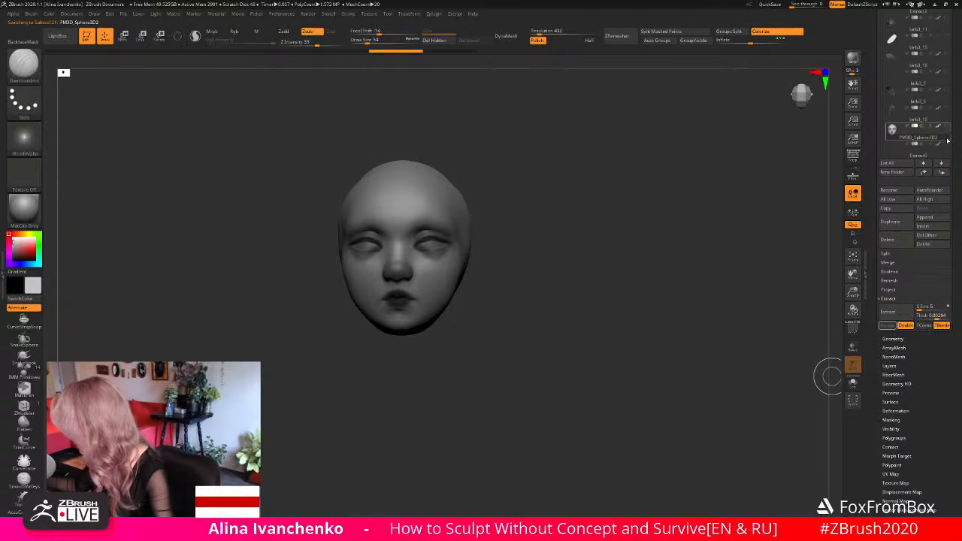
drag(502, 307, 571, 272)
drag(852, 292, 847, 321)
mouse_move(616, 315)
alt+mouse_down()
mouse_move(615, 329)
mouse_move(578, 324)
alt+mouse_up()
- Reshape the mouth strand along the cheek using the Move brush at draw size 120, hiding and reshowing the head subtool
key(b)
key(m)
key(v)
drag(367, 39, 374, 40)
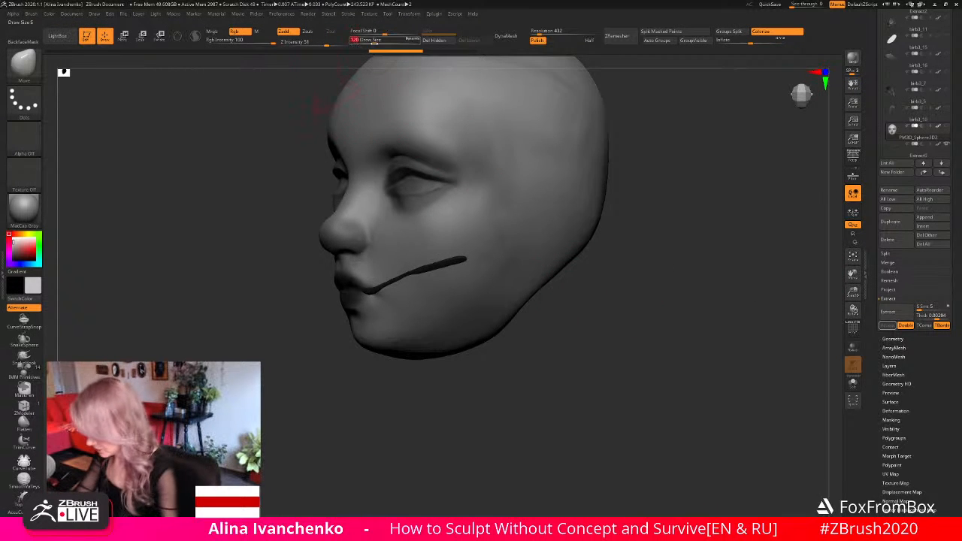
drag(553, 347, 525, 346)
alt+click(454, 259)
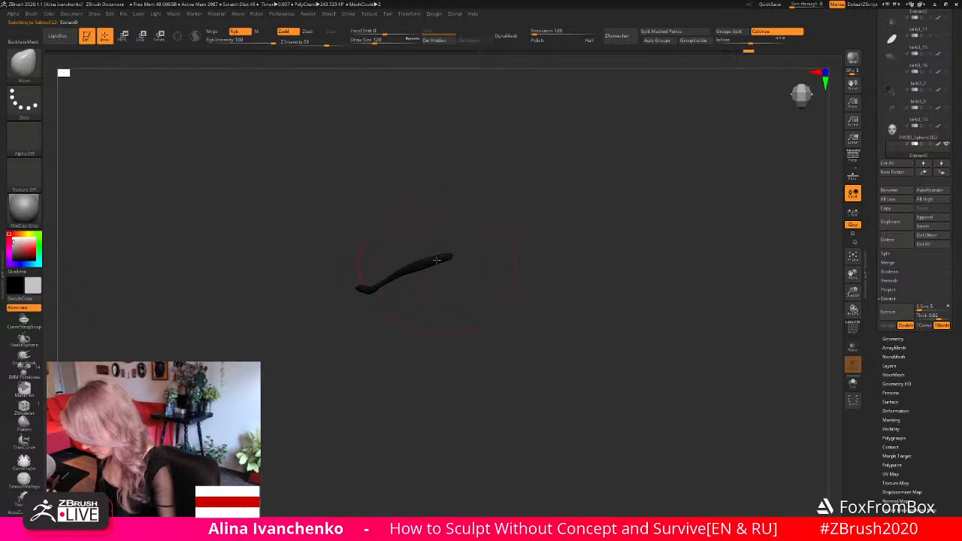
mouse_move(421, 242)
ctrl+mouse_down()
mouse_move(432, 275)
mouse_move(400, 251)
ctrl+mouse_up()
drag(569, 314, 549, 312)
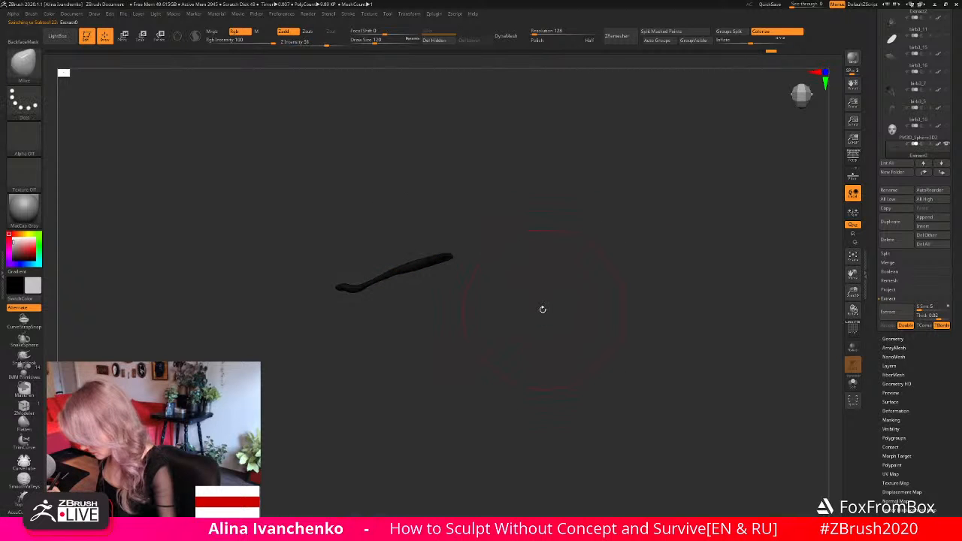
click(945, 127)
drag(562, 291, 457, 257)
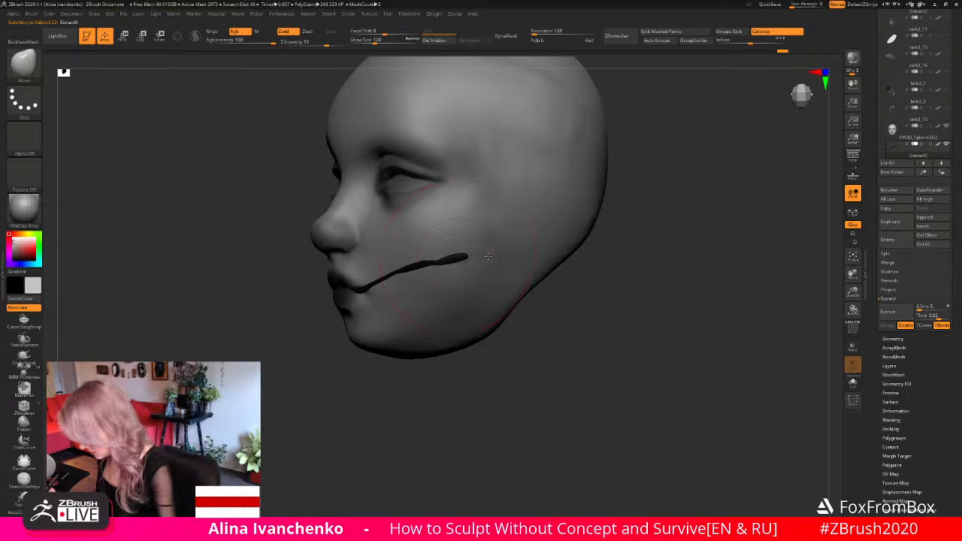
- Fit the strand's outer end against the cheek using the Move brush at draw size 56
drag(376, 40, 370, 41)
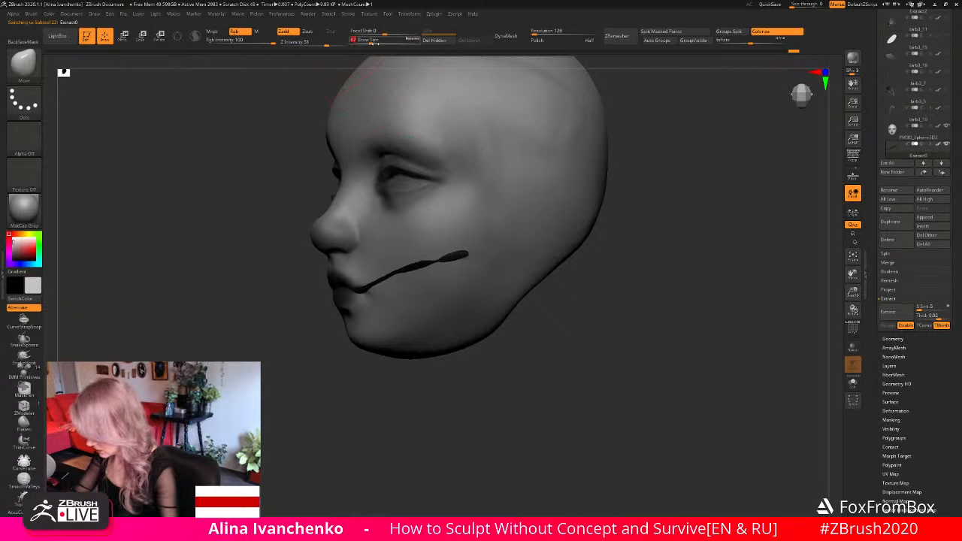
mouse_move(544, 319)
mouse_down()
mouse_move(575, 297)
mouse_move(461, 256)
mouse_move(466, 264)
mouse_up()
click(366, 40)
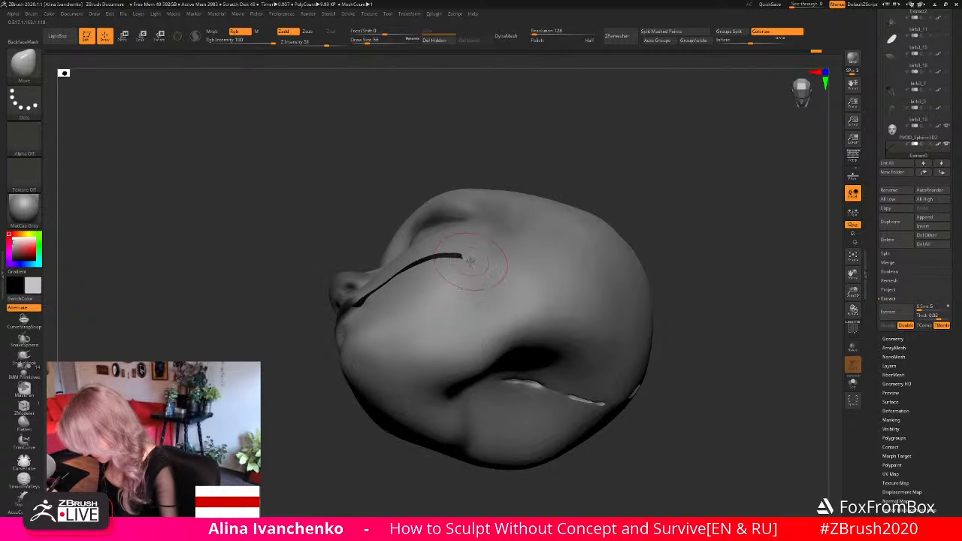
drag(681, 248, 662, 398)
click(852, 382)
click(853, 382)
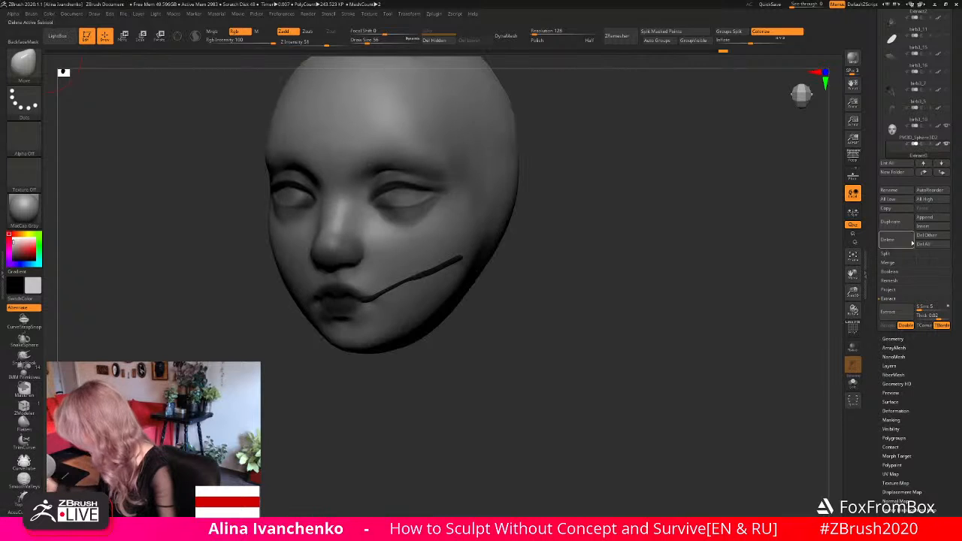
- Make the head the active subtool and show all subtools again, with the complete sculpture framed
ctrl+shift+click(918, 132)
ctrl+shift+click(946, 144)
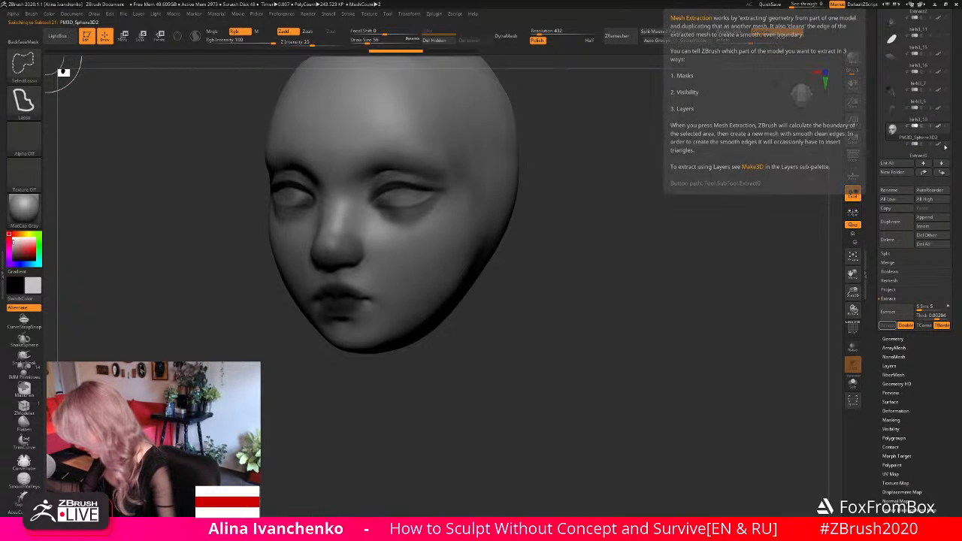
ctrl+shift+click(946, 146)
drag(852, 291, 730, 243)
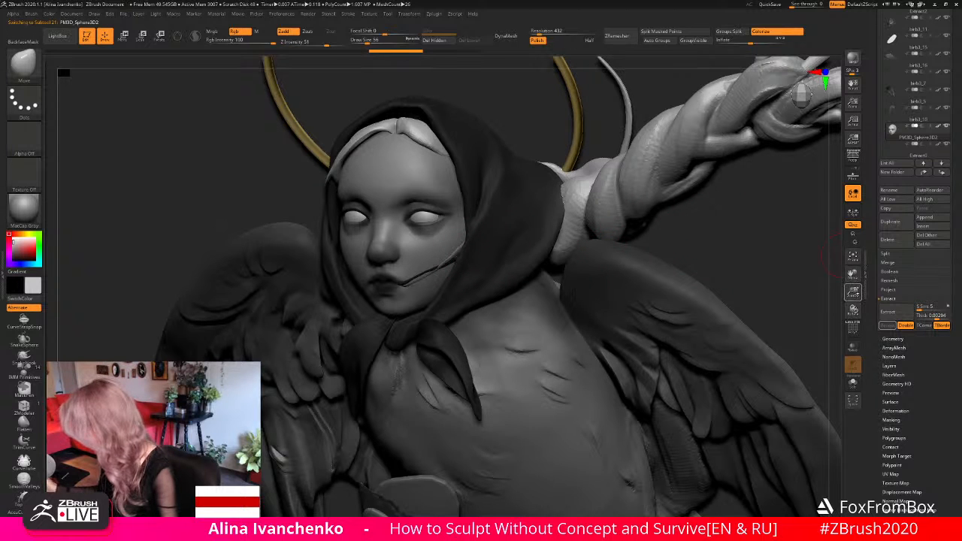
click(853, 256)
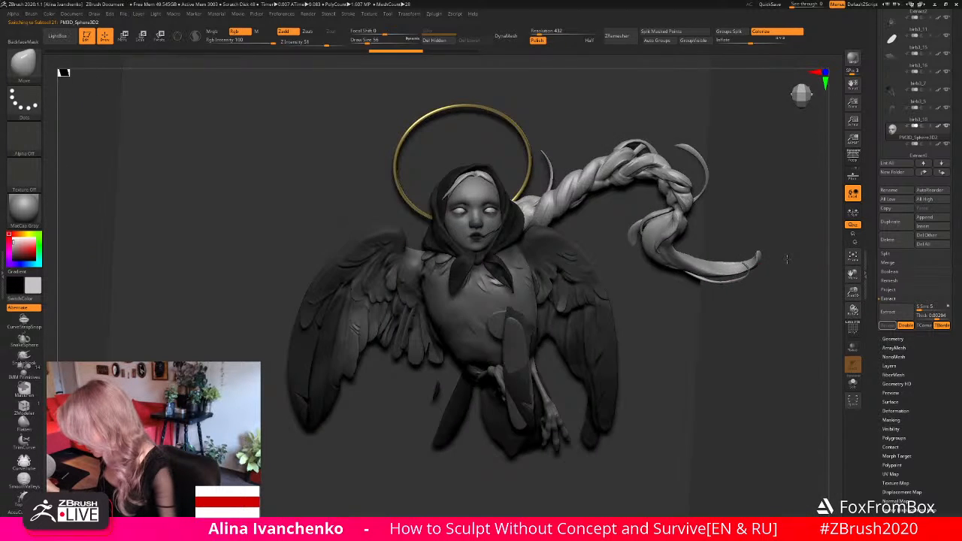
drag(786, 260, 767, 187)
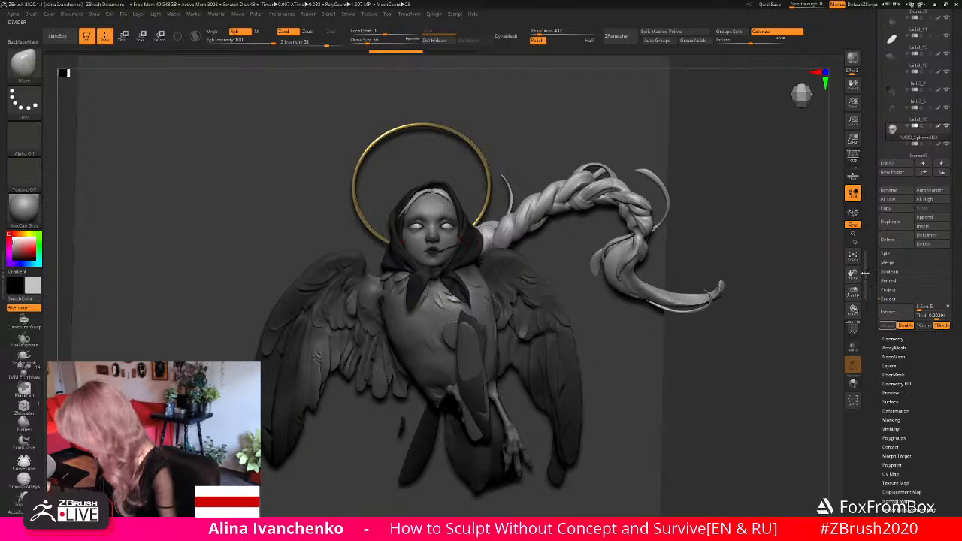
- Delete the surplus extracted strand subtool lying beside the black one on the cheek
drag(854, 291, 827, 398)
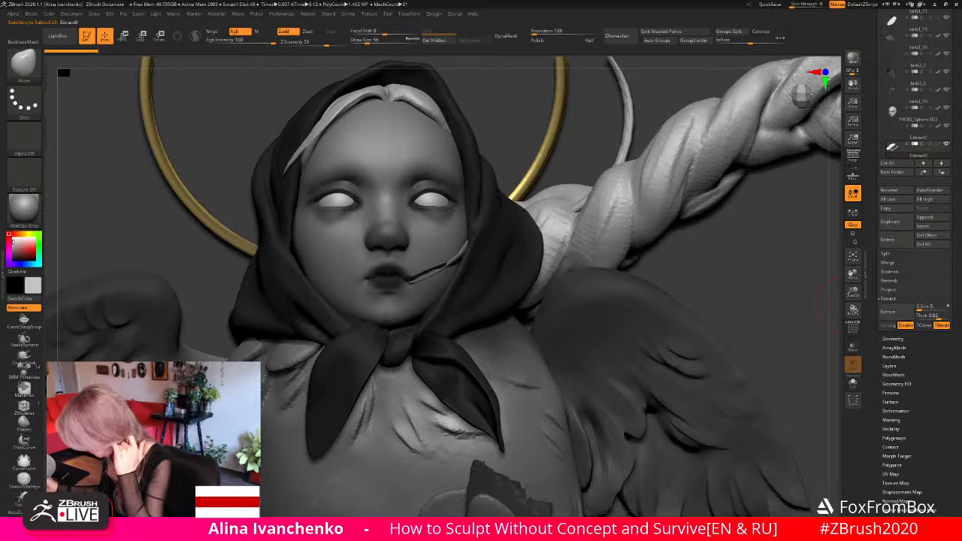
click(893, 241)
click(827, 259)
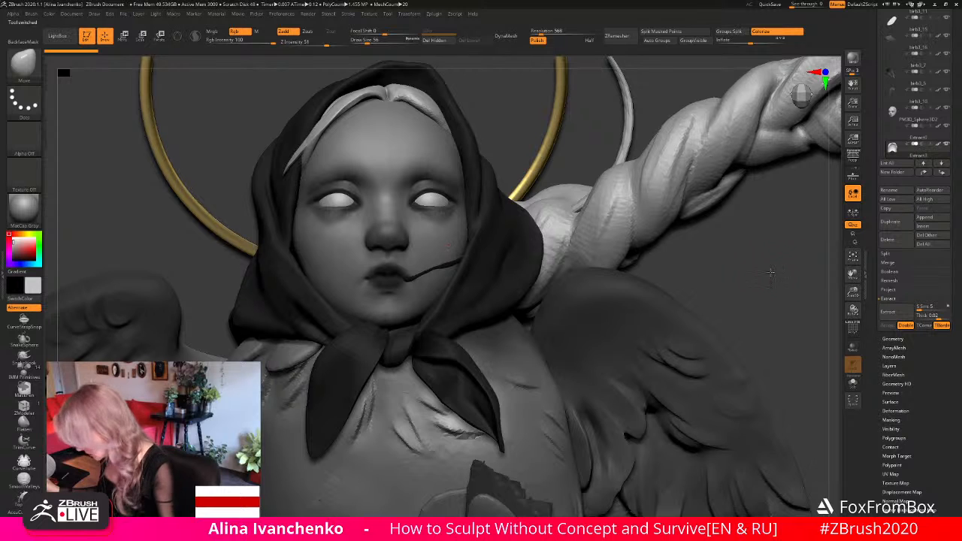
- Hide the background plane subtool PM3D_Plane3D2
drag(853, 293, 724, 222)
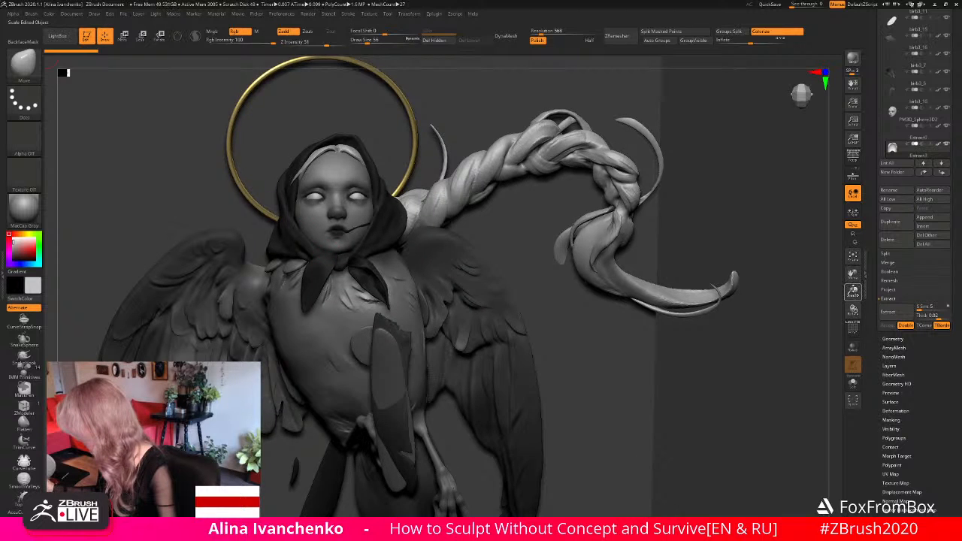
drag(852, 291, 852, 294)
alt+drag(666, 294, 780, 250)
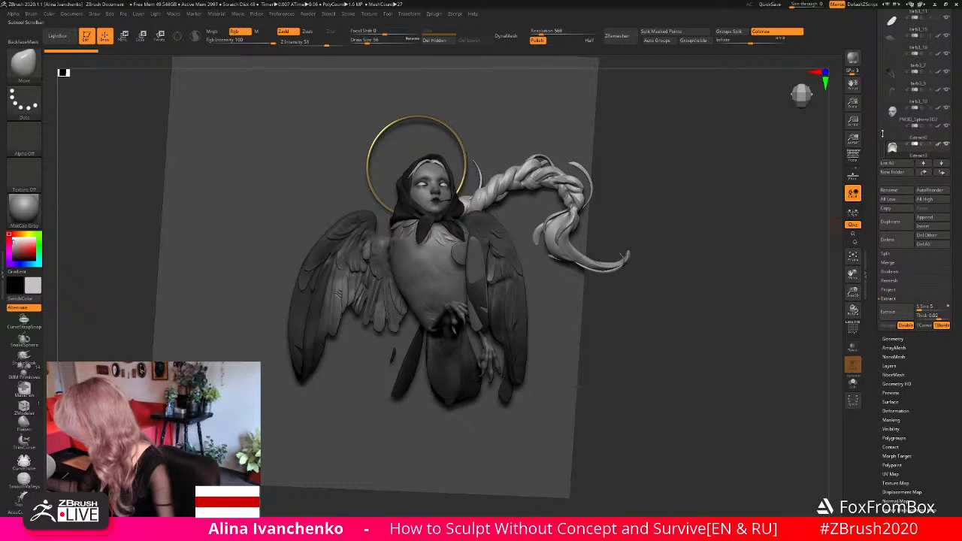
drag(884, 135, 882, 14)
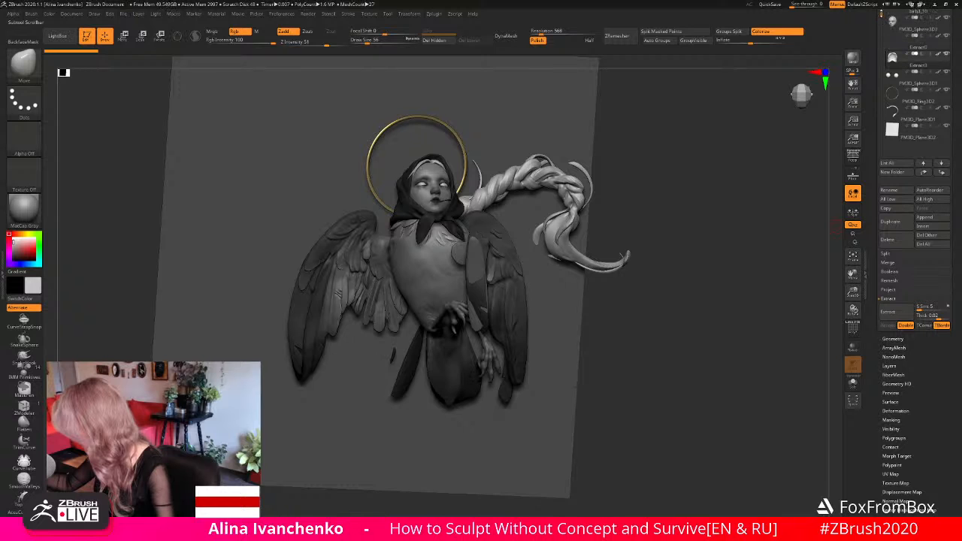
drag(952, 93, 953, 155)
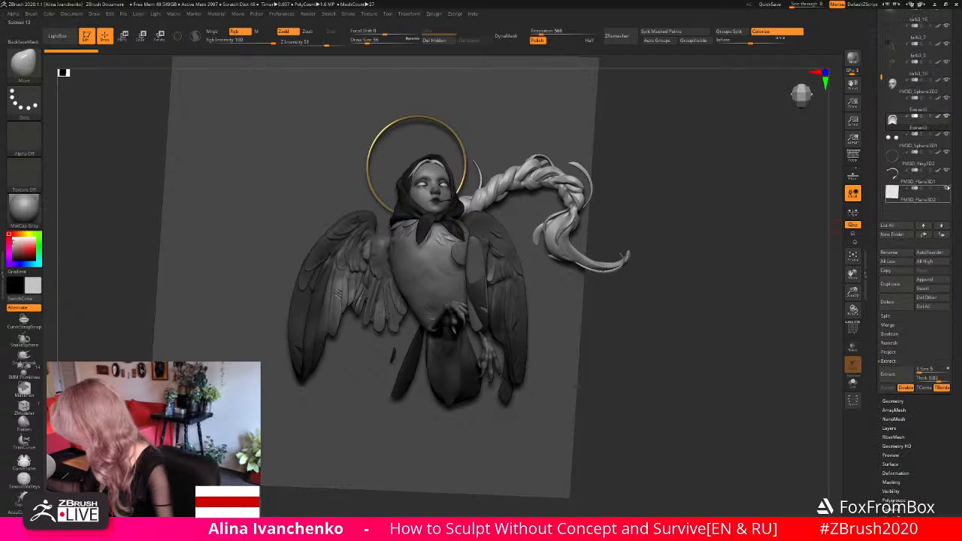
click(946, 189)
- Delete the two stray feather subtools birb3_15 and birb3_16 in front of the wing
mouse_move(674, 245)
mouse_down()
mouse_move(685, 231)
mouse_move(666, 235)
mouse_up()
alt+click(485, 251)
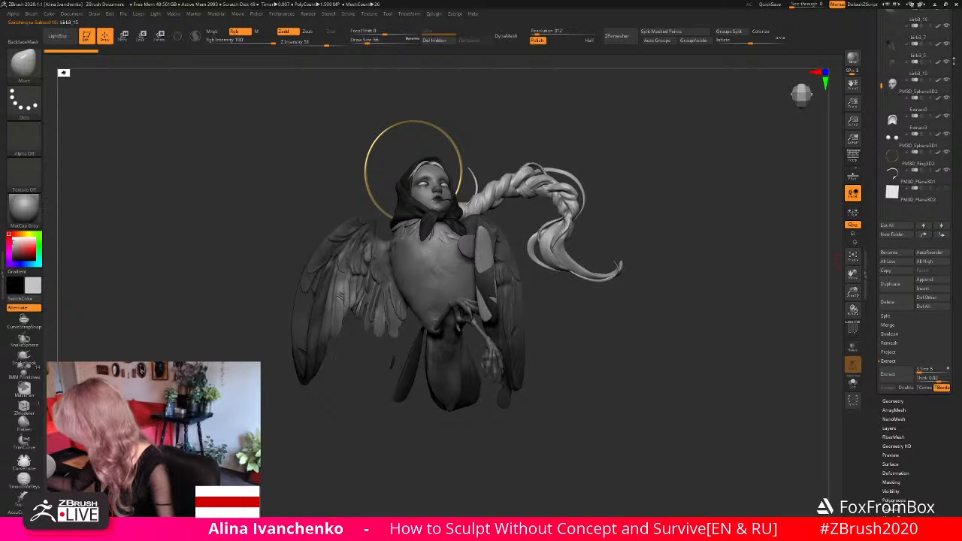
drag(954, 61, 956, 241)
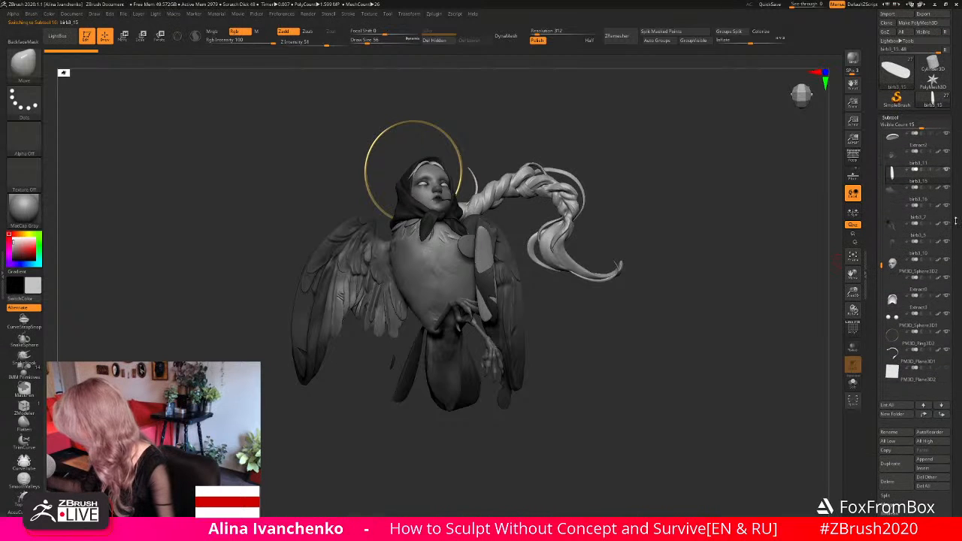
click(896, 482)
click(819, 499)
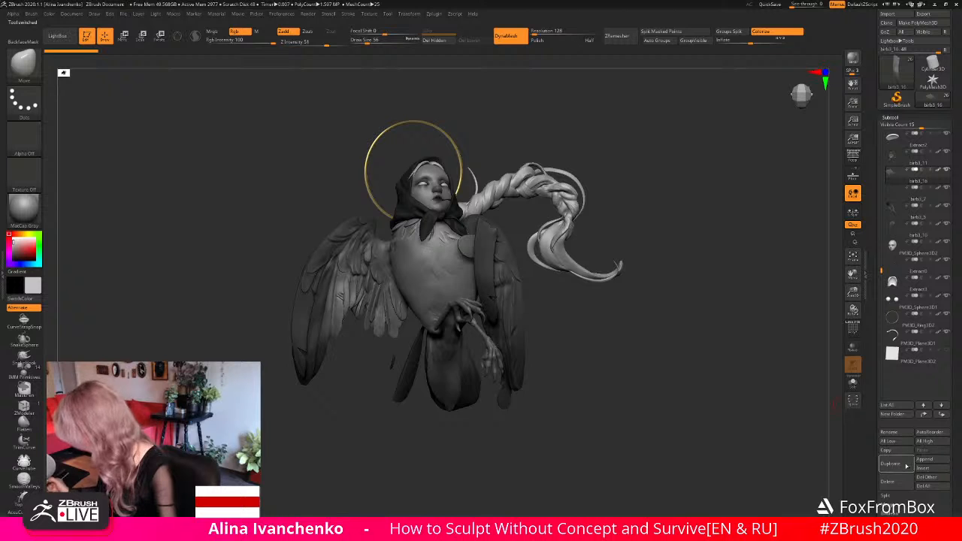
click(895, 485)
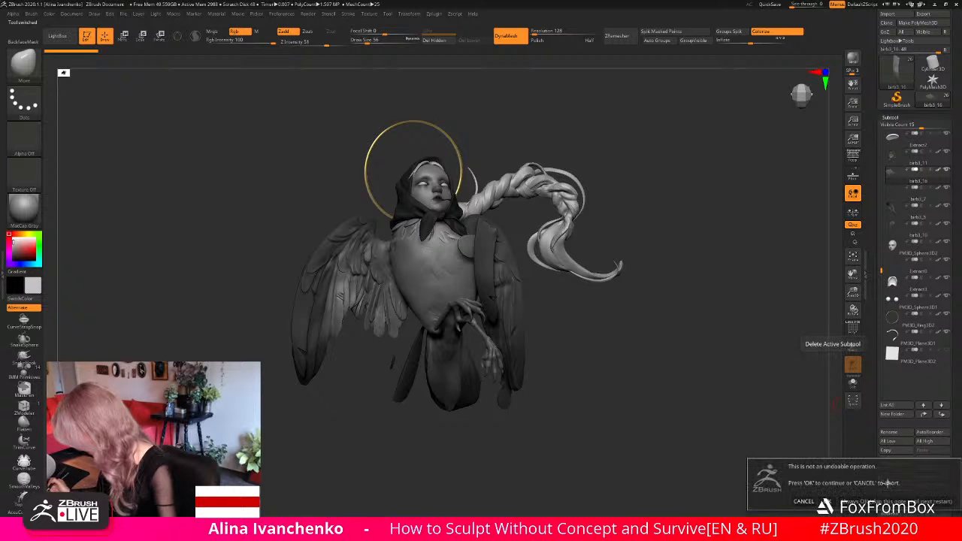
click(826, 501)
- Delete the leftover disc subtool Extract2 lying beside the shoulder
alt+click(466, 243)
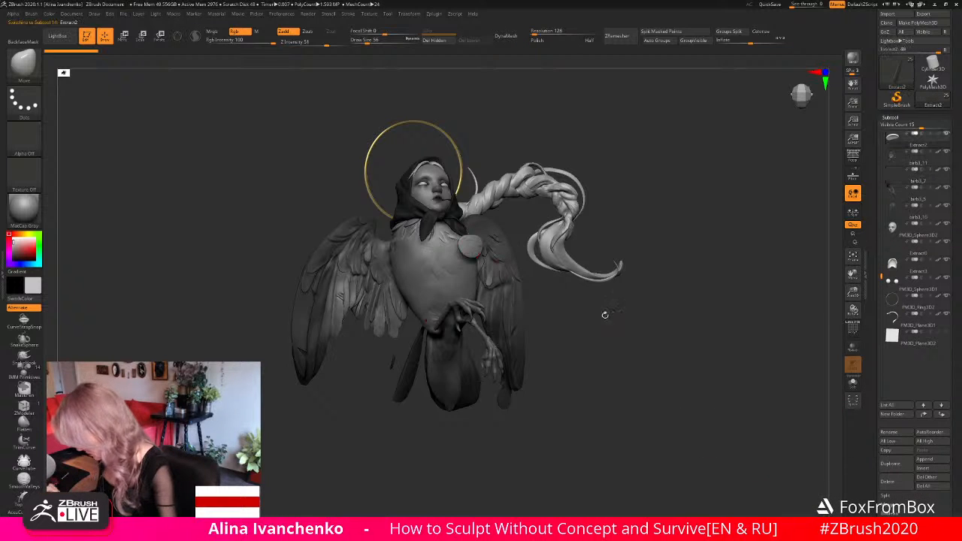
click(891, 482)
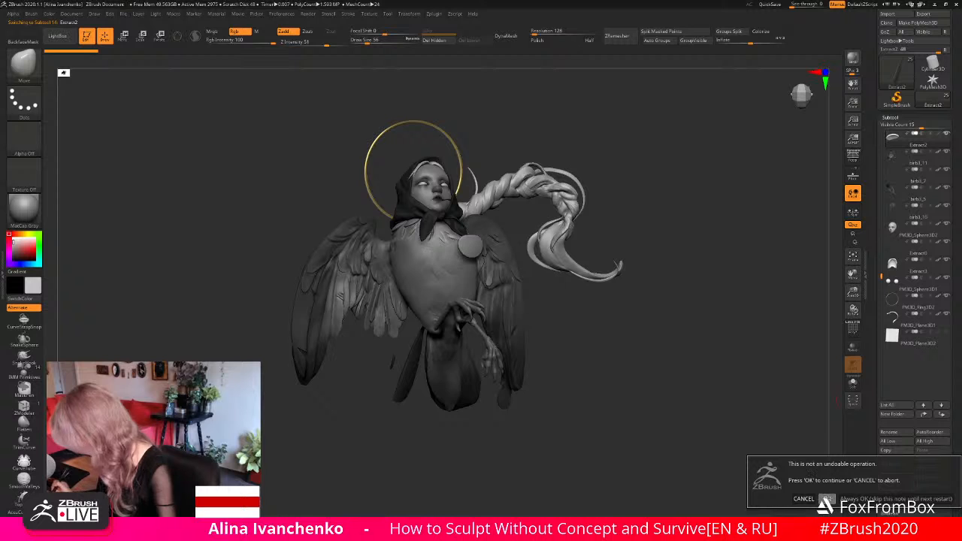
click(826, 499)
- Examine the fit of headscarf subtool birb3_11 around the face, both isolated and with the full sculpture shown
mouse_move(594, 363)
mouse_down()
mouse_move(601, 334)
mouse_move(592, 344)
mouse_move(604, 361)
mouse_move(627, 136)
mouse_move(637, 131)
mouse_move(635, 252)
mouse_up()
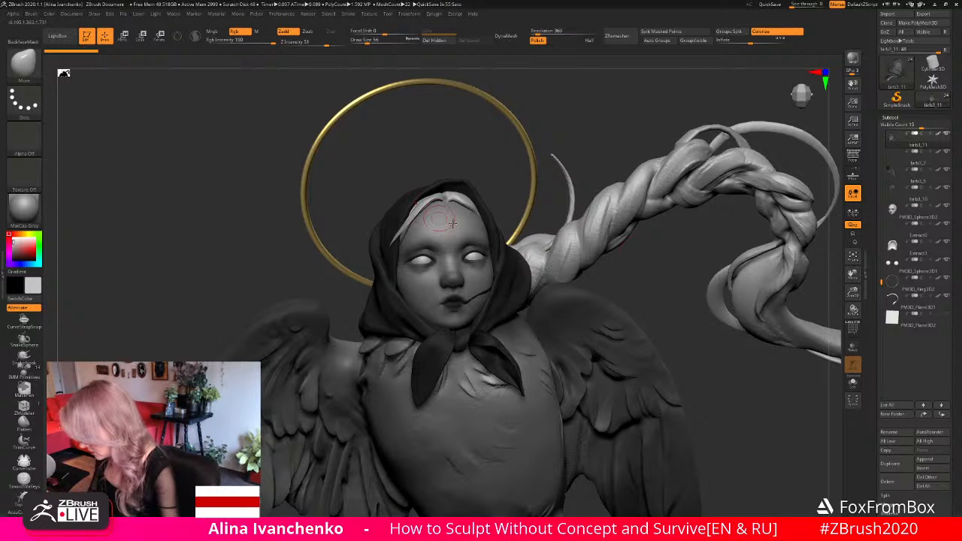
drag(853, 292, 853, 331)
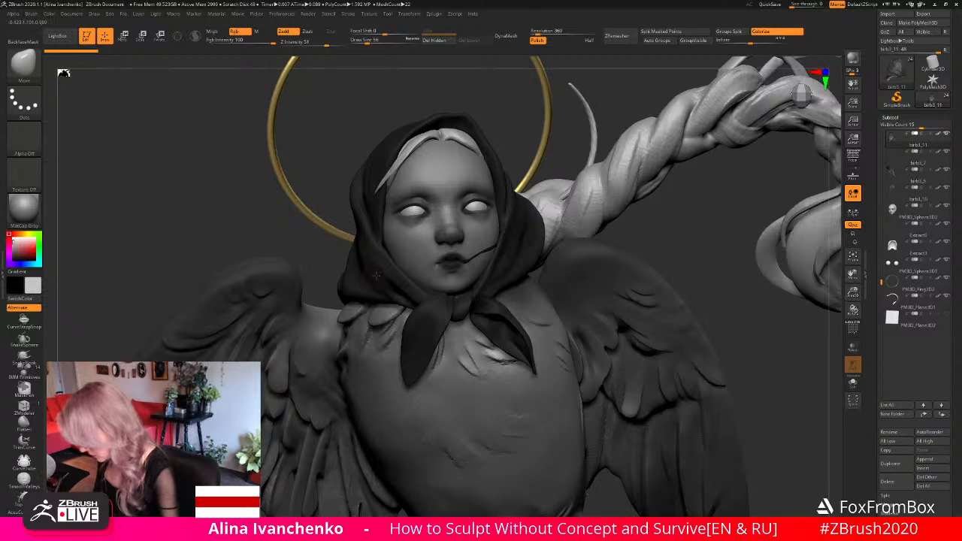
click(853, 383)
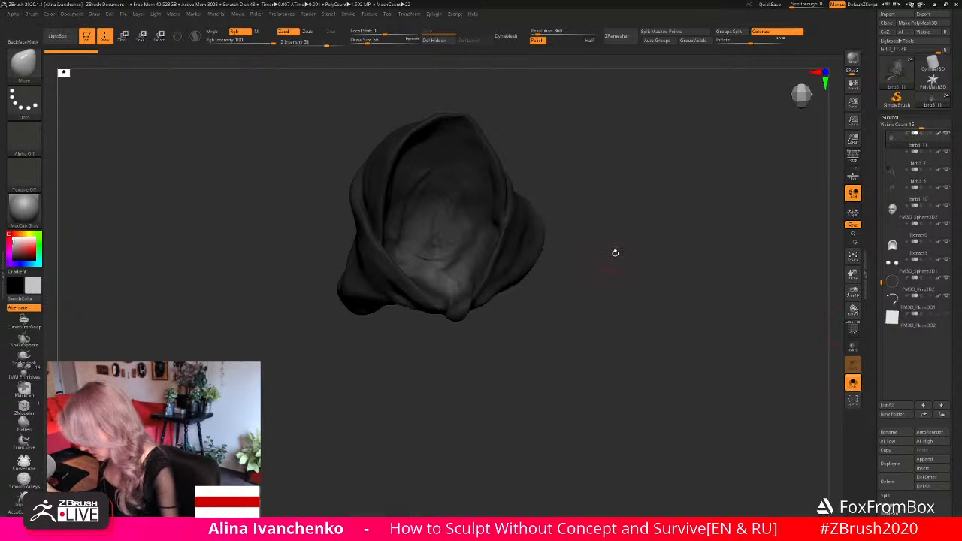
drag(615, 254, 627, 297)
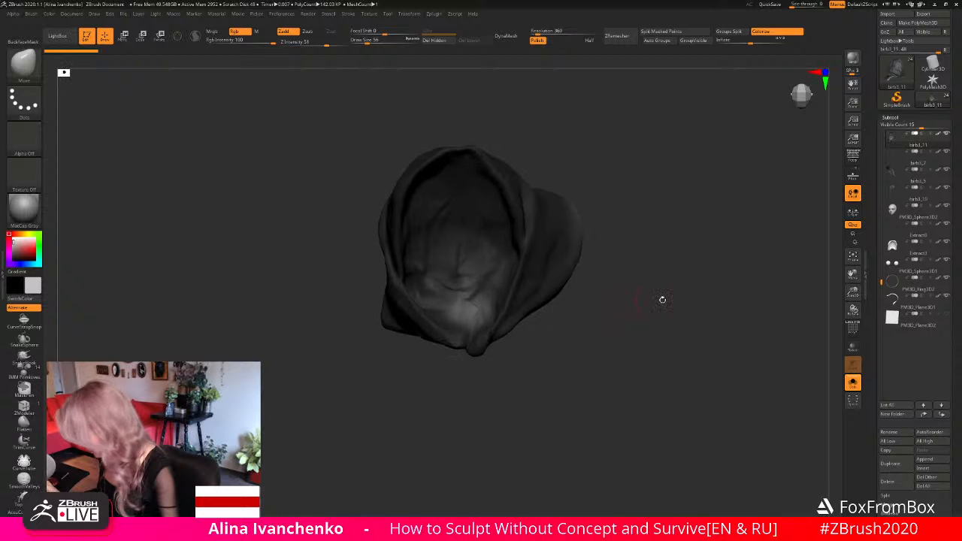
click(852, 383)
drag(739, 229, 672, 247)
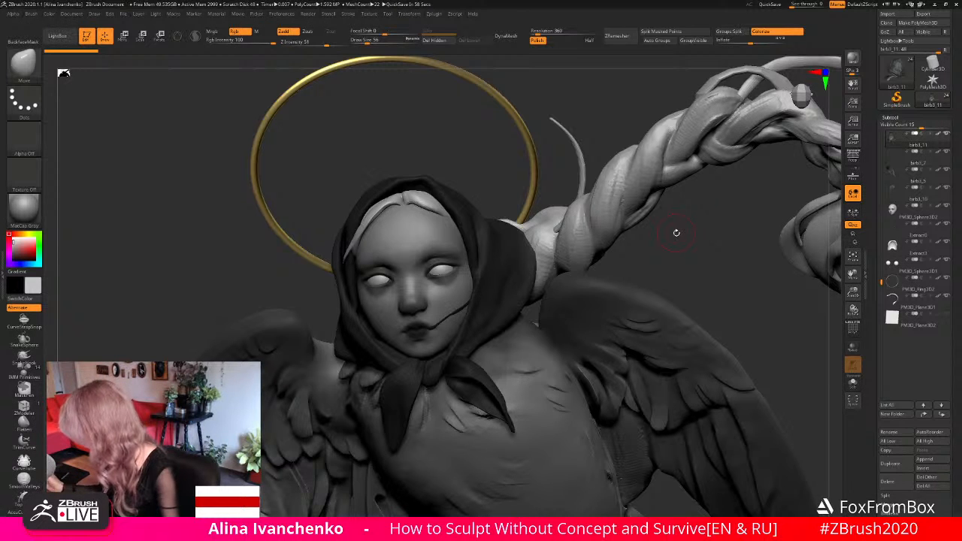
- Isolate the headscarf and adjust the left rim of its face opening using a lasso mask and the Move brush
click(853, 382)
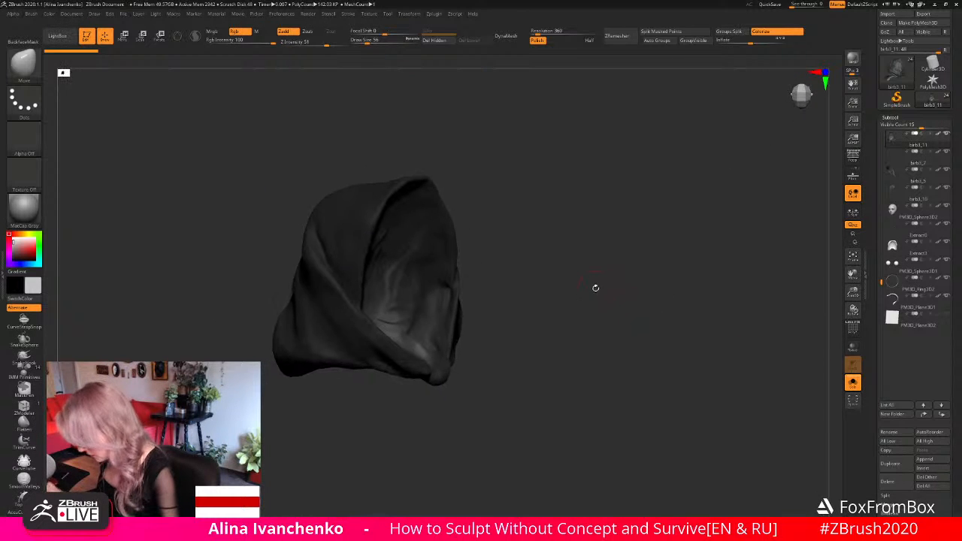
drag(556, 259, 527, 276)
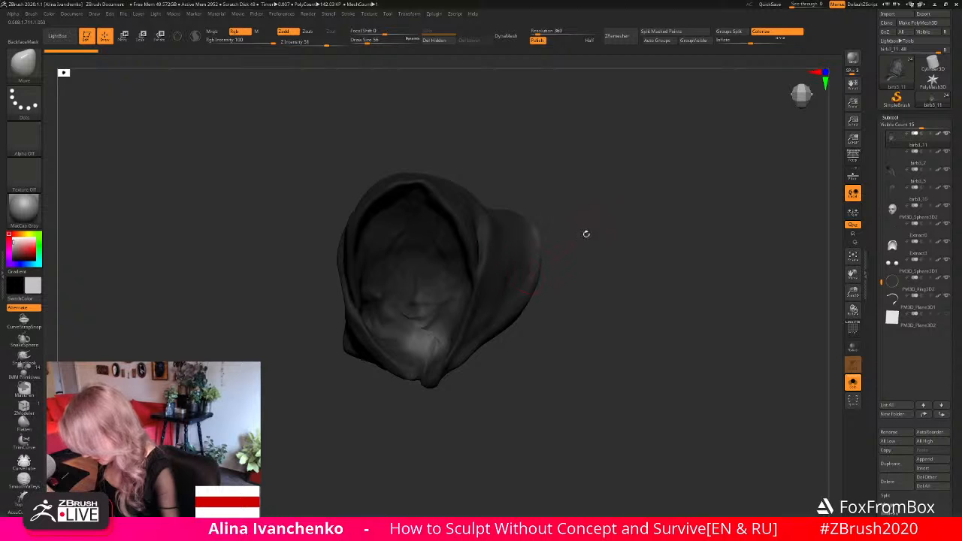
drag(586, 234, 535, 242)
drag(536, 180, 586, 174)
ctrl+drag(366, 267, 348, 269)
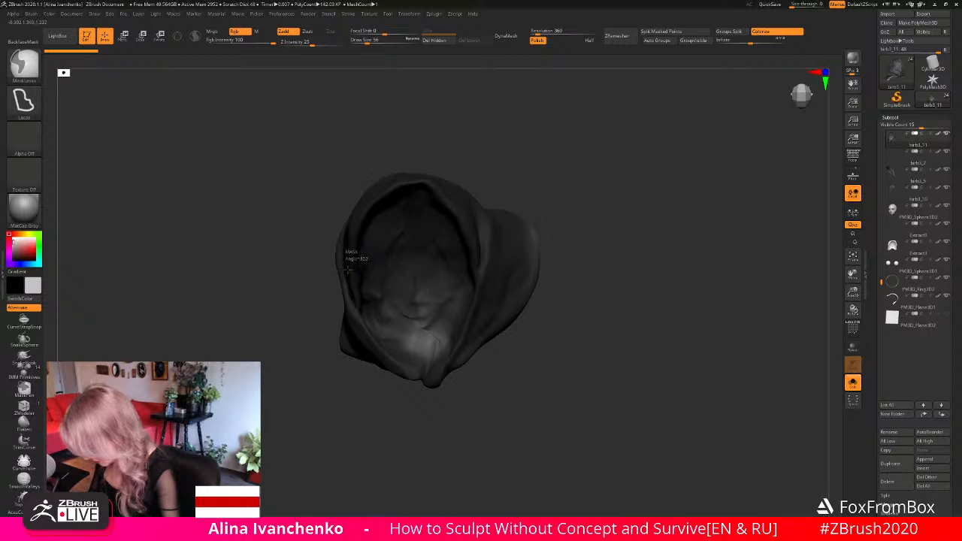
mouse_move(355, 305)
ctrl+mouse_down()
mouse_move(567, 221)
mouse_move(604, 217)
mouse_move(608, 261)
ctrl+mouse_up()
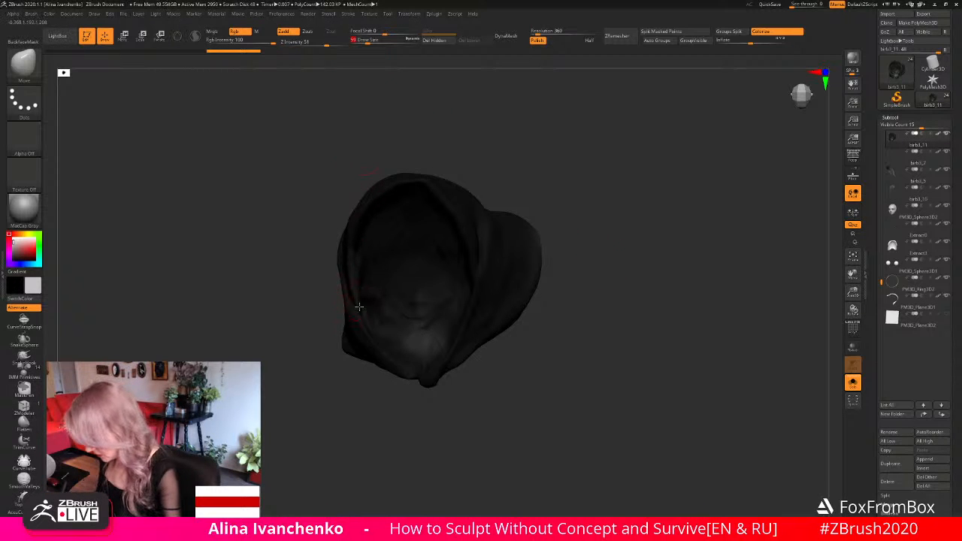
drag(524, 264, 575, 276)
drag(558, 226, 587, 297)
- Lasso-mask and adjust the right inner rim of the headscarf opening with the Move brush, and show all subtools again
drag(853, 292, 852, 314)
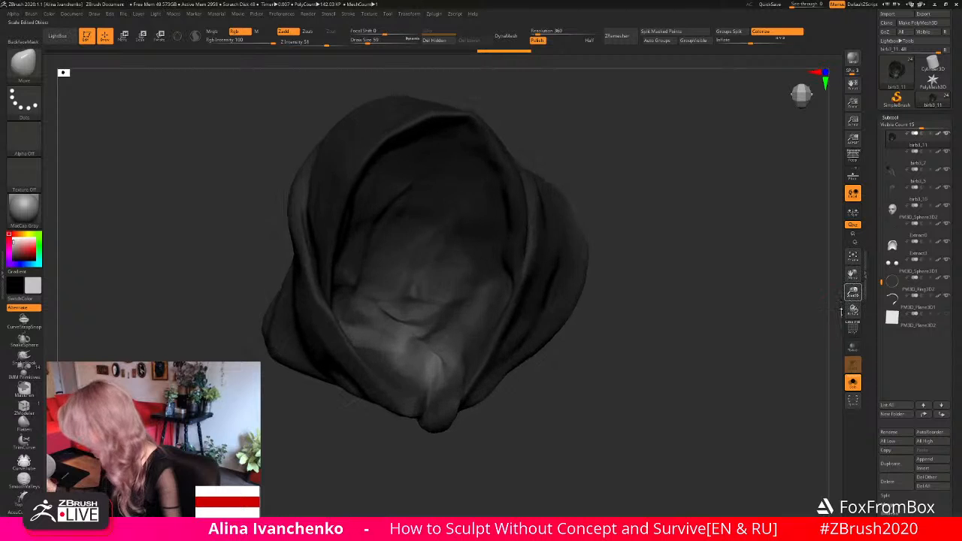
drag(654, 254, 554, 248)
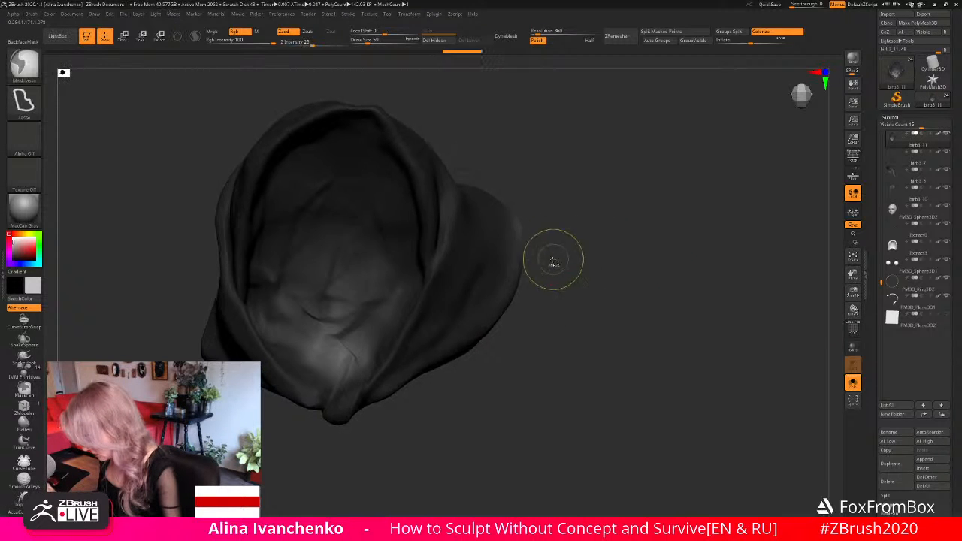
drag(593, 221, 550, 241)
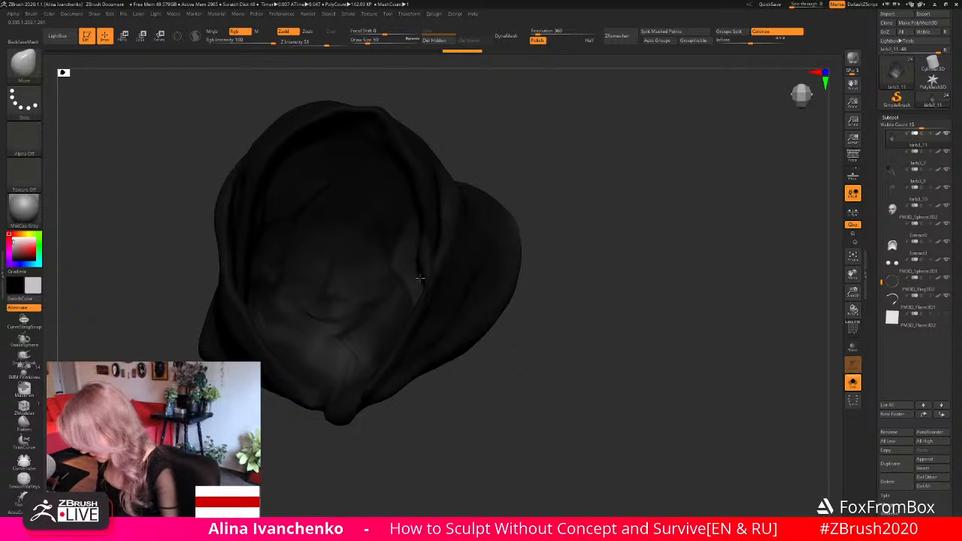
mouse_move(584, 251)
mouse_down()
mouse_move(556, 318)
mouse_move(584, 293)
mouse_move(599, 323)
mouse_up()
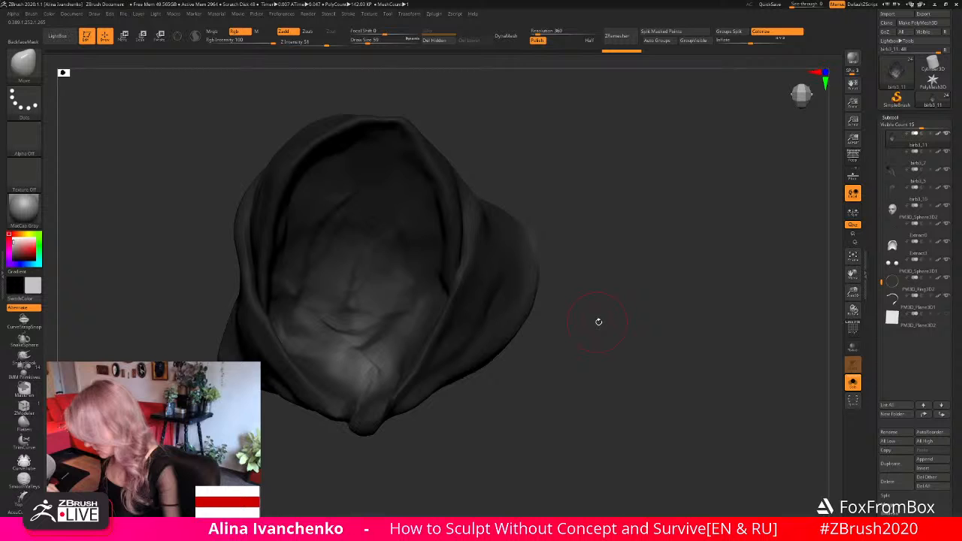
click(852, 382)
- Bring the head and headscarf into close view and switch to the ClayBuildup brush
drag(736, 236, 639, 323)
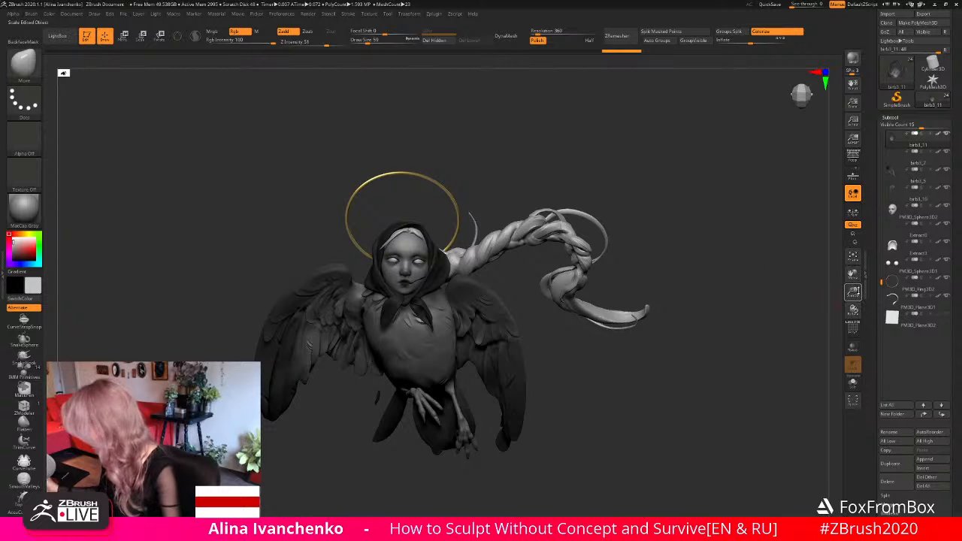
drag(853, 291, 648, 143)
drag(583, 129, 412, 328)
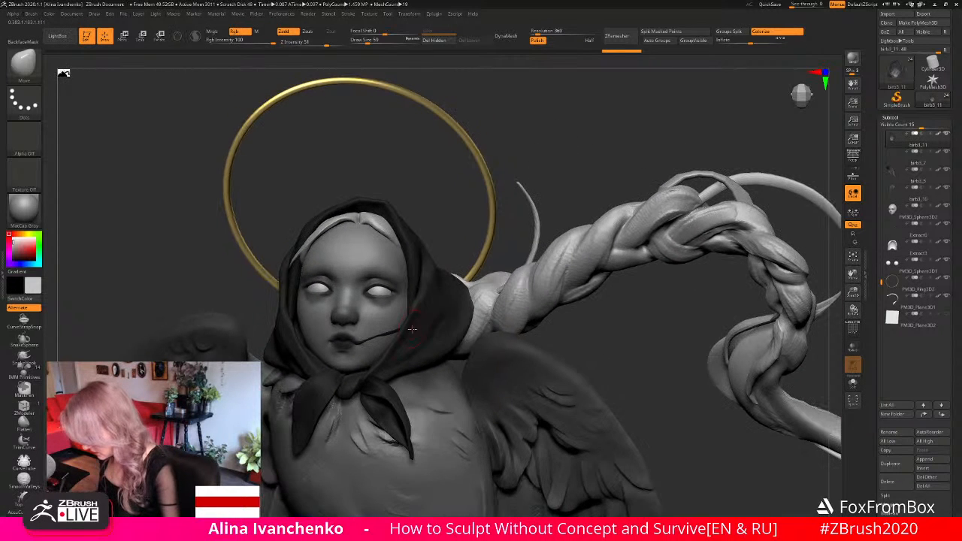
key(b)
key(c)
key(b)
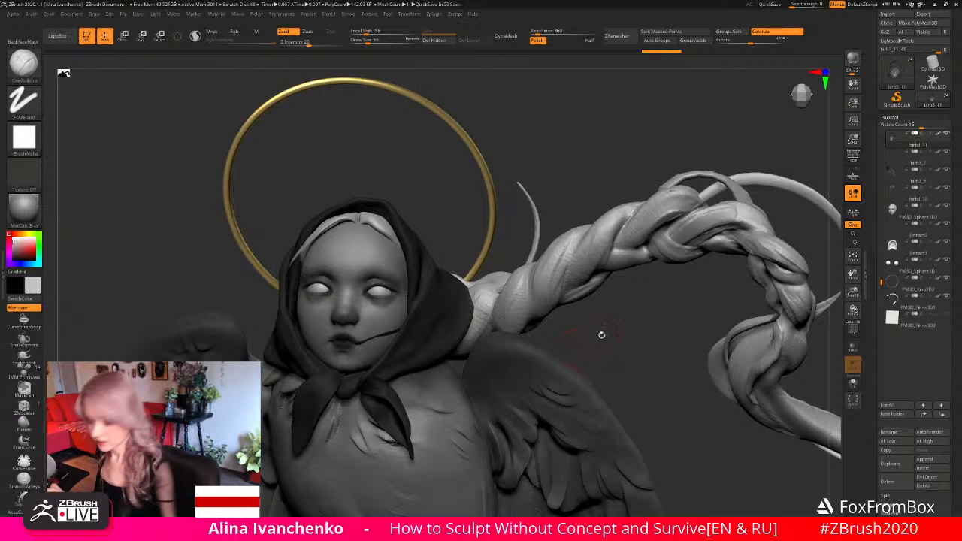
- Isolate the headscarf and smooth the inner surface along the far edge of its face opening
mouse_move(602, 335)
mouse_down()
mouse_move(620, 339)
mouse_move(739, 255)
mouse_move(670, 202)
mouse_move(662, 251)
mouse_move(792, 298)
mouse_up()
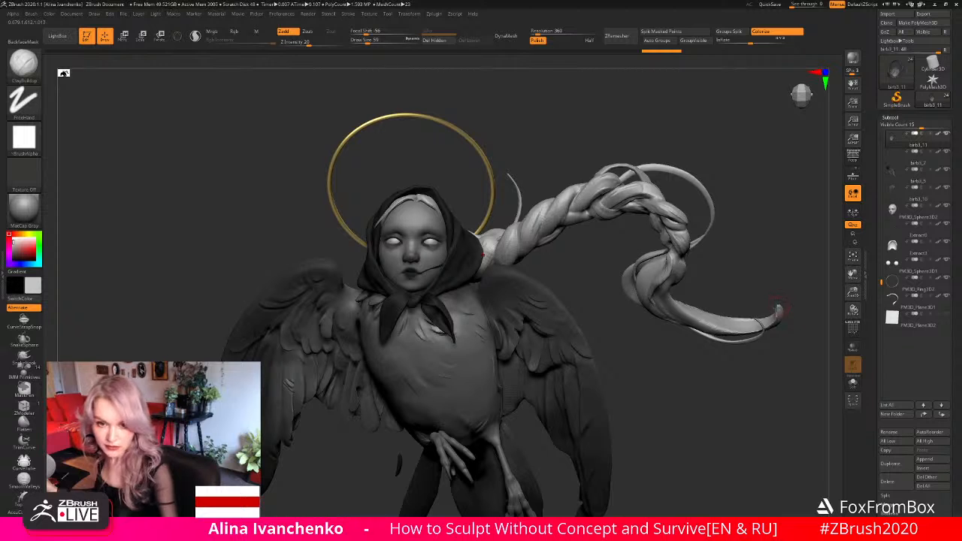
mouse_move(585, 303)
mouse_down()
mouse_move(620, 330)
mouse_move(595, 314)
mouse_up()
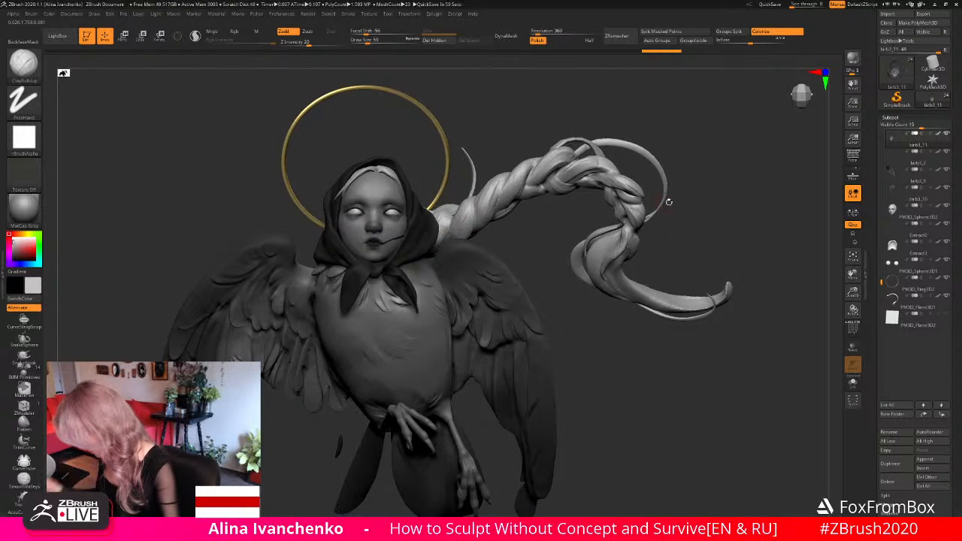
alt+drag(662, 231, 697, 238)
drag(557, 243, 572, 276)
click(853, 384)
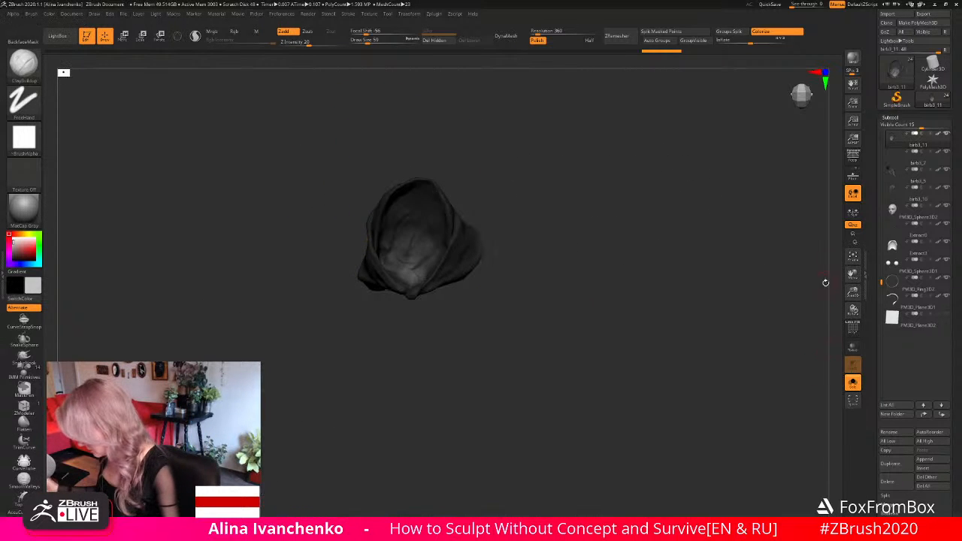
drag(854, 291, 854, 339)
alt+drag(586, 249, 466, 296)
drag(562, 292, 581, 272)
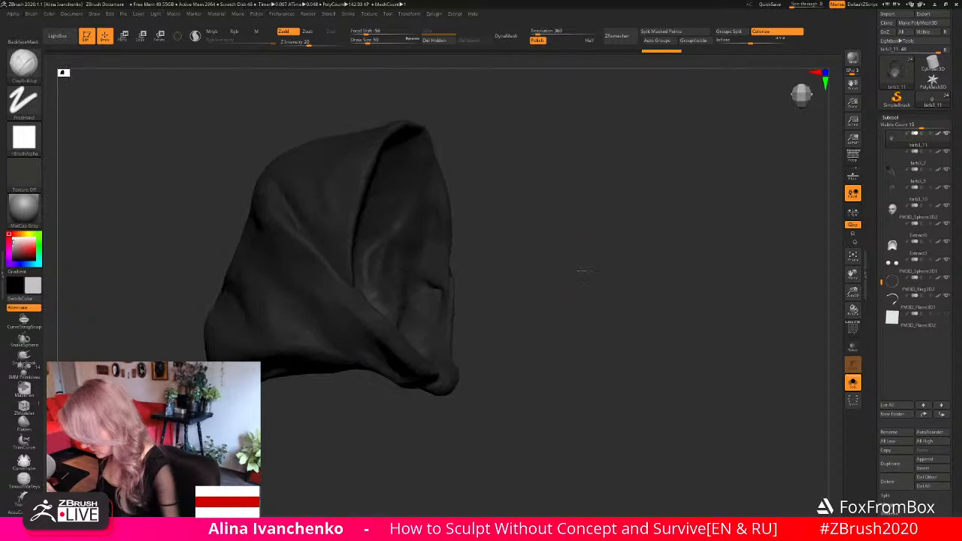
key(shift)
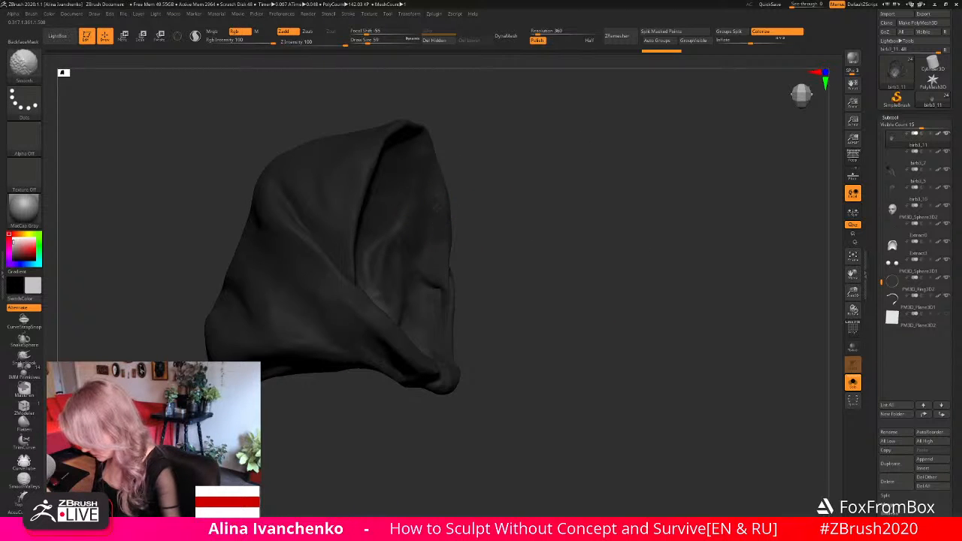
shift+drag(438, 205, 439, 235)
- Build up volume inside the headscarf's face opening and along its side rim with the ClayBuildup brush
drag(553, 219, 485, 213)
mouse_move(536, 187)
mouse_down()
mouse_move(552, 190)
mouse_move(522, 206)
mouse_up()
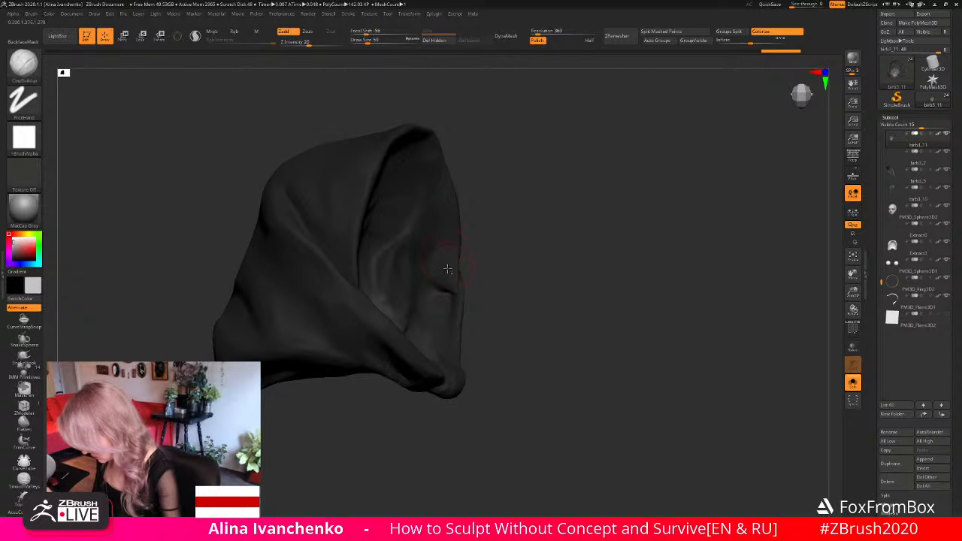
drag(539, 209, 485, 210)
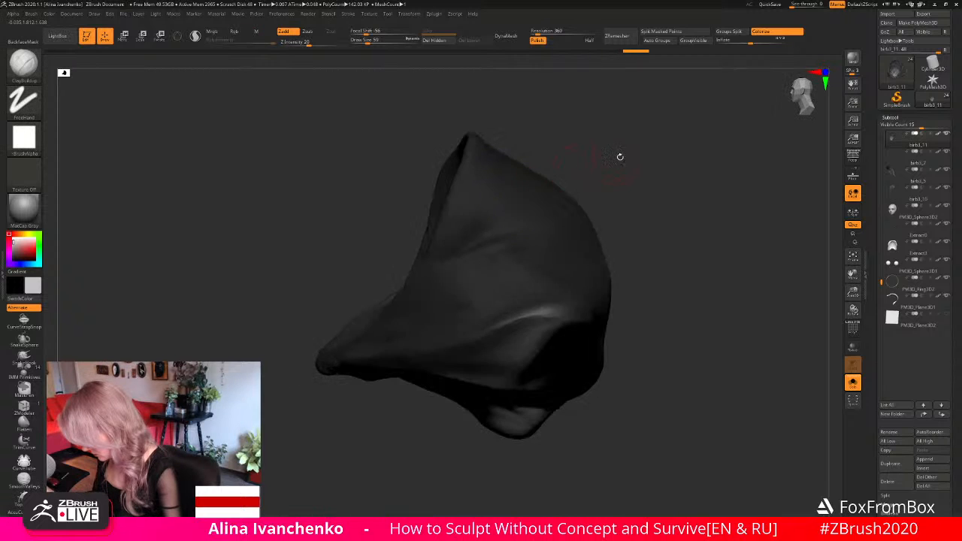
drag(619, 156, 573, 178)
shift+drag(431, 183, 426, 198)
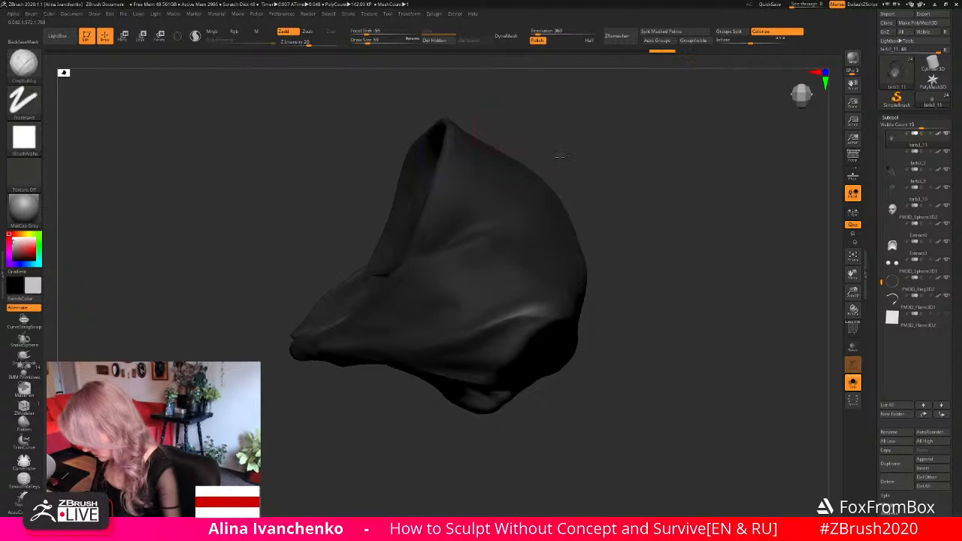
drag(559, 153, 545, 155)
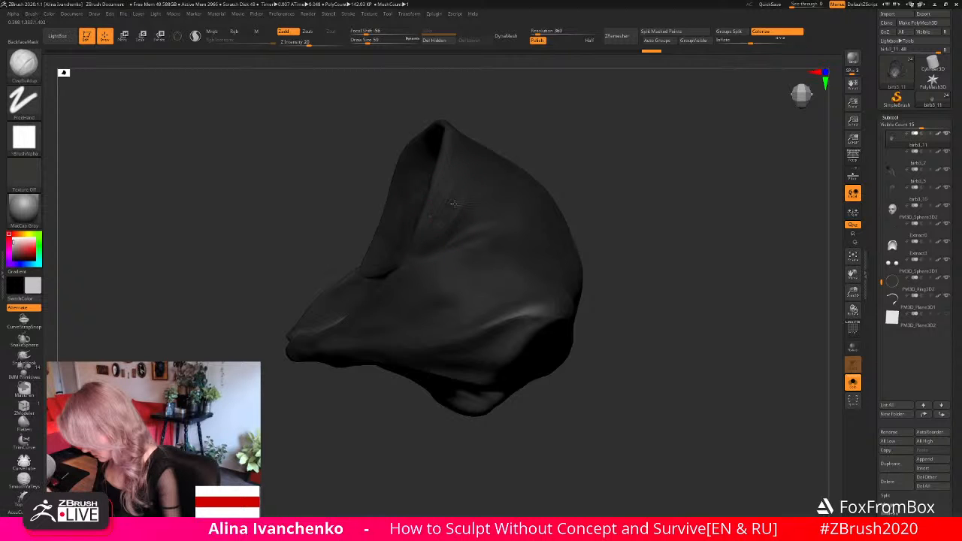
- Smooth the side of the headscarf behind its front rim and show all subtools again
key(shift)
mouse_move(549, 161)
mouse_down()
mouse_move(604, 187)
mouse_move(526, 203)
mouse_up()
key(shift)
shift+drag(478, 160, 481, 169)
click(853, 383)
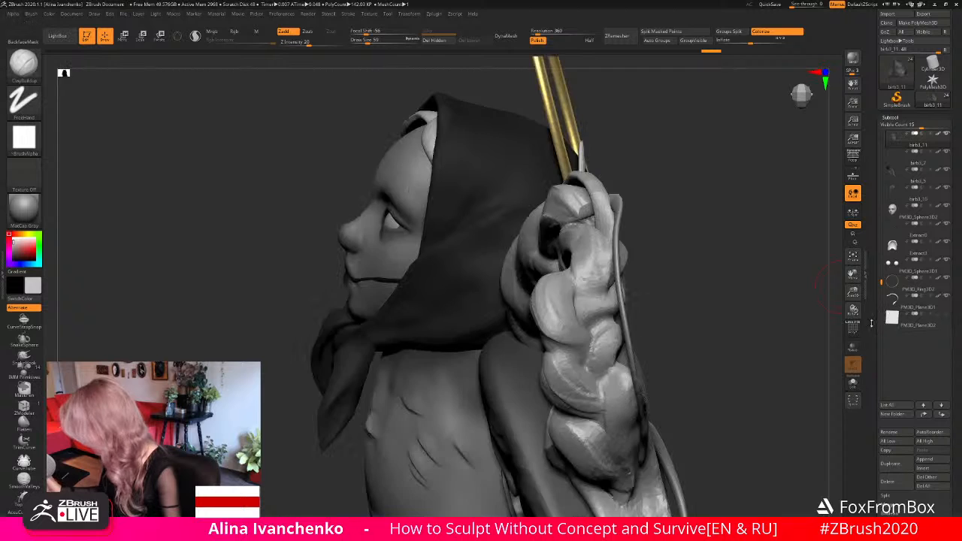
- Check the headscarf's silhouette on the whole figure from several angles and switch to the Move brush
drag(853, 292, 814, 224)
mouse_move(560, 224)
mouse_down()
mouse_move(630, 234)
mouse_move(617, 295)
mouse_move(629, 275)
mouse_move(622, 268)
mouse_up()
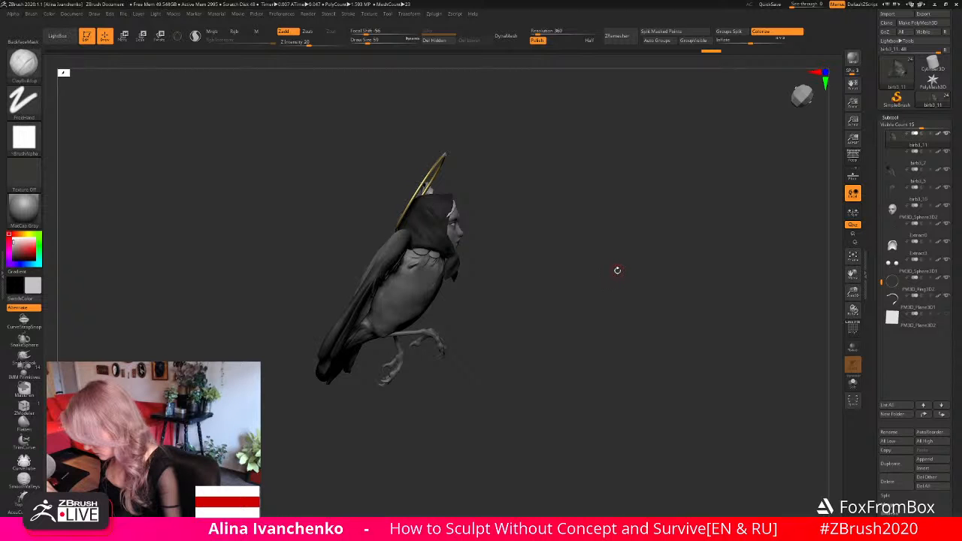
drag(647, 281, 711, 280)
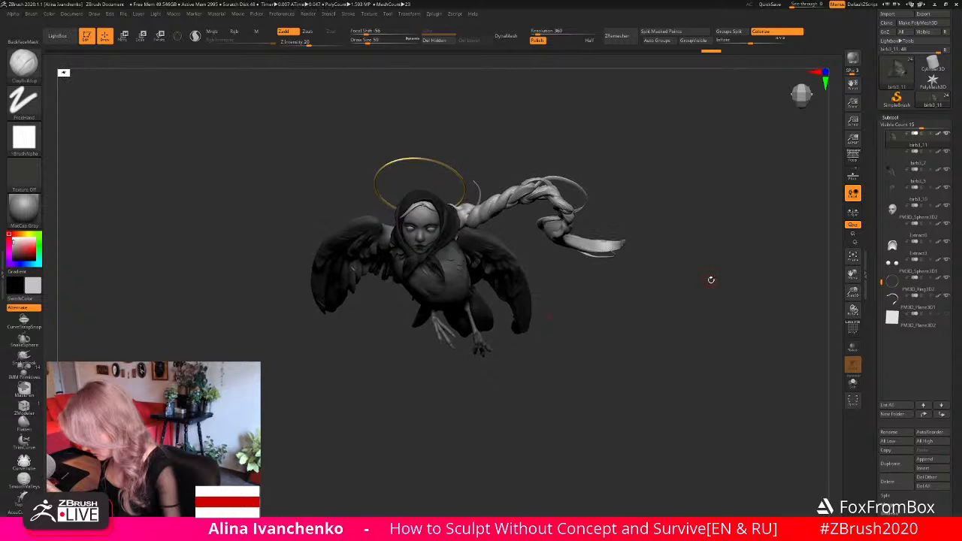
drag(853, 292, 803, 340)
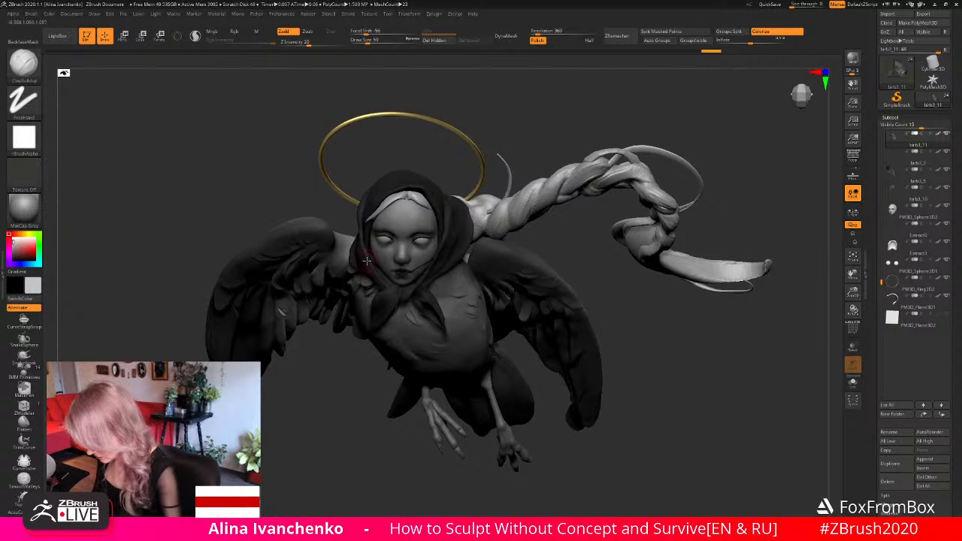
key(b)
key(m)
key(v)
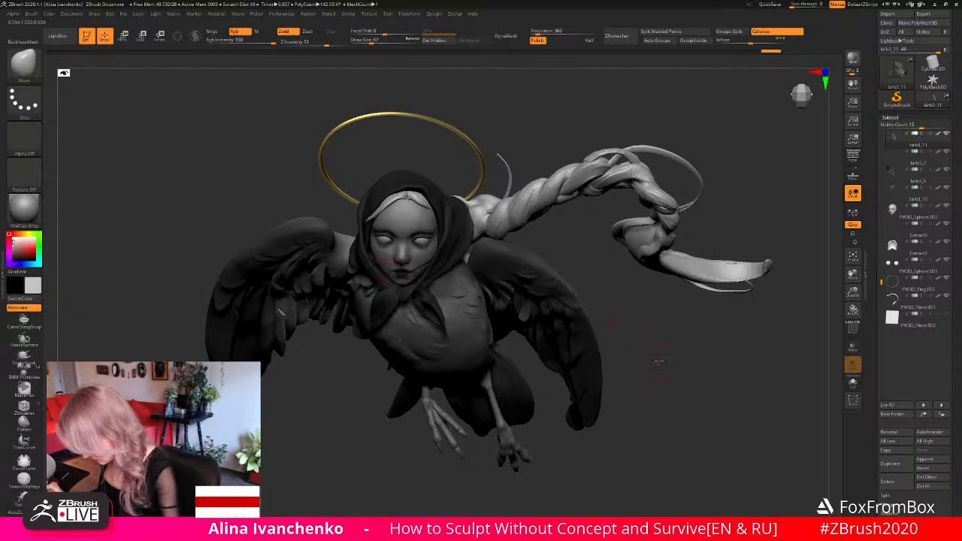
mouse_move(659, 361)
mouse_down()
mouse_move(651, 313)
mouse_move(674, 318)
mouse_move(653, 315)
mouse_move(707, 289)
mouse_up()
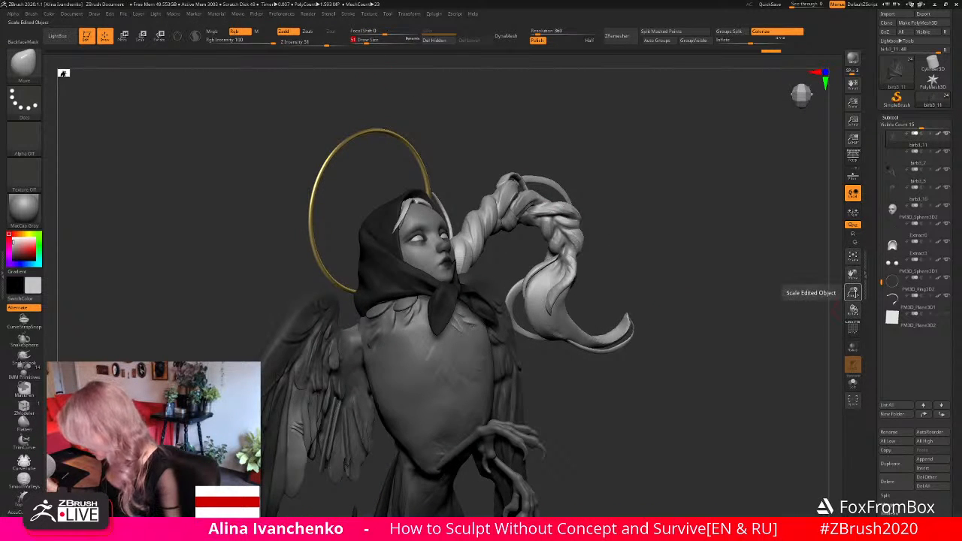
- Isolate the headscarf, examine its side and face opening, and show all subtools again
click(852, 382)
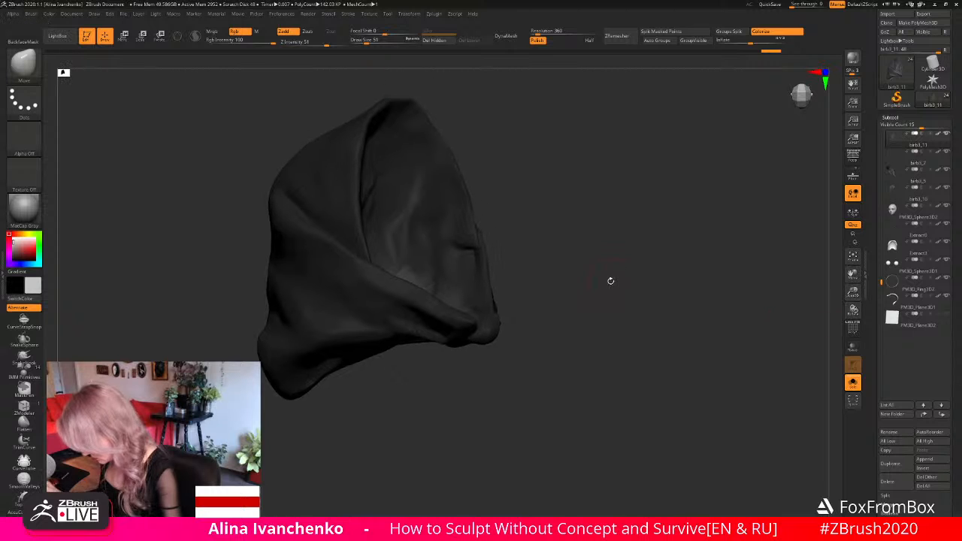
drag(408, 263, 413, 265)
mouse_move(550, 270)
mouse_down()
mouse_move(552, 258)
mouse_move(428, 280)
mouse_move(430, 304)
mouse_up()
mouse_move(556, 255)
mouse_down()
mouse_move(622, 227)
mouse_move(580, 228)
mouse_move(585, 258)
mouse_up()
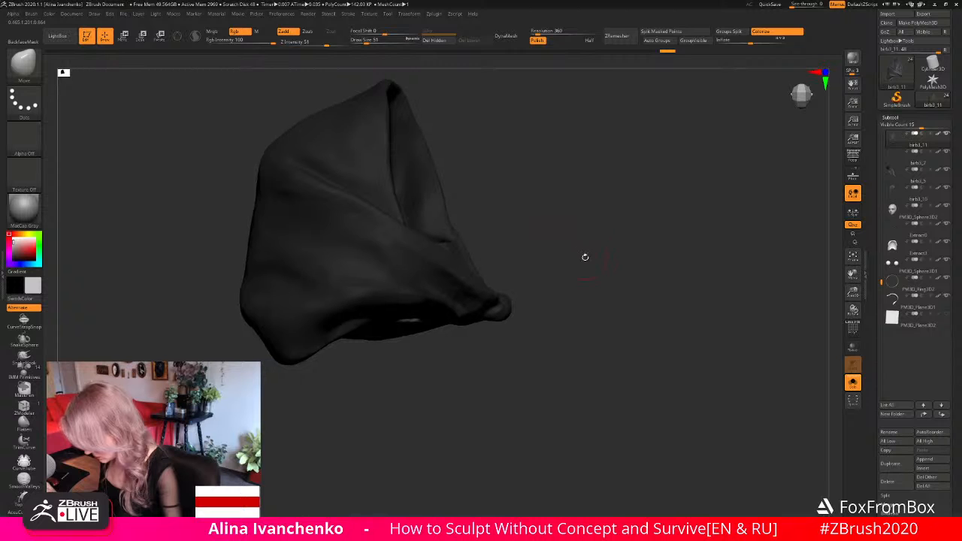
click(853, 382)
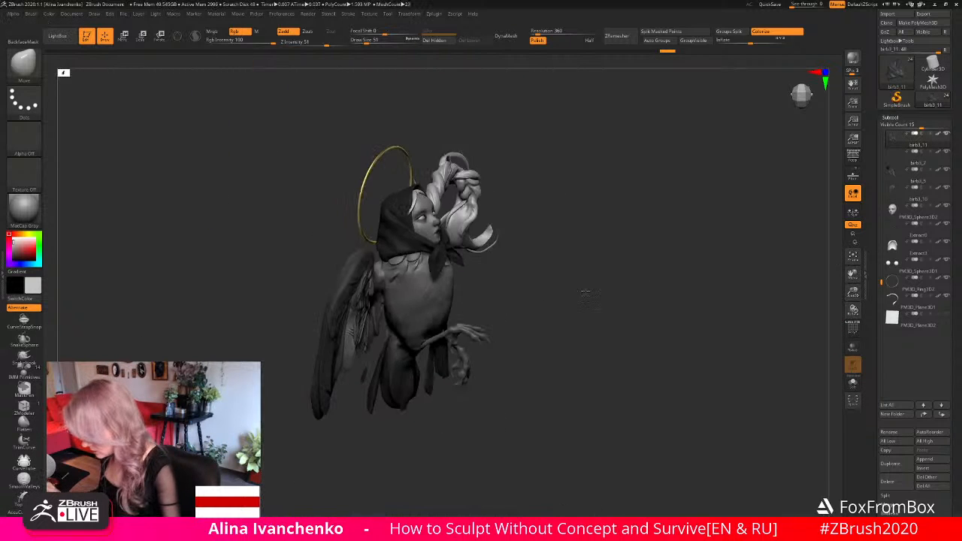
- Smooth the side of the headscarf between the cheek and the wing's shoulder
mouse_move(586, 293)
mouse_down()
mouse_move(576, 292)
mouse_move(583, 289)
mouse_up()
mouse_move(602, 333)
alt+mouse_down()
mouse_move(598, 303)
mouse_move(594, 321)
alt+mouse_up()
drag(592, 323, 566, 324)
drag(853, 292, 848, 328)
alt+drag(741, 326, 716, 328)
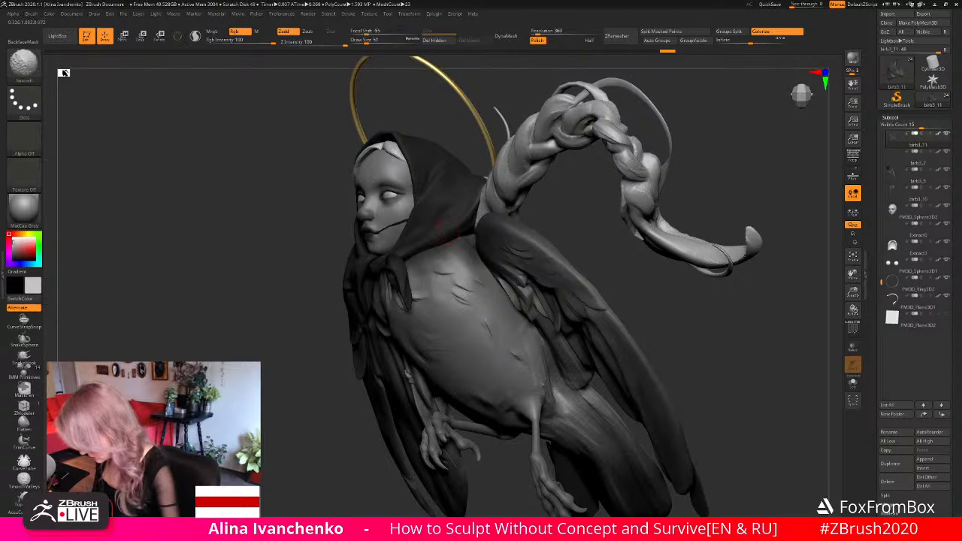
mouse_move(456, 197)
mouse_down()
mouse_move(418, 247)
mouse_move(549, 238)
mouse_move(633, 249)
mouse_move(625, 270)
mouse_move(505, 164)
mouse_up()
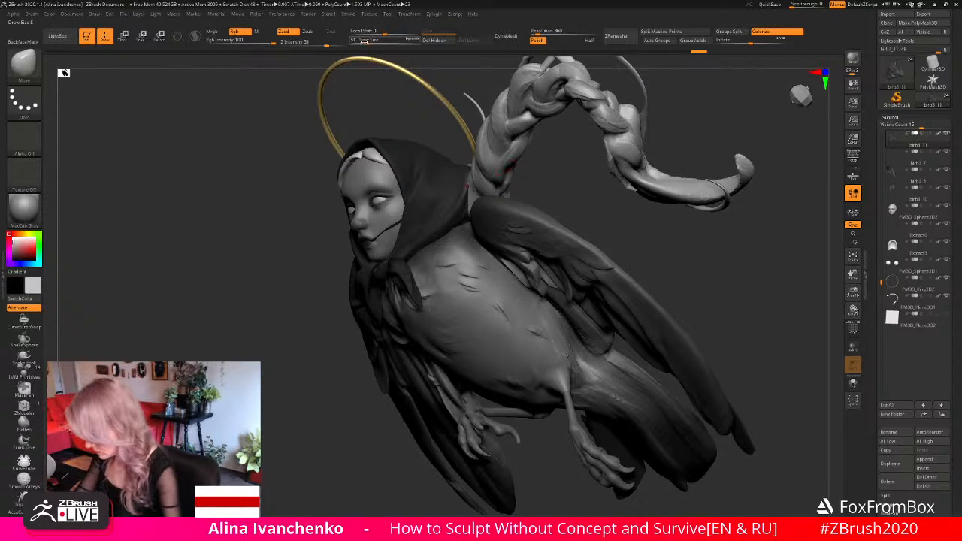
- Reshape the headscarf's lower side edge along the neck with the Move brush at draw size 101
key(ctrl)
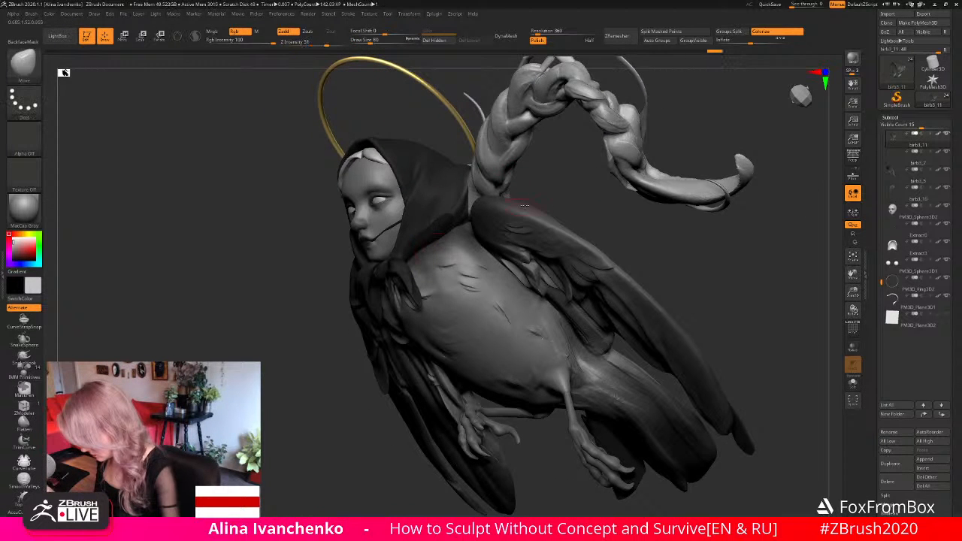
mouse_move(554, 193)
mouse_down()
mouse_move(566, 230)
mouse_move(466, 128)
mouse_move(357, 54)
mouse_up()
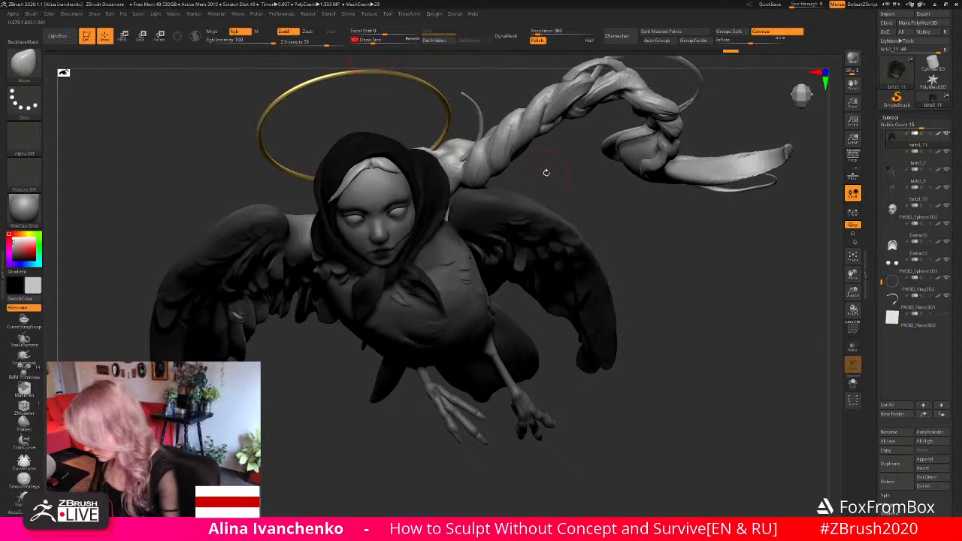
drag(545, 172, 430, 237)
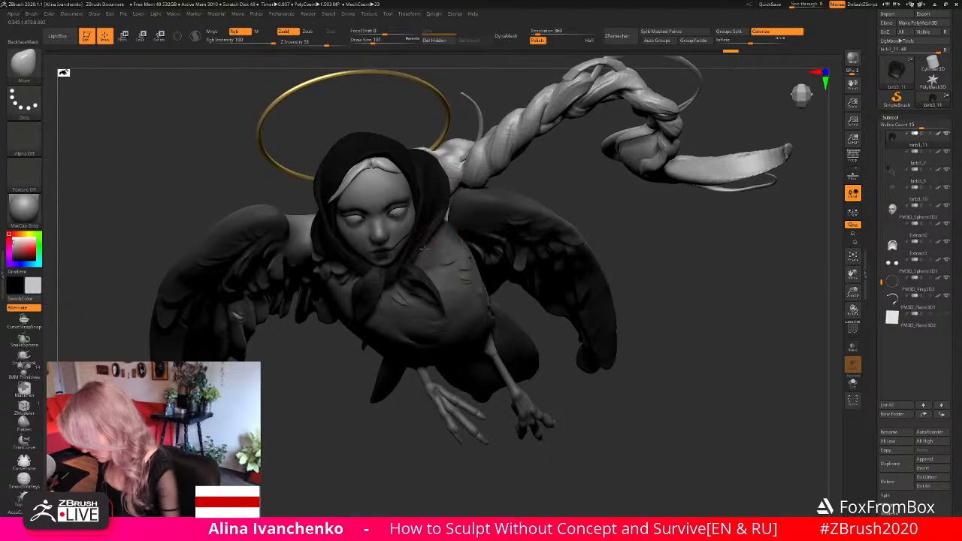
drag(549, 183, 530, 113)
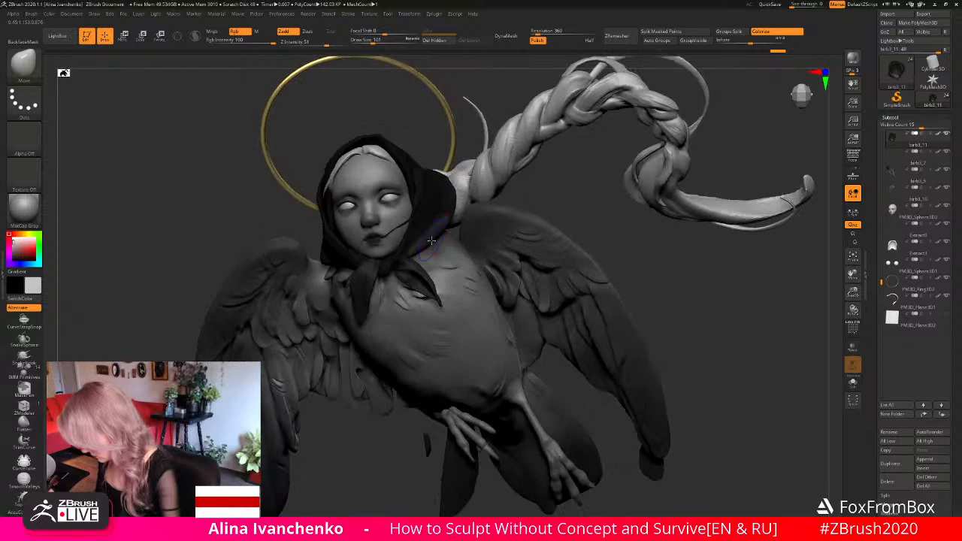
mouse_move(579, 200)
mouse_down()
mouse_move(543, 200)
mouse_move(558, 189)
mouse_move(572, 204)
mouse_up()
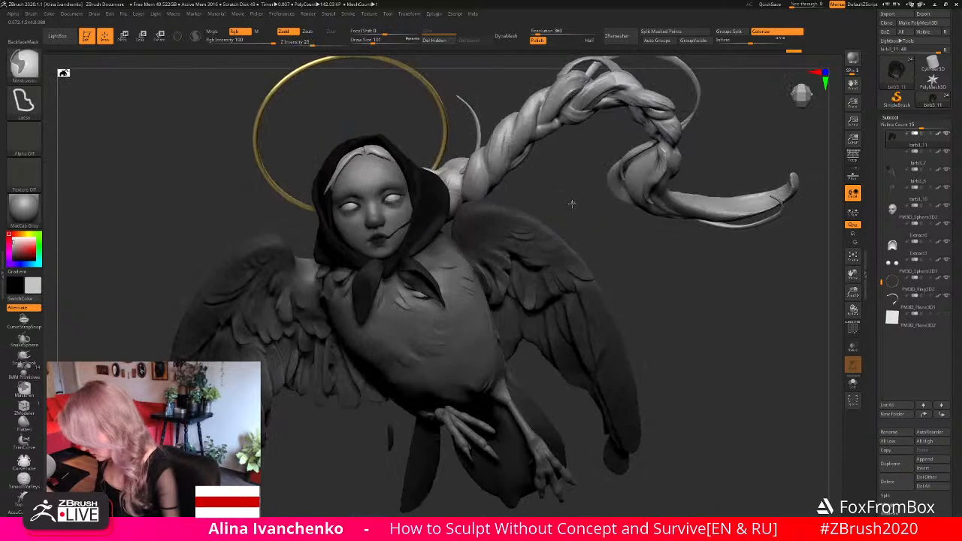
- Isolate the headscarf, turn on Sculptris Pro and smooth the side rim of its face opening at draw size 27
mouse_move(586, 359)
alt+mouse_down()
mouse_move(574, 284)
mouse_move(575, 296)
mouse_move(542, 302)
mouse_move(565, 323)
mouse_move(578, 324)
mouse_move(570, 311)
mouse_move(585, 310)
mouse_move(556, 313)
mouse_move(577, 329)
alt+mouse_up()
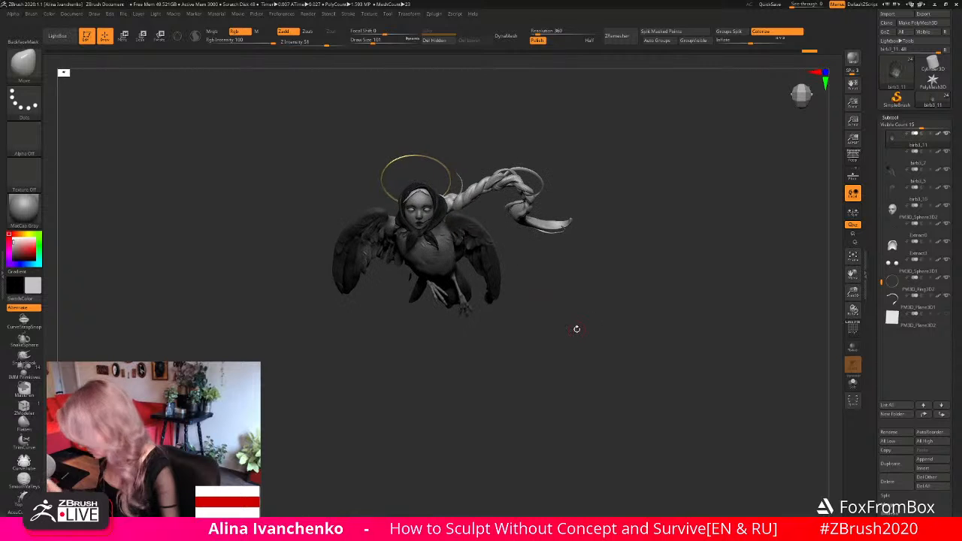
drag(858, 286, 794, 403)
mouse_move(696, 376)
mouse_down()
mouse_move(669, 368)
mouse_move(619, 321)
mouse_up()
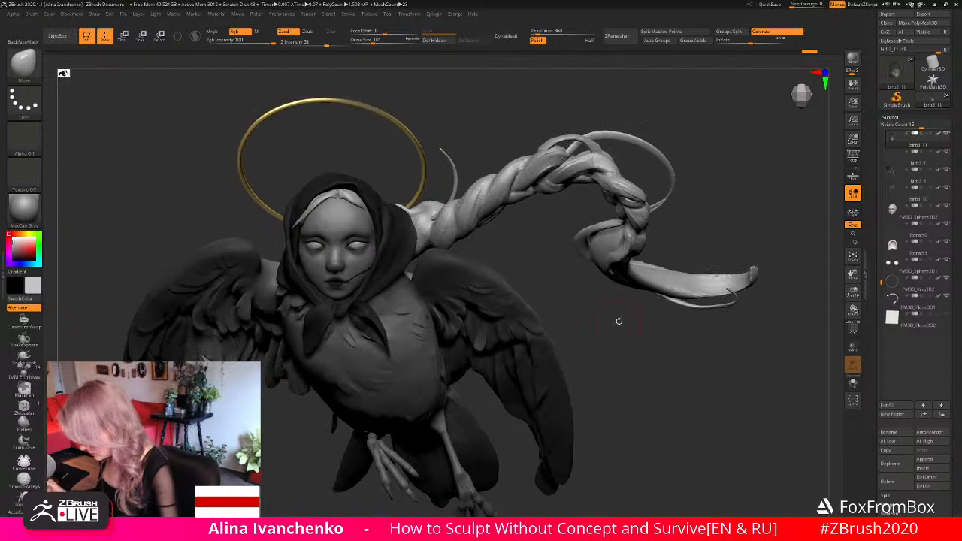
click(854, 382)
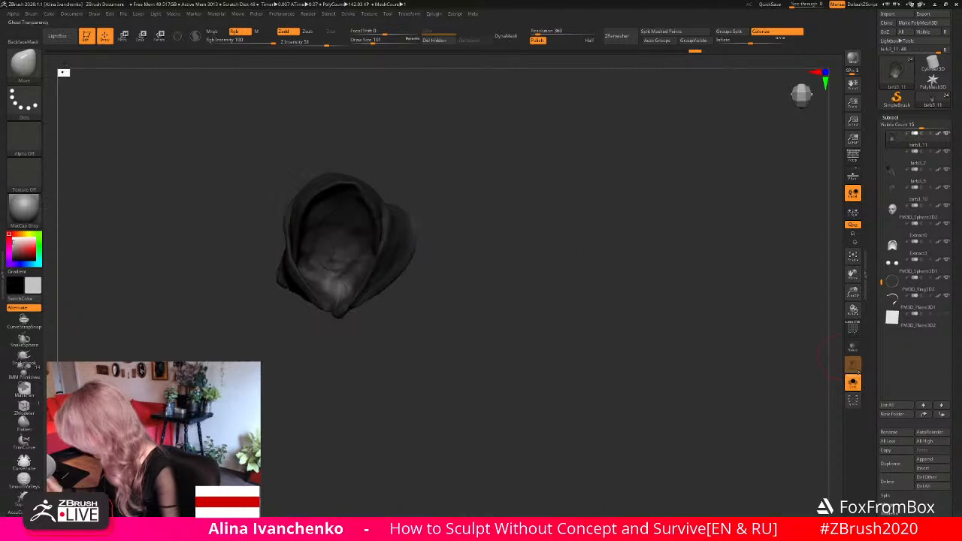
drag(855, 292, 823, 352)
alt+drag(489, 298, 500, 275)
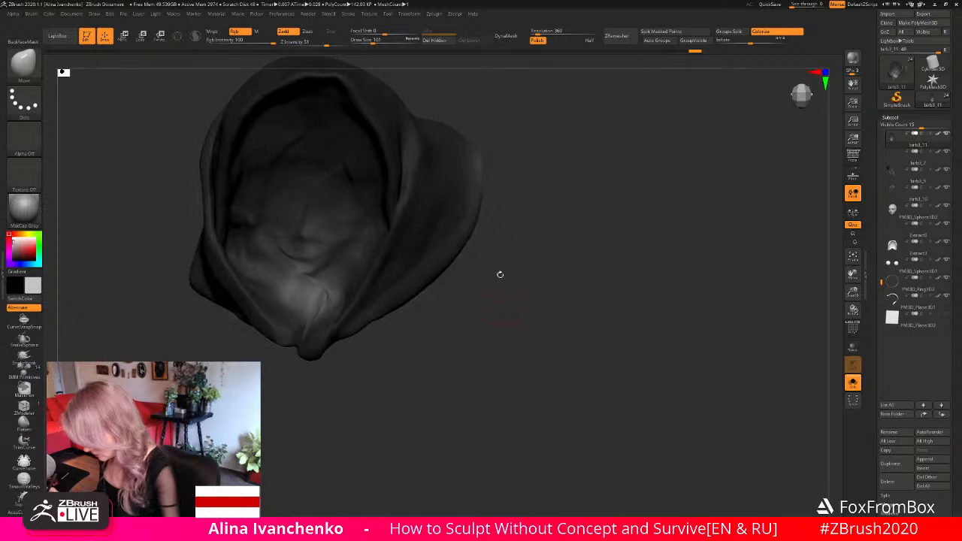
key(shift)
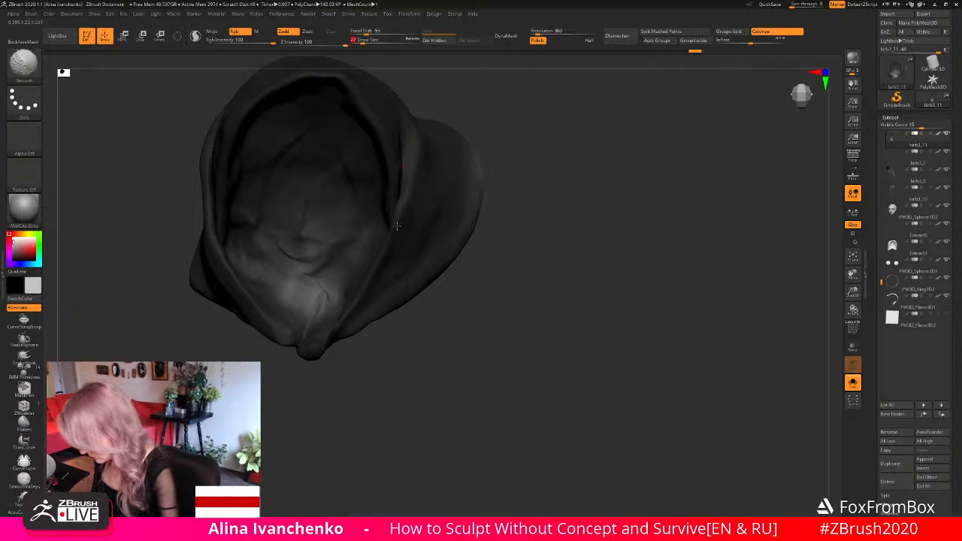
key(ctrl+z)
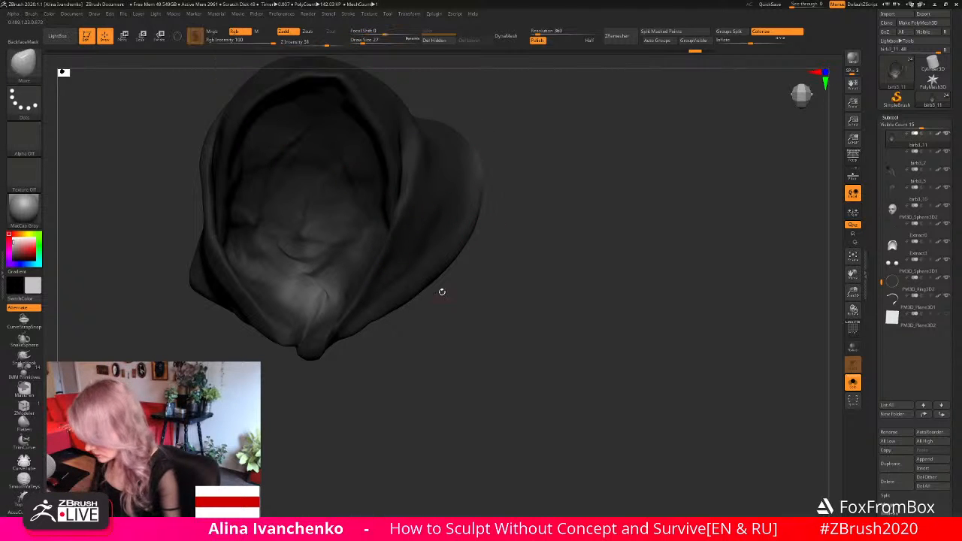
drag(442, 290, 466, 292)
key(shift)
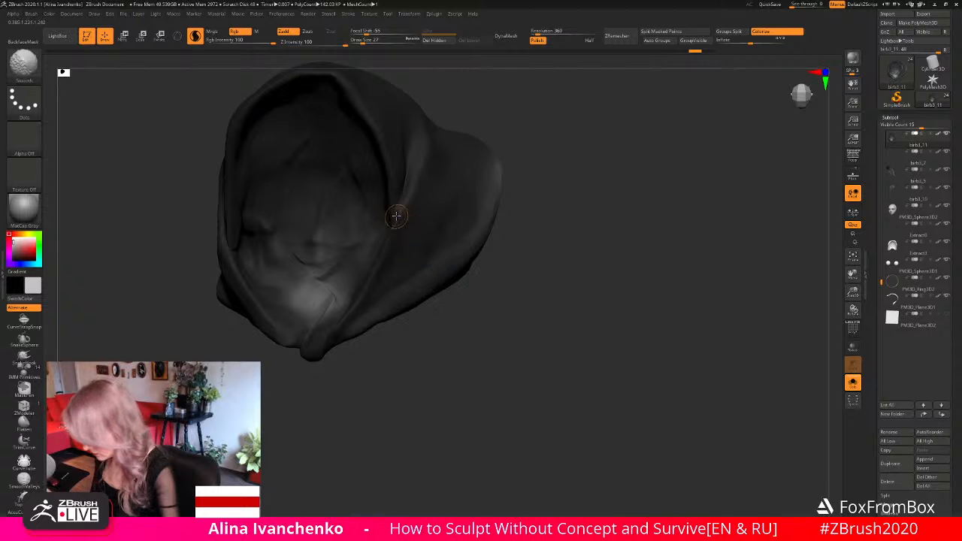
- Smooth the fold where the side rim of the face opening meets the lower wrap of the headscarf
drag(486, 329, 442, 330)
shift+drag(418, 210, 439, 167)
mouse_move(558, 211)
mouse_down()
mouse_move(599, 212)
mouse_move(554, 224)
mouse_move(514, 218)
mouse_up()
key(shift)
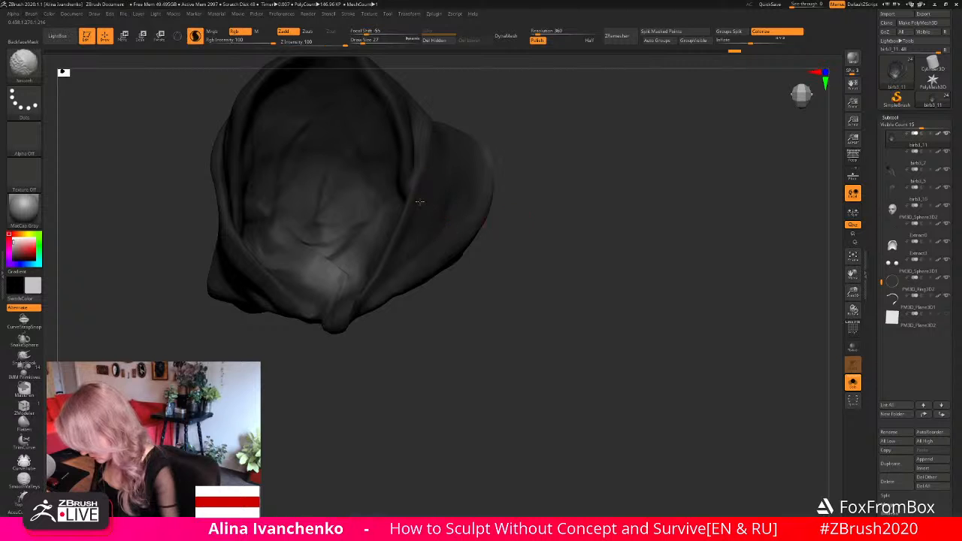
shift+drag(401, 240, 439, 181)
drag(575, 264, 490, 260)
key(shift)
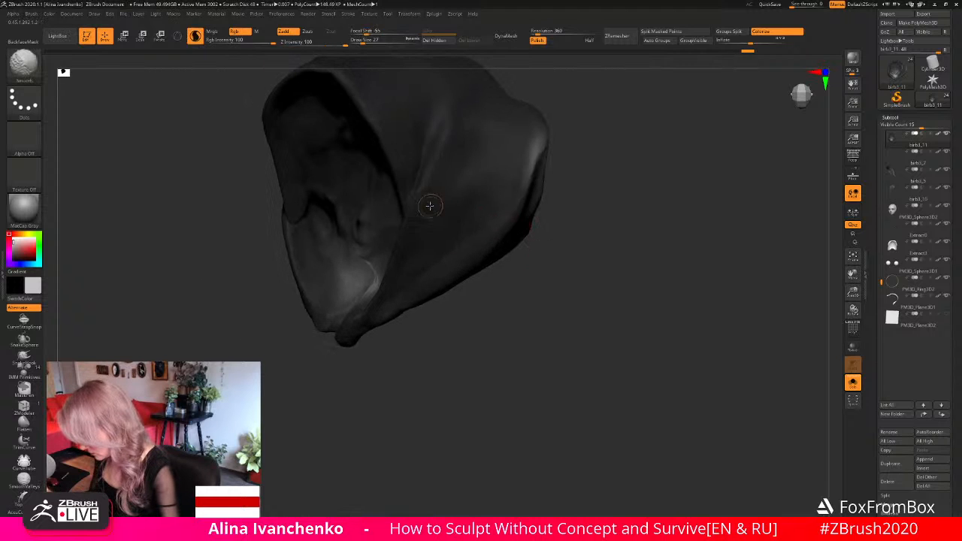
- Smooth the crease behind the front rim along the upper side of the headscarf
shift+drag(460, 124, 448, 158)
mouse_move(652, 309)
mouse_down()
mouse_move(659, 283)
mouse_move(621, 279)
mouse_move(617, 314)
mouse_up()
key(shift)
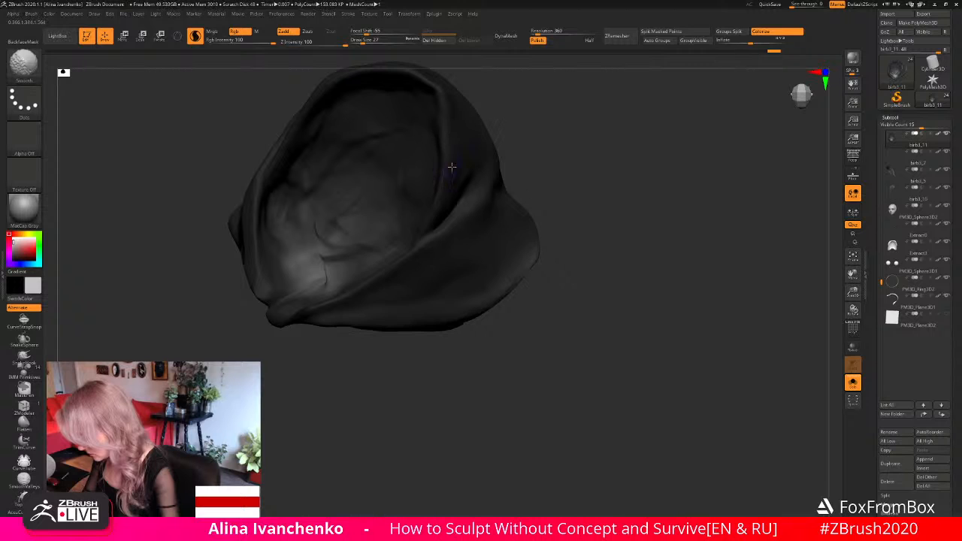
alt+drag(580, 135, 611, 260)
key(shift)
- Smooth the upper rim and the outer side folds of the headscarf and show all subtools again
mouse_move(593, 191)
alt+mouse_down()
mouse_move(600, 198)
mouse_move(515, 188)
alt+mouse_up()
key(shift)
shift+drag(392, 194, 378, 203)
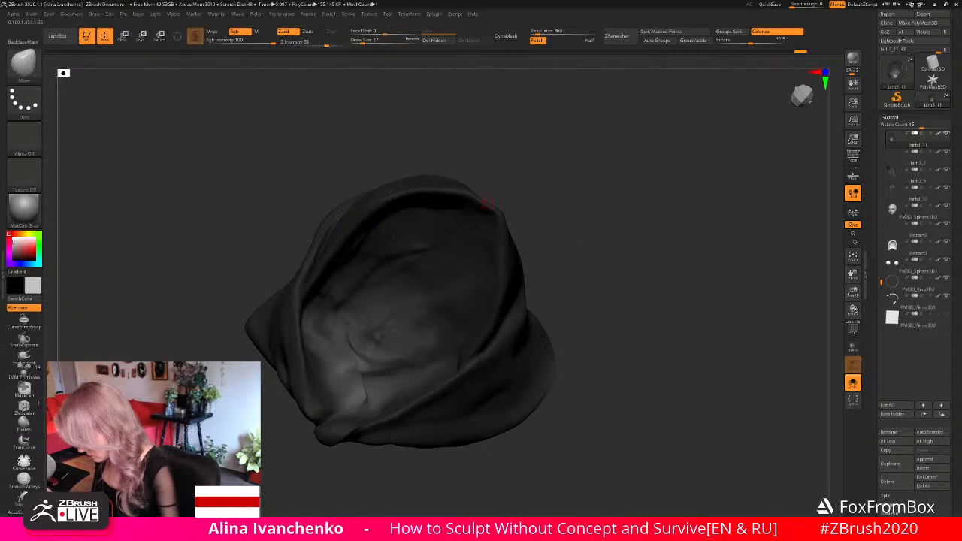
mouse_move(577, 212)
alt+mouse_down()
mouse_move(582, 166)
mouse_move(597, 191)
mouse_move(608, 155)
mouse_move(638, 193)
mouse_move(597, 192)
alt+mouse_up()
key(shift)
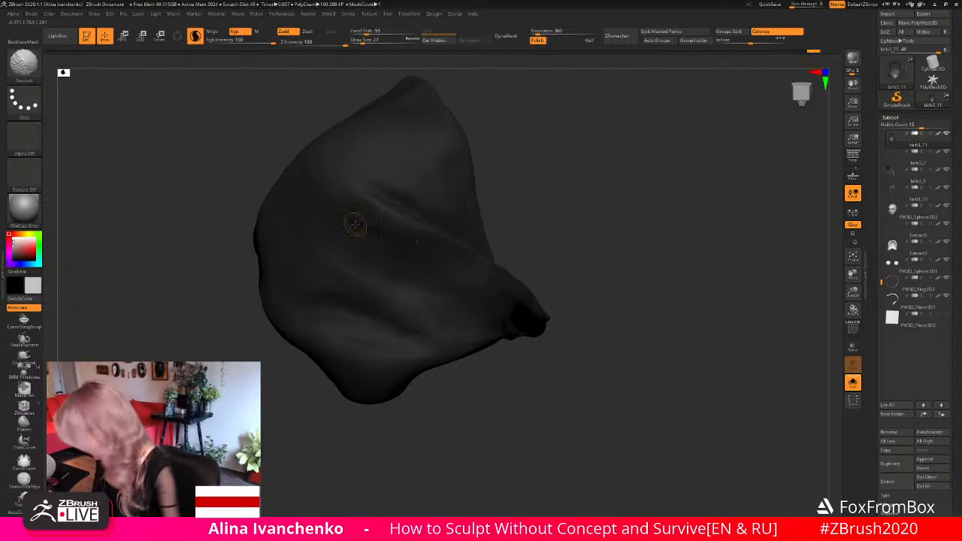
click(852, 383)
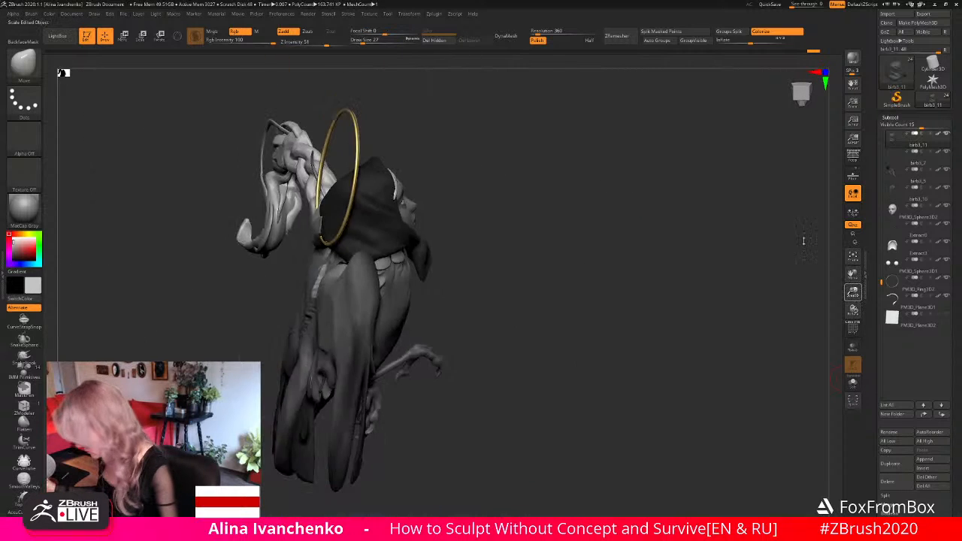
- Examine the headscarf's fit around the face and its knot on the whole figure from the side, front and below
drag(661, 227, 653, 252)
mouse_move(609, 338)
mouse_down()
mouse_move(589, 303)
mouse_move(614, 302)
mouse_move(600, 306)
mouse_move(606, 278)
mouse_move(612, 324)
mouse_up()
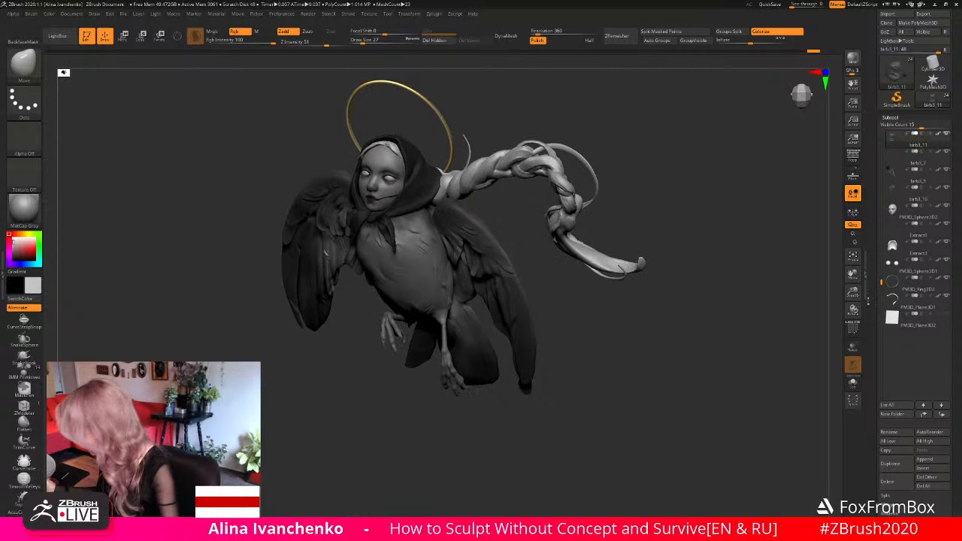
drag(853, 292, 851, 319)
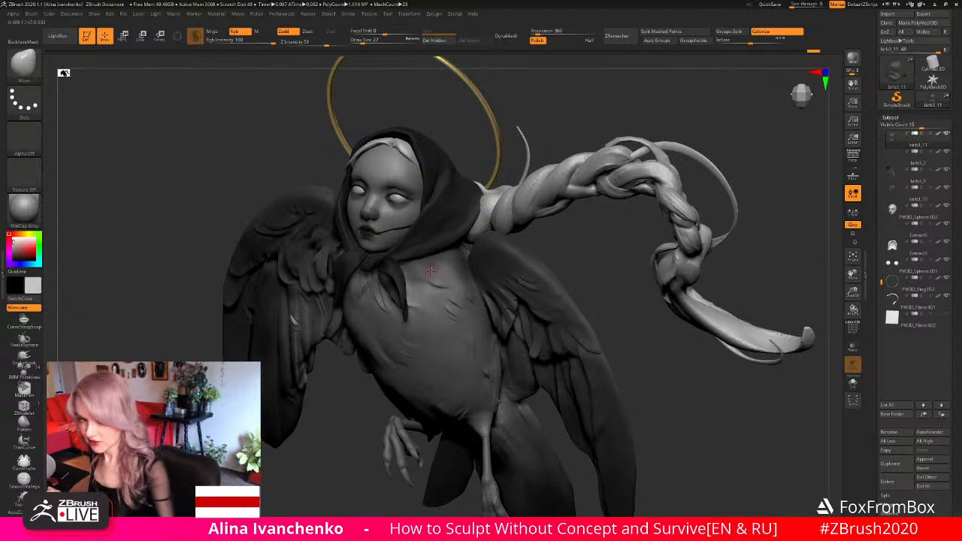
mouse_move(636, 275)
mouse_down()
mouse_move(590, 319)
mouse_move(603, 296)
mouse_move(634, 305)
mouse_up()
drag(853, 292, 850, 310)
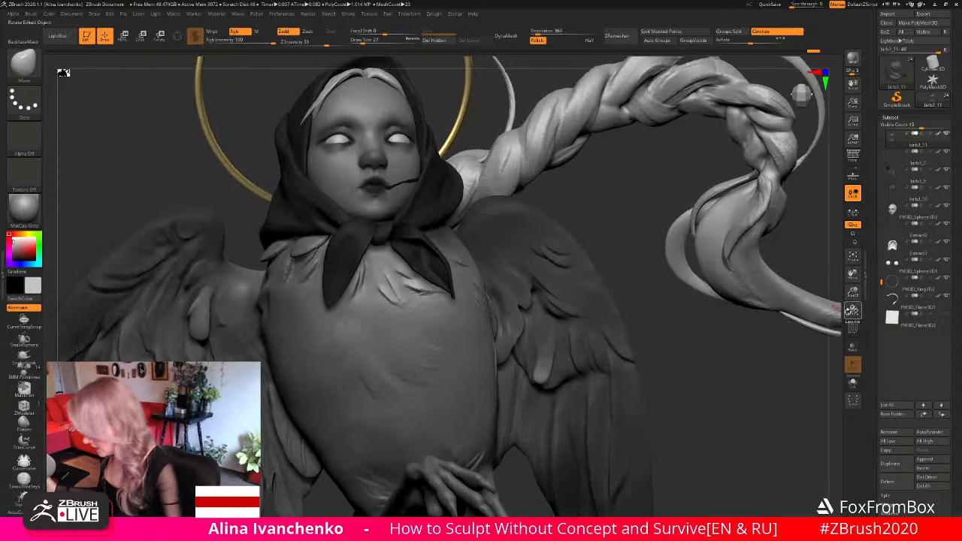
mouse_move(630, 254)
alt+mouse_down()
mouse_move(633, 290)
mouse_move(582, 264)
mouse_move(562, 172)
mouse_move(541, 134)
mouse_move(505, 115)
mouse_move(467, 145)
alt+mouse_up()
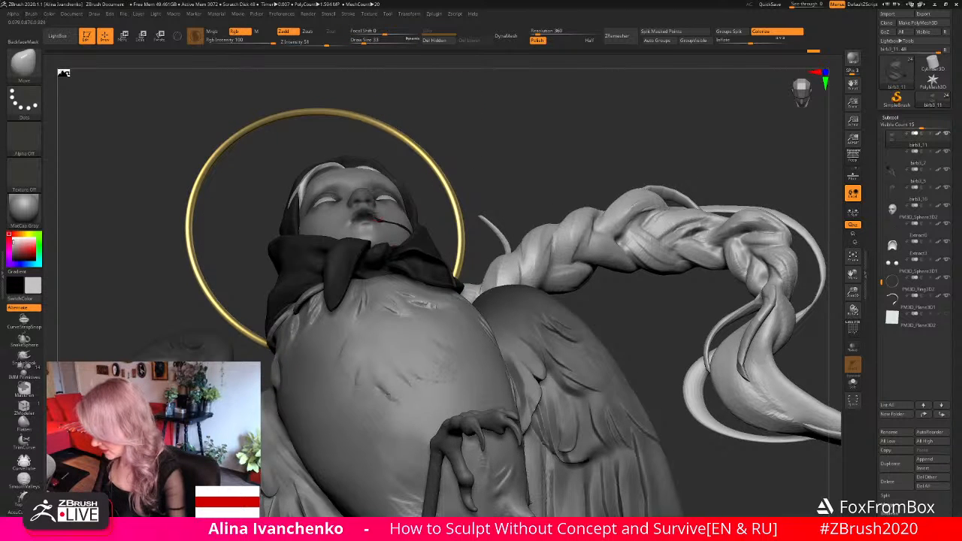
drag(516, 128, 397, 192)
drag(499, 141, 520, 163)
- Select the thin strand extending from the mouth as the active subtool
alt+click(415, 239)
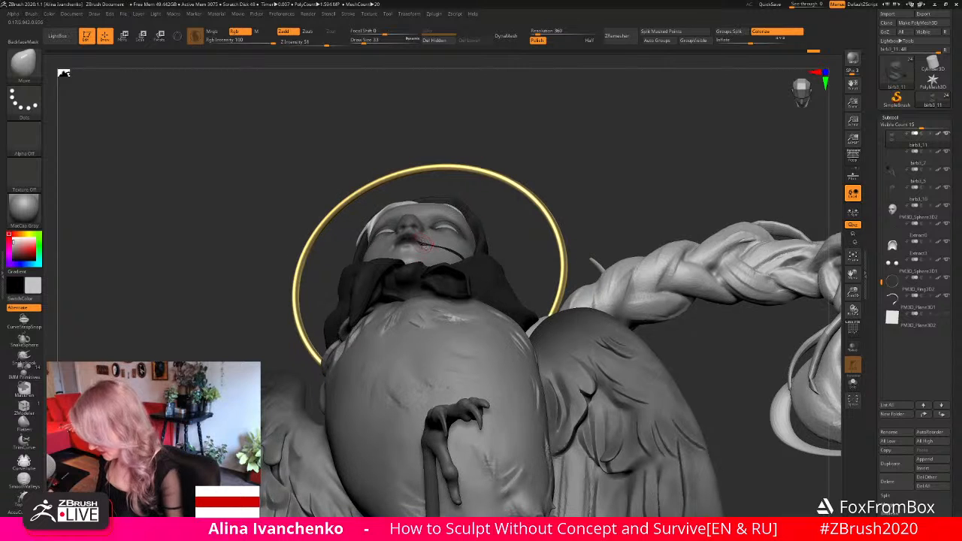
drag(579, 155, 567, 221)
drag(552, 142, 551, 86)
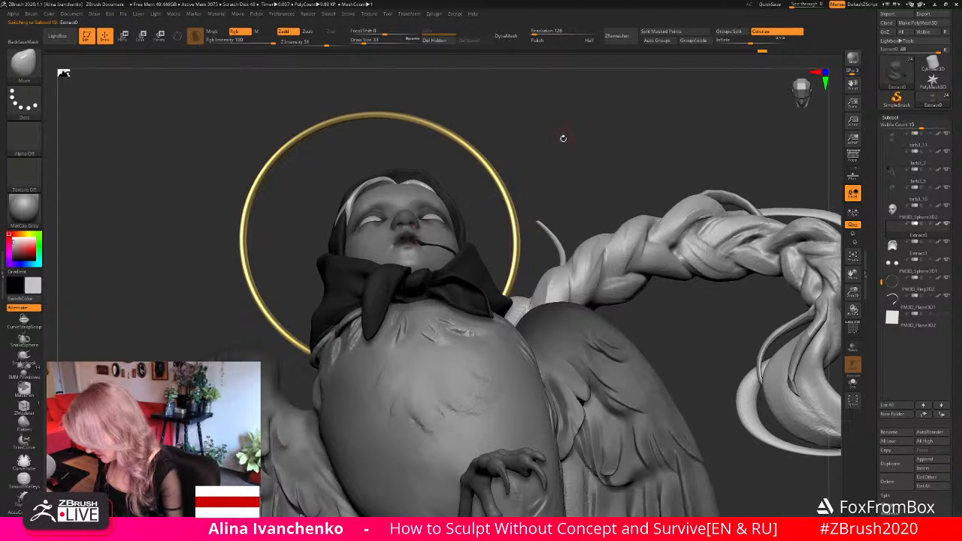
drag(563, 139, 411, 242)
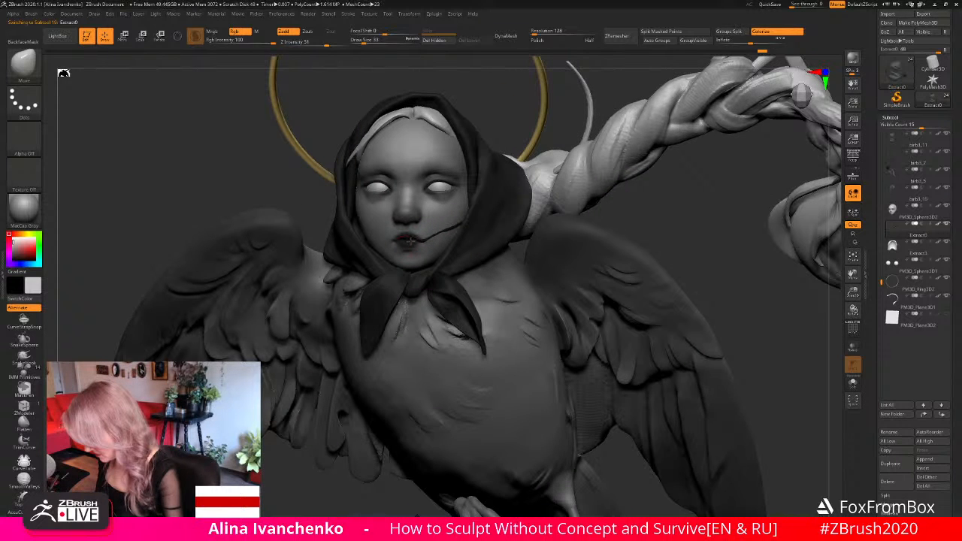
- Examine the whole figure's silhouette from a distance at several front angles
drag(853, 292, 834, 213)
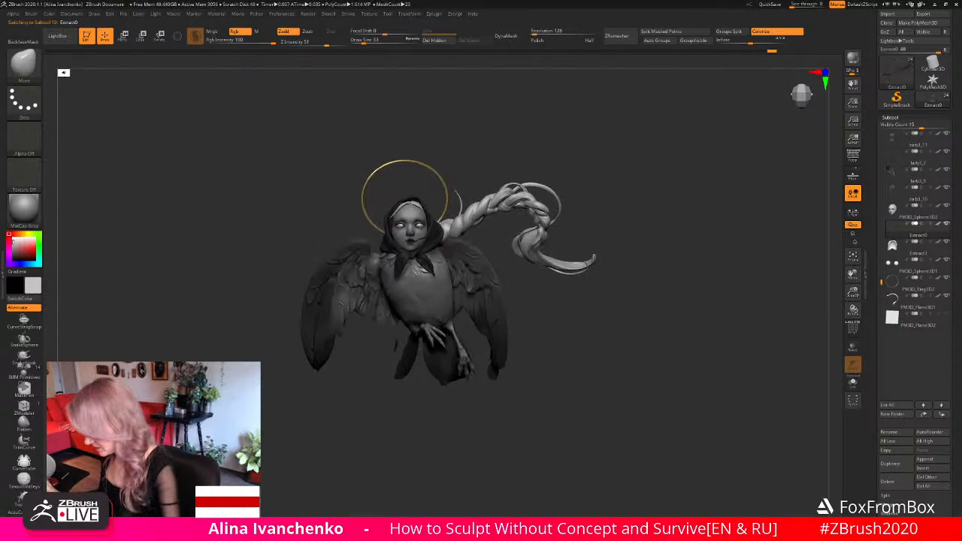
mouse_move(639, 271)
shift+mouse_down()
mouse_move(638, 294)
mouse_move(644, 260)
shift+mouse_up()
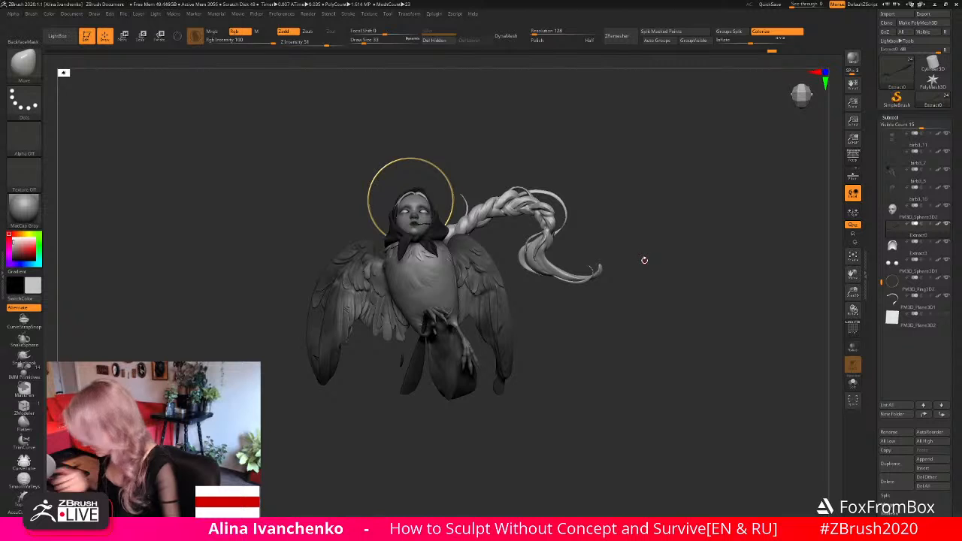
alt+drag(627, 318, 633, 322)
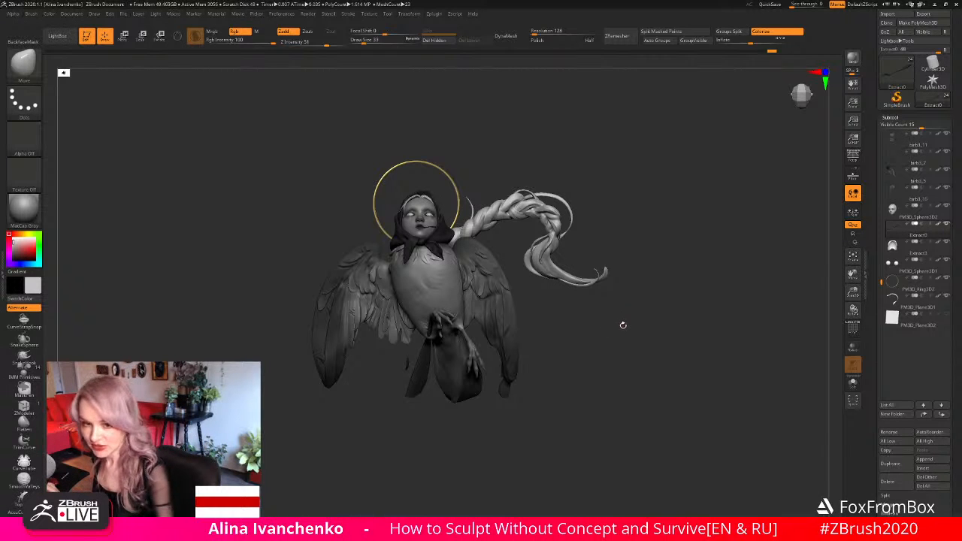
alt+drag(636, 323, 647, 316)
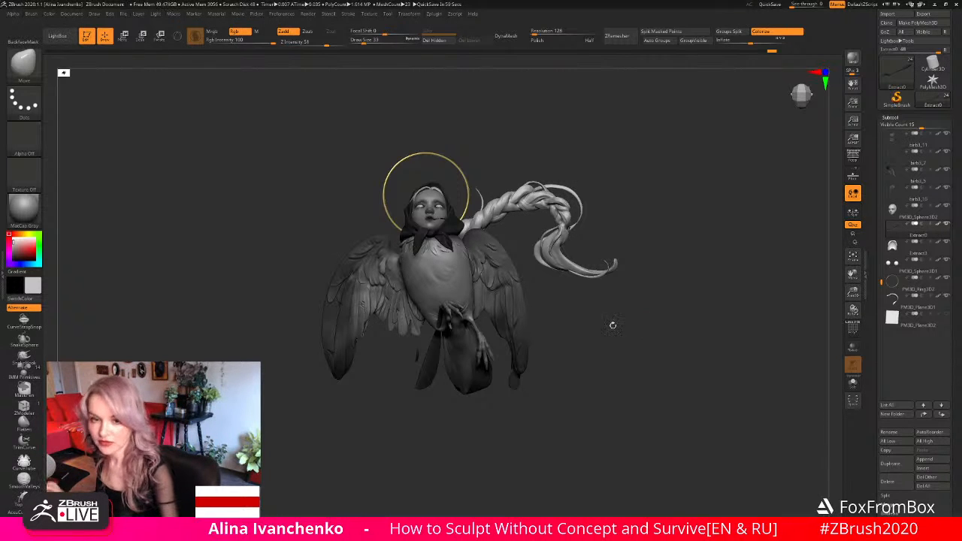
mouse_move(602, 337)
mouse_down()
mouse_move(595, 341)
mouse_move(601, 338)
mouse_up()
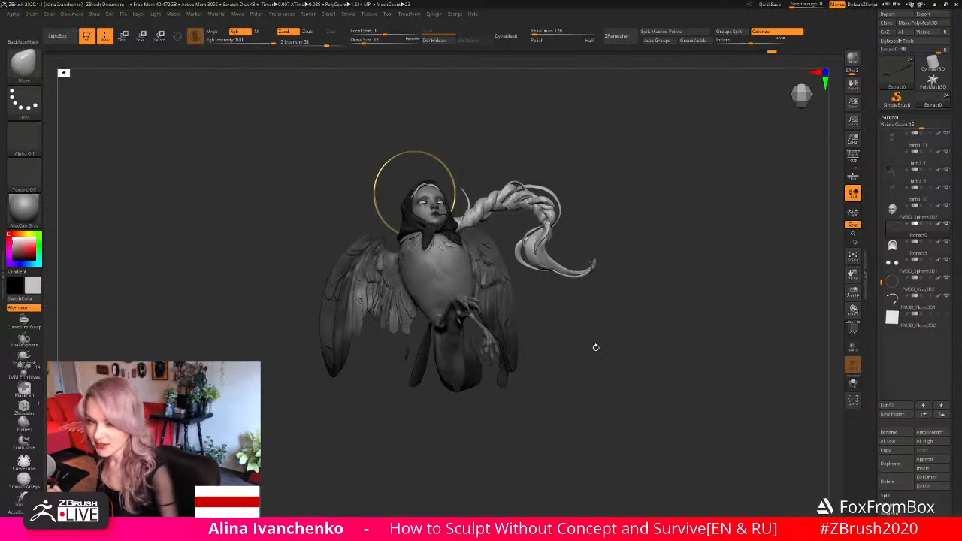
- Examine the wings, braid and headscarf of the whole figure up close and from a distance at several low front angles
drag(852, 292, 847, 338)
alt+drag(687, 409, 696, 380)
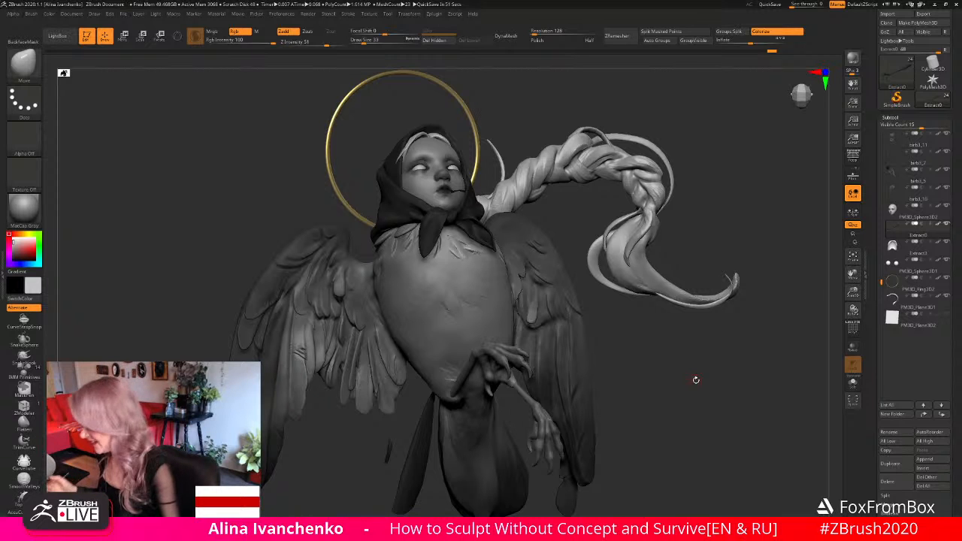
drag(656, 352, 740, 315)
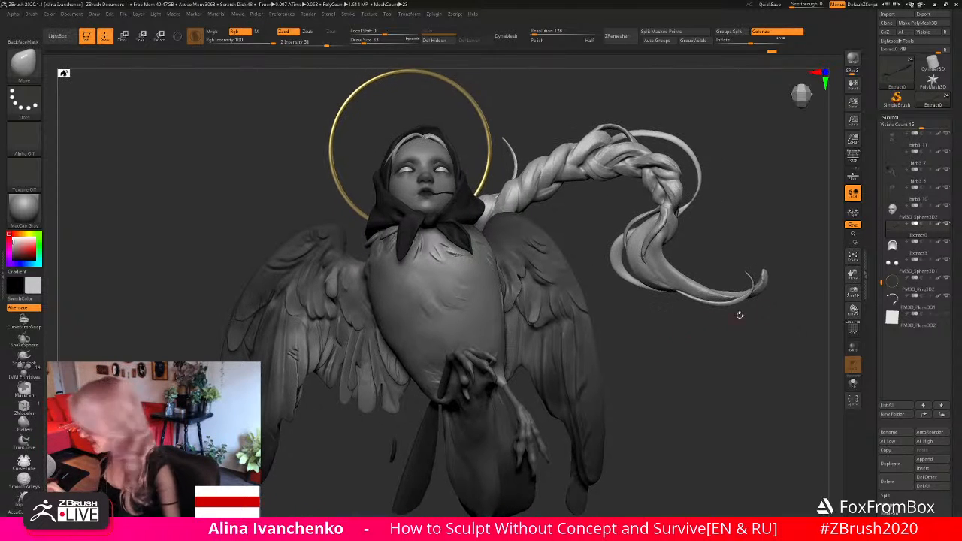
drag(853, 293, 662, 298)
alt+drag(575, 318, 582, 339)
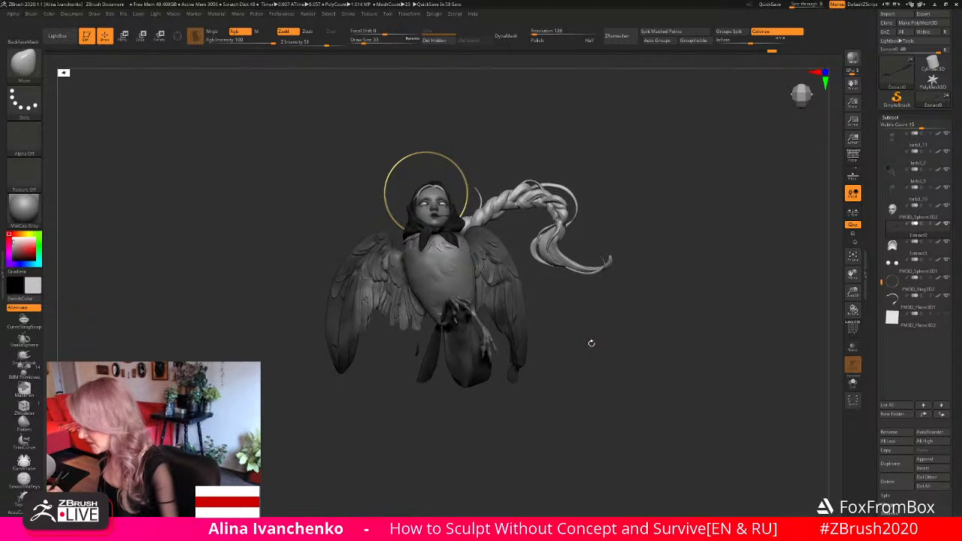
drag(591, 339, 589, 345)
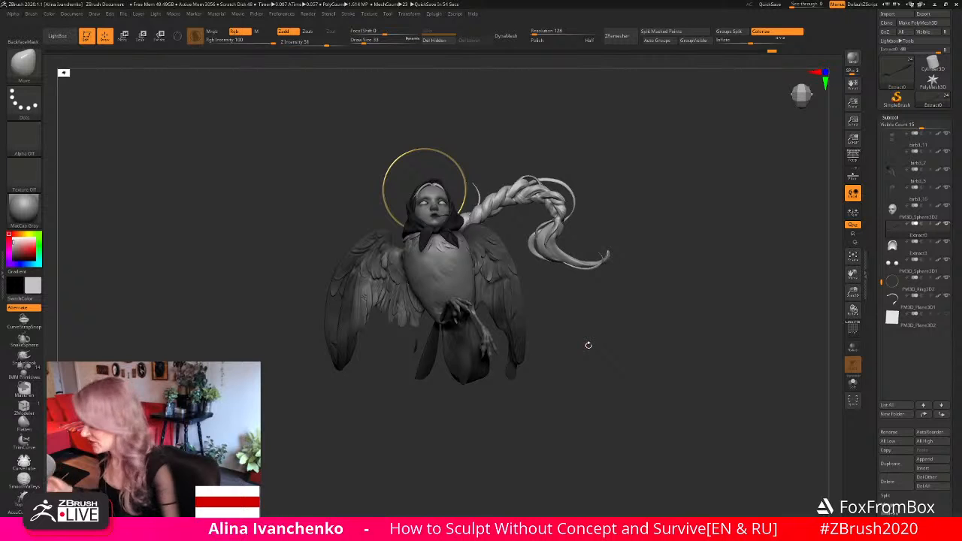
alt+drag(598, 338, 609, 347)
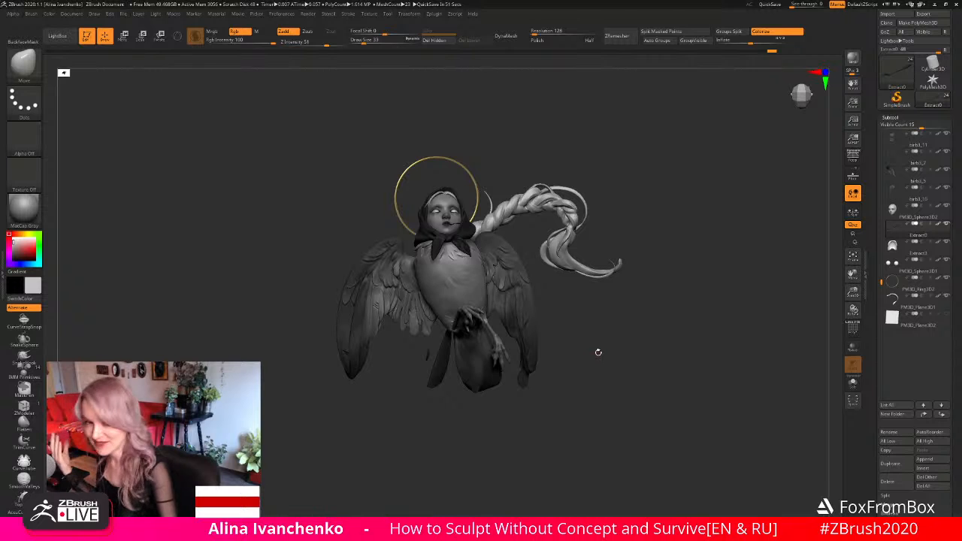
drag(581, 340, 584, 342)
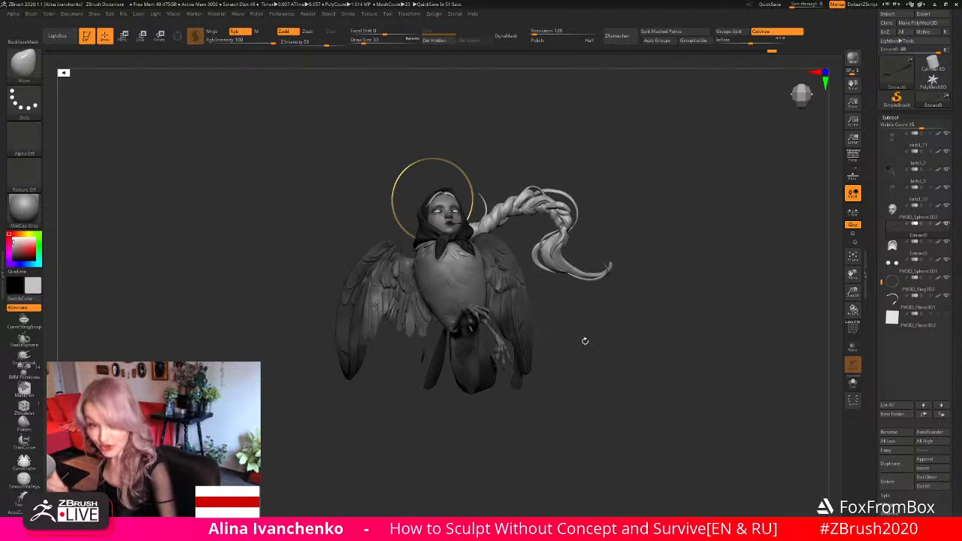
drag(584, 342, 804, 354)
drag(654, 363, 650, 362)
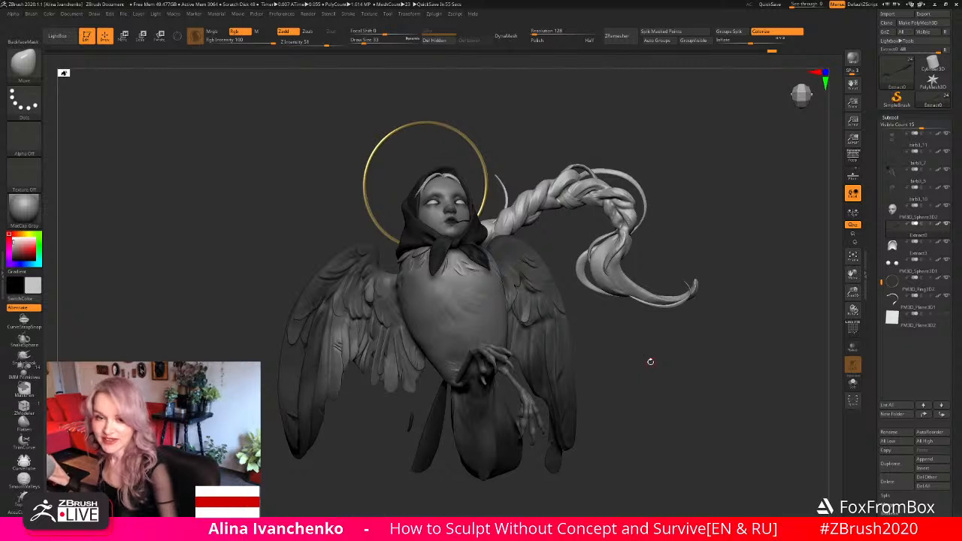
drag(638, 354, 644, 338)
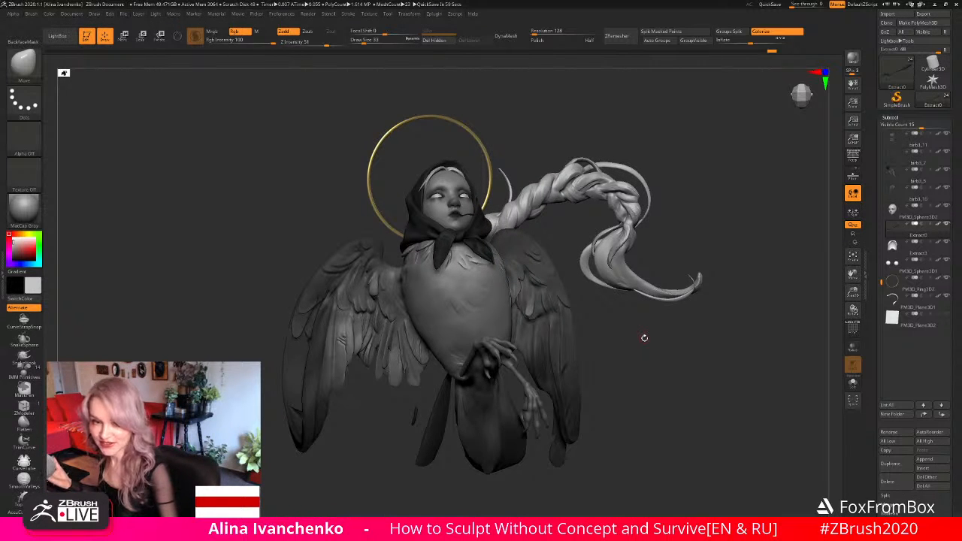
drag(625, 333, 658, 341)
drag(353, 451, 358, 456)
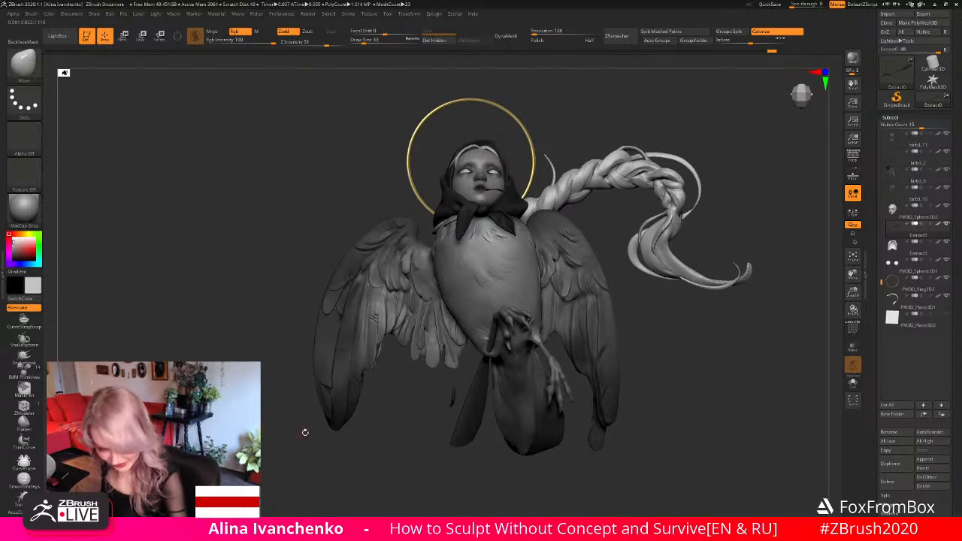
- Choose the DamStandard brush and make the wings the active subtool
key(b)
key(d)
key(s)
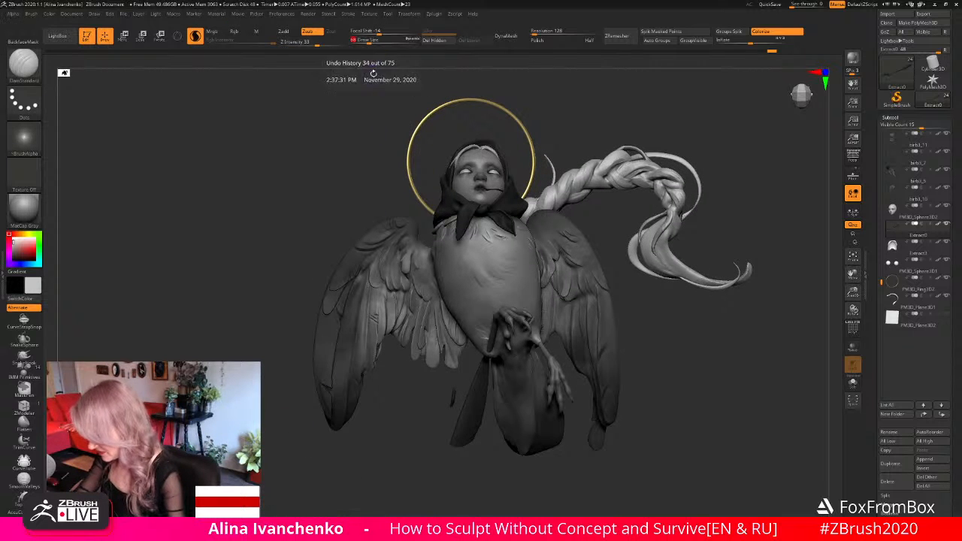
alt+click(352, 344)
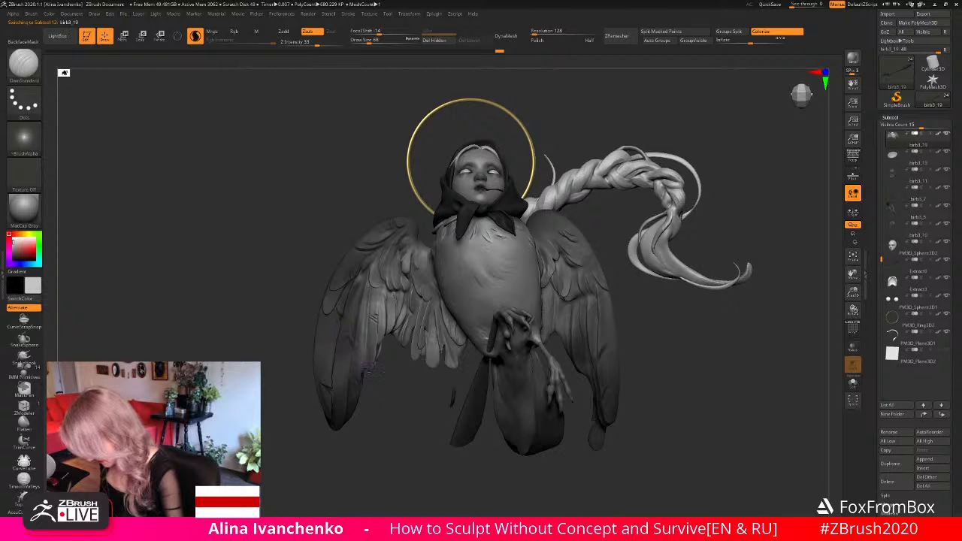
mouse_move(379, 443)
mouse_down()
mouse_move(384, 452)
mouse_move(369, 436)
mouse_up()
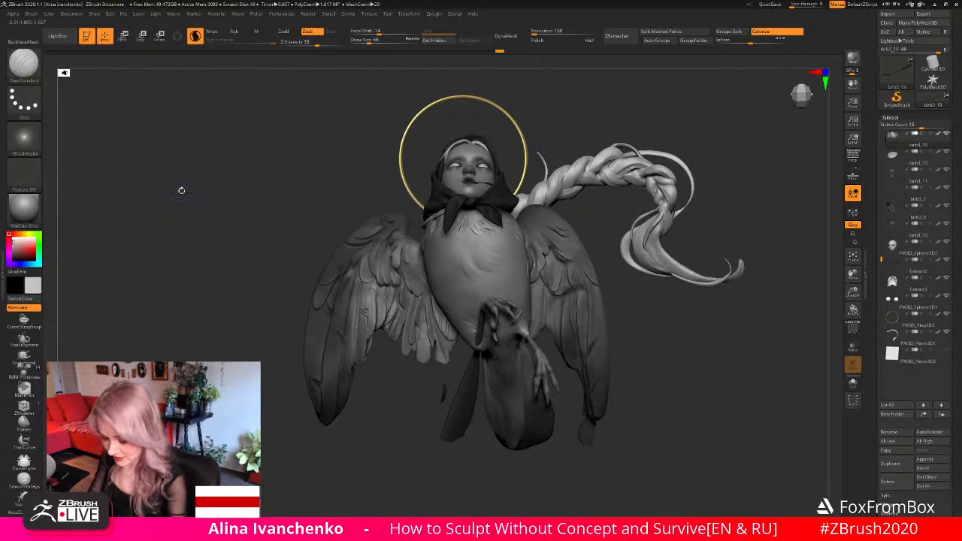
- Load the Slash2 brush from the LightBox brush library, with Rgb off and Z Intensity at 23
click(63, 38)
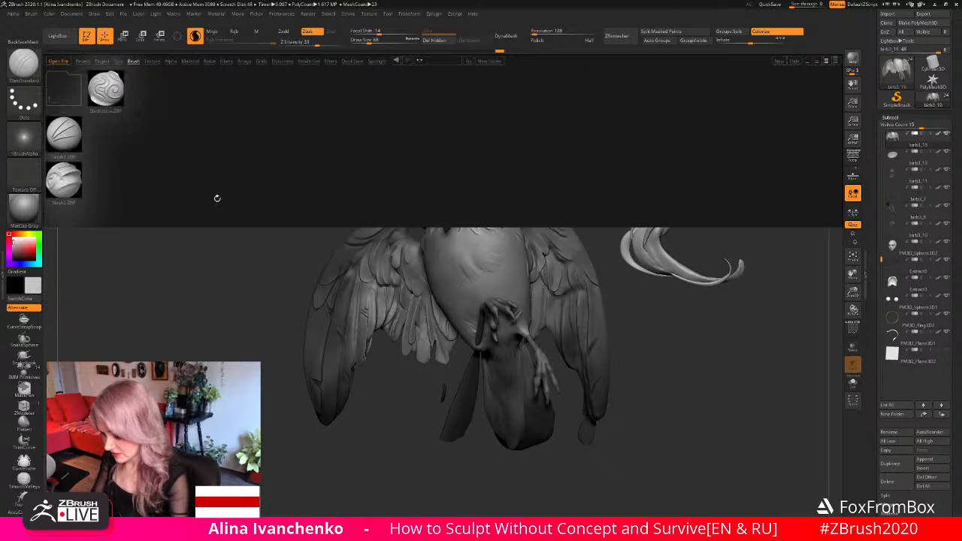
click(63, 37)
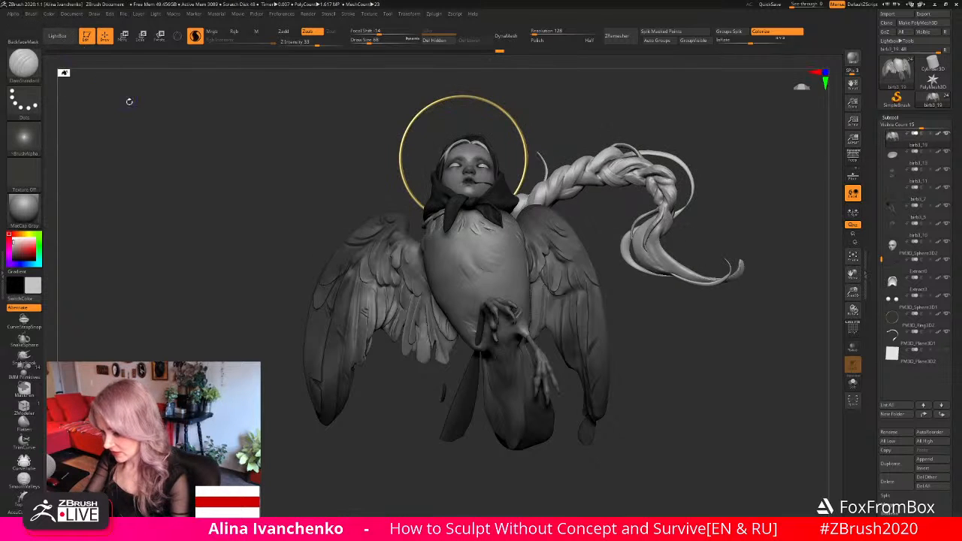
click(70, 40)
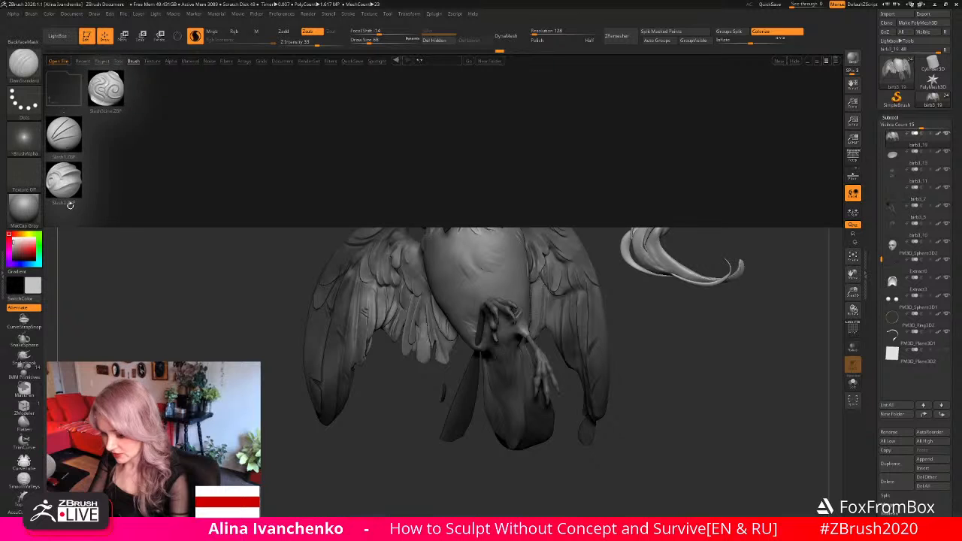
double_click(68, 190)
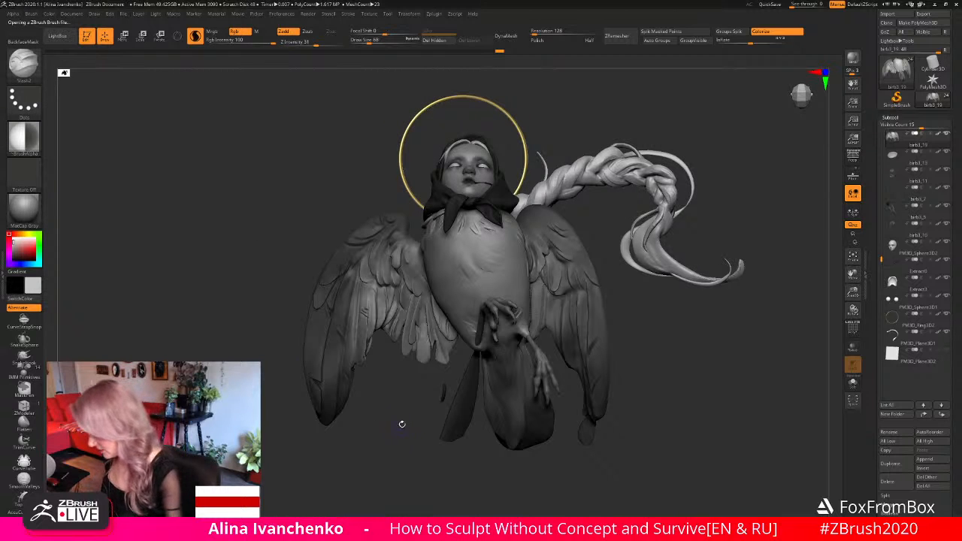
drag(402, 424, 370, 395)
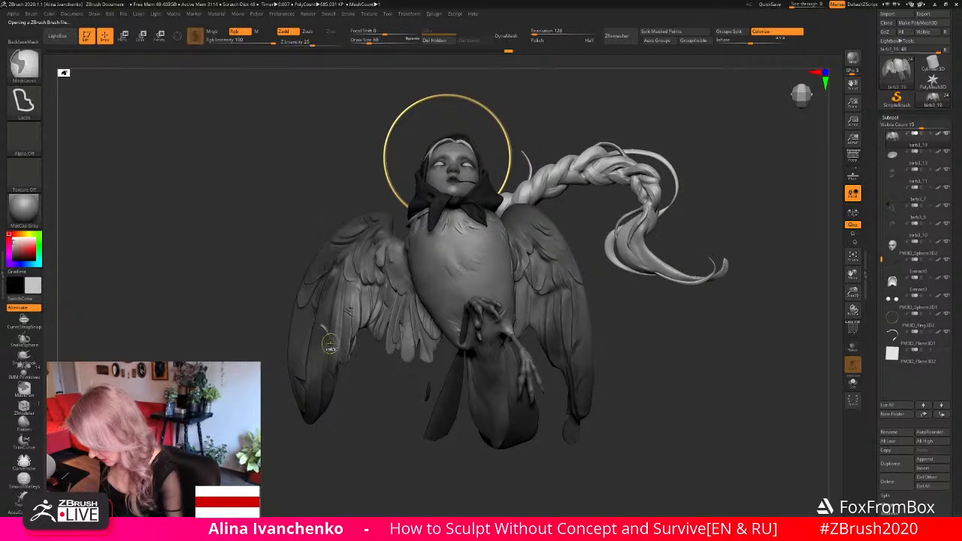
click(235, 30)
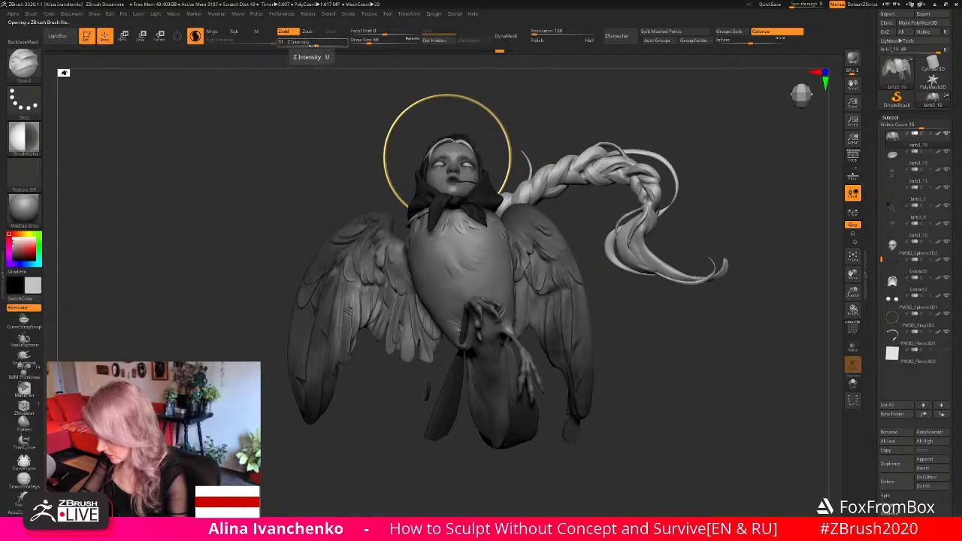
drag(312, 43, 310, 43)
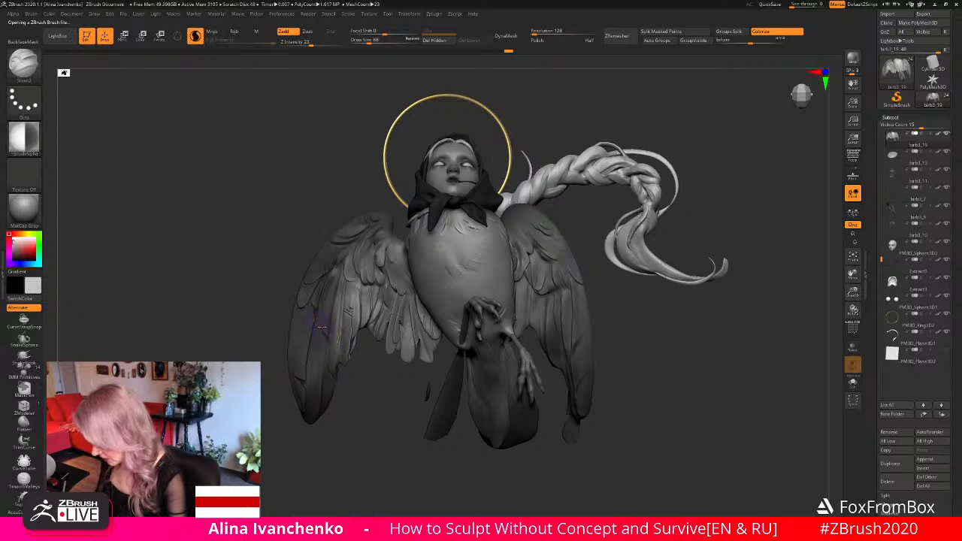
- Carve separating grooves along the long outer feathers of the figure's right wing with Slash2, undoing the first stroke
drag(324, 332, 331, 345)
key(ctrl+z)
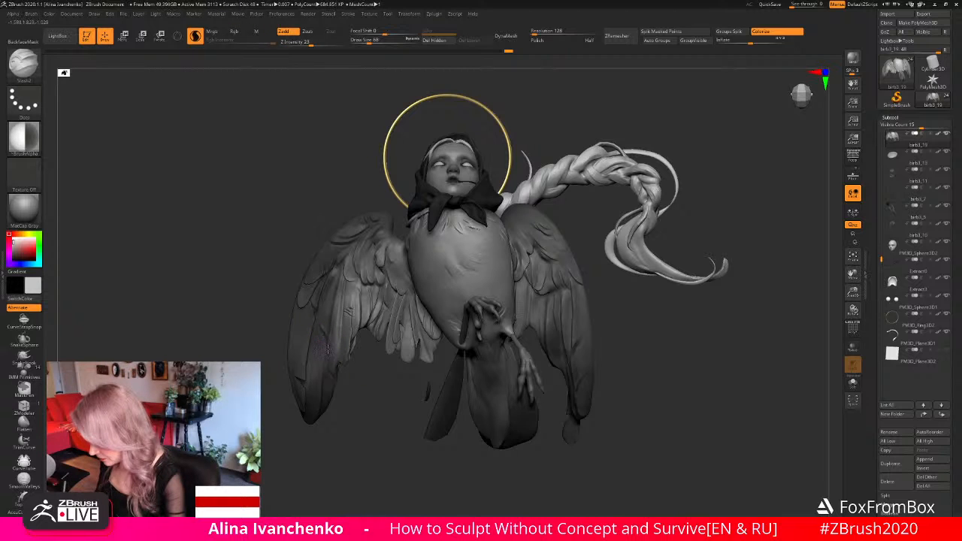
alt+drag(361, 448, 373, 418)
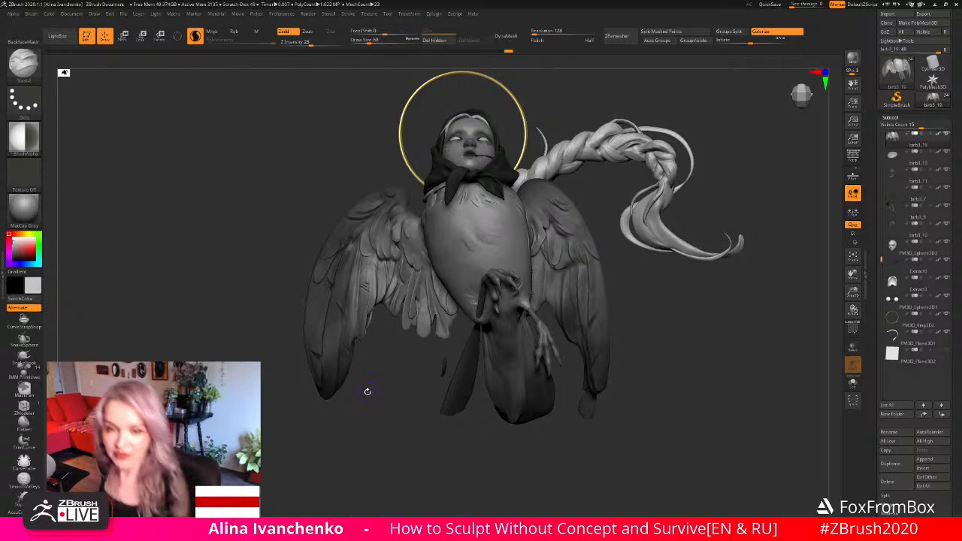
drag(406, 389, 343, 297)
drag(369, 394, 339, 297)
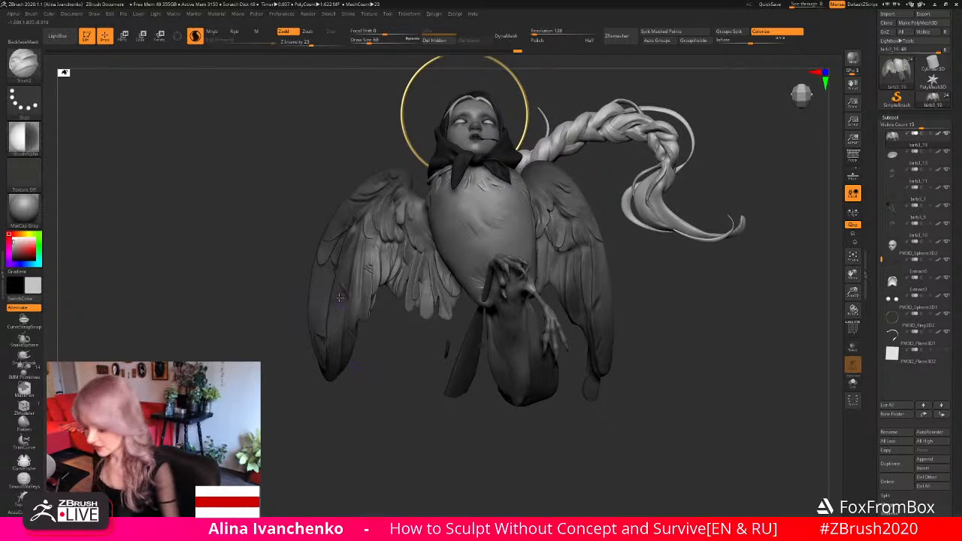
drag(379, 417, 387, 408)
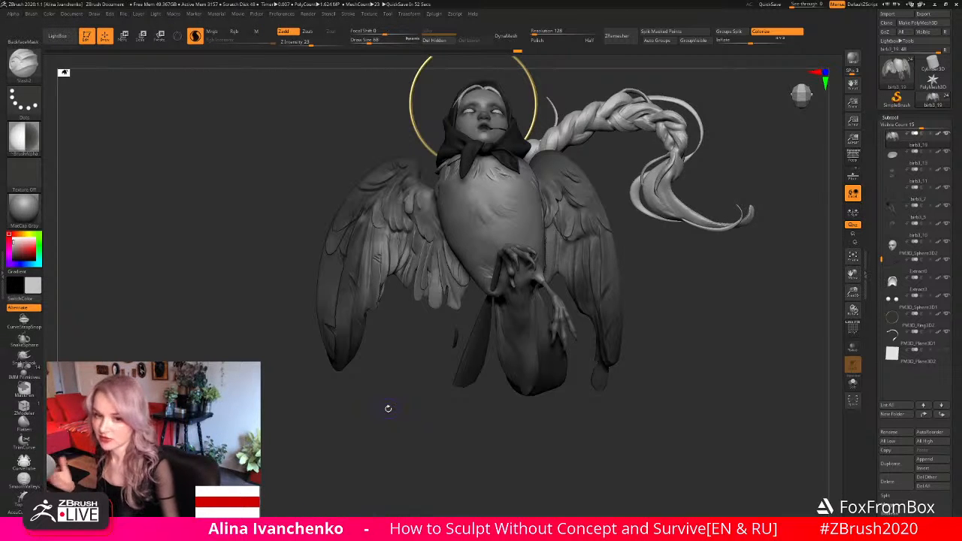
- Cut and smooth the feather edges in the middle of the figure's right wing, undoing the unwanted strokes
drag(388, 343, 367, 376)
key(ctrl+z)
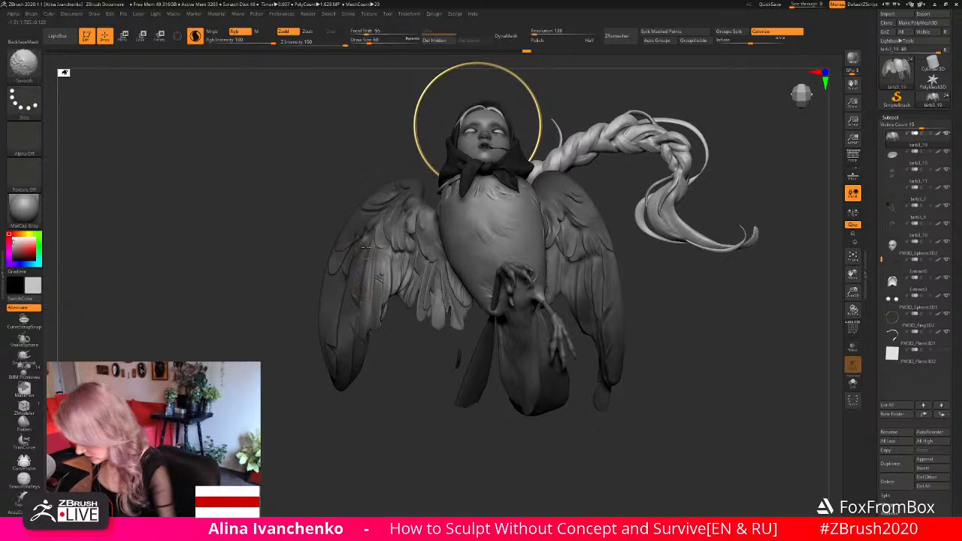
mouse_move(363, 291)
shift+mouse_down()
mouse_move(367, 247)
mouse_move(360, 288)
mouse_move(363, 259)
shift+mouse_up()
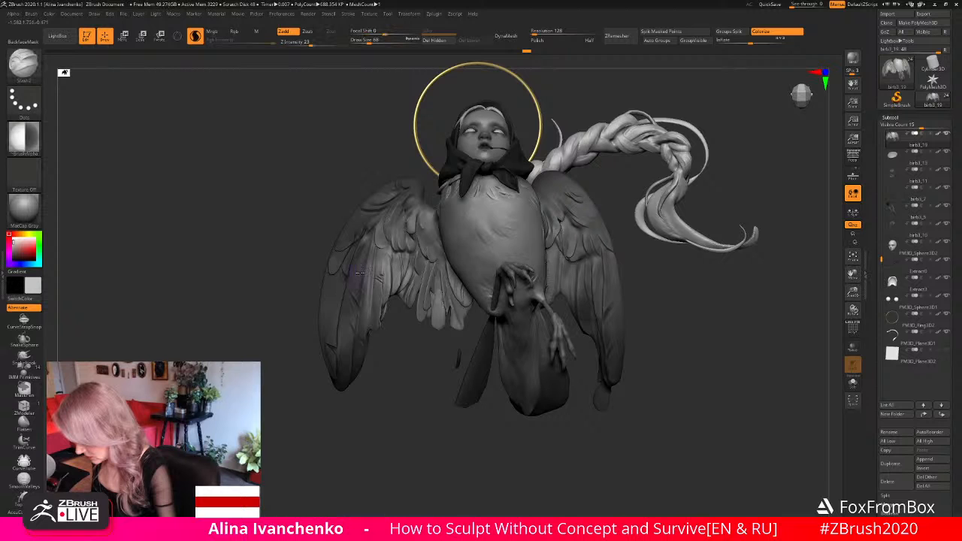
key(ctrl+z)
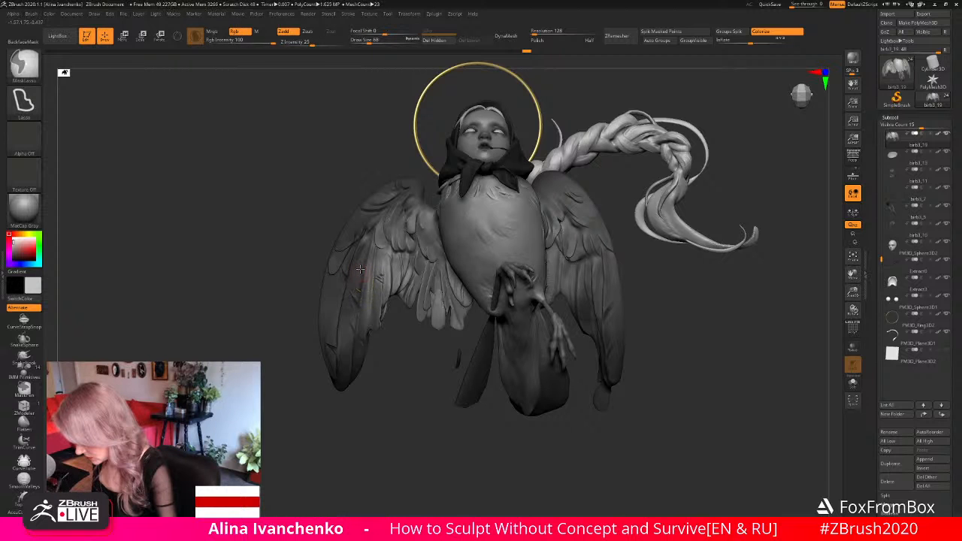
drag(365, 277, 369, 295)
mouse_move(389, 389)
mouse_down()
mouse_move(386, 322)
mouse_move(396, 355)
mouse_move(388, 359)
mouse_up()
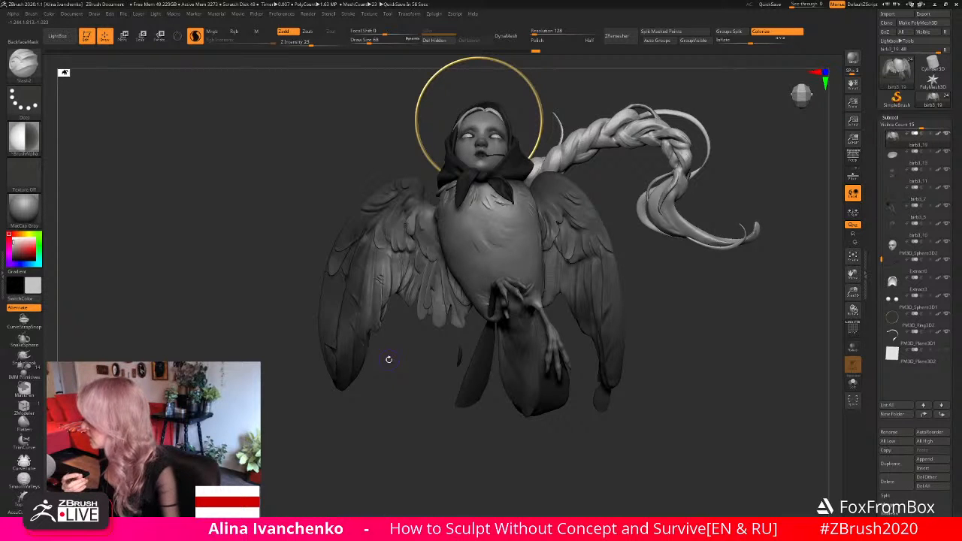
- Examine the reworked feathers of the figure's right wing up close and against the whole figure from the front
drag(389, 360, 381, 404)
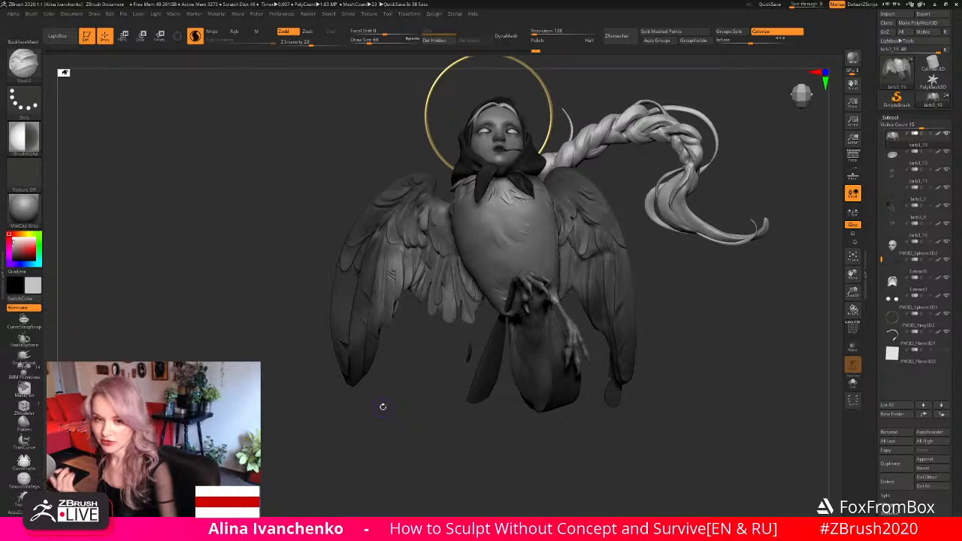
drag(401, 385, 402, 400)
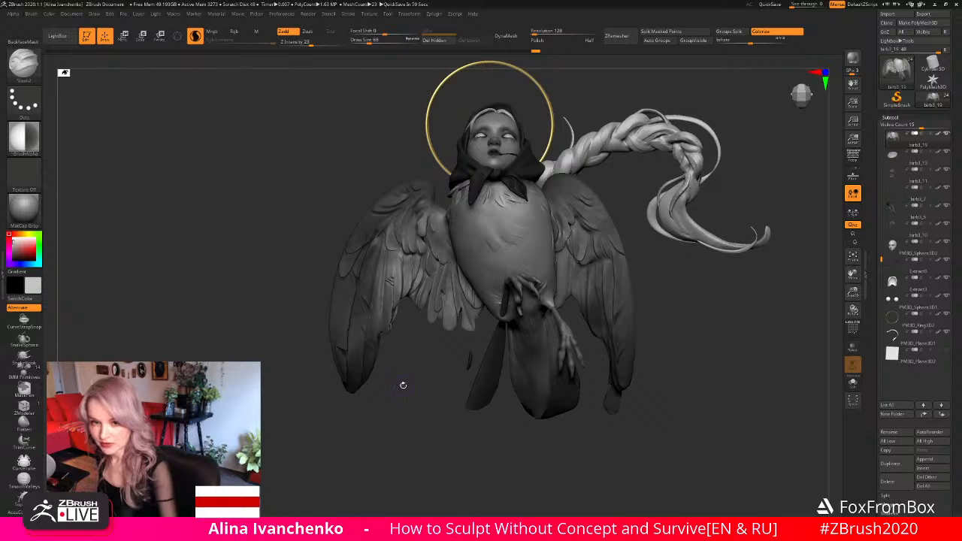
drag(402, 386, 421, 387)
drag(852, 293, 849, 342)
drag(479, 387, 397, 392)
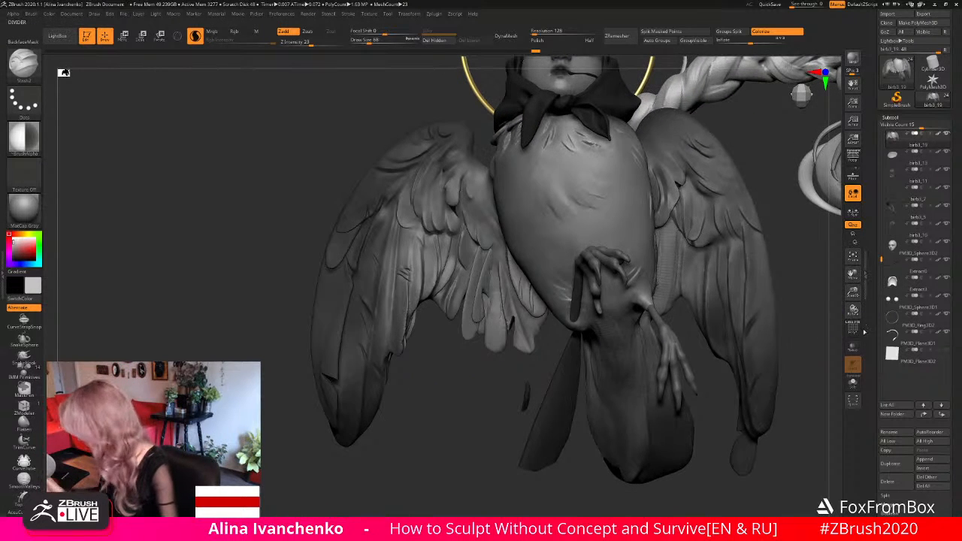
drag(852, 294, 849, 264)
alt+drag(744, 278, 682, 281)
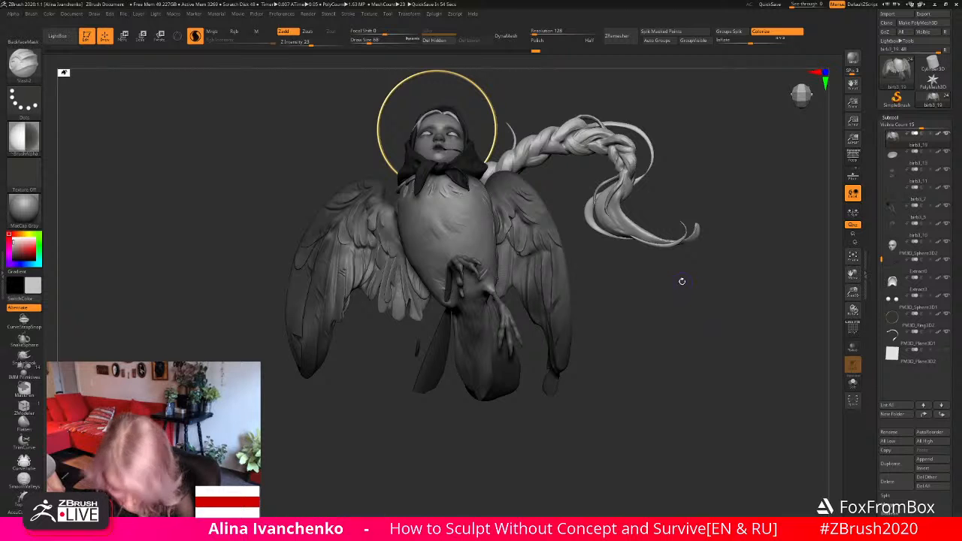
drag(597, 348, 592, 348)
- Save the project and inspect the wings and body at closer range from low front angles
key(ctrl)
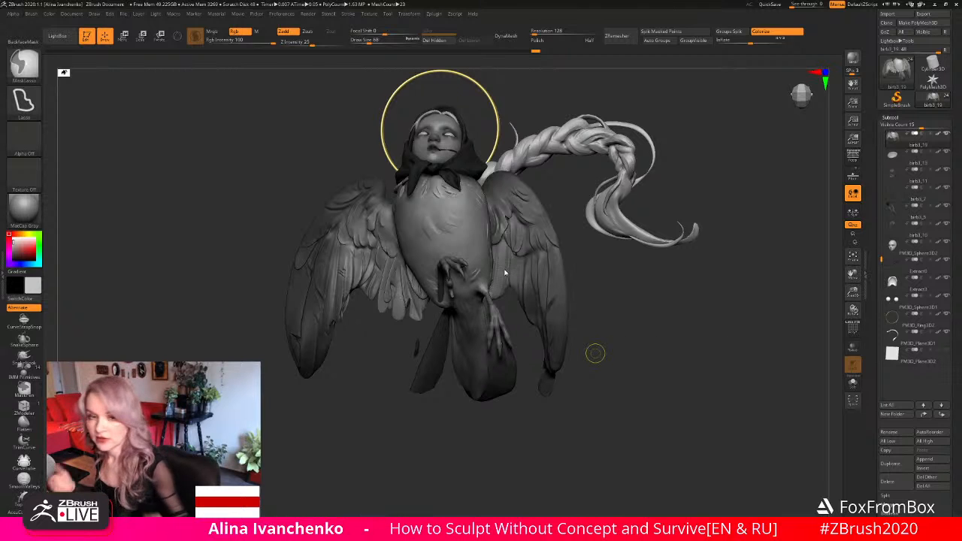
key(ctrl+s)
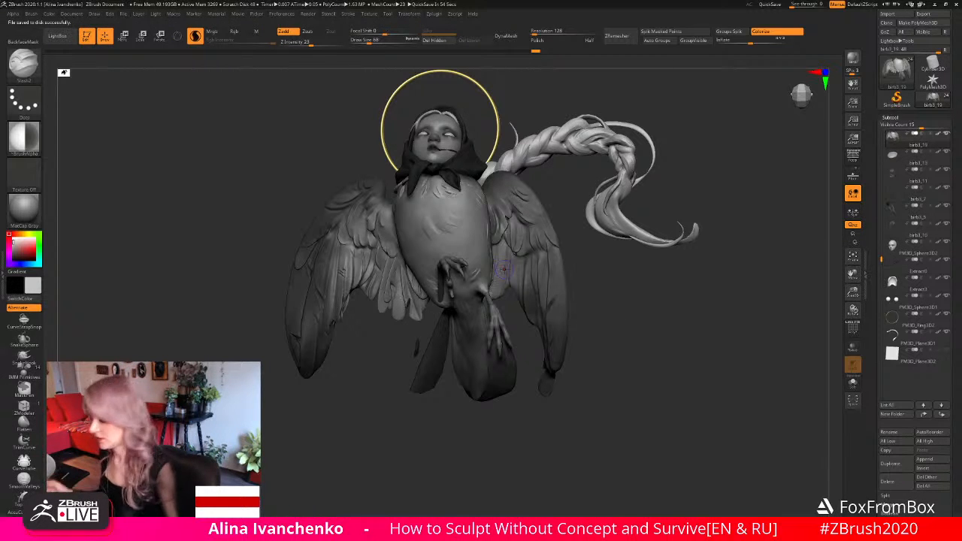
mouse_move(611, 329)
mouse_down()
mouse_move(616, 318)
mouse_move(621, 337)
mouse_up()
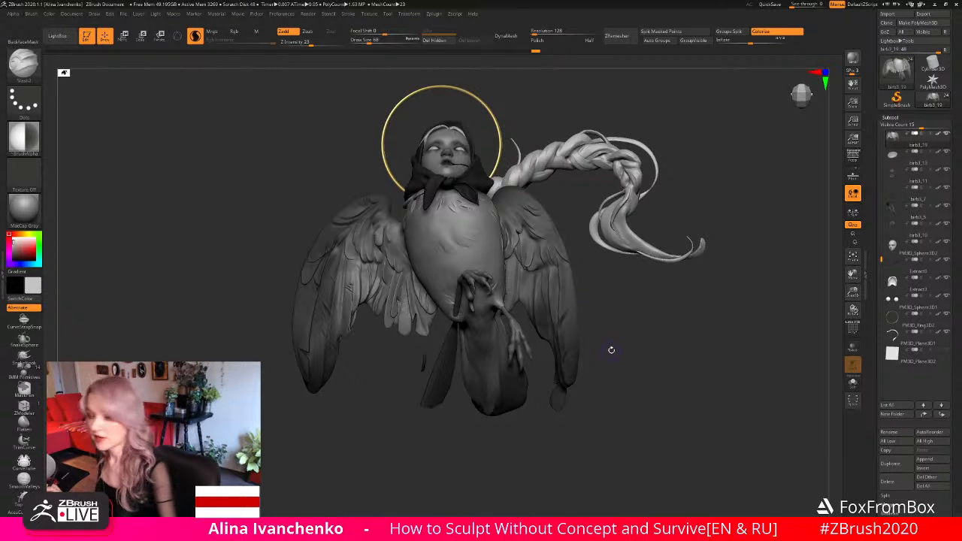
drag(617, 348, 637, 350)
drag(854, 292, 851, 300)
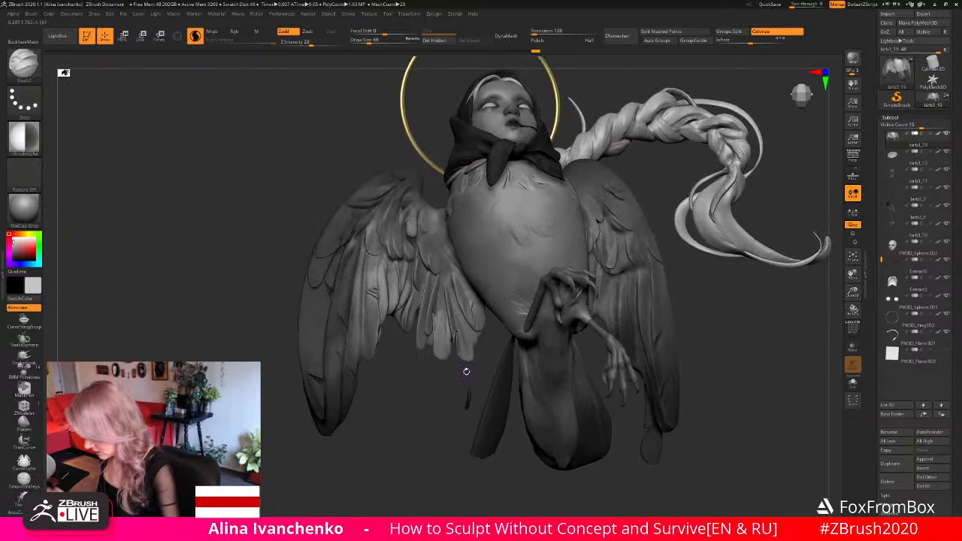
- Carve feather separations along the inner edge of the figure's right wing beside the body with Slash2
drag(466, 371, 403, 401)
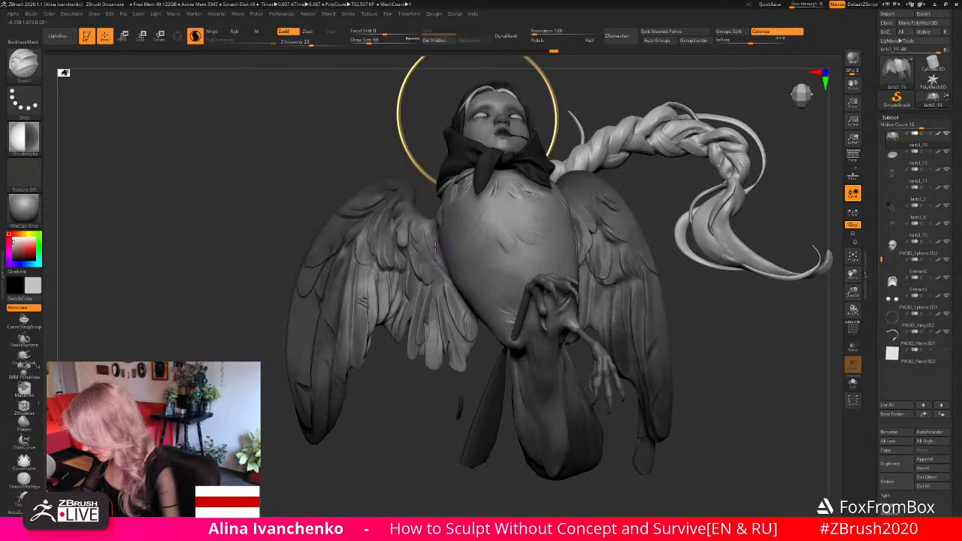
drag(433, 227, 438, 253)
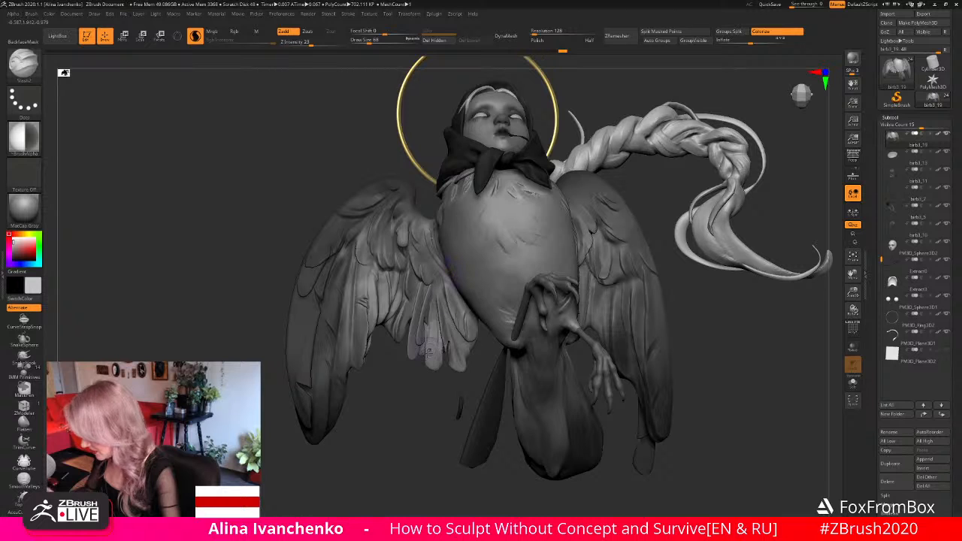
mouse_move(380, 429)
mouse_down()
mouse_move(386, 439)
mouse_move(401, 426)
mouse_up()
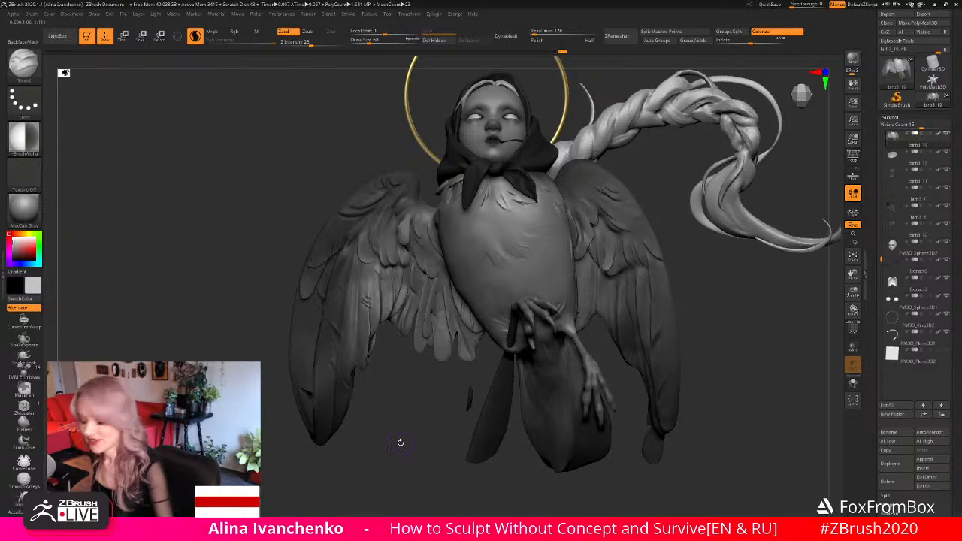
drag(408, 423, 419, 410)
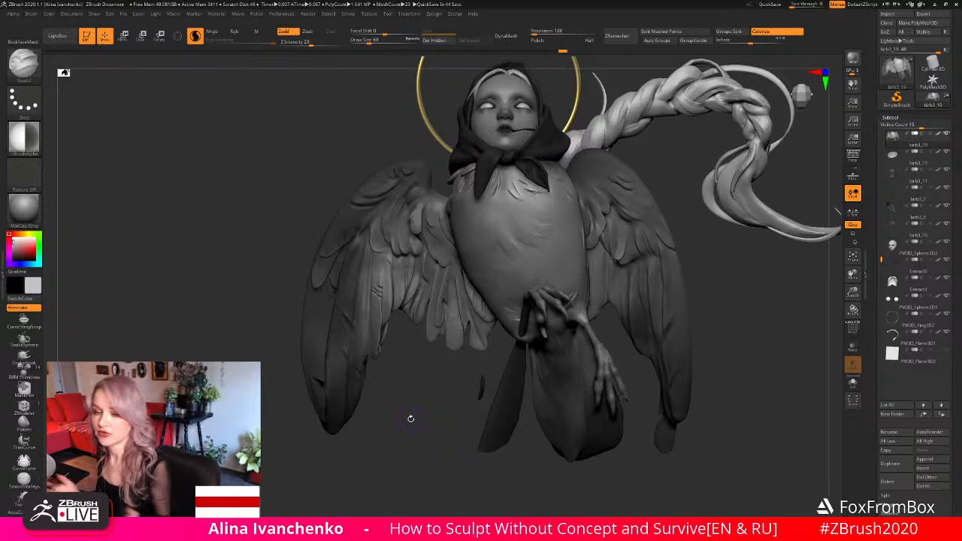
drag(718, 297, 625, 333)
drag(853, 293, 555, 327)
drag(378, 440, 423, 276)
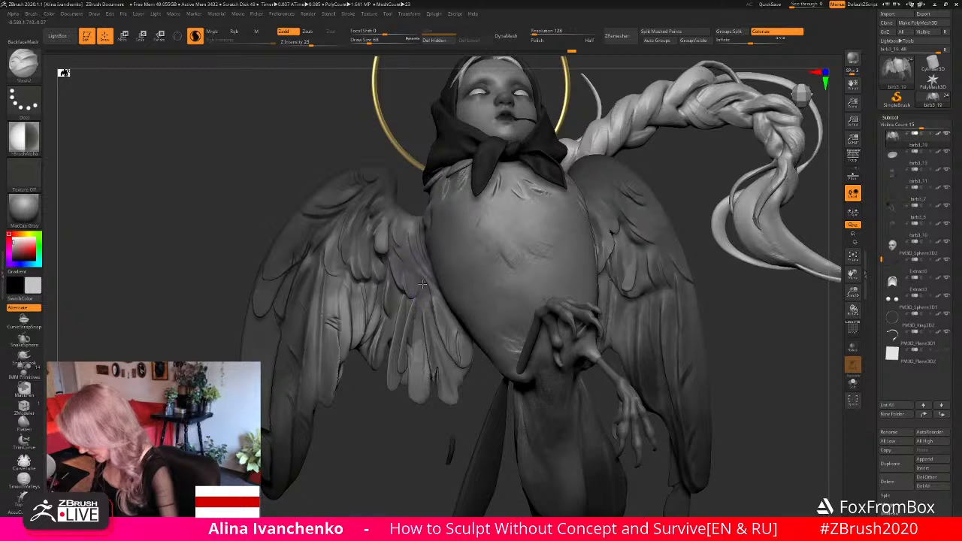
- Examine the whole figure's silhouette from a distance and from a low front angle
drag(854, 297, 789, 305)
mouse_move(699, 315)
mouse_down()
mouse_move(656, 346)
mouse_move(657, 333)
mouse_up()
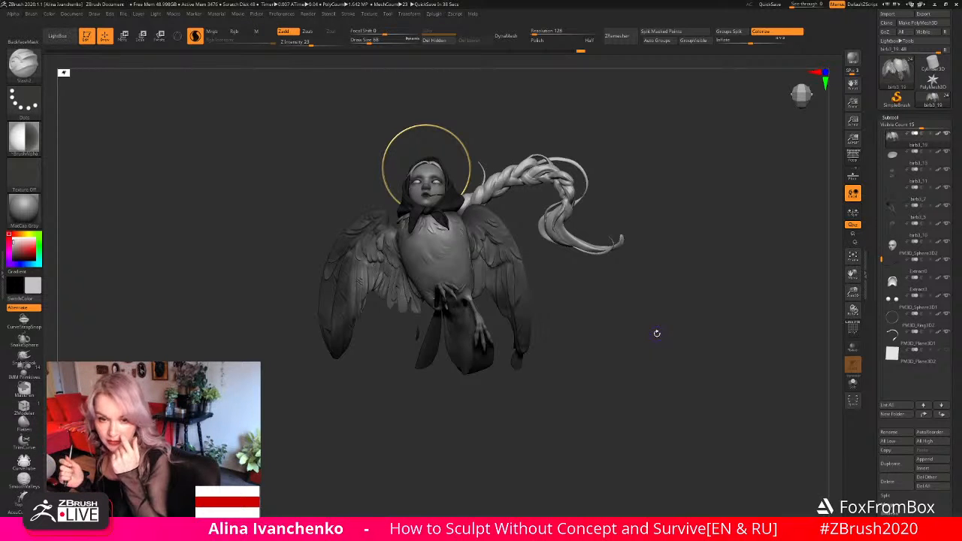
drag(575, 303, 668, 299)
drag(849, 290, 818, 328)
mouse_move(651, 325)
alt+mouse_down()
mouse_move(605, 353)
mouse_move(618, 153)
alt+mouse_up()
- Switch to the Move brush at draw size 128 and make the braid the active subtool
key(1)
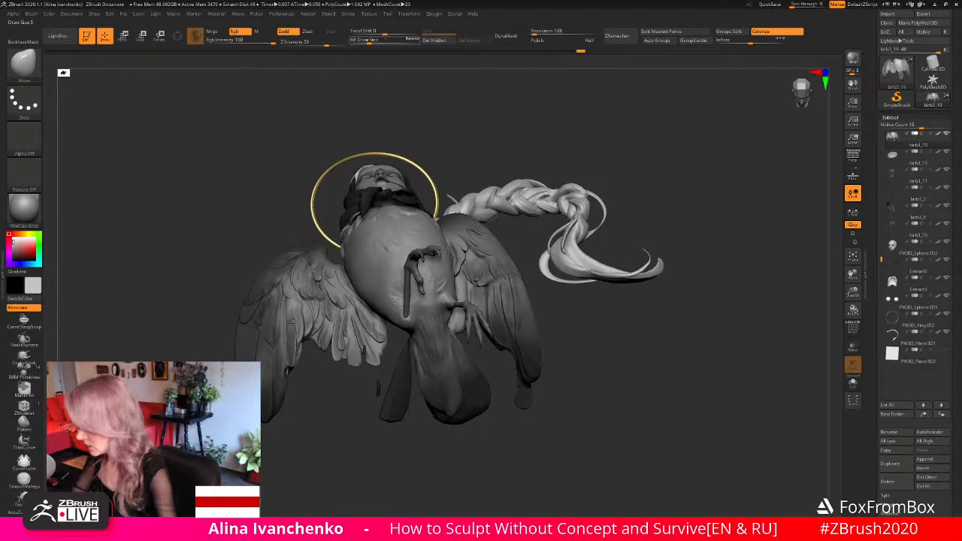
click(376, 40)
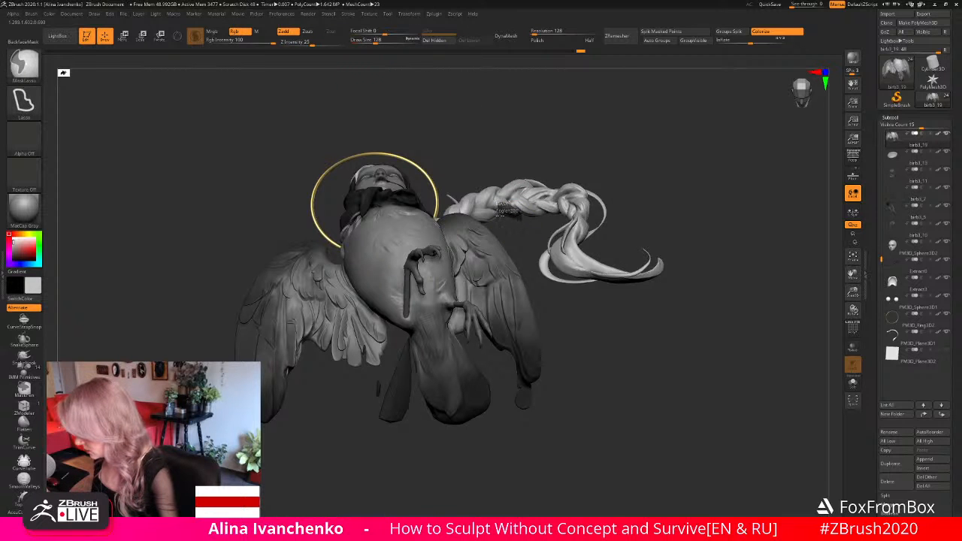
ctrl+click(601, 155)
ctrl+click(514, 211)
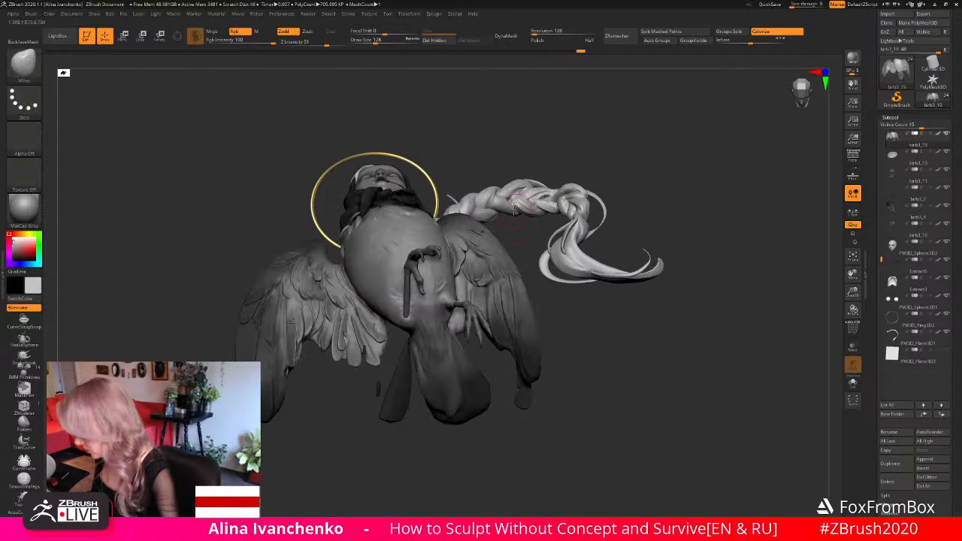
alt+click(522, 208)
ctrl+click(575, 150)
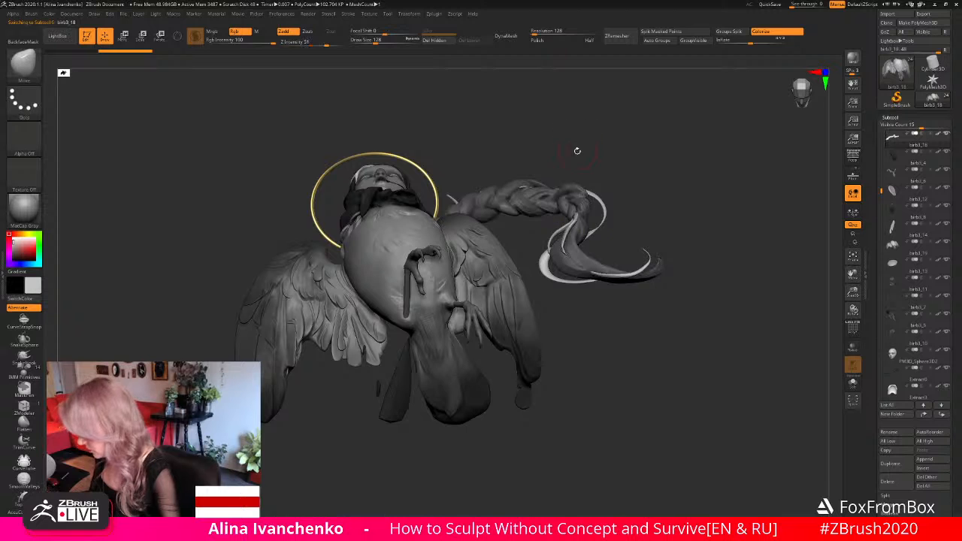
drag(576, 150, 521, 198)
ctrl+click(519, 232)
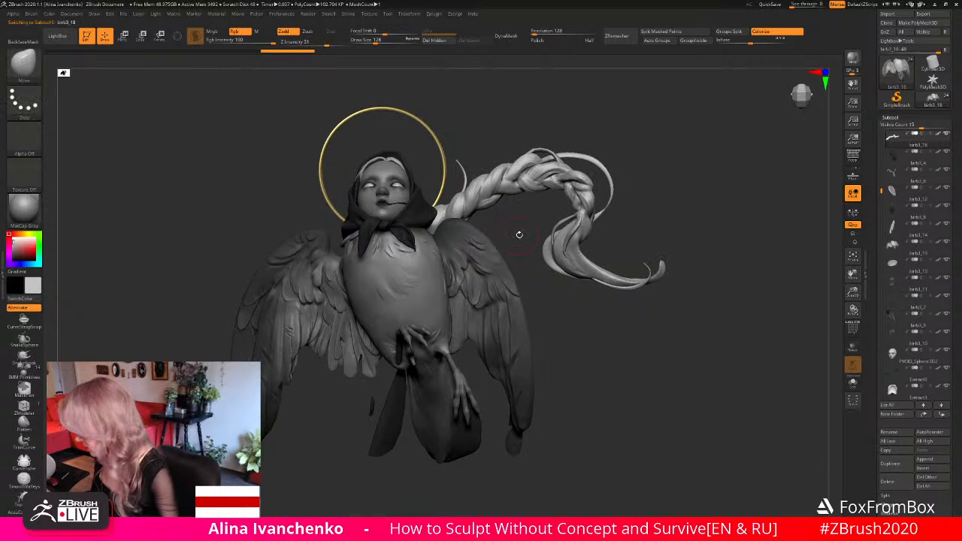
- Check the balance of the braid, wings and tail from a distance and from below
drag(853, 291, 595, 331)
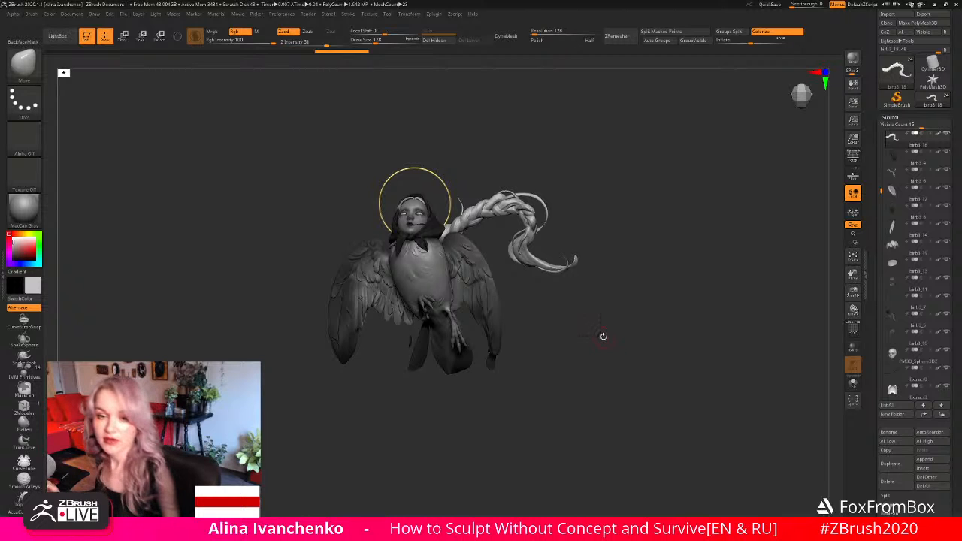
alt+drag(602, 336, 616, 339)
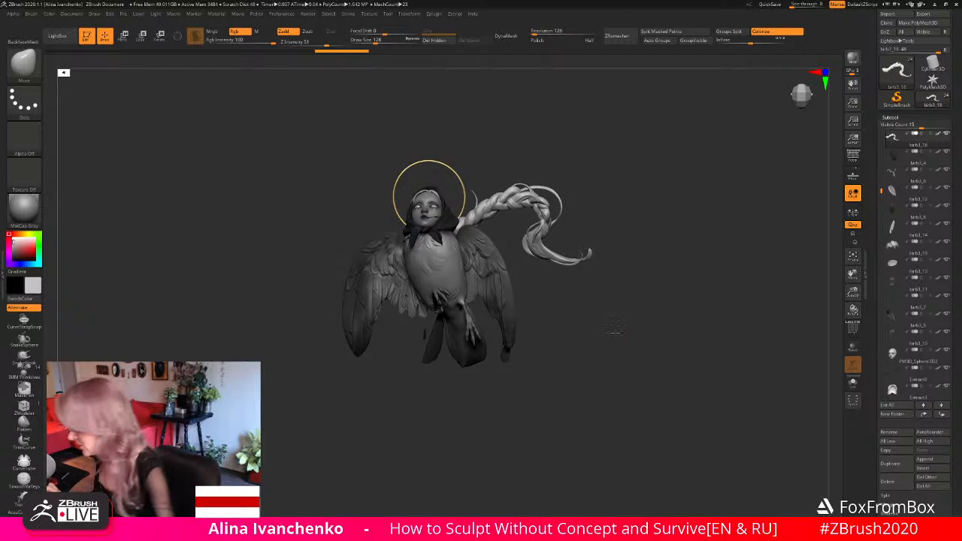
alt+drag(615, 331, 660, 341)
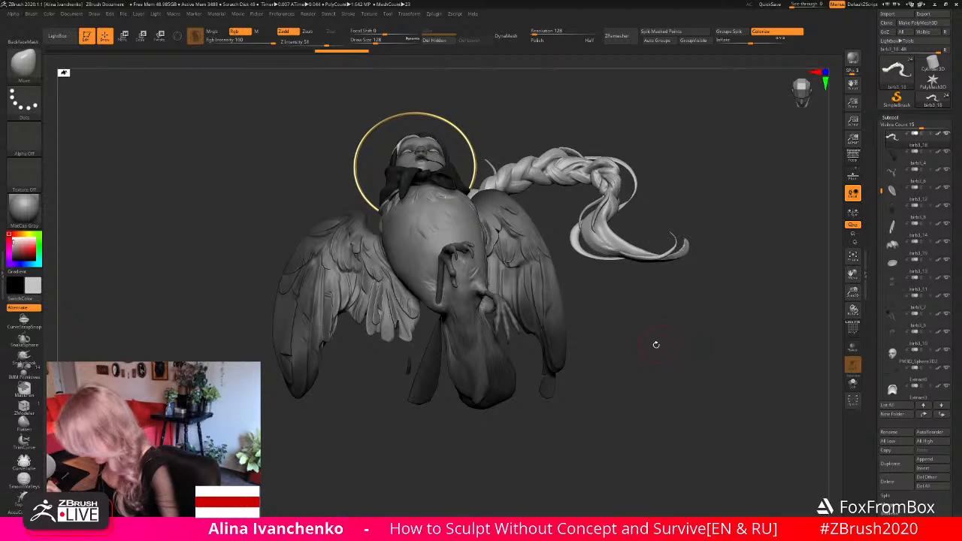
- Choose the Flatten brush and make the body with wings the active subtool, then frame it from the front
click(24, 425)
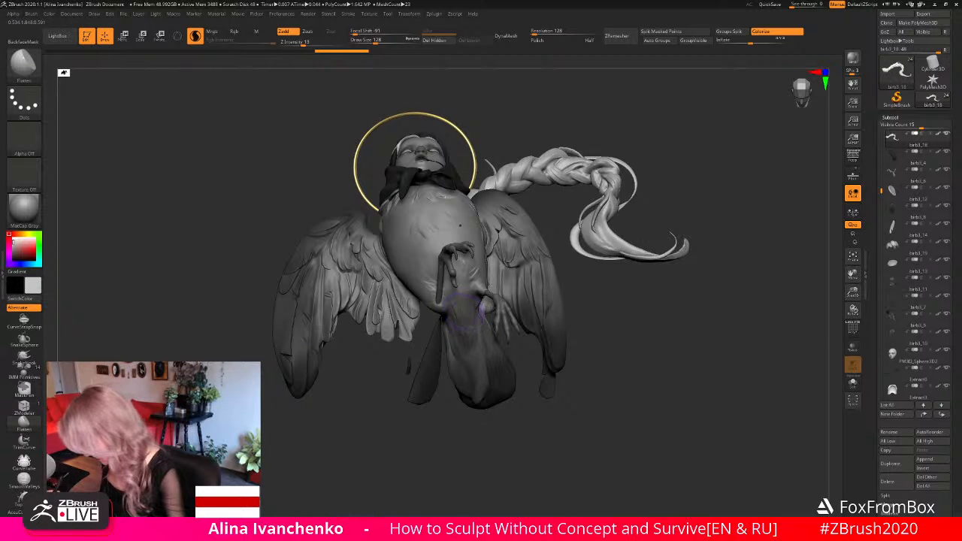
alt+click(460, 224)
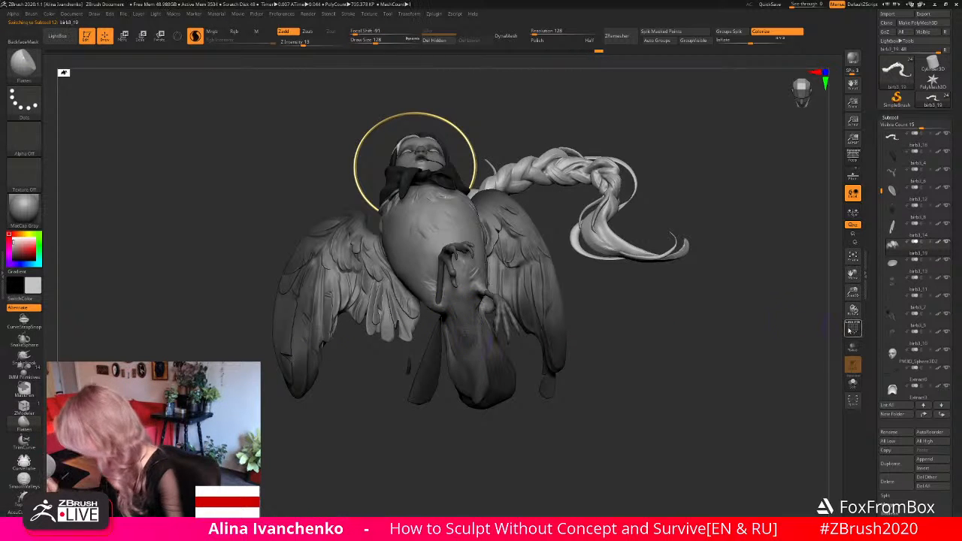
drag(853, 295, 594, 353)
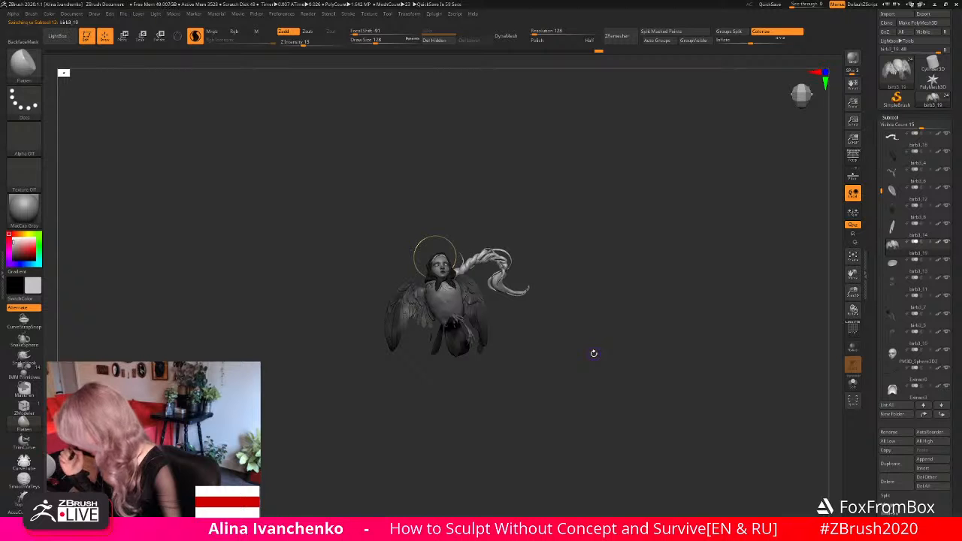
key(f)
alt+drag(636, 335, 466, 419)
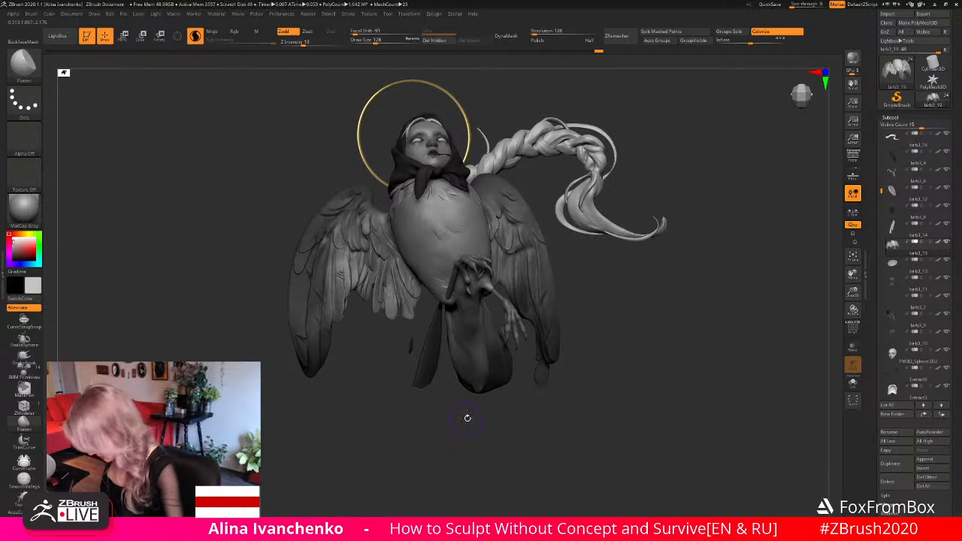
- Isolate the body with wings and mask it so that only the side part of the tail stays editable
drag(466, 379, 540, 331)
key(ctrl)
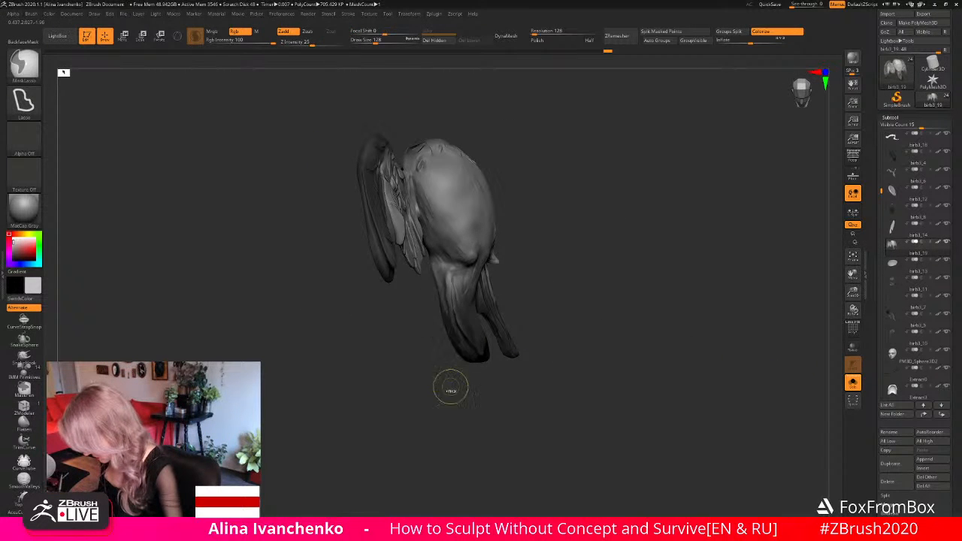
mouse_move(430, 295)
ctrl+mouse_down()
mouse_move(435, 335)
mouse_move(459, 362)
ctrl+mouse_up()
ctrl+click(584, 287)
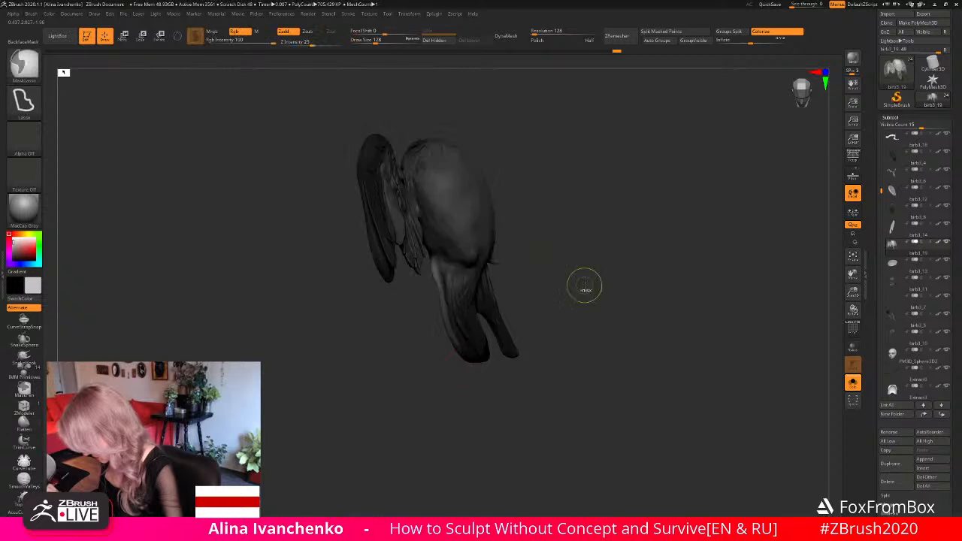
drag(585, 288, 559, 316)
mouse_move(487, 202)
ctrl+mouse_down()
mouse_move(427, 205)
mouse_move(485, 276)
mouse_move(460, 335)
mouse_move(469, 362)
mouse_move(447, 353)
ctrl+mouse_up()
- Lay a rotation transpose line along the unmasked tail part, then pull its outer edge into shape with the Move brush at draw size 158
key(r)
right_drag(469, 362, 483, 381)
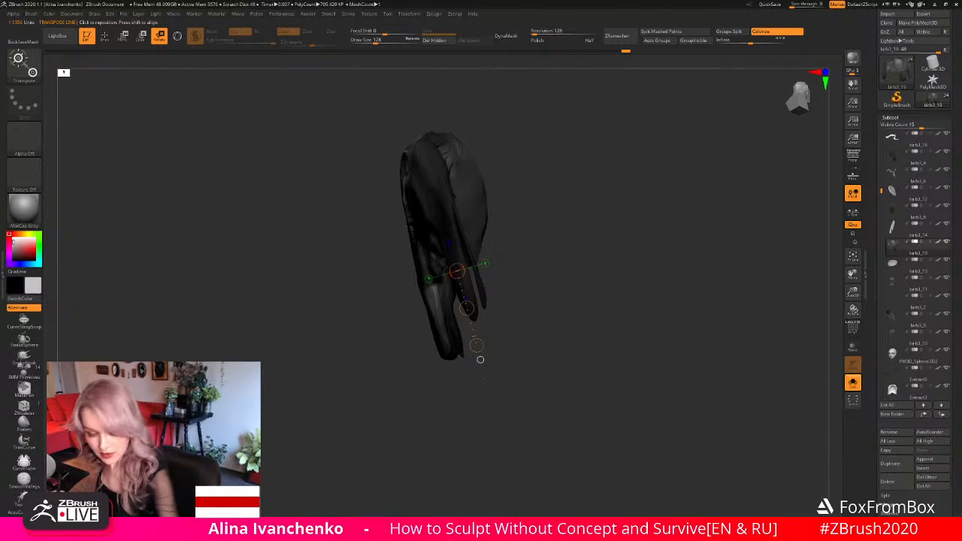
key(q)
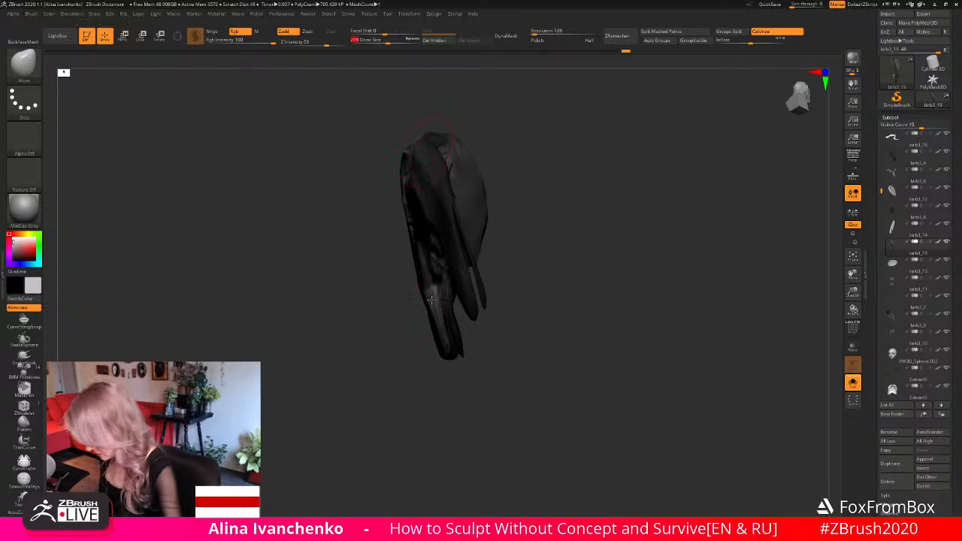
right_drag(430, 301, 427, 383)
drag(387, 40, 377, 40)
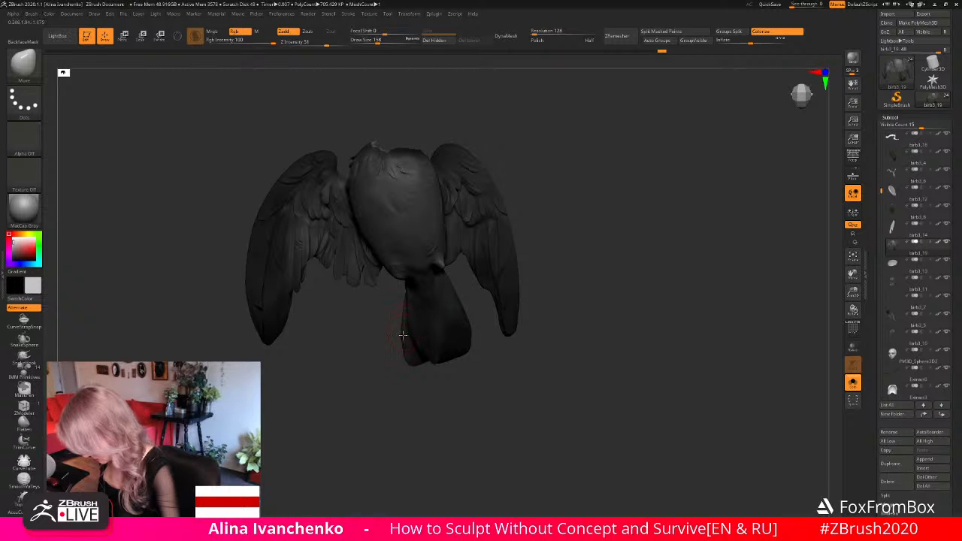
mouse_move(402, 339)
mouse_down()
mouse_move(417, 398)
mouse_move(406, 354)
mouse_up()
mouse_move(415, 387)
mouse_down()
mouse_move(414, 366)
mouse_move(448, 401)
mouse_move(401, 390)
mouse_up()
- Clear the mask and smooth the reshaped edge of the tail
key(shift)
key(shift)
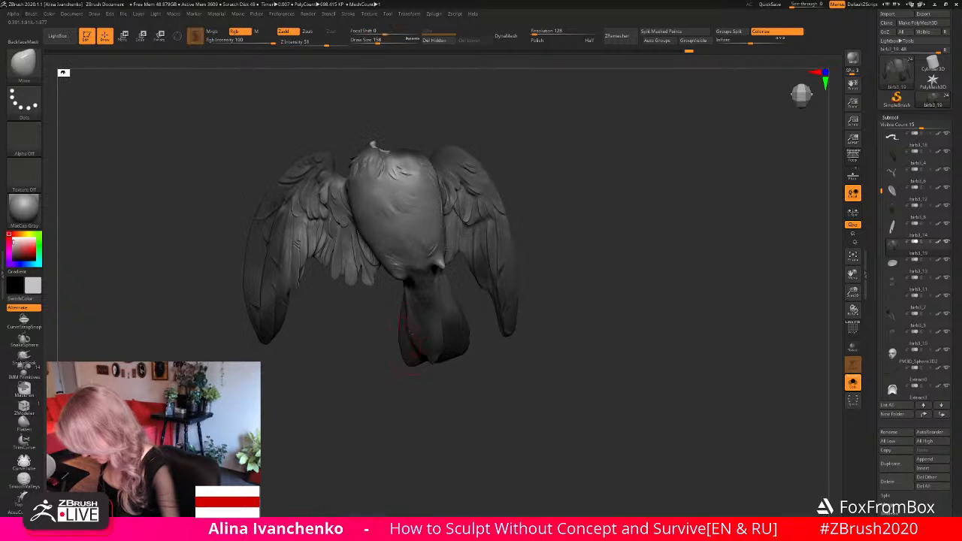
drag(563, 264, 514, 275)
ctrl+drag(458, 342, 413, 270)
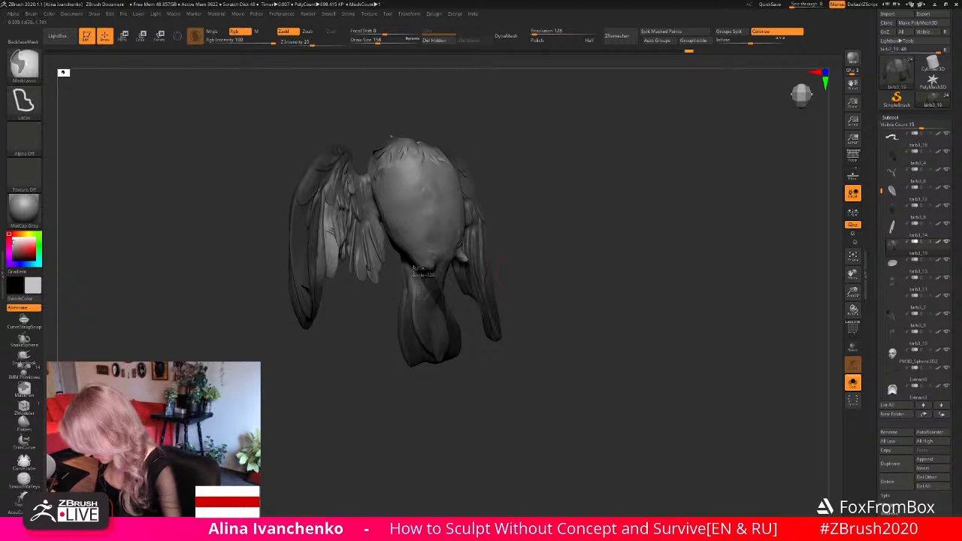
mouse_move(425, 380)
mouse_down()
mouse_move(445, 389)
mouse_move(474, 378)
mouse_move(461, 377)
mouse_up()
- Flatten the side surface of the tail with the Flatten brush at draw size 108
click(24, 424)
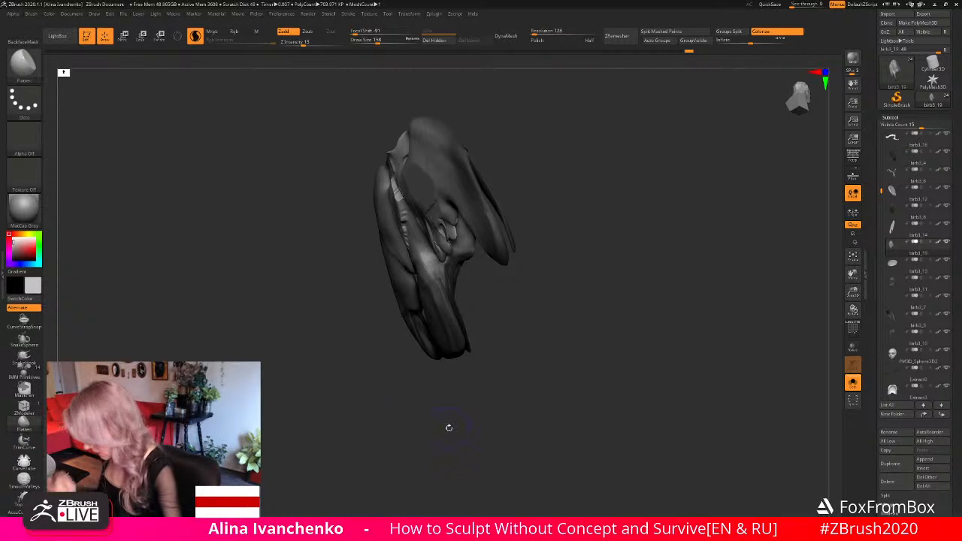
drag(488, 365, 594, 348)
mouse_move(631, 301)
alt+mouse_down()
mouse_move(690, 331)
mouse_move(575, 298)
mouse_move(584, 296)
alt+mouse_up()
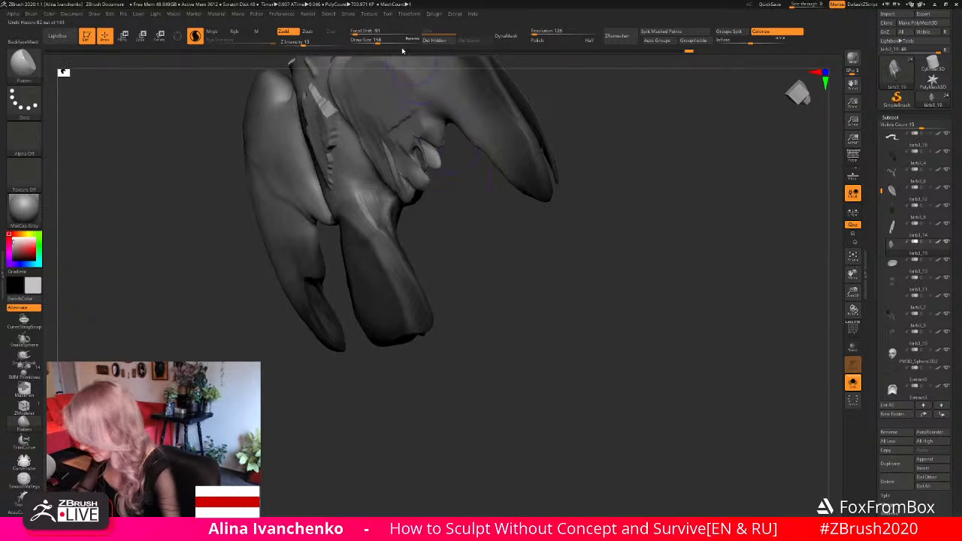
click(373, 40)
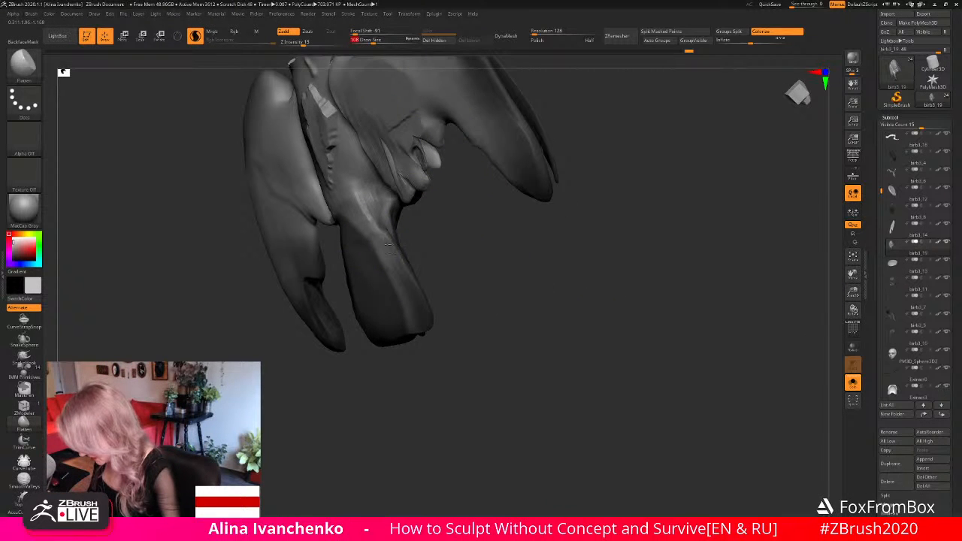
mouse_move(484, 296)
mouse_down()
mouse_move(471, 299)
mouse_move(486, 295)
mouse_up()
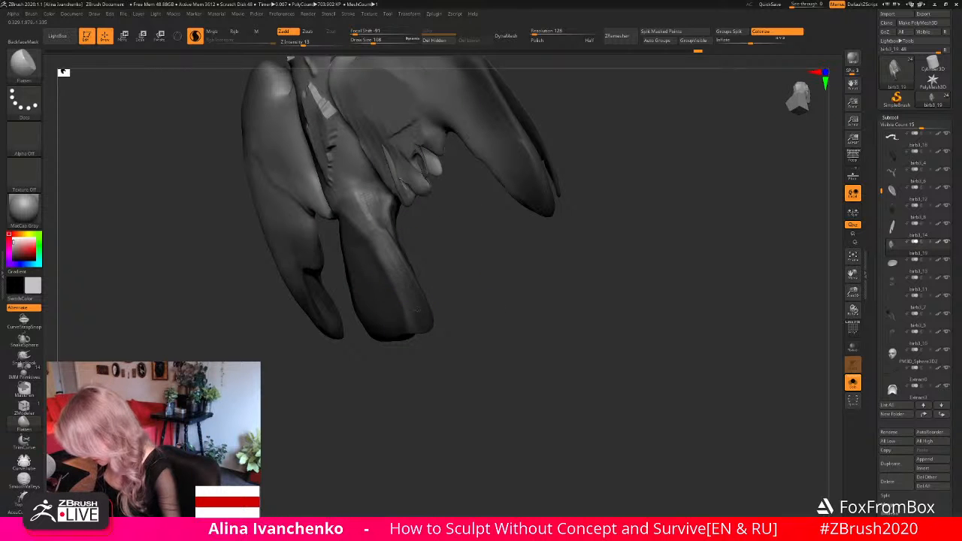
- Adjust the outer contour of the tail from the front with the Move brush
mouse_move(530, 290)
mouse_down()
mouse_move(469, 322)
mouse_move(474, 352)
mouse_move(499, 361)
mouse_move(492, 356)
mouse_move(475, 395)
mouse_up()
key(b)
key(m)
key(v)
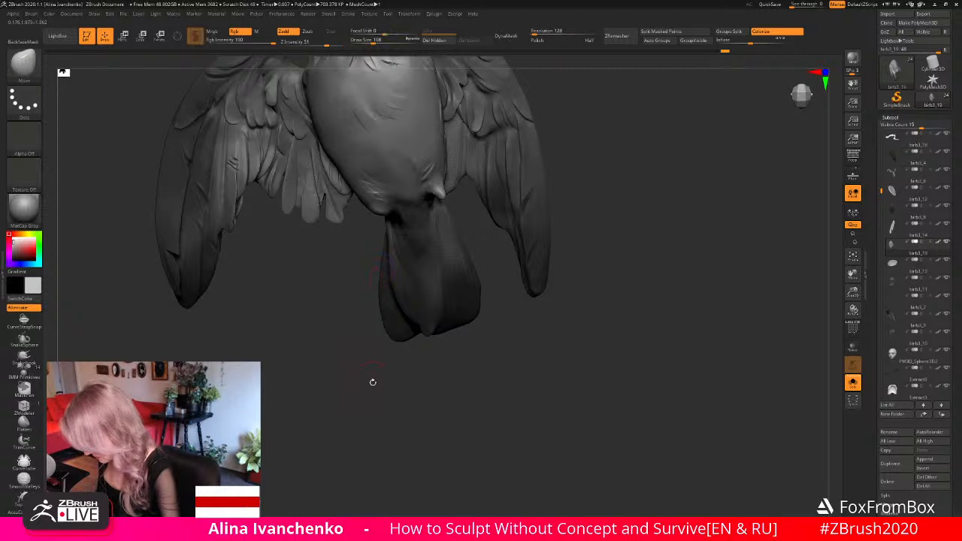
mouse_move(853, 292)
mouse_down()
mouse_move(830, 270)
mouse_move(621, 271)
mouse_move(569, 292)
mouse_up()
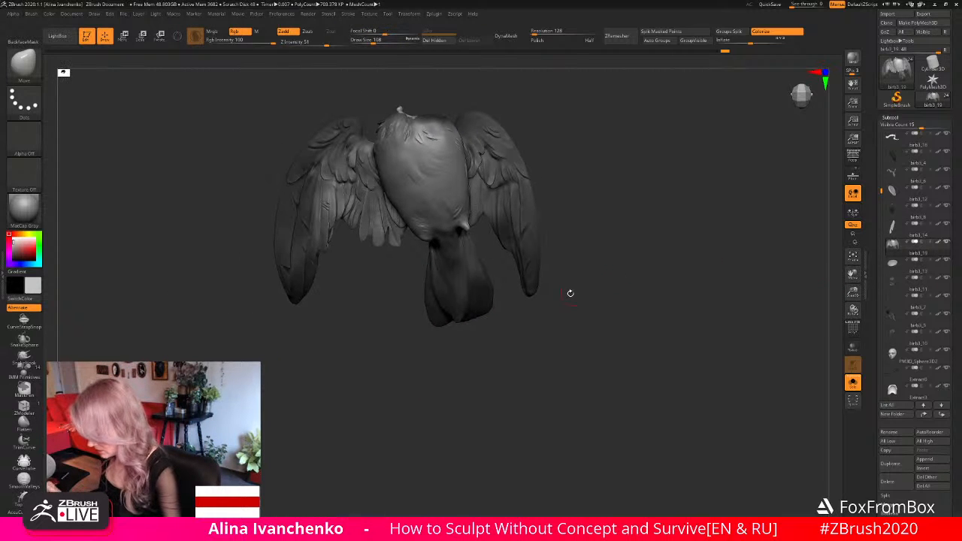
- Try to trim the outer edge of the tail with the TrimLasso brush, and undo the cut
ctrl+shift+click(33, 70)
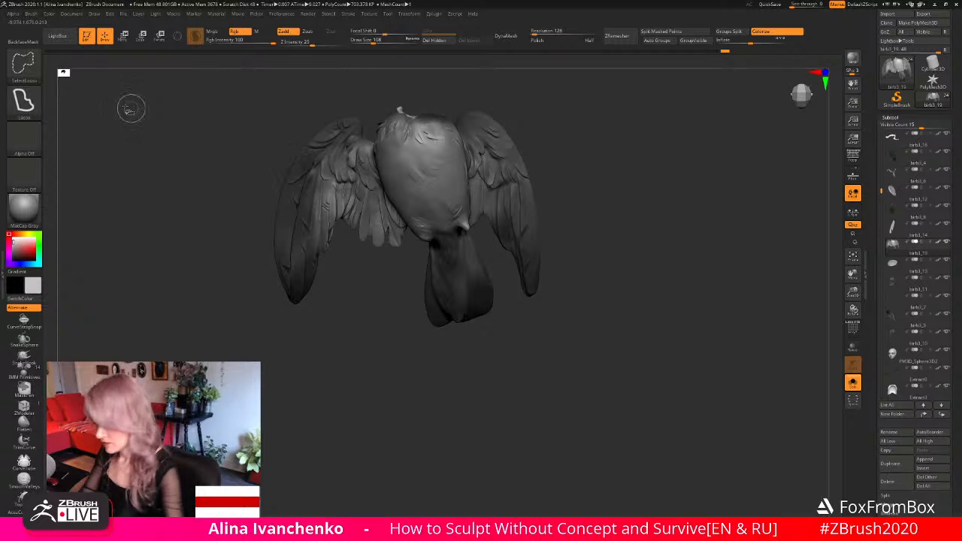
ctrl+shift+click(27, 69)
click(503, 110)
mouse_move(421, 346)
ctrl+shift+mouse_down()
mouse_move(417, 255)
mouse_move(420, 361)
mouse_move(410, 358)
ctrl+shift+mouse_up()
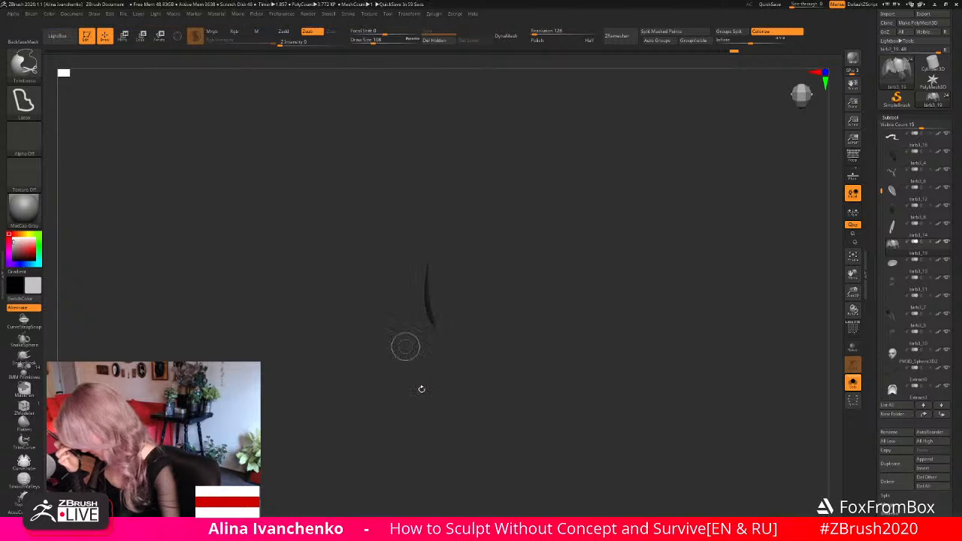
mouse_move(423, 333)
ctrl+shift+mouse_down()
mouse_move(417, 256)
mouse_move(434, 340)
mouse_move(425, 354)
ctrl+shift+mouse_up()
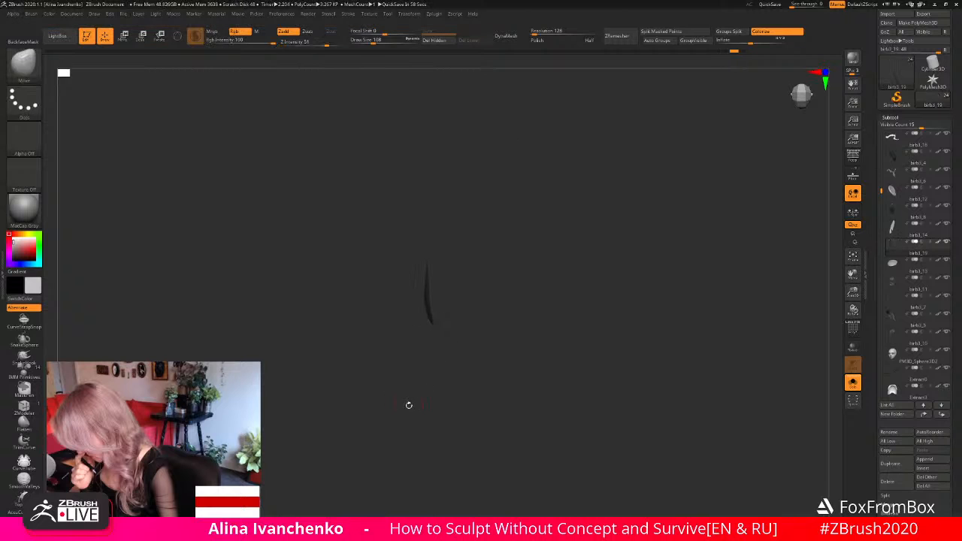
mouse_move(413, 259)
ctrl+shift+mouse_down()
mouse_move(421, 344)
mouse_move(427, 268)
mouse_move(428, 344)
ctrl+shift+mouse_up()
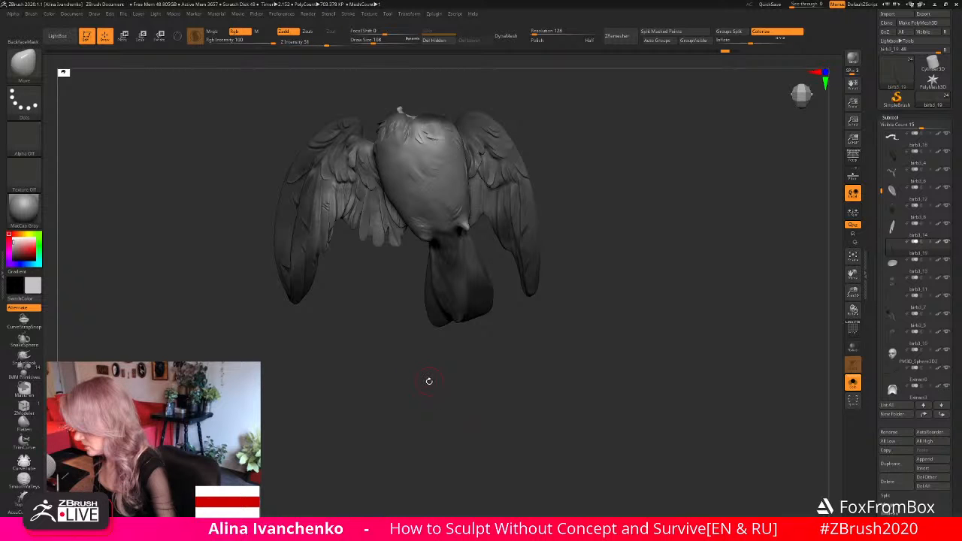
- Retry the lasso cut along the tail's side edge with the TrimLasso brush and undo the results
mouse_move(421, 353)
ctrl+shift+mouse_down()
mouse_move(410, 264)
mouse_move(421, 267)
mouse_move(432, 342)
ctrl+shift+mouse_up()
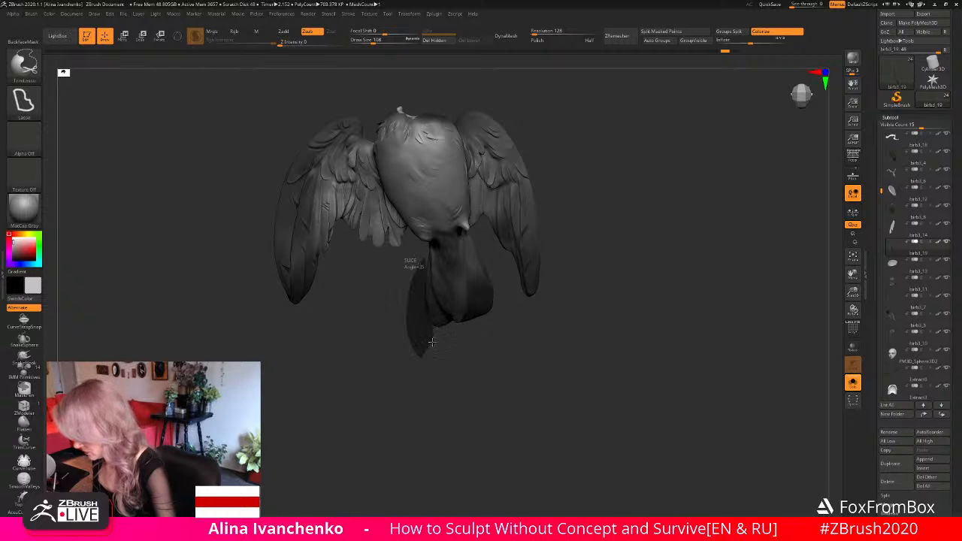
ctrl+shift+click(429, 386)
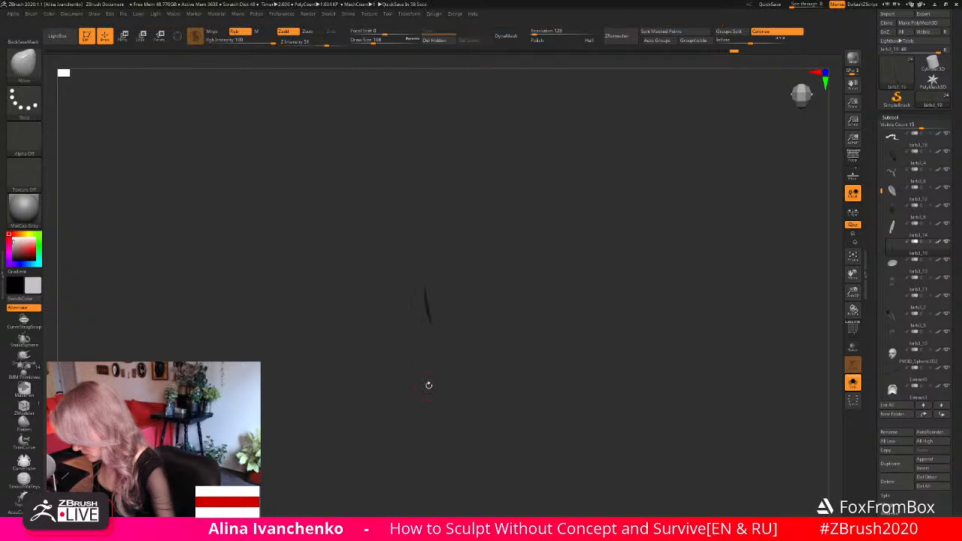
ctrl+shift+click(428, 385)
mouse_move(431, 344)
ctrl+shift+mouse_down()
mouse_move(427, 271)
mouse_move(400, 302)
mouse_move(417, 367)
ctrl+shift+mouse_up()
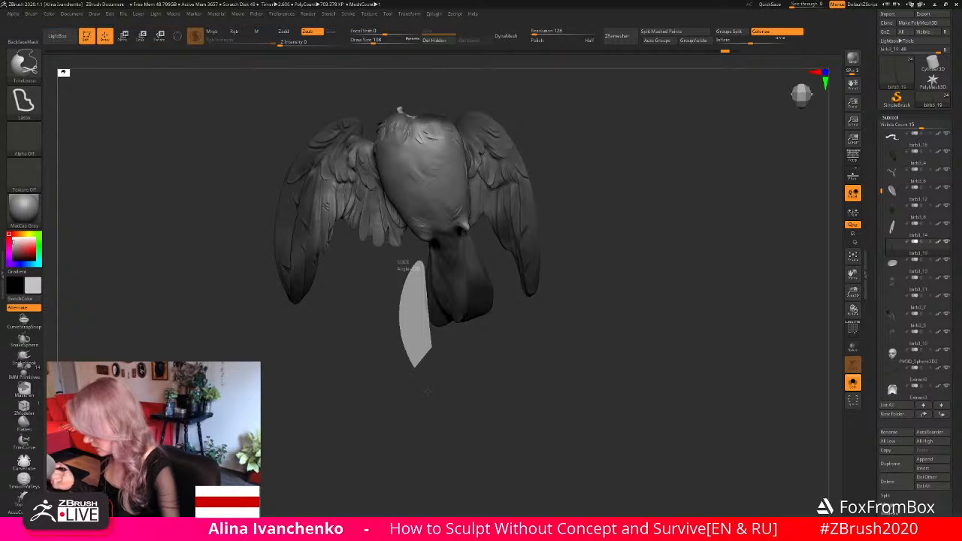
key(ctrl+shift)
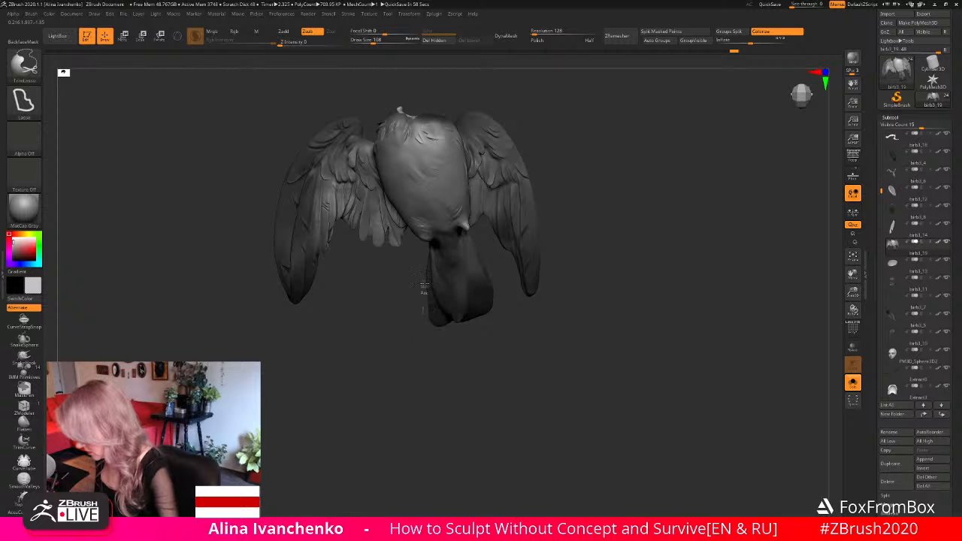
- Trim a thin curved strip off the side edge of the tail with the TrimLasso brush
mouse_move(425, 259)
ctrl+shift+mouse_down()
mouse_move(409, 322)
mouse_move(414, 343)
ctrl+shift+mouse_up()
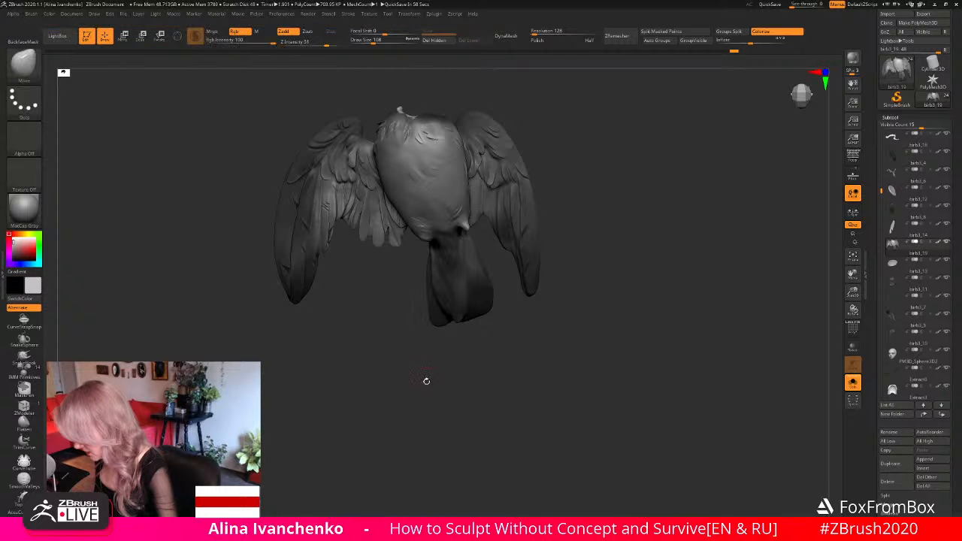
ctrl+shift+drag(425, 253, 411, 350)
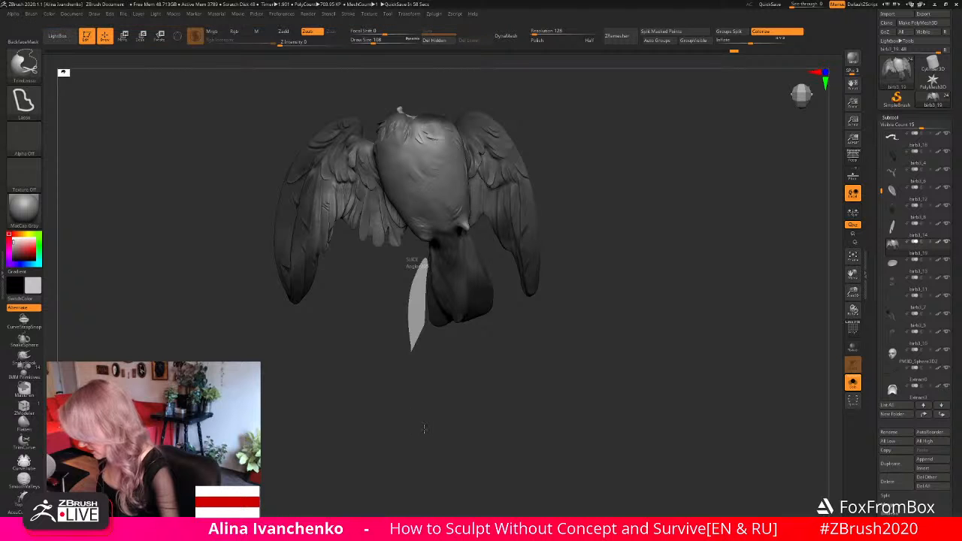
mouse_move(423, 428)
mouse_down()
mouse_move(483, 384)
mouse_move(460, 353)
mouse_move(456, 303)
mouse_move(439, 291)
mouse_up()
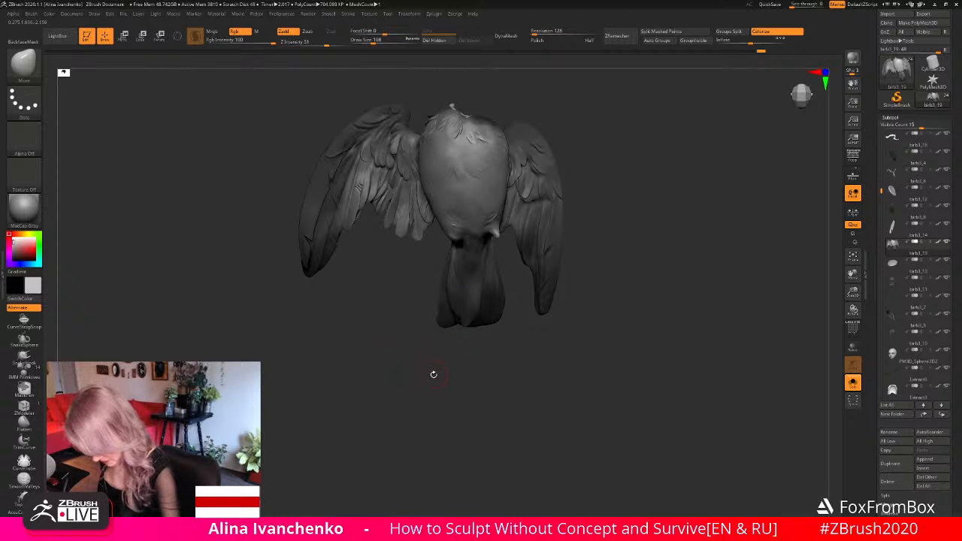
- Adjust the tail's lower tip and outer side from the front with the Move brush, and smooth the edge
drag(431, 374, 421, 369)
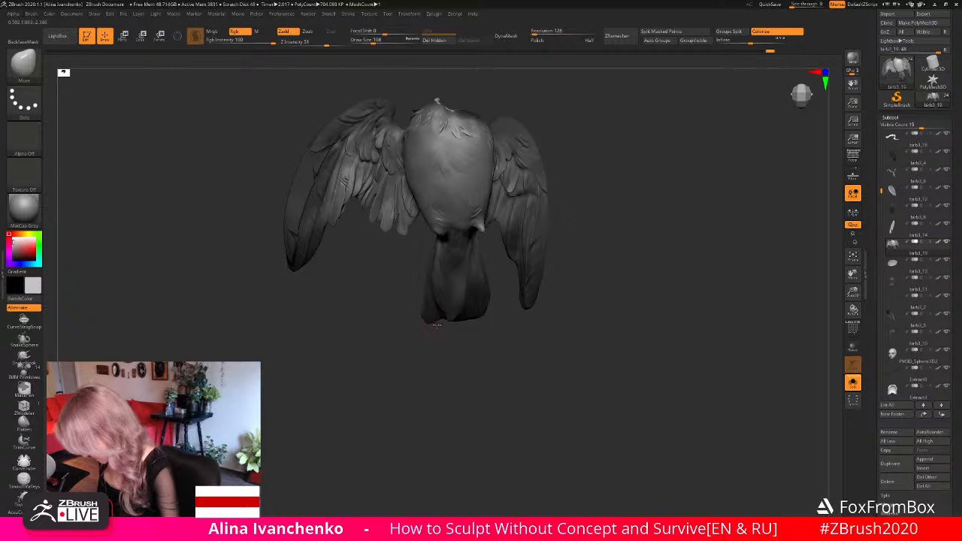
drag(462, 368, 466, 295)
key(shift)
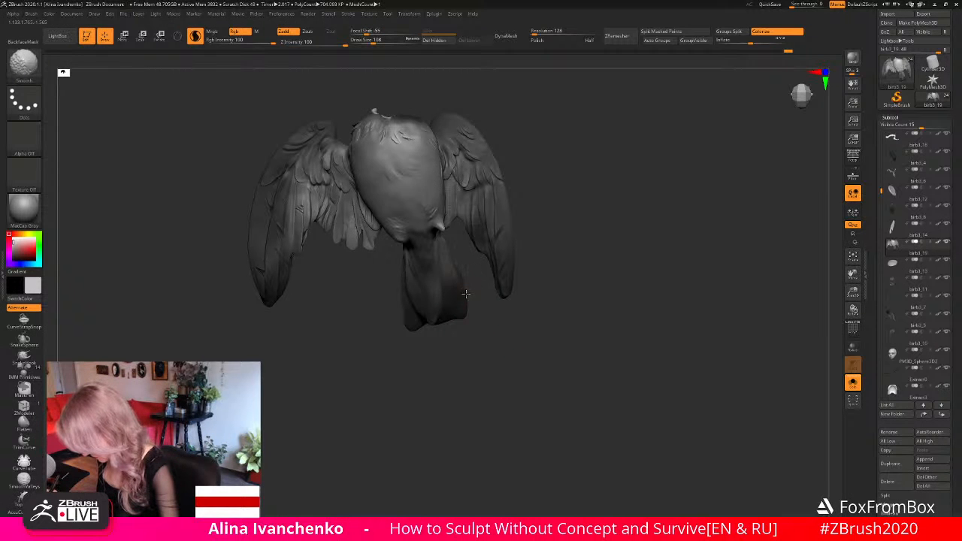
- Refine the tail's contour from behind with the Move brush at draw size 167 and smooth its side edge
shift+drag(504, 337, 410, 336)
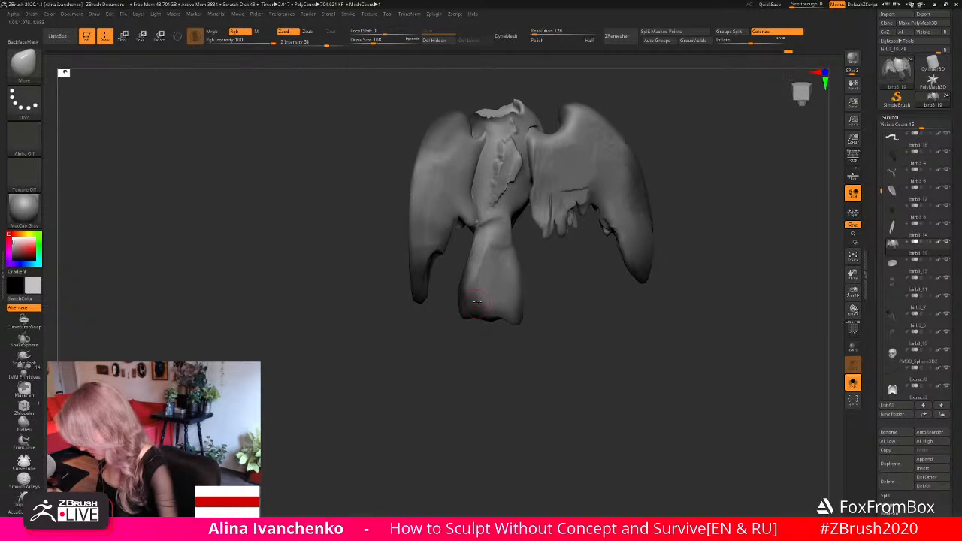
click(378, 40)
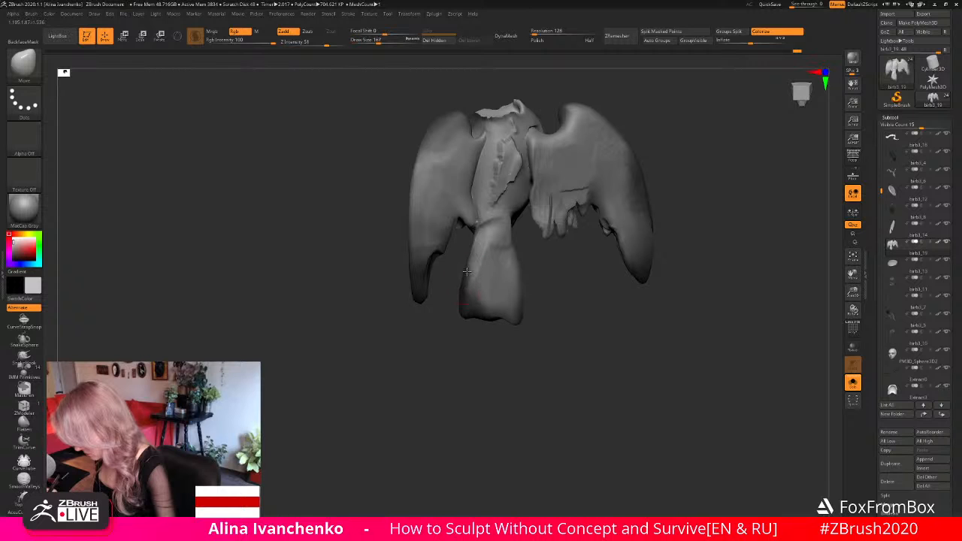
key(shift)
shift+drag(477, 246, 468, 285)
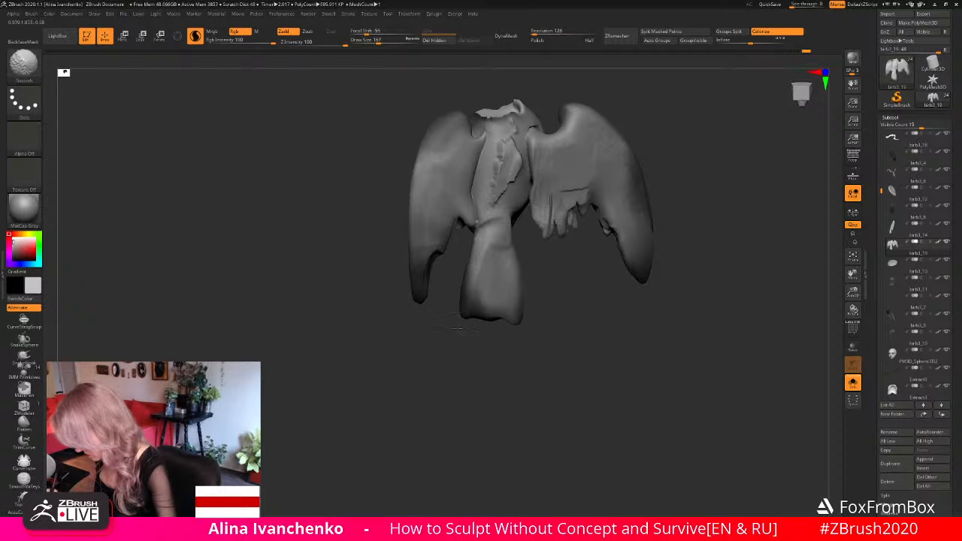
- Flatten the back surface and side edge of the tail with the Flatten brush
mouse_move(457, 331)
mouse_down()
mouse_move(499, 390)
mouse_move(513, 378)
mouse_move(499, 347)
mouse_move(511, 359)
mouse_move(549, 358)
mouse_move(518, 352)
mouse_up()
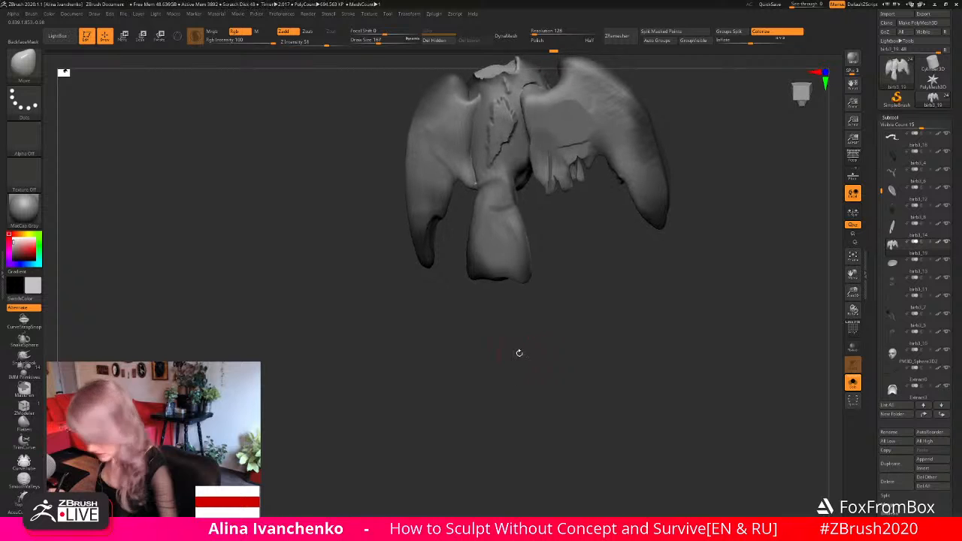
click(24, 418)
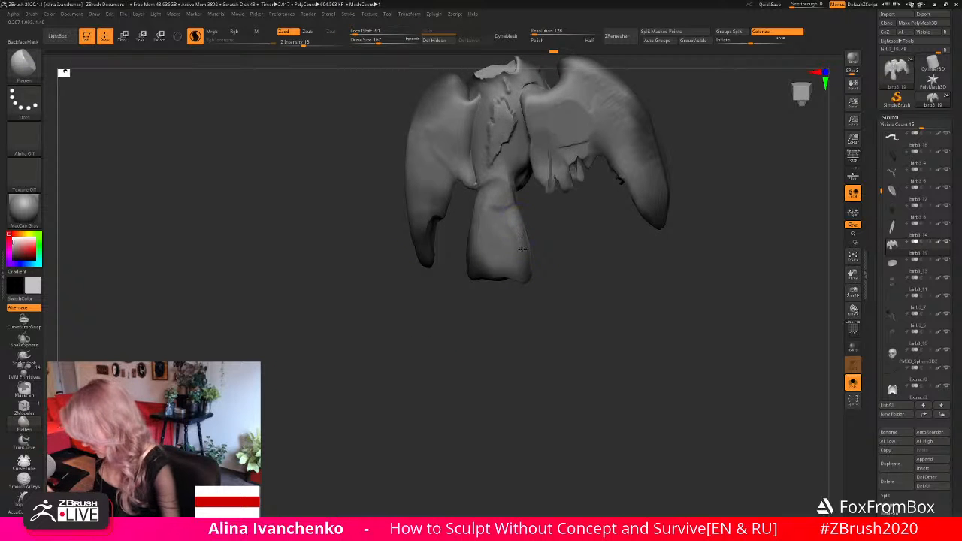
mouse_move(525, 271)
mouse_down()
mouse_move(512, 219)
mouse_move(521, 279)
mouse_move(475, 311)
mouse_move(434, 314)
mouse_move(496, 327)
mouse_move(436, 348)
mouse_move(438, 371)
mouse_up()
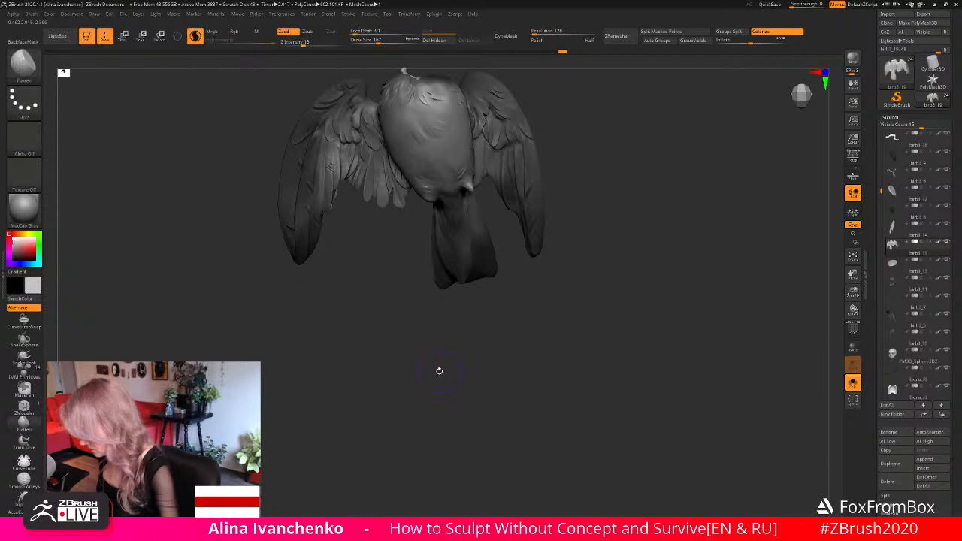
- Show the whole figure, select the narrow feather piece beside the tail and lay a Transpose move line along it
click(853, 383)
drag(853, 291, 553, 315)
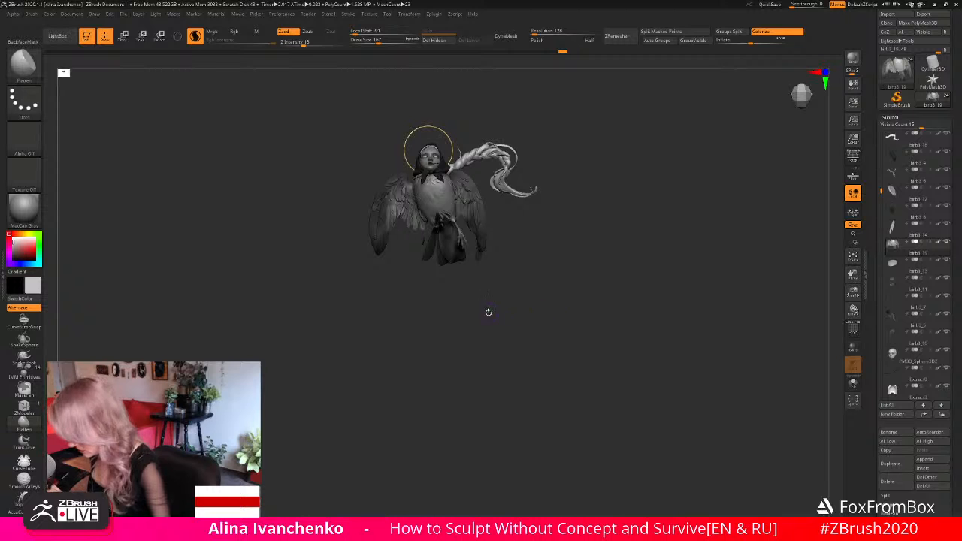
alt+click(429, 261)
drag(423, 300, 419, 300)
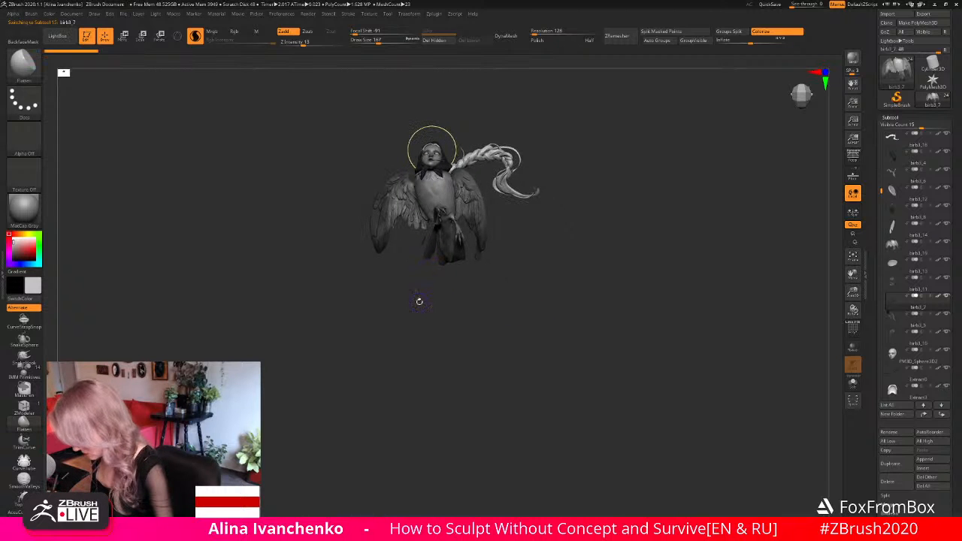
key(w)
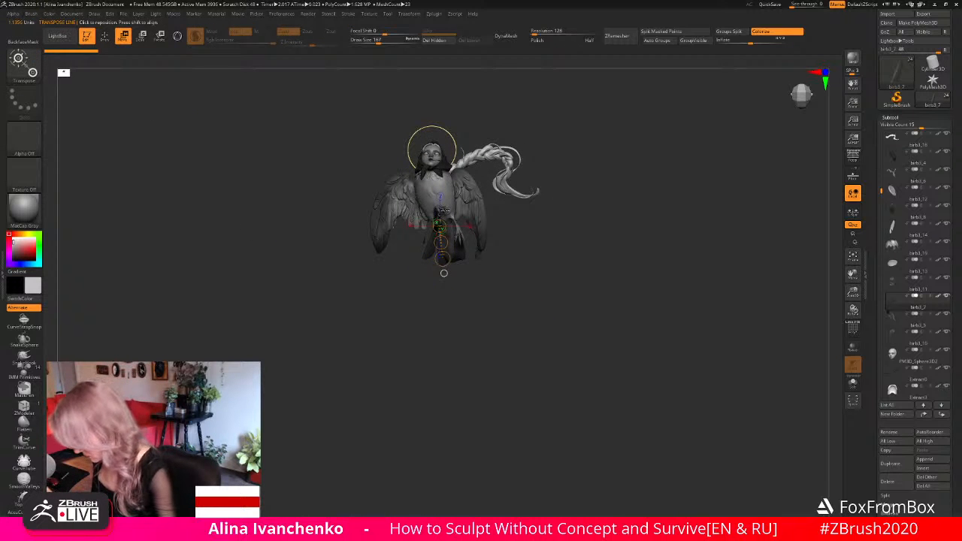
drag(444, 213, 431, 257)
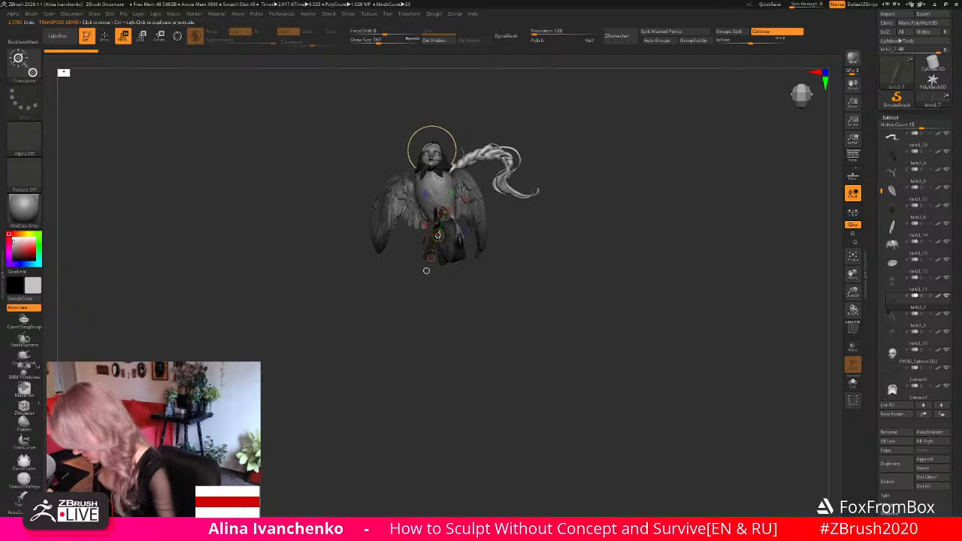
click(444, 213)
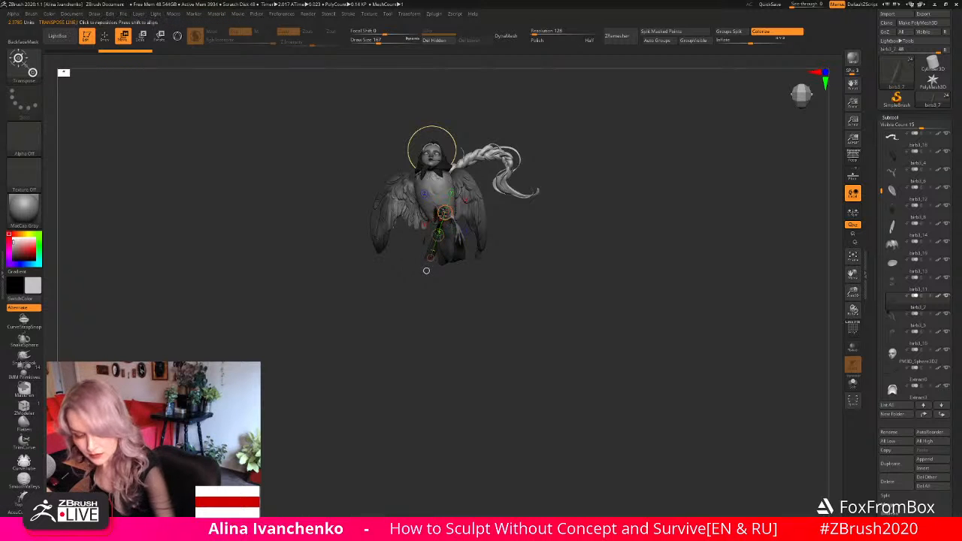
- Try to rotate and shift the narrow feather piece beside the tail with Transpose, undo the last change and return to sculpting
key(r)
mouse_move(436, 327)
mouse_down()
mouse_move(474, 318)
mouse_move(437, 326)
mouse_up()
drag(435, 215, 435, 240)
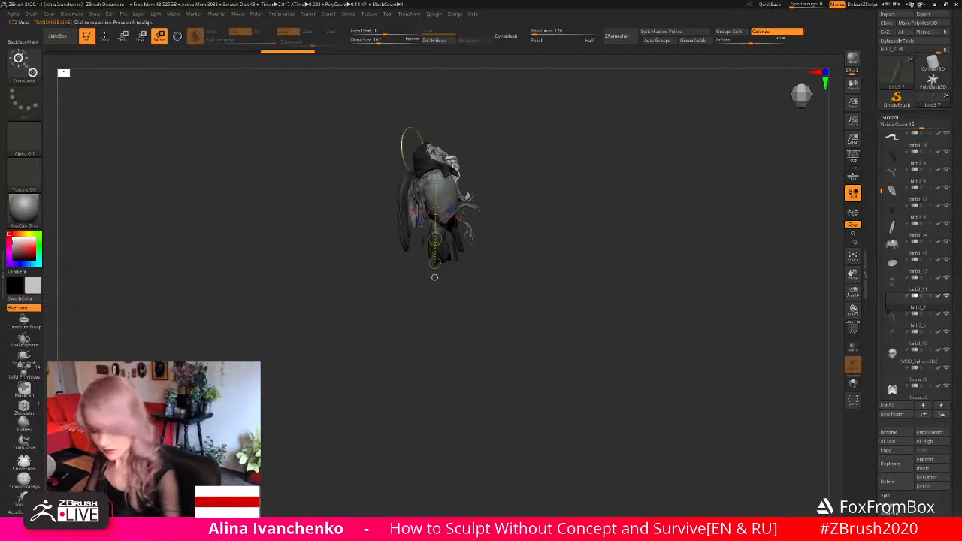
key(w)
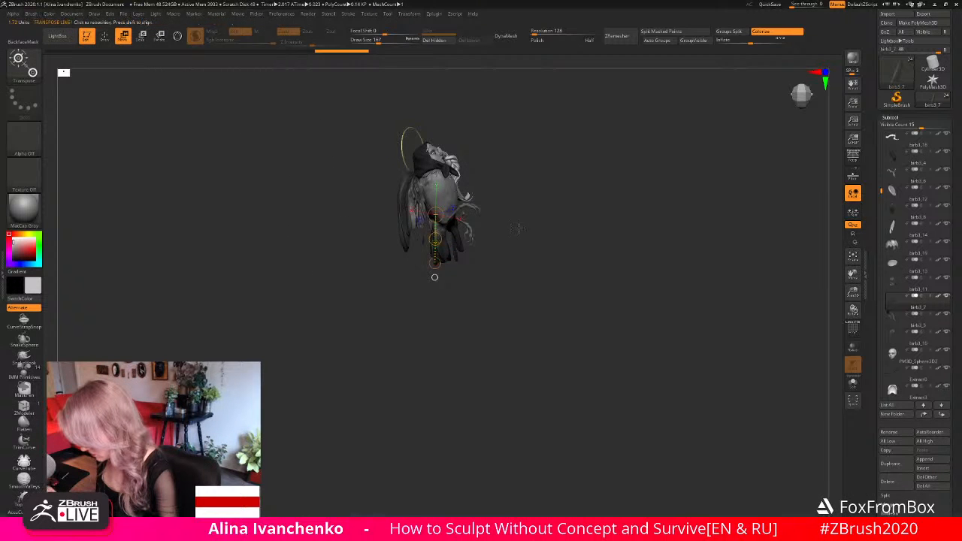
drag(518, 230, 558, 232)
drag(448, 219, 438, 256)
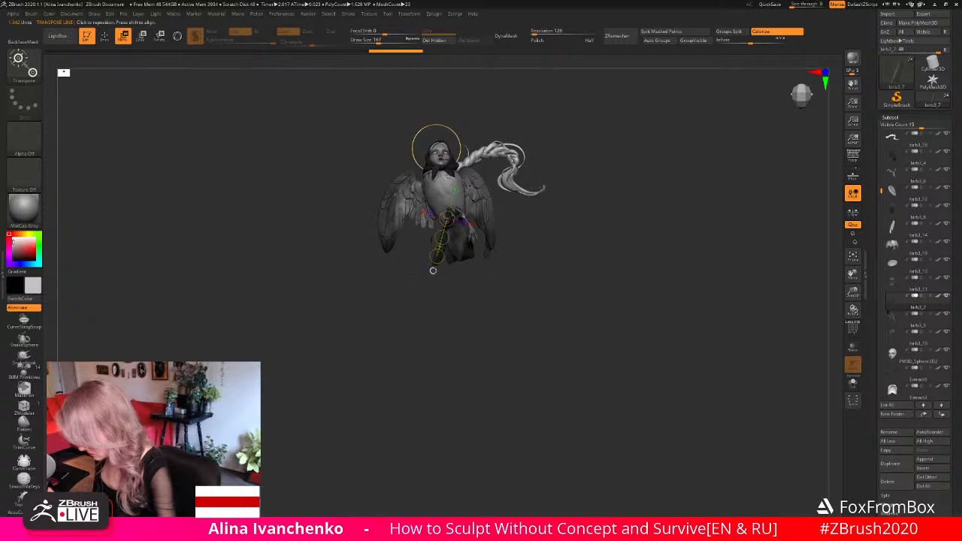
key(ctrl+z)
drag(436, 257, 435, 258)
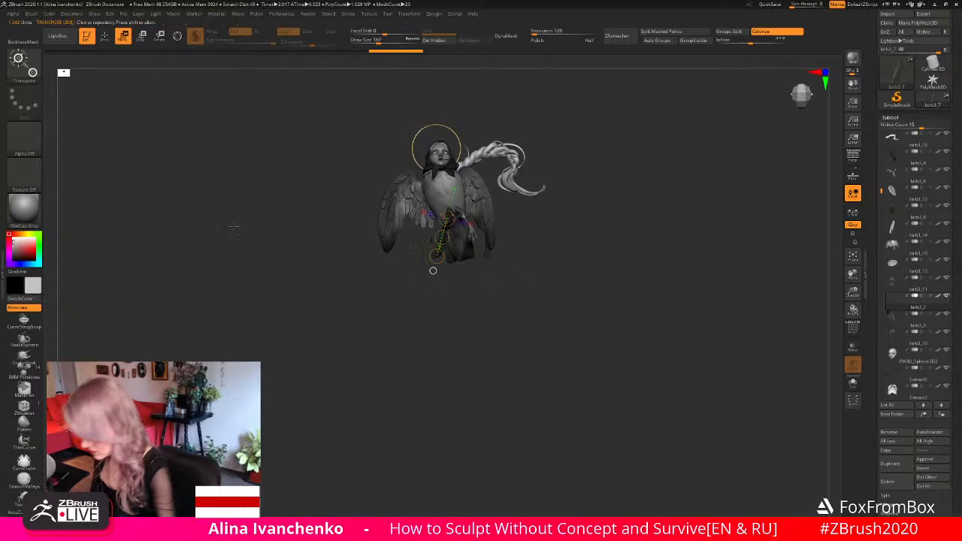
click(105, 37)
- Examine the whole figure's silhouette and the tail's proportions from the front at different distances
drag(434, 348, 438, 378)
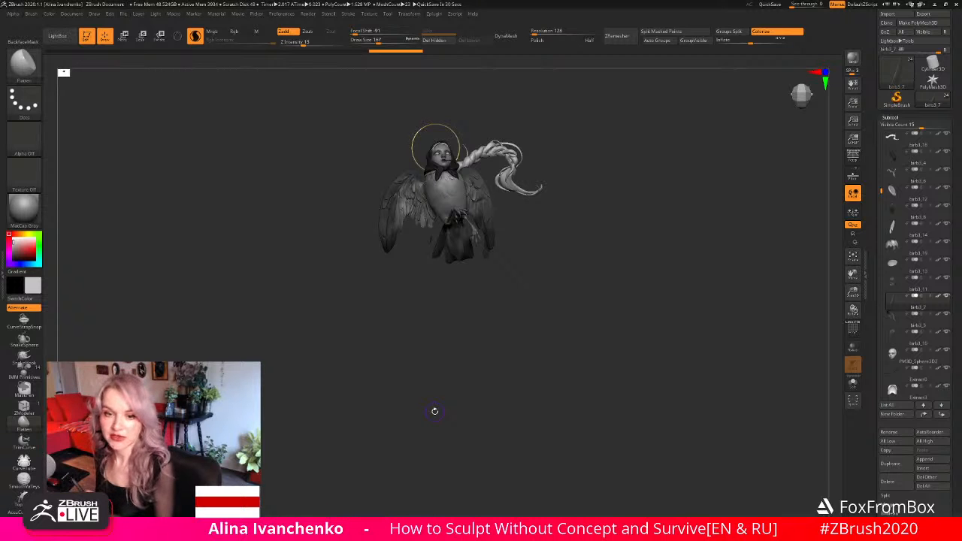
drag(531, 288, 551, 358)
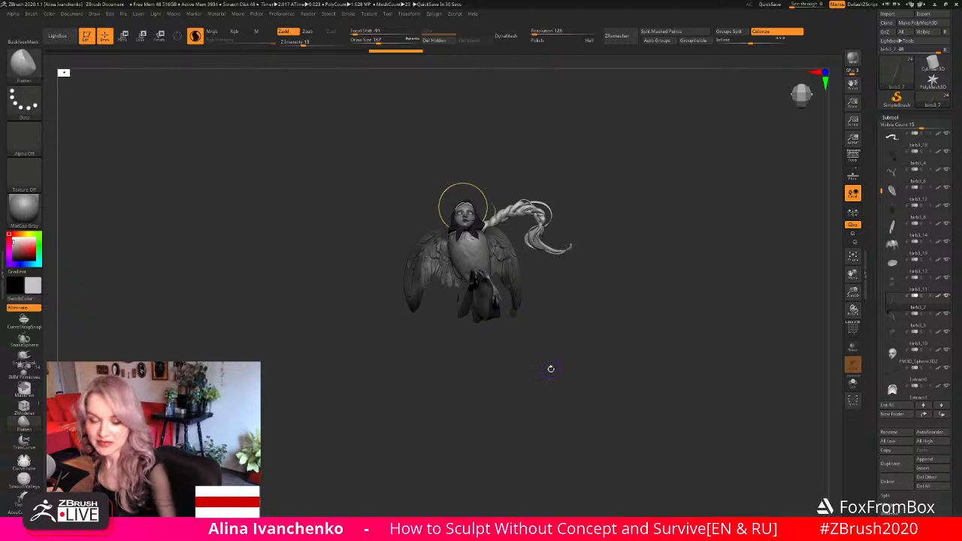
mouse_move(549, 370)
mouse_down()
mouse_move(550, 344)
mouse_move(668, 379)
mouse_move(648, 380)
mouse_move(645, 364)
mouse_move(636, 380)
mouse_move(635, 359)
mouse_up()
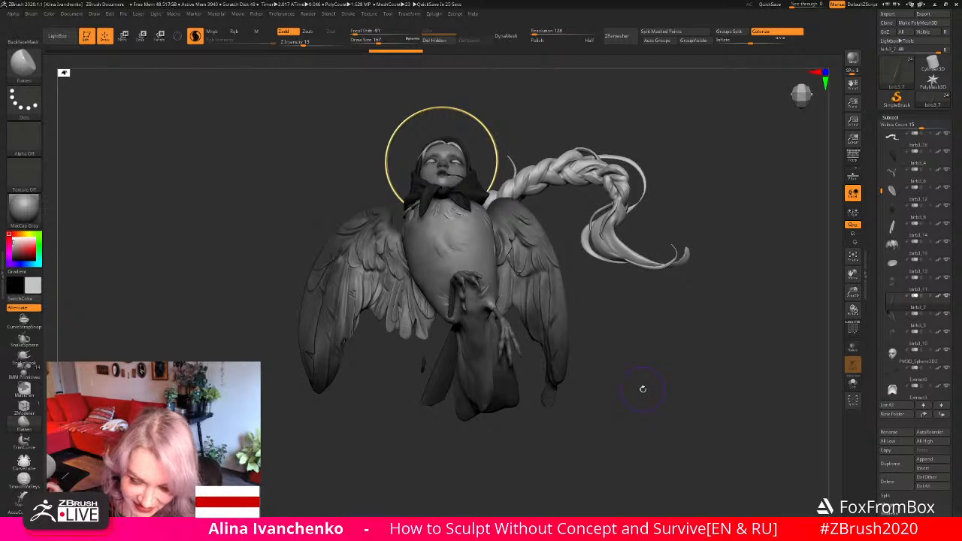
mouse_move(626, 389)
mouse_down()
mouse_move(626, 376)
mouse_move(620, 390)
mouse_up()
drag(854, 308, 829, 316)
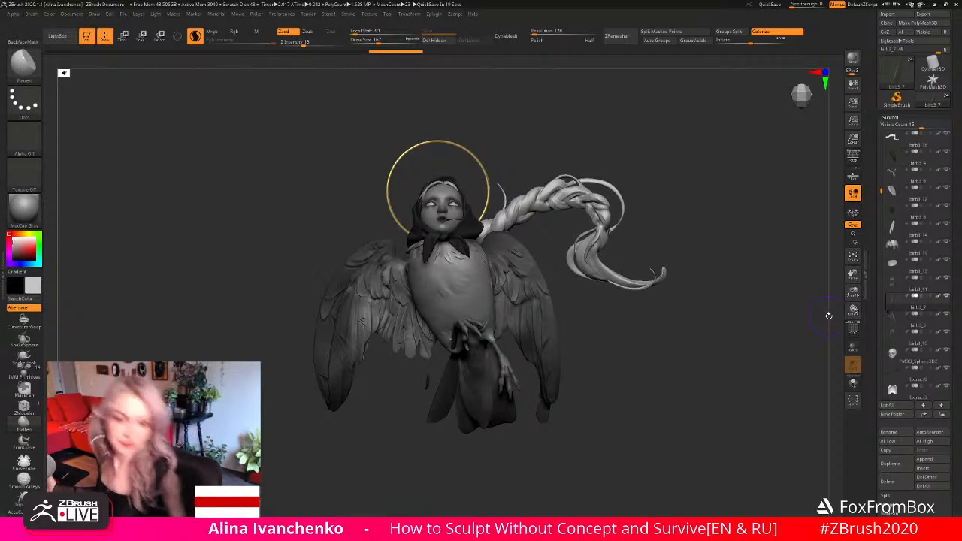
mouse_move(632, 371)
mouse_down()
mouse_move(619, 414)
mouse_move(615, 393)
mouse_move(617, 429)
mouse_up()
- Select the hair piece under the headscarf and check how its front parting frames the forehead
alt+click(436, 248)
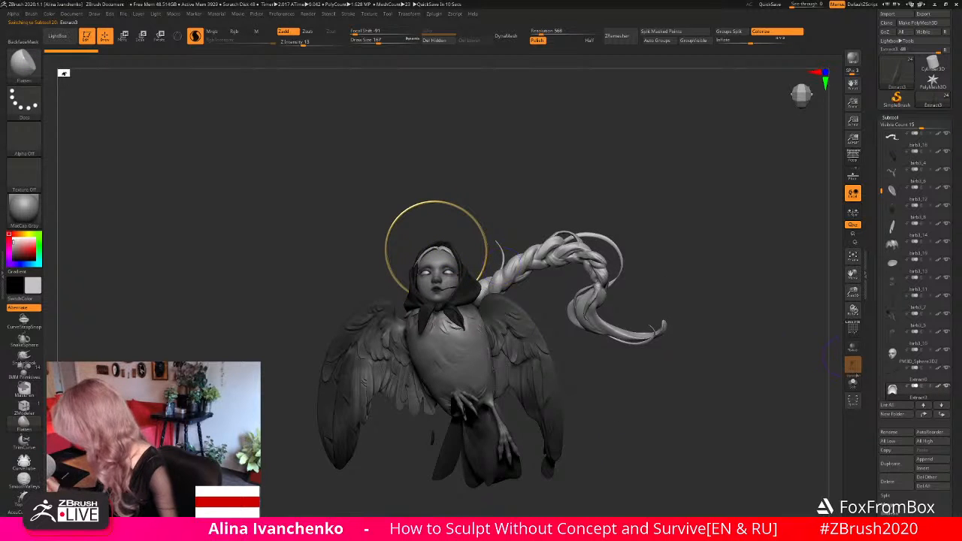
click(852, 382)
drag(852, 293, 849, 329)
click(852, 383)
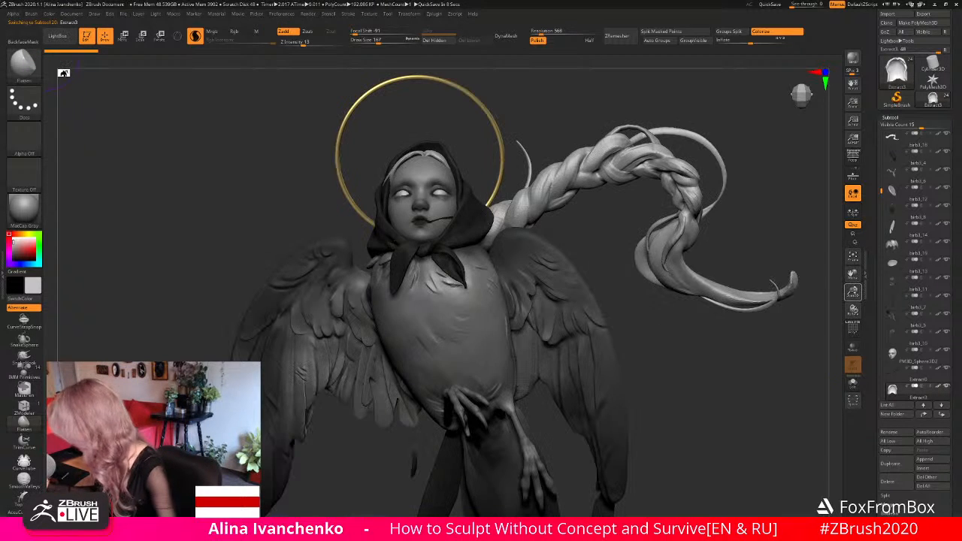
alt+drag(540, 139, 534, 277)
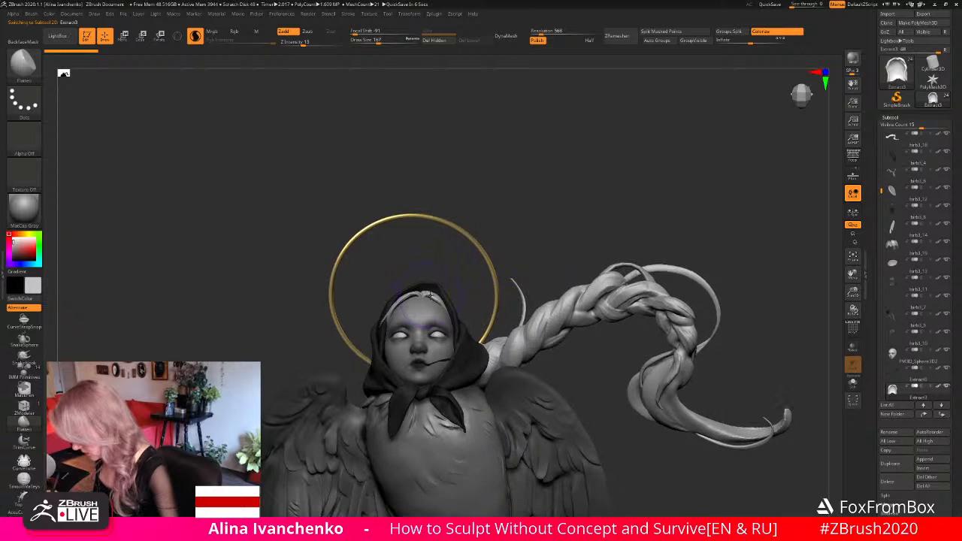
drag(853, 292, 848, 347)
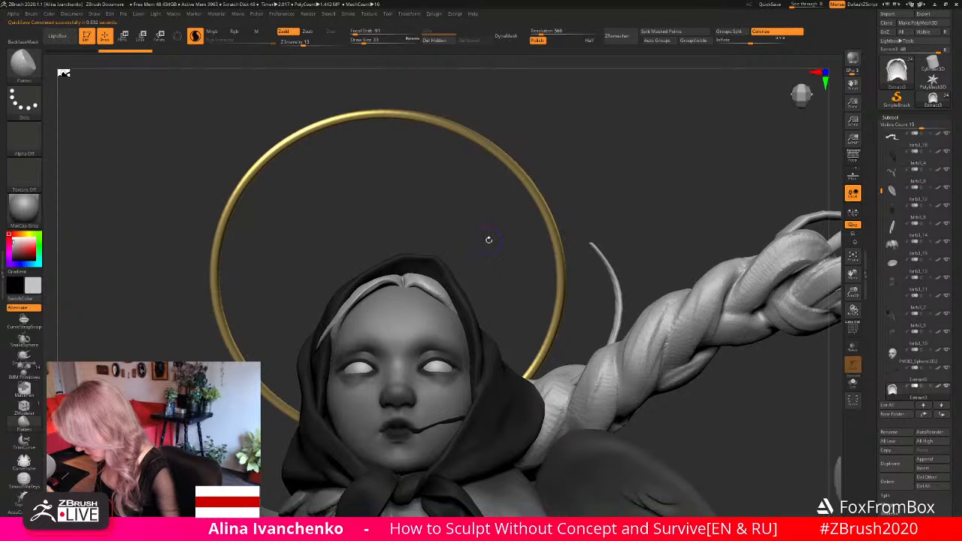
drag(474, 248, 497, 284)
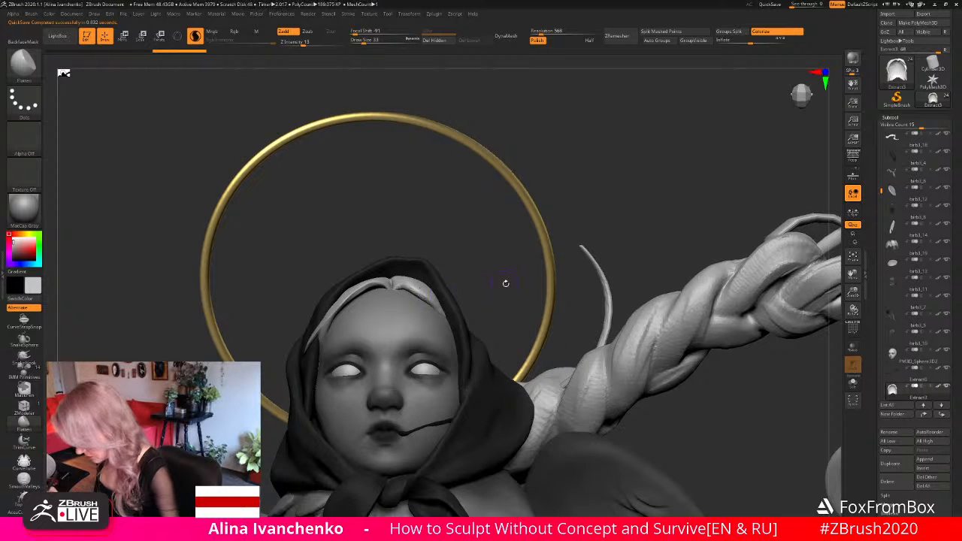
key(ctrl)
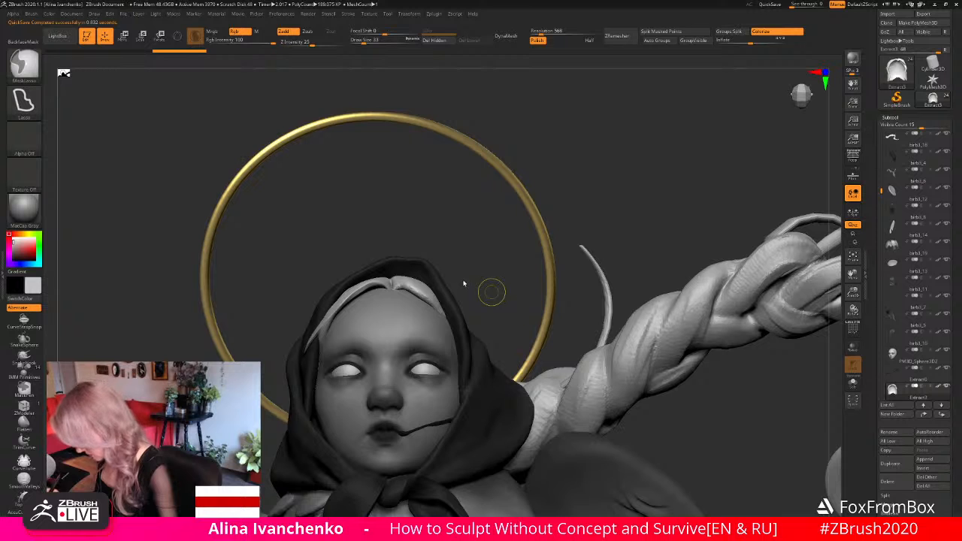
- Isolate the hair piece and examine its parting and front edges from above and below
mouse_move(471, 273)
mouse_down()
mouse_move(446, 256)
mouse_move(389, 284)
mouse_up()
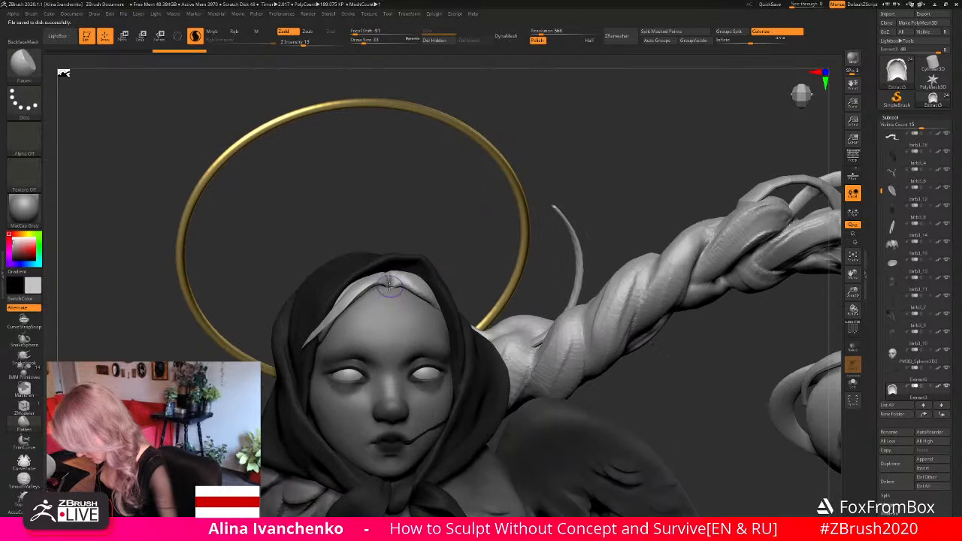
mouse_move(429, 248)
mouse_down()
mouse_move(430, 225)
mouse_move(451, 273)
mouse_up()
key(b)
key(m)
key(v)
click(852, 382)
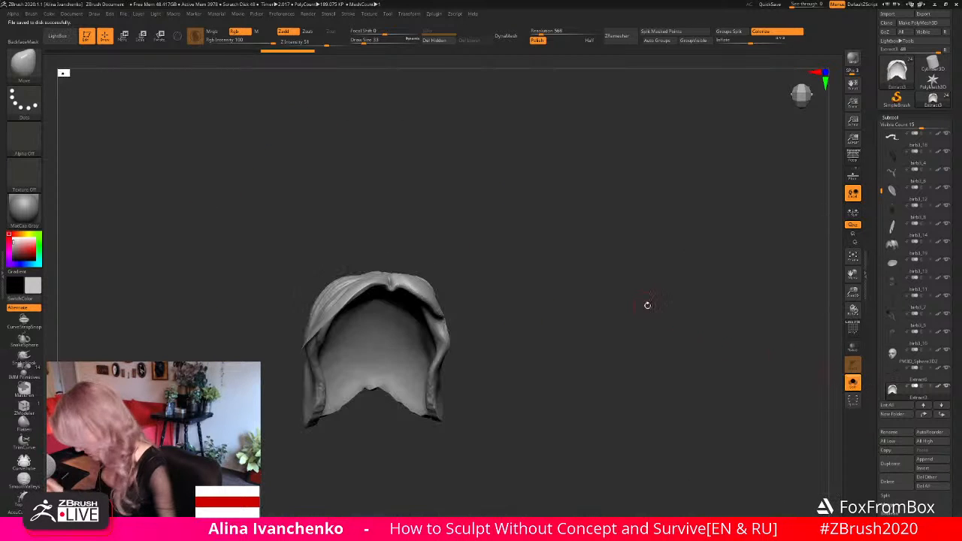
drag(645, 303, 402, 263)
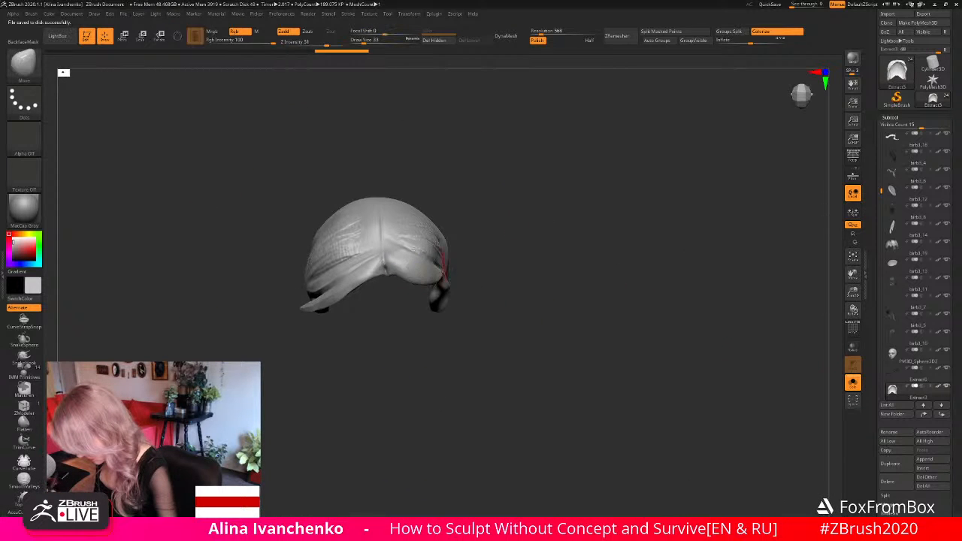
mouse_move(460, 272)
mouse_down()
mouse_move(488, 202)
mouse_move(486, 227)
mouse_move(500, 248)
mouse_move(479, 194)
mouse_move(509, 308)
mouse_move(396, 271)
mouse_move(406, 292)
mouse_move(482, 246)
mouse_move(490, 270)
mouse_move(479, 192)
mouse_up()
- Flatten the hair piece's front rim at the parting and along the side edge with a small Flatten brush, and show the whole model again
click(24, 424)
drag(363, 42, 358, 42)
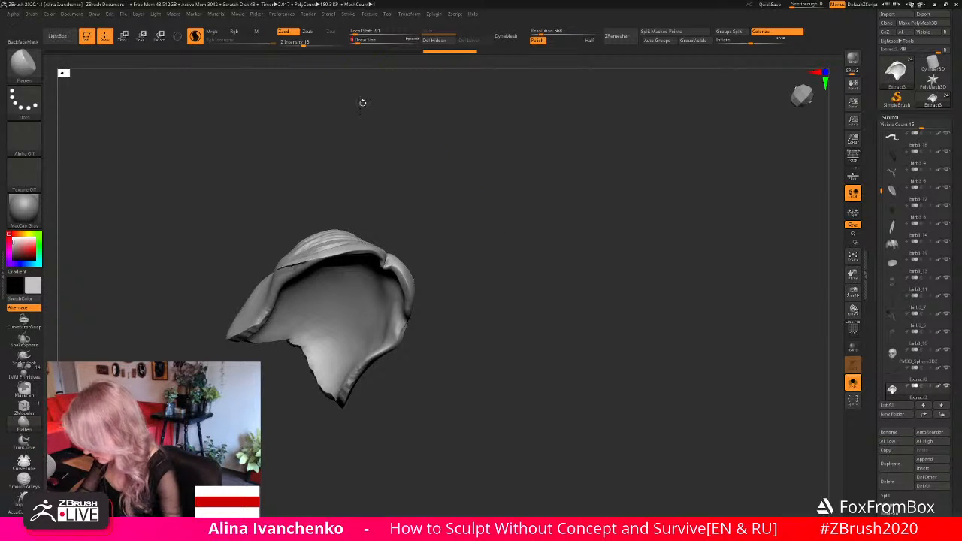
drag(387, 259, 388, 270)
drag(439, 265, 443, 227)
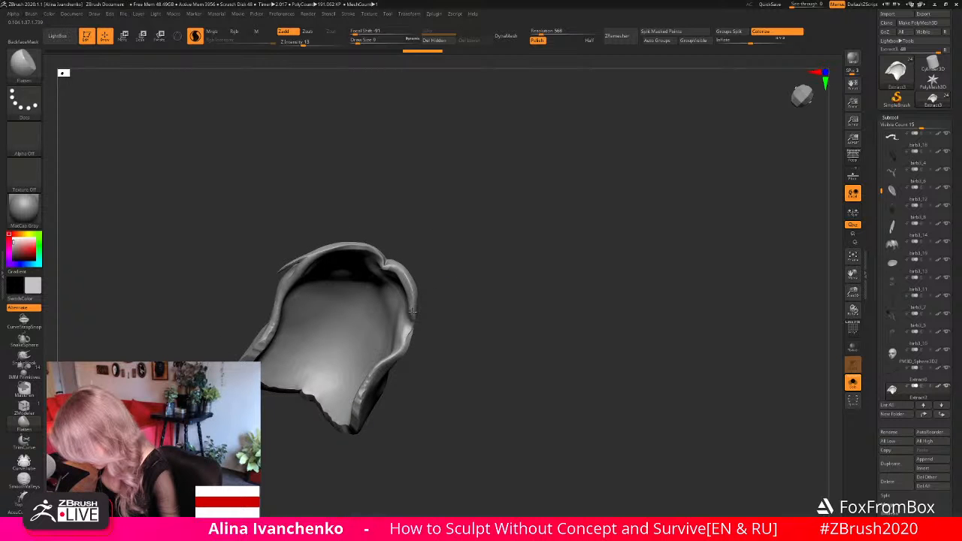
drag(412, 311, 492, 295)
click(853, 383)
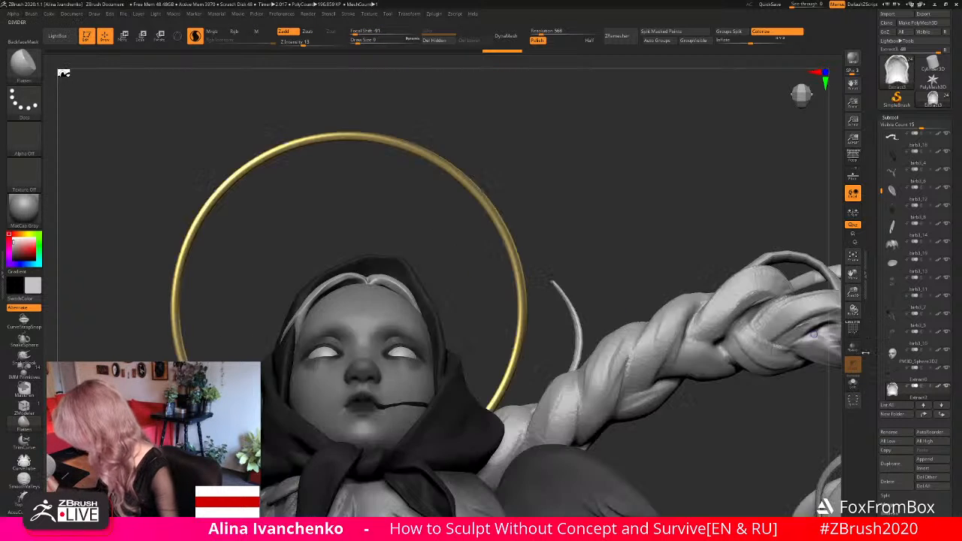
- Check the hairline against the whole figure's silhouette from different distances and angles
drag(853, 293, 816, 220)
drag(593, 273, 616, 276)
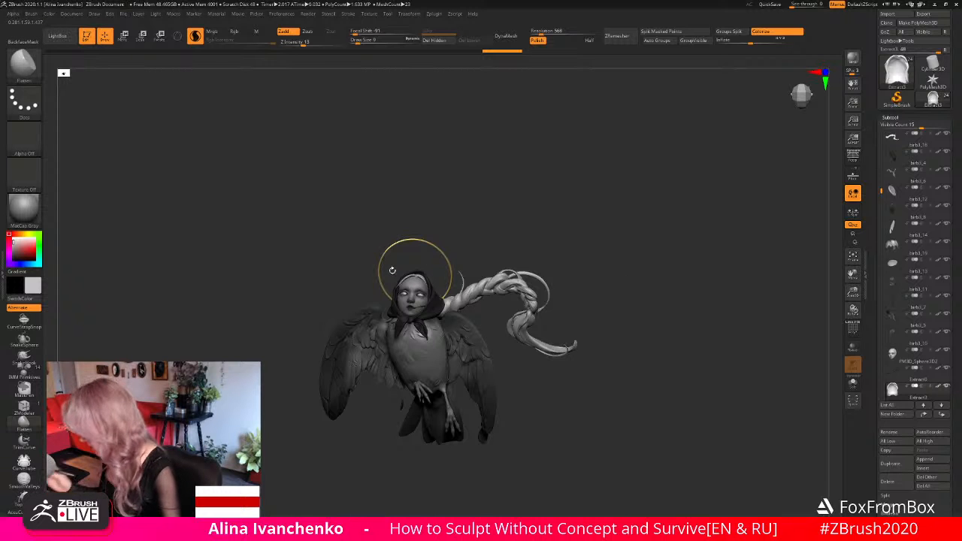
alt+drag(393, 271, 394, 227)
drag(852, 293, 824, 330)
alt+drag(755, 258, 712, 272)
drag(435, 221, 522, 213)
- Choose the Move brush with a draw size of 182 and select the loose hair strand between the halo and the braid
key(b)
key(m)
key(v)
drag(509, 159, 502, 94)
click(367, 40)
drag(366, 41, 380, 41)
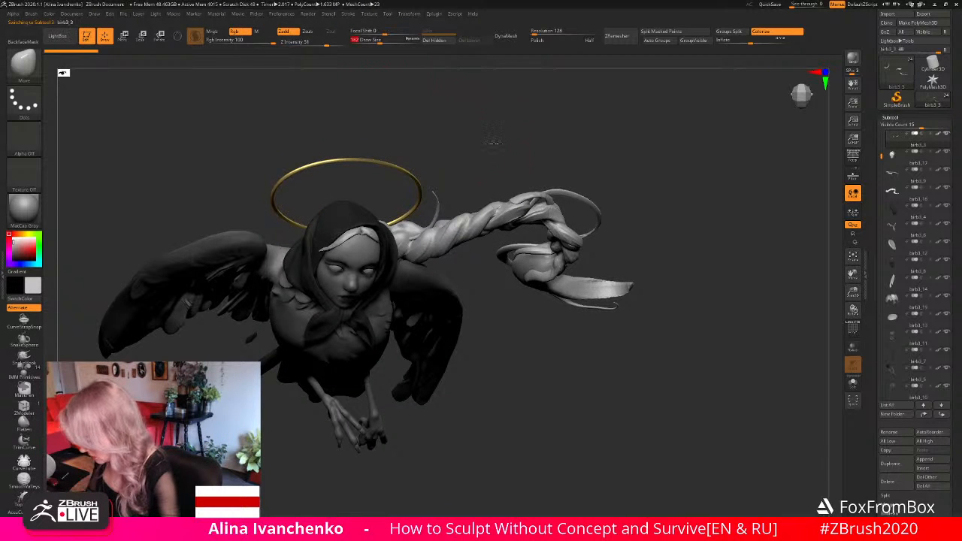
drag(492, 142, 457, 188)
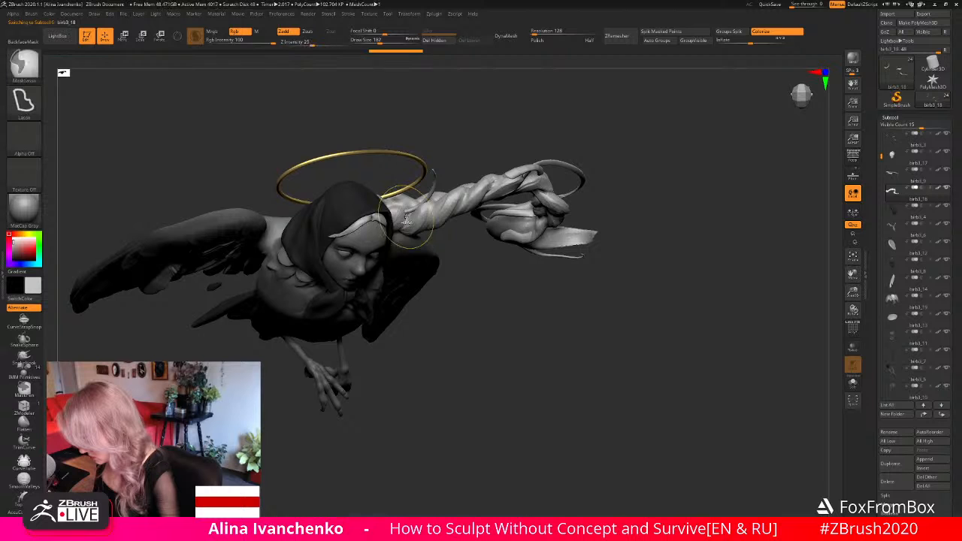
alt+click(425, 194)
- Reshape the lower end of the loose strand beside the headscarf with the Move brush
drag(424, 159, 407, 213)
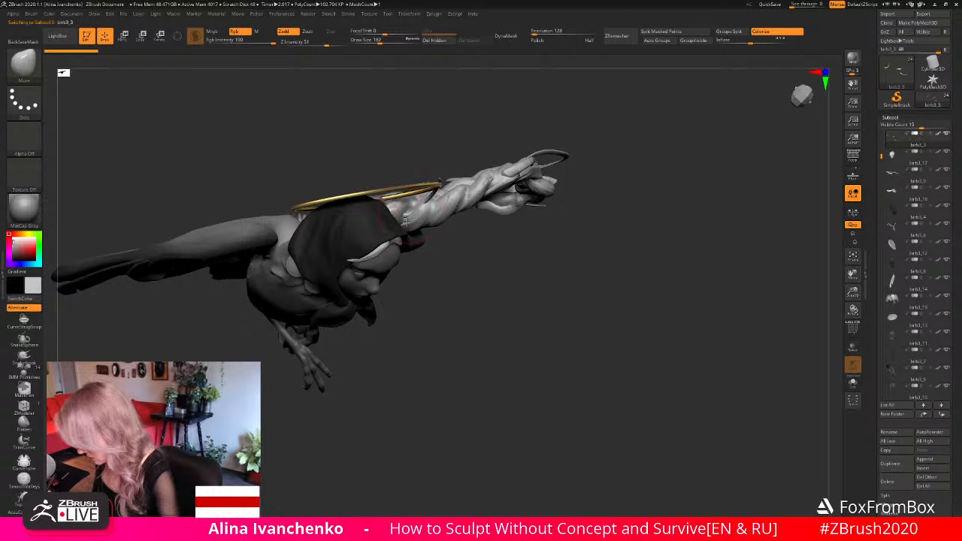
mouse_move(457, 268)
mouse_down()
mouse_move(416, 218)
mouse_move(381, 212)
mouse_move(398, 213)
mouse_move(350, 227)
mouse_move(393, 207)
mouse_up()
click(854, 383)
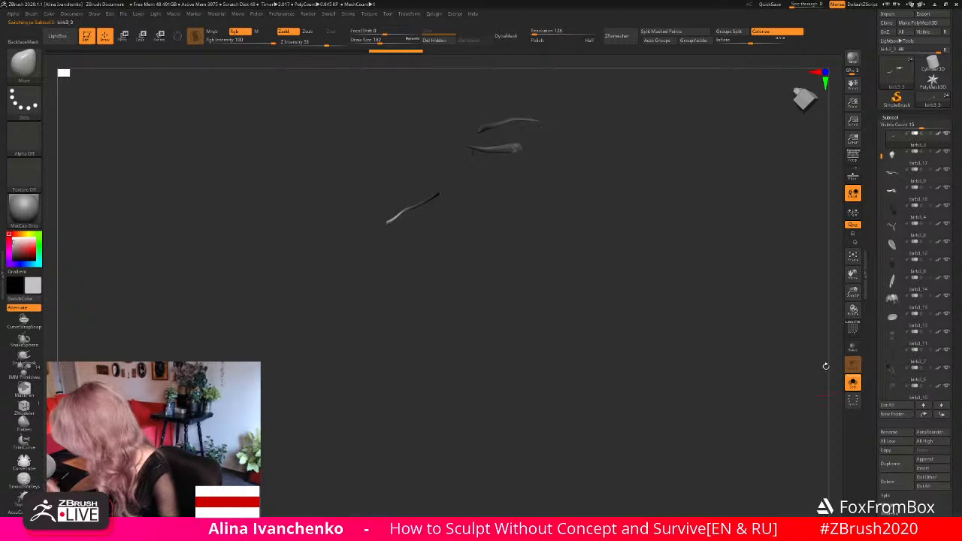
click(853, 383)
drag(591, 352, 406, 226)
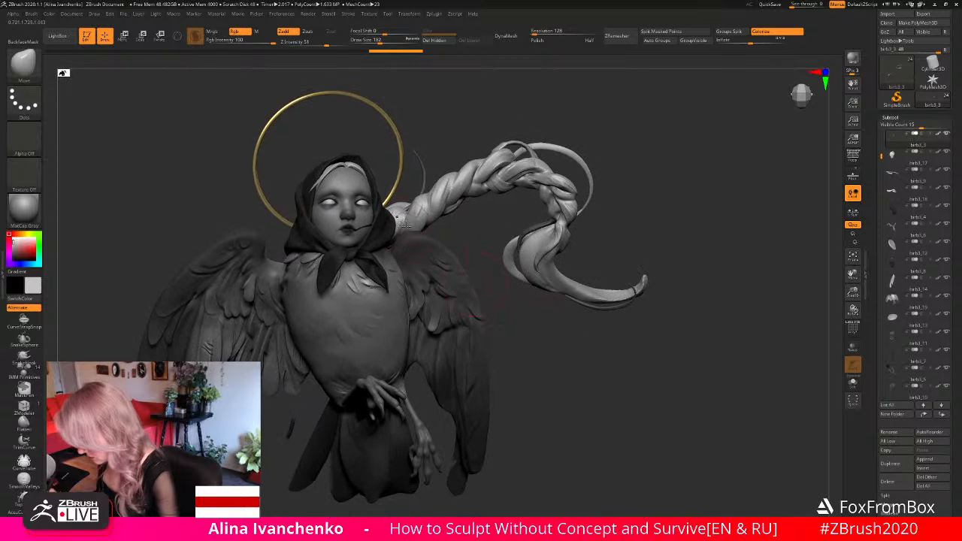
drag(511, 323, 527, 375)
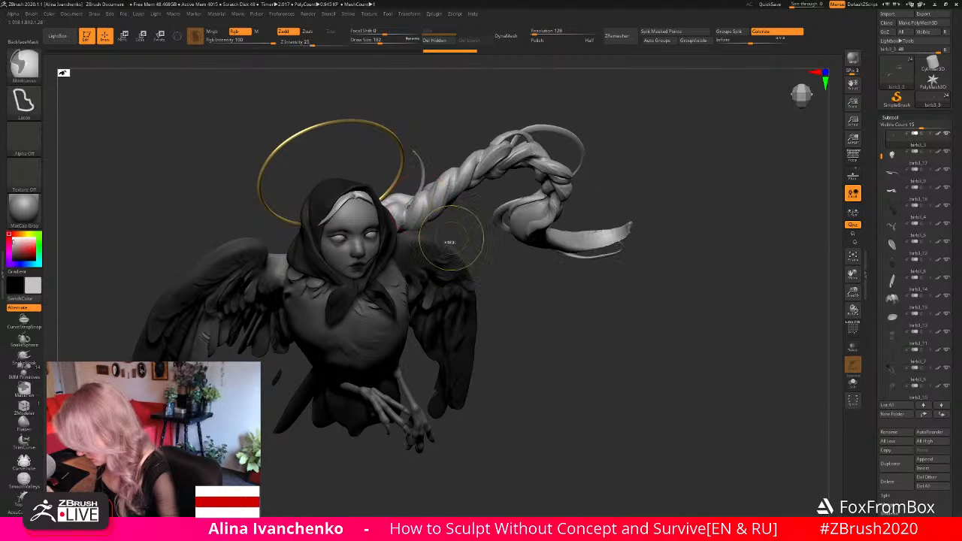
mouse_move(516, 282)
mouse_down()
mouse_move(528, 327)
mouse_move(517, 315)
mouse_up()
mouse_move(579, 303)
mouse_down()
mouse_move(518, 308)
mouse_move(498, 293)
mouse_move(552, 293)
mouse_move(545, 286)
mouse_up()
- Isolate the loose strands, hide the hooked lower end of the one beside the halo, delete the hidden geometry and show everything again
key(shift)
click(853, 384)
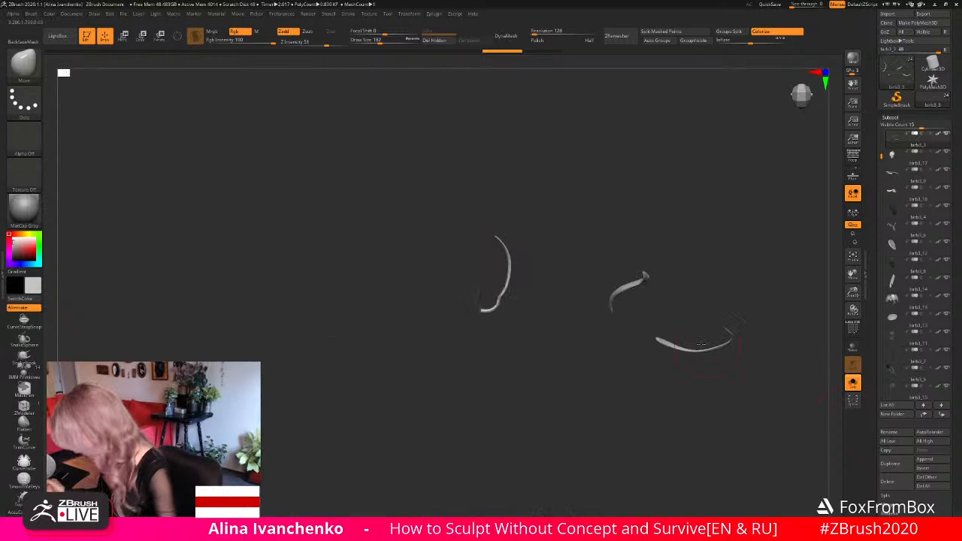
mouse_move(502, 314)
ctrl+alt+shift+mouse_down()
mouse_move(451, 302)
mouse_move(496, 299)
ctrl+alt+shift+mouse_up()
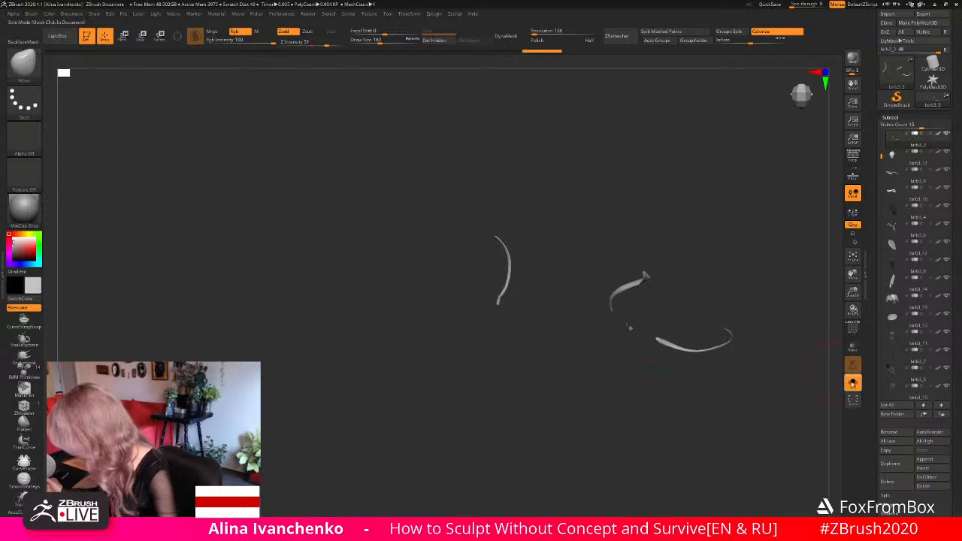
click(438, 41)
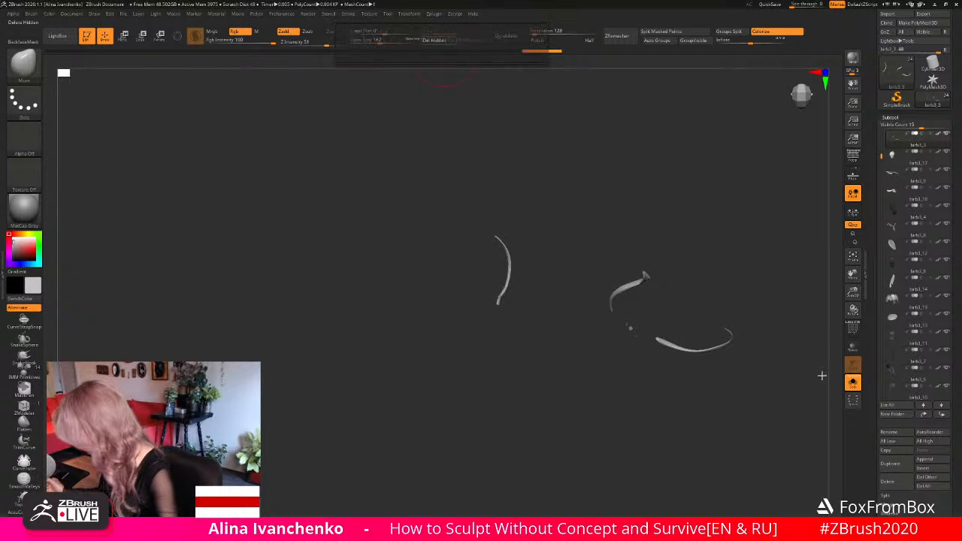
click(853, 384)
- Move the trimmed strand's root onto the base of the braid, matching it from the front, back and above
alt+drag(698, 396, 606, 395)
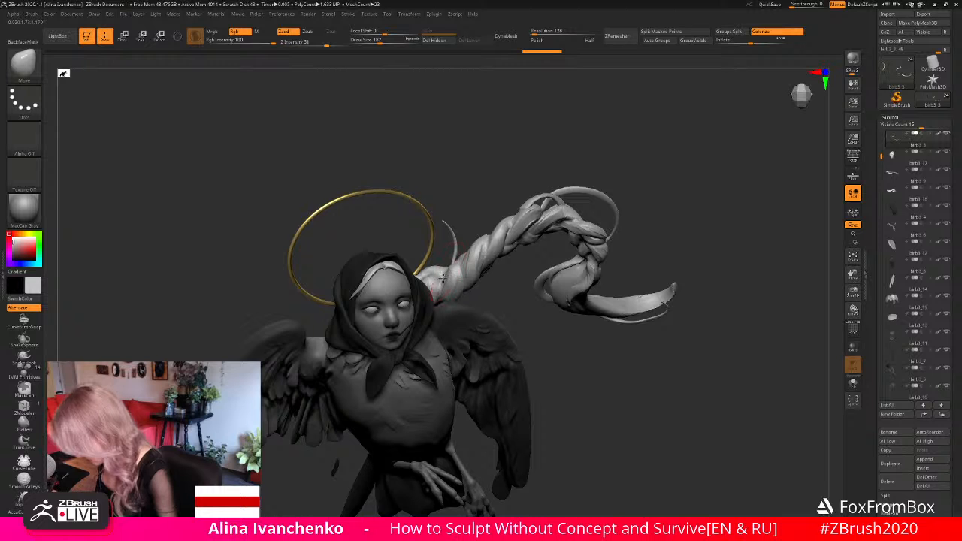
drag(566, 328, 563, 422)
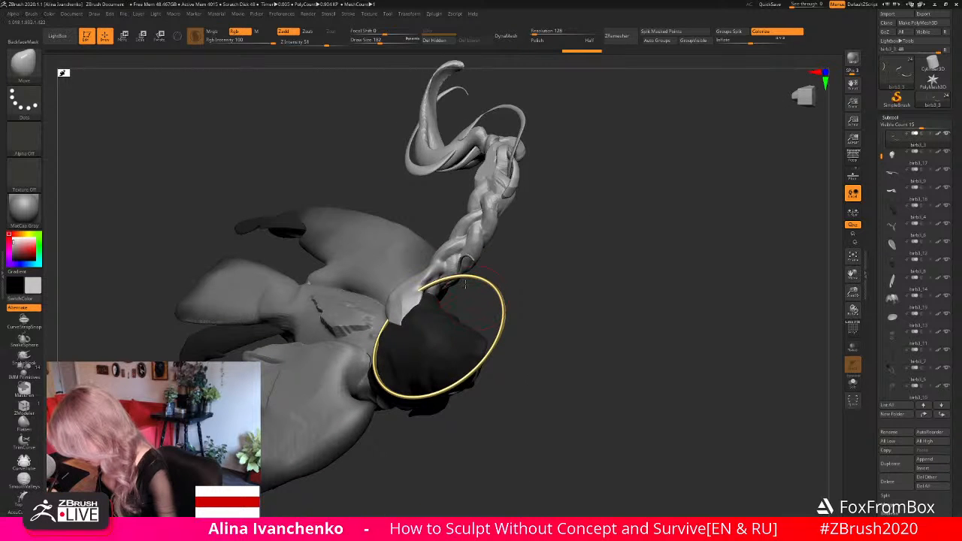
drag(518, 297, 504, 224)
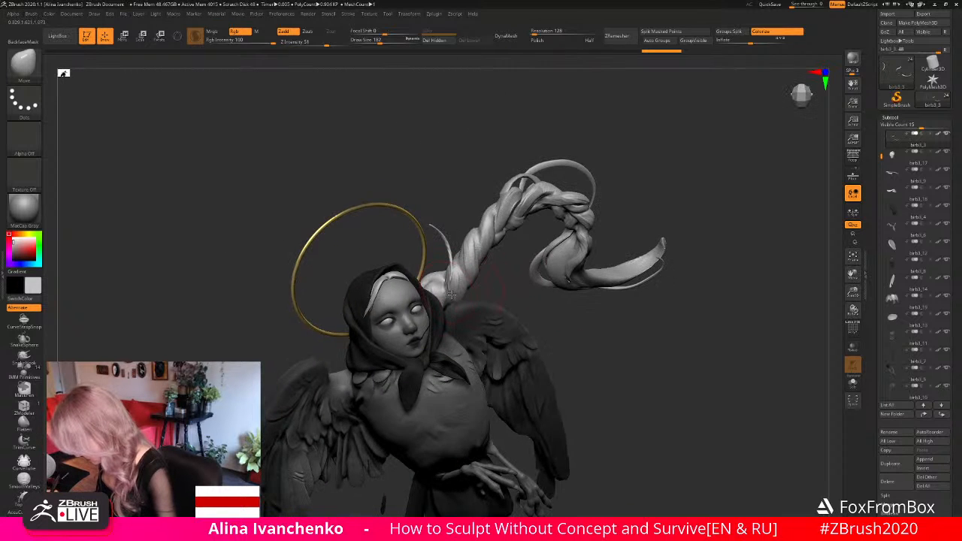
drag(552, 338, 549, 282)
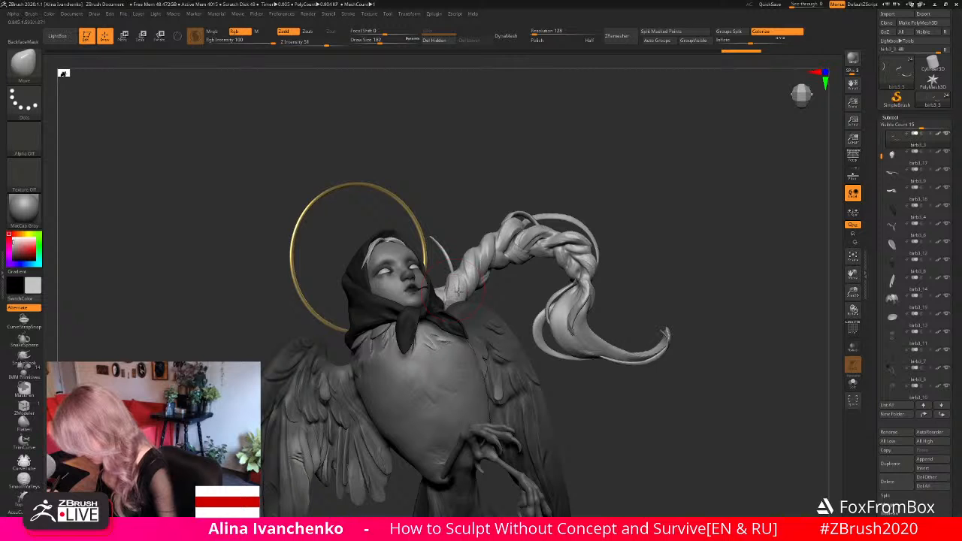
drag(522, 175, 555, 301)
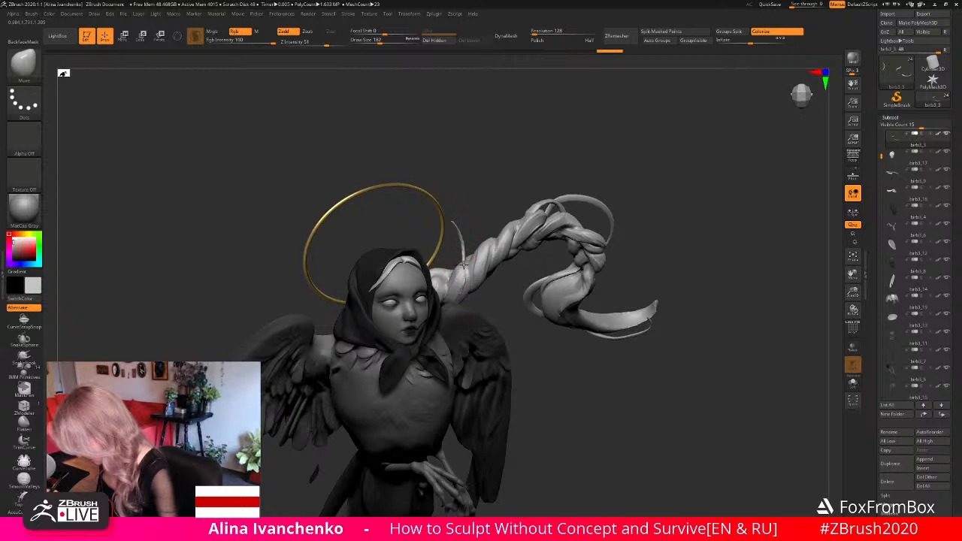
drag(457, 294, 452, 271)
- Set the Move brush's draw size to 120, isolate the loose strands and refine the curve of the one beside the halo
click(373, 40)
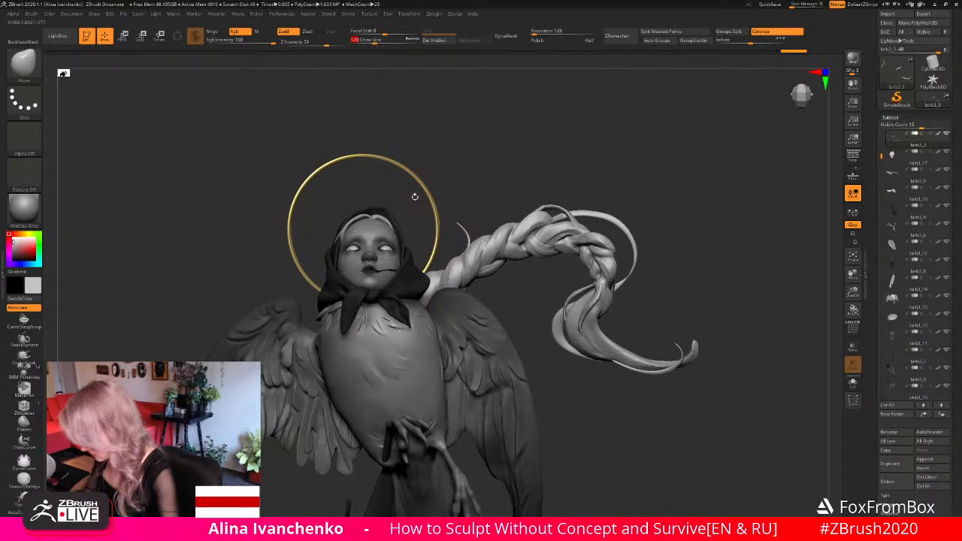
drag(470, 289, 517, 308)
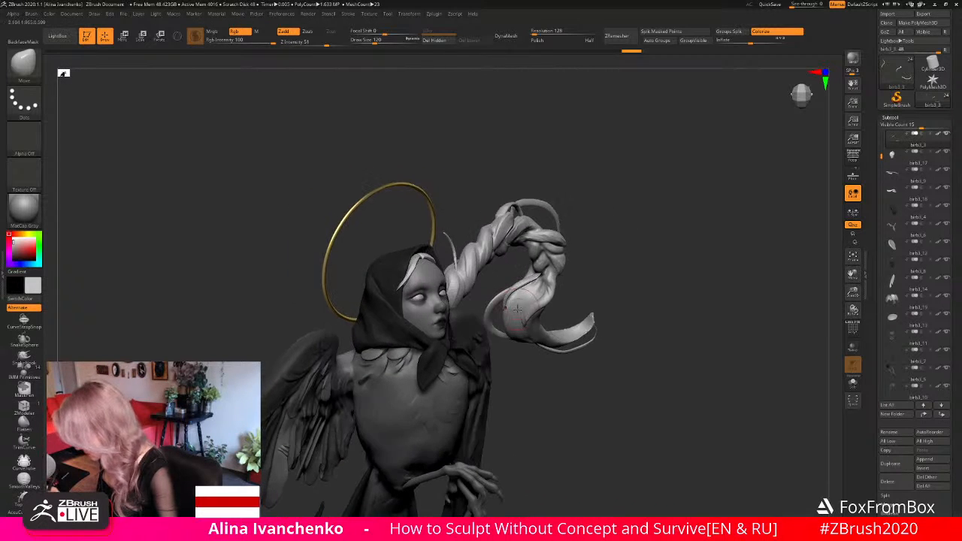
drag(726, 319, 740, 317)
click(852, 383)
alt+drag(718, 218, 674, 304)
drag(511, 276, 492, 260)
mouse_move(400, 188)
ctrl+mouse_down()
mouse_move(391, 220)
mouse_move(454, 278)
ctrl+mouse_up()
ctrl+click(454, 279)
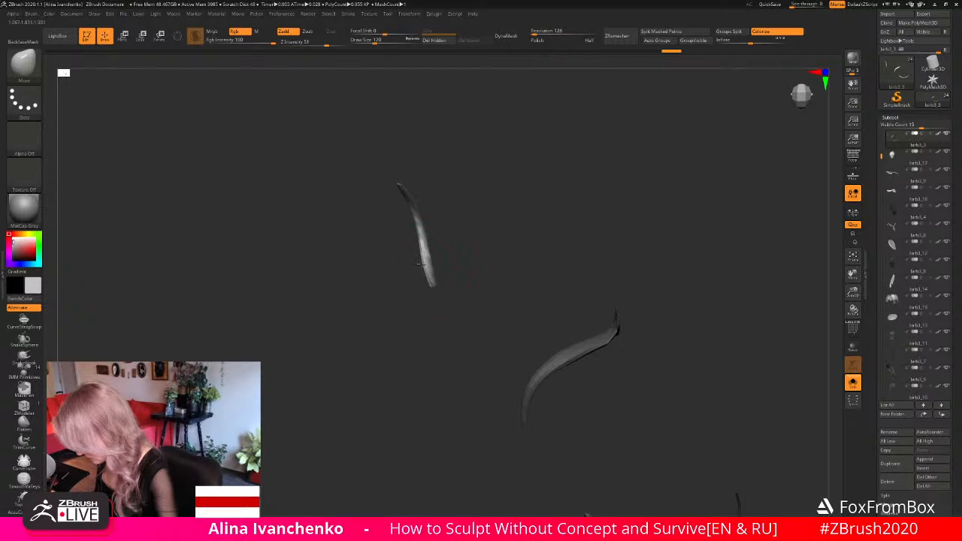
drag(518, 241, 560, 262)
- Check the reshaped strand against the halo, head and braid from several angles and distances
click(853, 383)
alt+drag(632, 361, 631, 224)
mouse_move(572, 251)
alt+mouse_down()
mouse_move(597, 221)
mouse_move(639, 224)
mouse_move(585, 240)
mouse_move(611, 286)
mouse_move(599, 281)
alt+mouse_up()
drag(853, 294, 818, 356)
mouse_move(474, 199)
ctrl+mouse_down()
mouse_move(472, 263)
mouse_move(436, 204)
ctrl+mouse_up()
ctrl+click(619, 149)
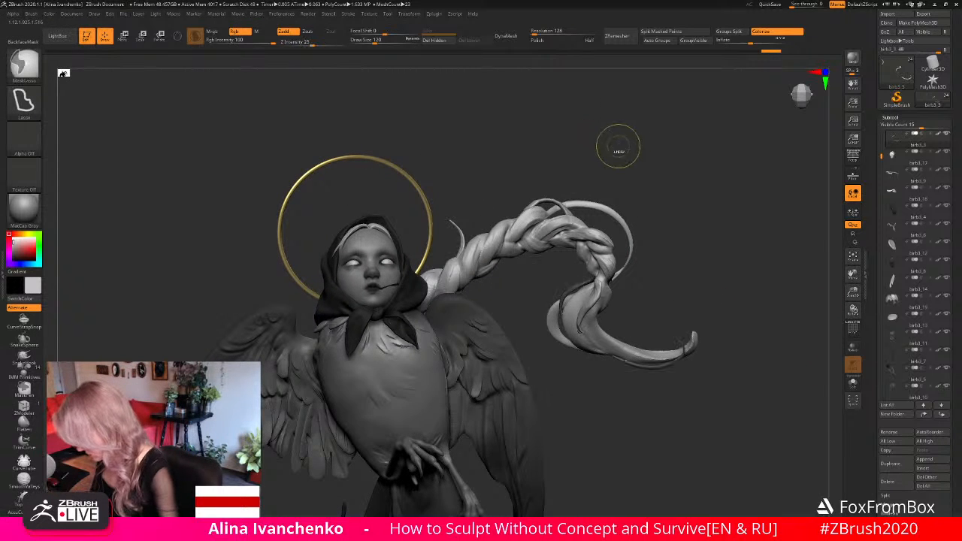
drag(732, 266, 719, 268)
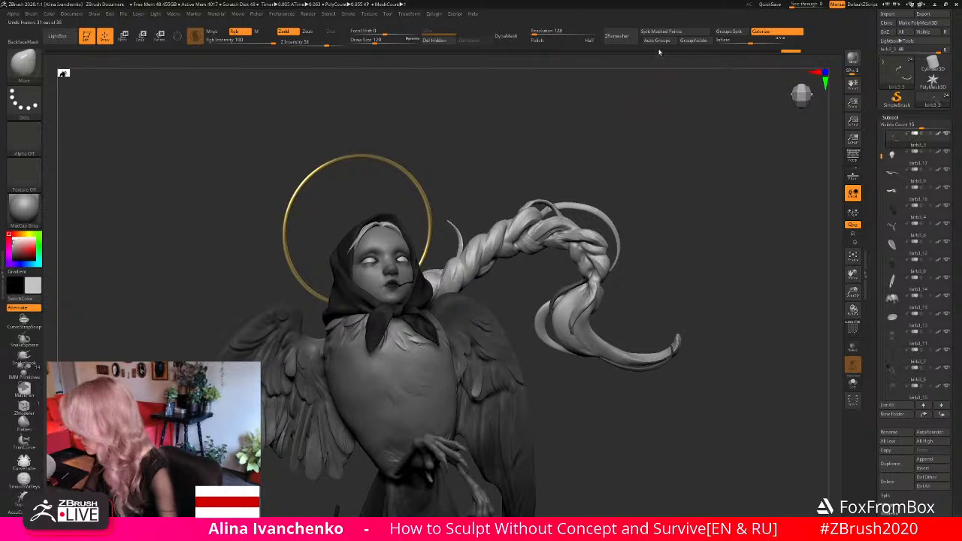
click(853, 382)
click(852, 382)
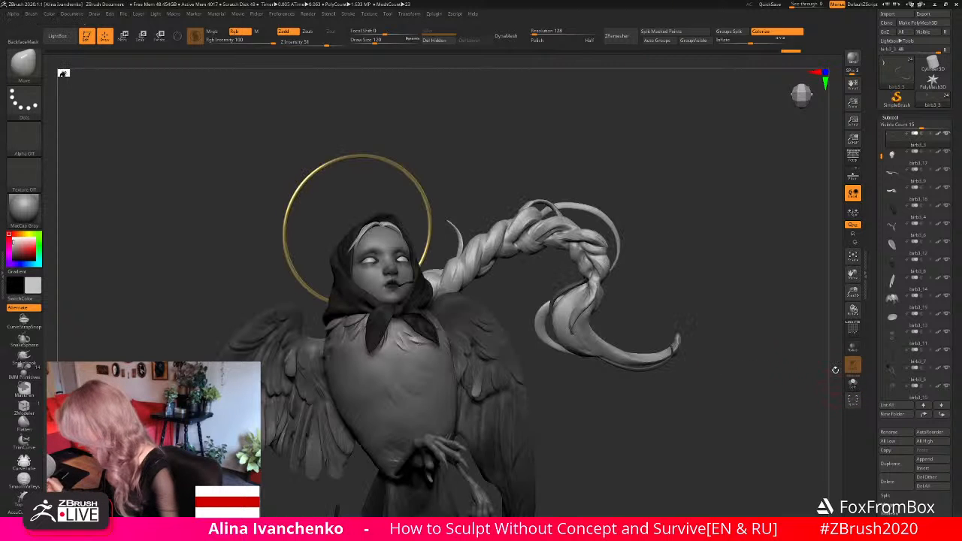
- Select the CurveTube brush and the braid subtool, and draw a short tube strand rising from the braid's root beside the halo
drag(650, 253, 478, 203)
click(25, 460)
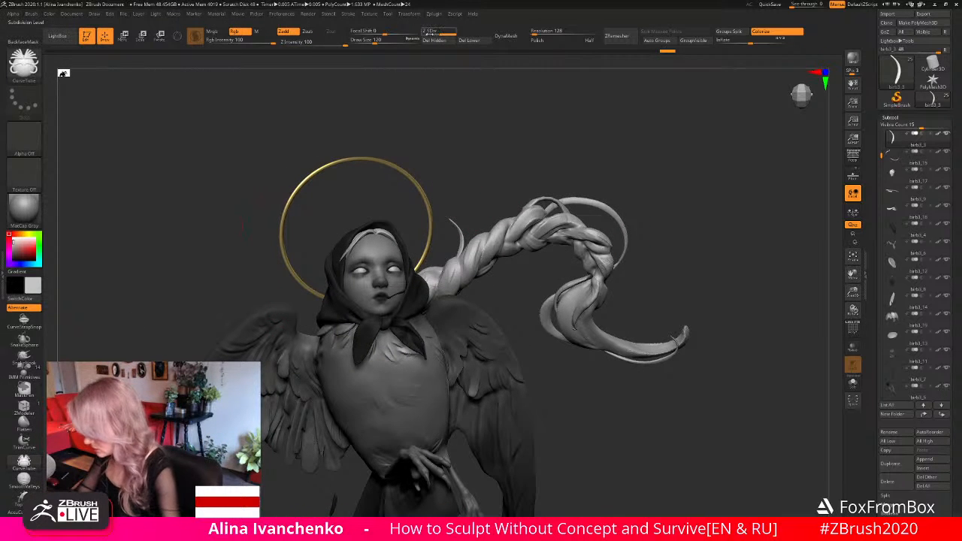
alt+drag(427, 129, 435, 121)
alt+click(479, 243)
drag(451, 225, 399, 207)
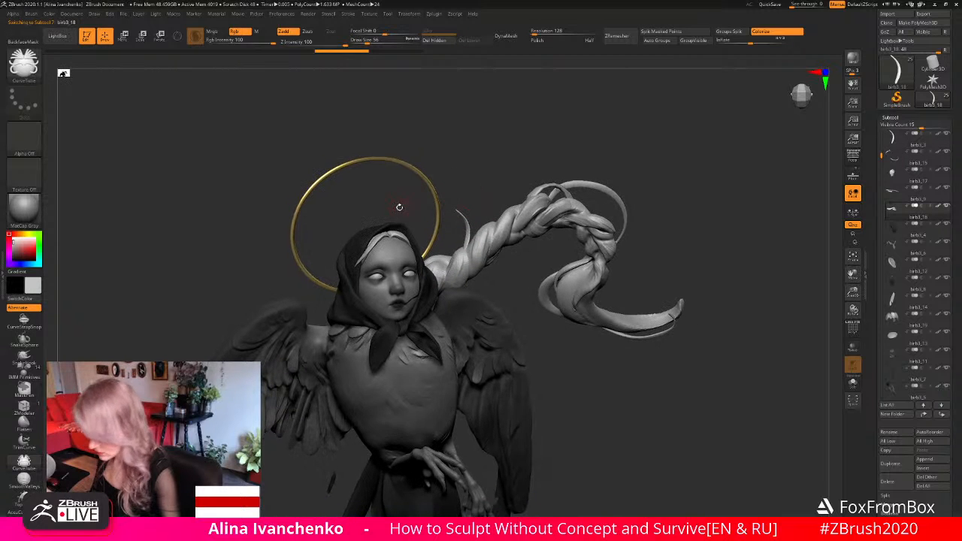
drag(494, 168, 511, 224)
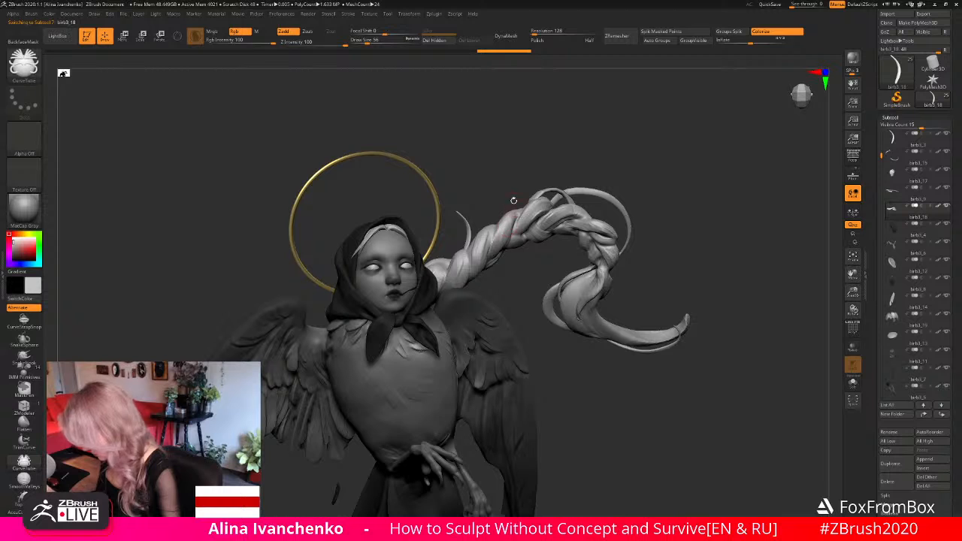
drag(502, 161, 489, 134)
click(250, 31)
click(318, 44)
drag(473, 210, 460, 260)
mouse_move(492, 176)
mouse_down()
mouse_move(483, 130)
mouse_move(466, 135)
mouse_up()
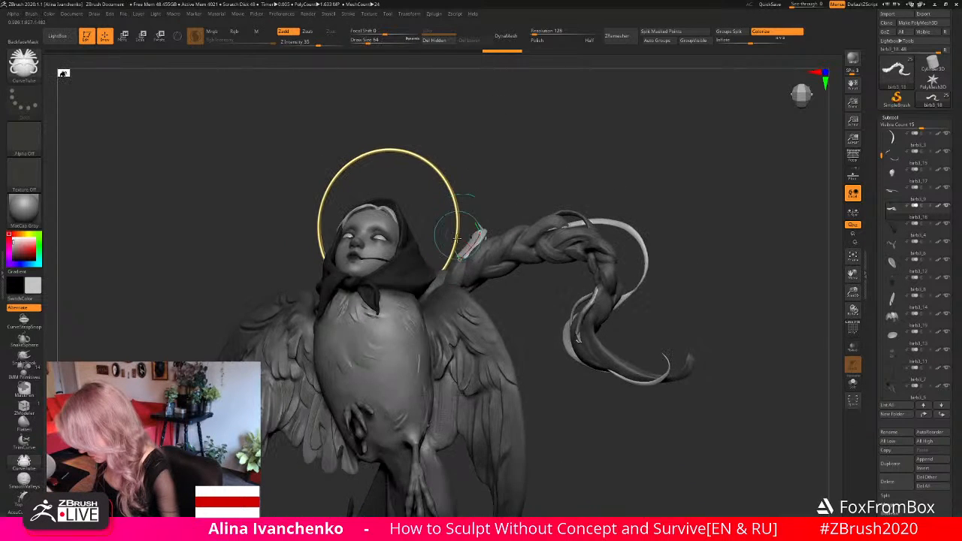
- Reverse the curve's size falloff to taper from a thick root to a thin tip and apply it to the new tube strand
click(348, 15)
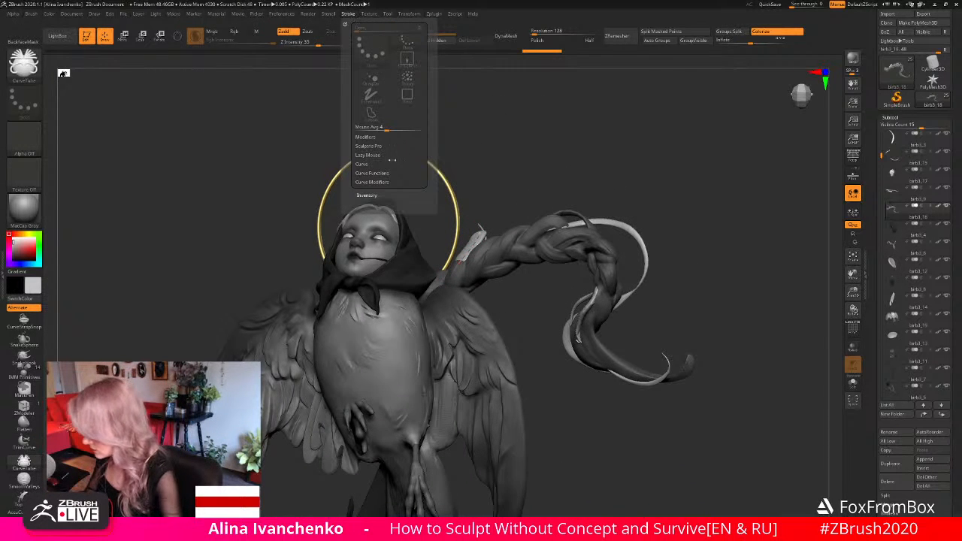
click(372, 182)
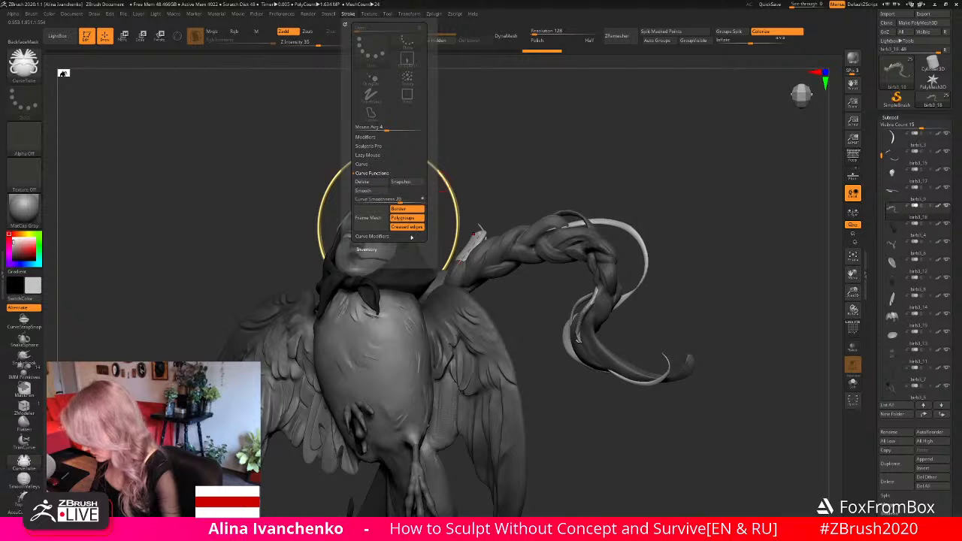
click(376, 182)
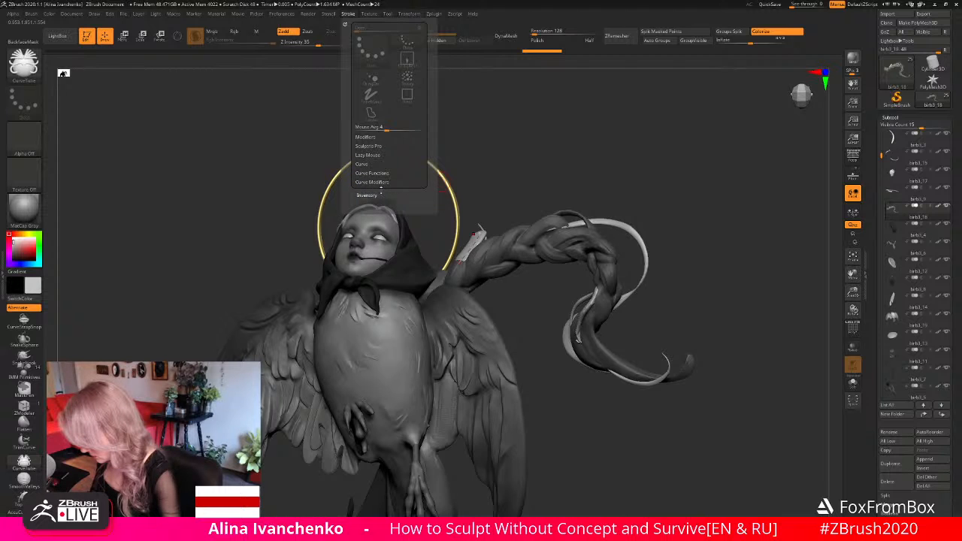
click(388, 182)
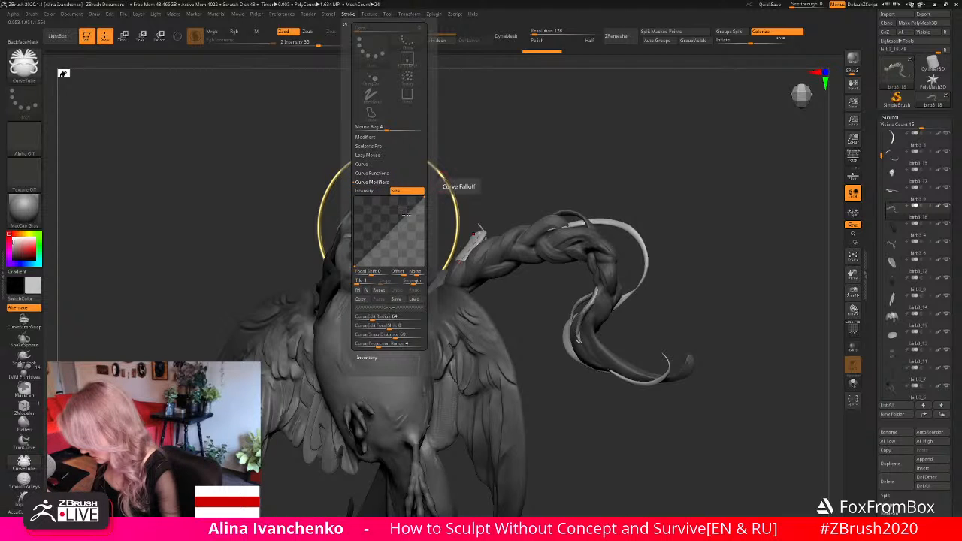
drag(356, 266, 355, 231)
mouse_move(424, 198)
mouse_down()
mouse_move(424, 266)
mouse_move(355, 199)
mouse_up()
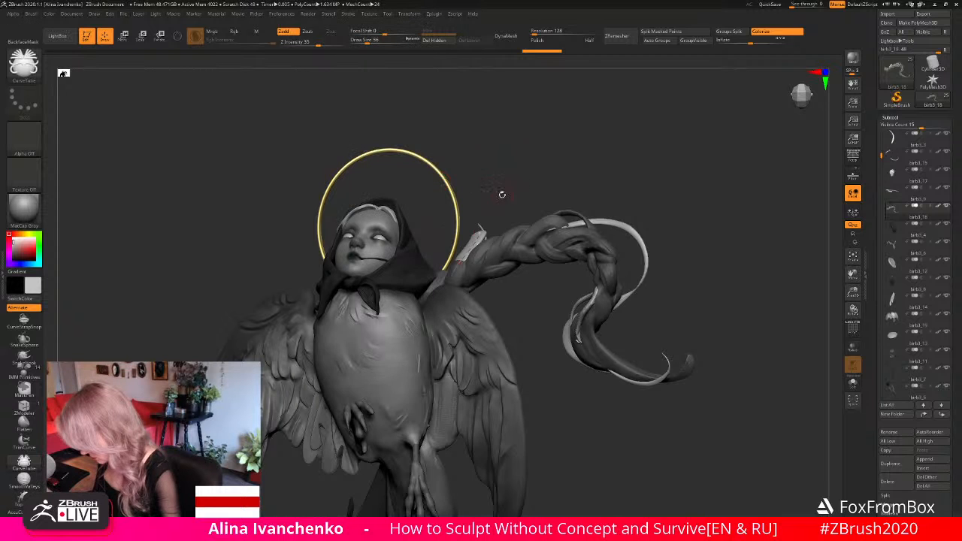
click(478, 233)
drag(490, 135, 460, 163)
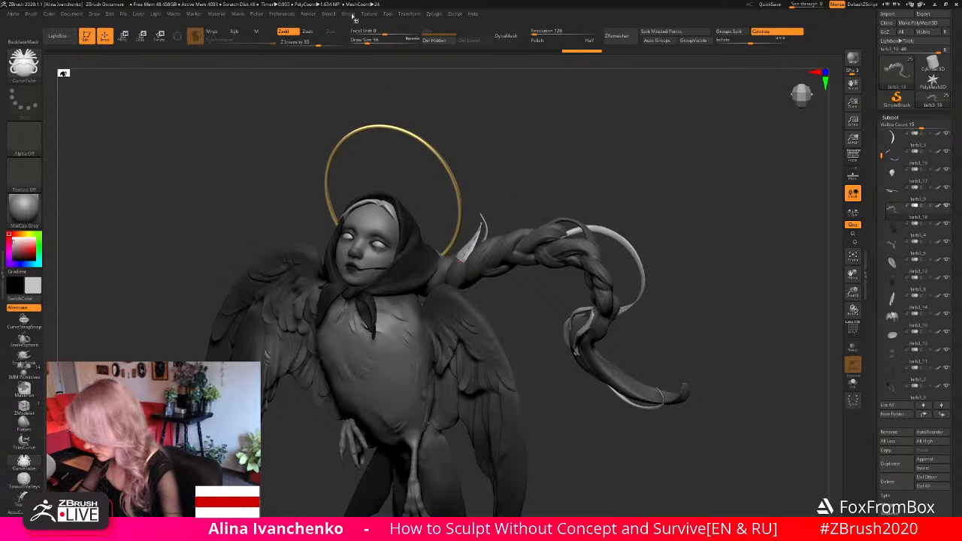
- Reduce the draw size to make the new tapered tube strand slimmer
mouse_move(348, 14)
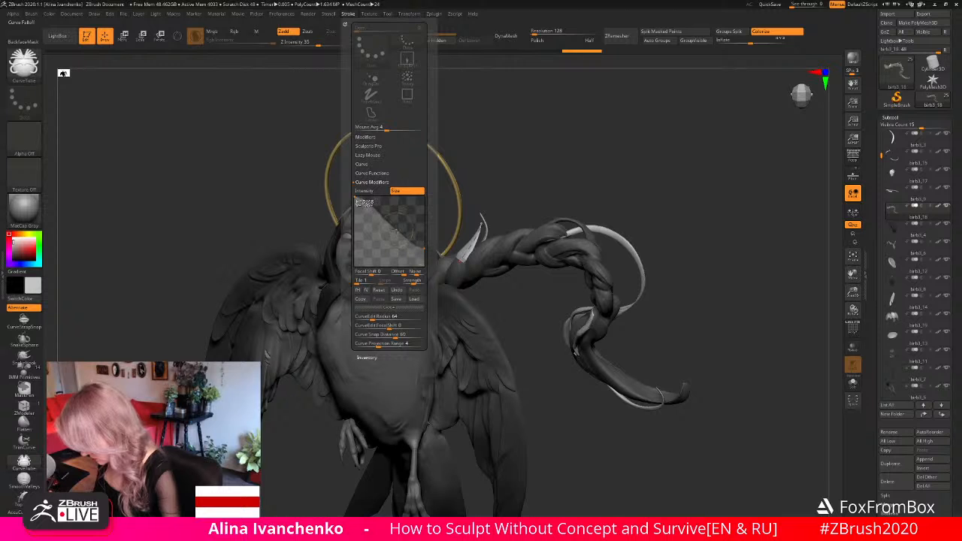
drag(444, 94, 426, 79)
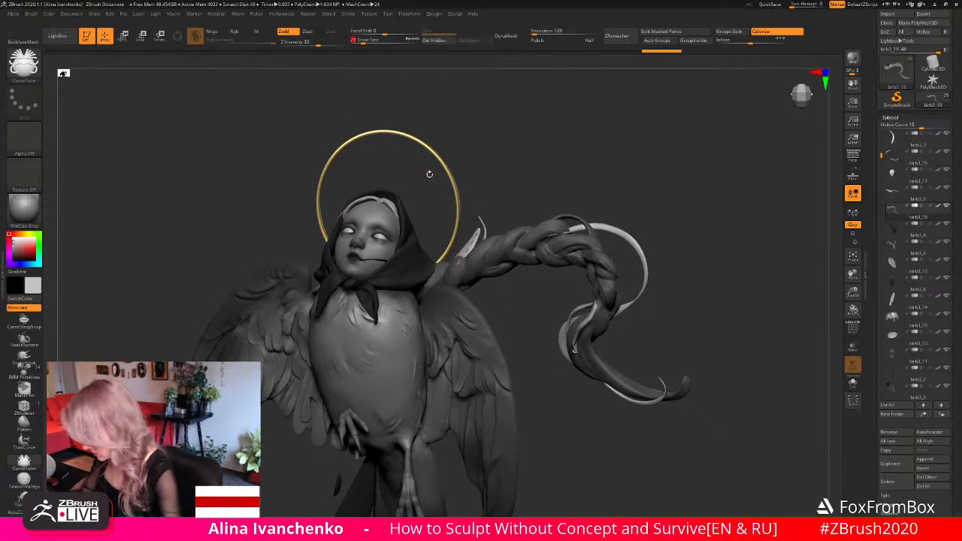
drag(508, 181, 509, 208)
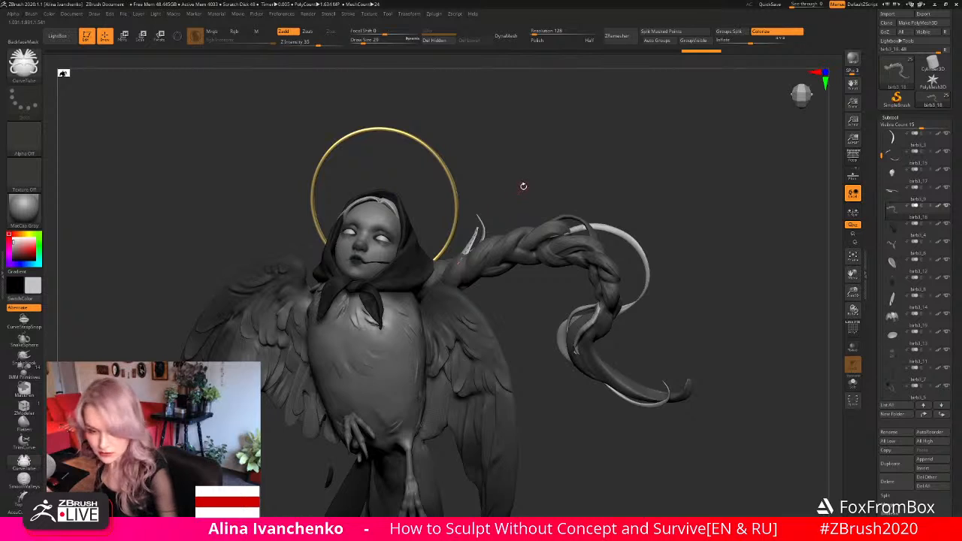
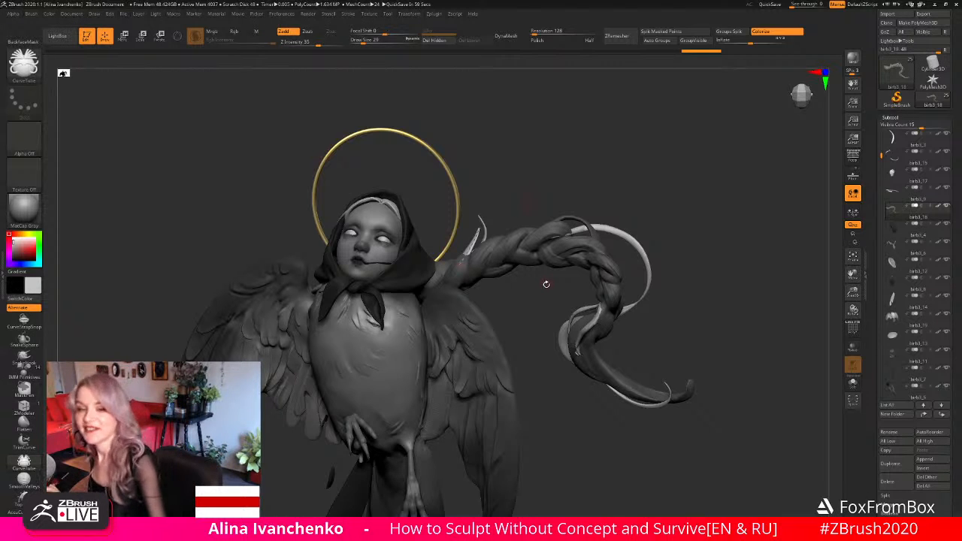
- Rework the tapered tube strand at the braid's root beside the halo and slim it with a draw size of 18
mouse_move(525, 333)
mouse_down()
mouse_move(522, 311)
mouse_move(467, 248)
mouse_up()
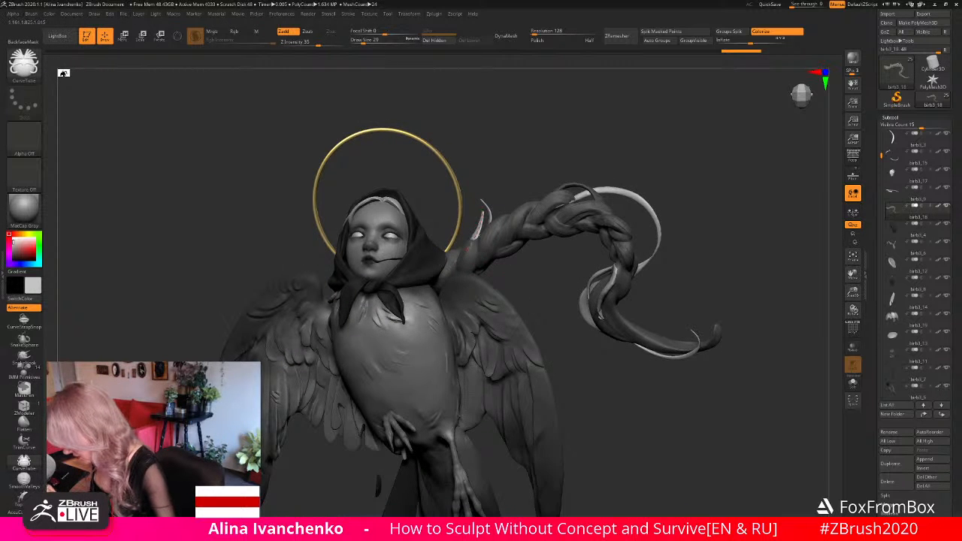
mouse_move(490, 181)
mouse_down()
mouse_move(538, 185)
mouse_move(452, 181)
mouse_move(472, 182)
mouse_up()
click(474, 227)
click(473, 210)
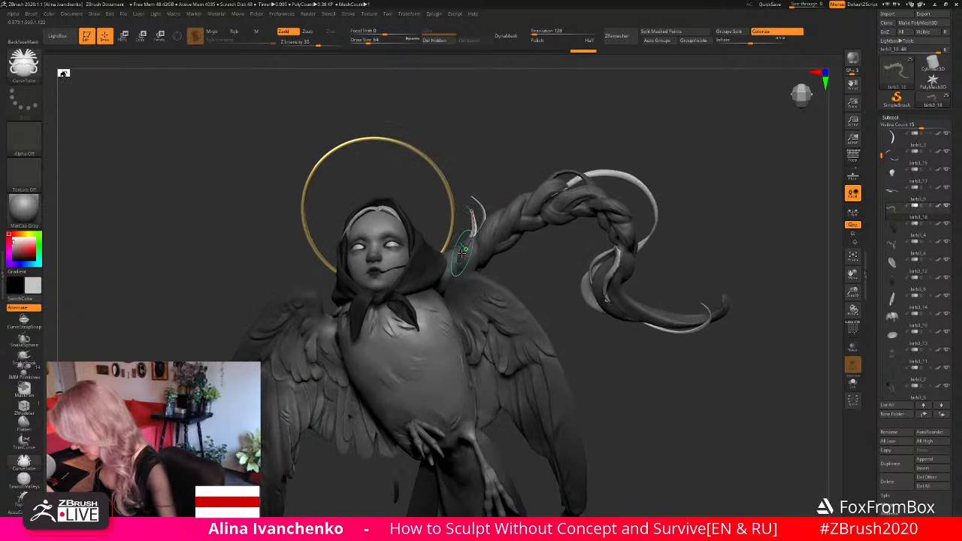
click(461, 252)
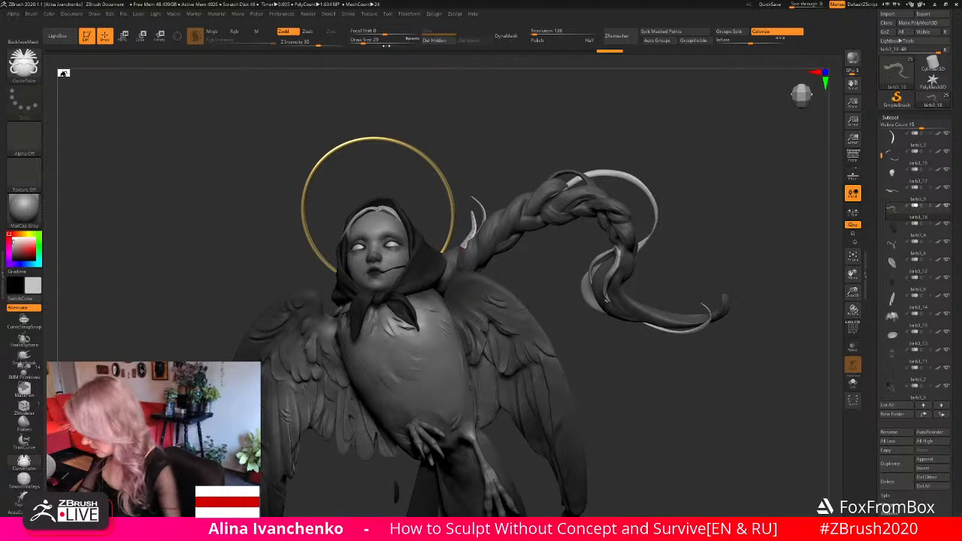
drag(364, 40, 360, 40)
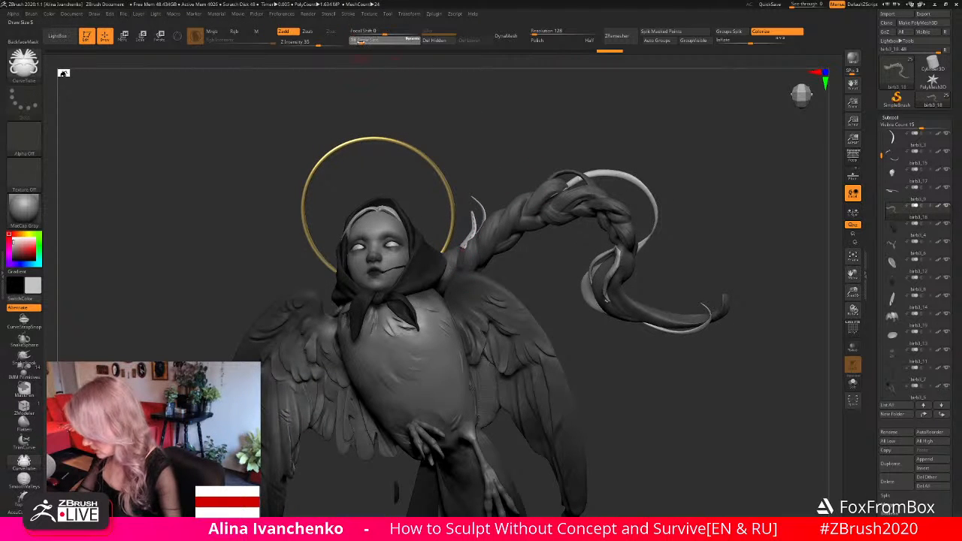
click(460, 251)
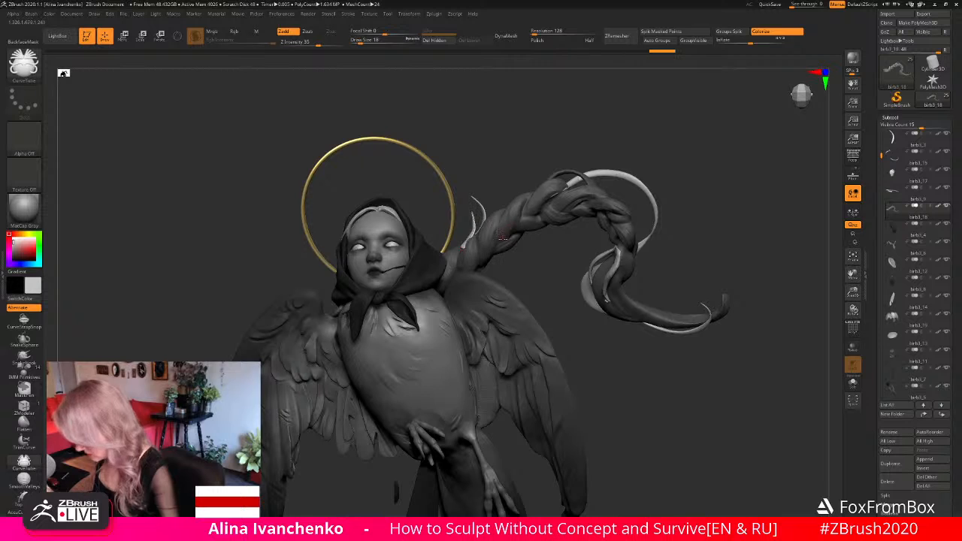
- Select the Move brush, set its draw size to 116 and shift the new strand's root onto the braid
key(b)
key(m)
key(v)
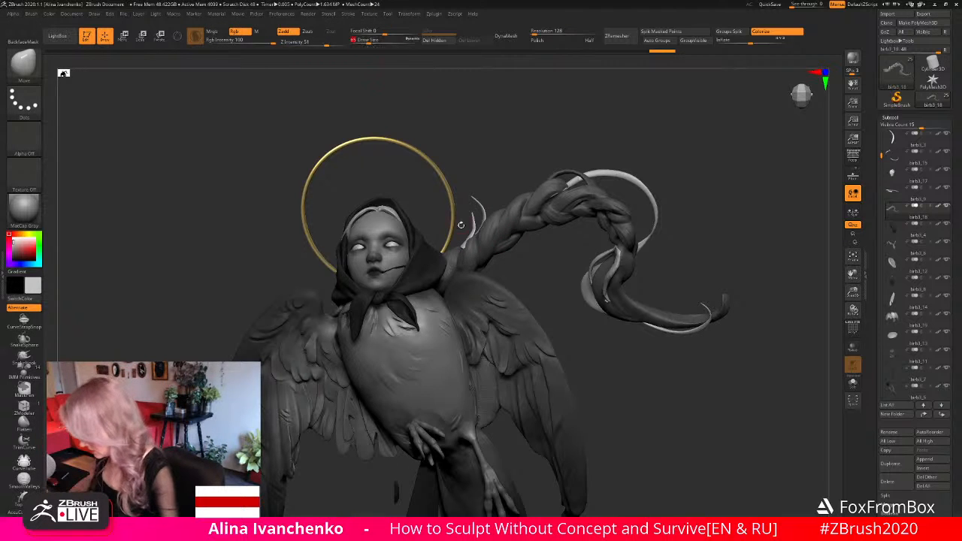
drag(460, 245, 464, 246)
drag(524, 274, 519, 268)
click(374, 40)
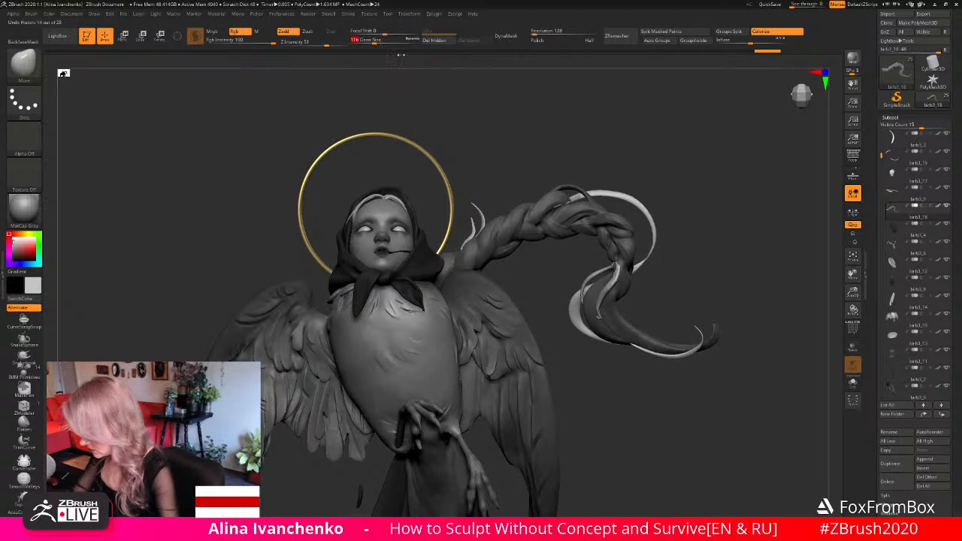
drag(485, 136, 472, 154)
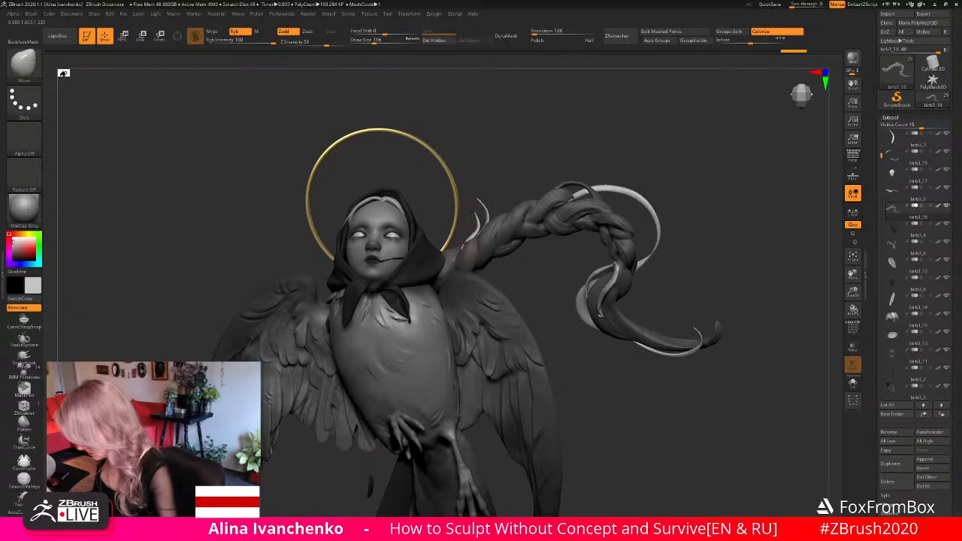
mouse_move(466, 242)
mouse_down()
mouse_move(482, 239)
mouse_move(466, 244)
mouse_up()
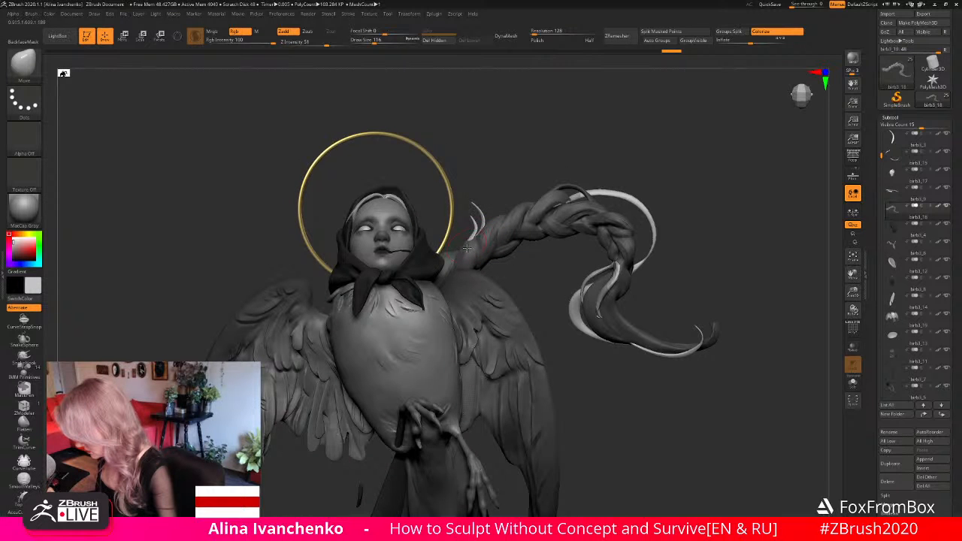
- Refine the new strand's curve and root with the Move brush at draw size 83, working from several angles around the halo
drag(520, 185, 478, 211)
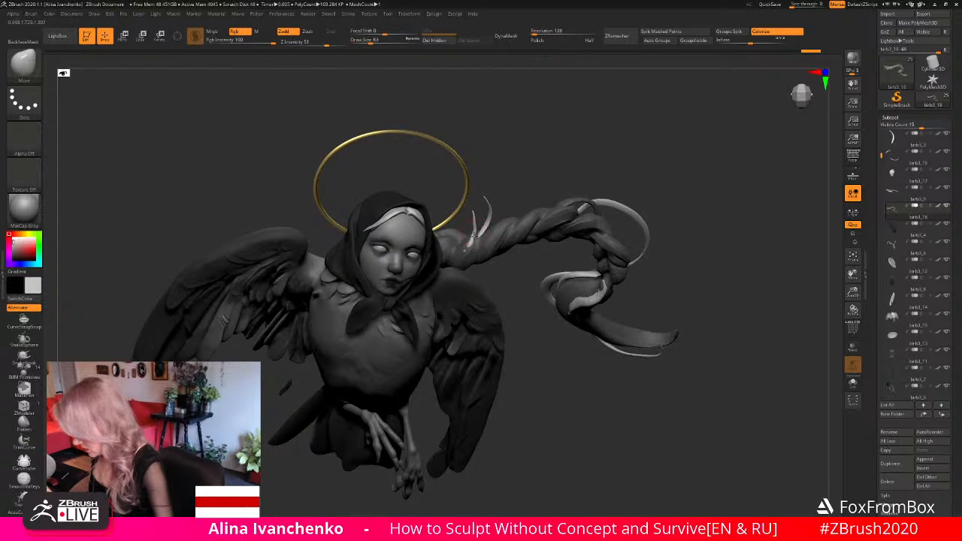
drag(519, 167, 511, 188)
drag(479, 222, 479, 223)
drag(492, 189, 490, 197)
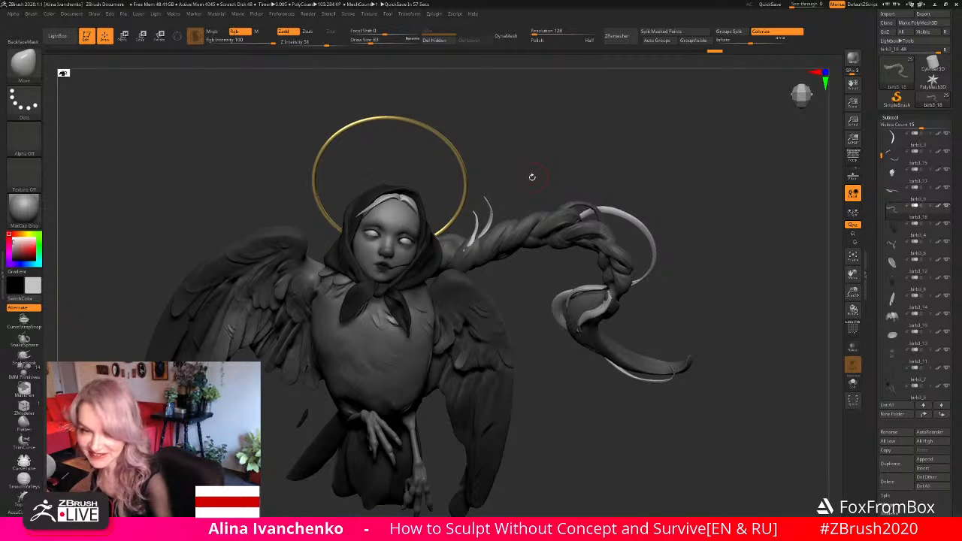
mouse_move(523, 178)
mouse_down()
mouse_move(542, 178)
mouse_move(525, 169)
mouse_move(542, 175)
mouse_up()
mouse_move(498, 281)
mouse_down()
mouse_move(477, 278)
mouse_move(465, 263)
mouse_move(478, 244)
mouse_up()
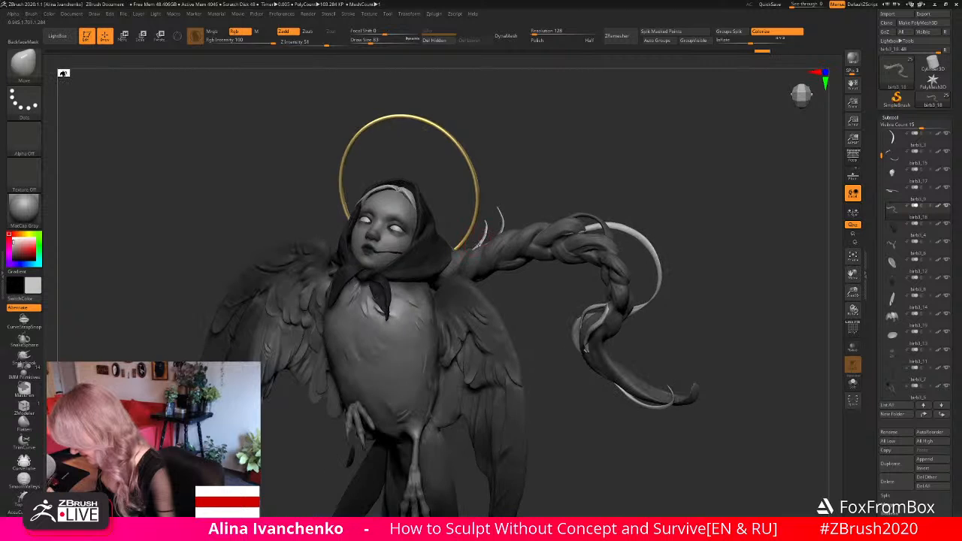
drag(549, 194, 479, 241)
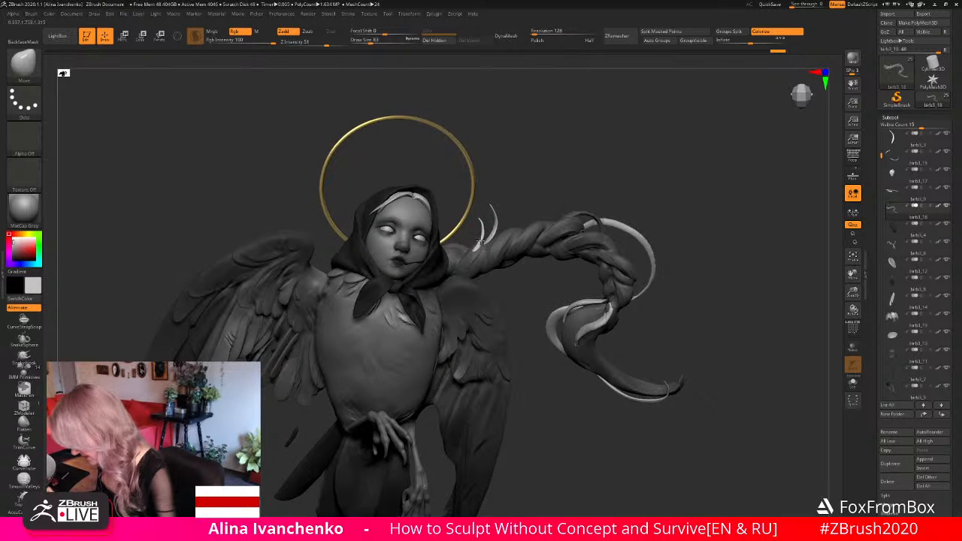
mouse_move(527, 202)
mouse_down()
mouse_move(482, 230)
mouse_move(479, 220)
mouse_move(482, 235)
mouse_move(484, 227)
mouse_up()
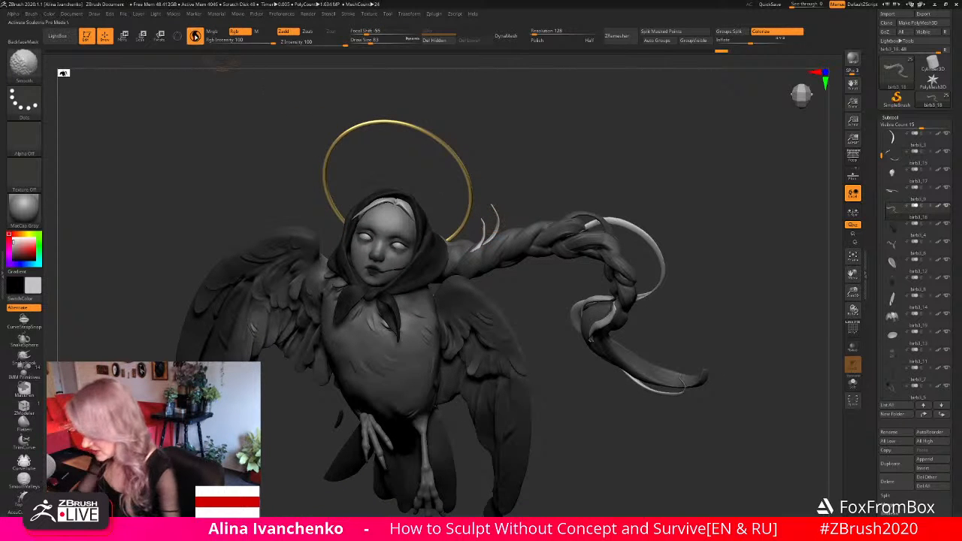
drag(542, 173, 481, 221)
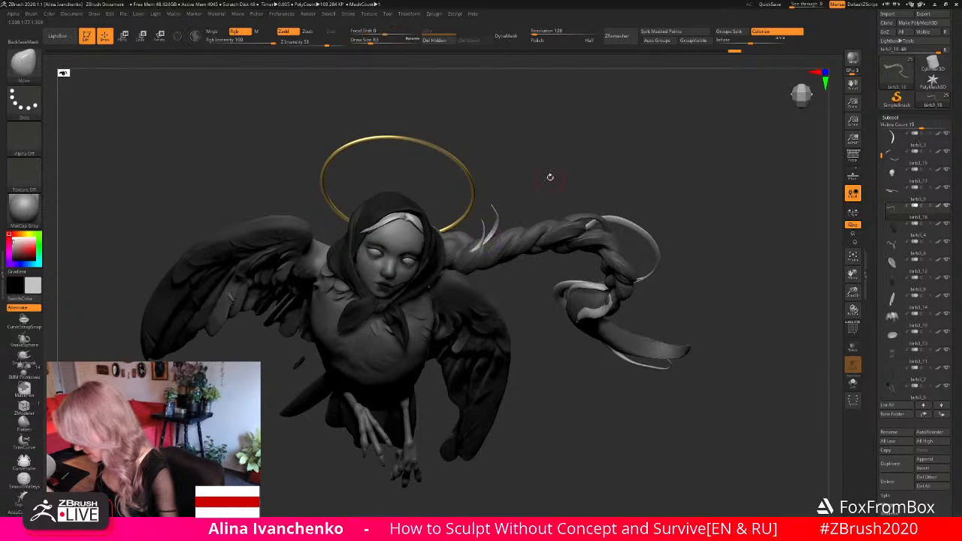
- Clear the mask on the braid and temporarily isolate its loose strands from the rest of the braid
drag(549, 176, 554, 221)
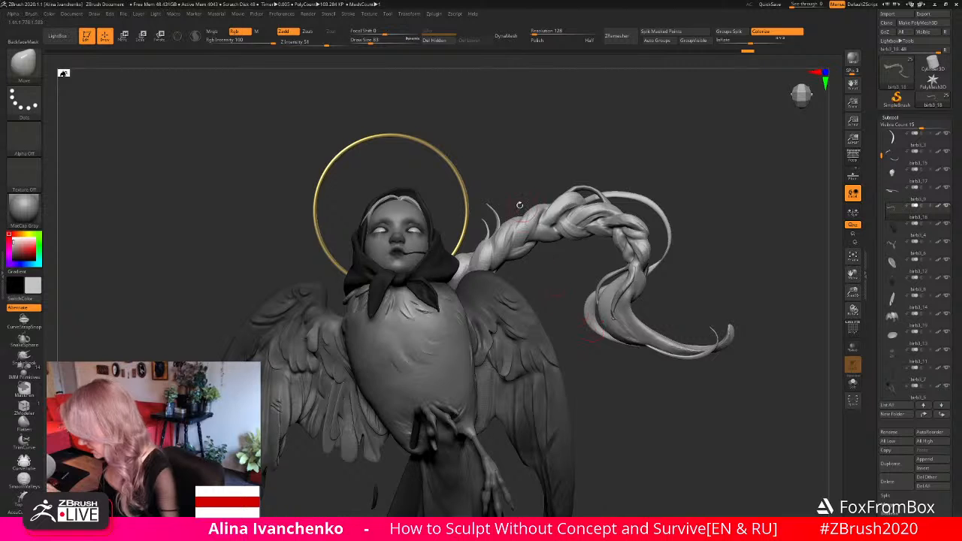
key(ctrl+shift)
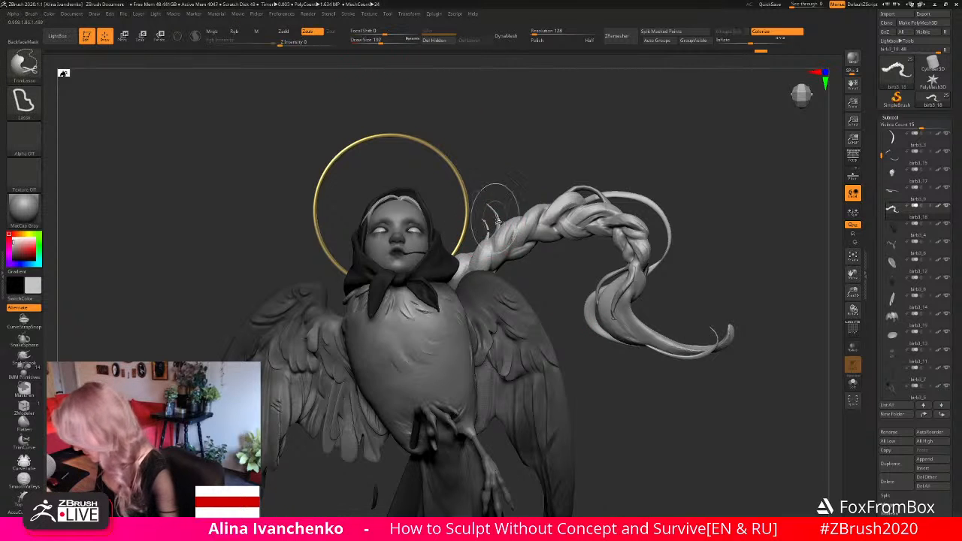
ctrl+shift+click(487, 237)
key(ctrl+z)
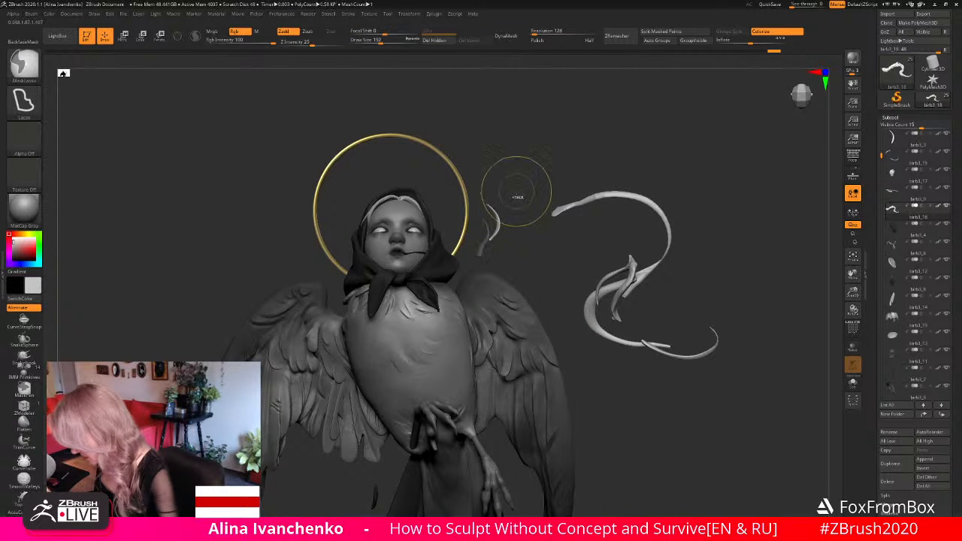
ctrl+shift+click(516, 192)
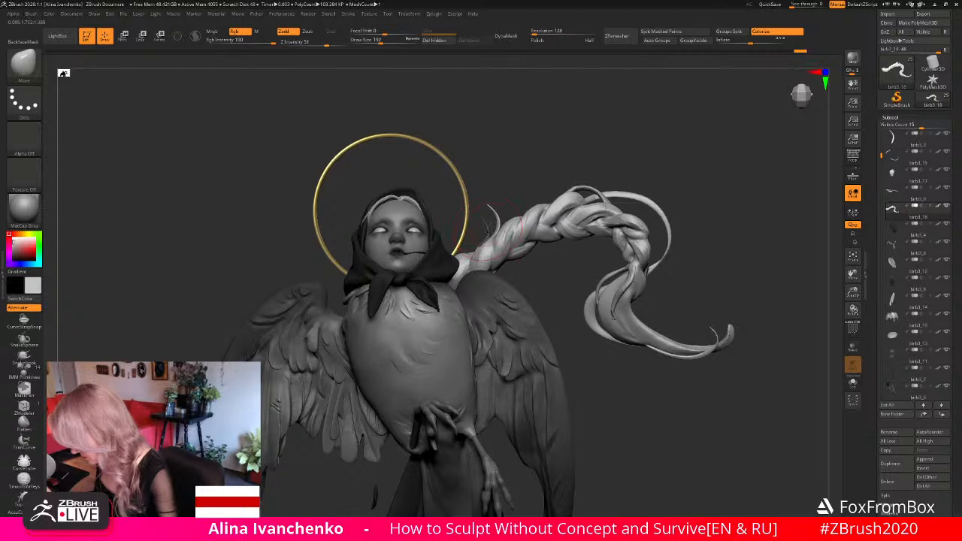
ctrl+click(516, 198)
- Examine the braid and its loose strands against the whole figure's silhouette from several angles and distances
drag(525, 191, 548, 192)
drag(493, 224, 522, 151)
ctrl+drag(563, 282, 569, 345)
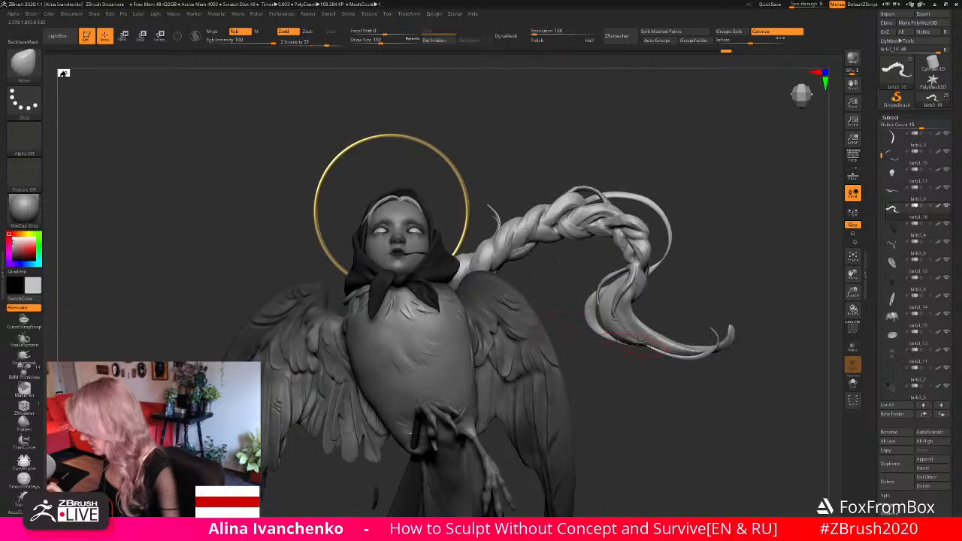
mouse_move(637, 343)
alt+mouse_down()
mouse_move(635, 264)
mouse_move(646, 266)
mouse_move(634, 296)
mouse_move(615, 300)
alt+mouse_up()
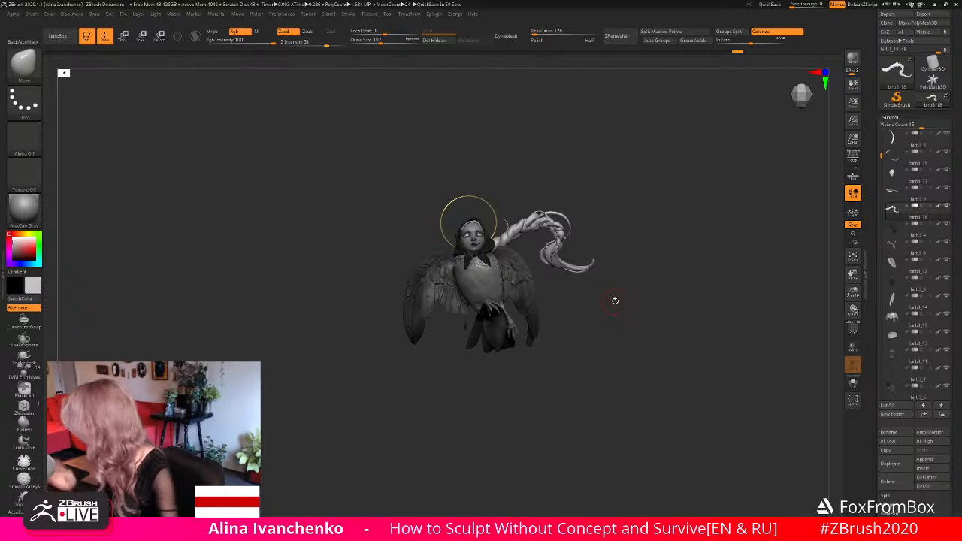
drag(852, 291, 812, 362)
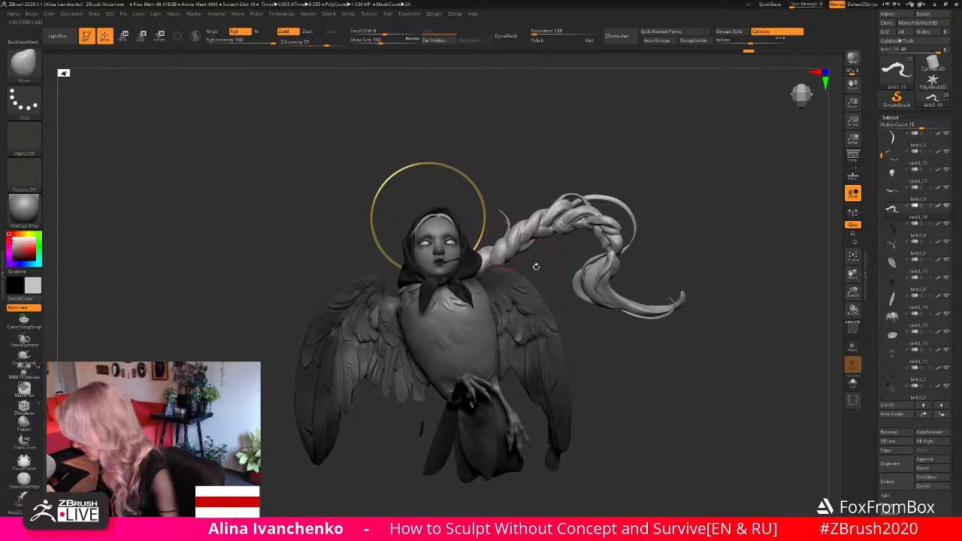
drag(715, 267, 778, 267)
drag(852, 292, 834, 335)
- Isolate the loose strands for inspection, restore the full braid and compare them with the halo from near and far
ctrl+shift+click(502, 218)
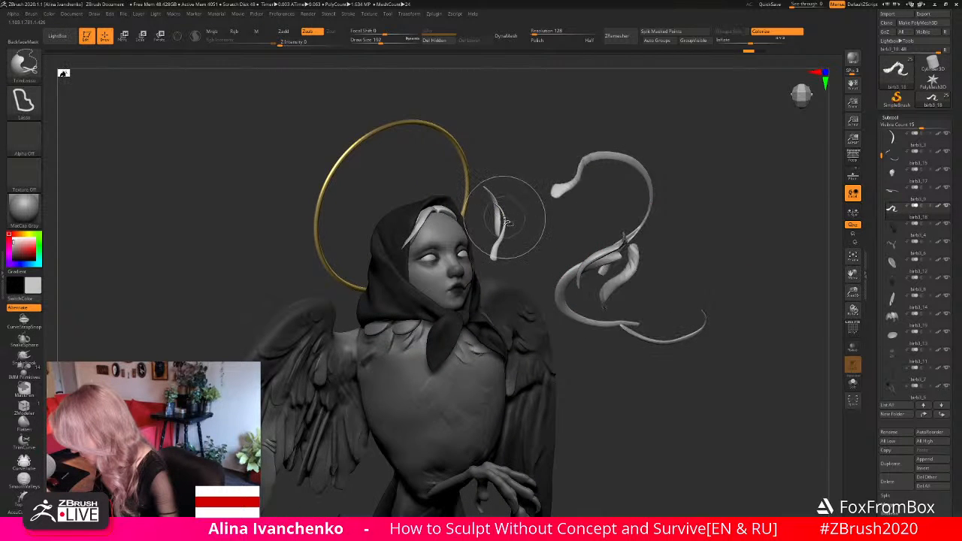
ctrl+shift+click(512, 216)
mouse_move(543, 146)
mouse_down()
mouse_move(514, 124)
mouse_move(518, 167)
mouse_up()
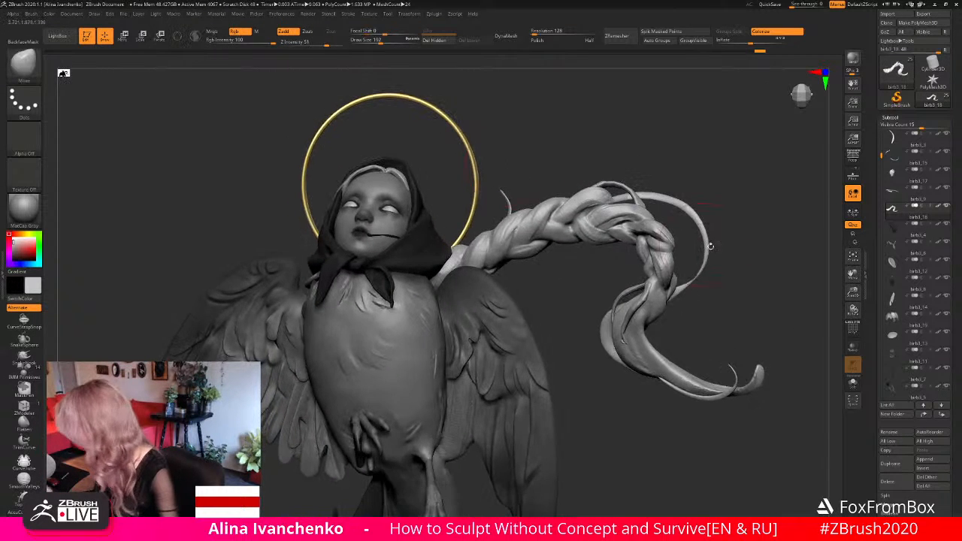
drag(852, 292, 830, 248)
alt+drag(671, 244, 636, 274)
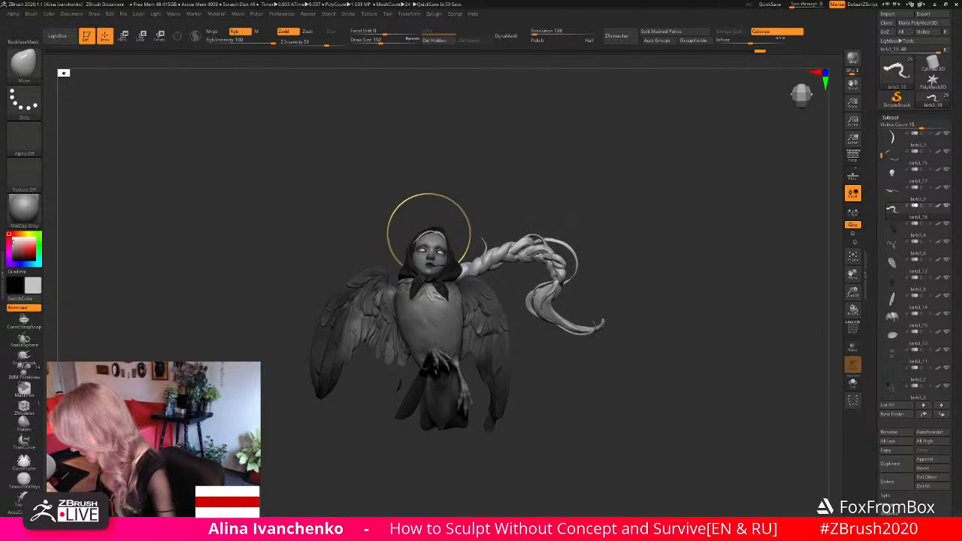
- Try masking the main braid while leaving its loose strands unmasked
ctrl+click(610, 217)
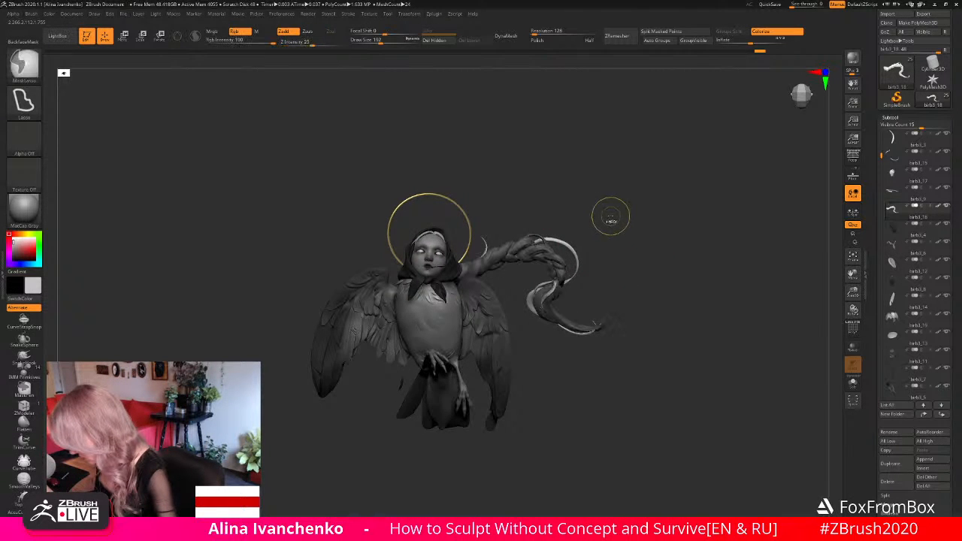
ctrl+click(610, 218)
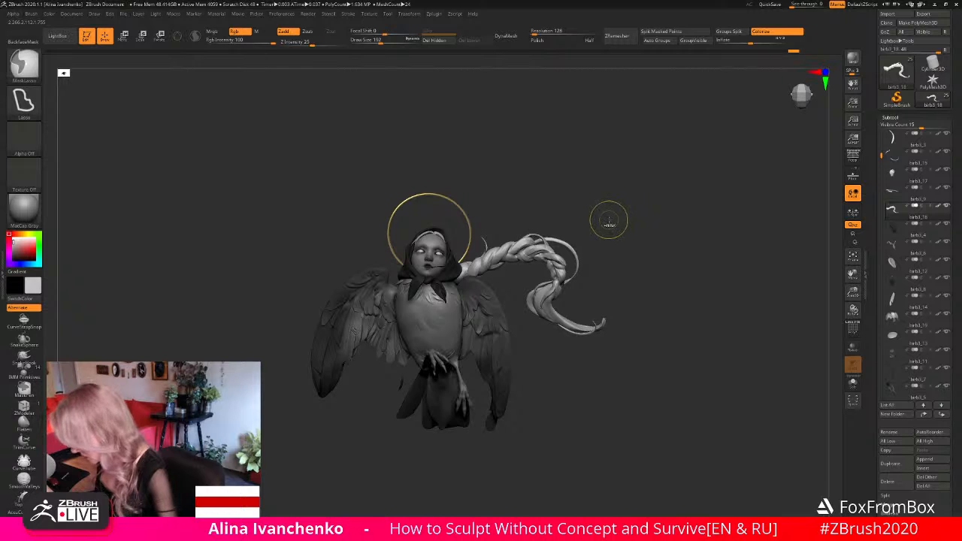
ctrl+click(608, 220)
ctrl+click(599, 225)
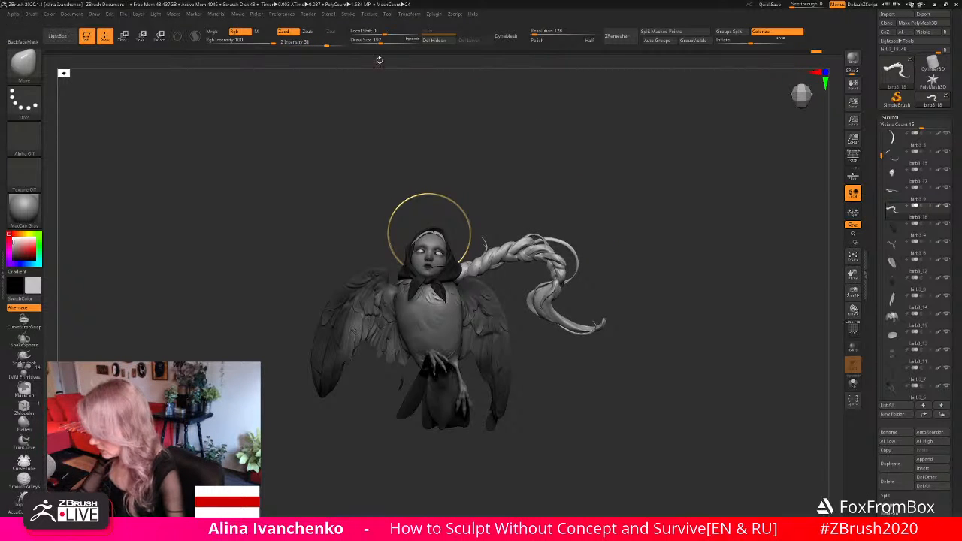
- Set the Move brush's draw size to 245 and tilt the loose strand at the braid's root toward the halo
drag(753, 42, 754, 41)
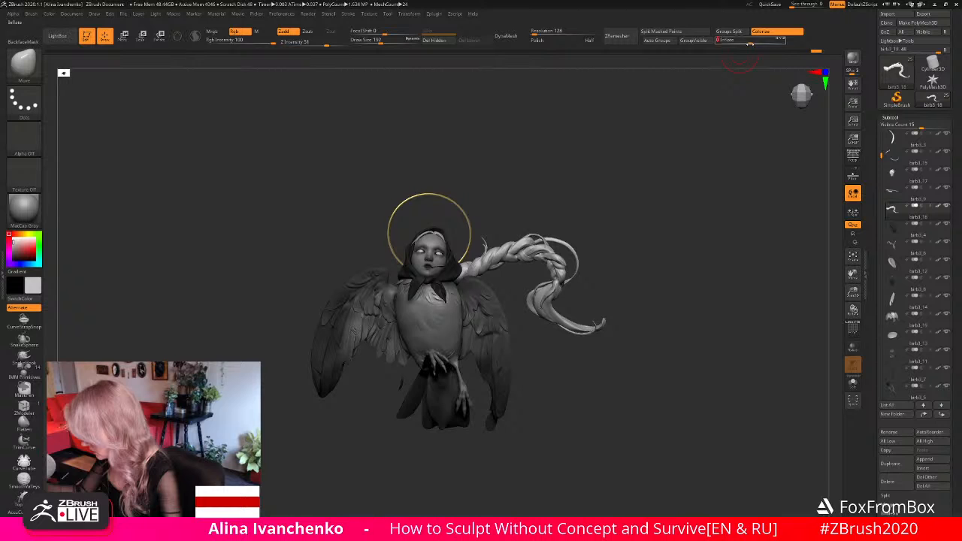
drag(583, 203, 590, 212)
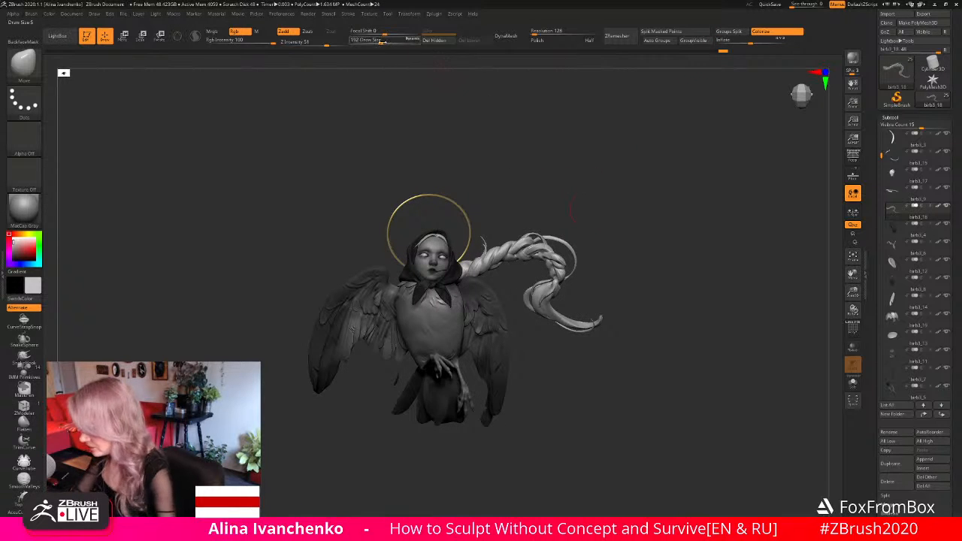
drag(511, 164, 503, 192)
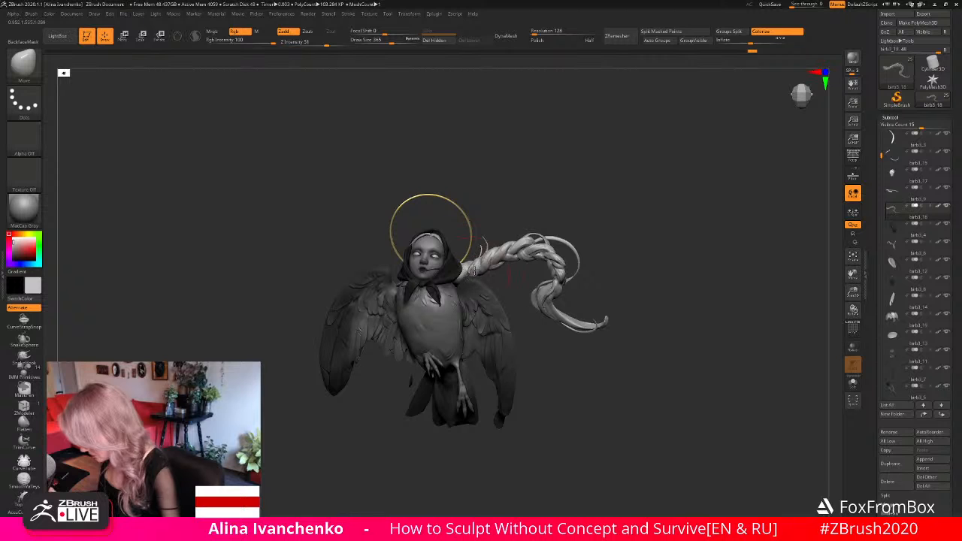
key(bracketleft)
key(bracketleft)
key(bracketleft)
key(bracketleft)
key(bracketleft)
key(bracketleft)
key(bracketleft)
key(bracketleft)
key(bracketleft)
key(bracketleft)
key(bracketleft)
key(bracketleft)
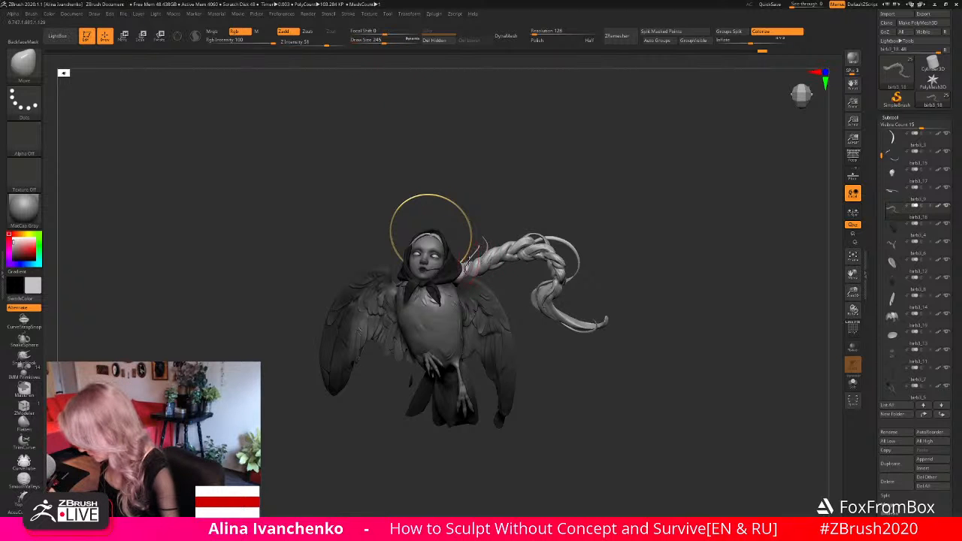
- Adjust the loose strand's base and curve beside the halo with the Move brush from low and side angles
drag(502, 189, 493, 220)
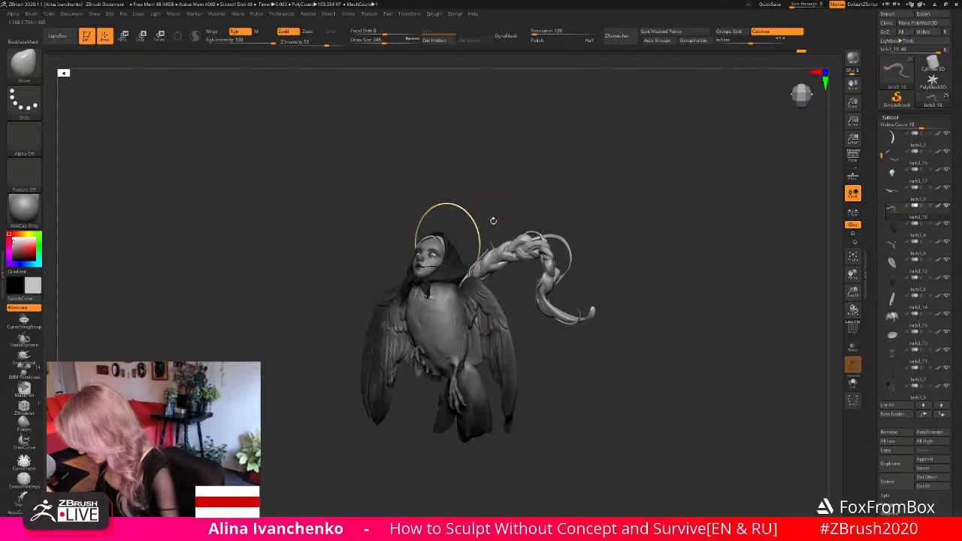
mouse_move(475, 273)
mouse_down()
mouse_move(502, 270)
mouse_move(500, 281)
mouse_move(479, 280)
mouse_move(502, 241)
mouse_move(498, 187)
mouse_up()
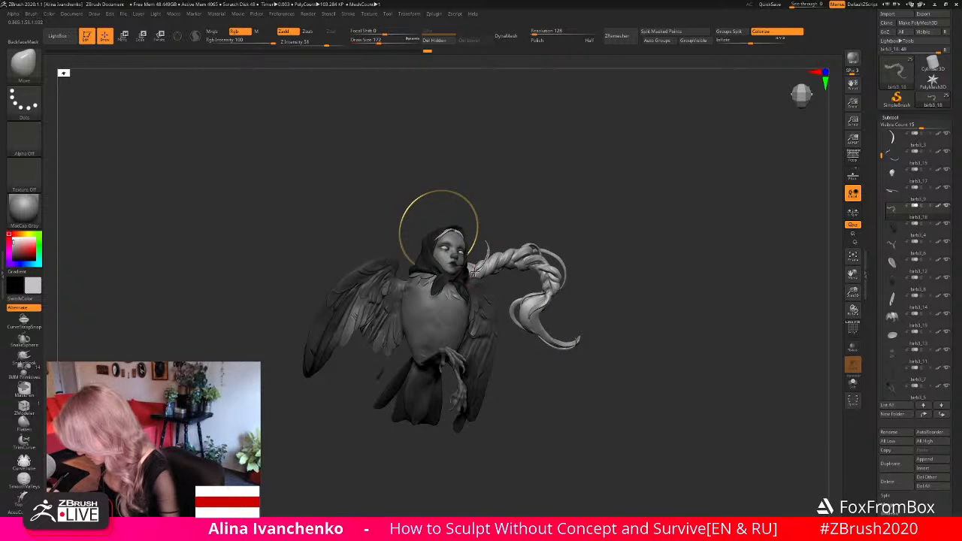
mouse_move(490, 278)
mouse_down()
mouse_move(475, 272)
mouse_move(511, 216)
mouse_up()
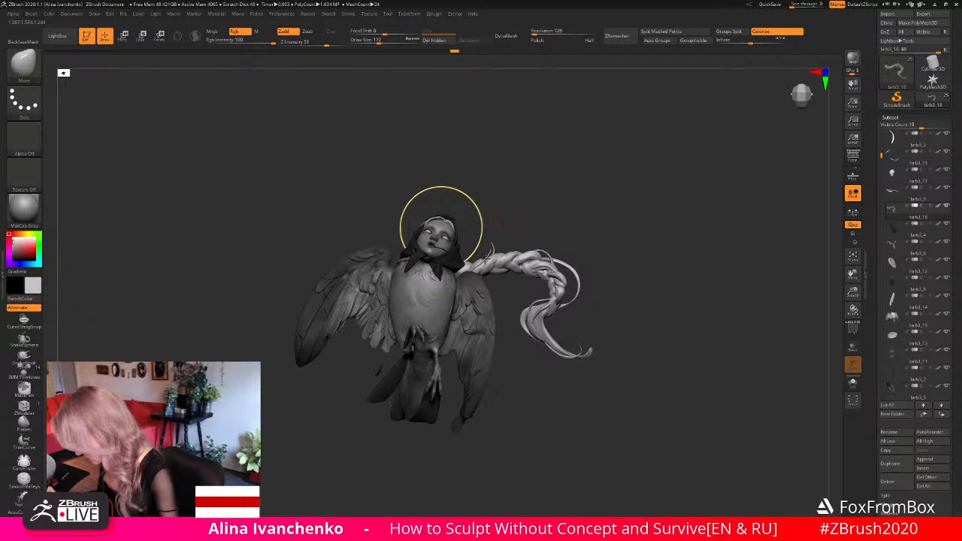
- Nudge the loose strand at the braid's root beside the halo and inspect the braid on its own
drag(485, 256, 481, 260)
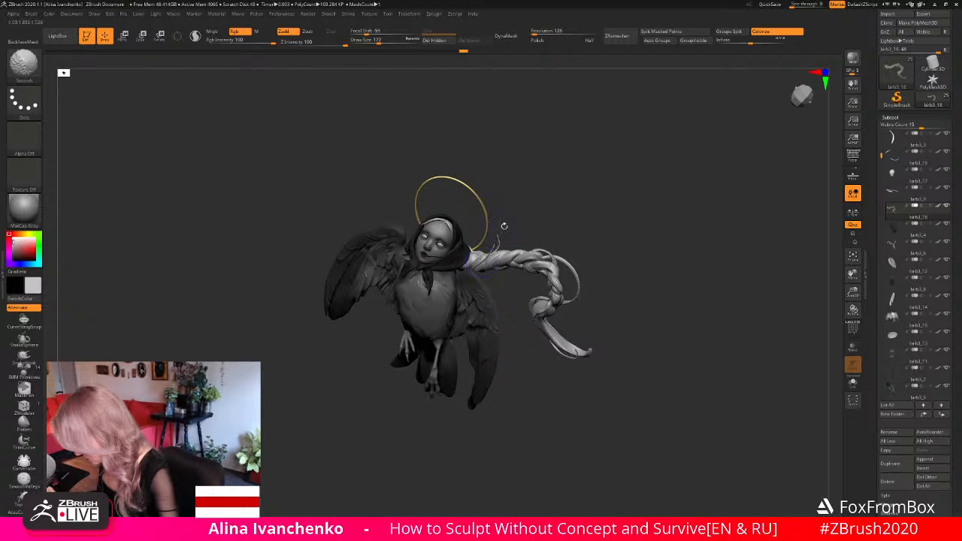
mouse_move(504, 226)
mouse_down()
mouse_move(529, 195)
mouse_move(472, 280)
mouse_move(509, 283)
mouse_up()
click(858, 382)
mouse_move(599, 331)
mouse_down()
mouse_move(474, 279)
mouse_move(531, 344)
mouse_move(491, 314)
mouse_move(532, 312)
mouse_up()
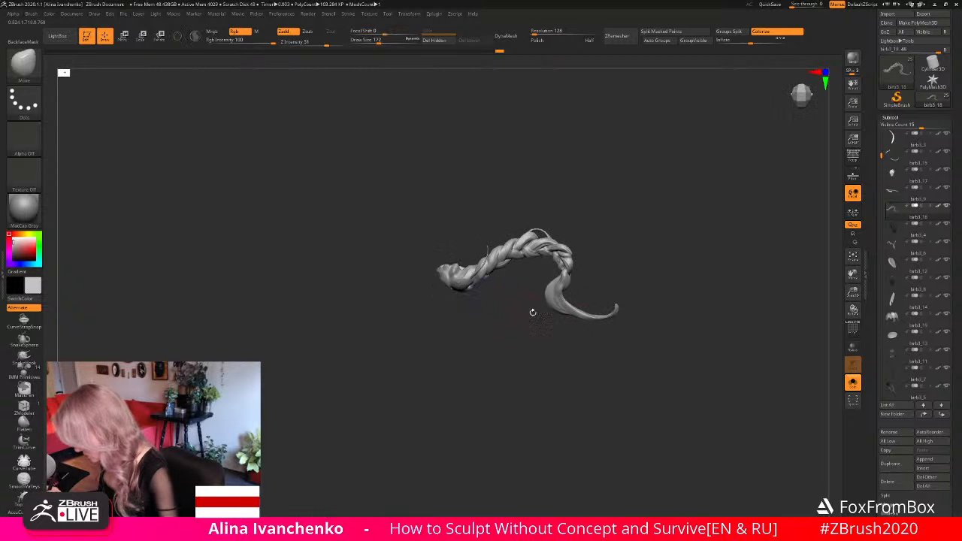
click(853, 382)
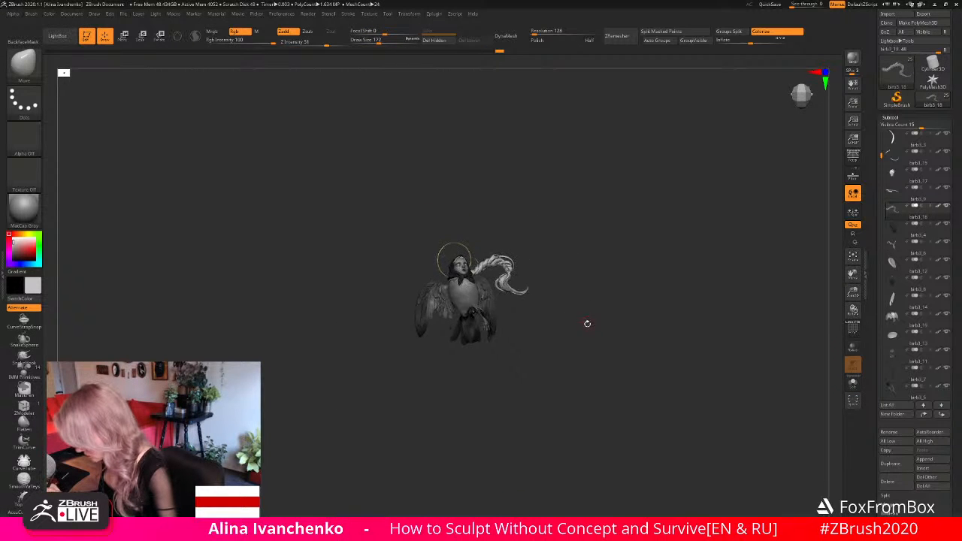
- Render a BPR preview of the full figure and examine the braid and loose strands against the halo
drag(852, 290, 818, 352)
alt+drag(739, 266, 739, 251)
click(852, 59)
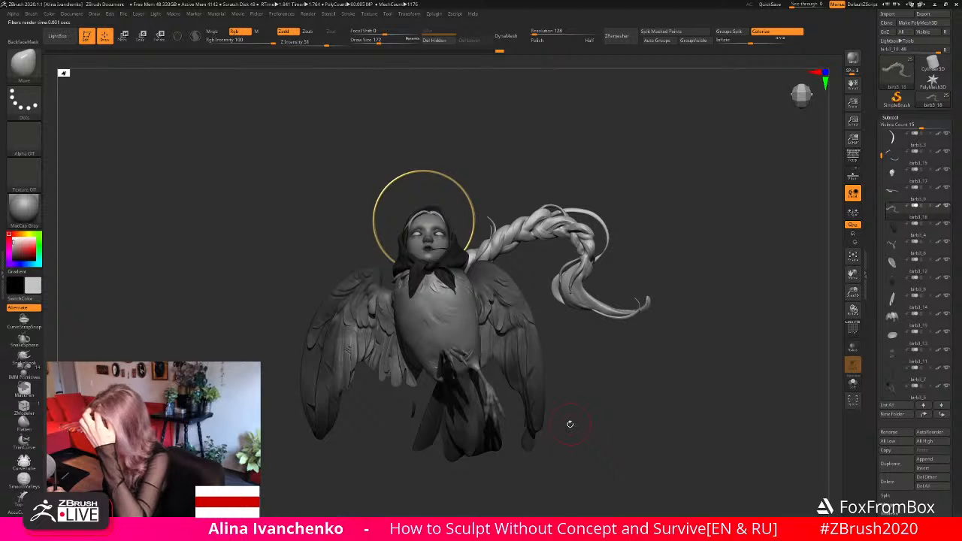
click(602, 343)
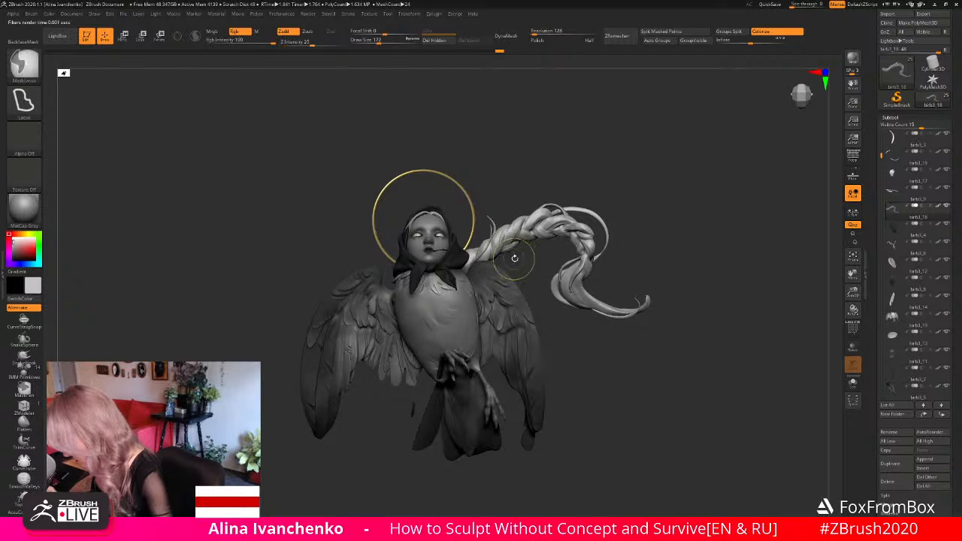
mouse_move(511, 253)
mouse_down()
mouse_move(676, 257)
mouse_move(535, 250)
mouse_up()
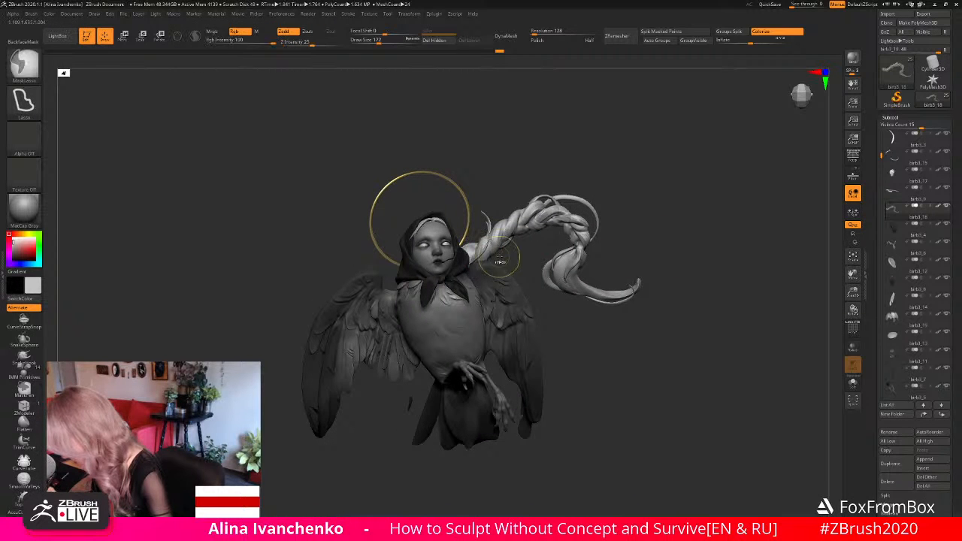
- Isolate the braid and mask everything except the loose strand at its root
click(853, 399)
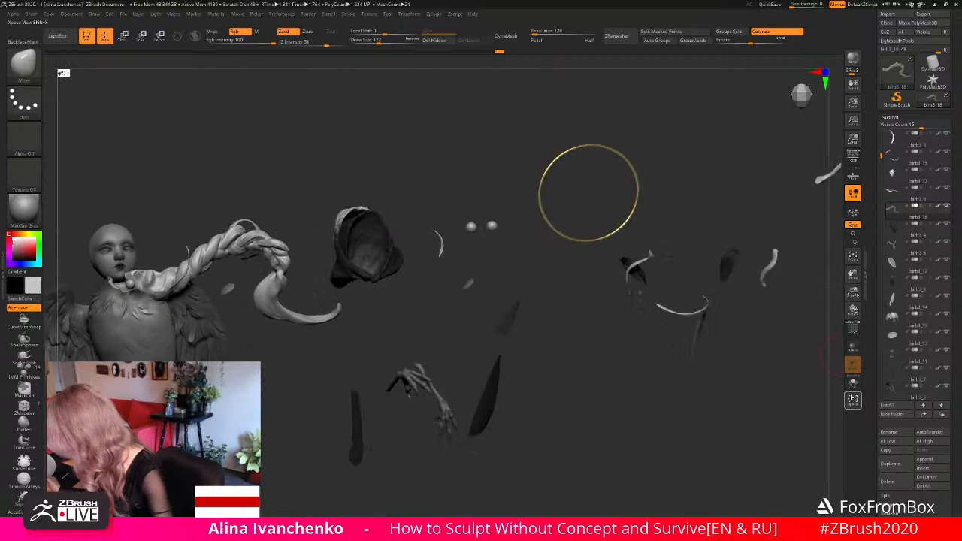
click(853, 399)
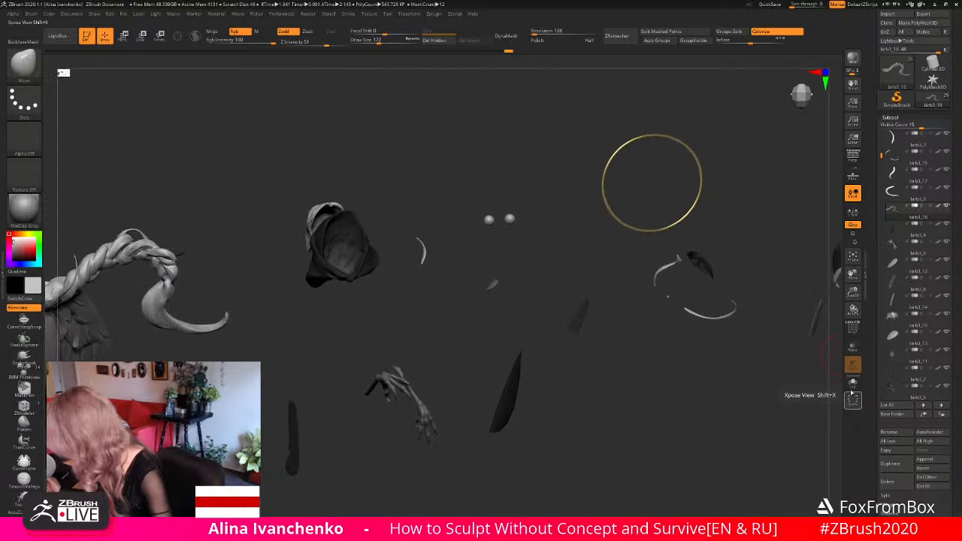
click(853, 385)
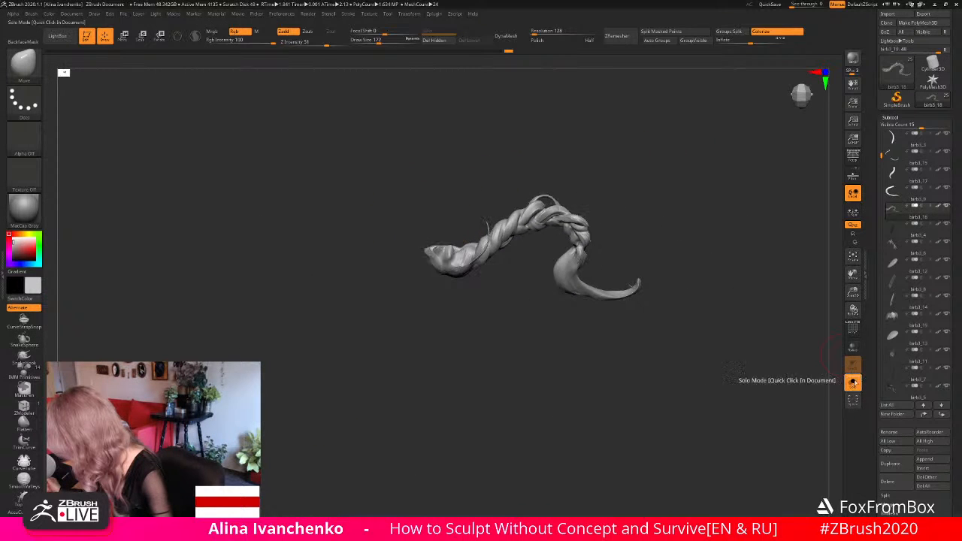
drag(853, 293, 801, 347)
drag(496, 363, 481, 283)
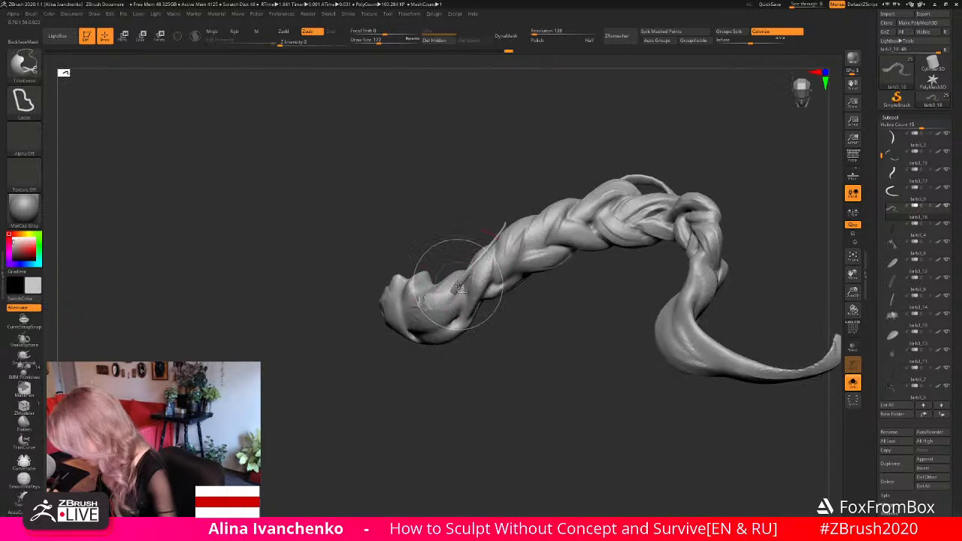
ctrl+shift+click(458, 279)
ctrl+click(503, 340)
ctrl+shift+click(503, 342)
ctrl+click(502, 344)
ctrl+click(501, 346)
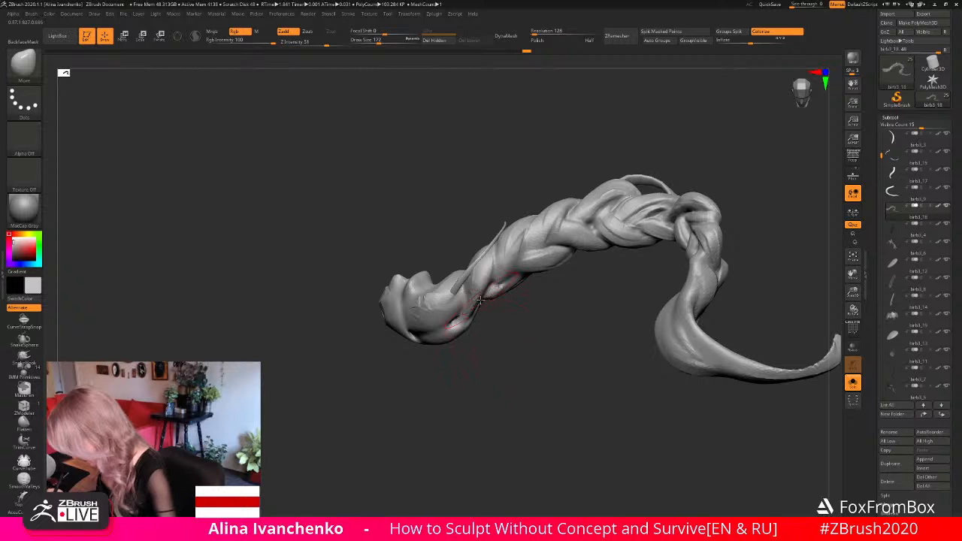
ctrl+shift+click(462, 280)
ctrl+shift+click(496, 333)
ctrl+click(489, 334)
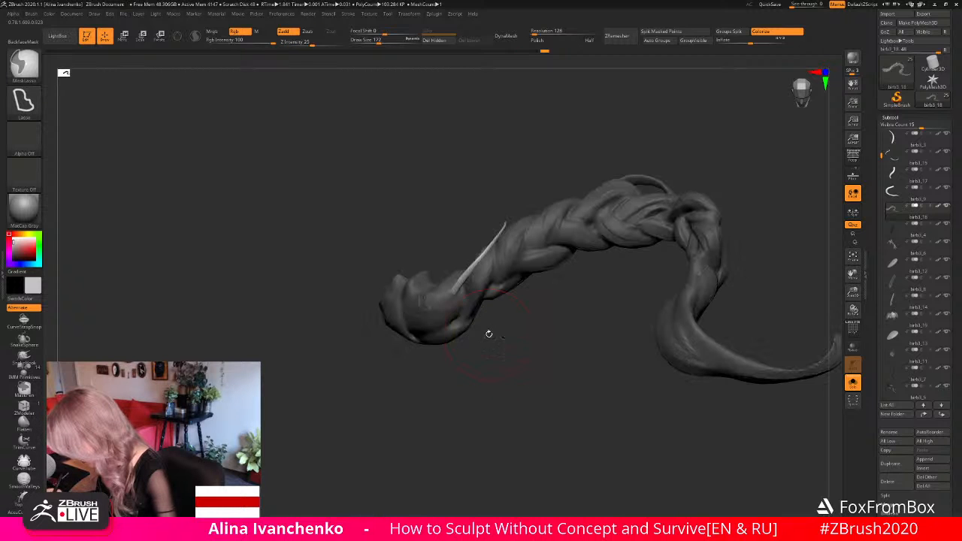
- Adjust the unmasked strand's base along the braid's root and bring back the full figure
mouse_move(460, 295)
mouse_down()
mouse_move(472, 324)
mouse_move(446, 317)
mouse_move(490, 326)
mouse_move(536, 298)
mouse_move(523, 318)
mouse_move(503, 322)
mouse_up()
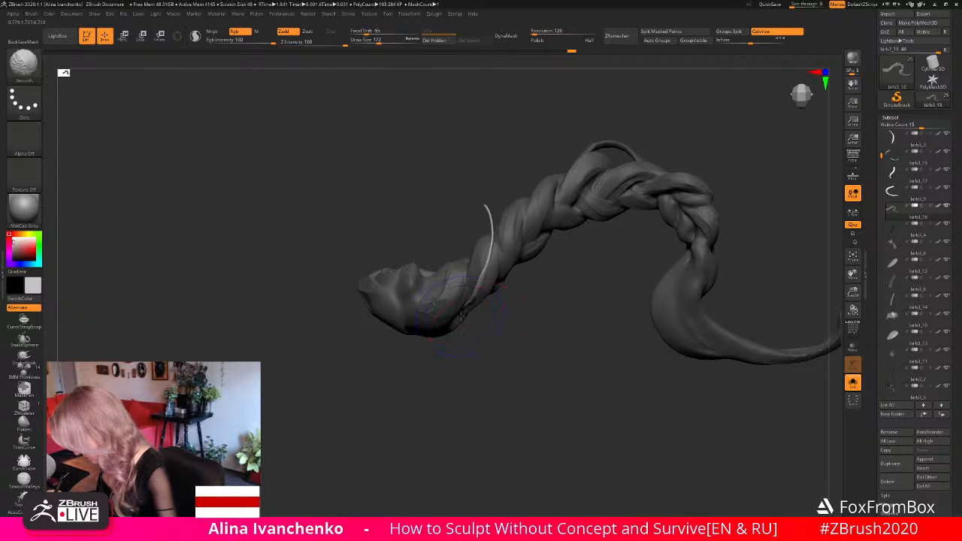
right_drag(477, 318, 476, 286)
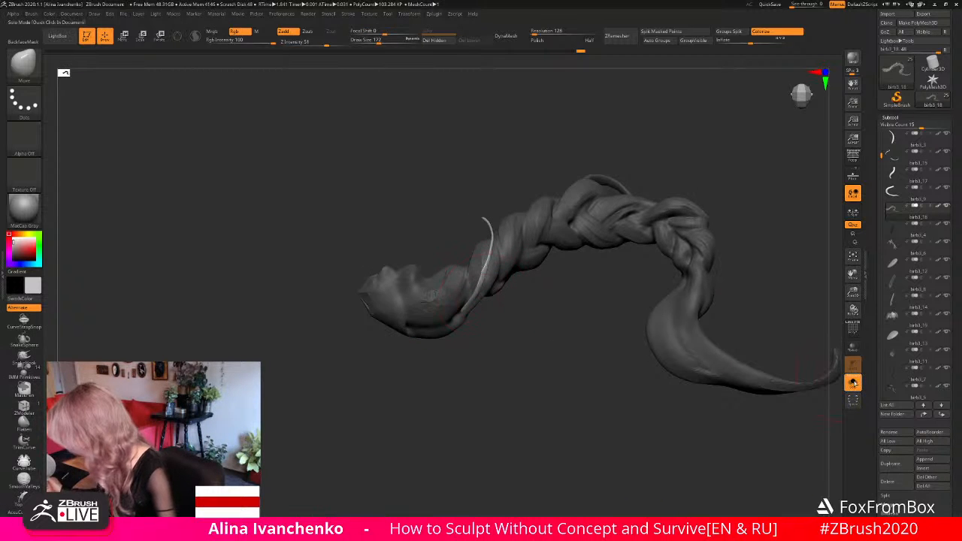
click(854, 383)
- Set the Move brush's draw size to 305, adjust the loose strand from a distance and clear the braid's mask
mouse_move(853, 292)
mouse_down()
mouse_move(681, 268)
mouse_move(645, 307)
mouse_move(653, 305)
mouse_up()
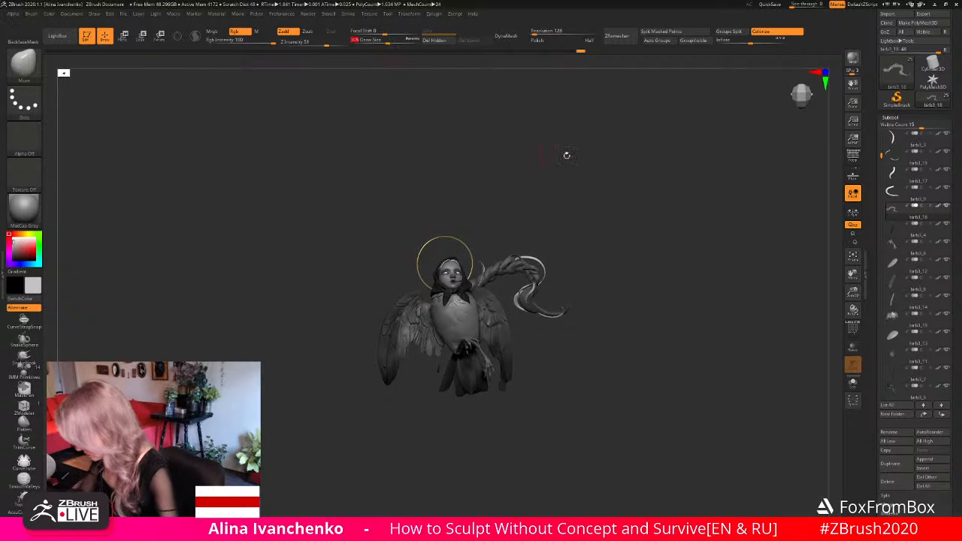
drag(564, 155, 486, 269)
drag(554, 175, 621, 316)
mouse_move(613, 377)
mouse_down()
mouse_move(595, 381)
mouse_move(619, 380)
mouse_move(610, 382)
mouse_up()
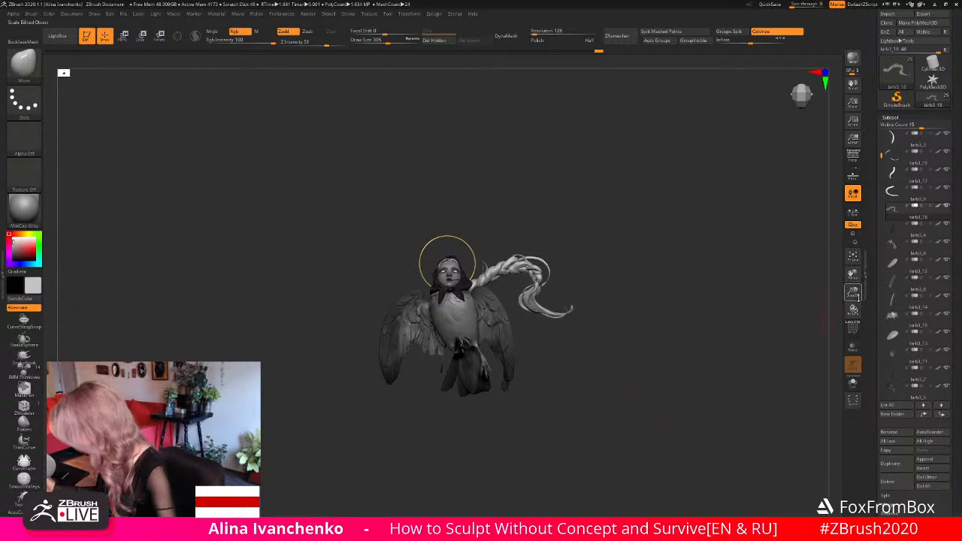
- Refine the loose strand's curve beside the halo up close and save the project
drag(853, 292, 802, 419)
drag(543, 324, 554, 362)
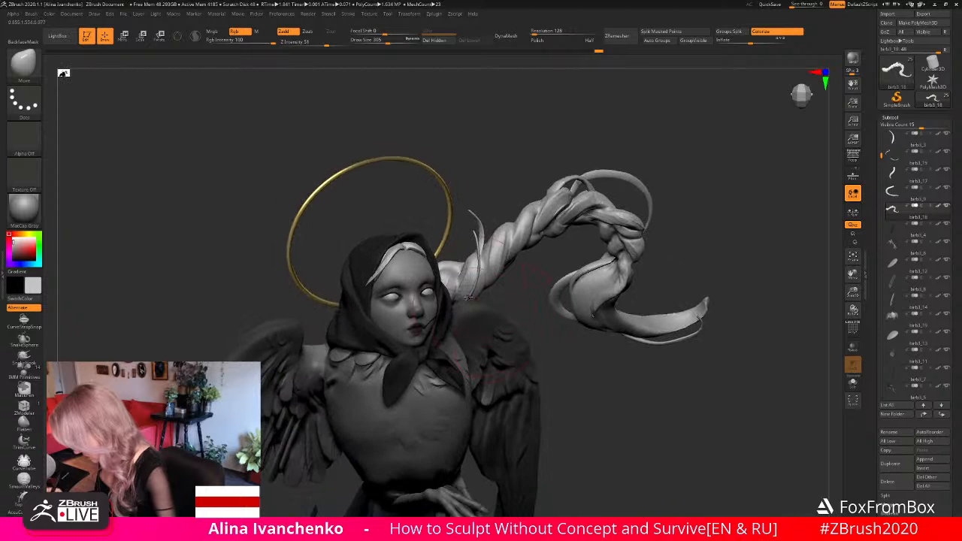
drag(485, 299, 502, 250)
drag(851, 279, 641, 324)
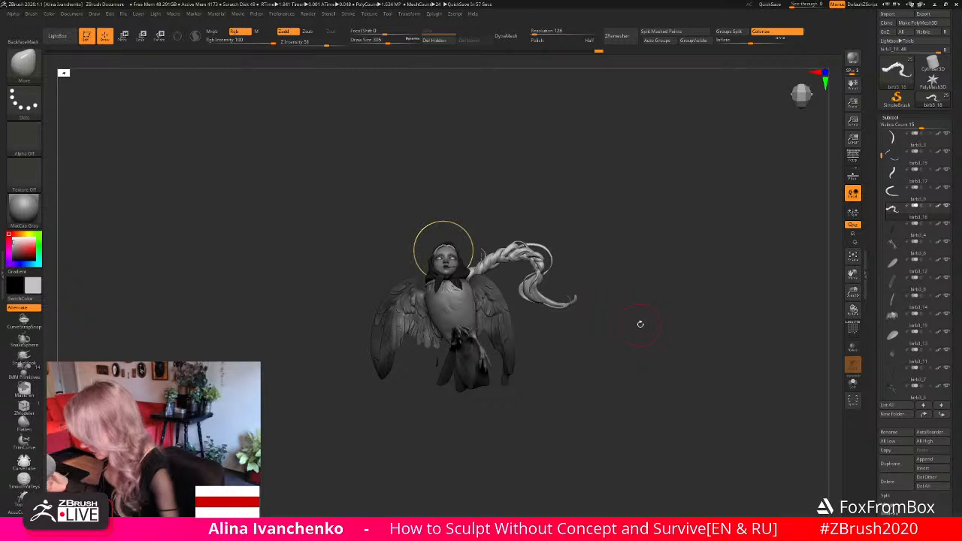
key(ctrl)
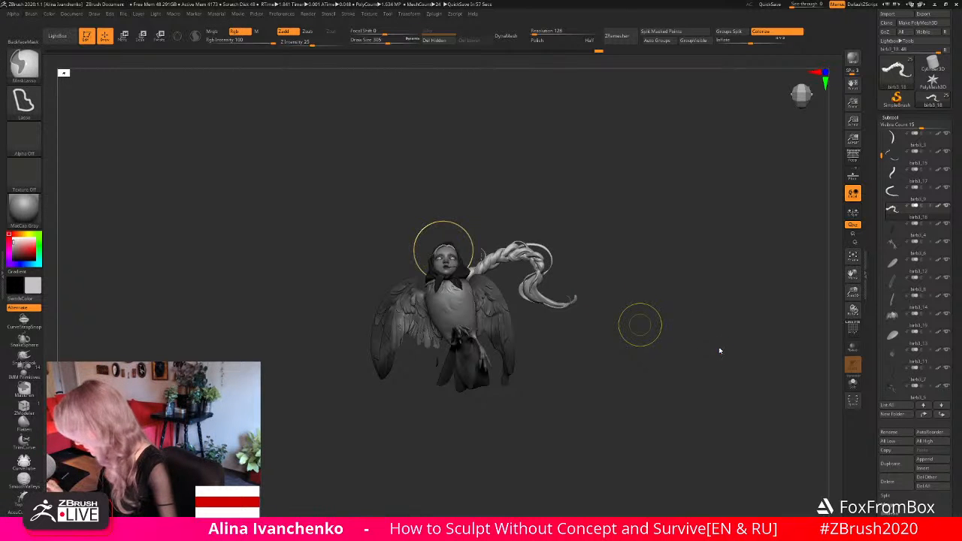
key(ctrl+s)
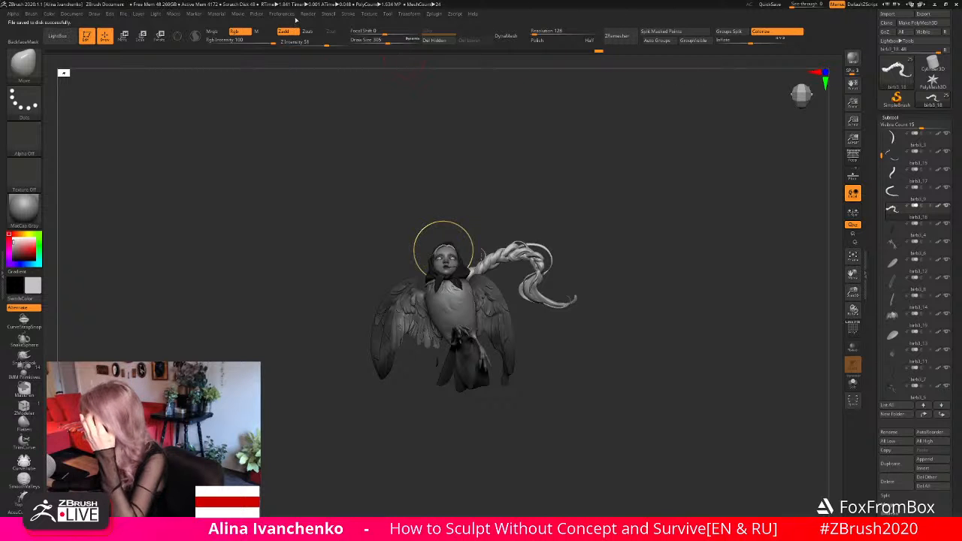
- Render the figure with KeyShot as the external renderer
click(309, 15)
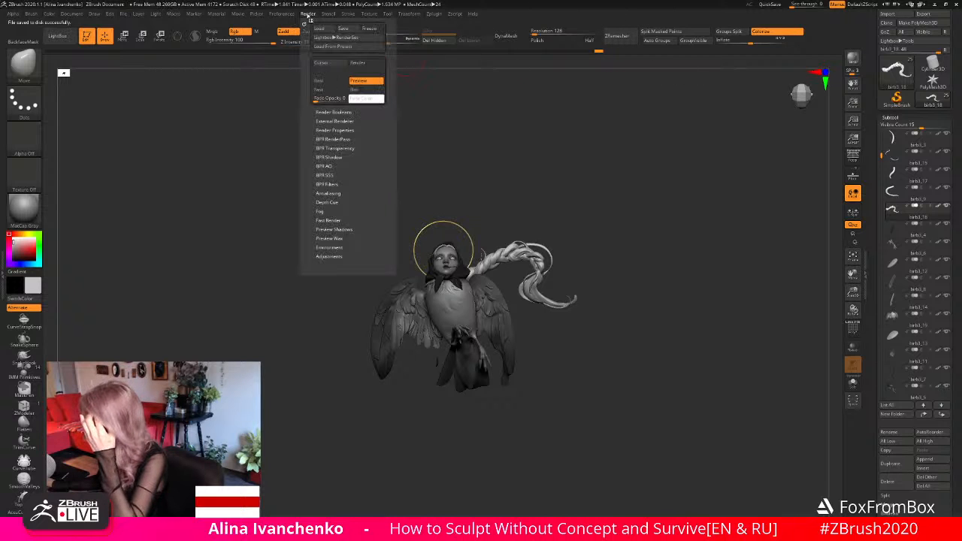
click(333, 122)
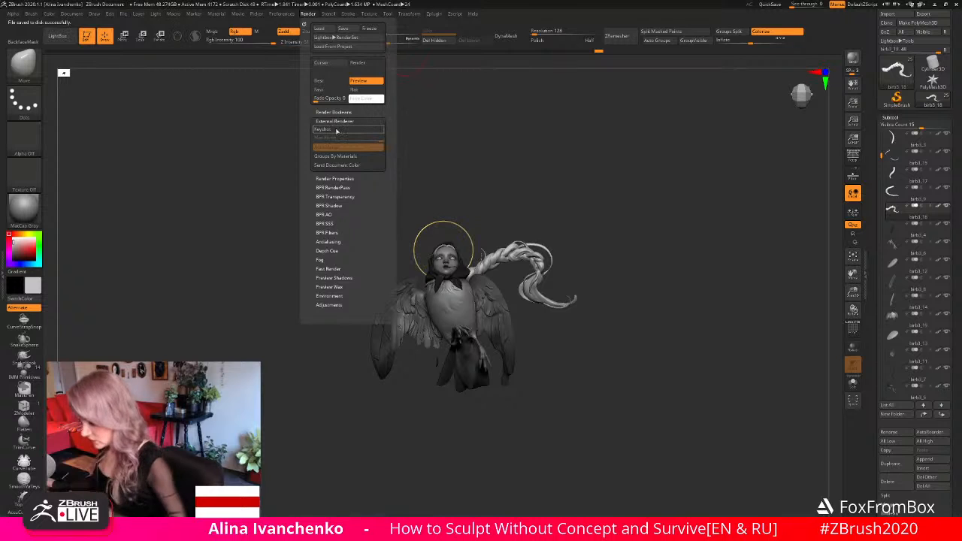
click(337, 130)
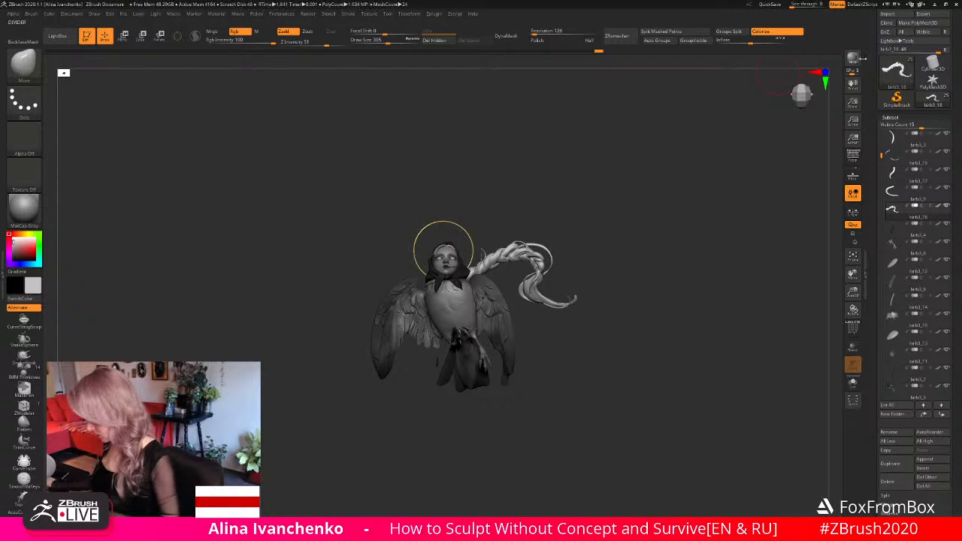
click(854, 60)
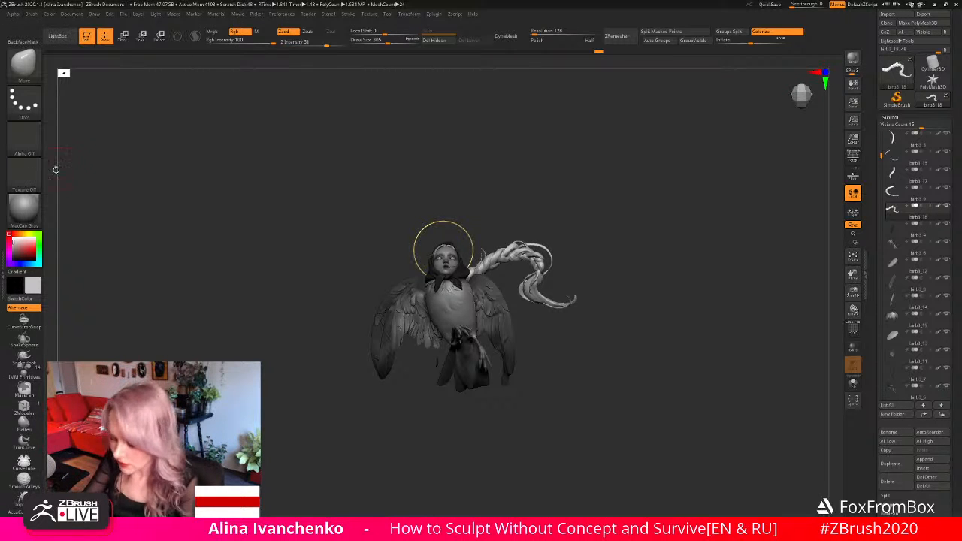
- Switch the sculpture's material to SkinShade4
click(23, 209)
click(298, 326)
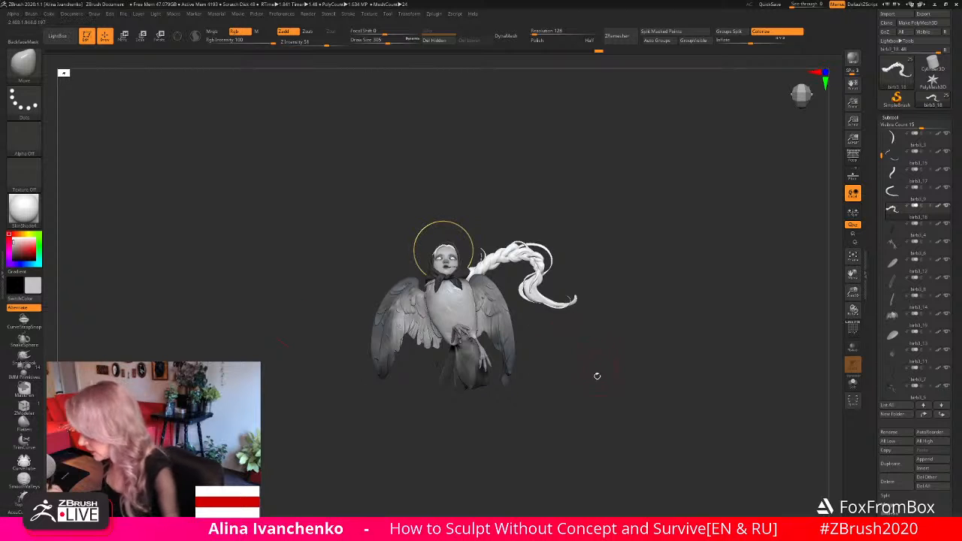
drag(597, 376, 596, 383)
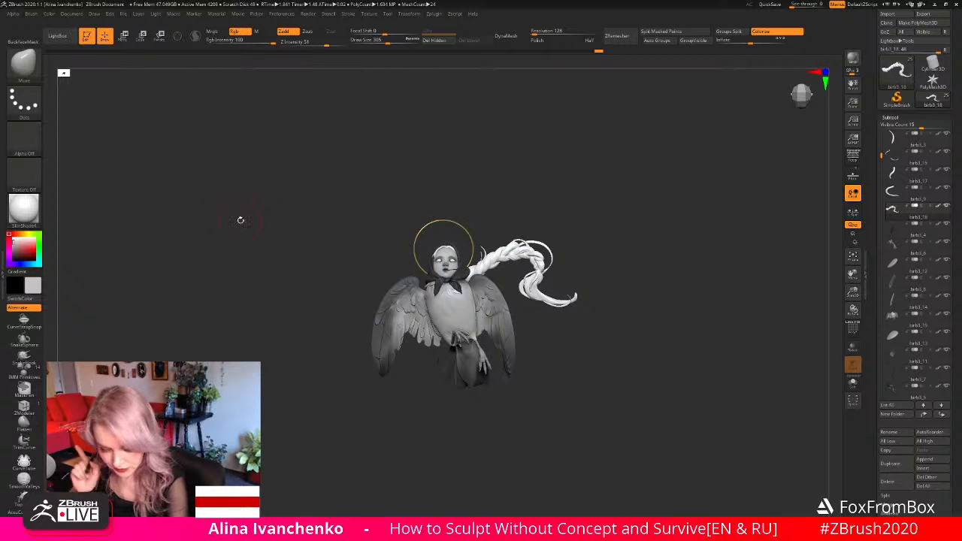
- Switch to the Standard brush and set its draw size to 445
key(b)
key(s)
key(t)
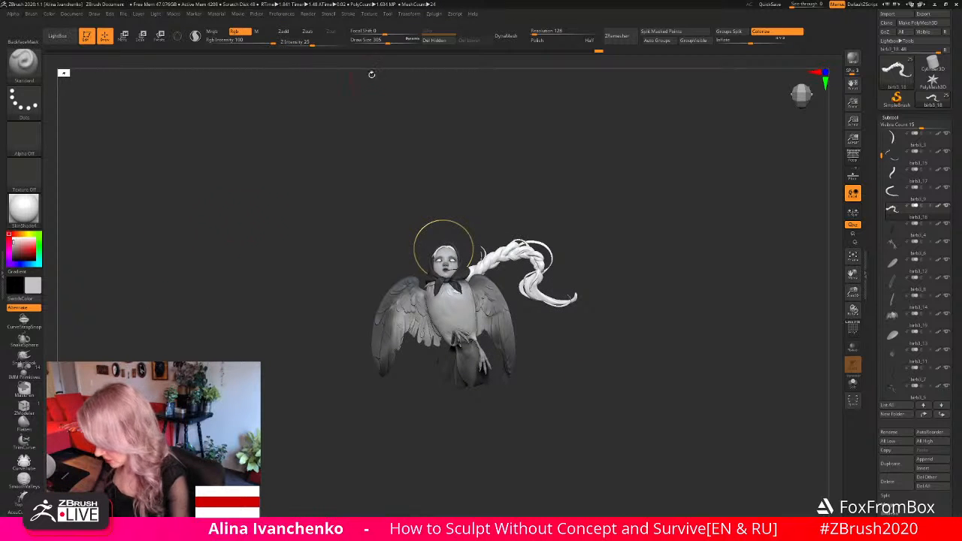
drag(387, 40, 397, 40)
drag(23, 241, 452, 310)
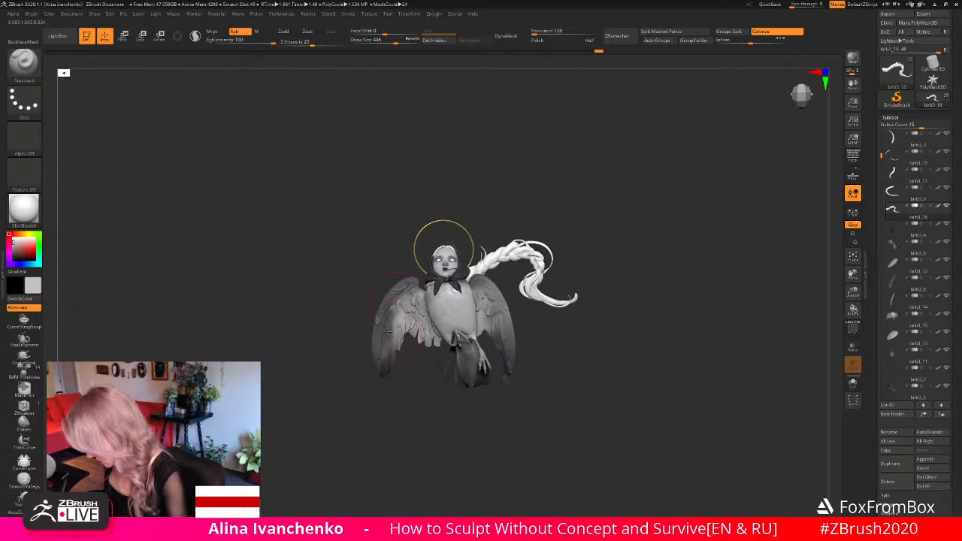
- Make the body and wings the active subtool and review the figure in the lighter material
alt+click(401, 302)
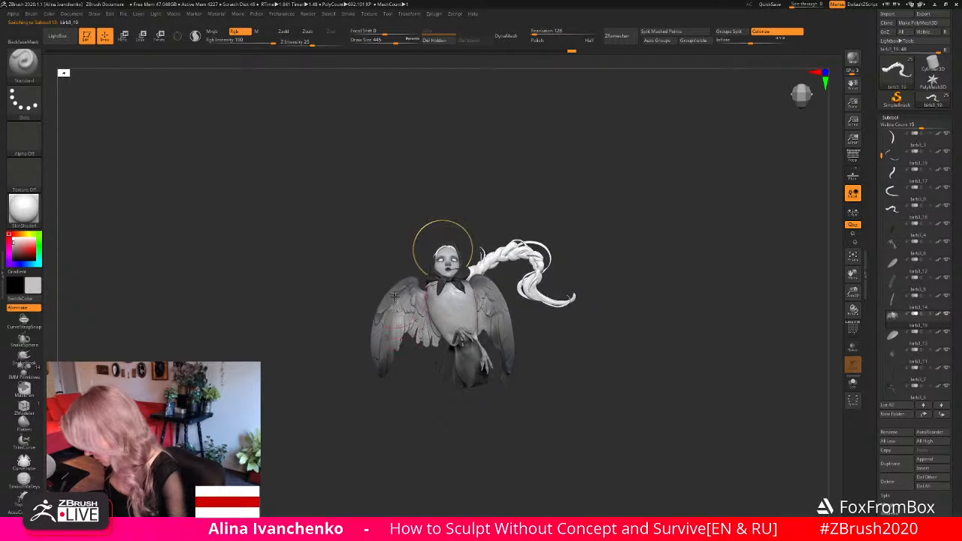
alt+click(374, 322)
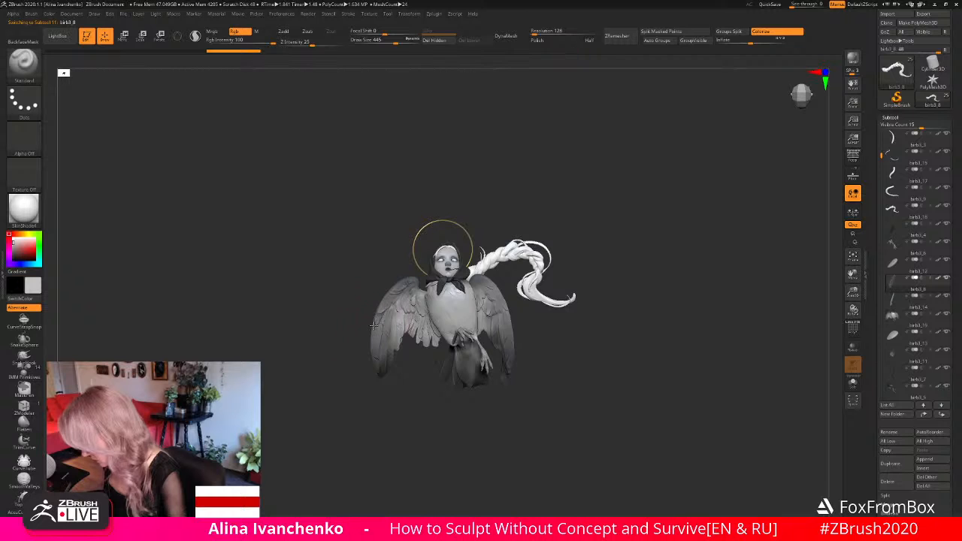
alt+drag(406, 420, 356, 417)
alt+click(445, 309)
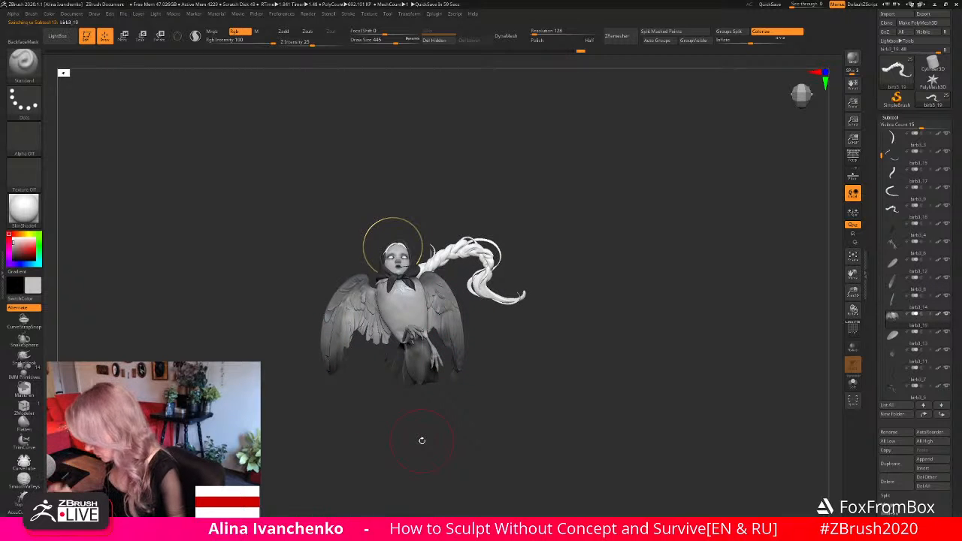
alt+drag(506, 382, 527, 372)
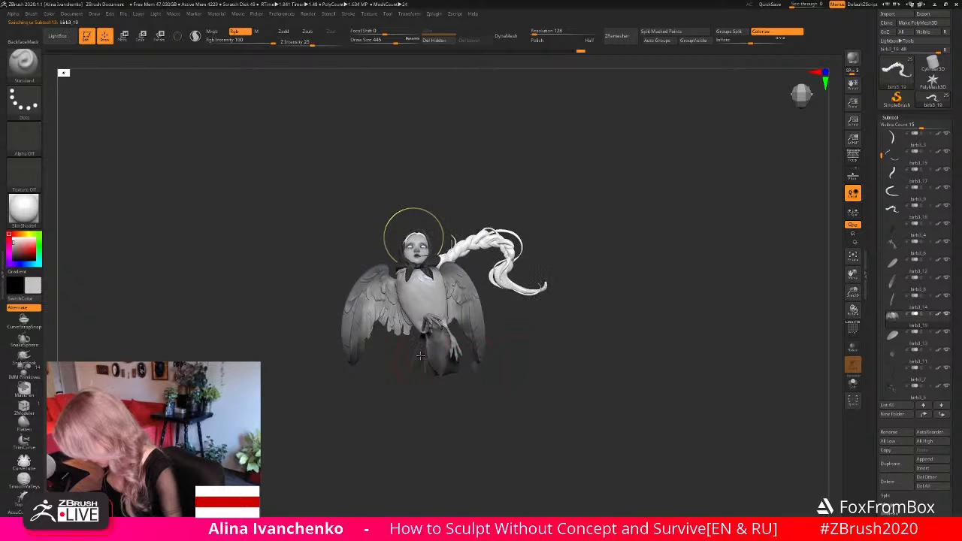
drag(425, 389, 435, 399)
mouse_move(527, 349)
mouse_down()
mouse_move(525, 373)
mouse_move(538, 354)
mouse_up()
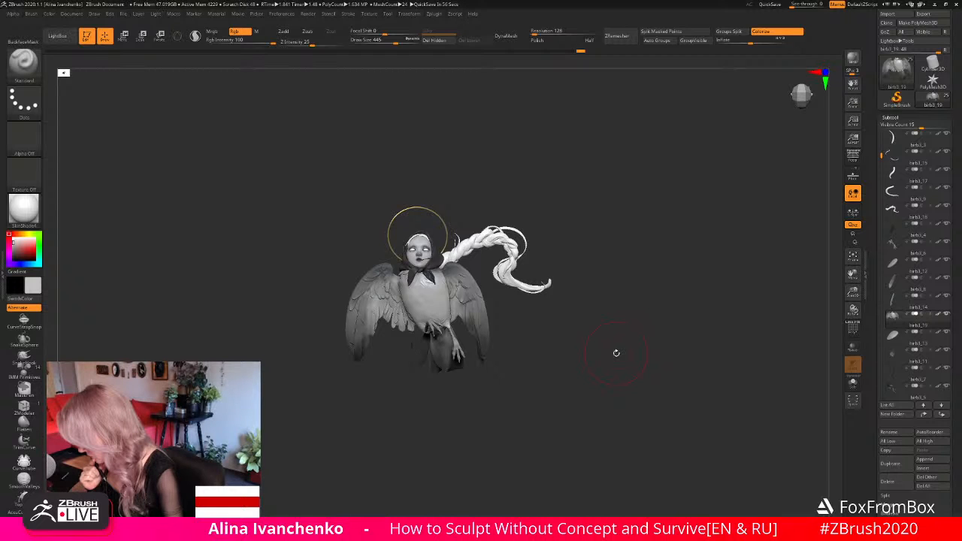
- Make the bird legs the active subtool and shade them with a medium-dark grey from several angles
alt+click(422, 255)
mouse_move(532, 309)
alt+mouse_down()
mouse_move(560, 301)
mouse_move(569, 354)
mouse_move(577, 340)
mouse_move(546, 356)
alt+mouse_up()
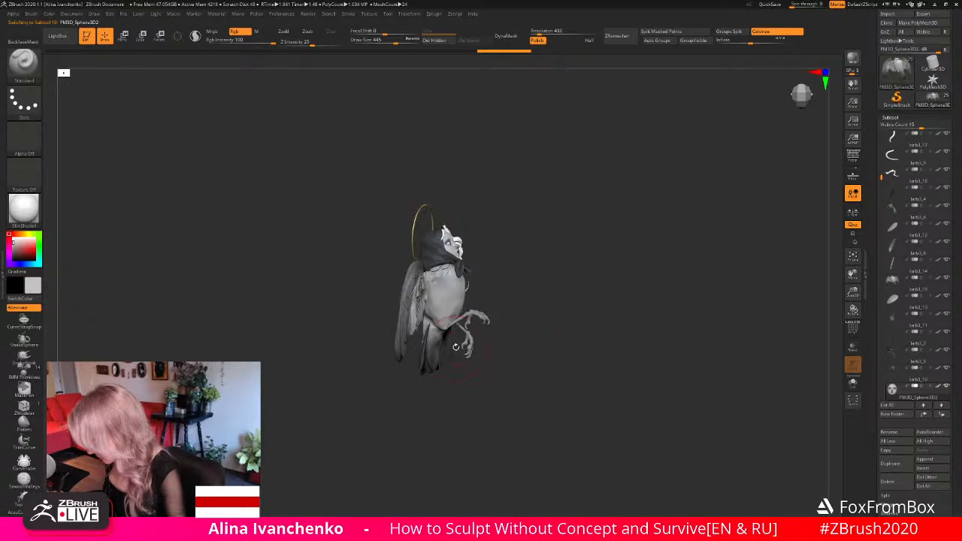
click(12, 252)
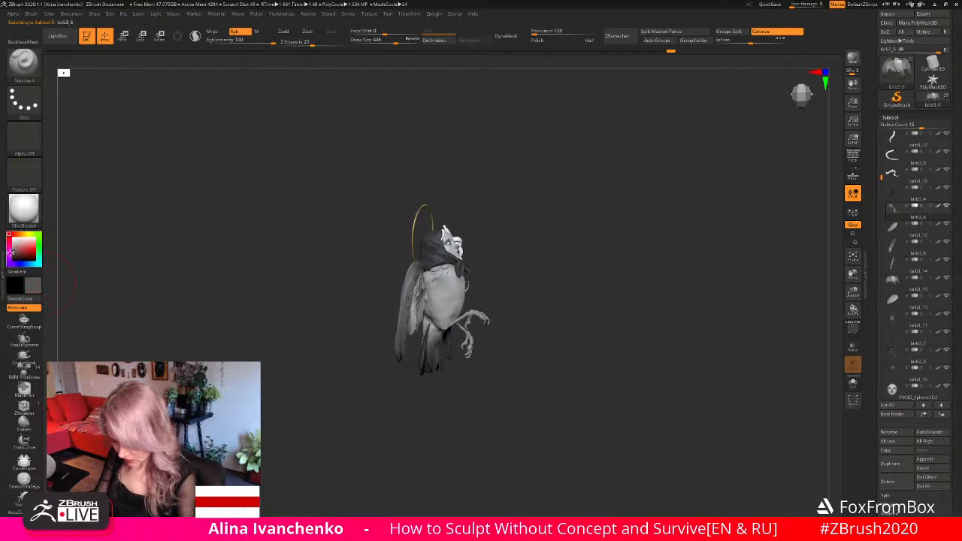
drag(421, 386, 439, 383)
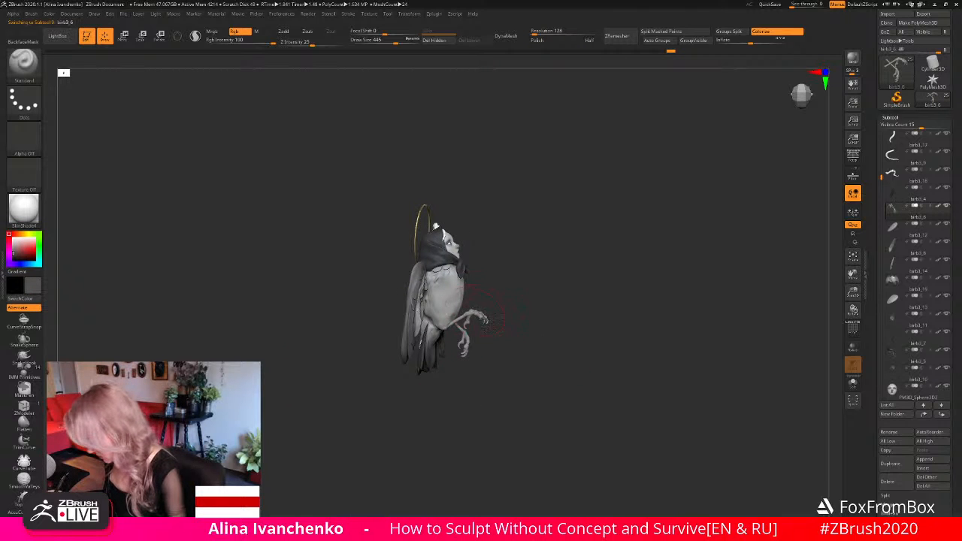
mouse_move(502, 321)
mouse_down()
mouse_move(470, 314)
mouse_move(460, 323)
mouse_move(481, 321)
mouse_up()
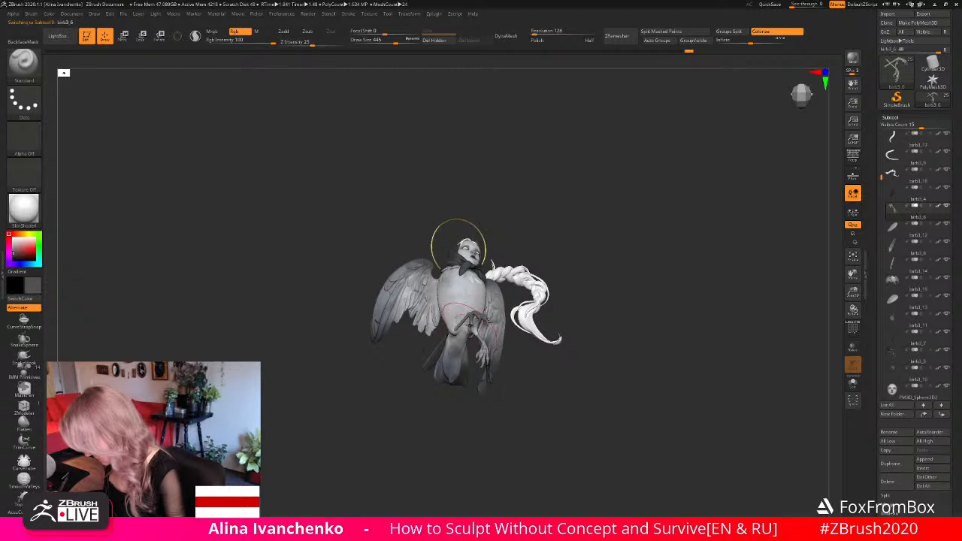
drag(425, 429, 478, 353)
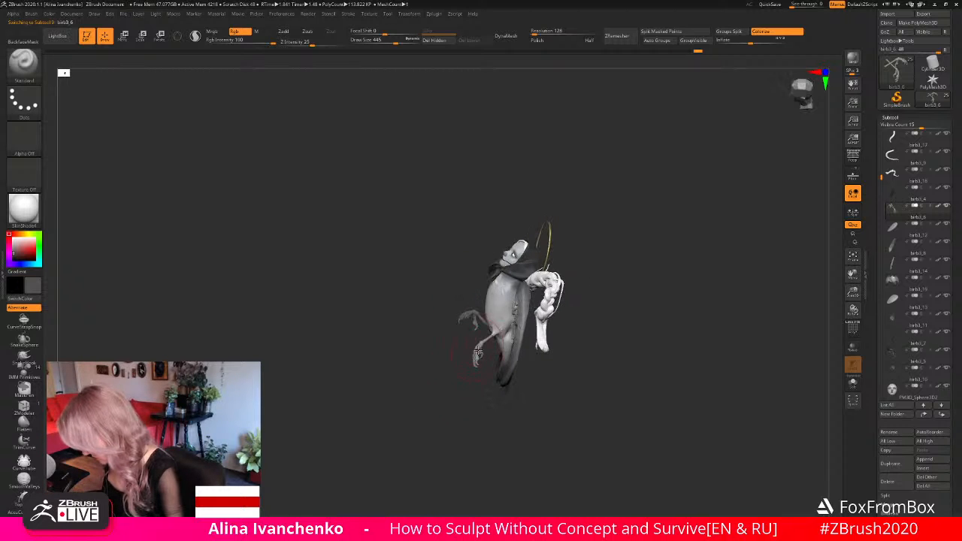
drag(440, 405, 482, 358)
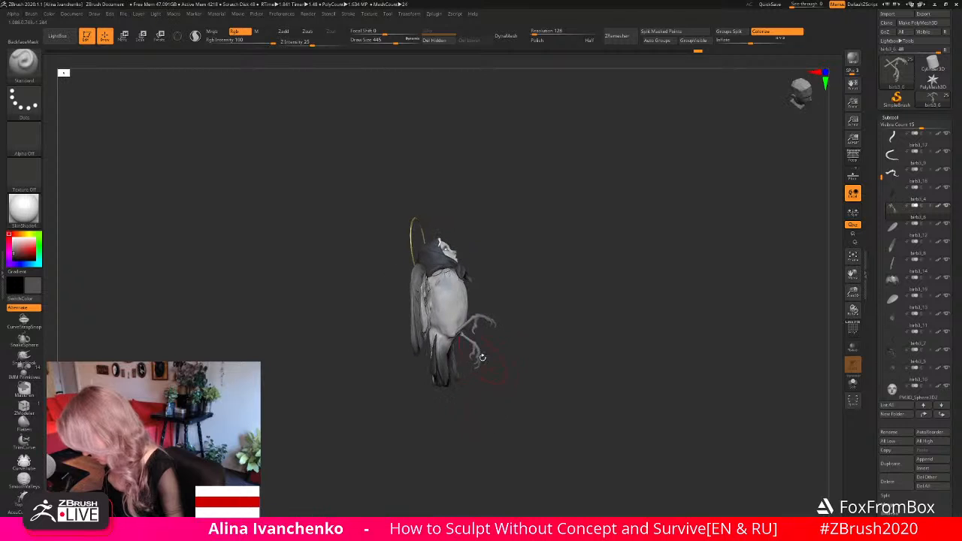
drag(479, 407, 468, 366)
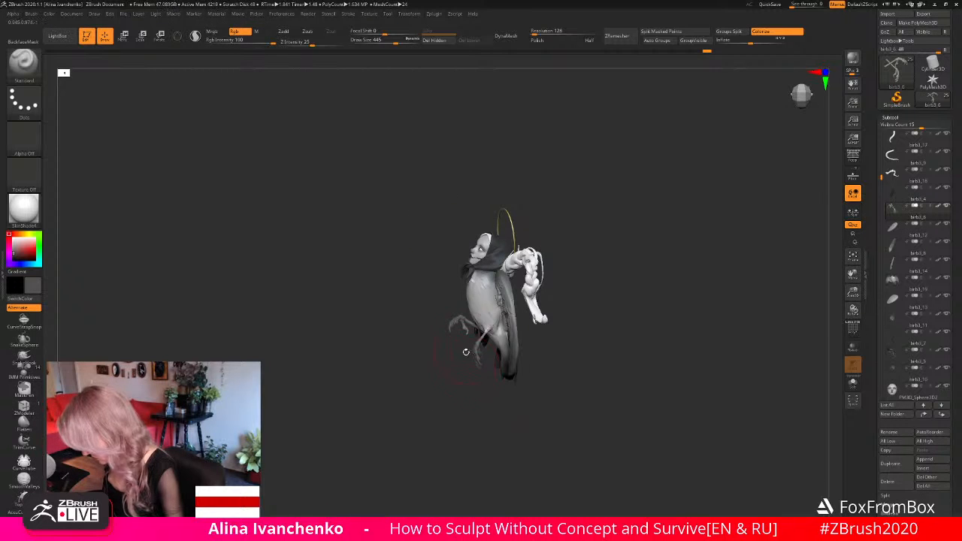
- Darken the claws and legs with near-black paint, using a draw size of 331
drag(17, 253, 11, 257)
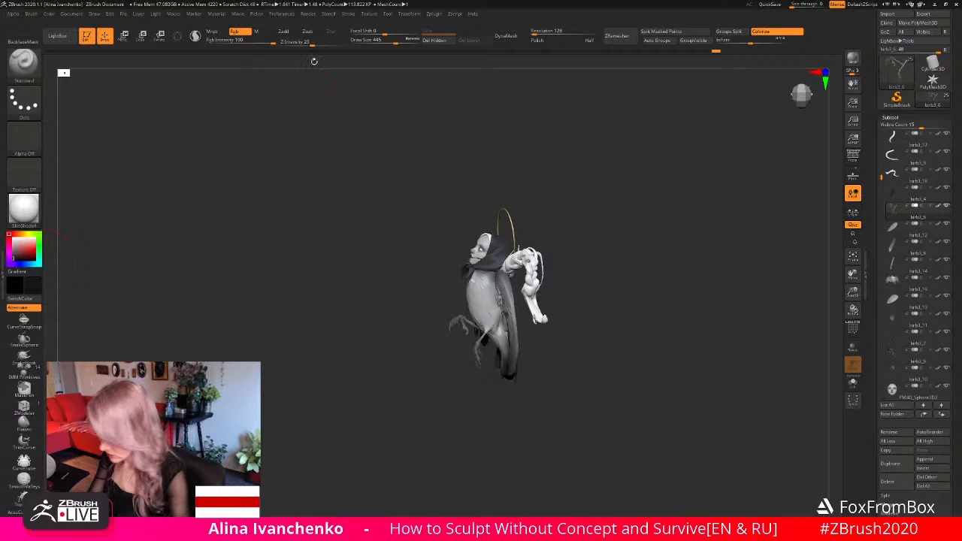
mouse_move(457, 401)
mouse_down()
mouse_move(509, 397)
mouse_move(439, 402)
mouse_move(427, 376)
mouse_move(476, 391)
mouse_up()
key(ctrl+shift+z)
alt+drag(697, 324, 701, 263)
alt+drag(556, 338, 751, 288)
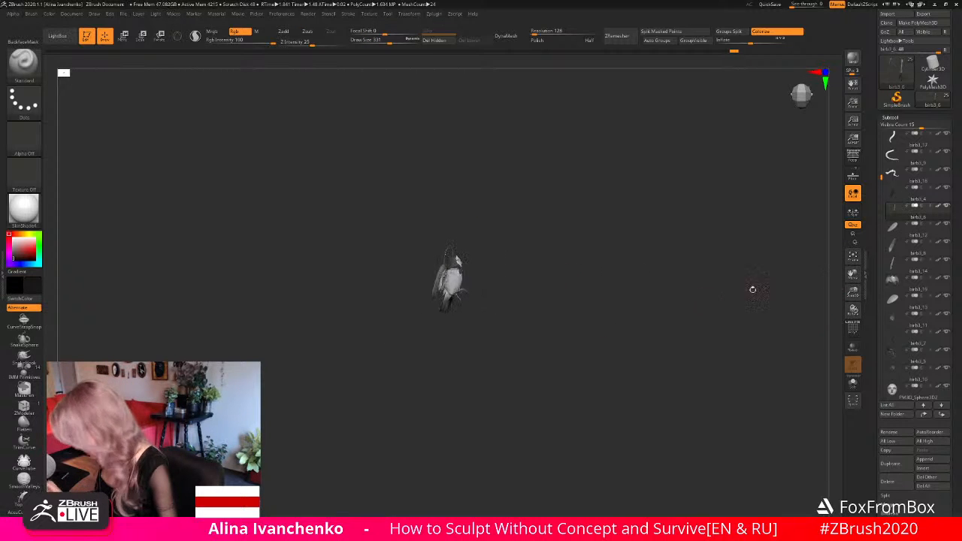
drag(853, 291, 799, 437)
drag(522, 283, 490, 288)
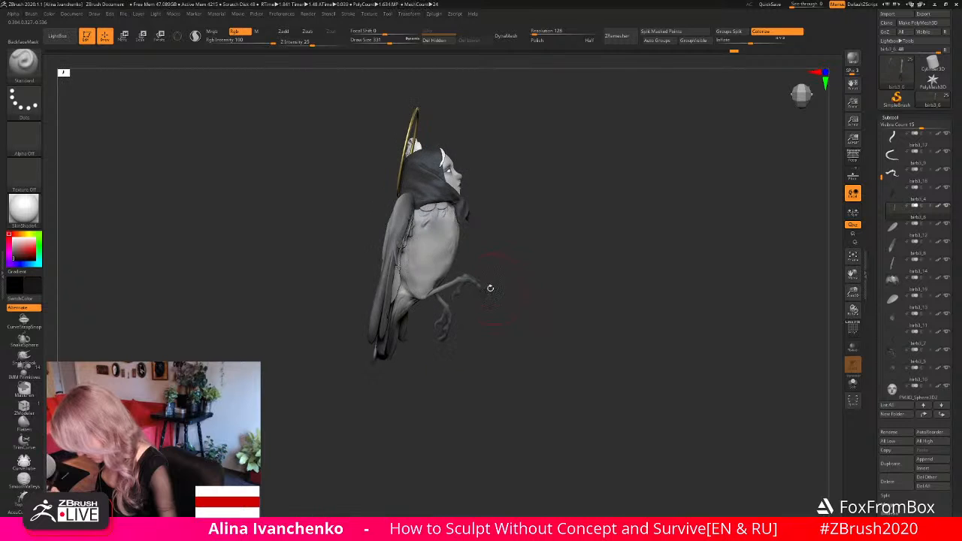
drag(646, 323, 638, 354)
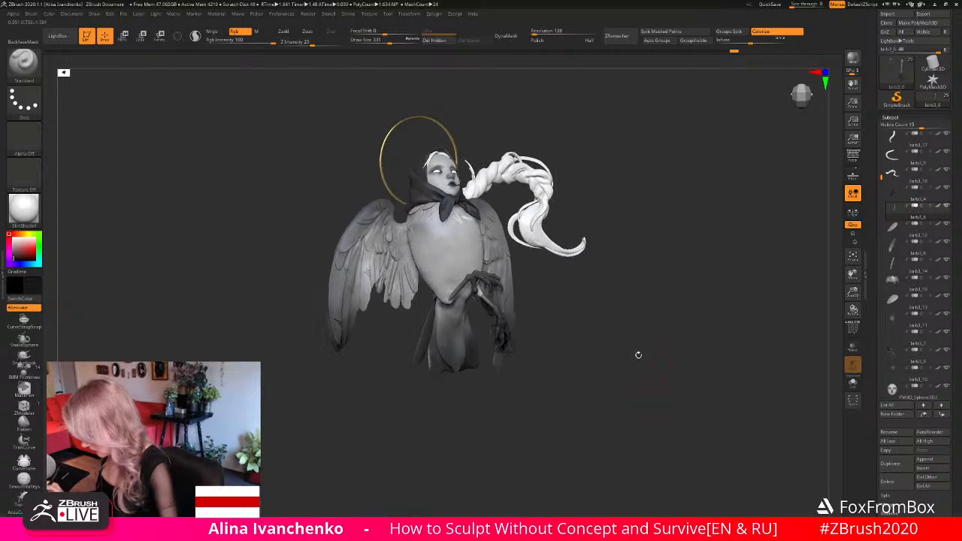
- Pick a lighter dark grey and soften the shading on the legs and claws with it
click(13, 253)
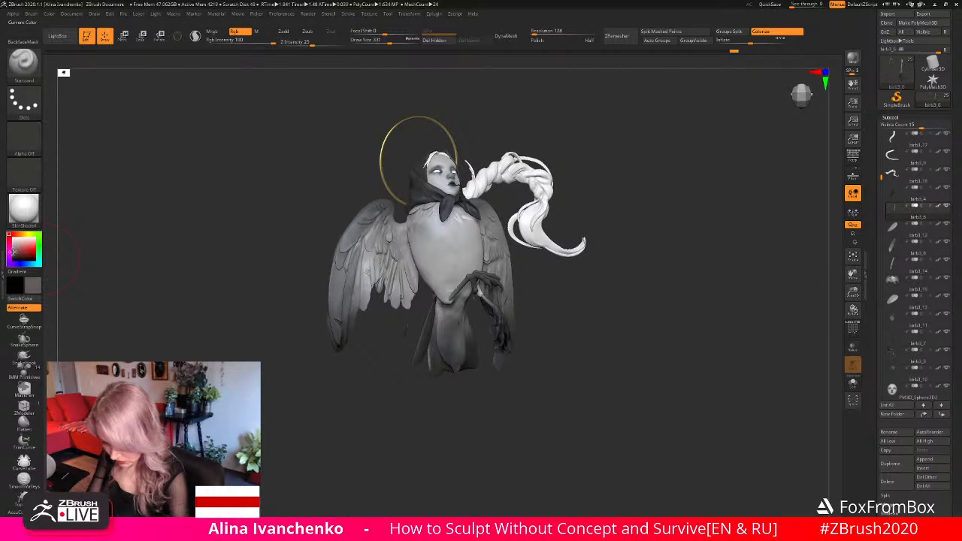
drag(308, 304, 524, 322)
drag(584, 336, 535, 323)
drag(648, 290, 692, 325)
drag(852, 292, 849, 320)
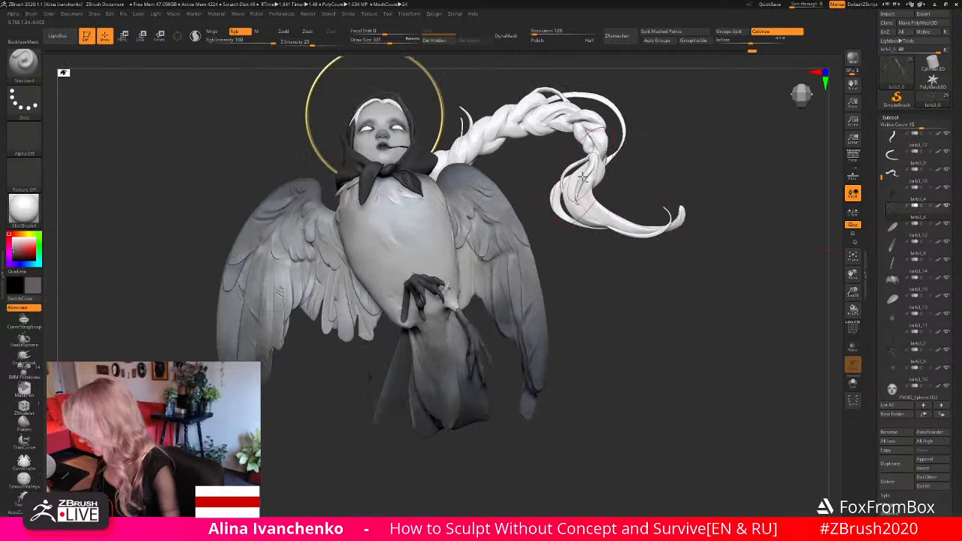
- Activate the short strand near the braid's end, set the draw size to 177 and check the strand in isolation
alt+click(592, 123)
drag(390, 42, 384, 43)
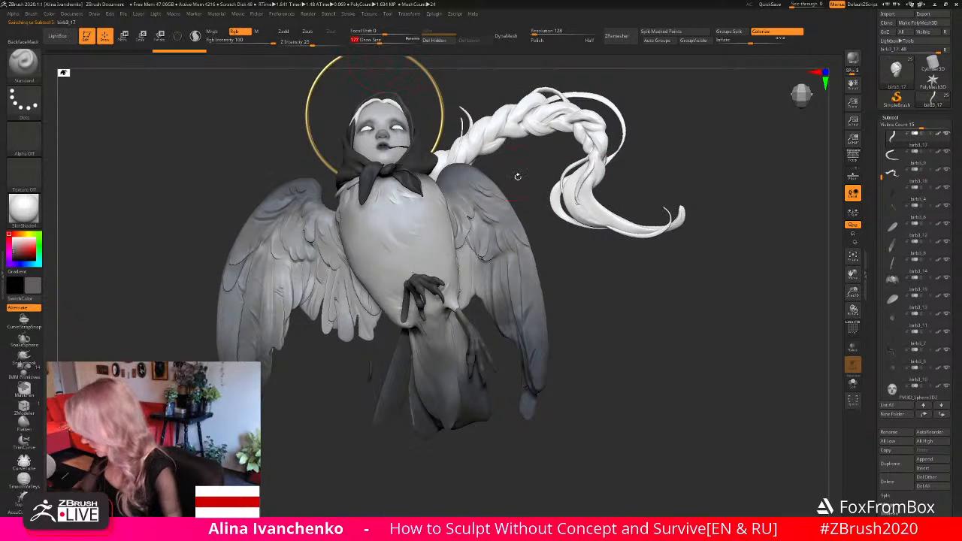
alt+drag(612, 298, 577, 336)
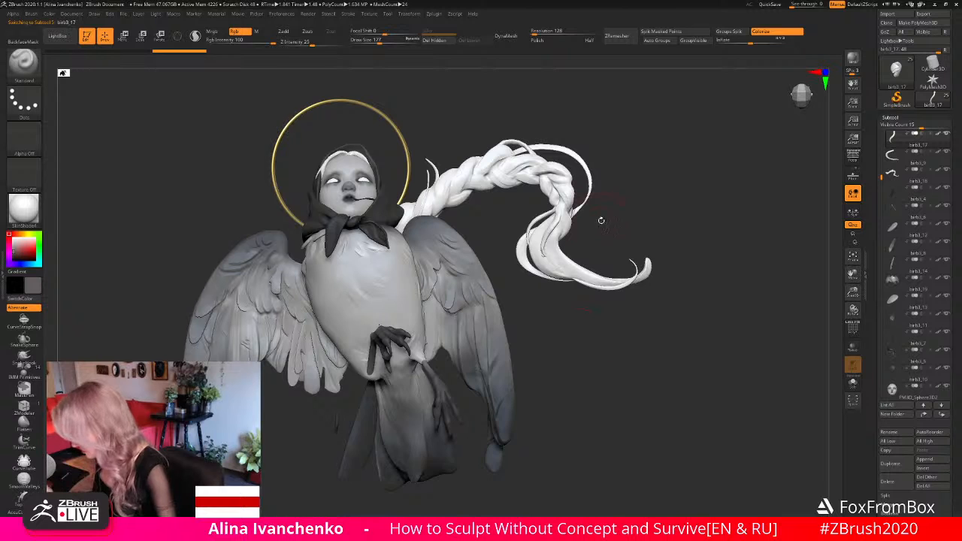
drag(601, 220, 605, 240)
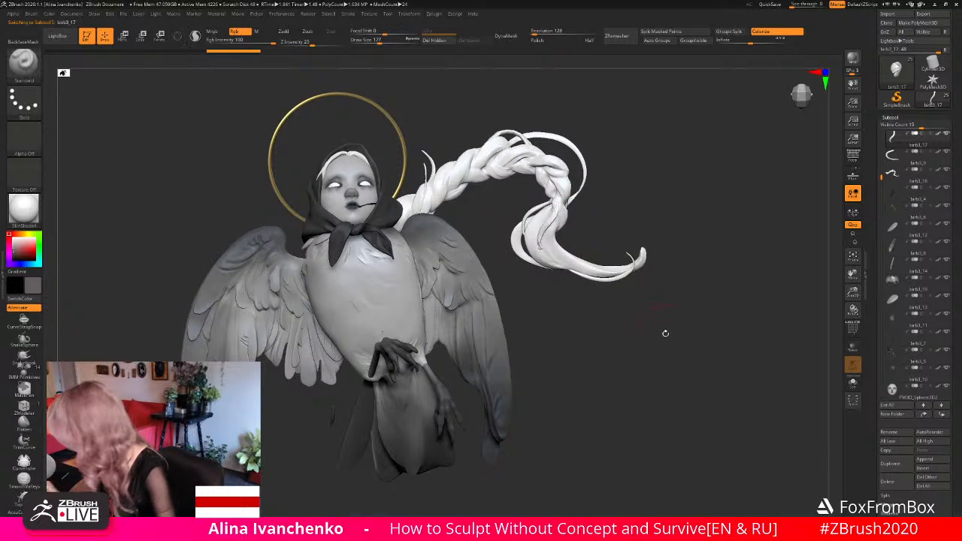
click(852, 383)
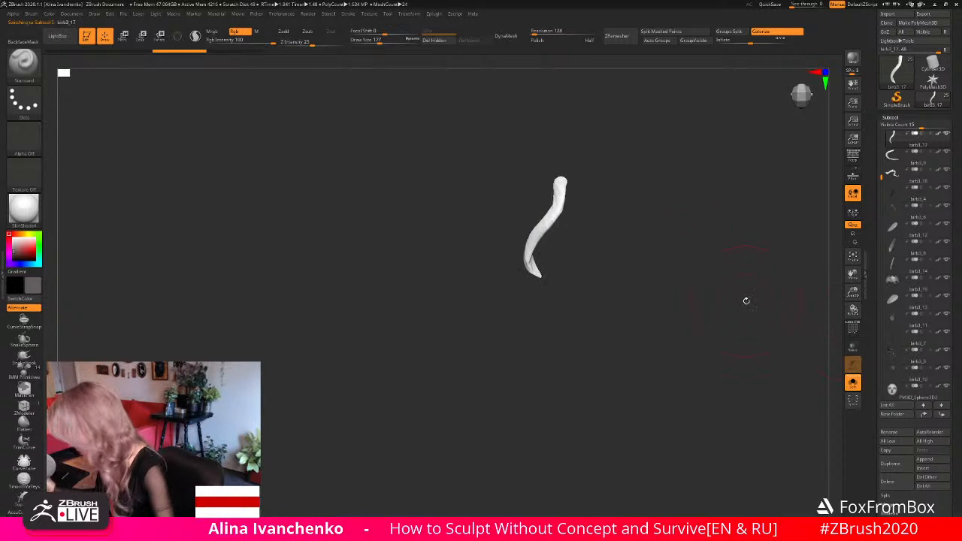
drag(542, 225, 589, 226)
ctrl+click(597, 225)
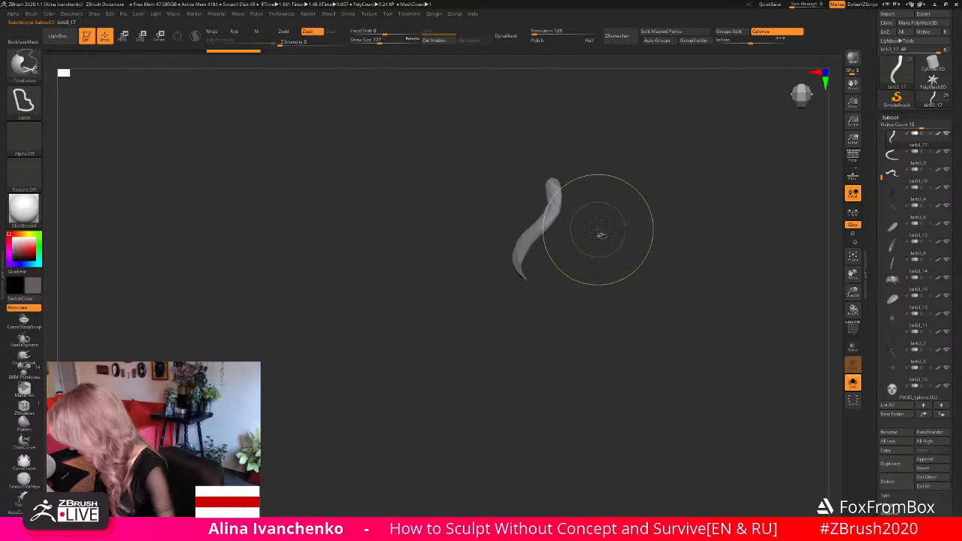
ctrl+click(601, 234)
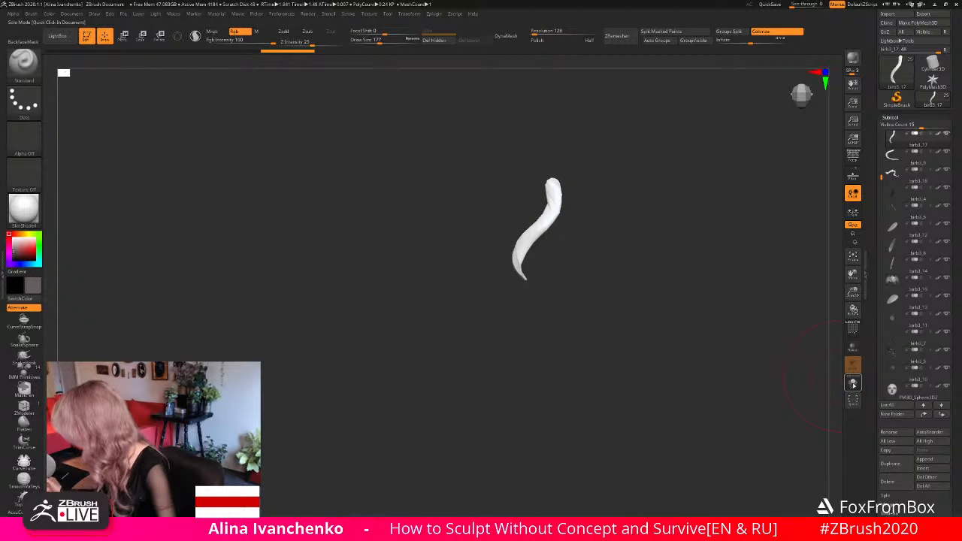
click(852, 383)
- Reshape the short strand's loose tip against the lower braid with the Move brush
drag(766, 385, 720, 233)
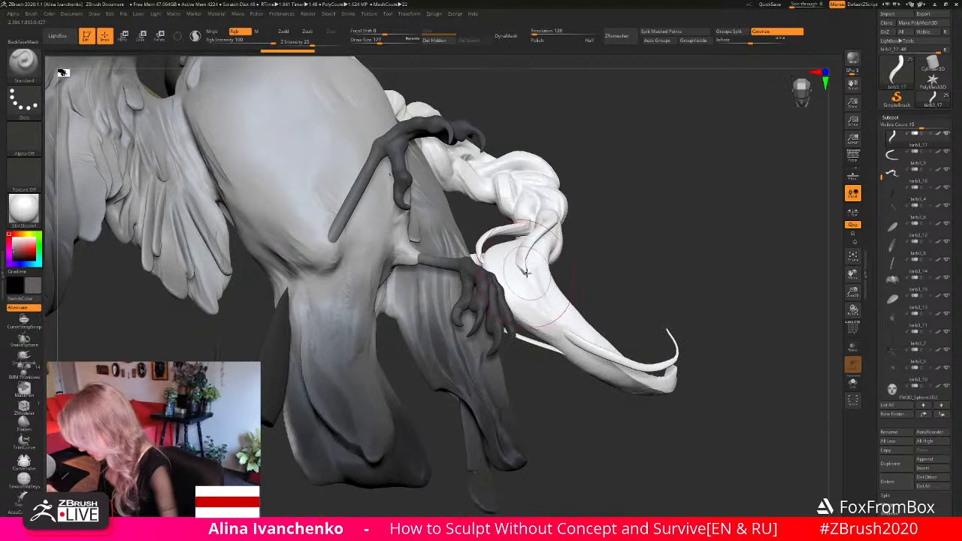
drag(632, 214, 600, 247)
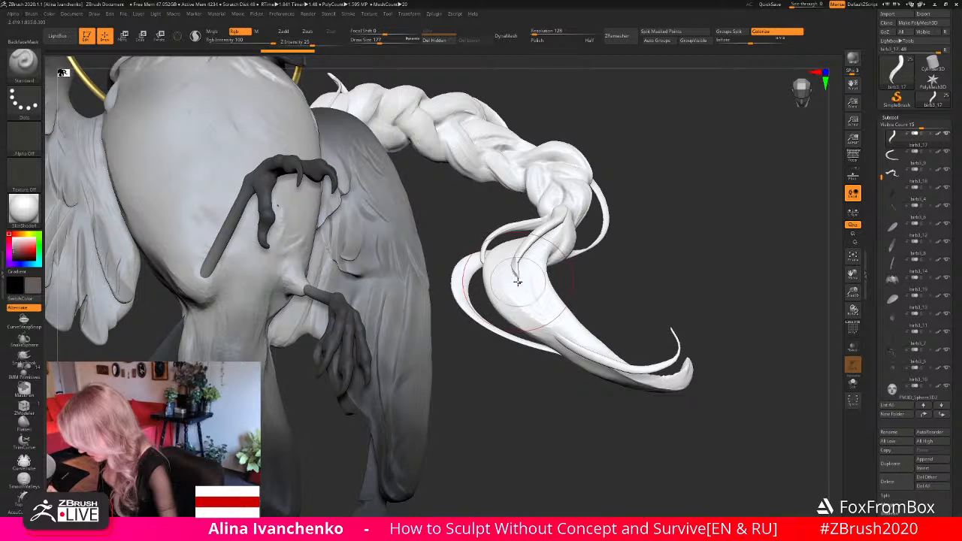
key(b)
key(m)
key(v)
drag(516, 269, 533, 273)
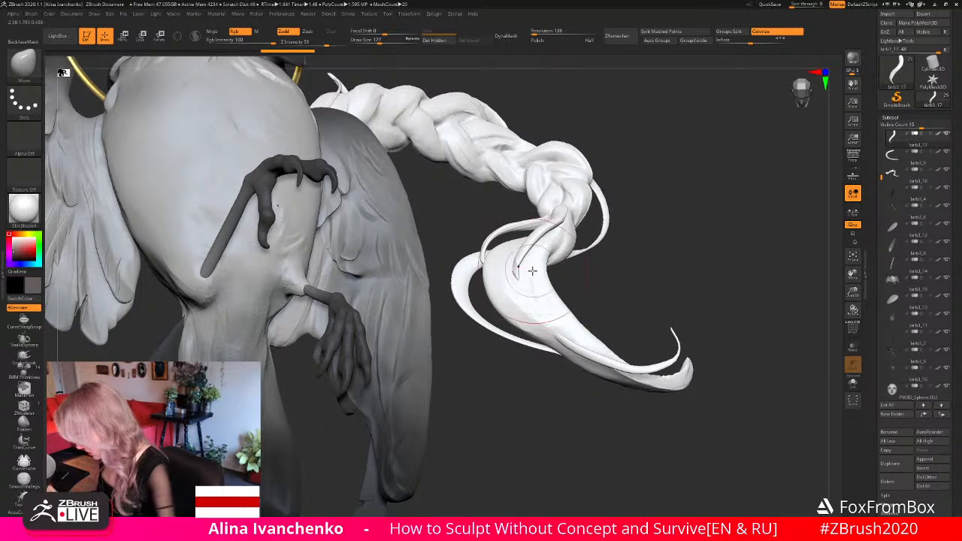
mouse_move(630, 256)
mouse_down()
mouse_move(629, 309)
mouse_move(625, 271)
mouse_move(635, 266)
mouse_up()
key(ctrl)
shift+drag(533, 251, 532, 263)
mouse_move(620, 263)
mouse_down()
mouse_move(580, 262)
mouse_move(575, 244)
mouse_up()
- Isolate the loose-strand subtool at the braid's end, lasso off its small stray fragment and delete the hidden geometry
alt+click(581, 345)
drag(601, 290, 639, 294)
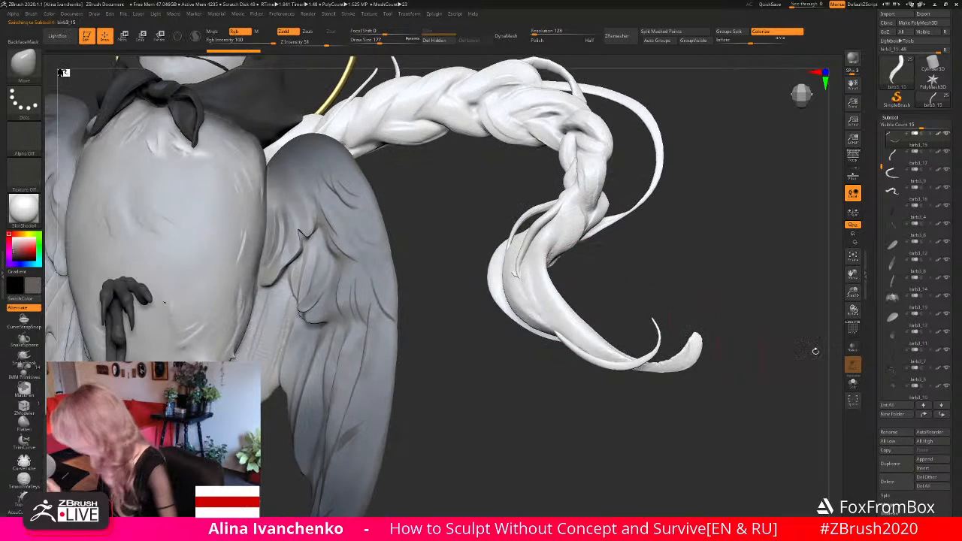
click(854, 383)
drag(773, 349, 623, 311)
mouse_move(530, 280)
ctrl+shift+mouse_down()
mouse_move(516, 296)
mouse_move(526, 292)
ctrl+shift+mouse_up()
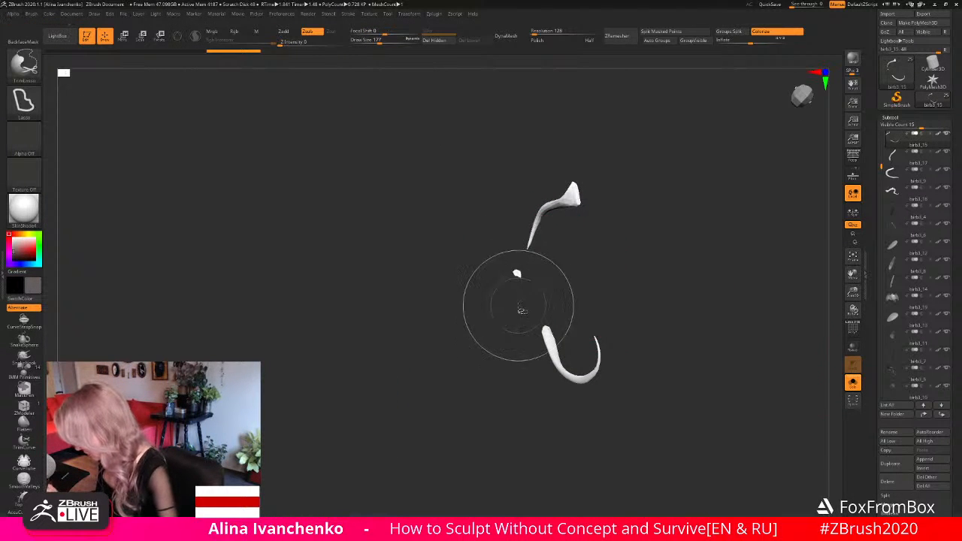
click(24, 62)
ctrl+shift+click(265, 106)
ctrl+alt+shift+drag(497, 274, 499, 272)
ctrl+shift+click(756, 374)
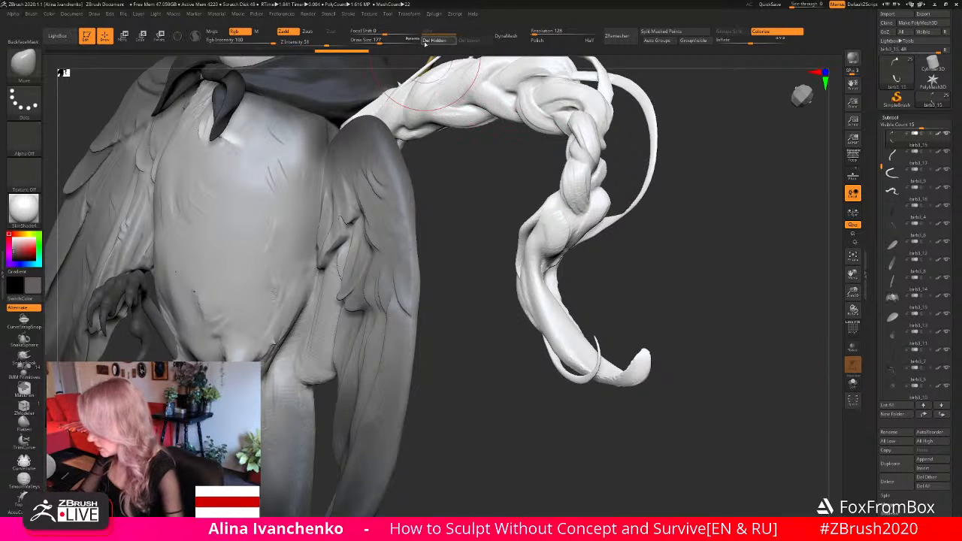
drag(756, 346, 636, 327)
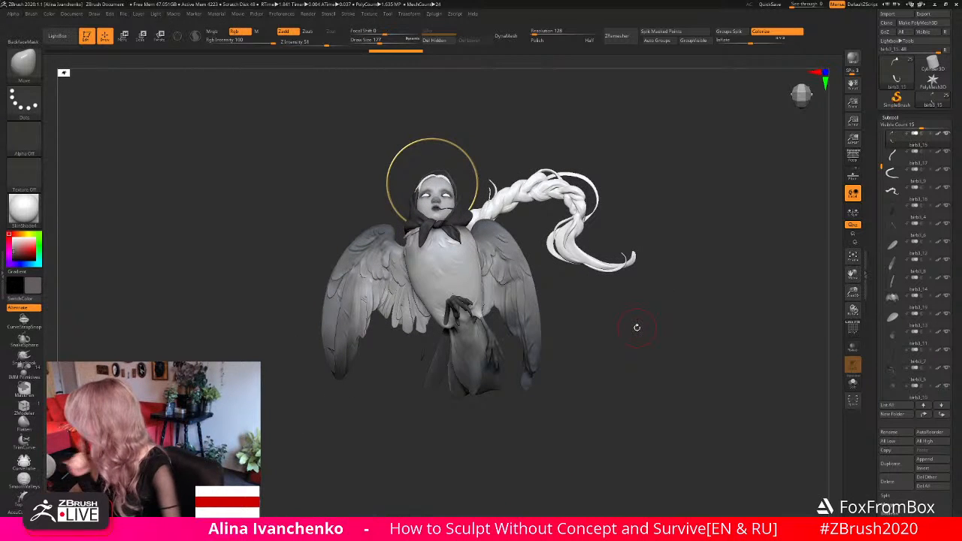
- Merge all visible subtools of the sculpture into one new tool
scroll(892, 329, down, 5)
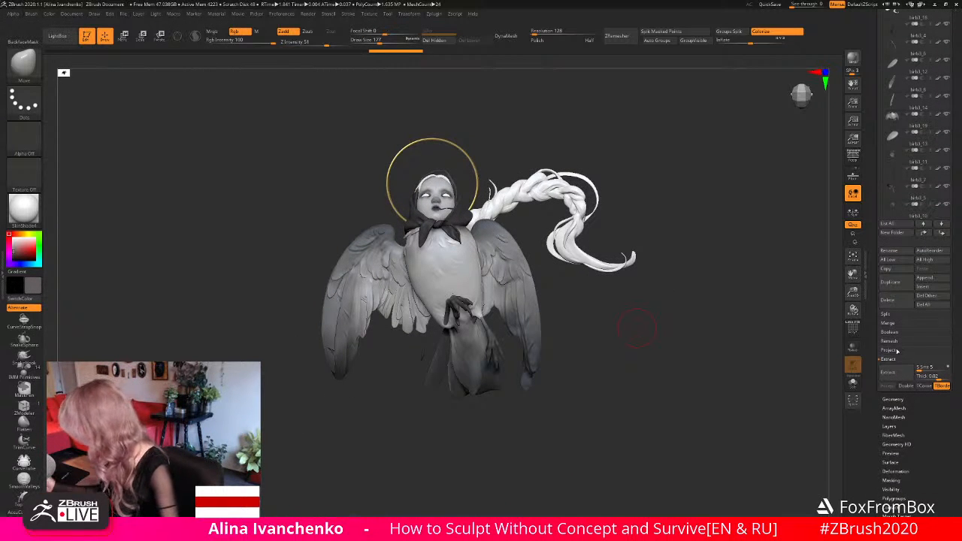
click(889, 324)
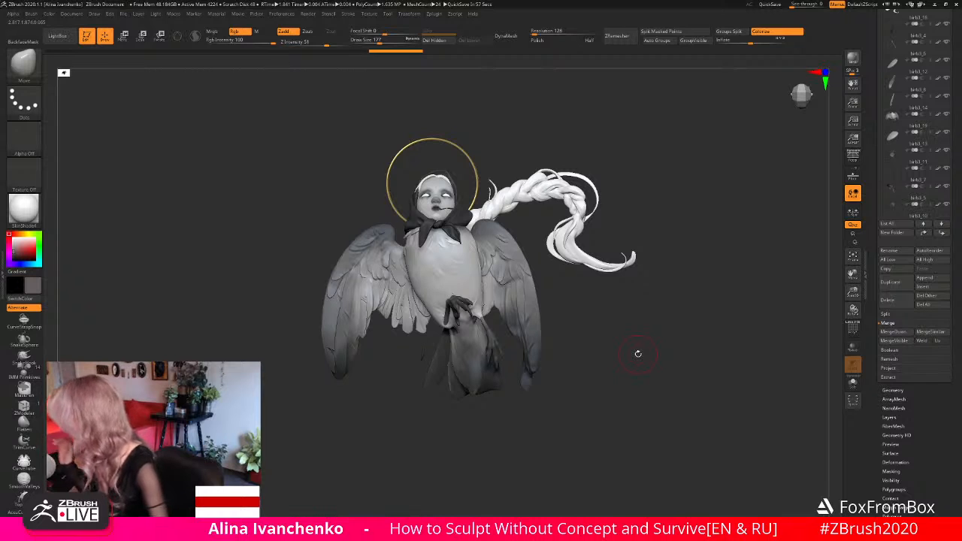
drag(958, 143, 958, 364)
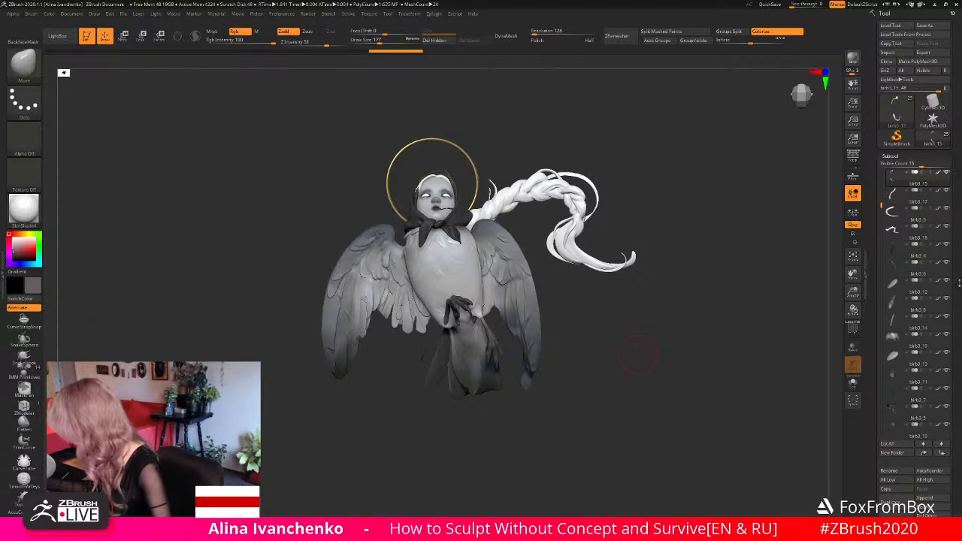
drag(960, 283, 956, 194)
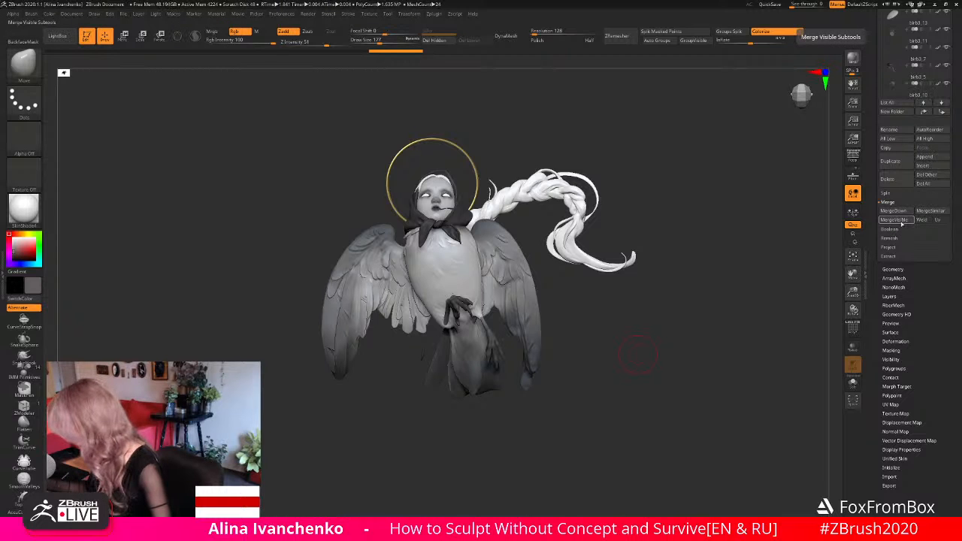
mouse_move(957, 124)
mouse_down()
mouse_move(956, 195)
mouse_move(954, 137)
mouse_up()
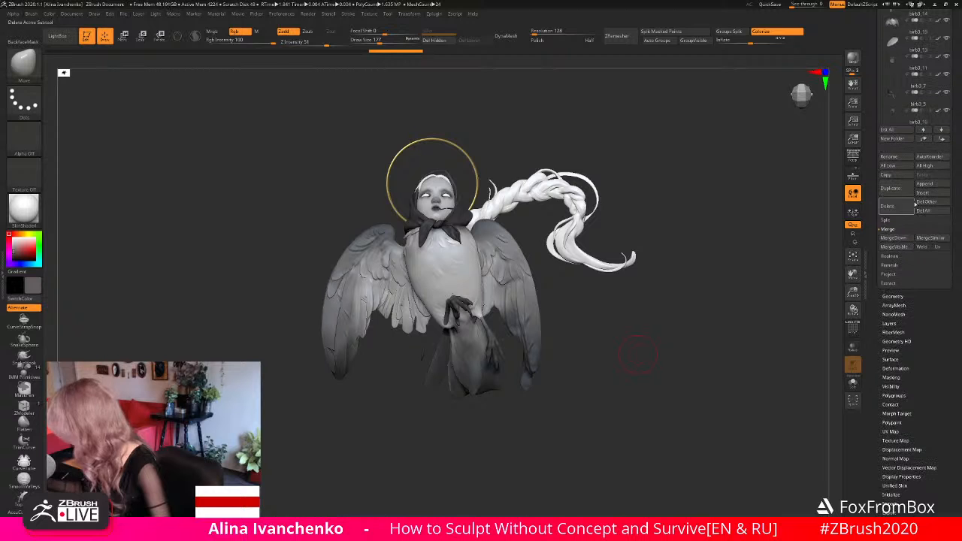
click(897, 252)
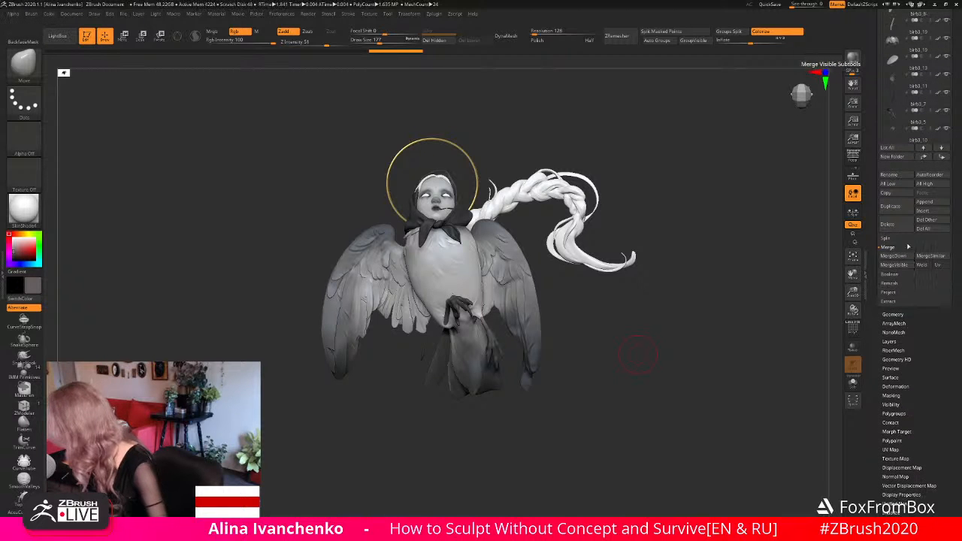
- Switch to the merged tool, turn off Solo mode and show only the halo's polygroup
click(933, 147)
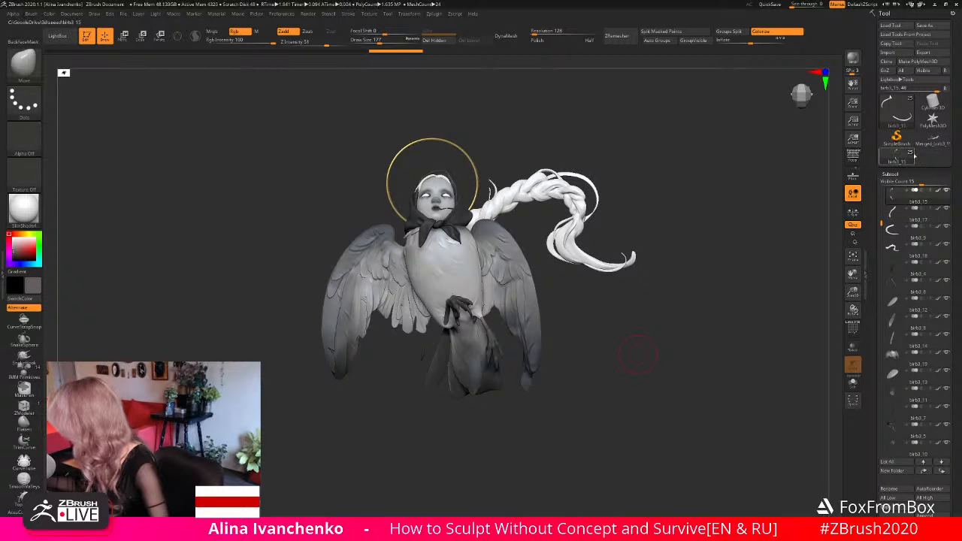
click(854, 383)
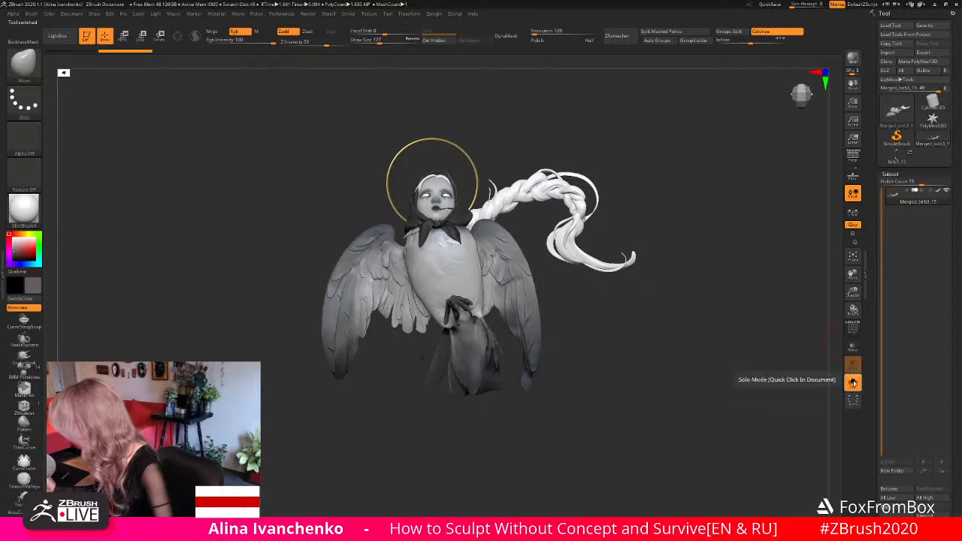
ctrl+shift+click(463, 151)
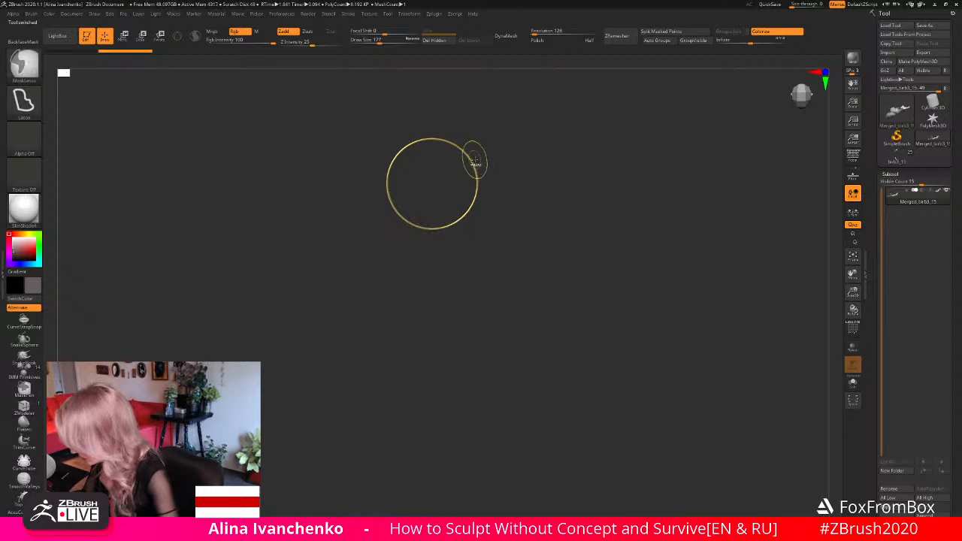
- Split the halo from the merged model into its own subtool and send the full sculpture to KeyShot
ctrl+shift+click(506, 141)
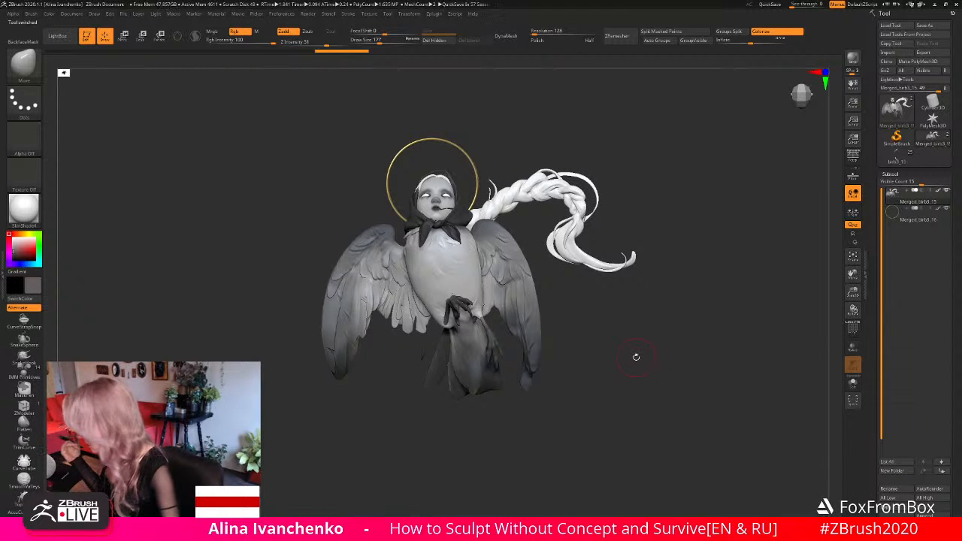
mouse_move(636, 358)
alt+mouse_down()
mouse_move(647, 360)
mouse_move(627, 368)
alt+mouse_up()
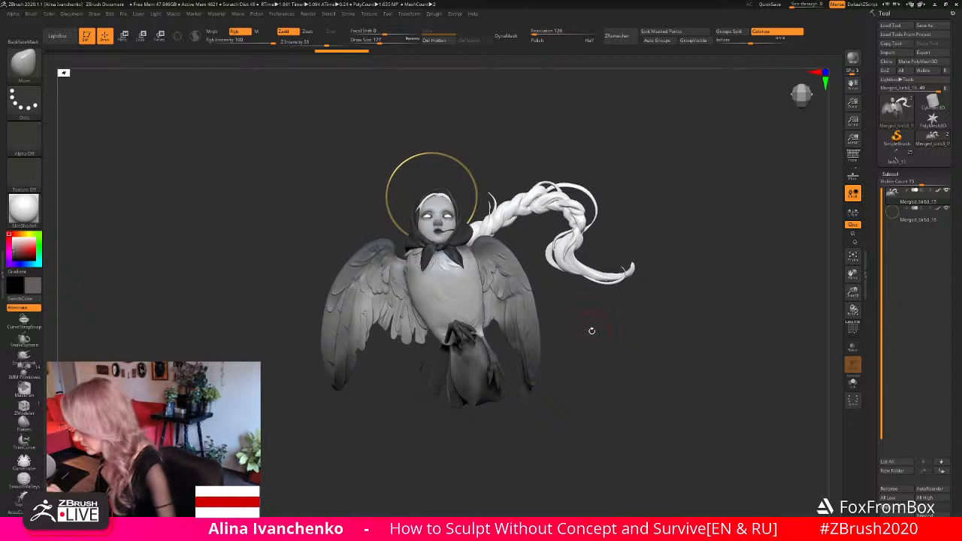
drag(592, 331, 721, 282)
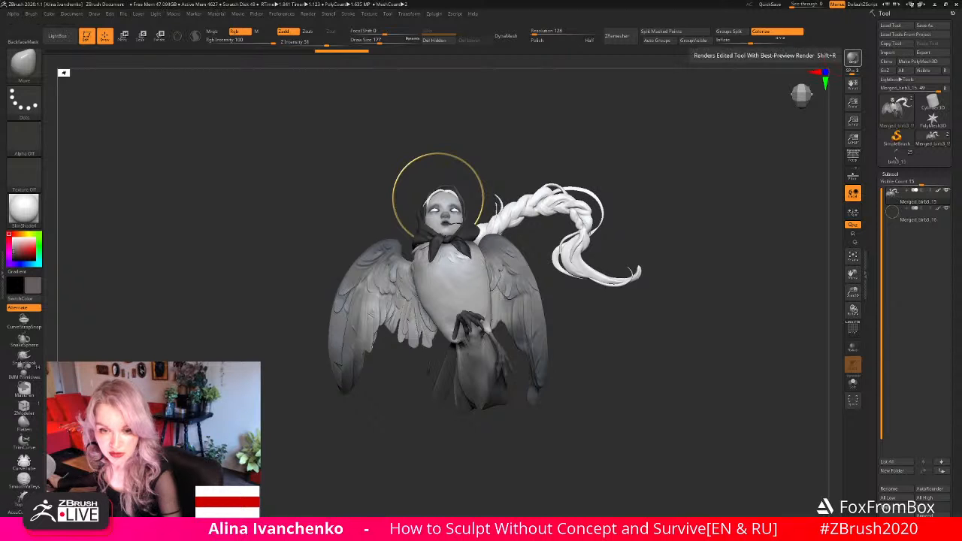
click(853, 58)
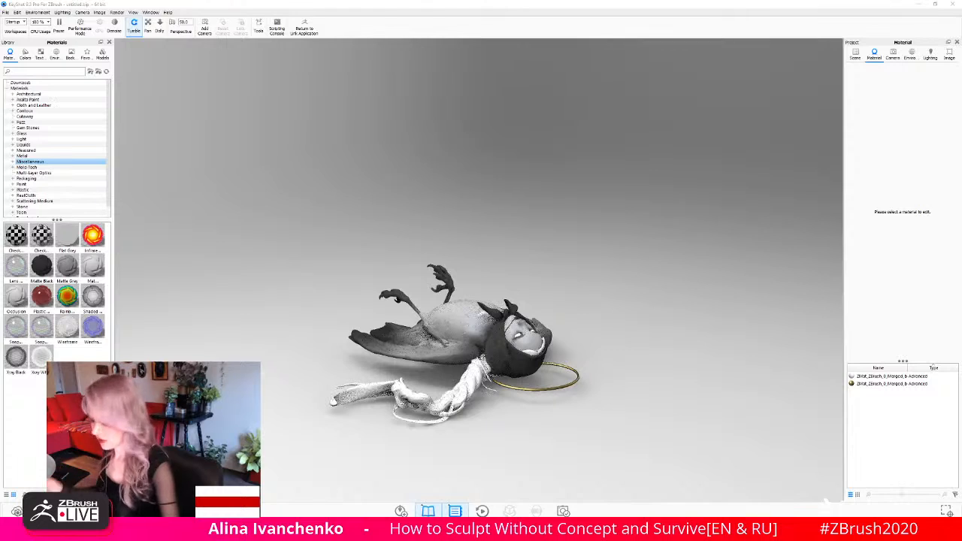
- View the bird-woman from the front, try the 3 Panels Straight 4K environment and apply 3 Point Medium 4K instead
drag(613, 283, 661, 229)
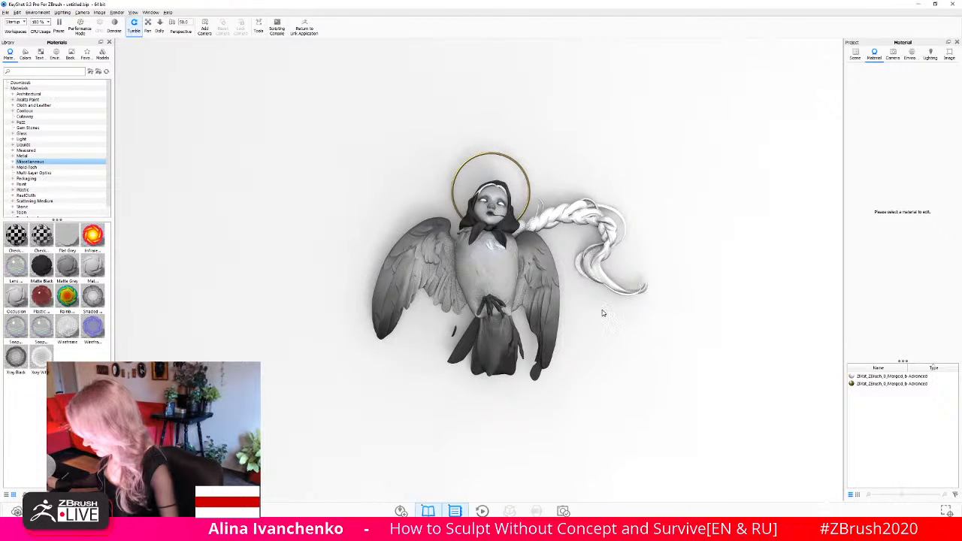
mouse_move(609, 324)
mouse_down()
mouse_move(654, 358)
mouse_move(670, 339)
mouse_move(631, 323)
mouse_move(591, 333)
mouse_move(591, 323)
mouse_up()
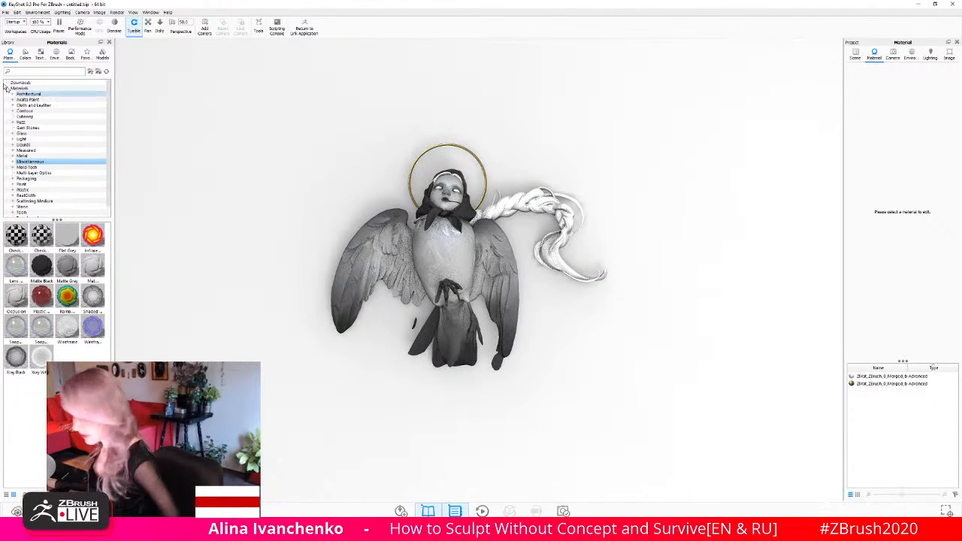
click(56, 54)
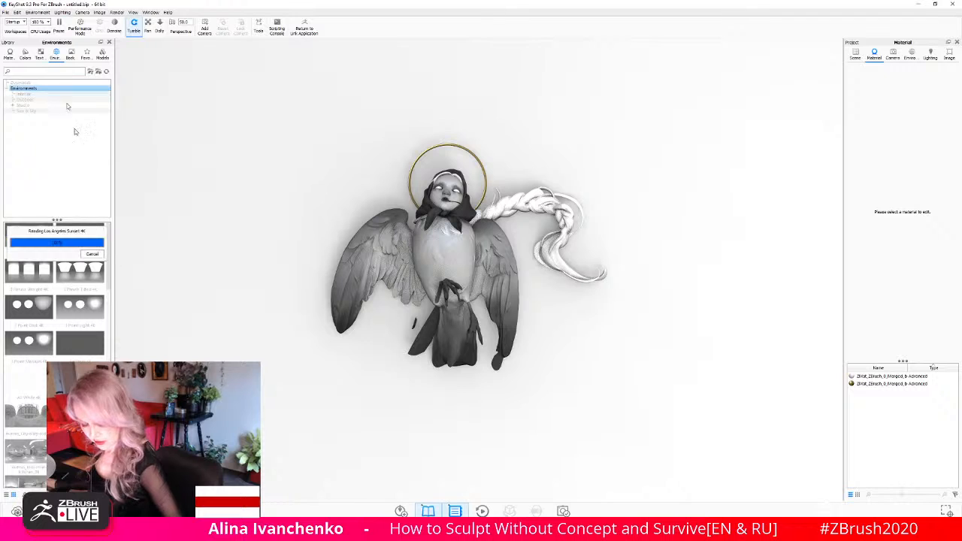
mouse_move(71, 284)
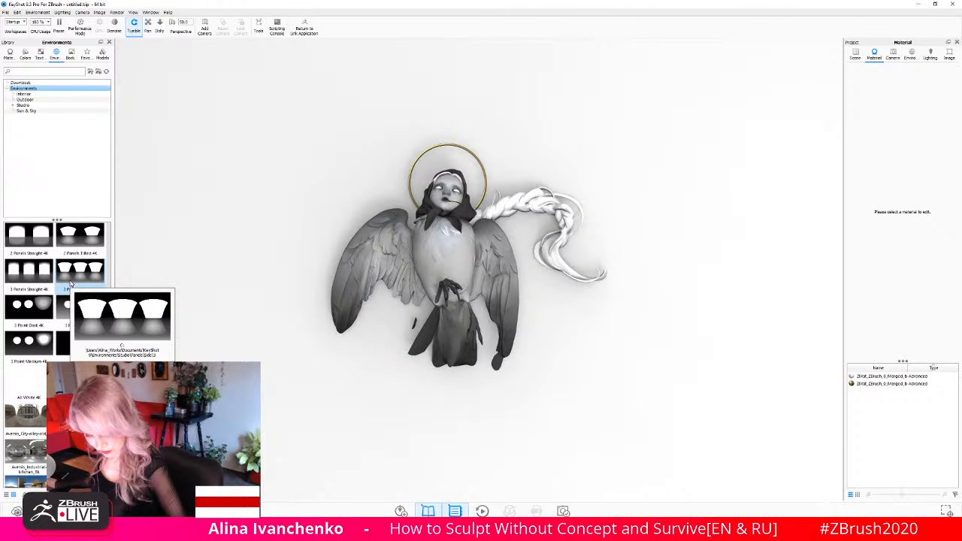
double_click(37, 278)
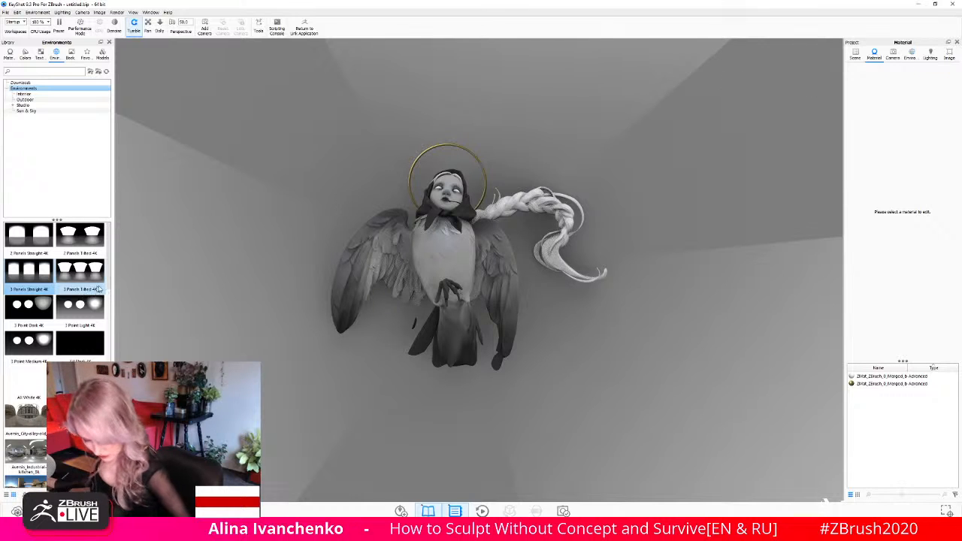
click(47, 343)
double_click(45, 346)
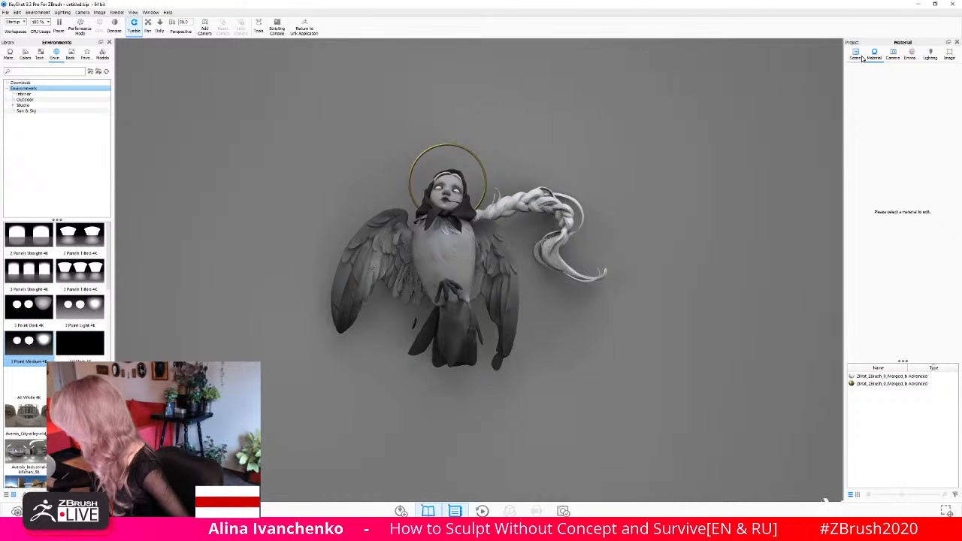
- Lower the brightness of the scene's lighting environment to about 0.2
click(911, 55)
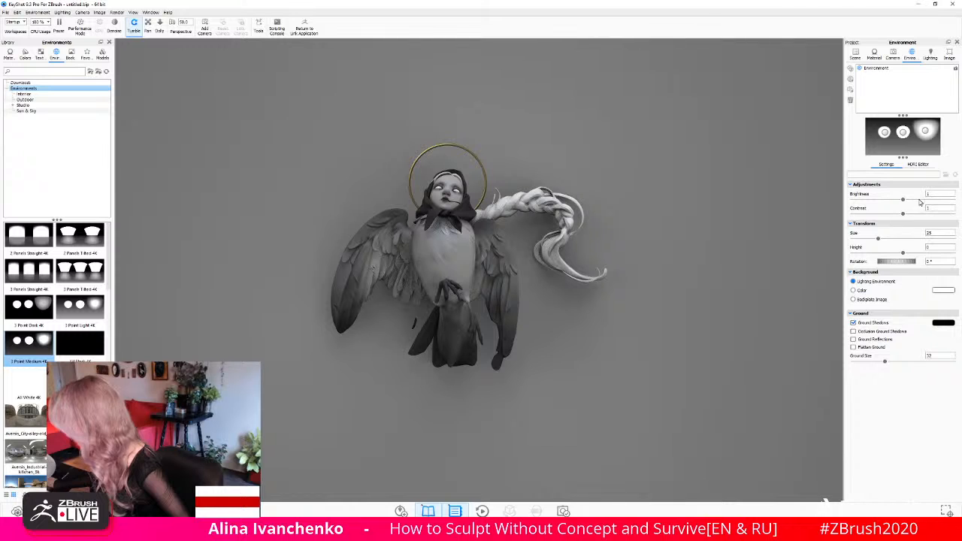
drag(902, 201, 864, 209)
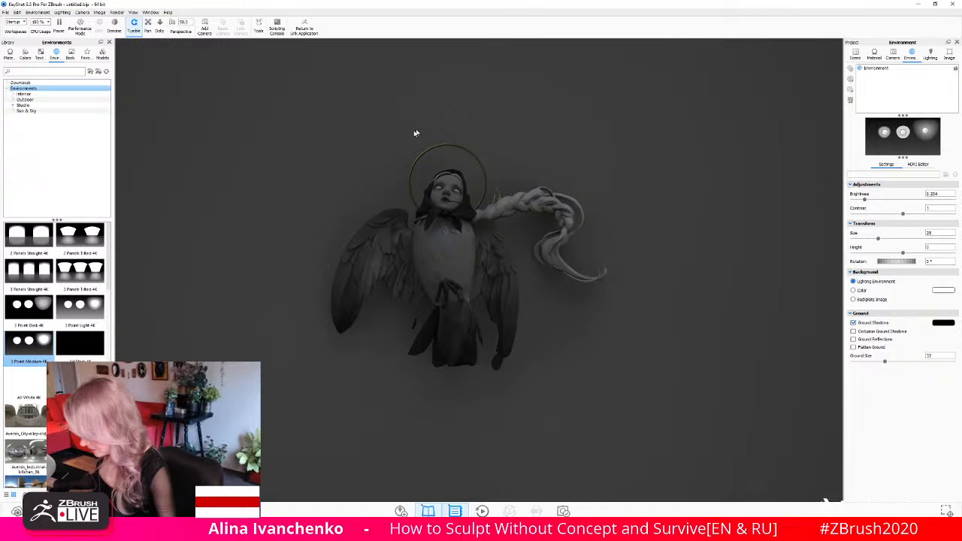
drag(415, 133, 376, 155)
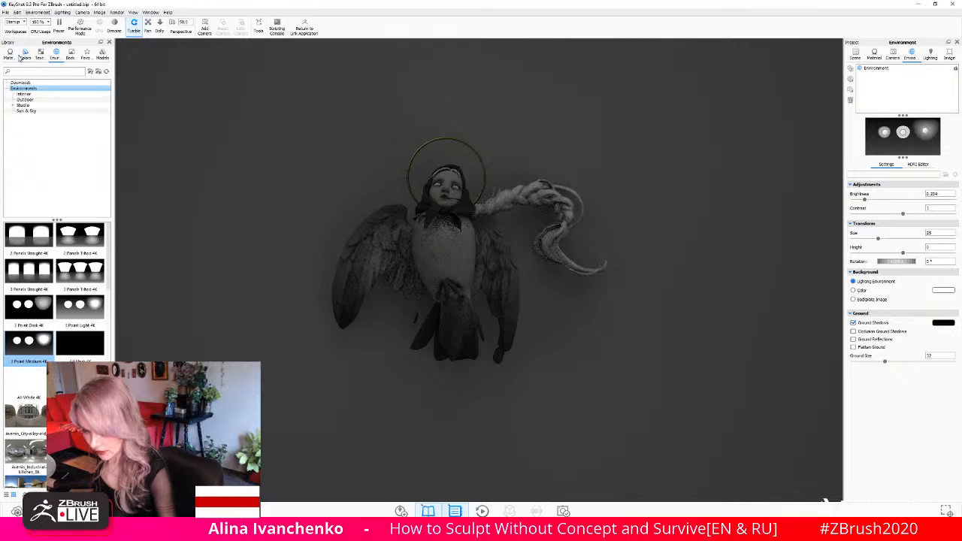
- Add a Disc geometry to the scene and move it up along its vertical axis, well above the bird-woman
click(5, 13)
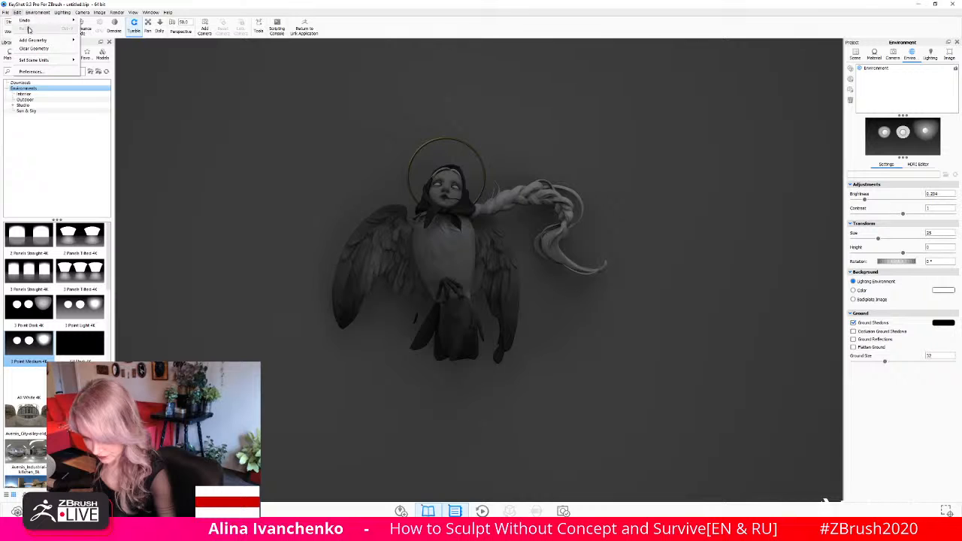
mouse_move(34, 40)
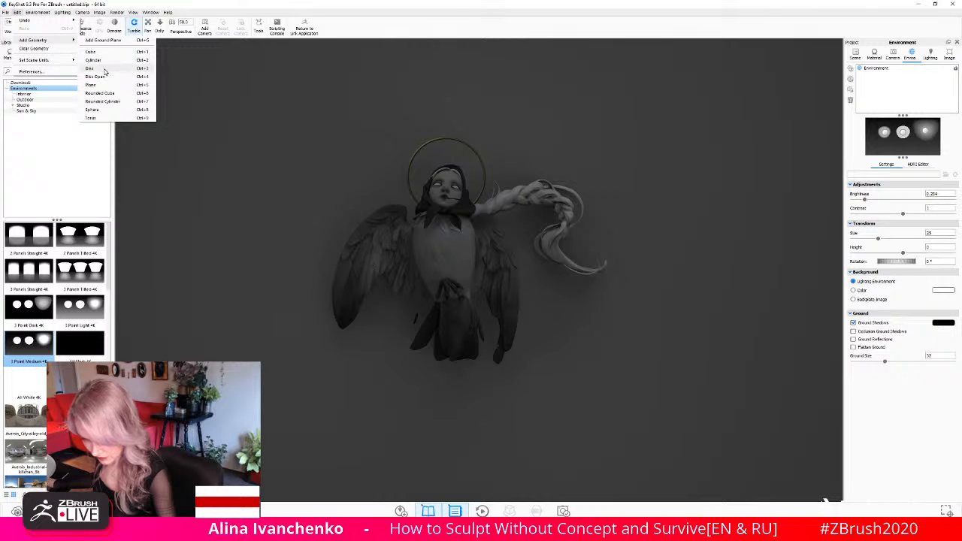
click(105, 69)
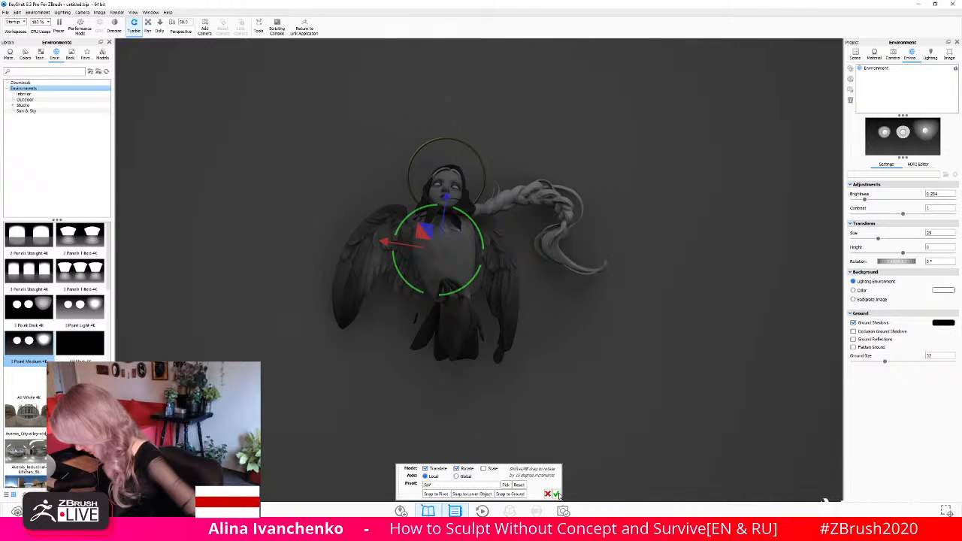
click(857, 55)
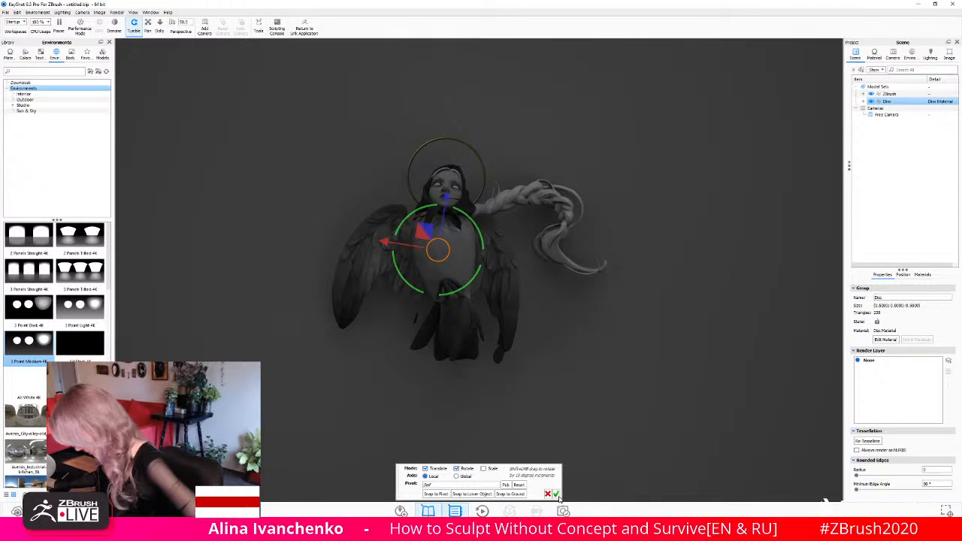
drag(593, 303, 597, 365)
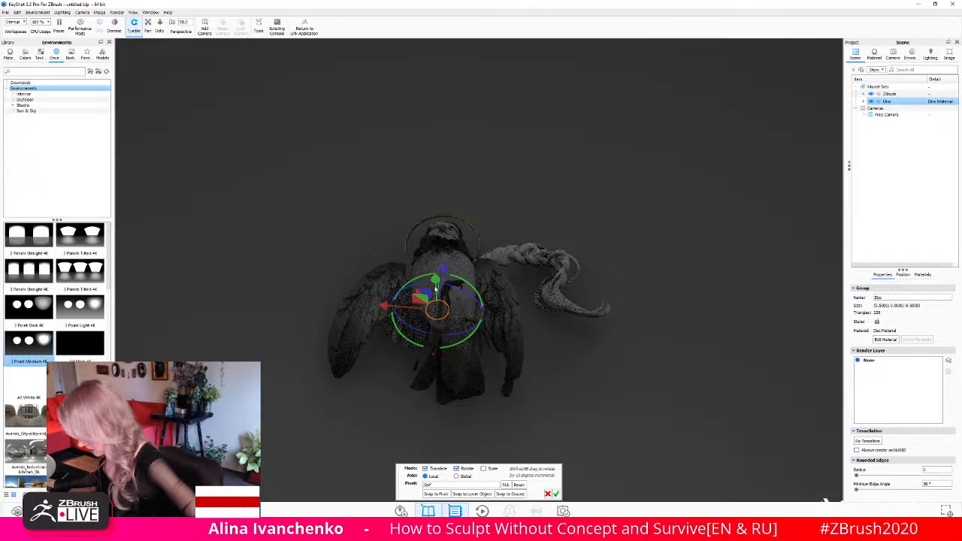
drag(438, 280, 432, 44)
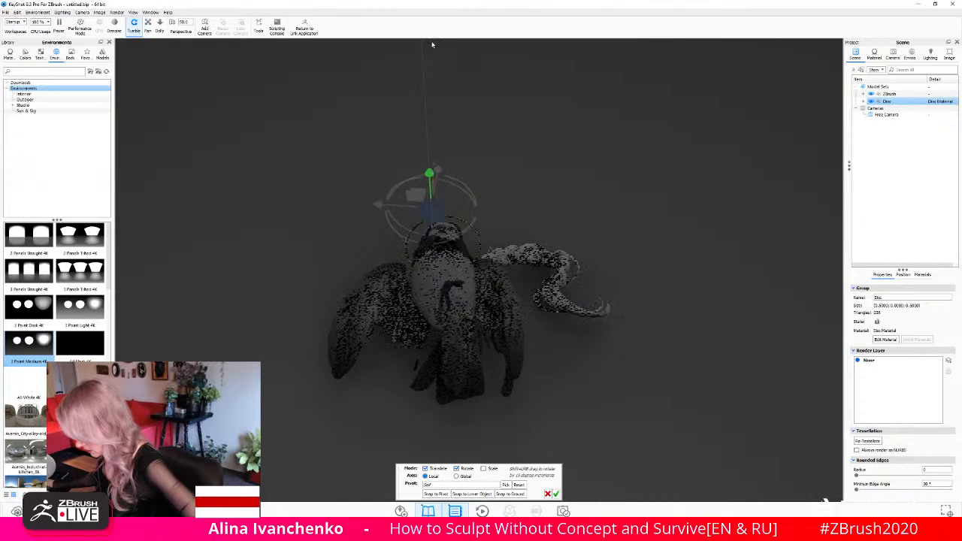
drag(425, 158, 399, 17)
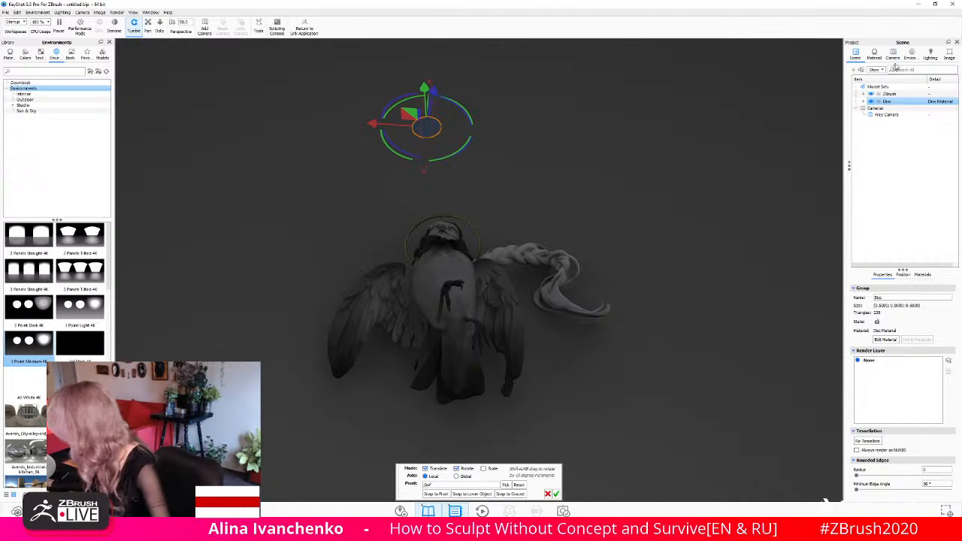
click(930, 54)
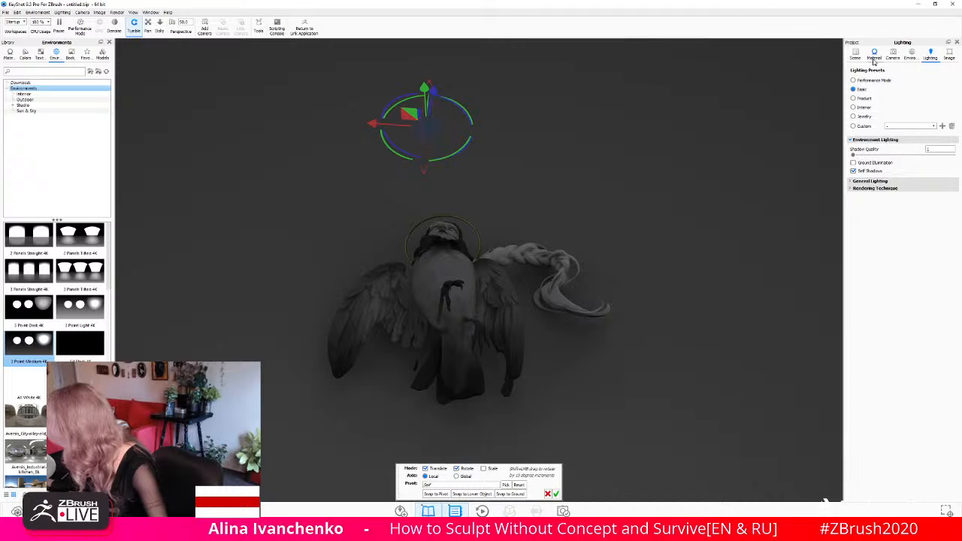
click(874, 81)
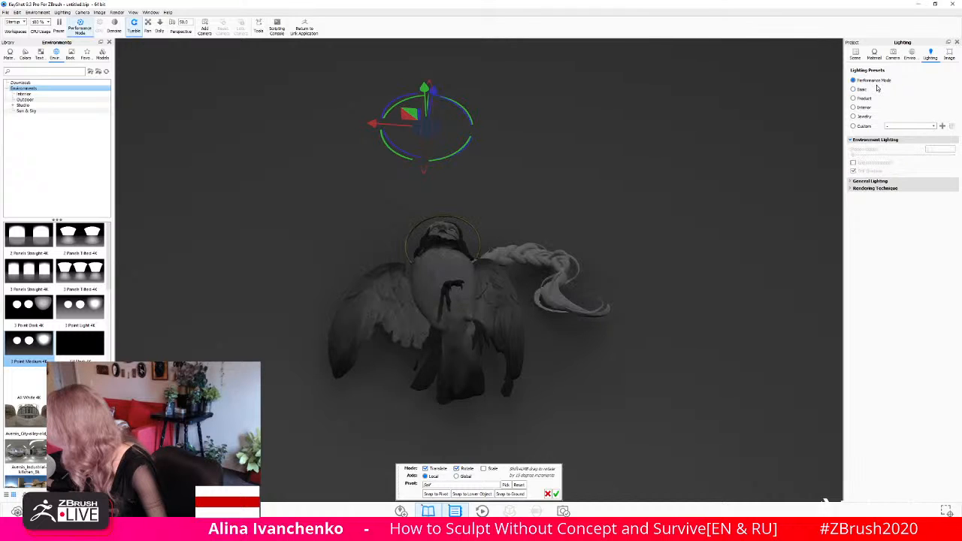
click(911, 54)
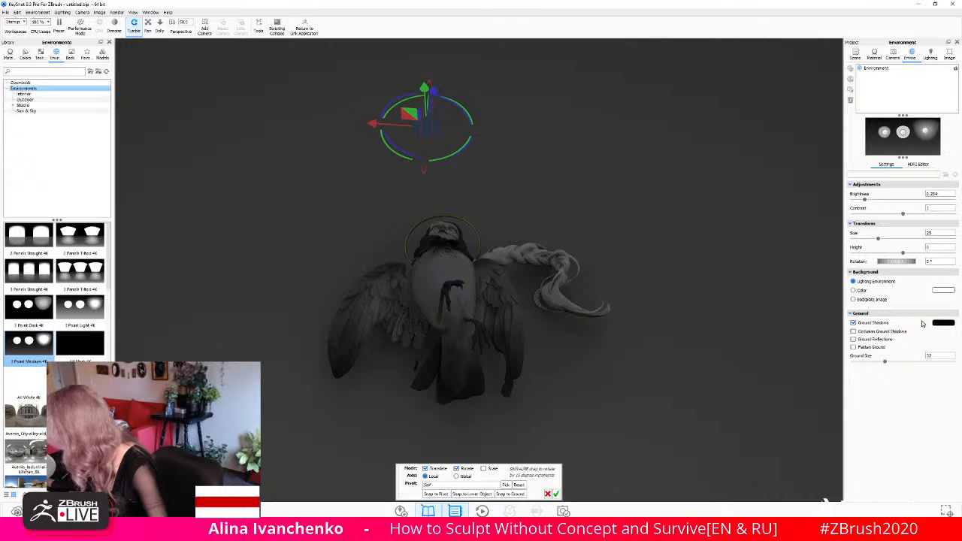
click(856, 54)
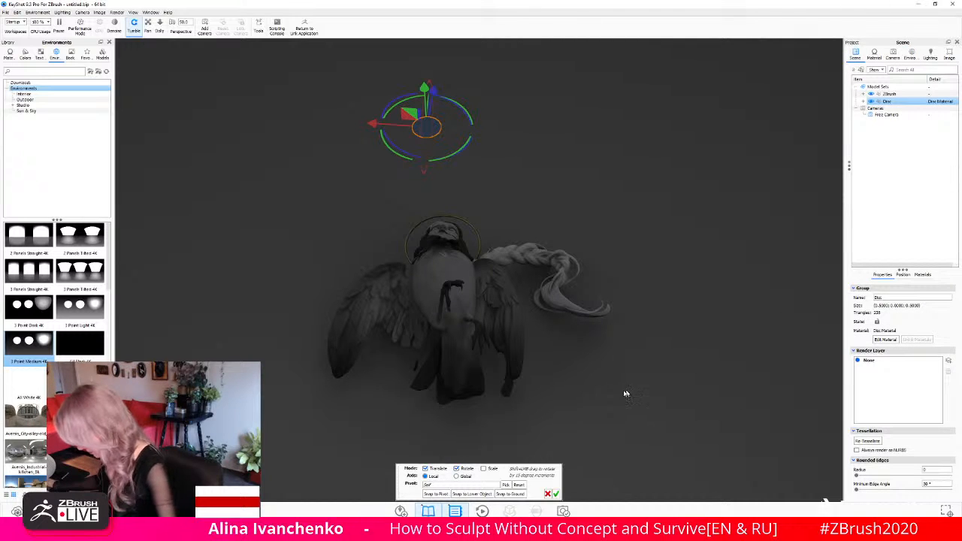
- Dolly the camera back until the bird-woman and disc look small, and switch the camera lens to Orthographic
click(159, 27)
drag(273, 198, 260, 109)
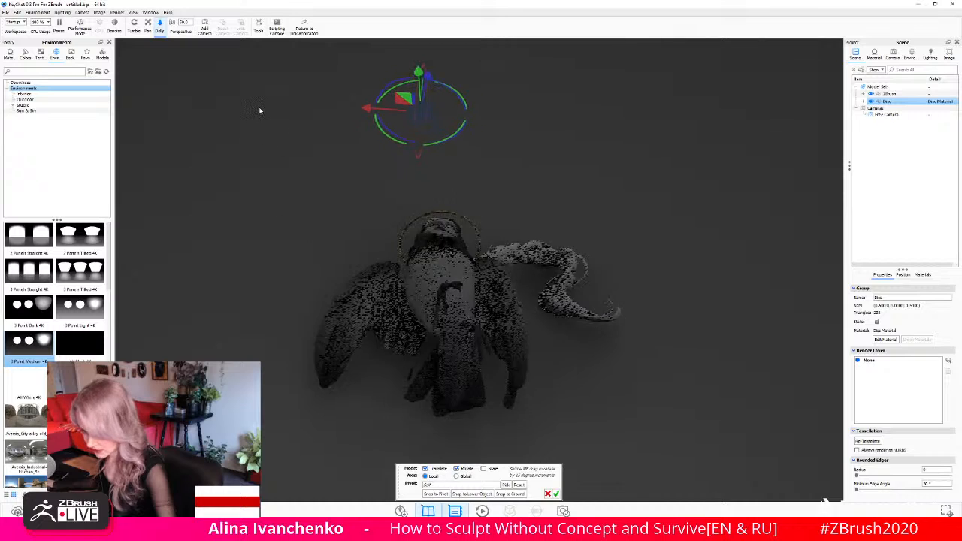
drag(325, 319, 304, 47)
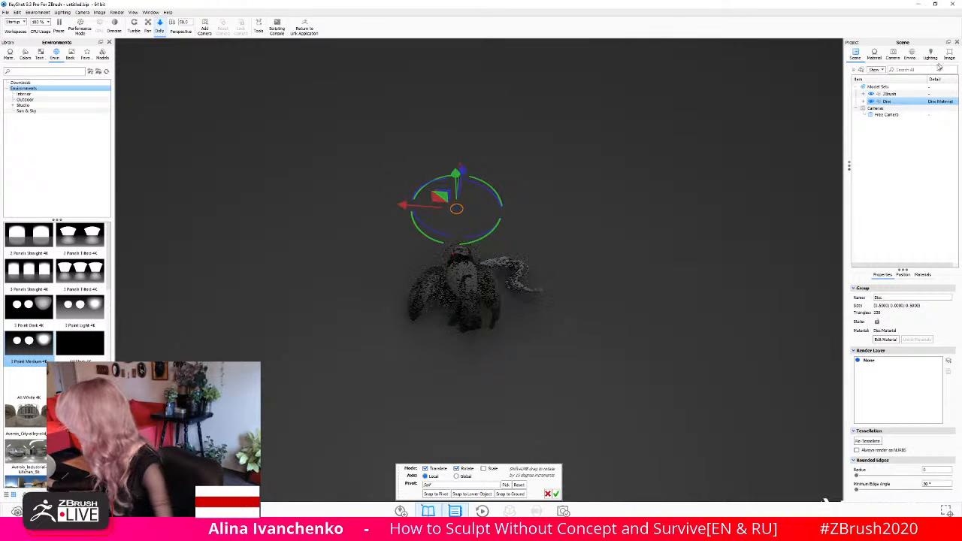
click(892, 55)
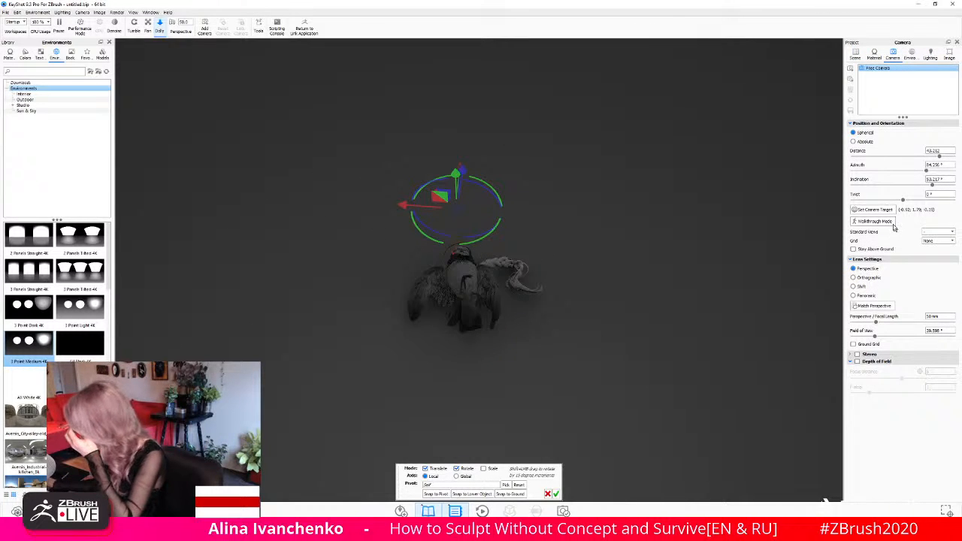
click(866, 279)
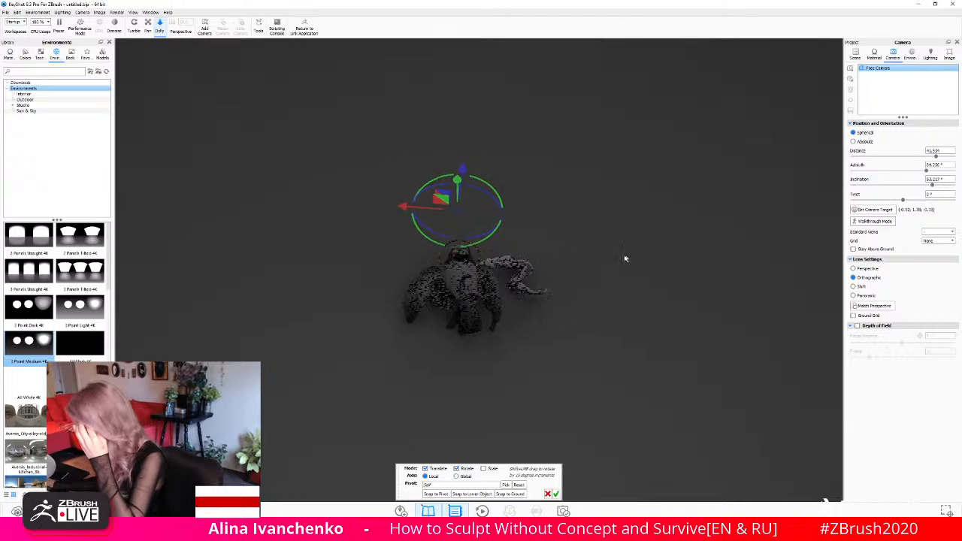
drag(739, 316, 737, 334)
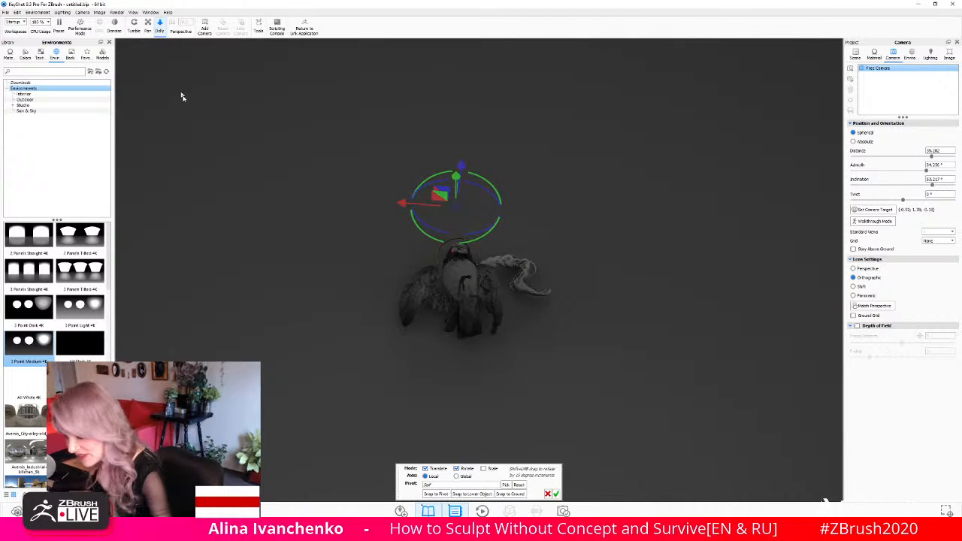
drag(214, 133, 239, 158)
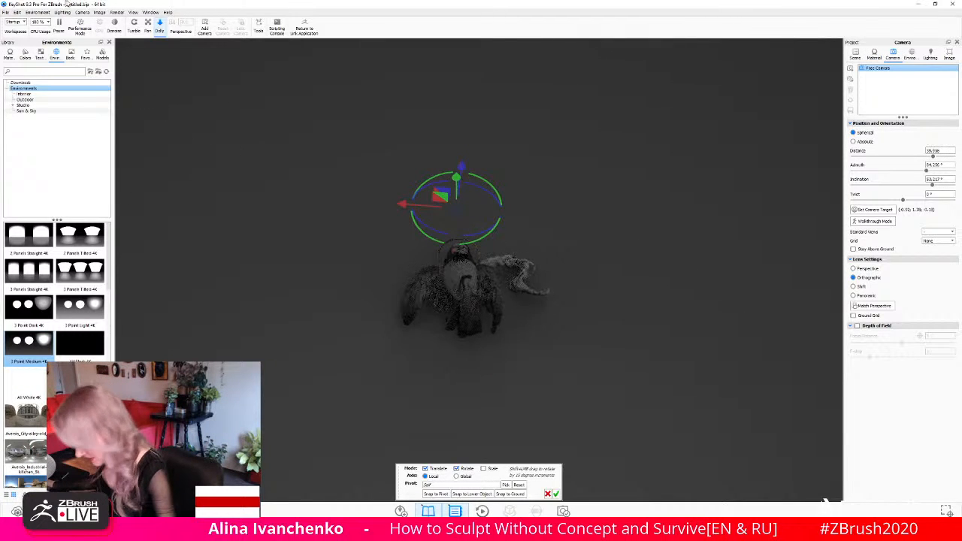
click(134, 24)
drag(350, 279, 271, 140)
scroll(353, 299, down, 5)
scroll(353, 298, up, 1)
scroll(353, 298, up, 10)
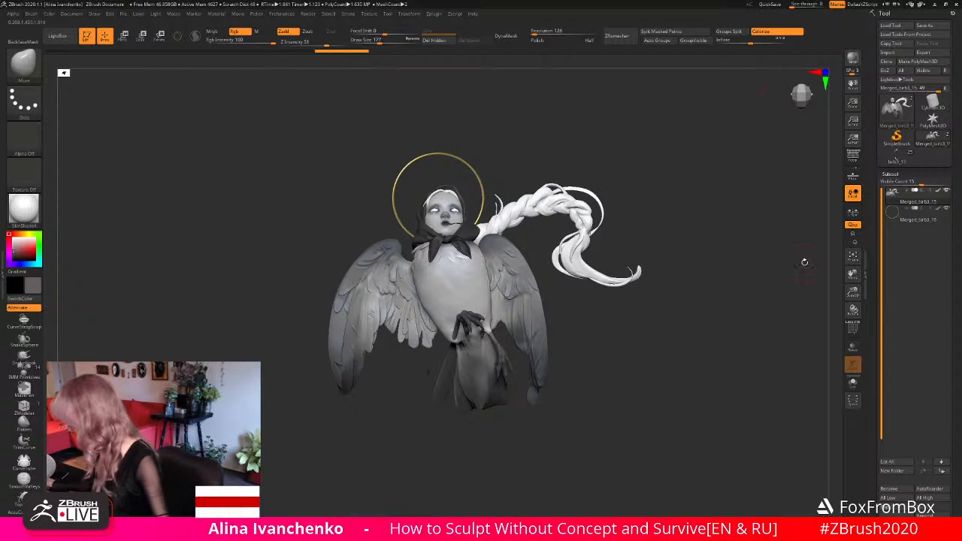
- Scale the whole bird-woman sculpture, halo included, down uniformly with the transform gizmo
drag(852, 292, 841, 257)
alt+drag(670, 232, 660, 282)
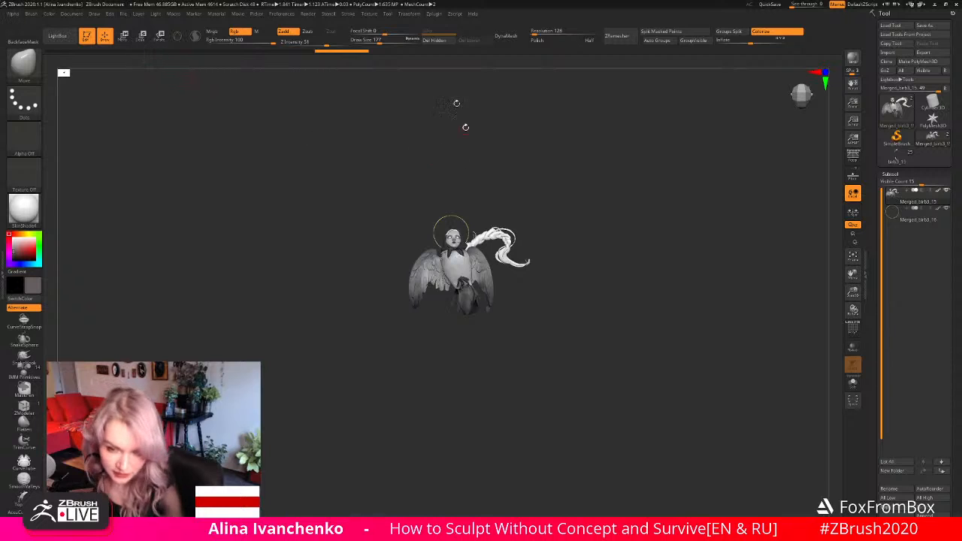
mouse_move(917, 199)
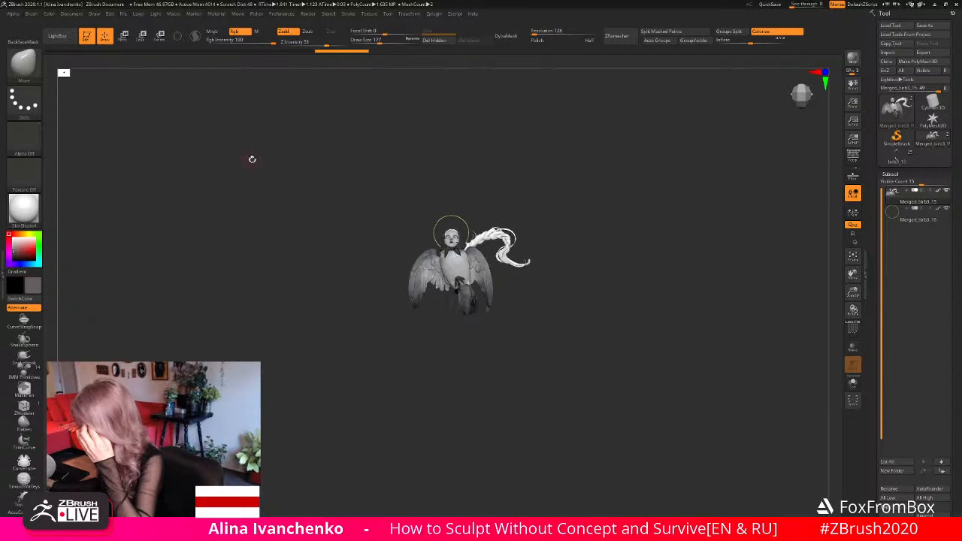
click(123, 35)
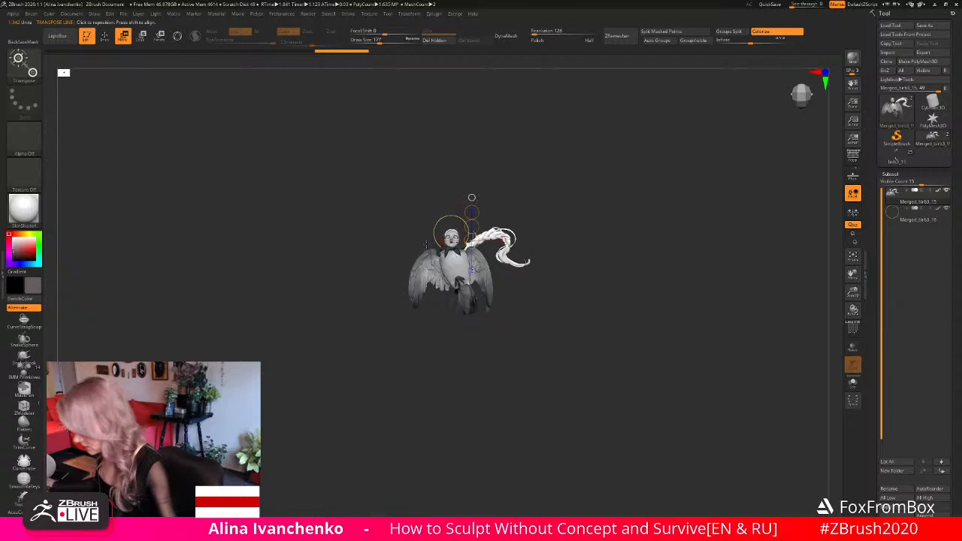
click(177, 35)
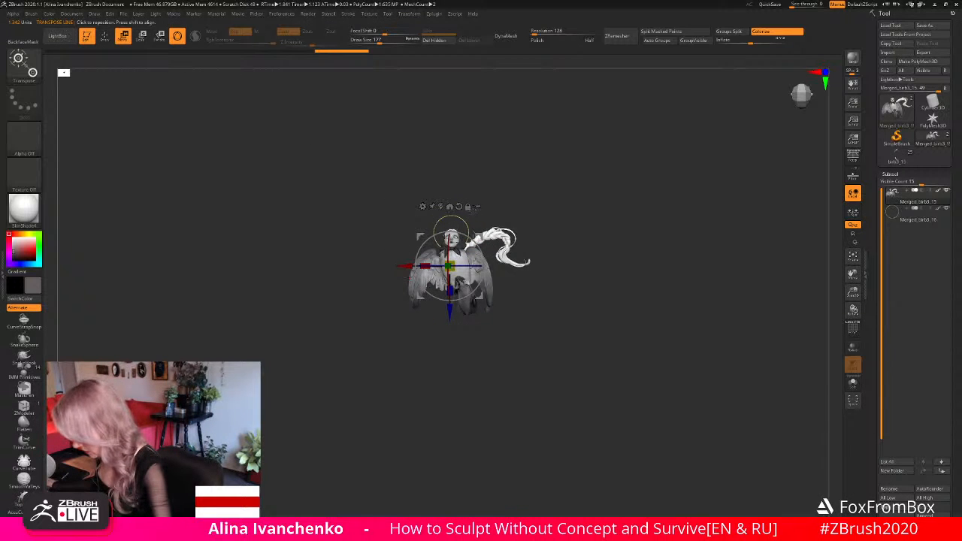
mouse_move(353, 170)
mouse_down()
mouse_move(554, 361)
mouse_move(482, 321)
mouse_move(561, 209)
mouse_move(532, 204)
mouse_move(562, 329)
mouse_move(492, 172)
mouse_up()
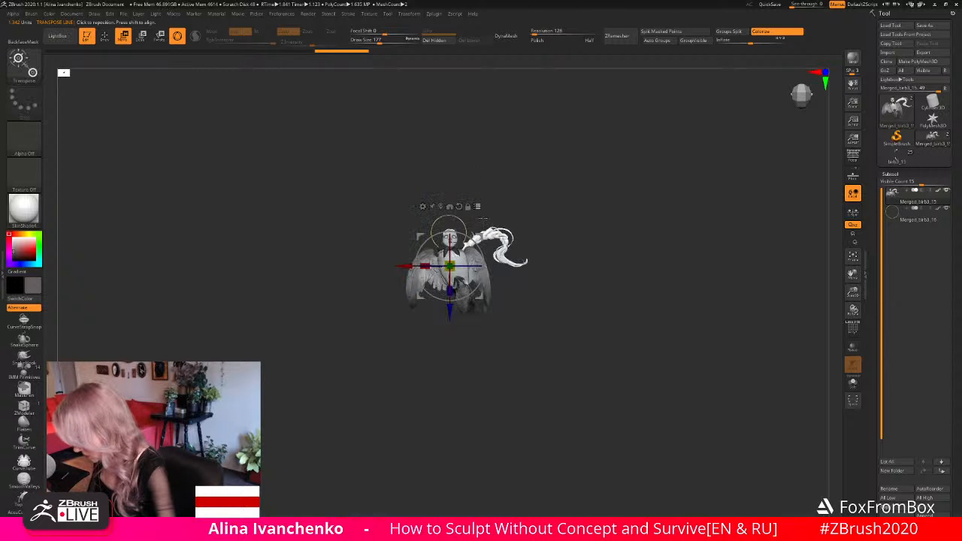
drag(452, 258, 421, 262)
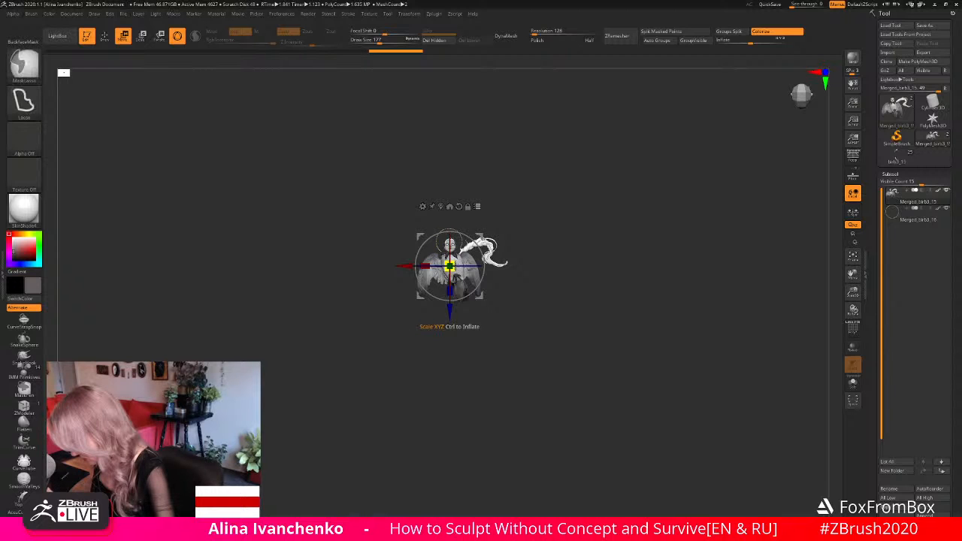
key(ctrl+z)
drag(453, 263, 404, 265)
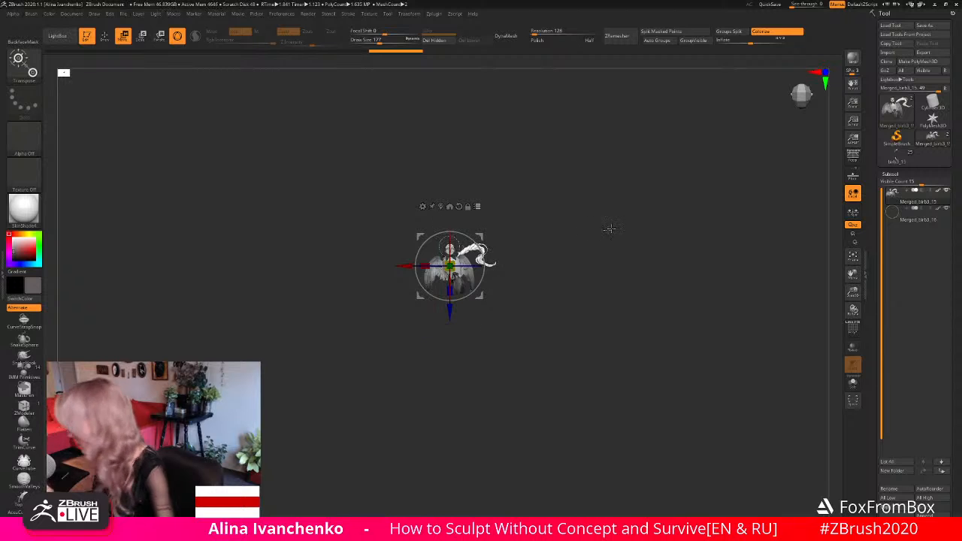
drag(853, 291, 699, 288)
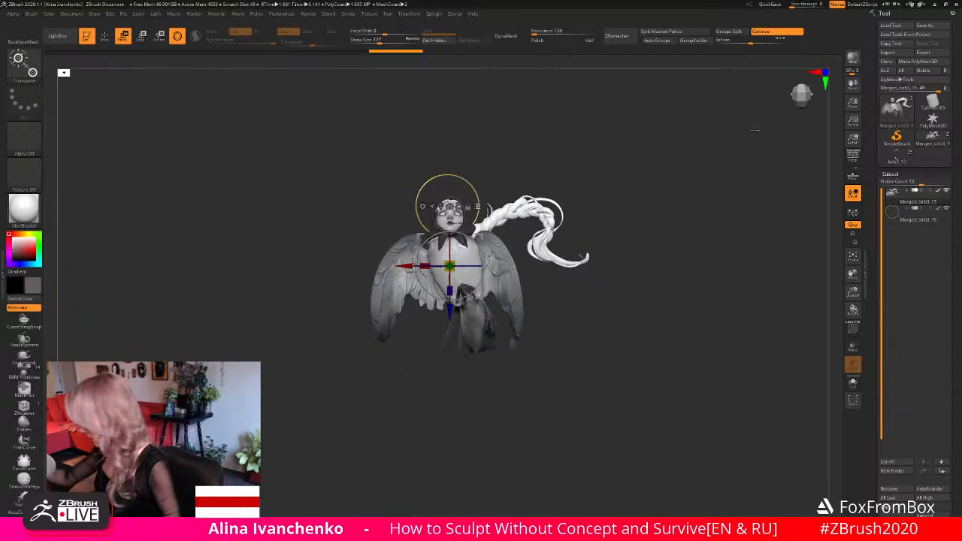
- Switch to KeyShot and close the old bird-woman scene, discarding its changes
click(935, 4)
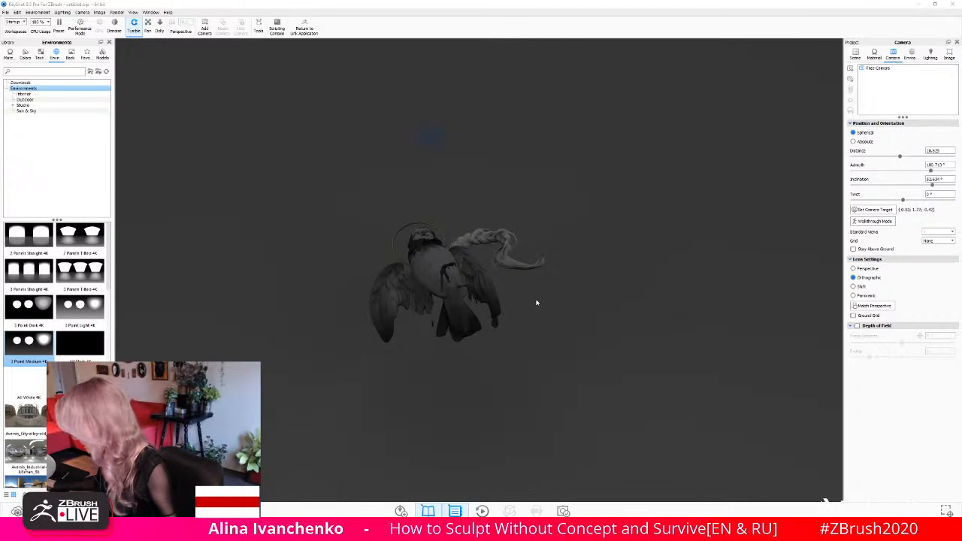
drag(537, 302, 558, 284)
scroll(533, 284, up, 10)
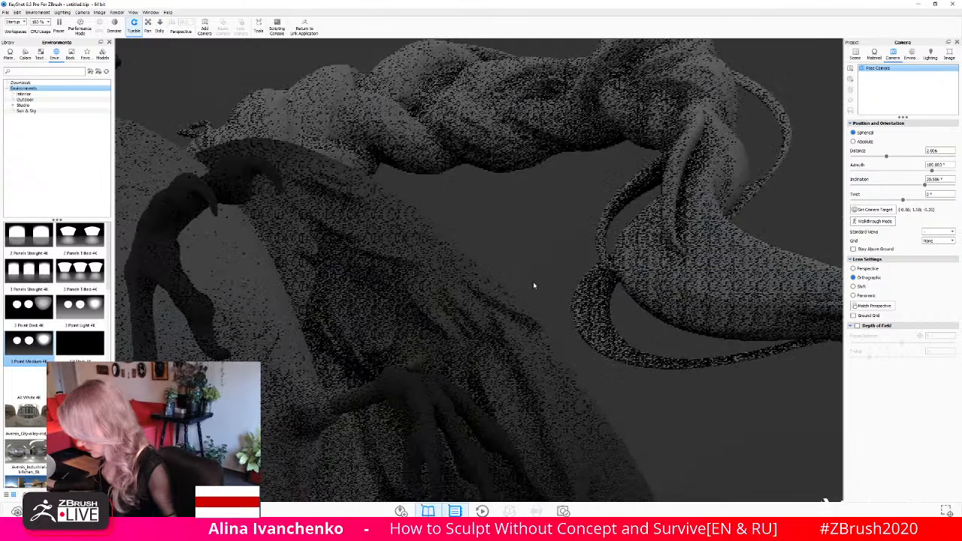
scroll(534, 285, down, 20)
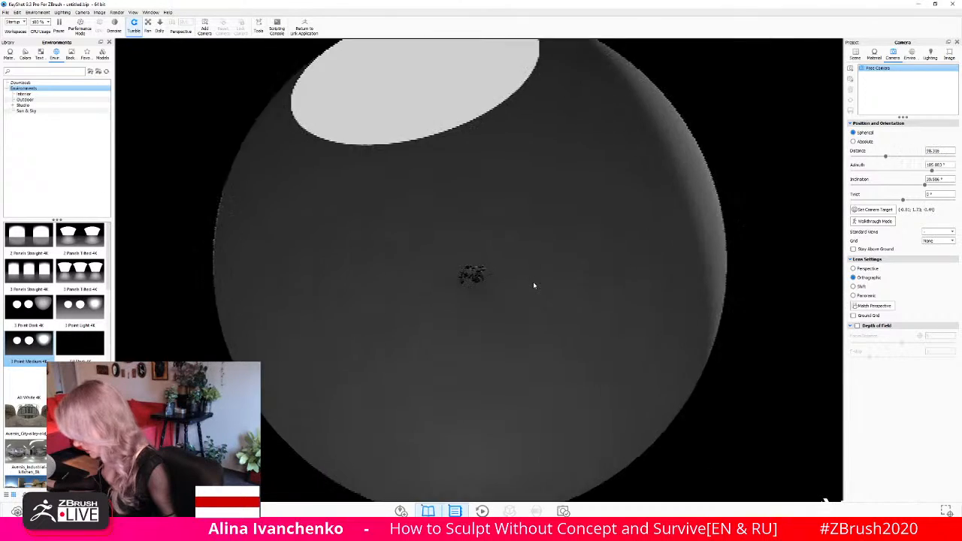
scroll(533, 285, up, 8)
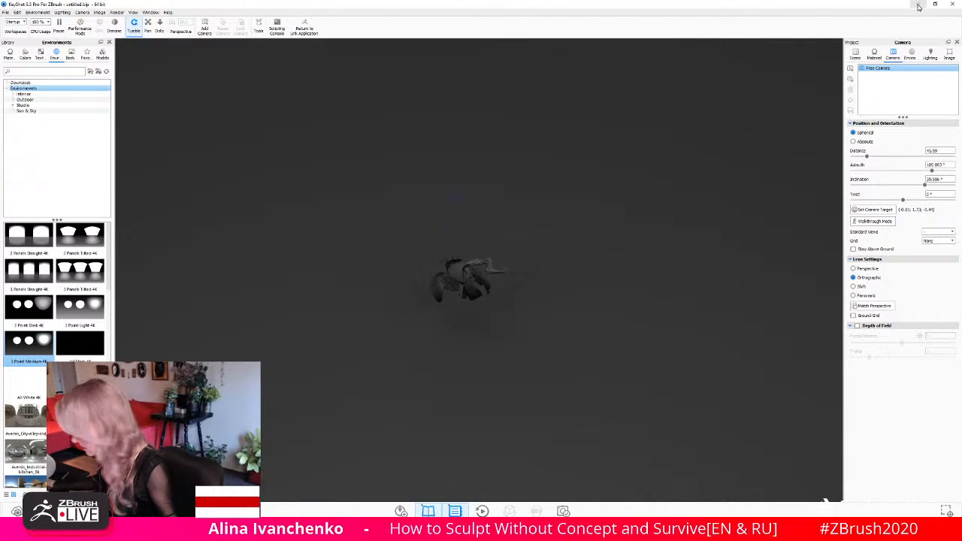
click(953, 5)
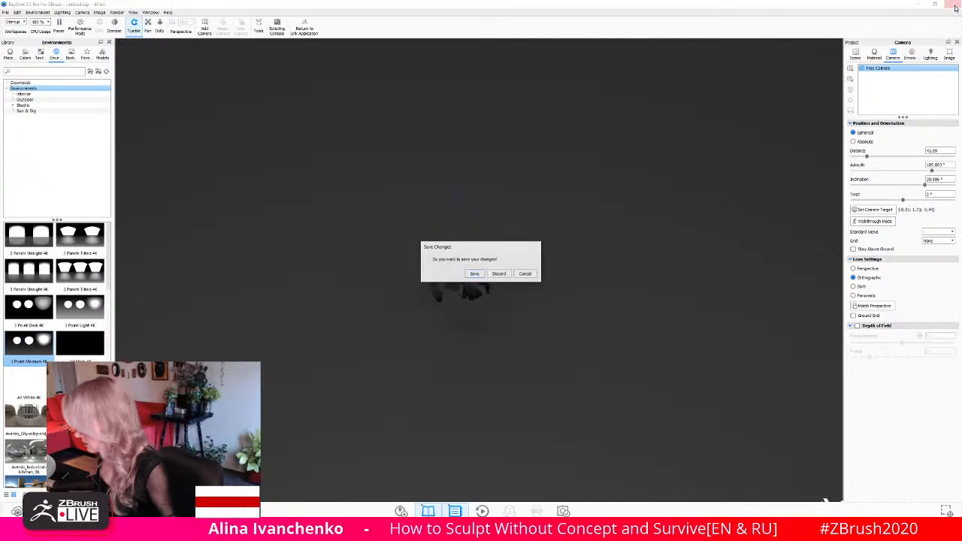
click(500, 274)
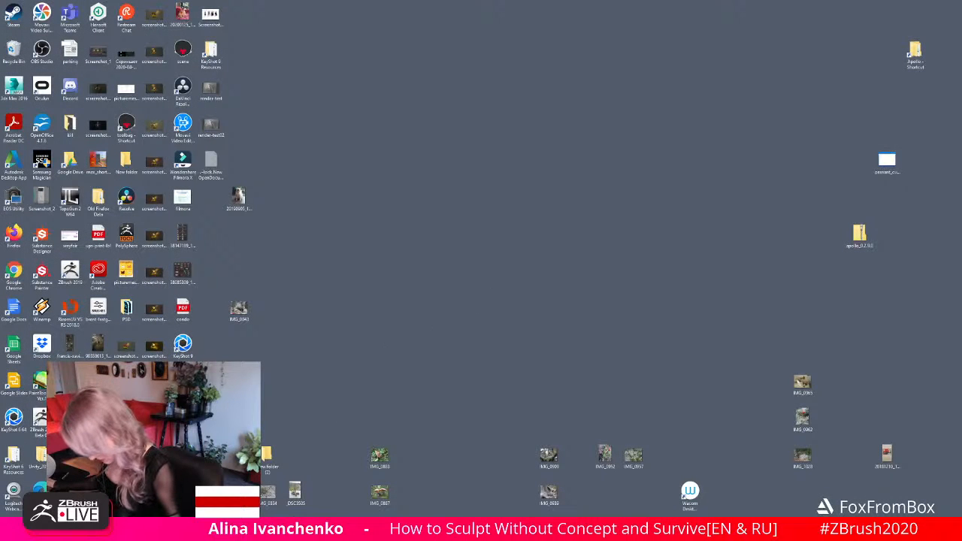
- Bring up the scaled-down sculpture in a new KeyShot scene and orbit the camera to face the bird-woman from the front
key(alt+Tab)
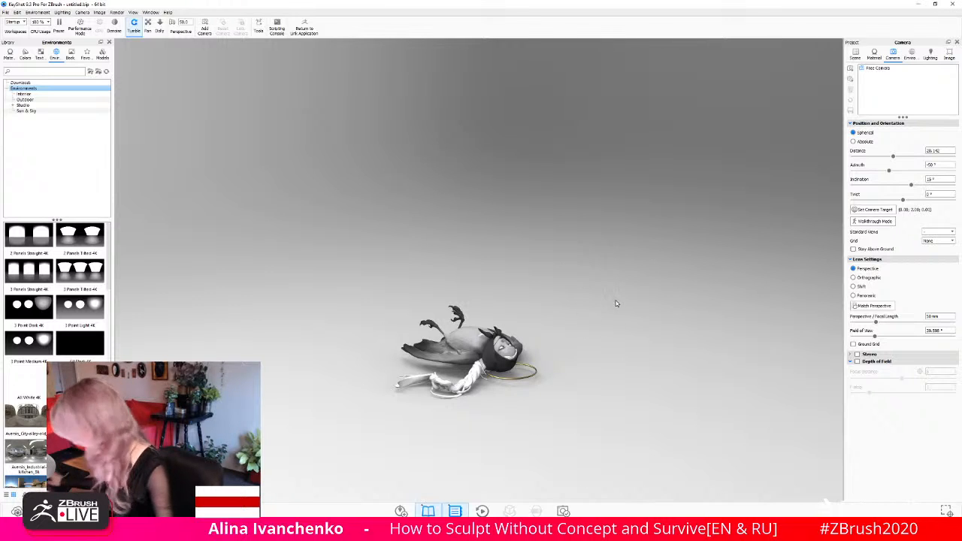
drag(672, 338, 666, 389)
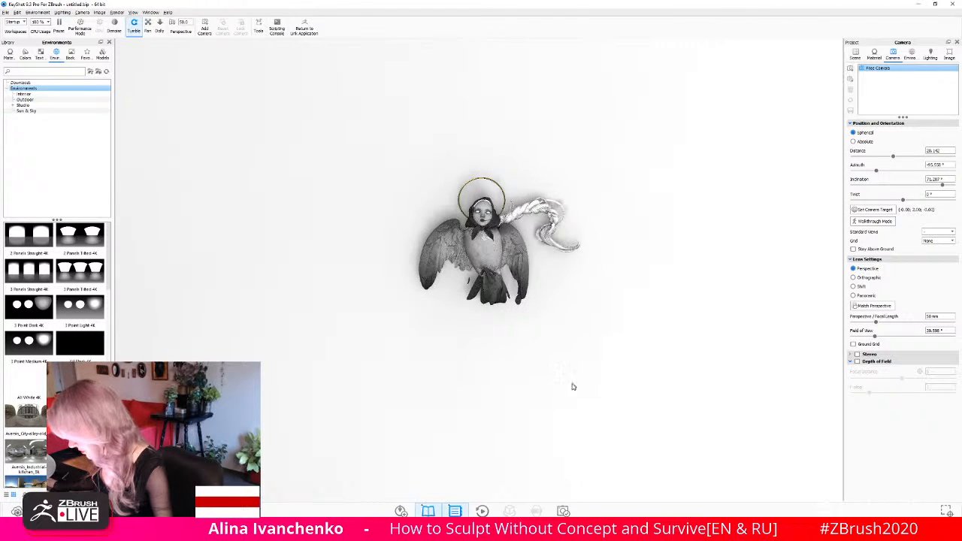
drag(580, 351, 606, 303)
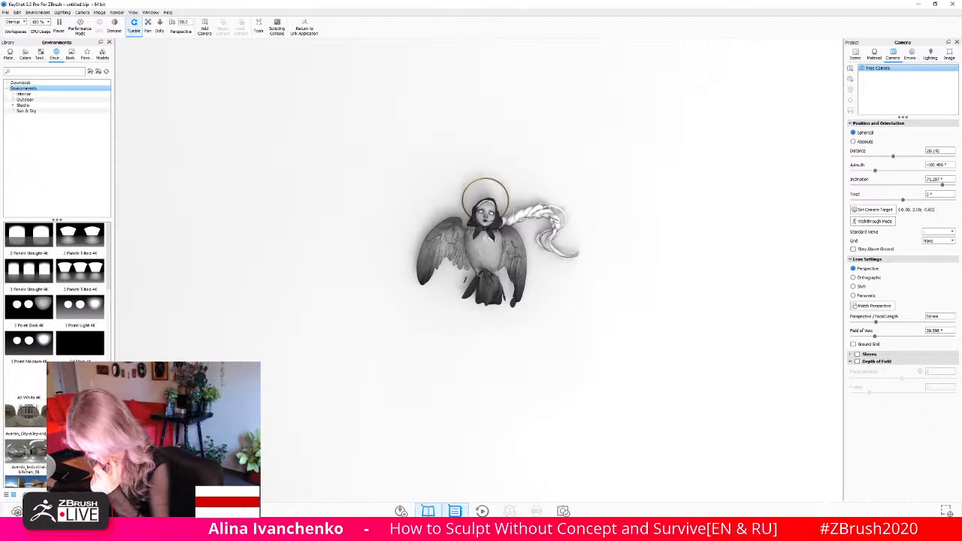
- Browse the environment library and apply the Dosch-Stairwell_2k environment to the scene
scroll(56, 301, down, 5)
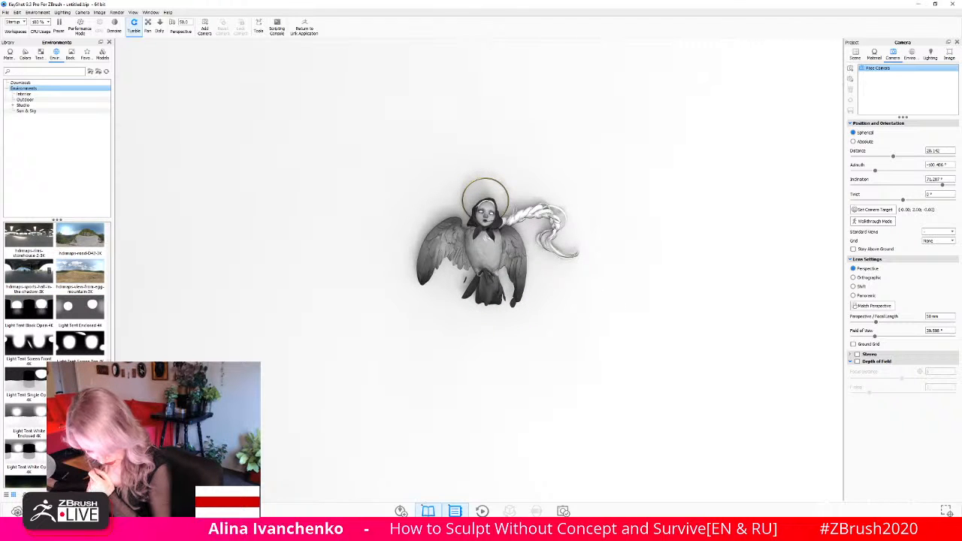
click(38, 418)
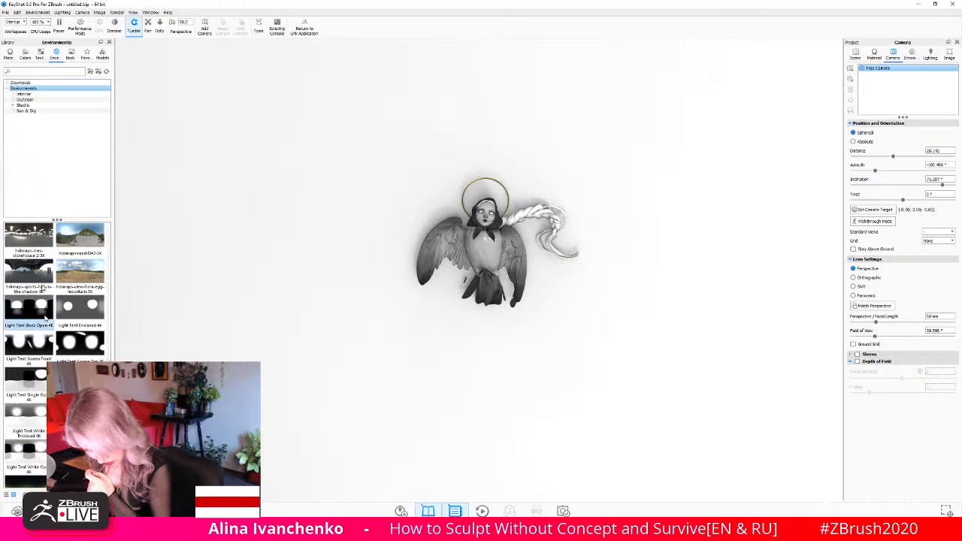
scroll(52, 272, up, 5)
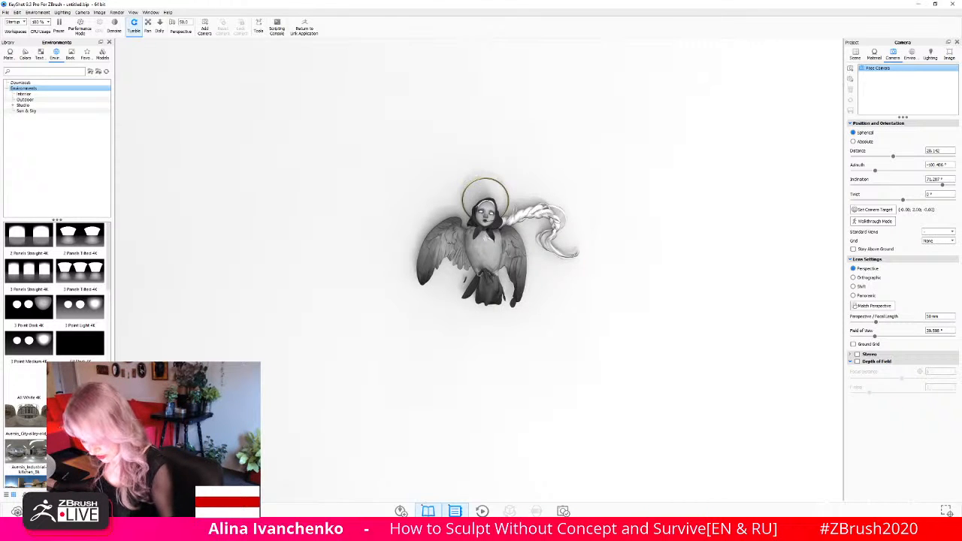
scroll(57, 316, down, 5)
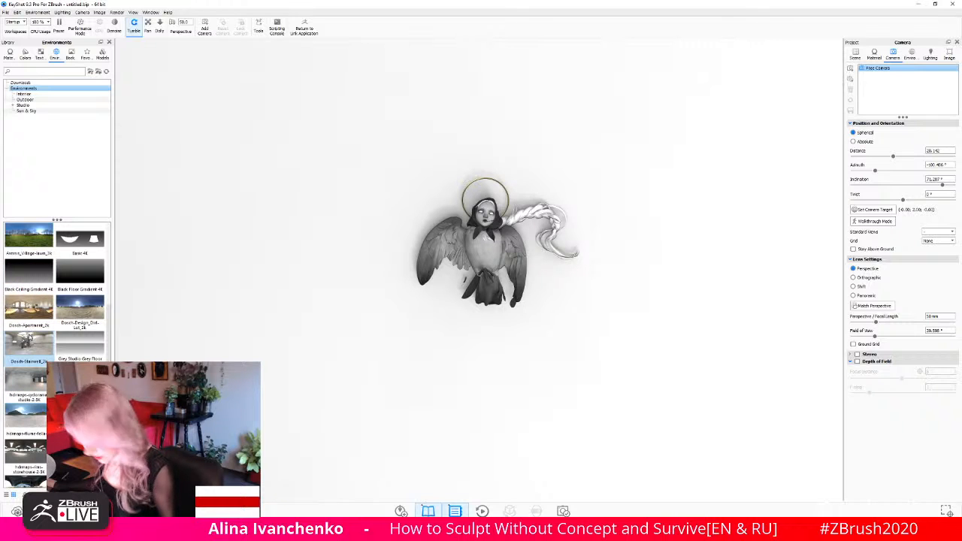
mouse_move(29, 338)
mouse_down()
mouse_move(894, 100)
mouse_move(347, 167)
mouse_move(25, 335)
mouse_up()
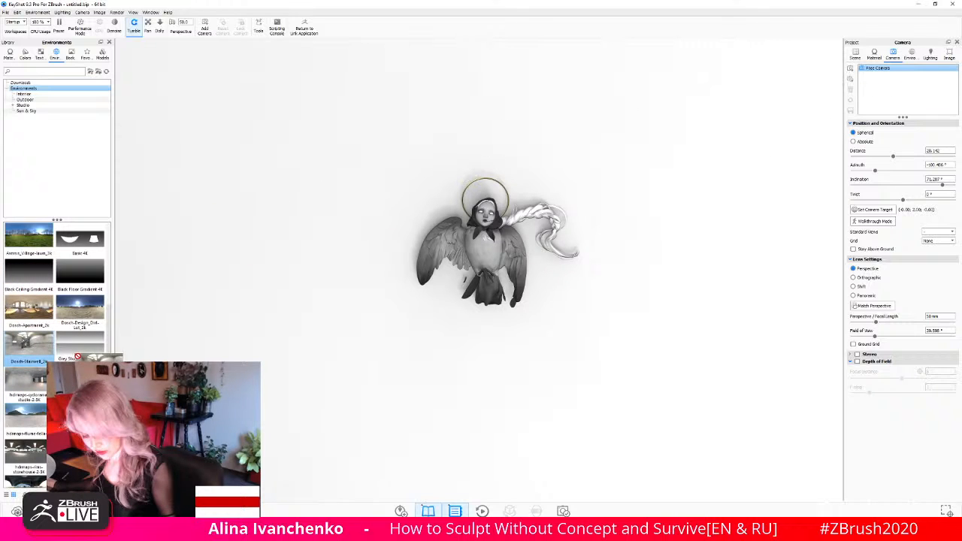
double_click(26, 342)
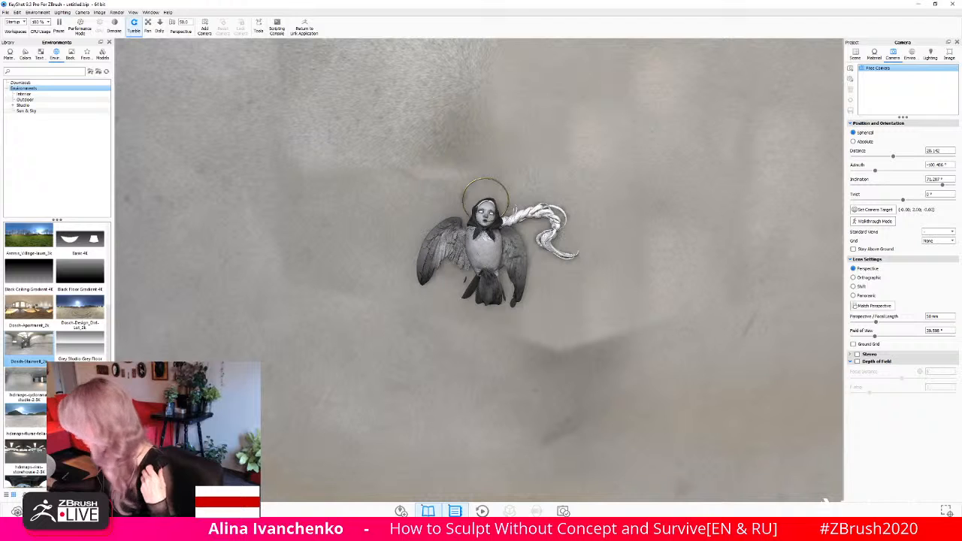
- Change the scene background from the lighting environment to a solid light grey colour, RGB 179, 179, 179
click(911, 54)
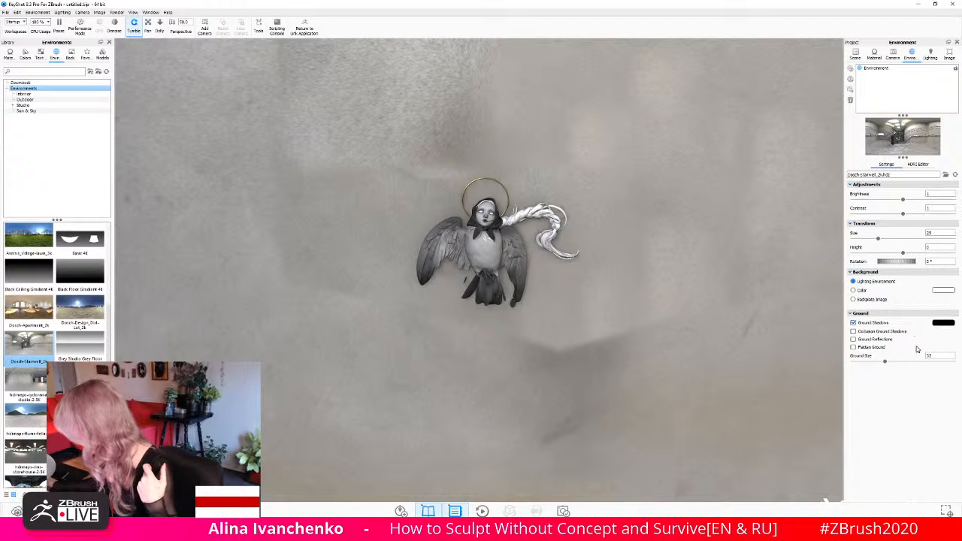
click(885, 299)
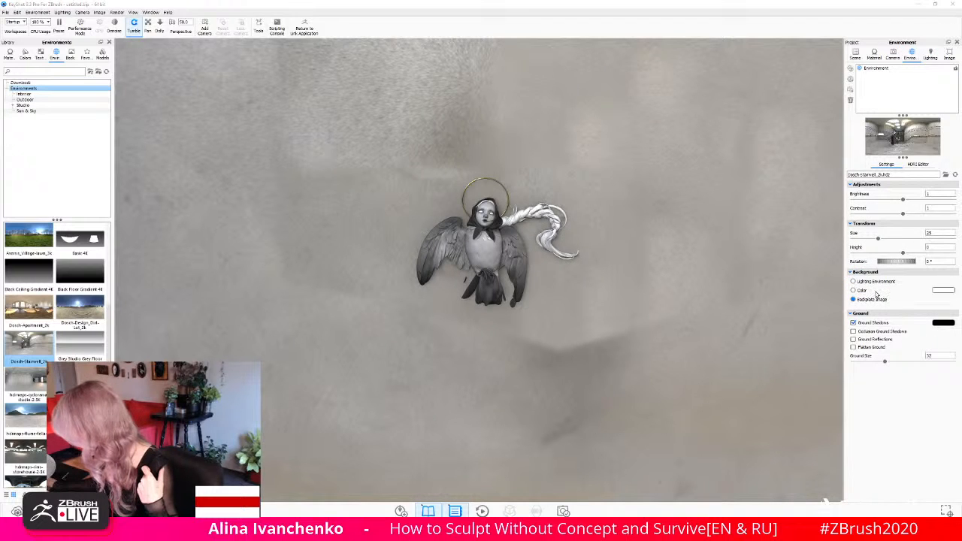
click(426, 267)
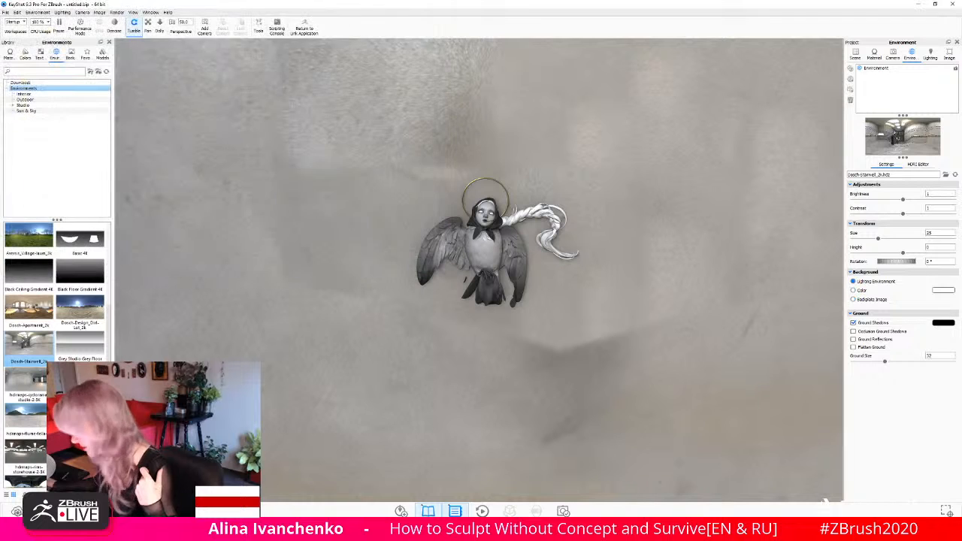
click(869, 292)
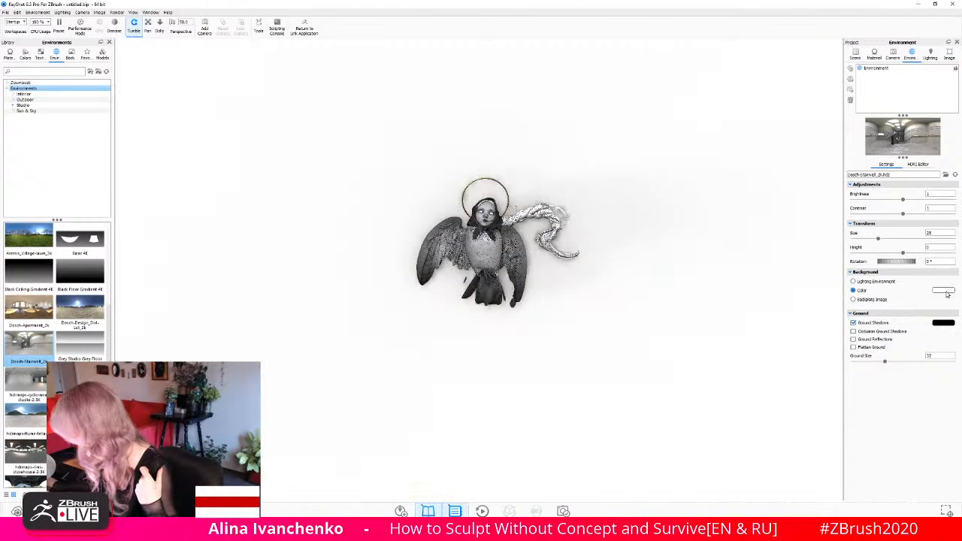
click(949, 292)
drag(864, 225, 852, 230)
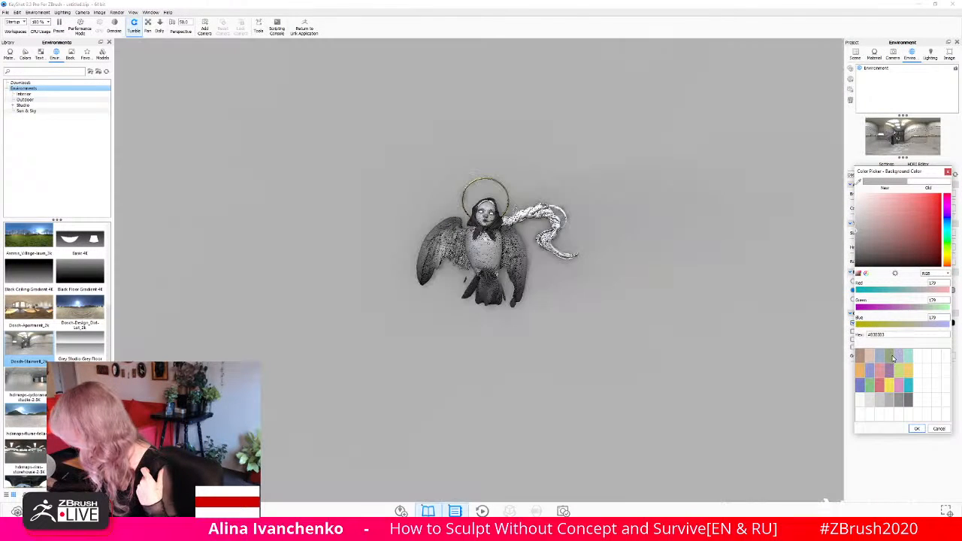
click(917, 429)
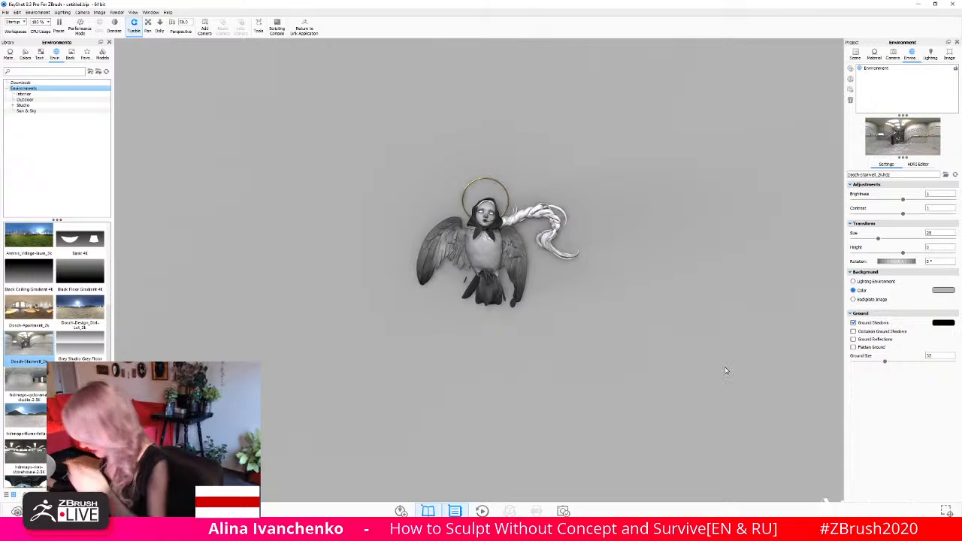
- Switch the camera lens to Orthographic and orbit to a slightly tilted front view of the bird-woman
click(898, 60)
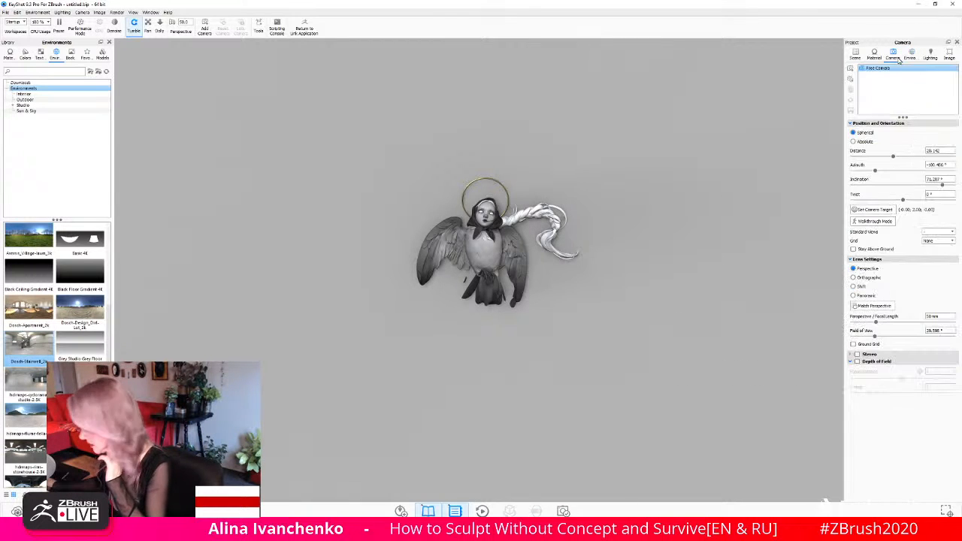
click(854, 277)
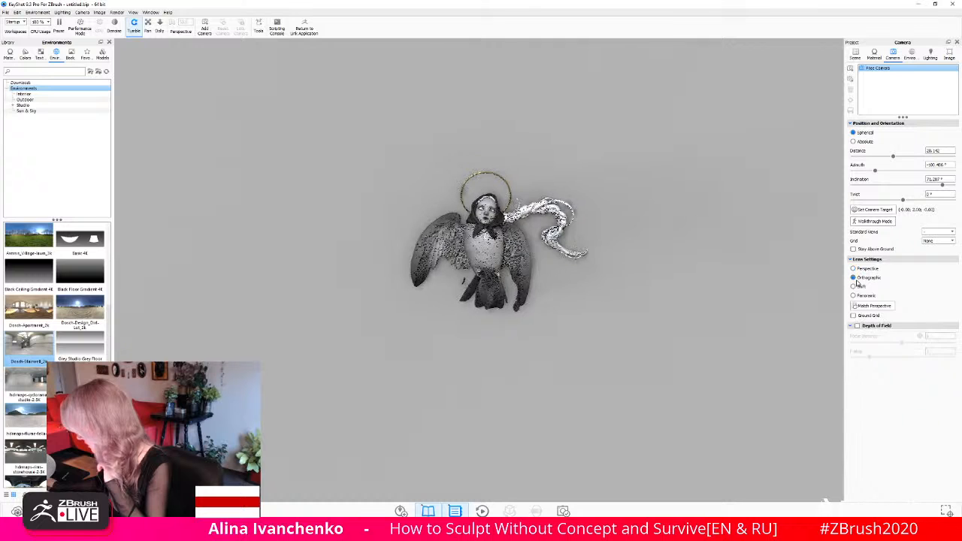
drag(339, 221, 142, 47)
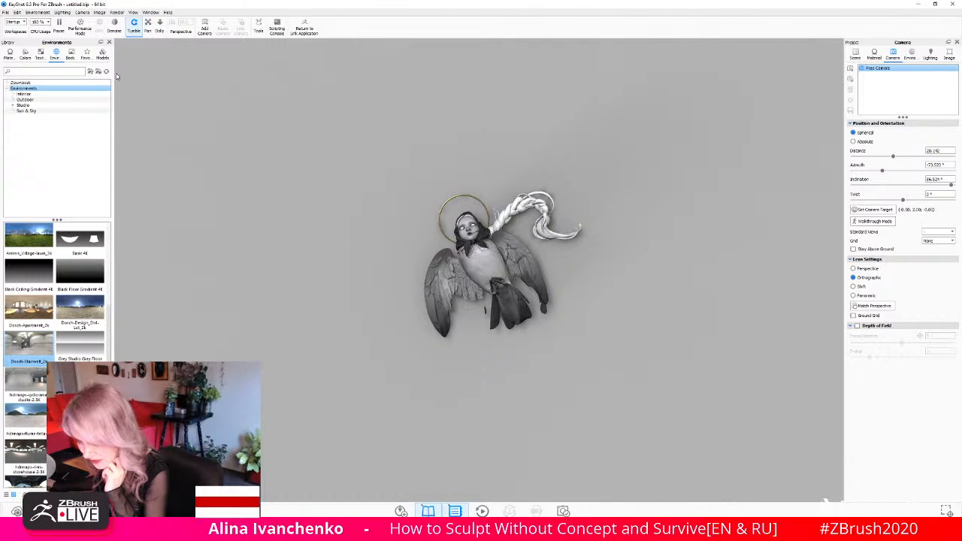
drag(330, 220, 311, 230)
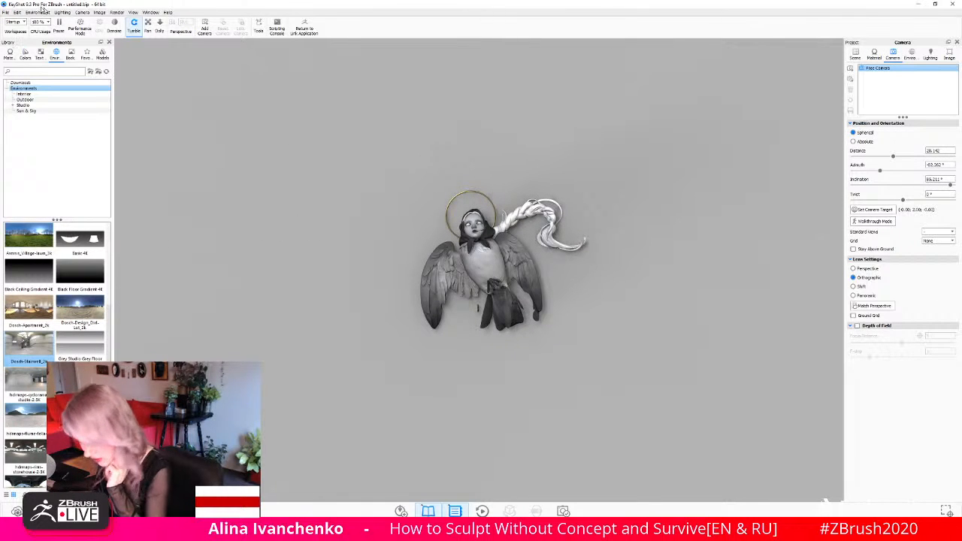
- Add a disc primitive to the scene and enlarge it to a scale of about 1.14
click(17, 13)
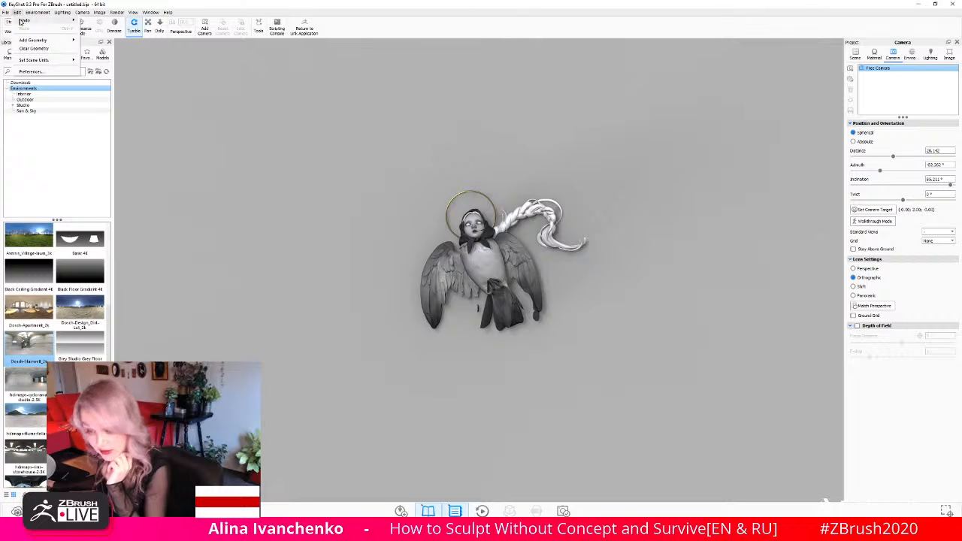
mouse_move(32, 39)
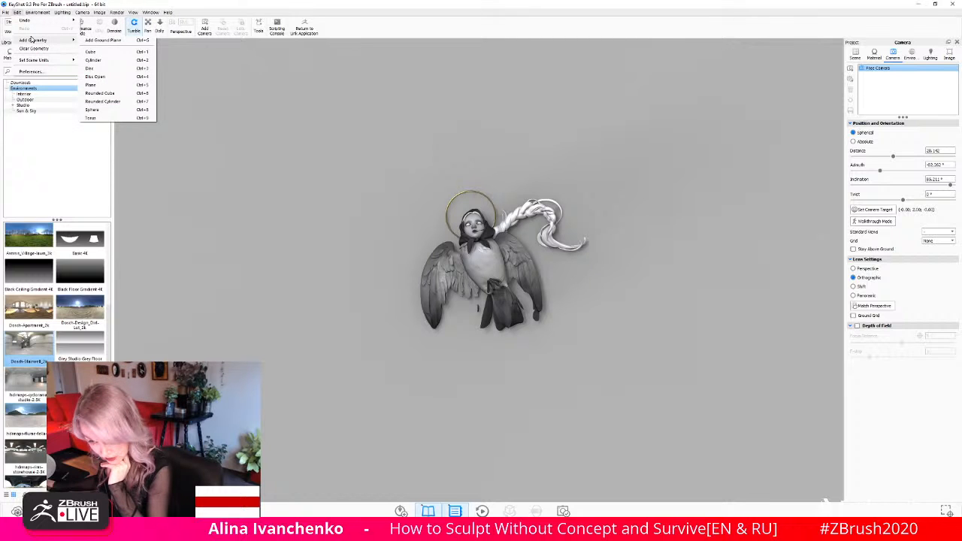
click(124, 69)
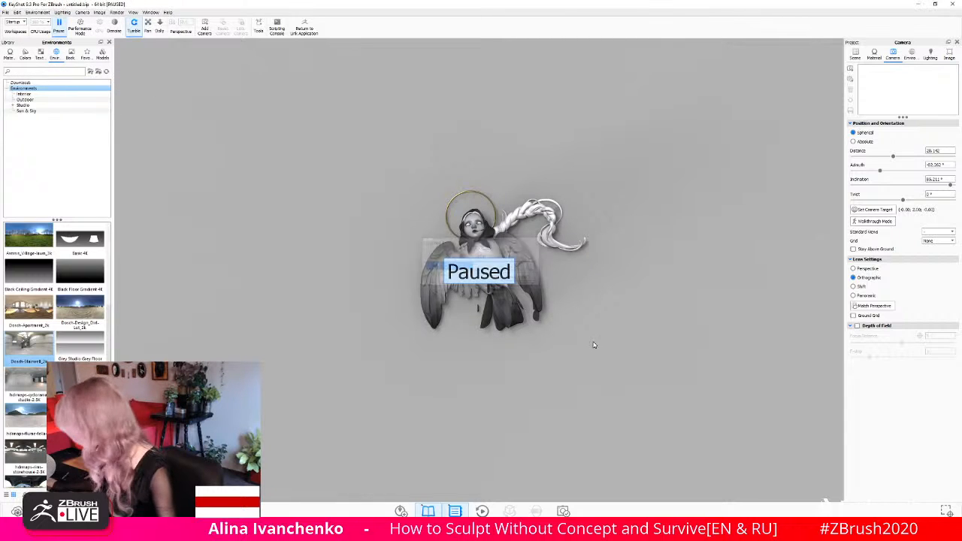
drag(610, 371, 606, 254)
drag(479, 306, 458, 71)
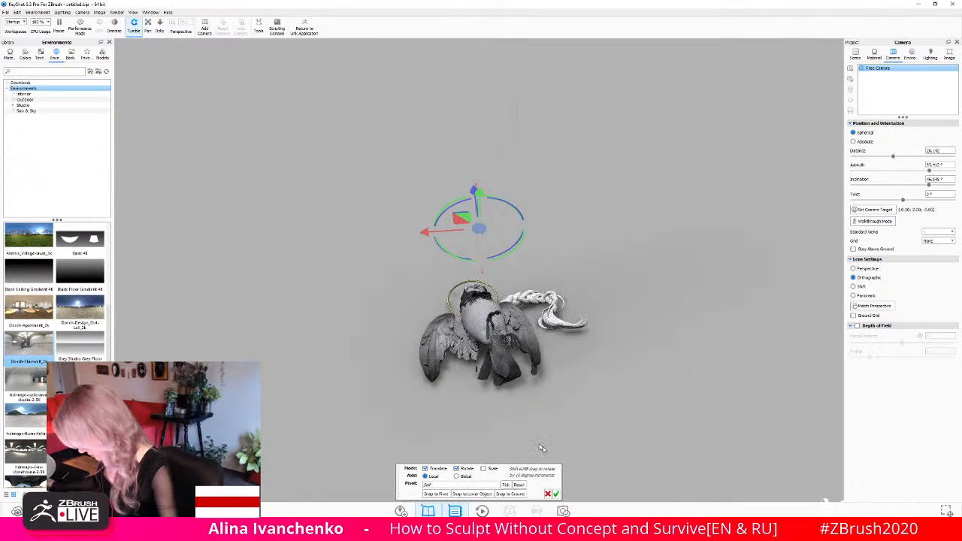
click(855, 54)
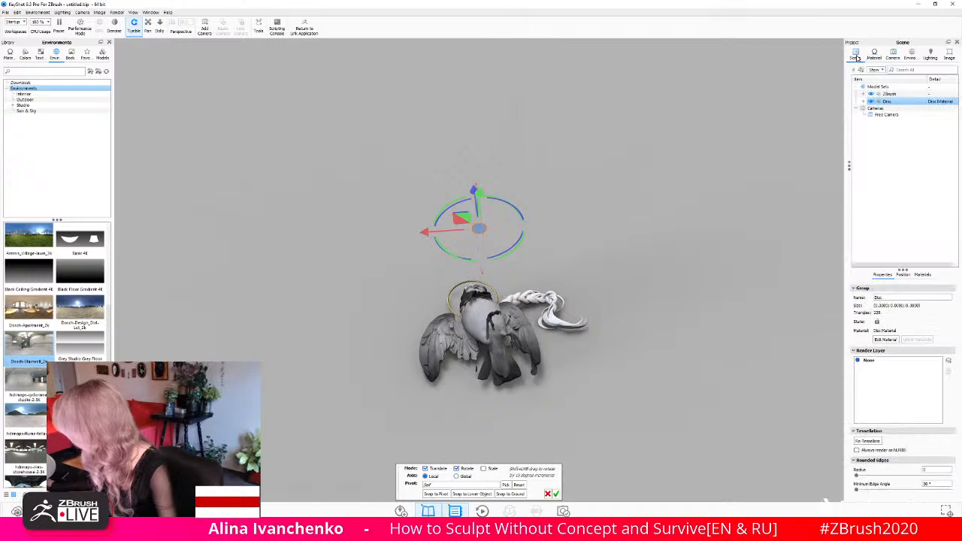
click(902, 275)
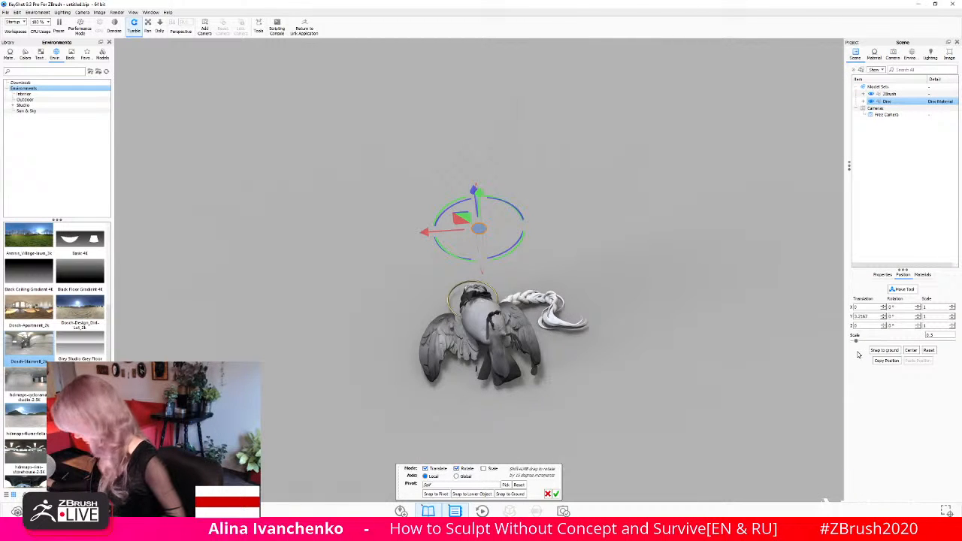
drag(857, 345, 865, 342)
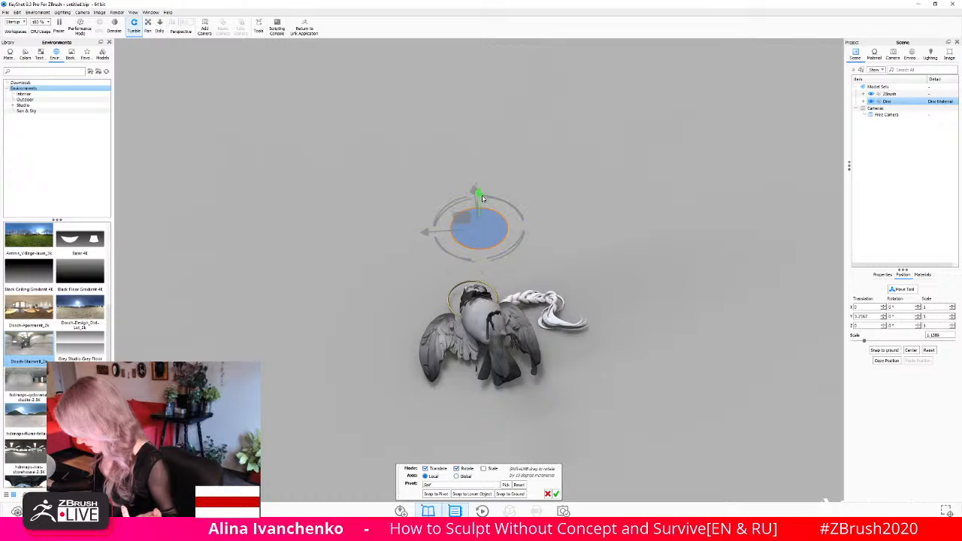
- Raise the disc above the bird-woman, shift it sideways and rotate it to tilt toward the sculpture
drag(482, 194, 502, 18)
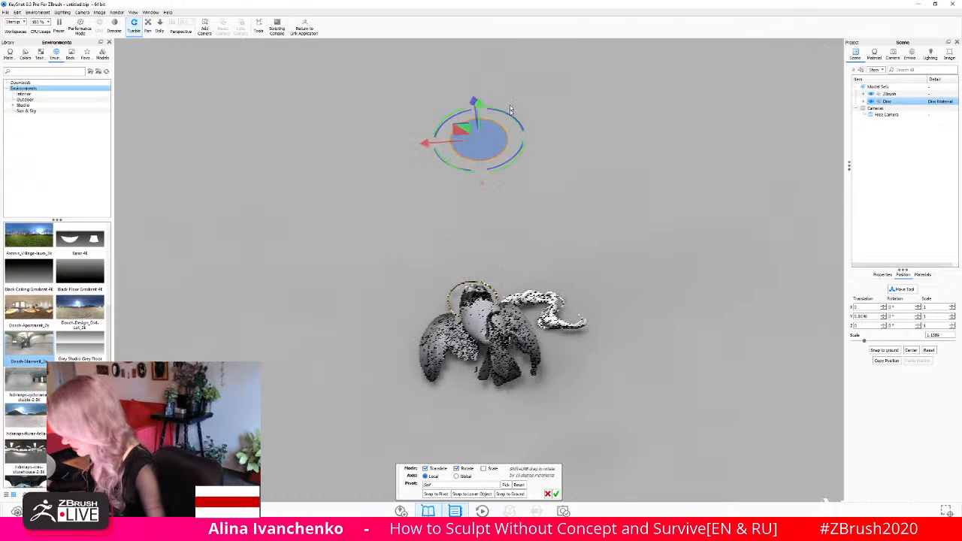
mouse_move(484, 149)
mouse_down()
mouse_move(487, 118)
mouse_move(492, 154)
mouse_up()
drag(426, 148, 337, 148)
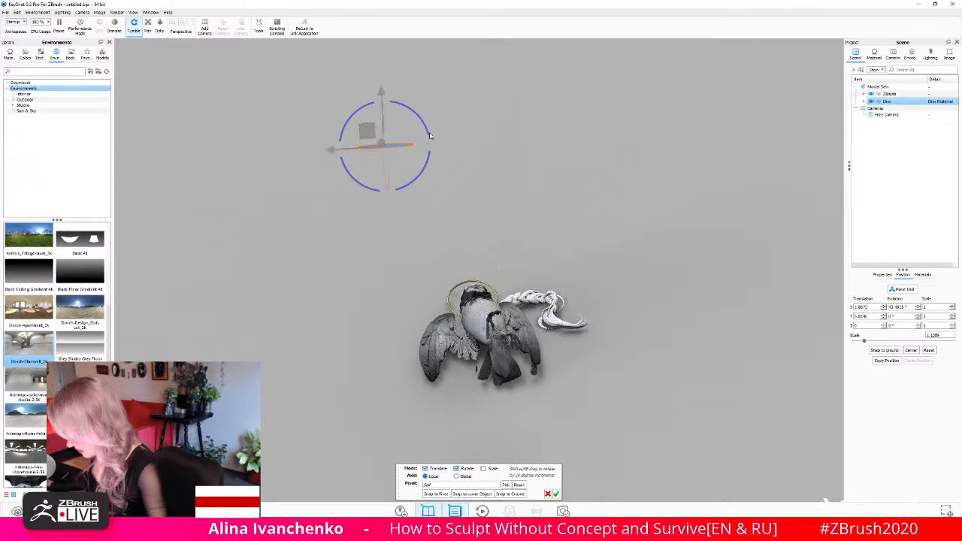
drag(427, 133, 496, 280)
drag(356, 287, 222, 120)
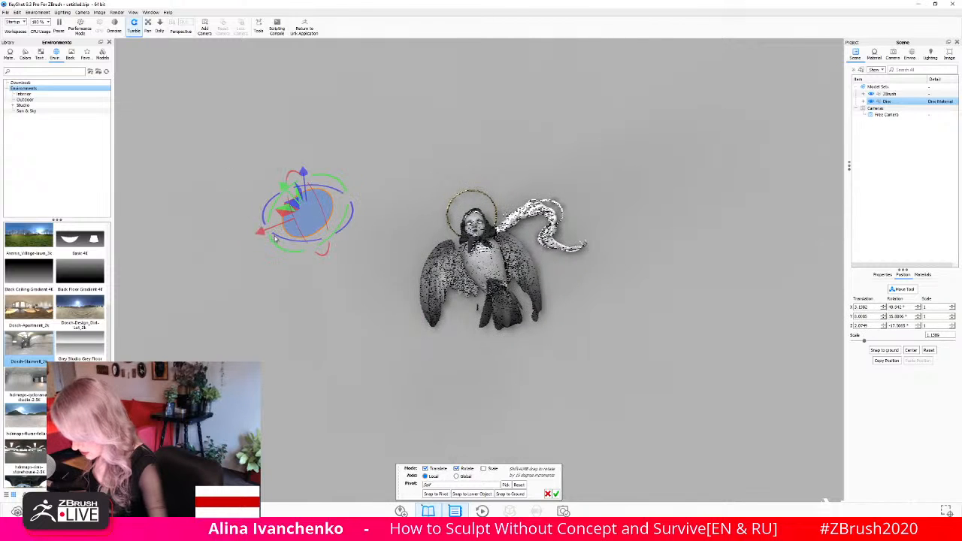
drag(286, 232, 412, 178)
drag(417, 135, 403, 120)
drag(542, 127, 613, 79)
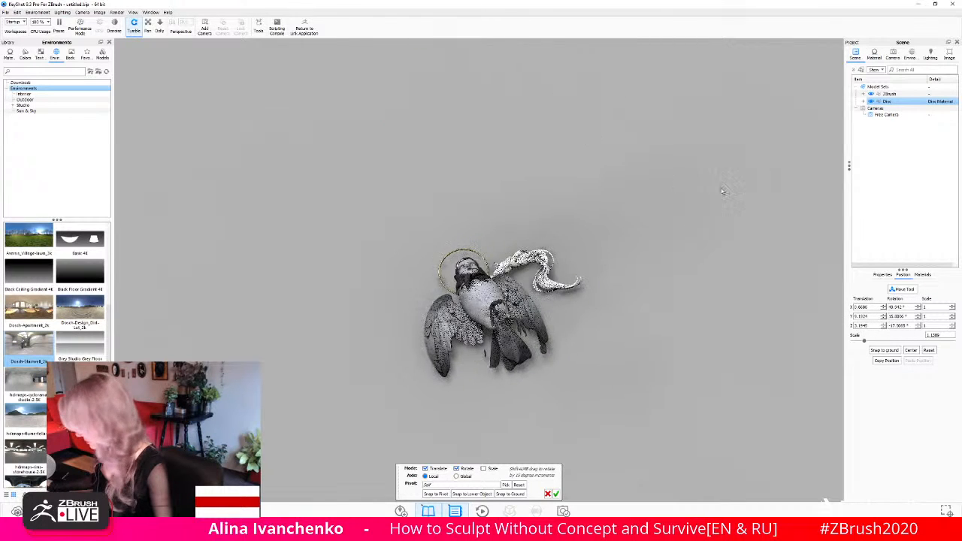
- Check the disc's placement from farther away and from the side, and reposition it above and in front of the bird-woman
scroll(561, 230, up, 5)
scroll(561, 231, down, 5)
scroll(560, 231, down, 5)
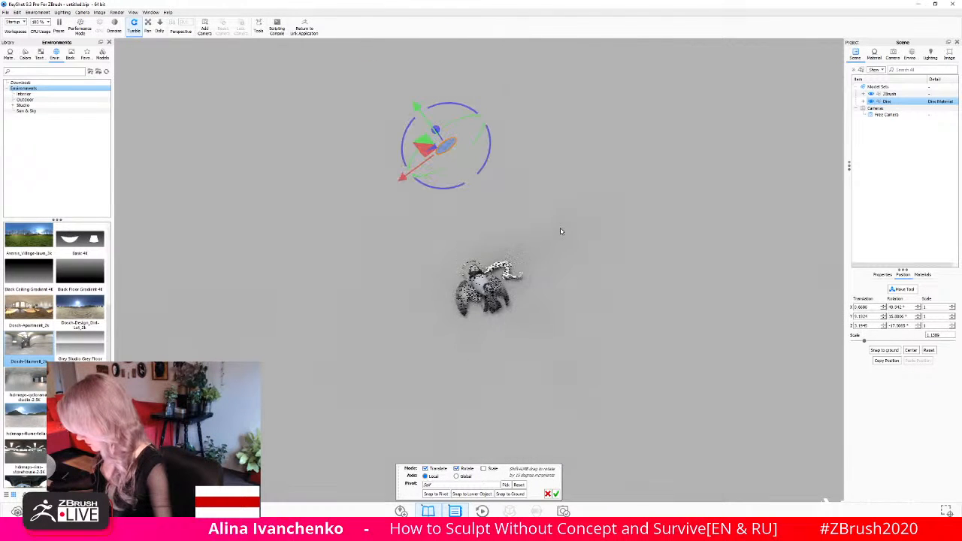
drag(617, 166, 596, 200)
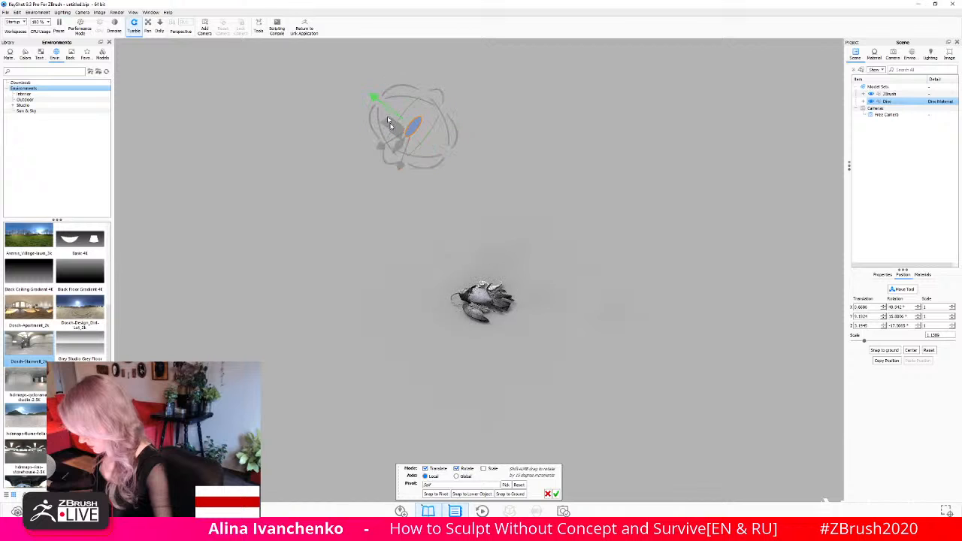
drag(383, 144, 268, 180)
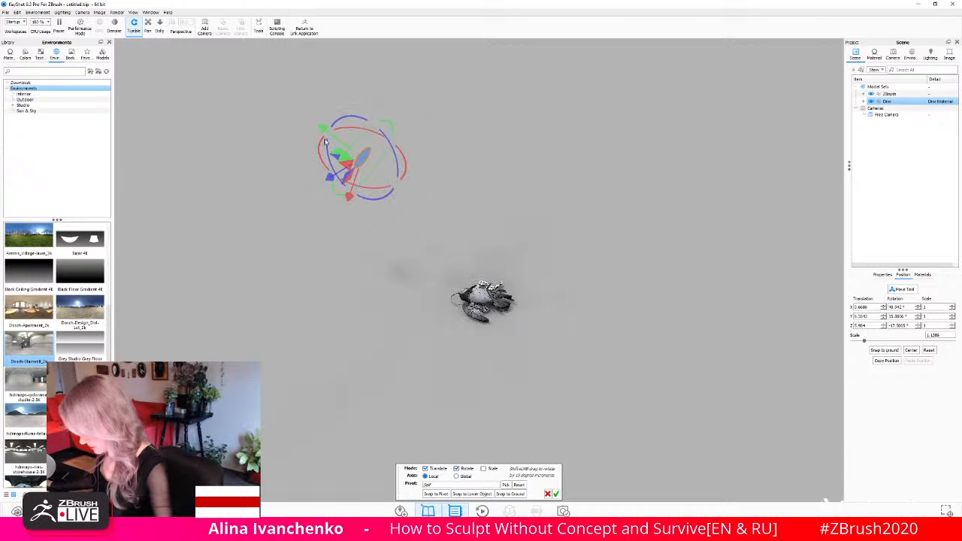
drag(323, 128, 352, 151)
drag(592, 217, 382, 352)
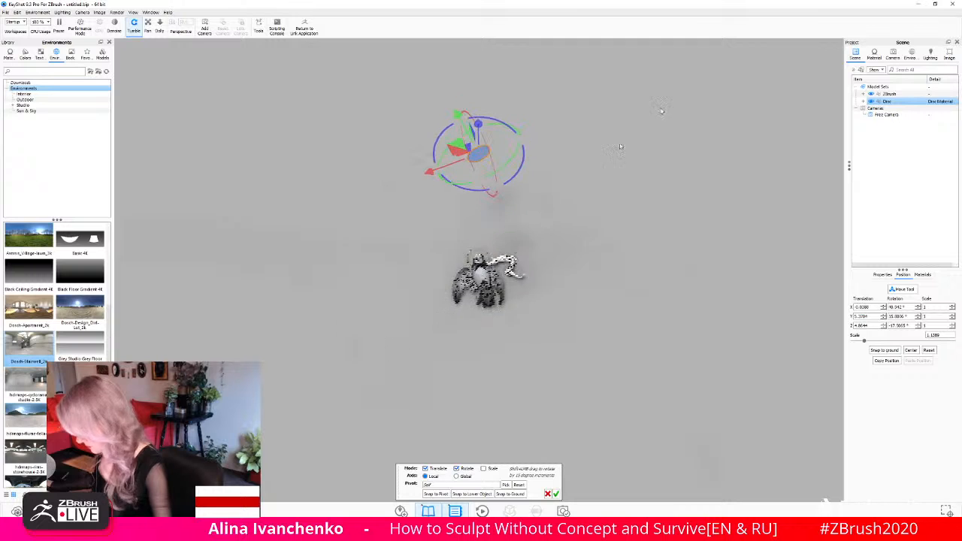
- Lower the environment brightness to about 0.21 and darken the background colour to RGB 121, 121, 121
click(911, 56)
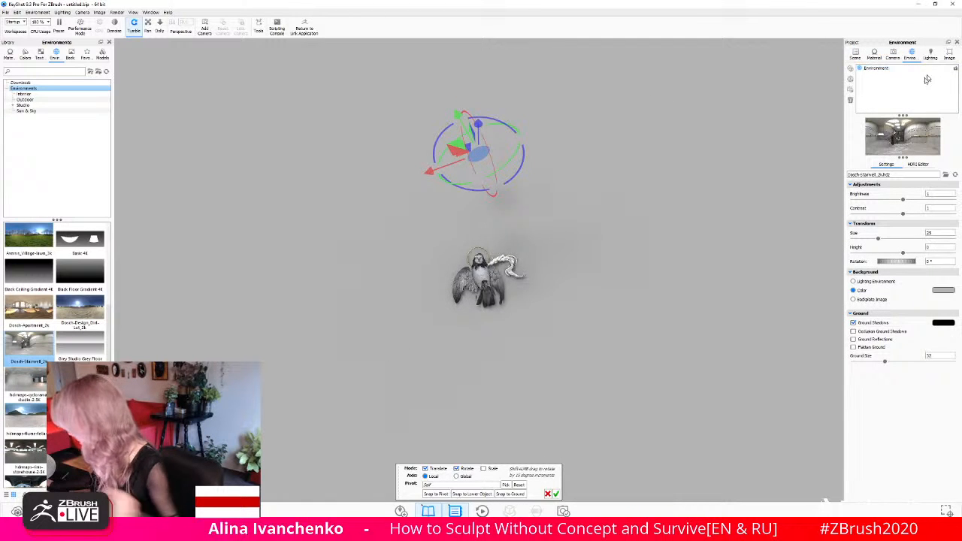
drag(903, 199, 869, 209)
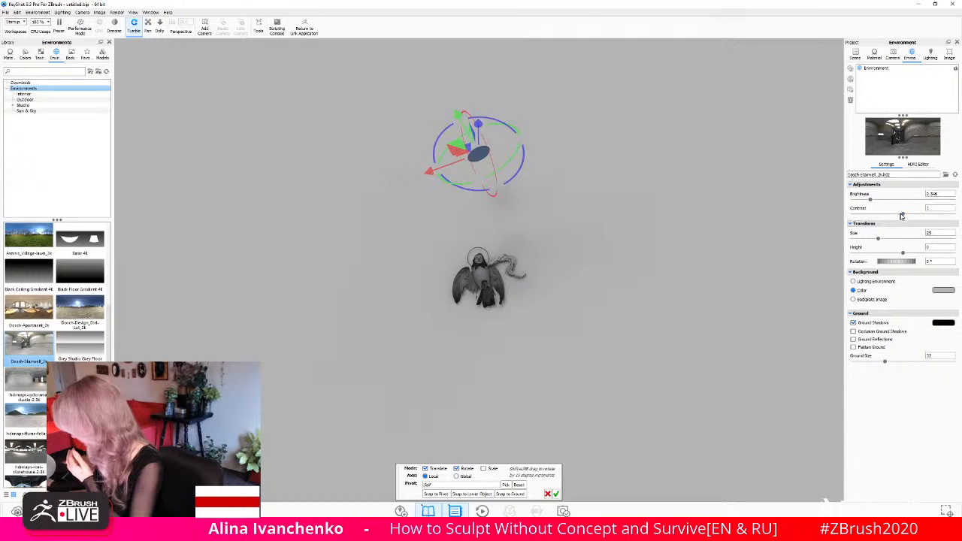
drag(872, 203, 864, 200)
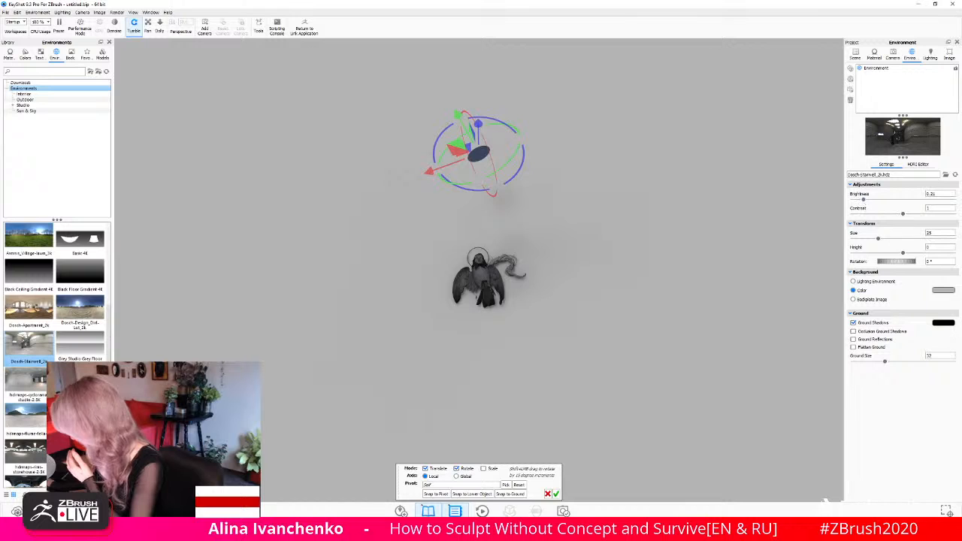
click(940, 291)
click(872, 255)
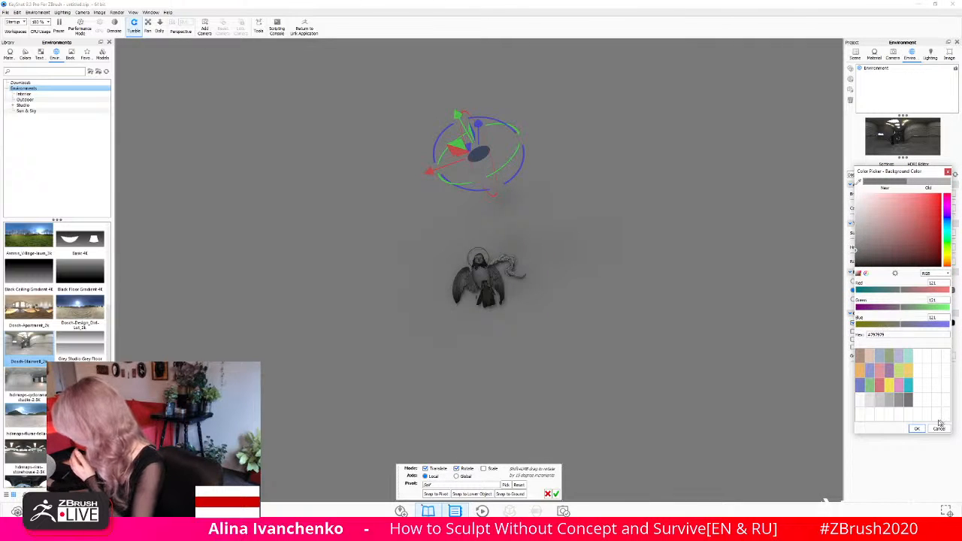
click(916, 429)
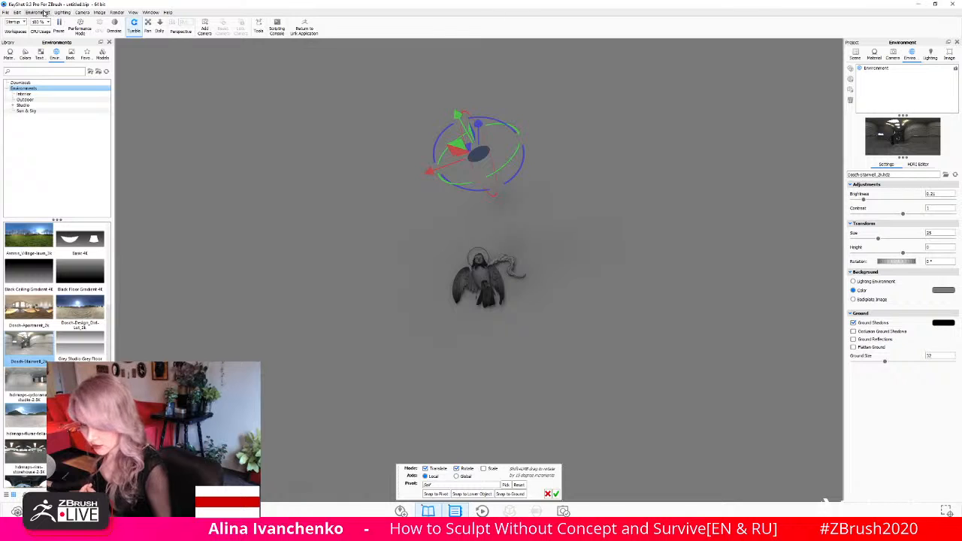
- Apply the Area Light 1200 Lumen Neutral material from the library's area lights to the disc
click(17, 13)
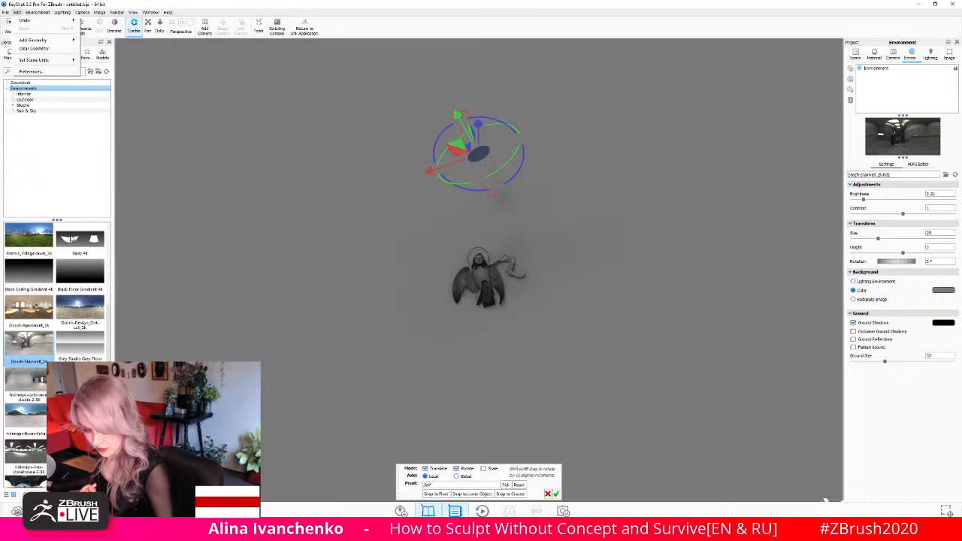
click(29, 151)
click(9, 56)
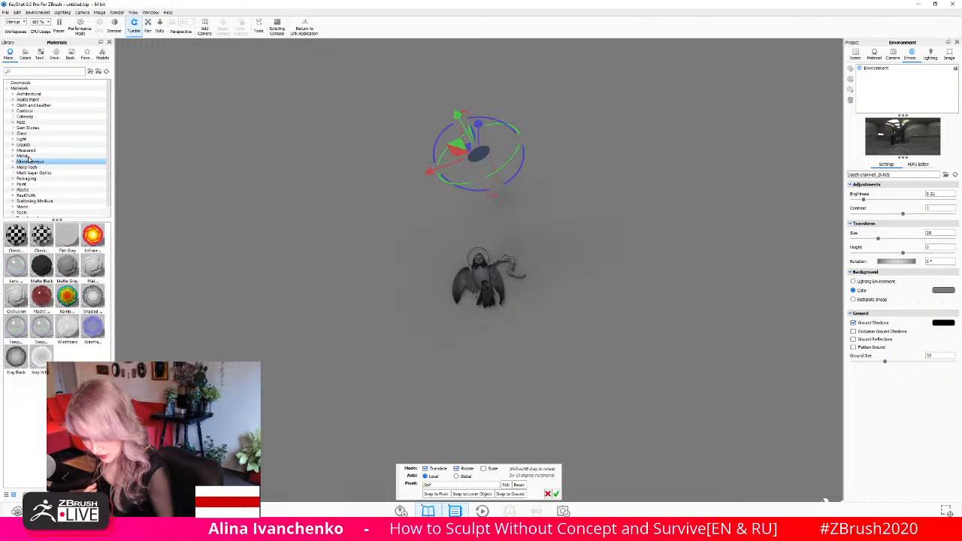
click(12, 139)
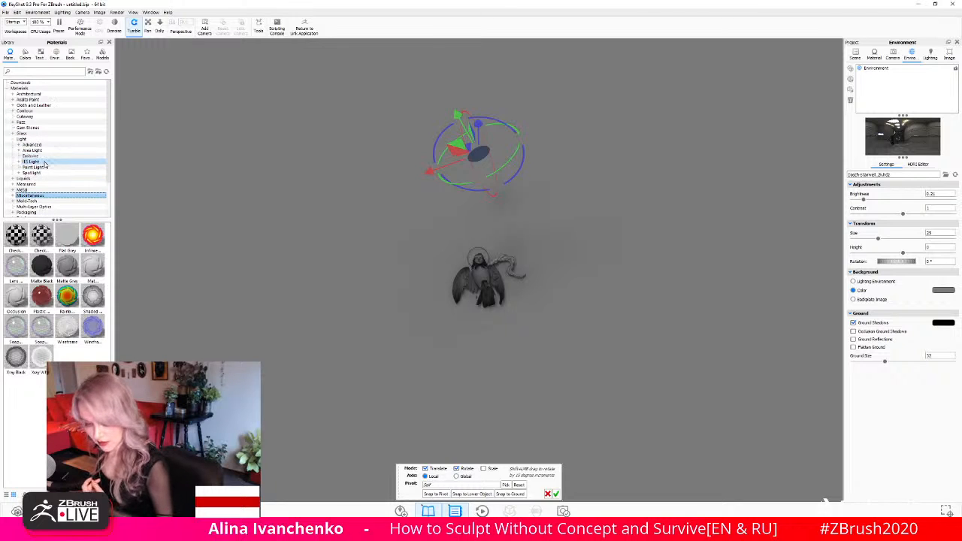
click(42, 150)
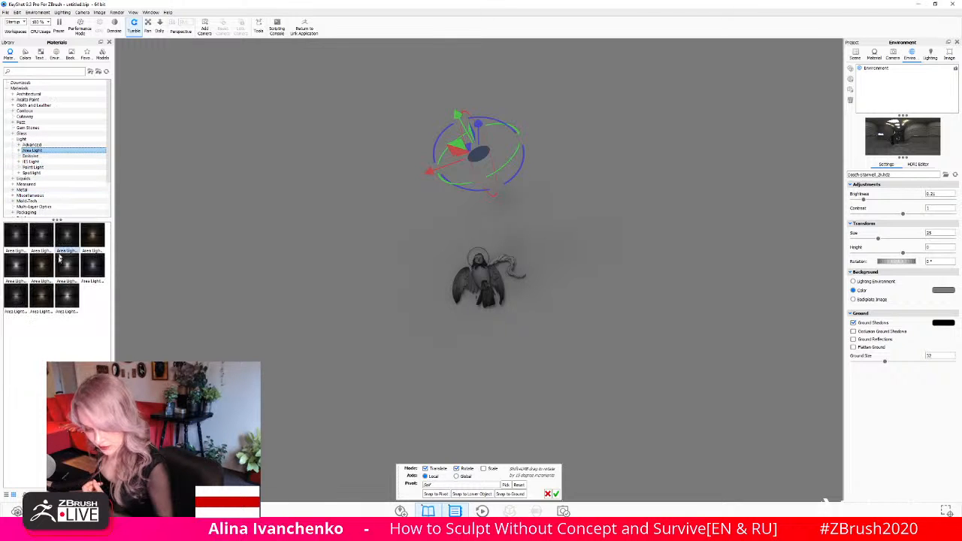
mouse_move(46, 233)
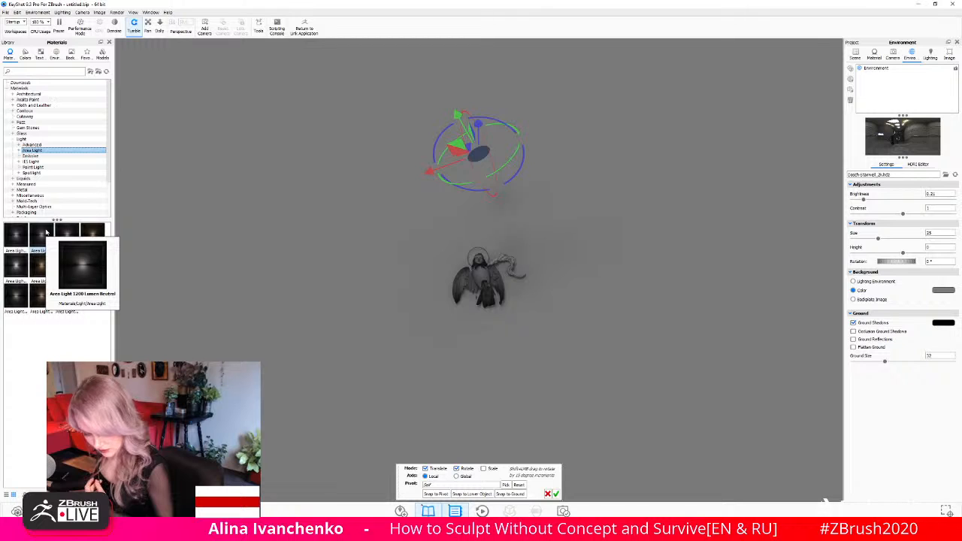
drag(45, 233, 393, 182)
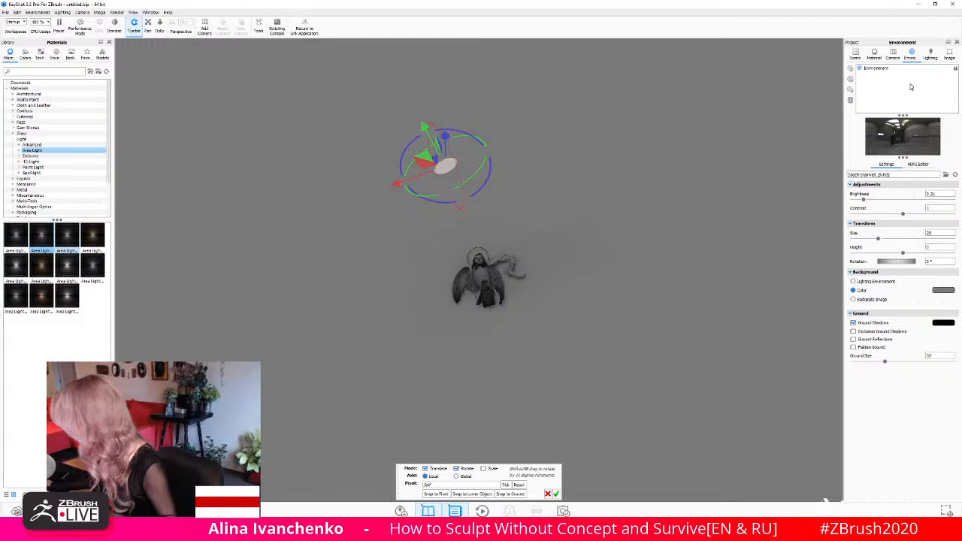
- Edit the disc's area light material, switching its power unit to Watt and setting the power to about 700
click(856, 54)
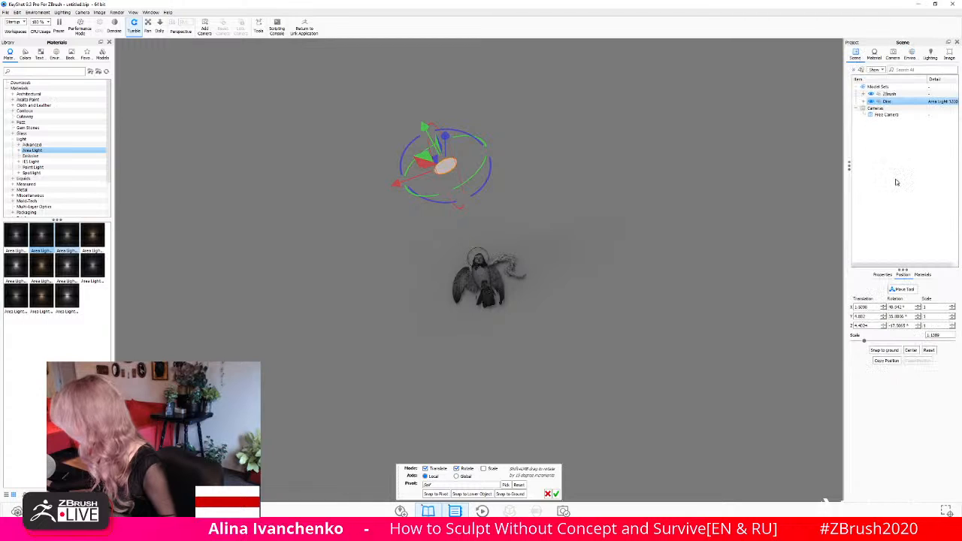
right_click(881, 100)
mouse_move(866, 104)
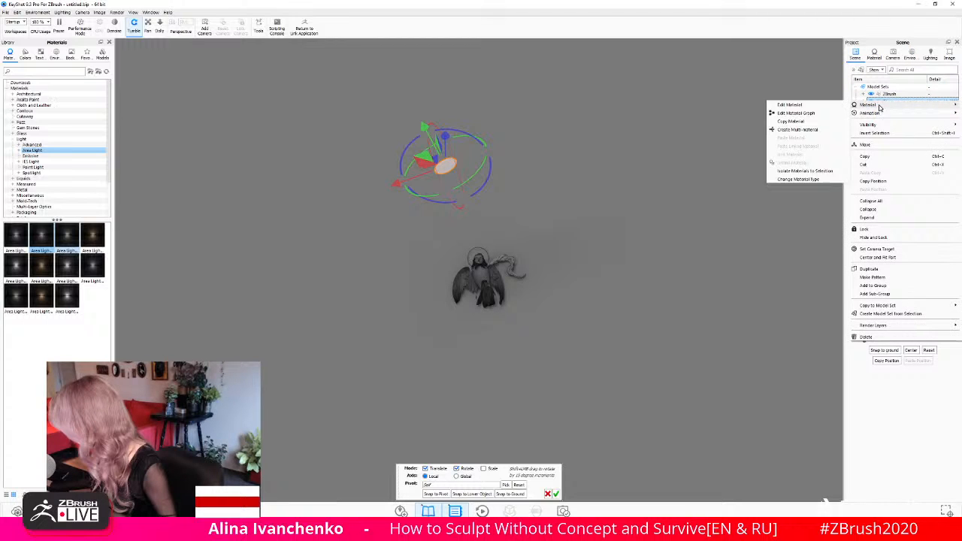
click(818, 105)
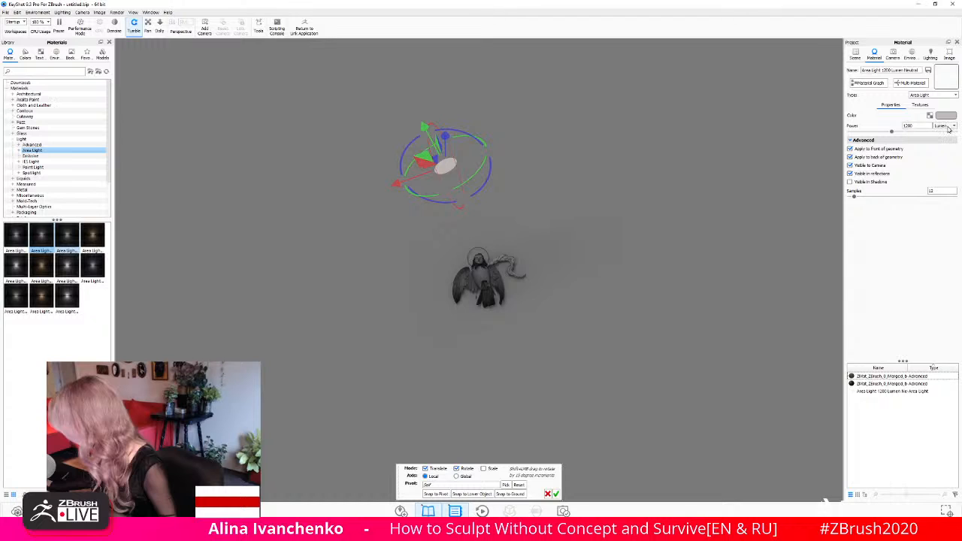
click(946, 127)
click(939, 137)
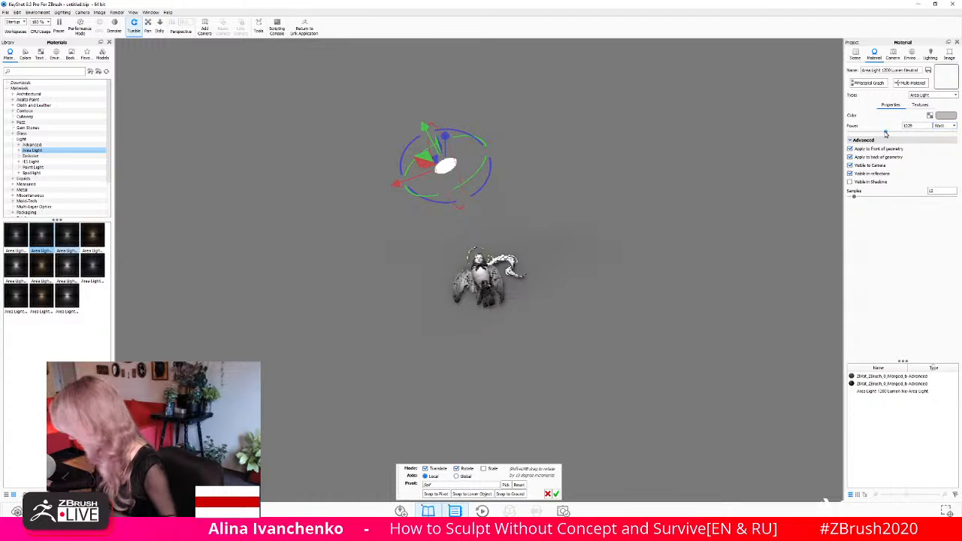
drag(886, 134, 874, 134)
- Reposition the disc area light relative to the bird-woman along its local axes, checking it from the front and side
drag(646, 249, 416, 107)
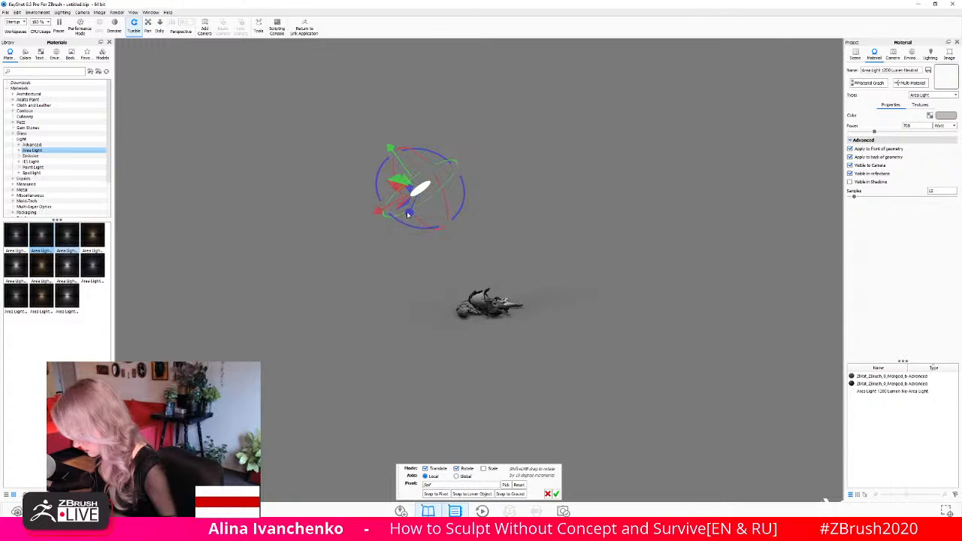
drag(408, 215, 397, 265)
drag(566, 248, 441, 215)
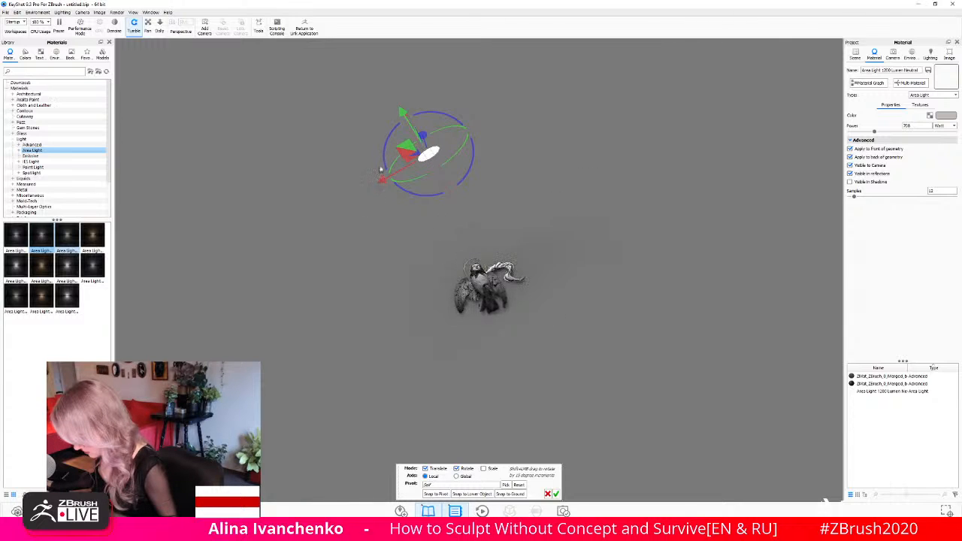
drag(381, 179, 388, 176)
- Rotate the disc area light about its local axes to aim it down toward the bird-woman
drag(715, 282, 634, 204)
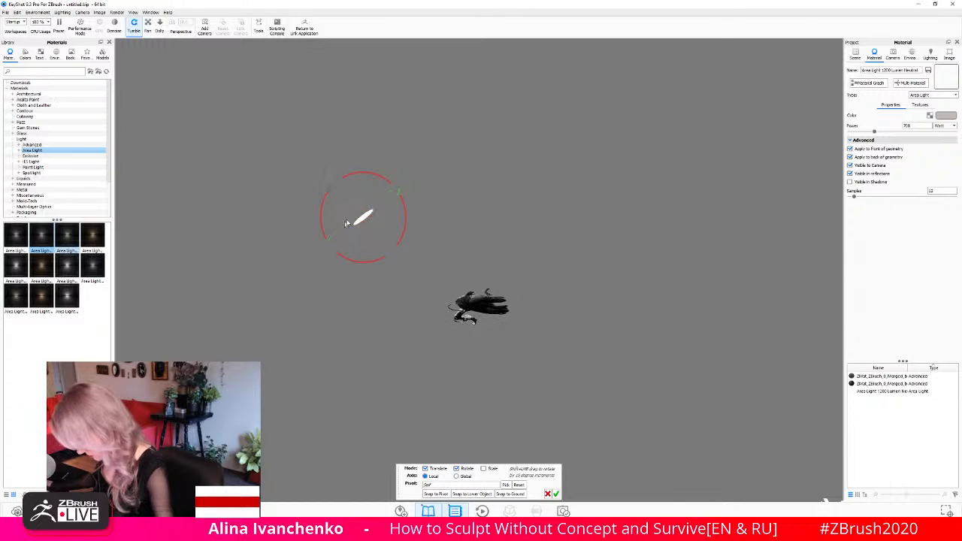
drag(346, 224, 348, 225)
drag(631, 208, 446, 205)
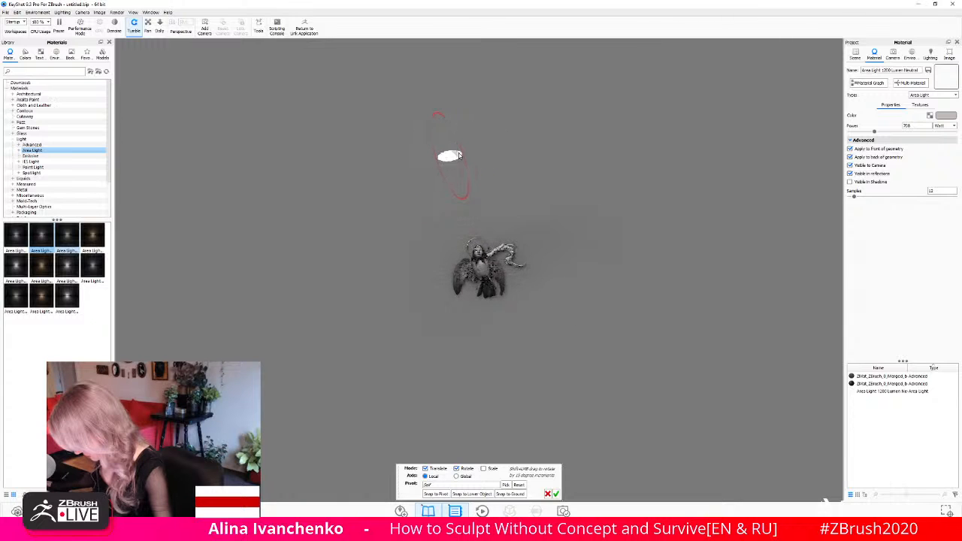
mouse_move(451, 128)
mouse_down()
mouse_move(460, 149)
mouse_move(452, 139)
mouse_up()
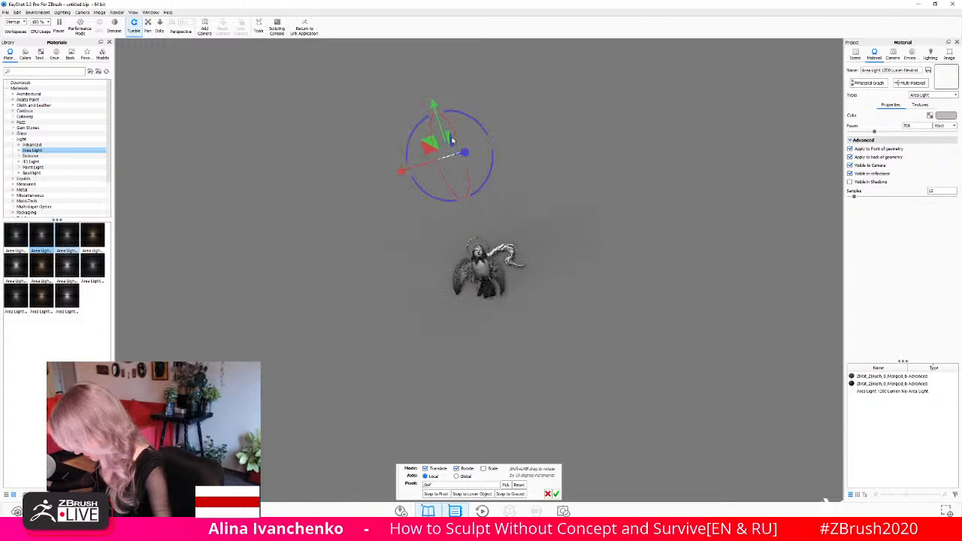
drag(460, 370, 580, 183)
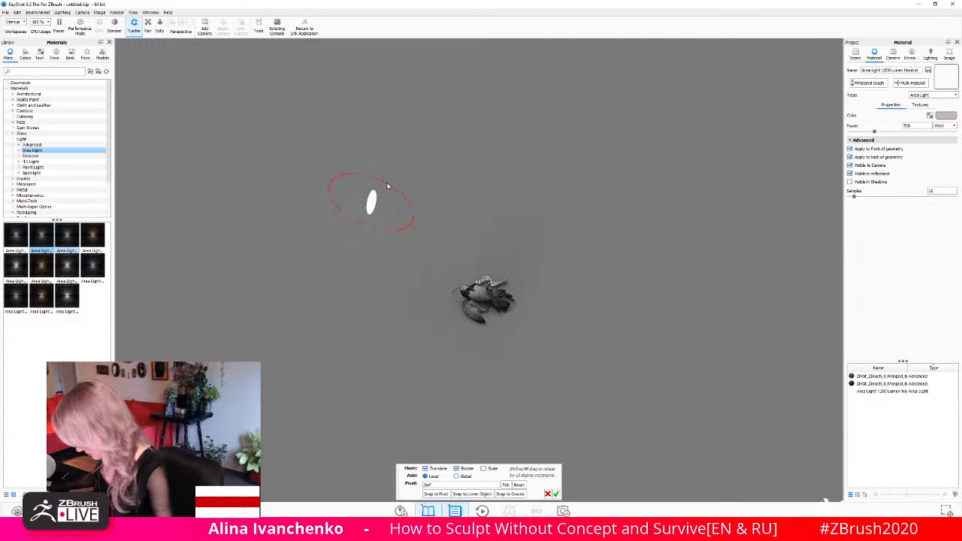
drag(387, 186, 373, 213)
- Raise the disc area light higher above the bird-woman and shift it sideways, toward the side opposite her braid
drag(490, 336, 531, 303)
scroll(530, 303, down, 4)
scroll(531, 303, up, 4)
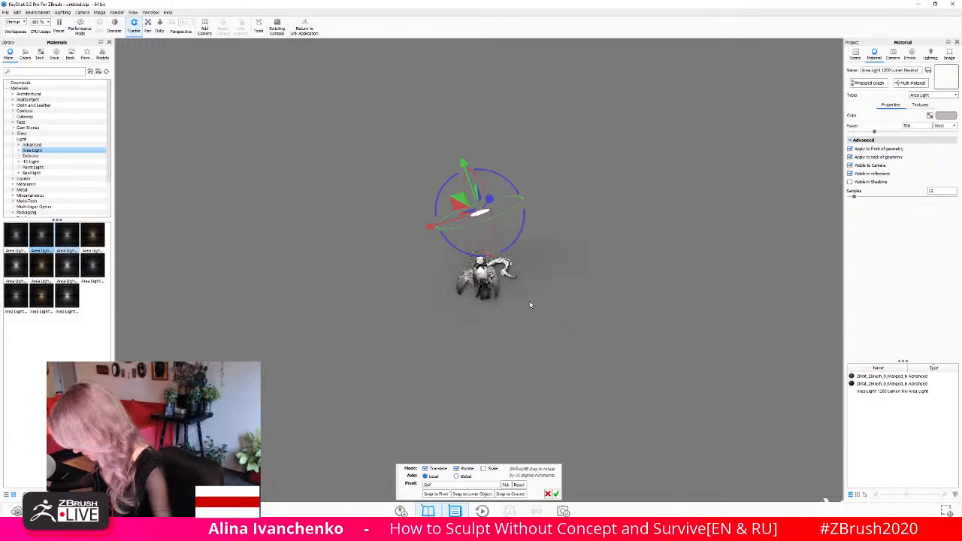
scroll(530, 305, up, 5)
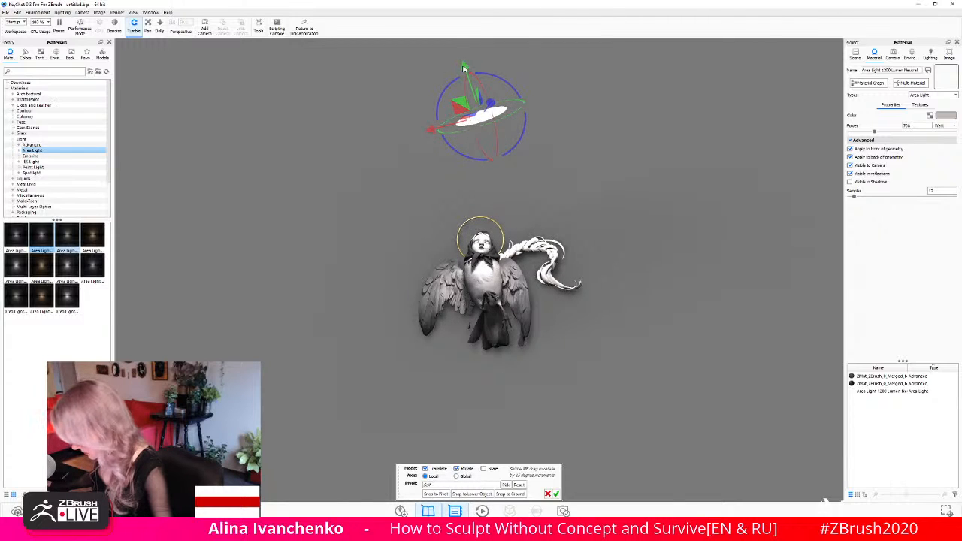
drag(463, 68, 449, 33)
drag(419, 105, 382, 113)
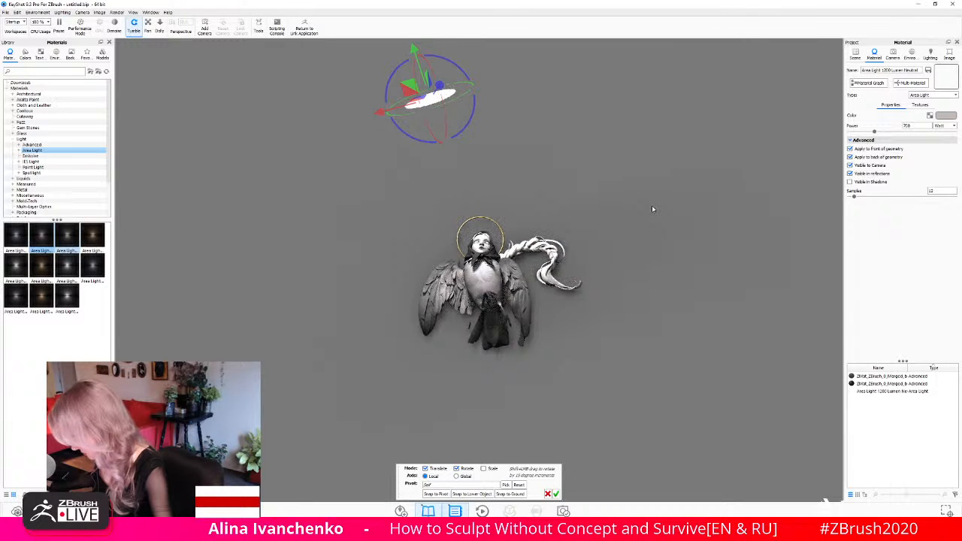
- Move the disc area light farther away from the bird-woman and enlarge it to a scale of about 2.68
click(854, 54)
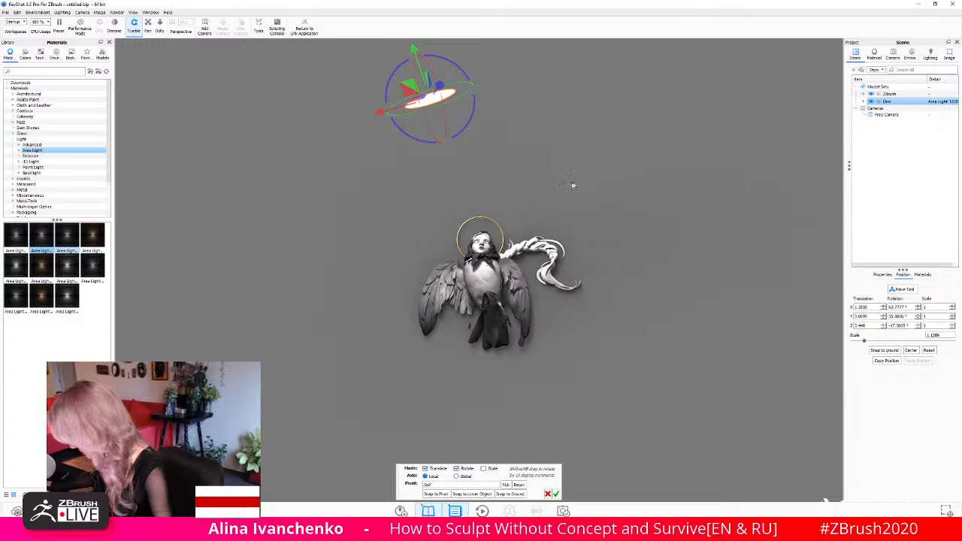
drag(562, 196, 586, 211)
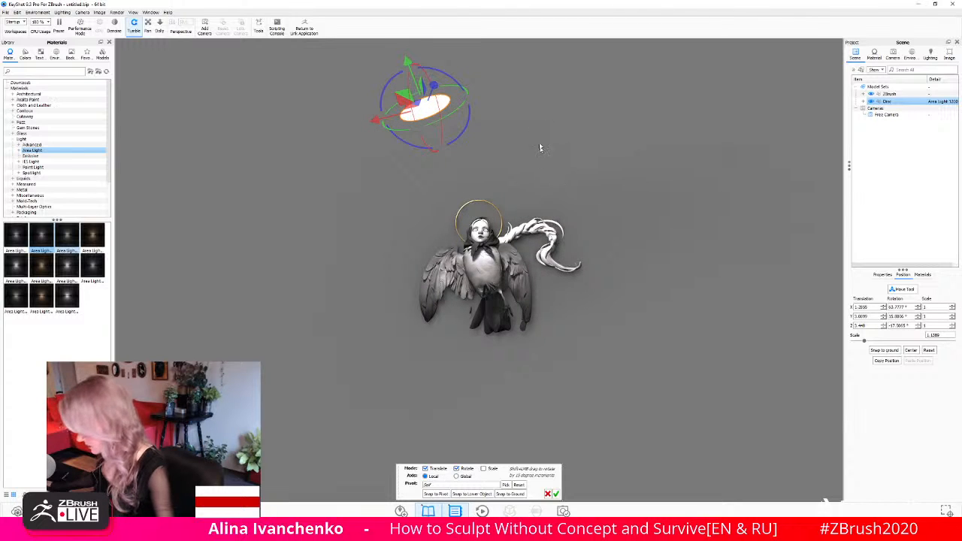
drag(539, 148, 341, 208)
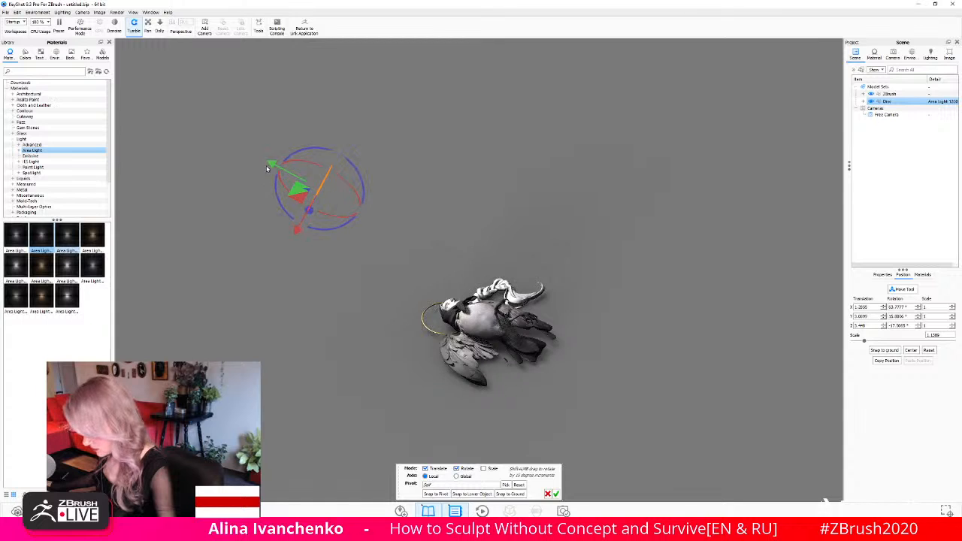
drag(268, 169, 198, 143)
drag(632, 166, 727, 231)
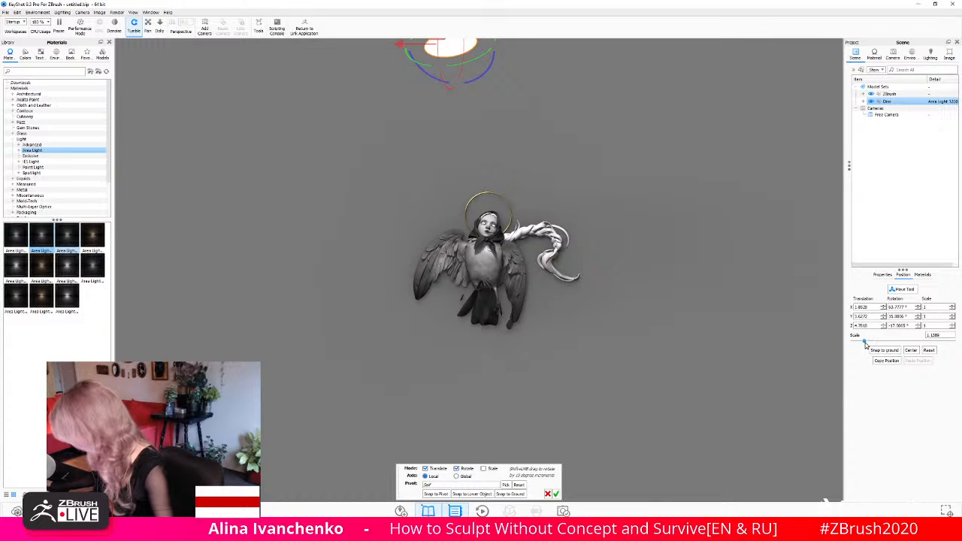
drag(872, 342, 890, 342)
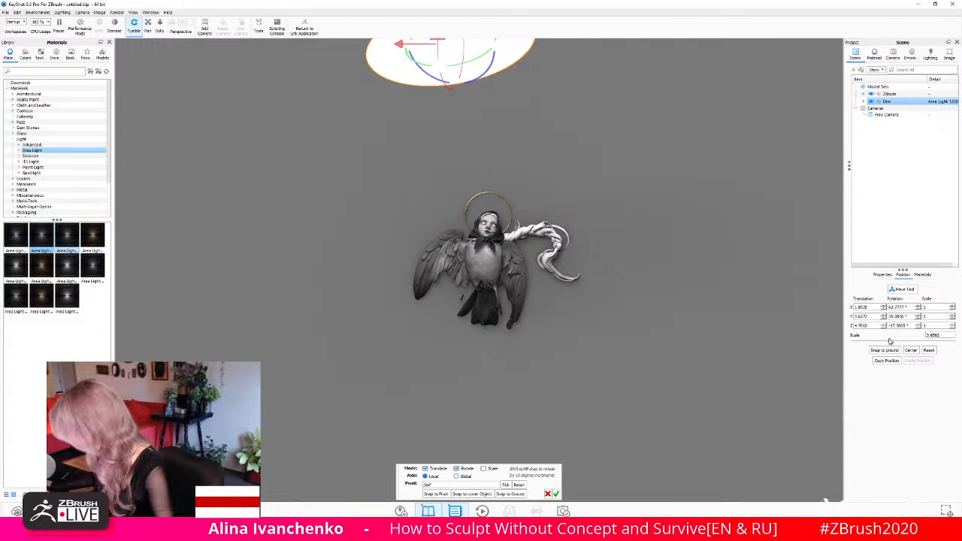
drag(890, 342, 880, 342)
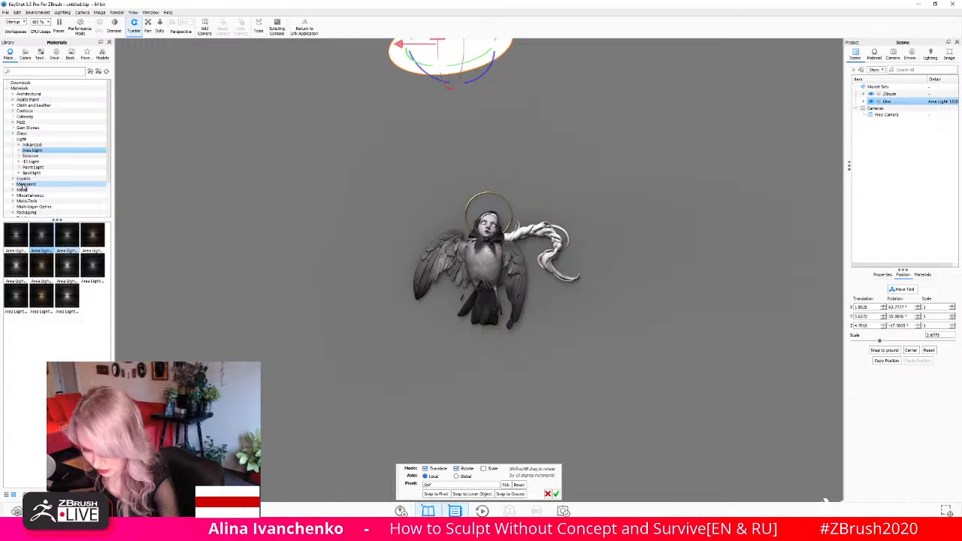
- Apply the Soft Rough White material from the library's plastics to the bird-woman's body
scroll(33, 204, down, 3)
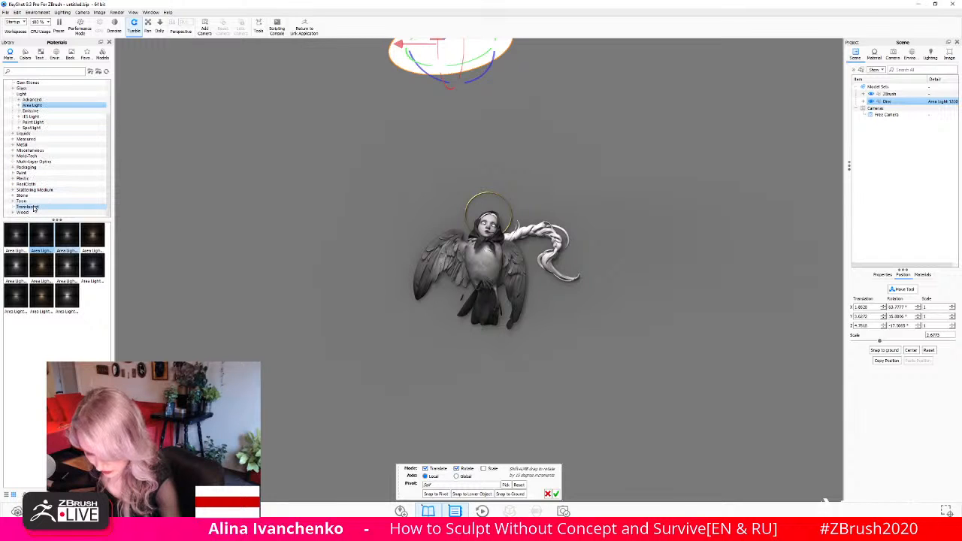
click(33, 207)
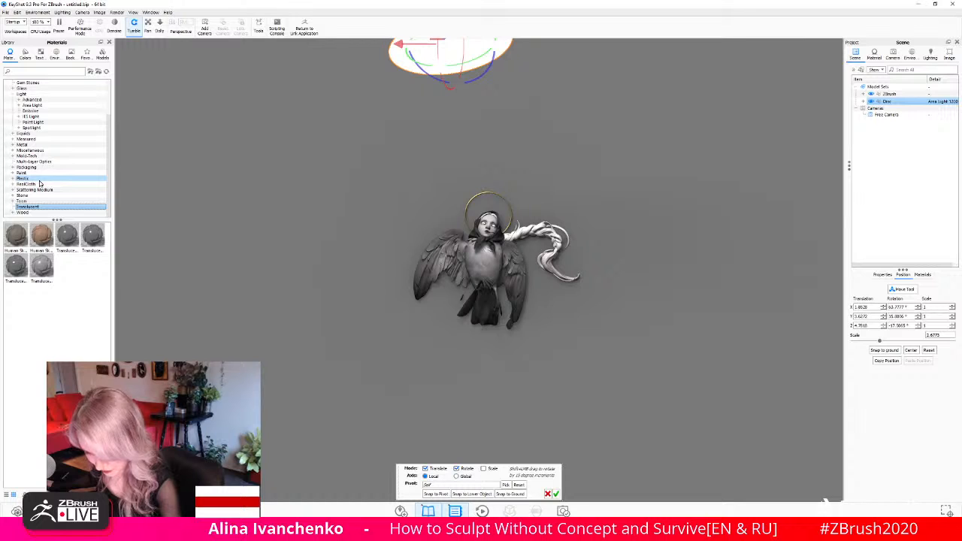
click(39, 180)
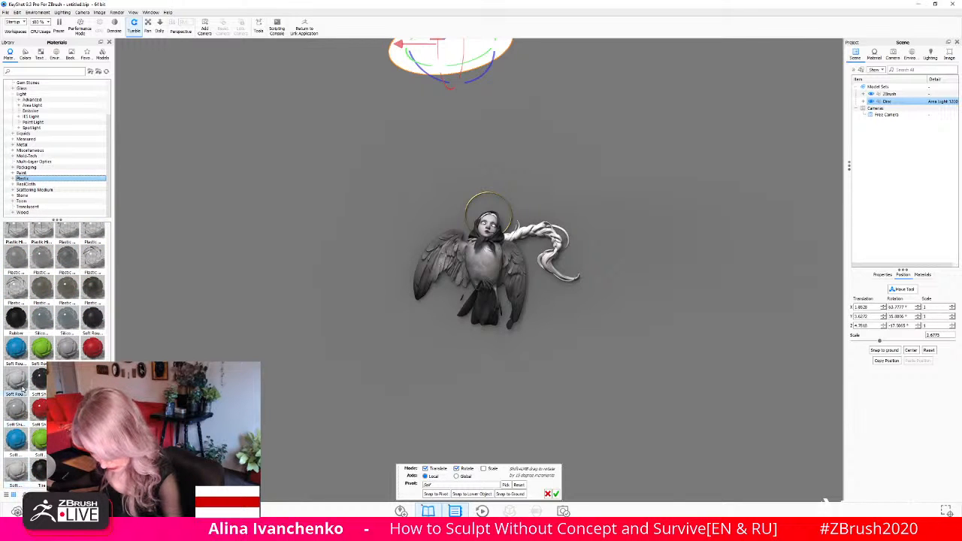
mouse_move(20, 378)
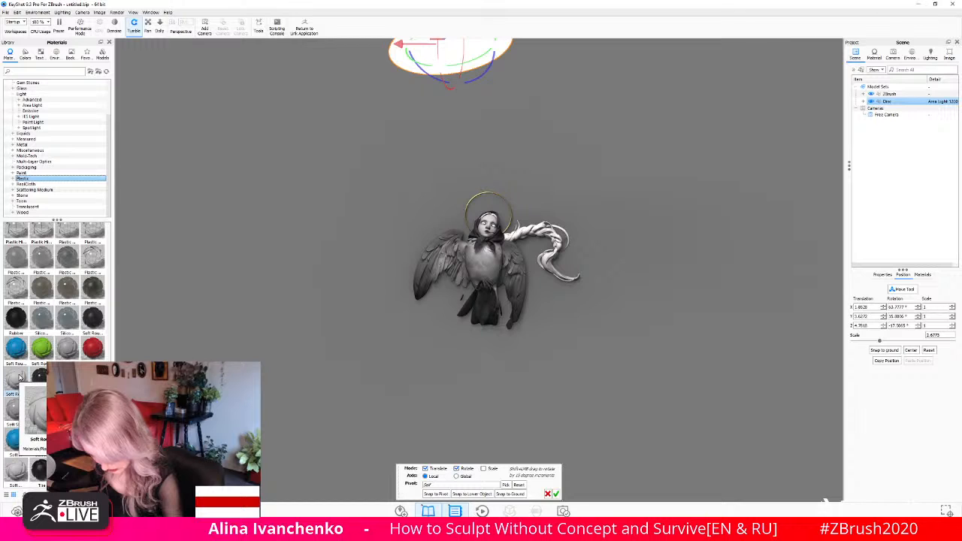
mouse_move(20, 377)
mouse_down()
mouse_move(263, 353)
mouse_move(516, 303)
mouse_move(493, 278)
mouse_up()
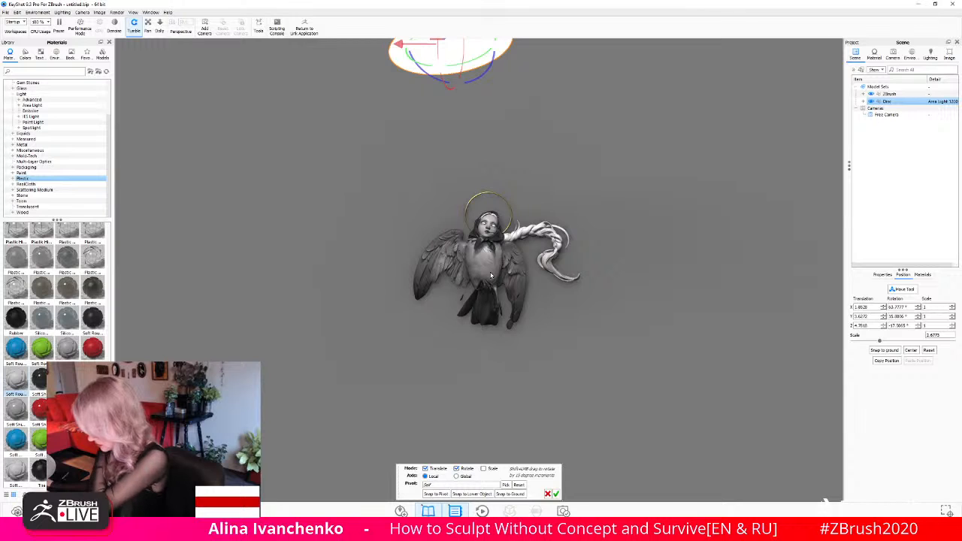
- Edit the material of the halo part in the ZBrush model group, setting its specular colour to white, RGB 255, 255, 255
click(889, 95)
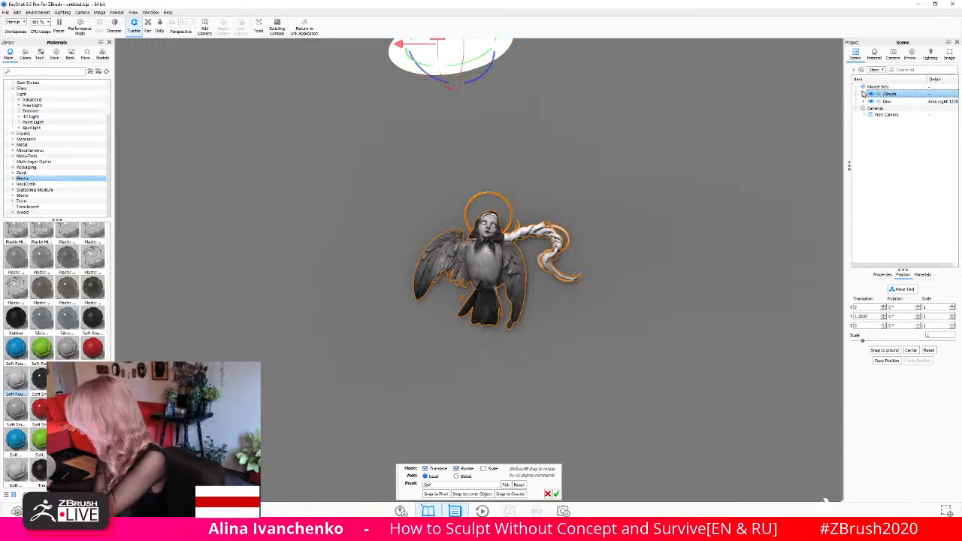
click(863, 94)
click(901, 103)
click(906, 109)
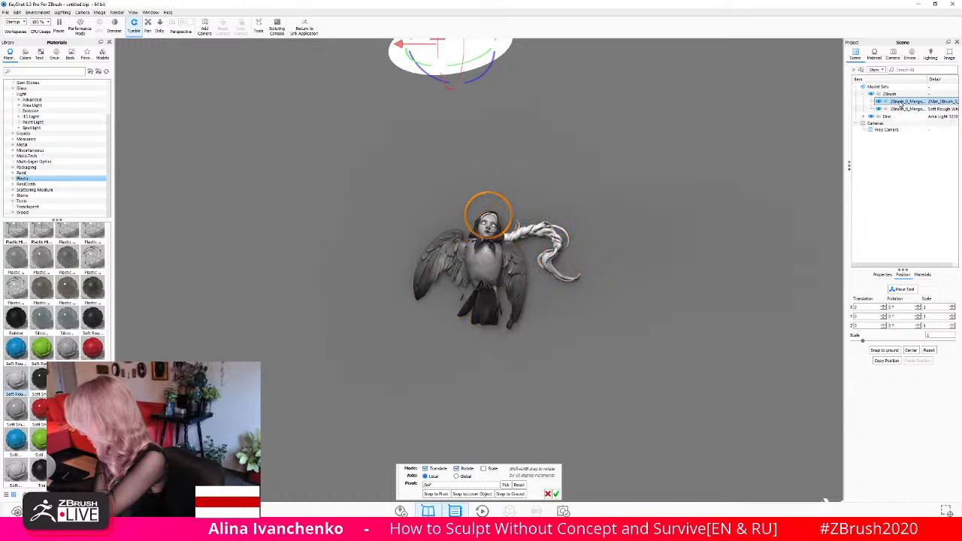
mouse_move(918, 109)
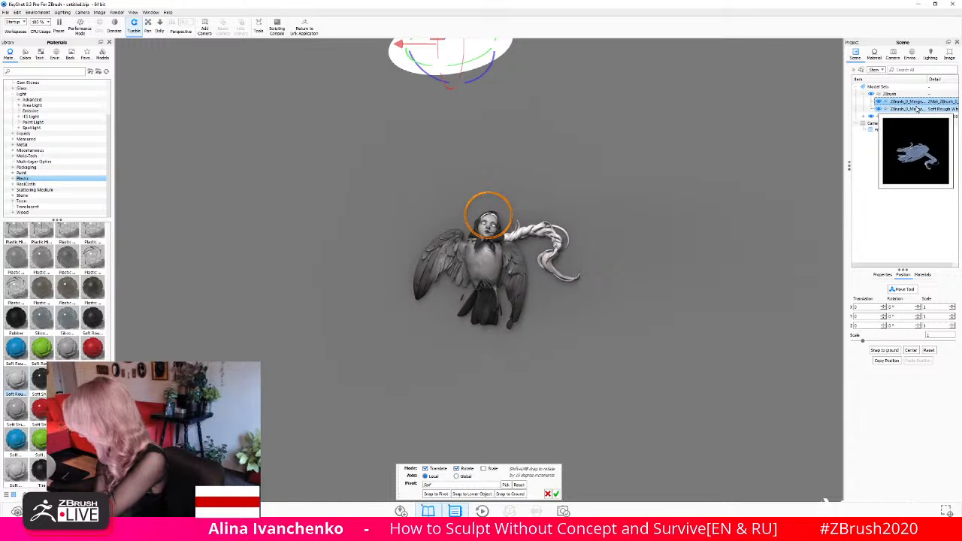
click(922, 101)
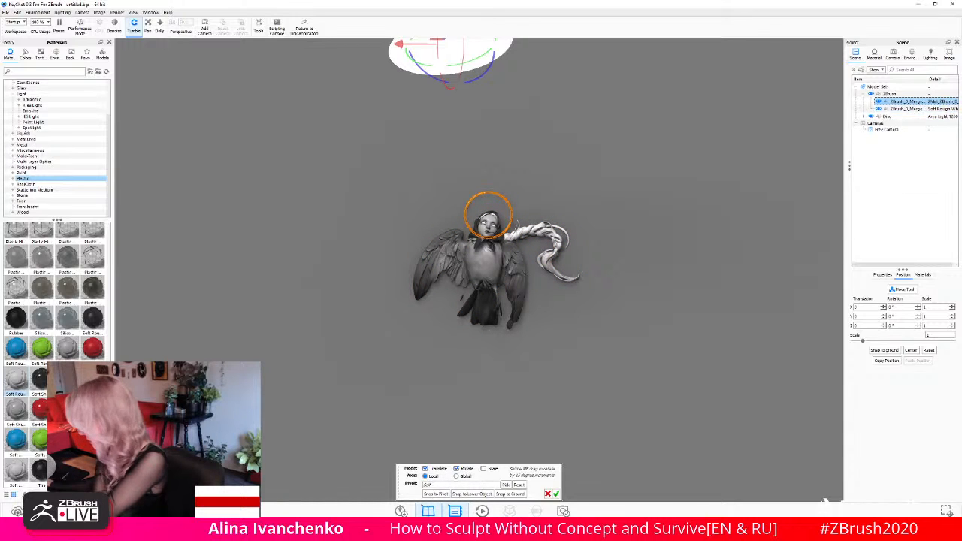
right_click(919, 103)
mouse_move(857, 107)
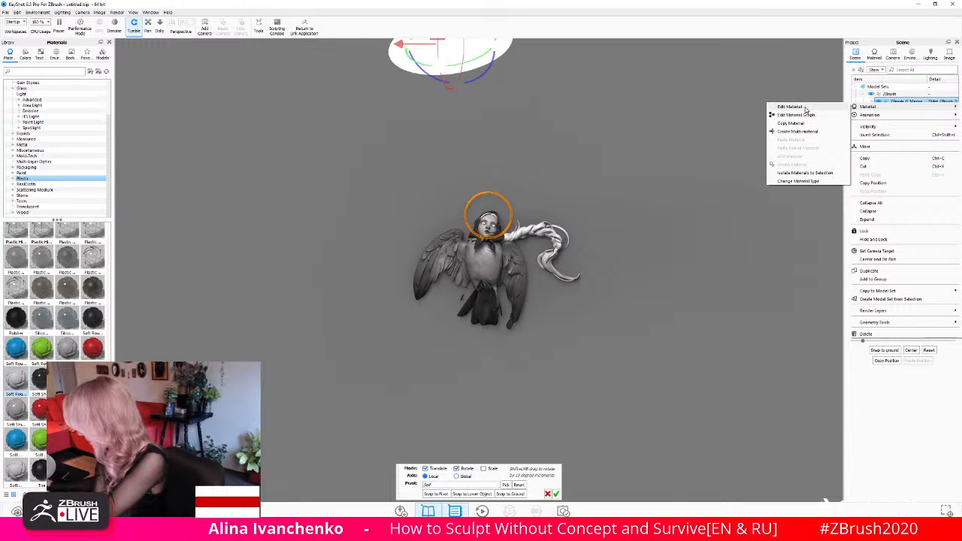
click(805, 107)
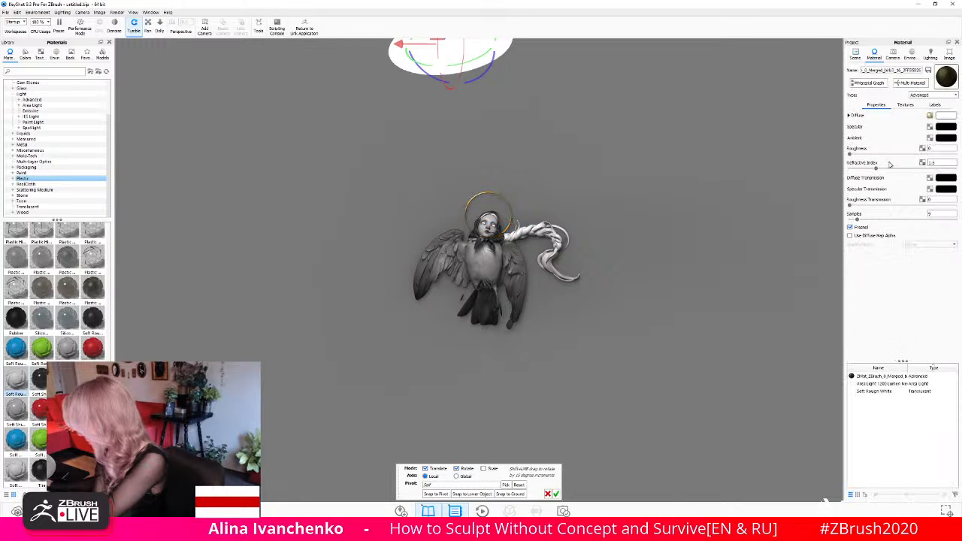
click(941, 129)
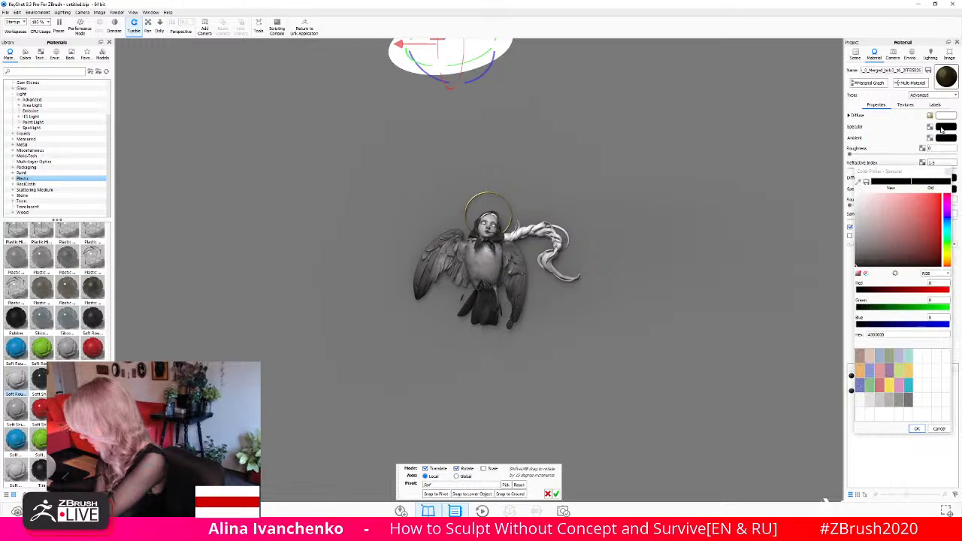
drag(883, 216, 847, 192)
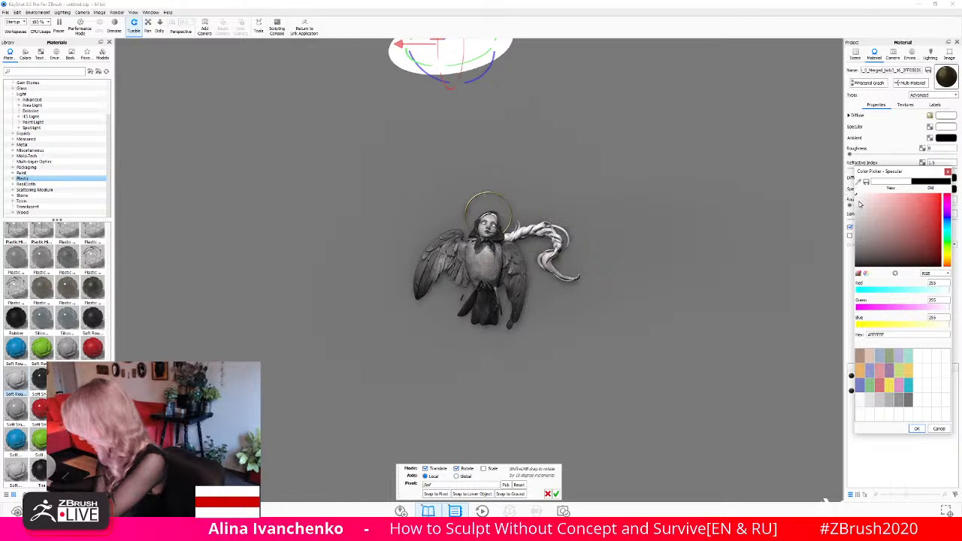
click(914, 429)
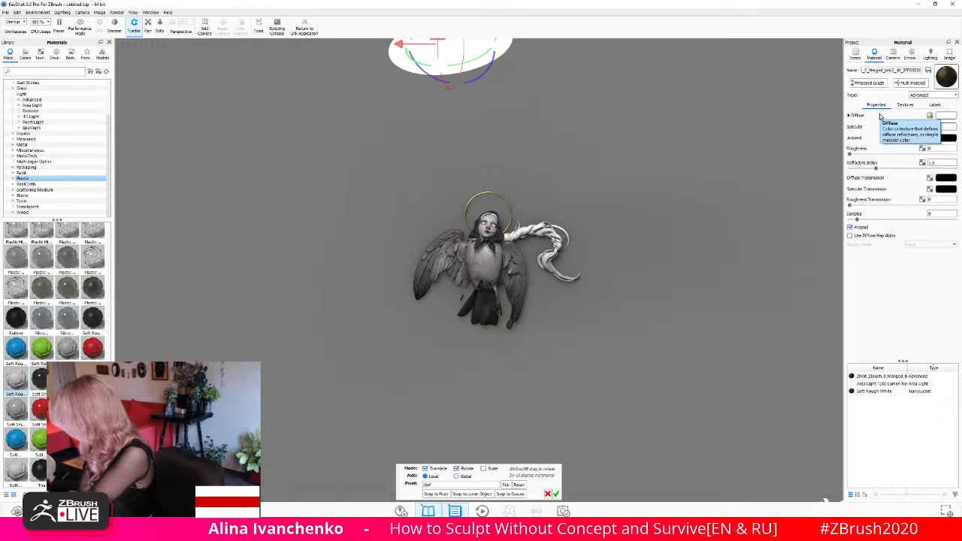
- View the halo material's node graph and apply the Soft Rough White plastic to the bird-woman's body again
click(870, 83)
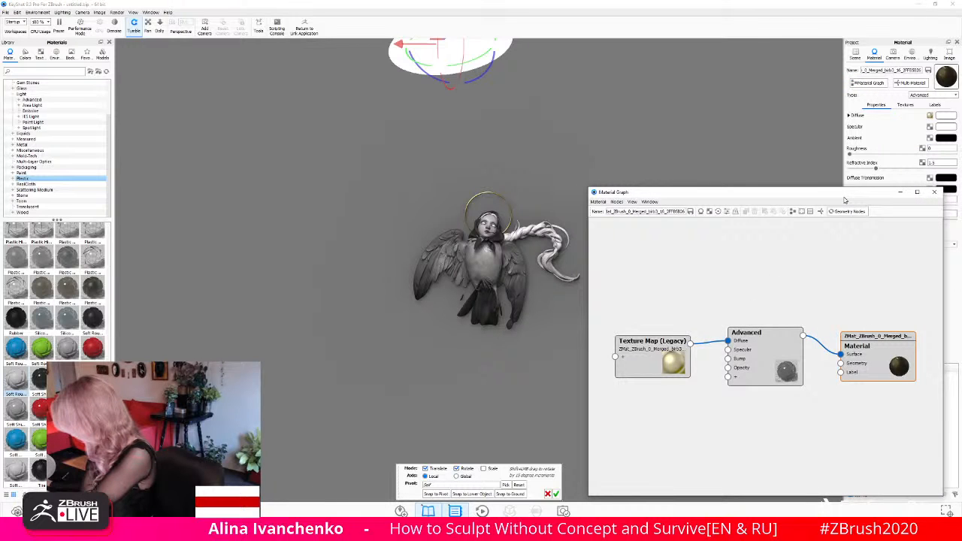
drag(862, 193, 823, 144)
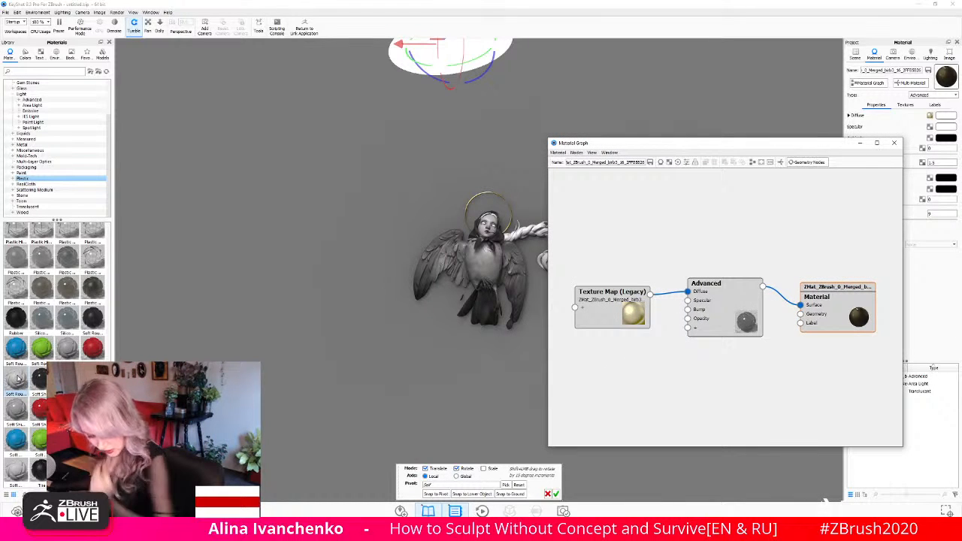
drag(18, 376, 488, 260)
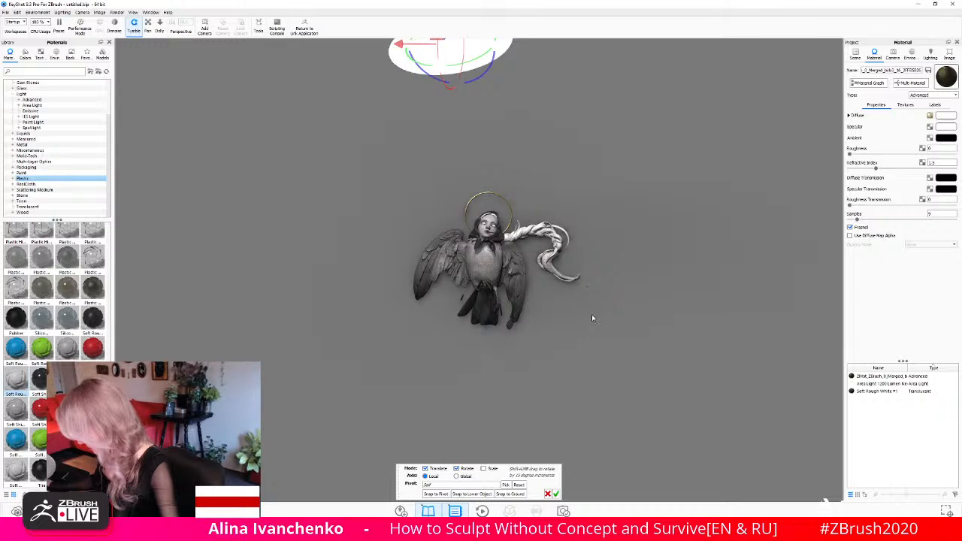
- Edit the bird-woman body's Soft Rough White material, setting roughness to about 0.2 and refractive index to about 1.125
click(857, 56)
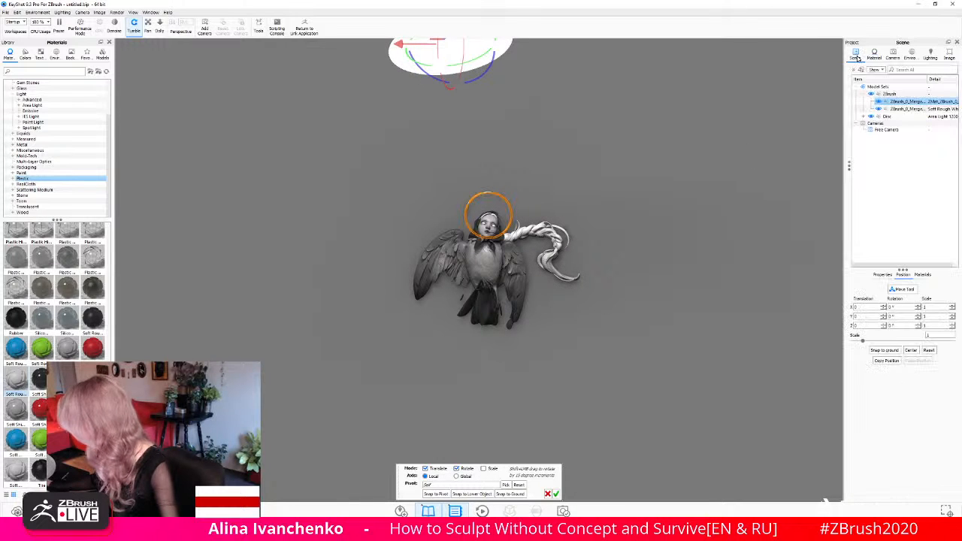
click(895, 109)
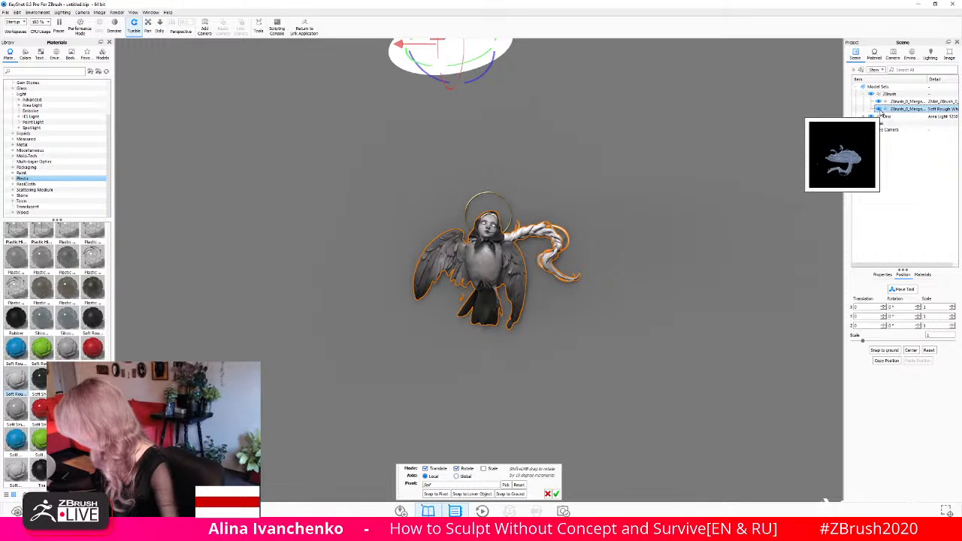
right_click(902, 110)
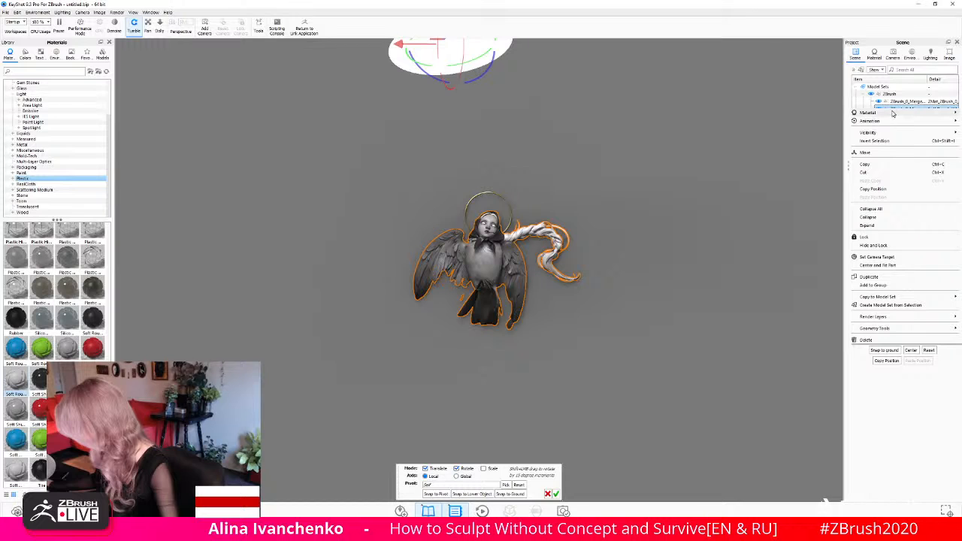
mouse_move(893, 113)
click(822, 113)
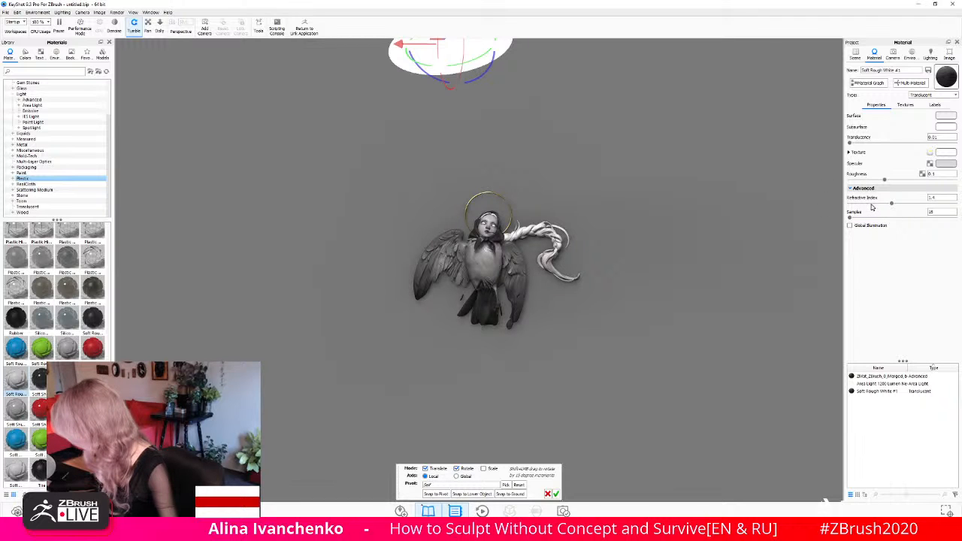
drag(886, 180, 906, 184)
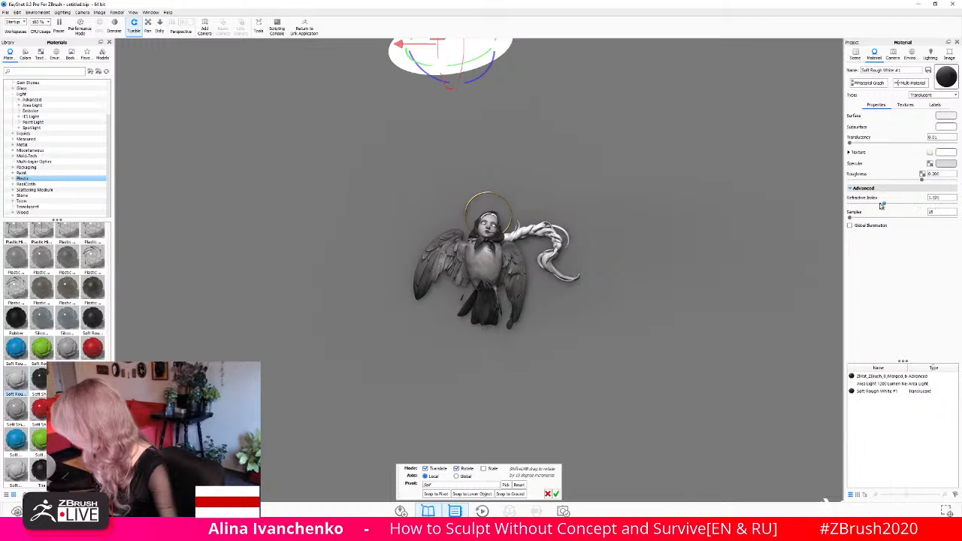
drag(882, 205, 863, 205)
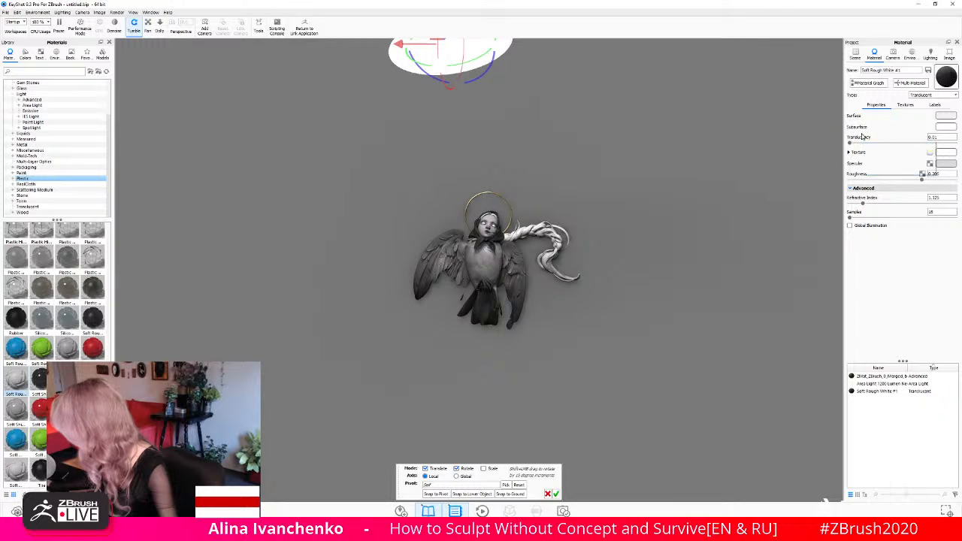
- Insert a Color Adjust node between the body material's texture map and Translucent node, and spread the nodes apart
click(866, 83)
drag(594, 284, 569, 197)
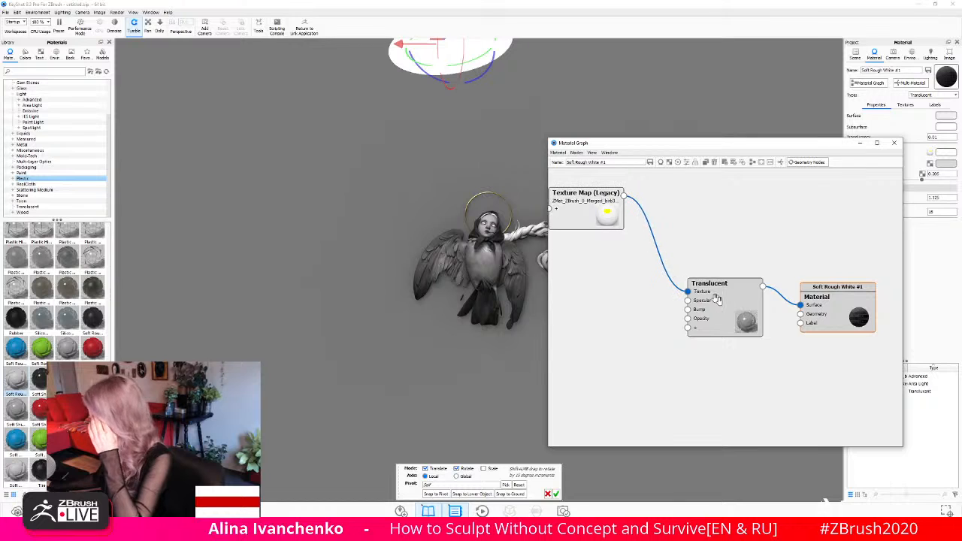
drag(718, 299, 730, 322)
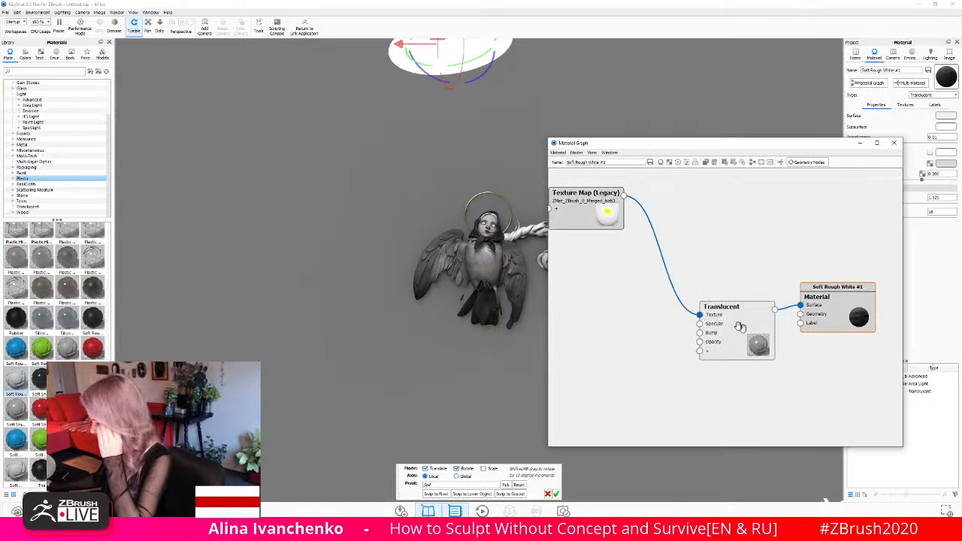
right_click(662, 253)
mouse_move(684, 274)
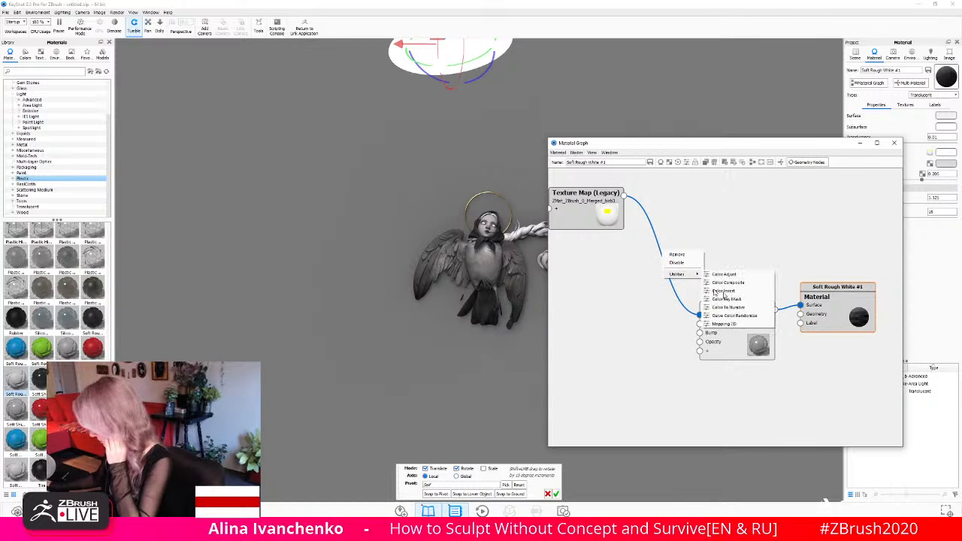
click(727, 275)
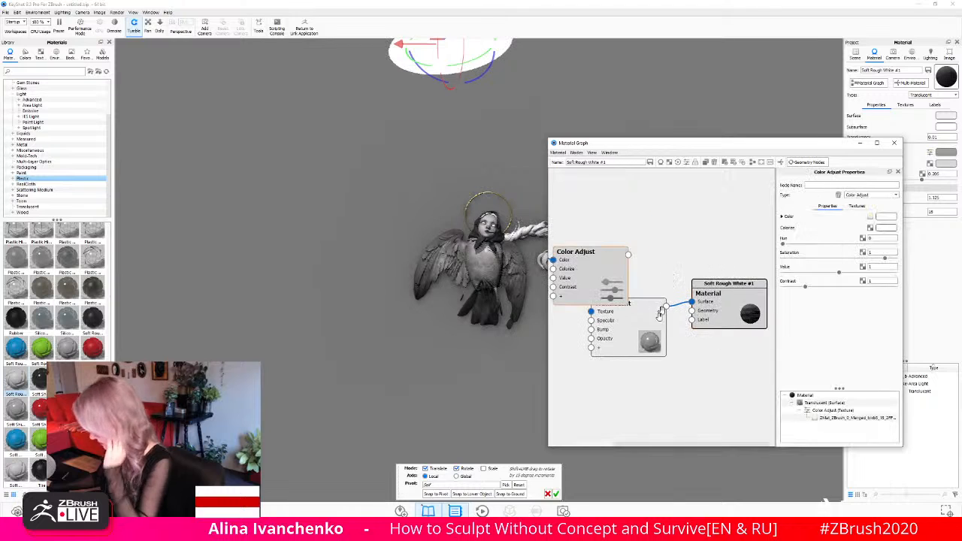
mouse_move(630, 258)
mouse_down()
mouse_move(641, 292)
mouse_move(644, 250)
mouse_up()
scroll(642, 293, down, 3)
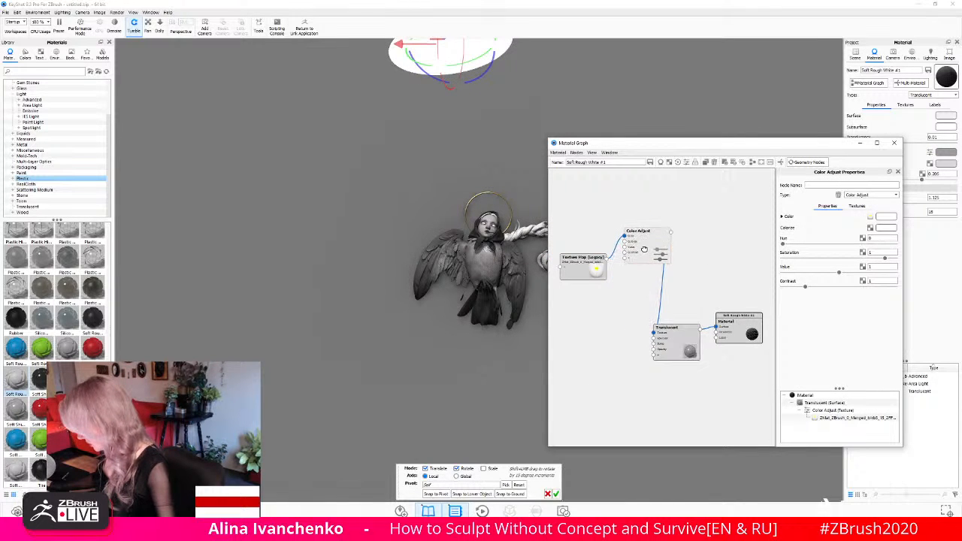
drag(586, 267, 579, 204)
click(653, 250)
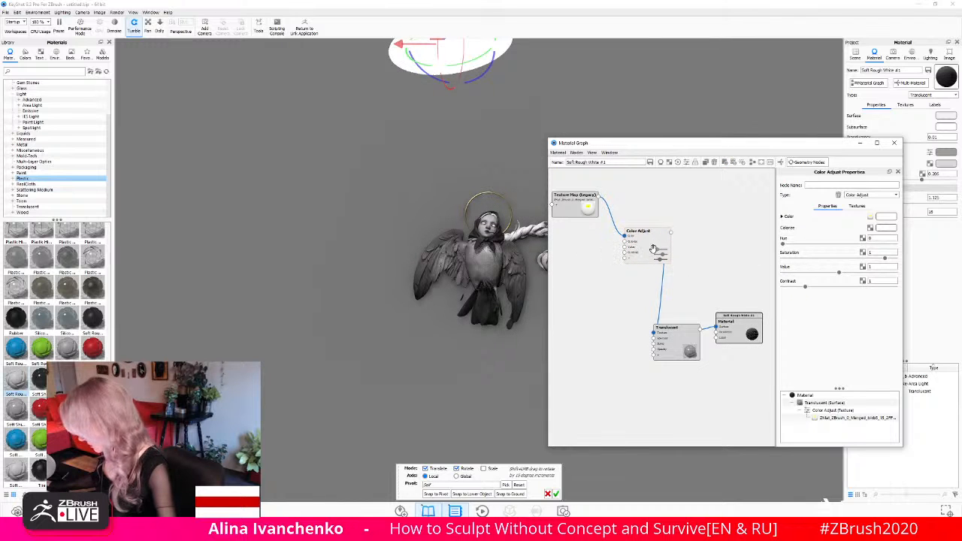
- Preview the Color Adjust node's output, set its value to about 1.392 and contrast to about 1.035, and close the graph
key(c)
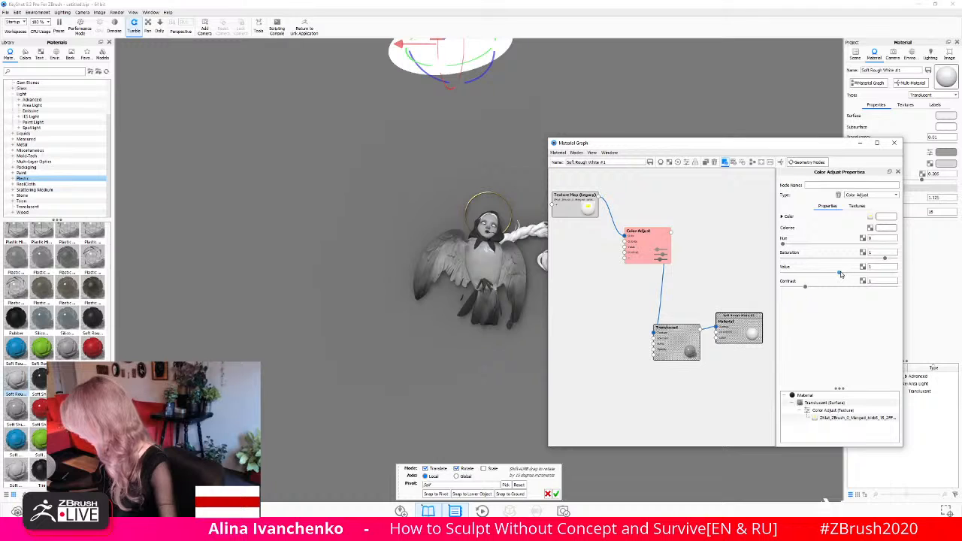
drag(840, 271, 863, 272)
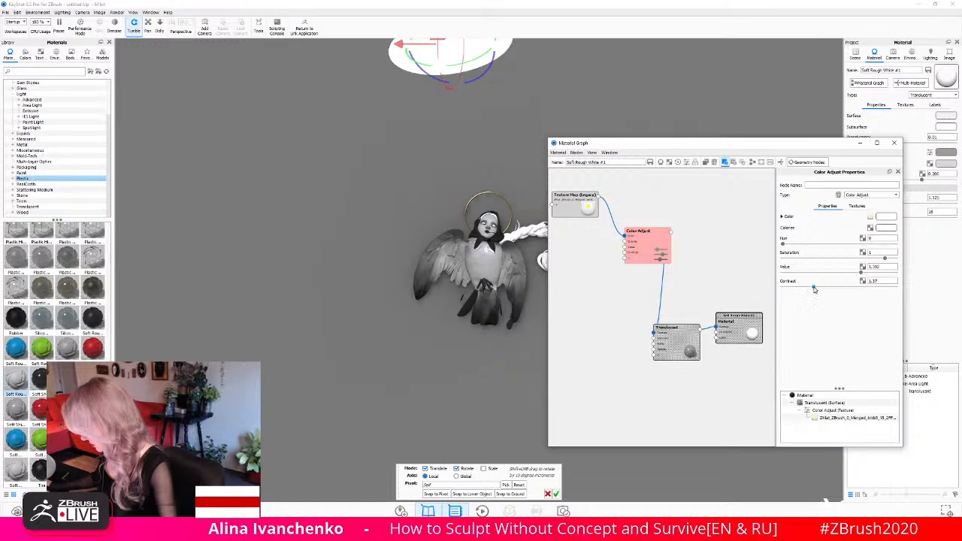
drag(814, 288, 807, 291)
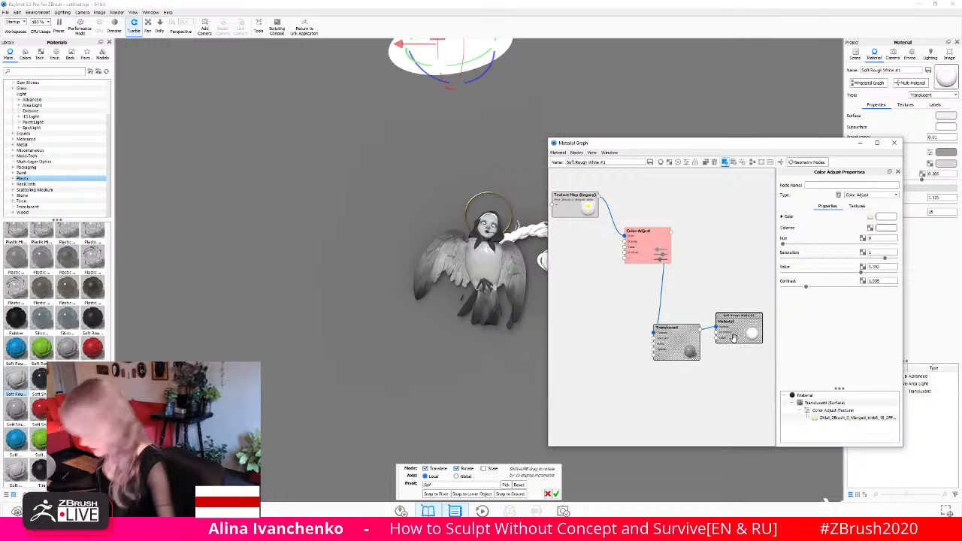
click(734, 338)
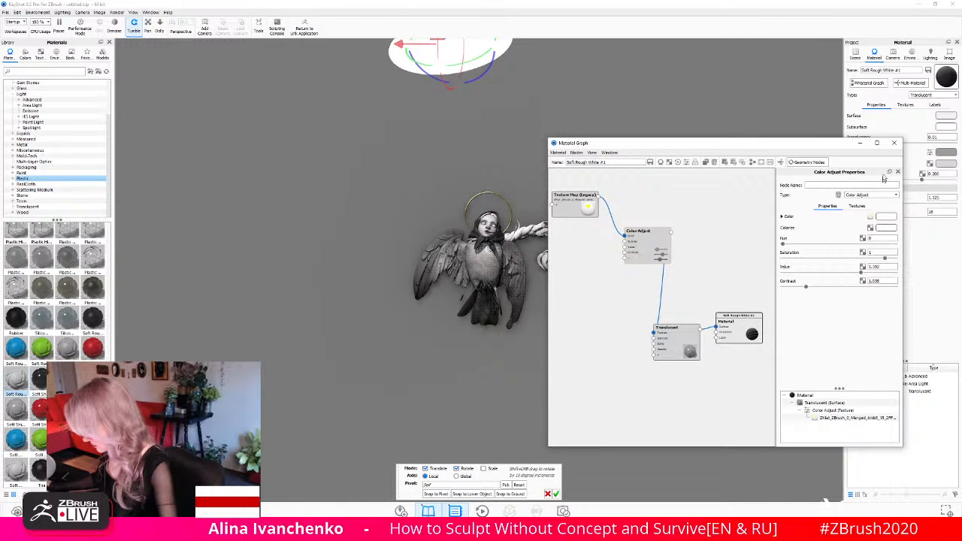
click(894, 142)
- Accept the disc light's placement and examine the bird-woman's shading up close with the light and halo hidden
drag(661, 262, 578, 286)
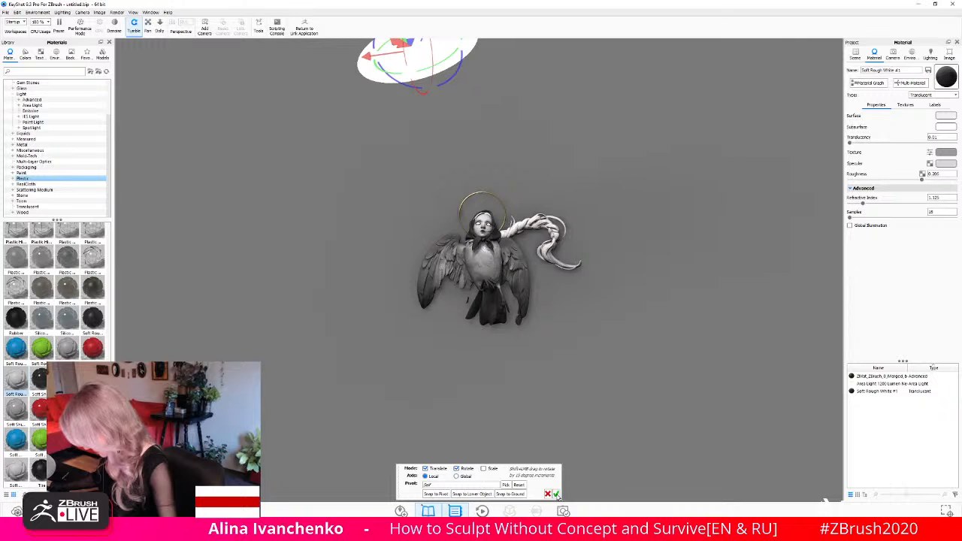
click(556, 494)
scroll(484, 264, up, 5)
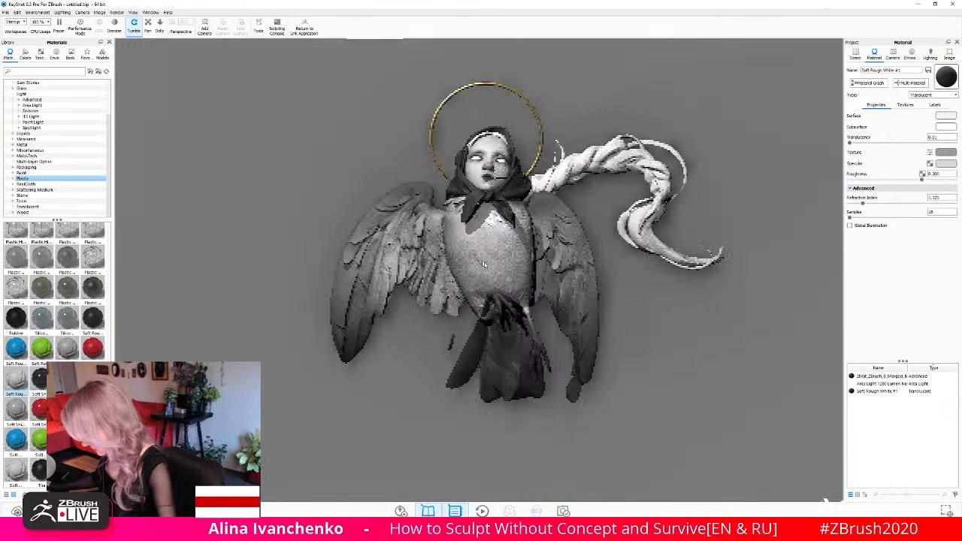
drag(483, 264, 496, 233)
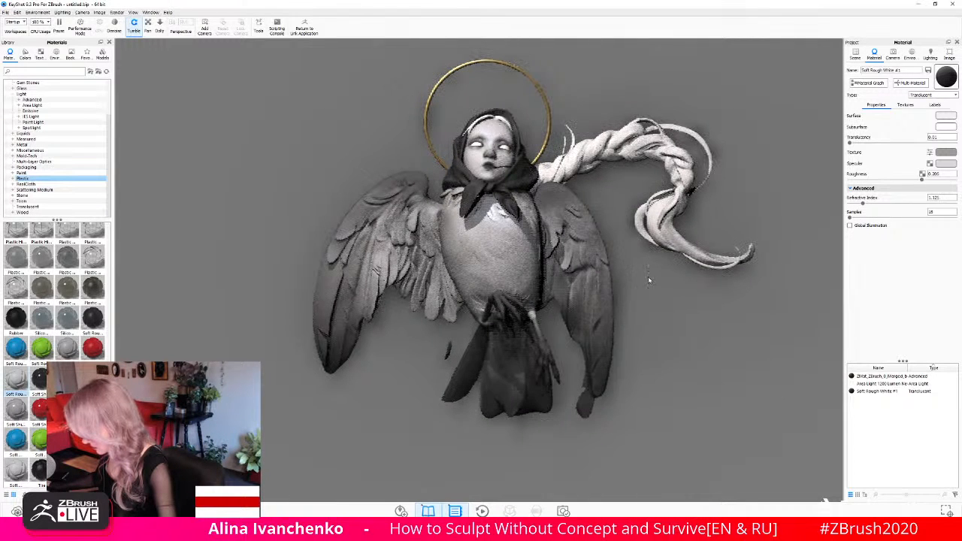
drag(652, 259, 654, 274)
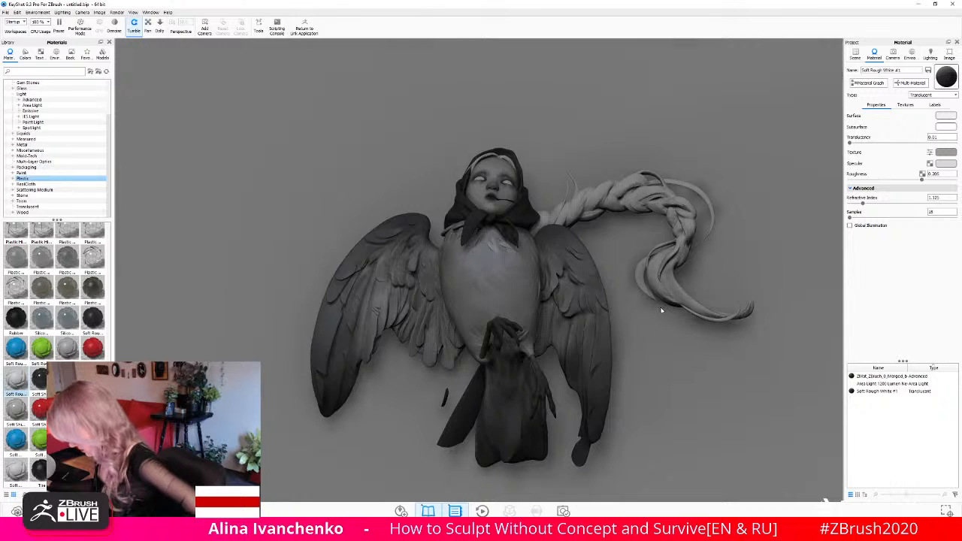
scroll(662, 311, up, 5)
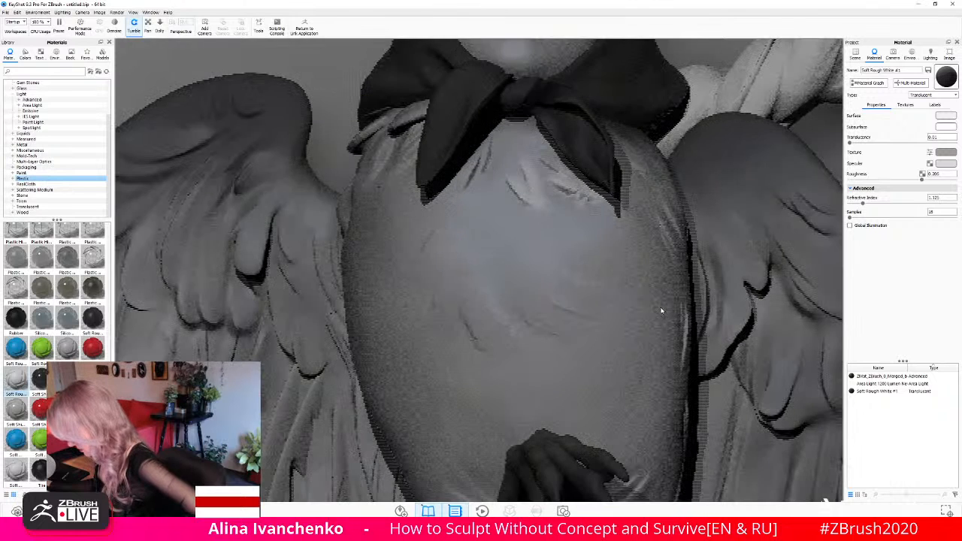
scroll(661, 311, down, 10)
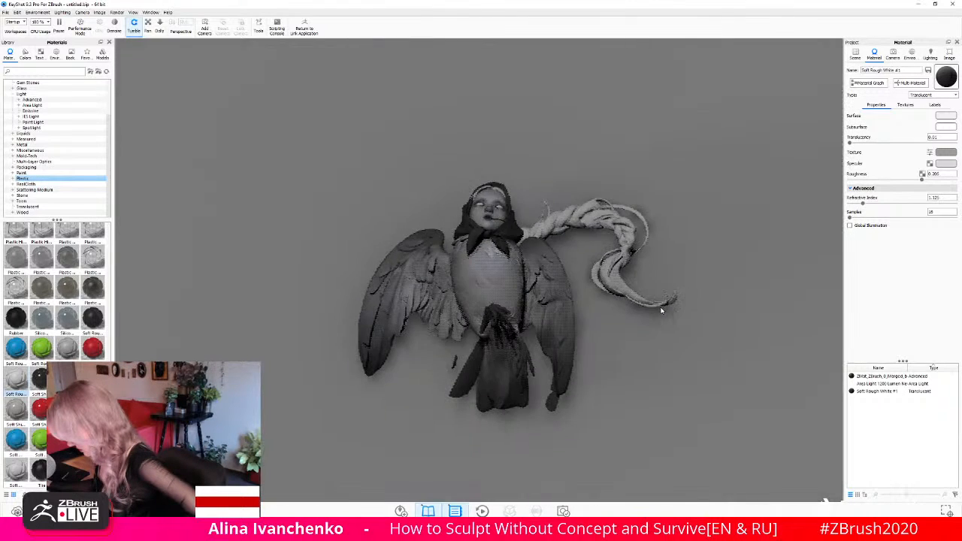
scroll(654, 310, down, 3)
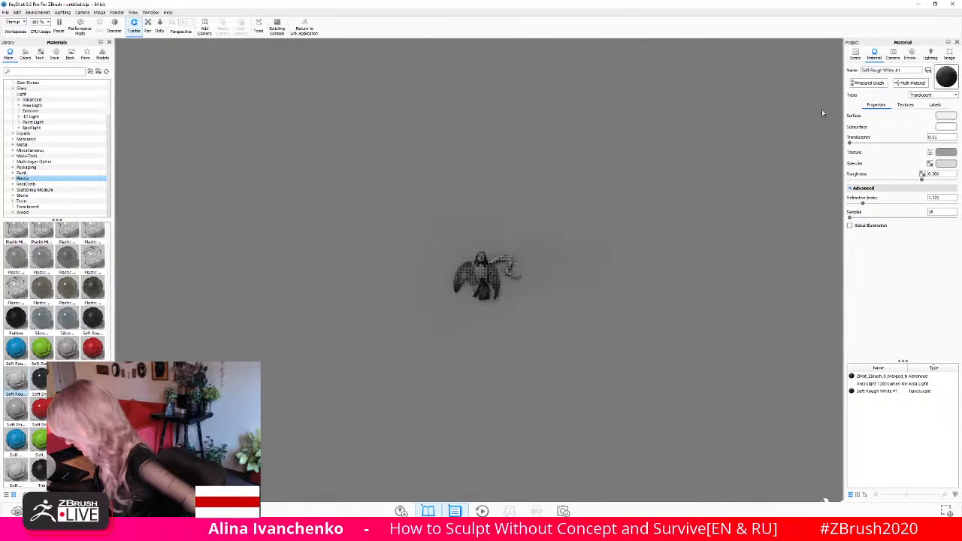
- Show the halo part and the disc area light in the scene again
click(856, 54)
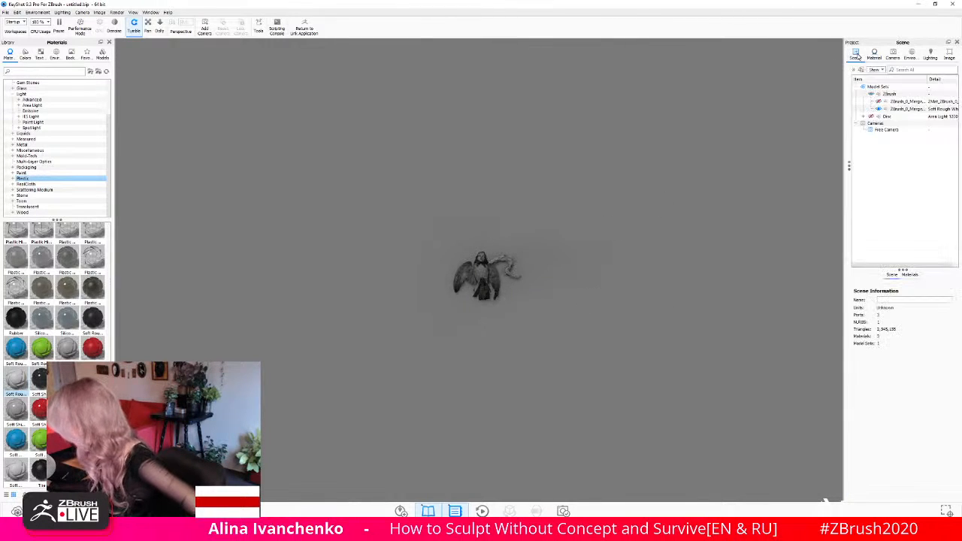
click(872, 118)
click(880, 102)
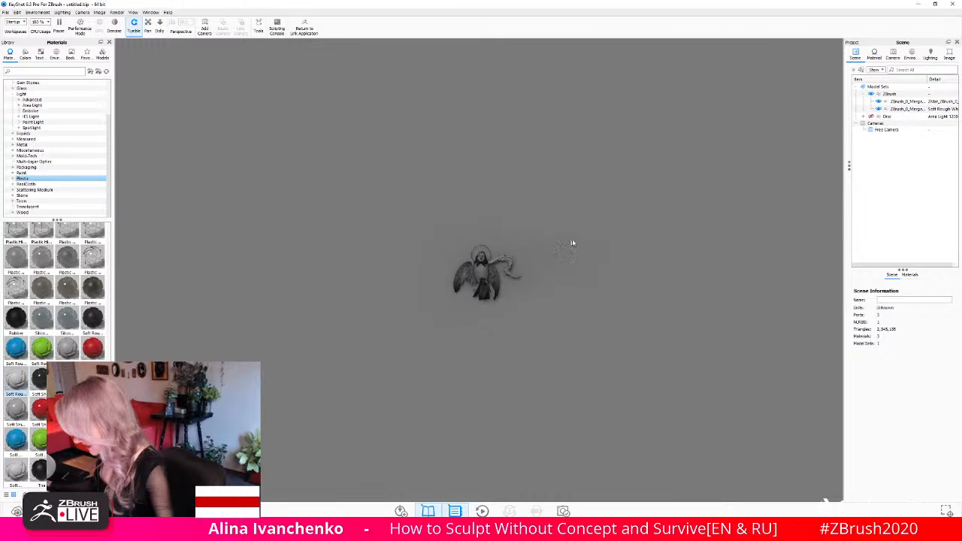
scroll(486, 271, down, 3)
scroll(486, 271, up, 5)
scroll(486, 271, up, 2)
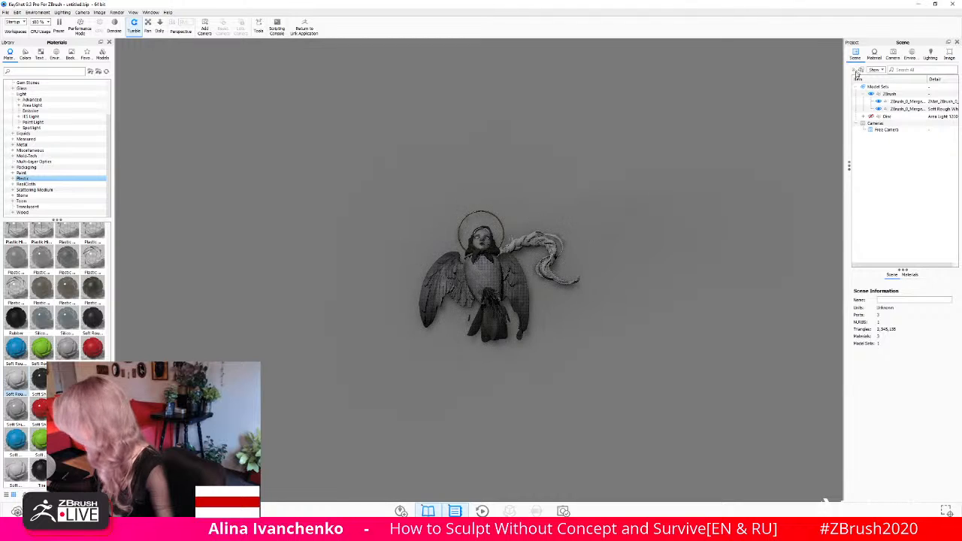
mouse_move(615, 276)
mouse_down()
mouse_move(550, 262)
mouse_move(593, 190)
mouse_move(737, 150)
mouse_move(569, 146)
mouse_up()
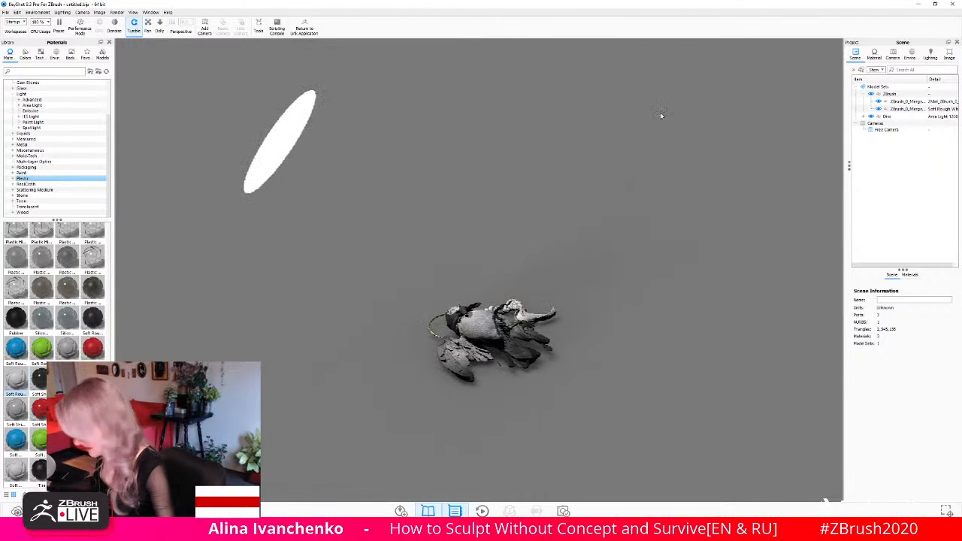
- Tilt the disc area light slightly and move it with the Move Tool to about X 1.23, Z 4.97
click(902, 118)
mouse_move(548, 264)
mouse_down()
mouse_move(616, 162)
mouse_move(623, 128)
mouse_up()
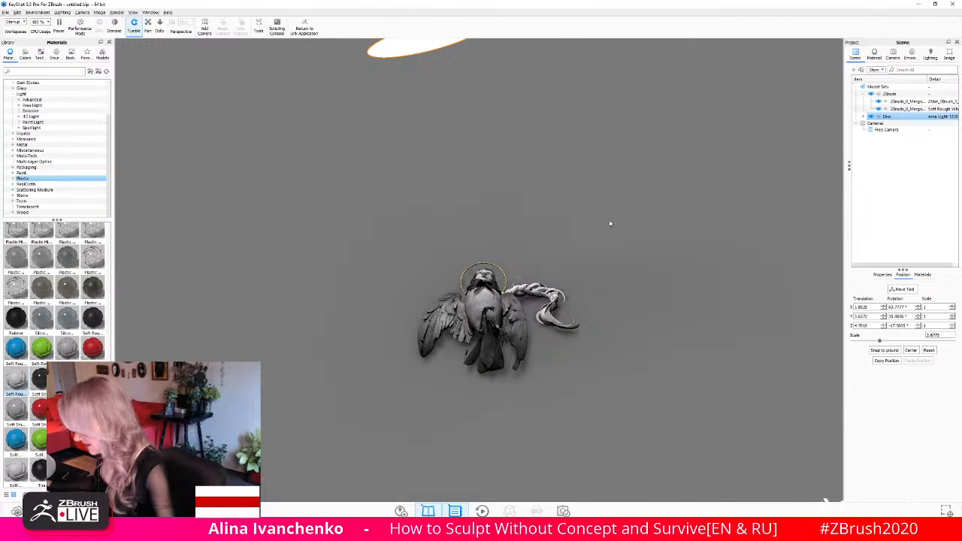
mouse_move(609, 223)
mouse_down()
mouse_move(579, 236)
mouse_move(569, 266)
mouse_up()
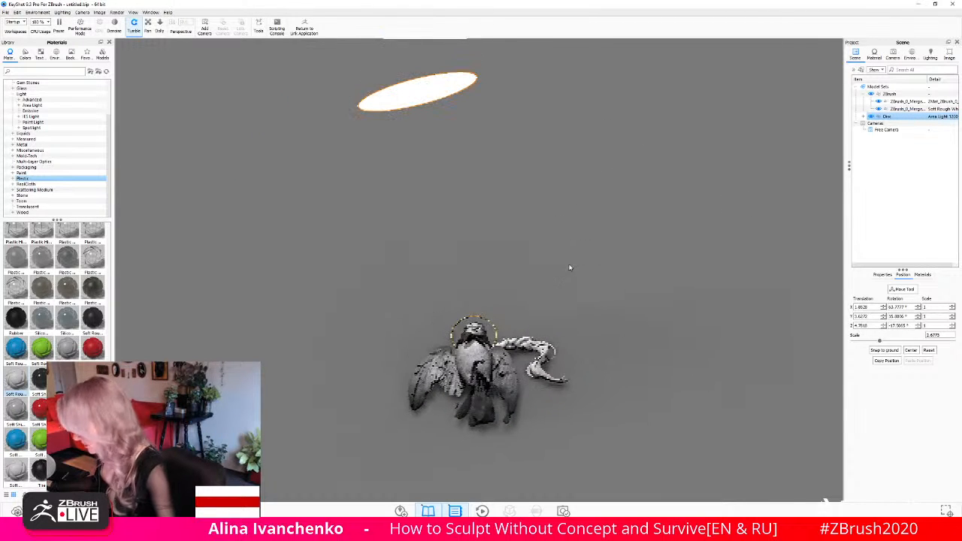
click(902, 289)
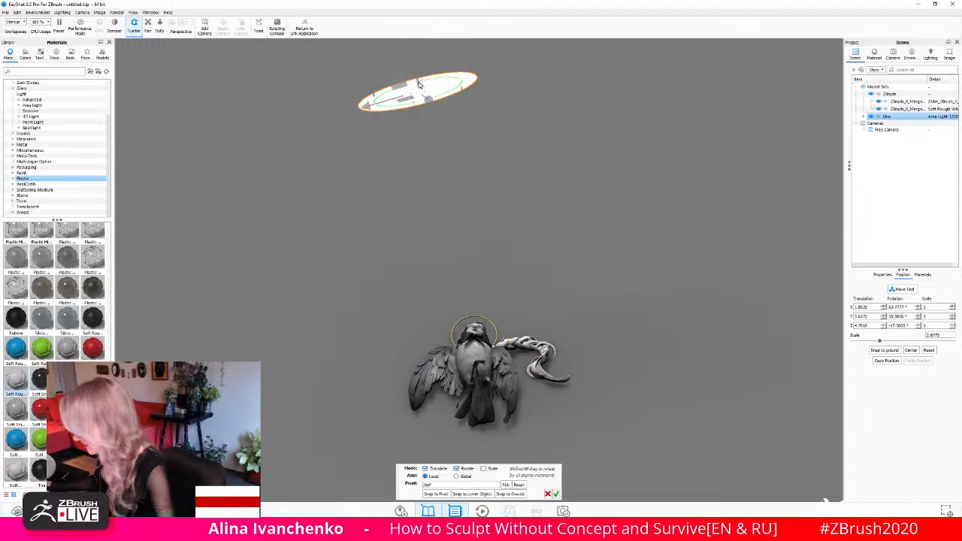
drag(421, 75, 423, 75)
drag(567, 140, 233, 167)
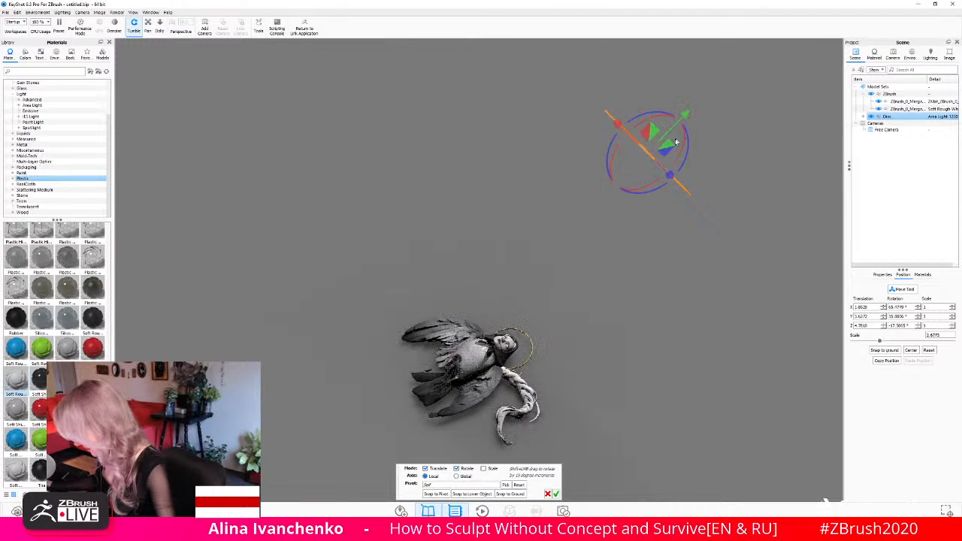
drag(614, 123, 649, 156)
drag(723, 342, 580, 268)
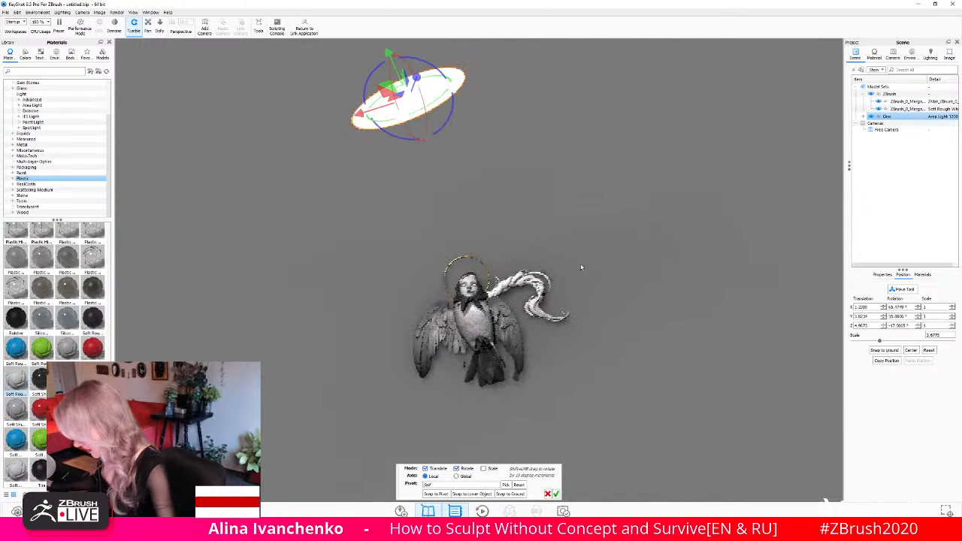
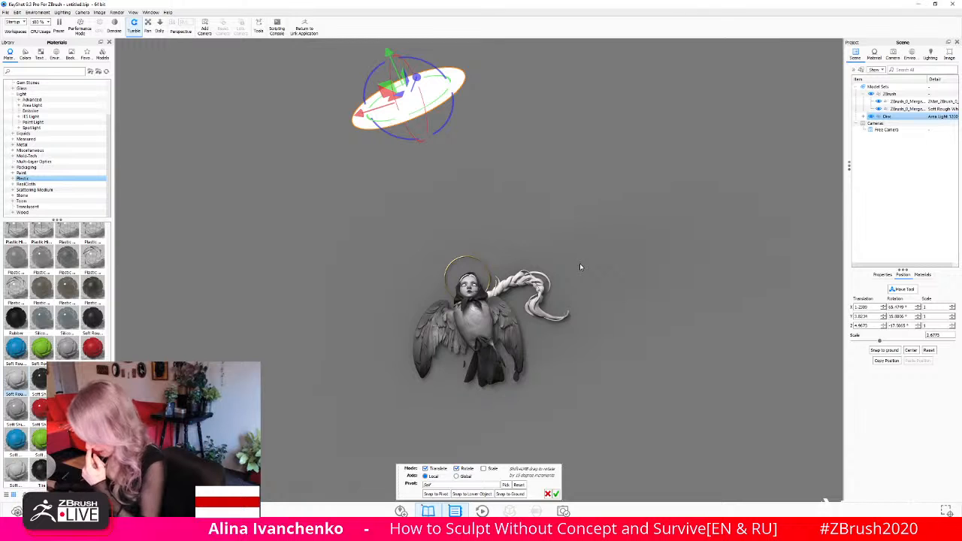
- Reposition the disc area light above the figure's head and rotate it to tilt its beam slightly
drag(587, 350, 639, 324)
mouse_move(599, 356)
mouse_down()
mouse_move(603, 396)
mouse_move(618, 348)
mouse_move(538, 334)
mouse_move(585, 347)
mouse_up()
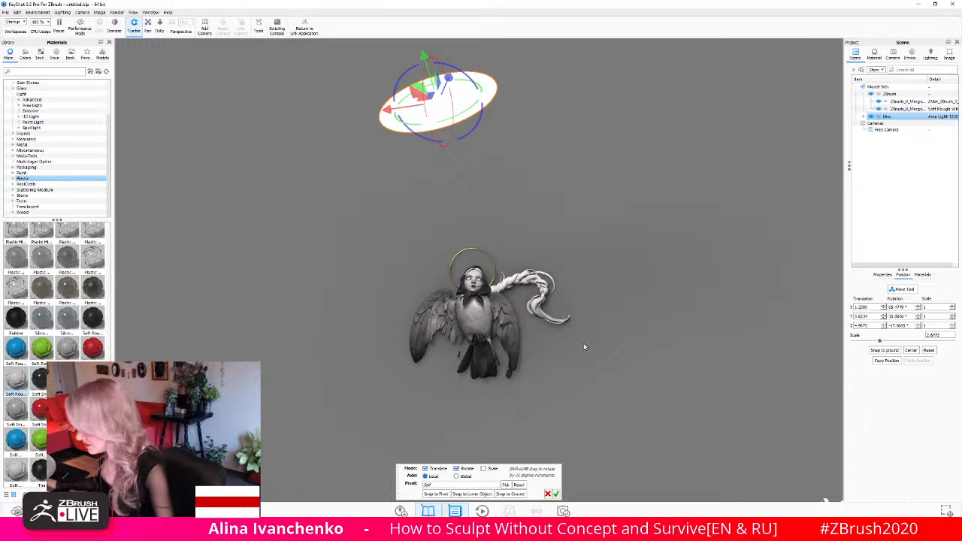
drag(583, 343, 373, 281)
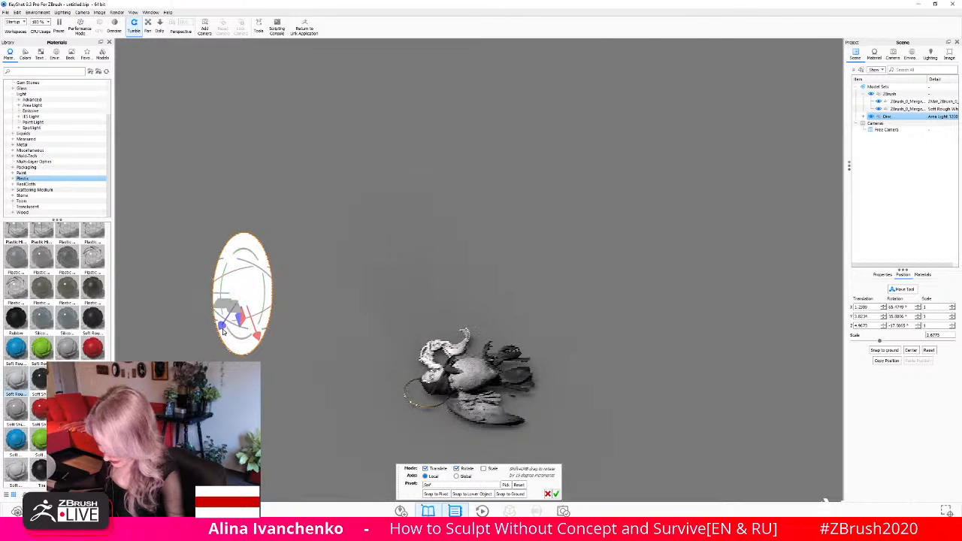
drag(221, 322, 199, 356)
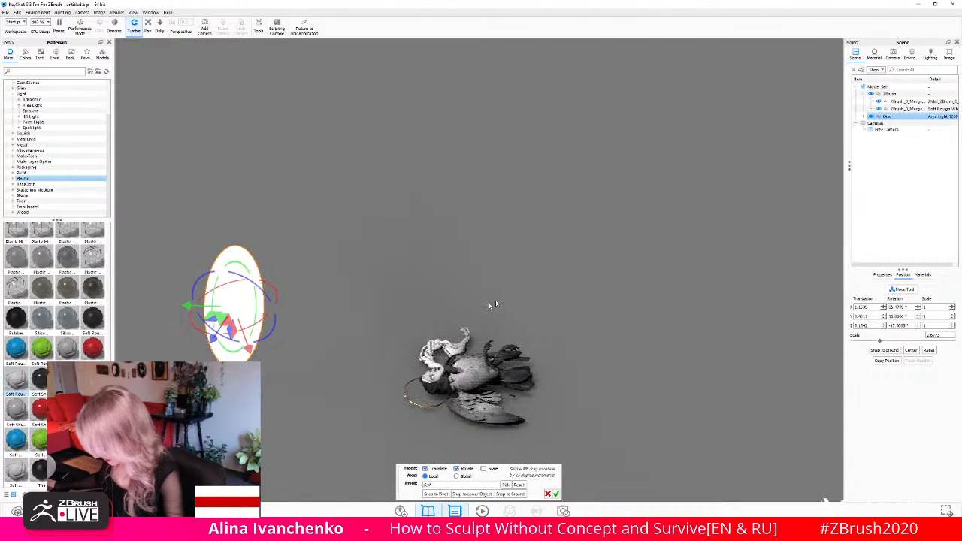
drag(492, 306, 489, 200)
drag(299, 102, 354, 140)
drag(467, 241, 498, 230)
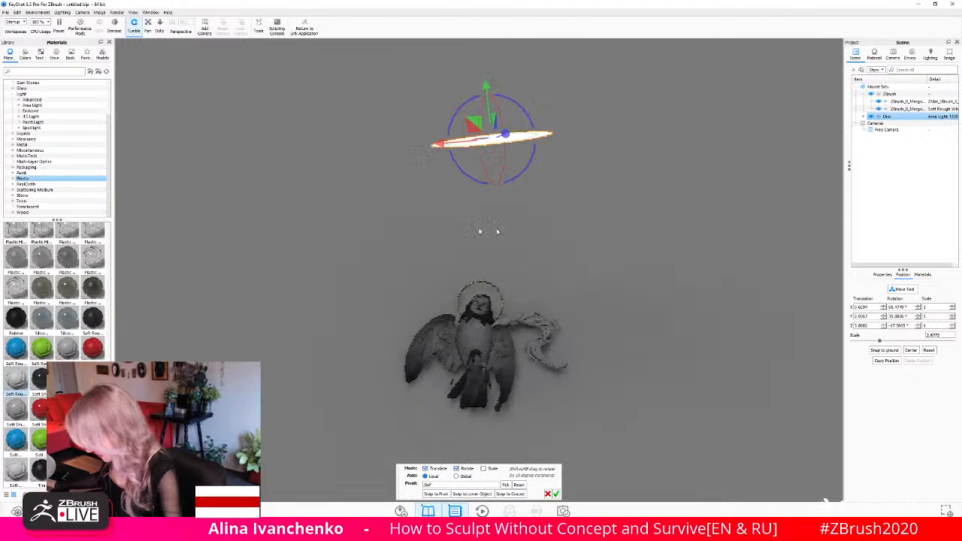
drag(485, 89, 484, 65)
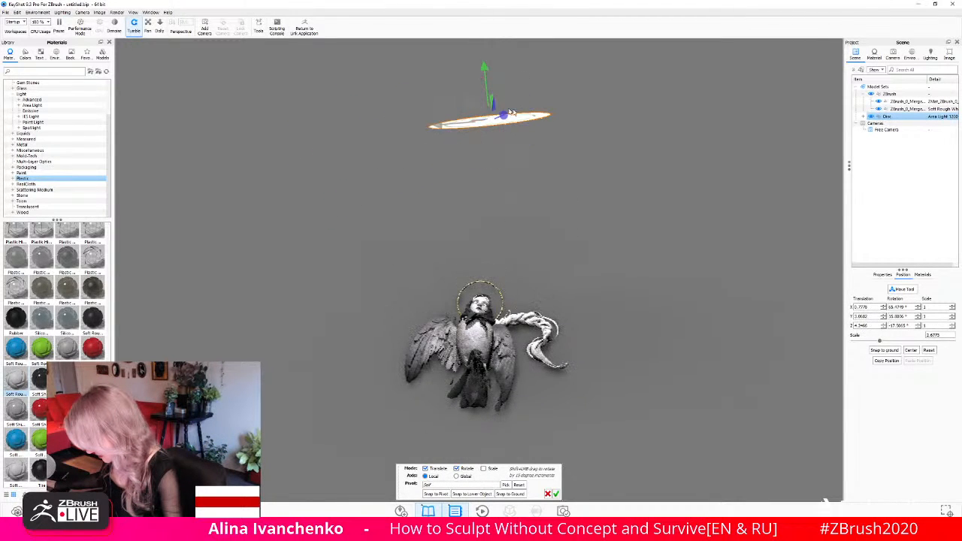
drag(522, 91, 524, 101)
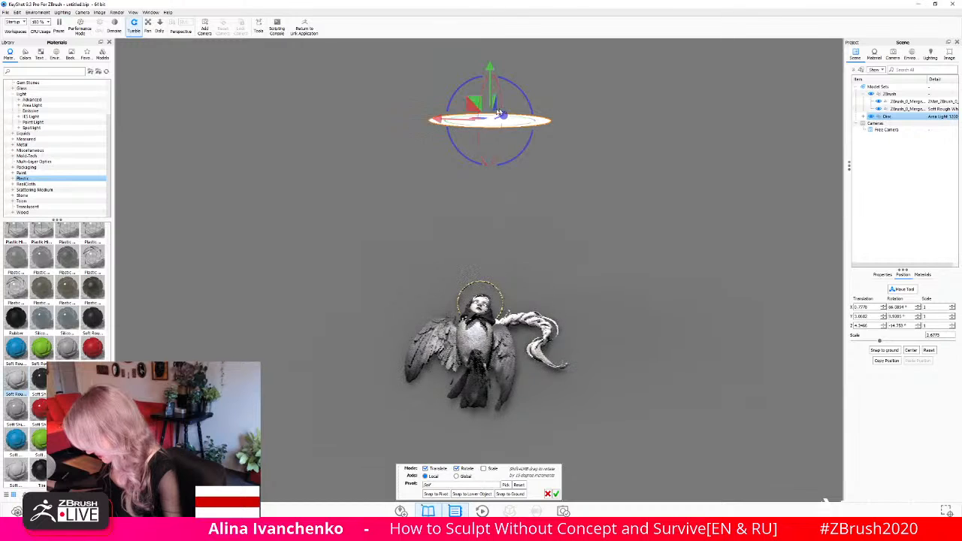
- Scale the disc area light down to about 1.6
drag(881, 343, 870, 342)
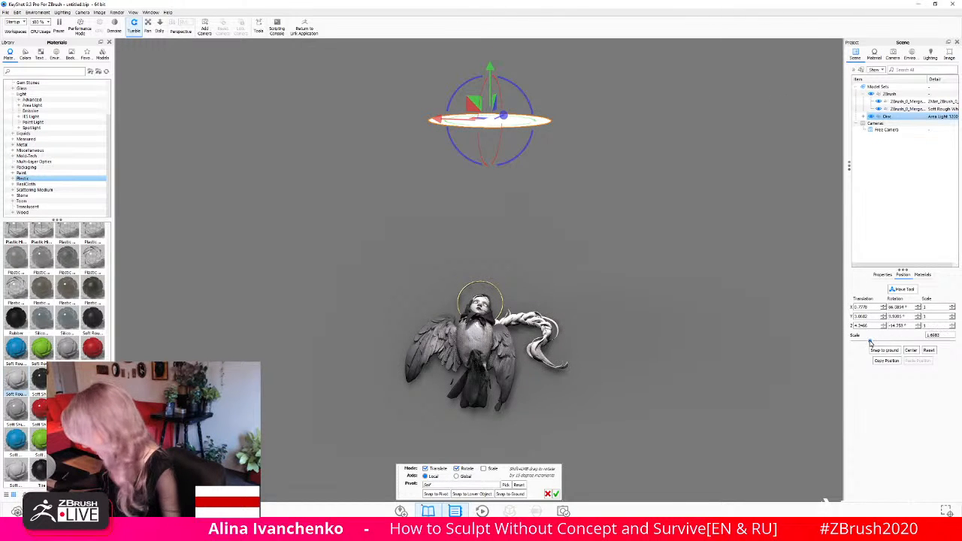
drag(695, 306, 674, 291)
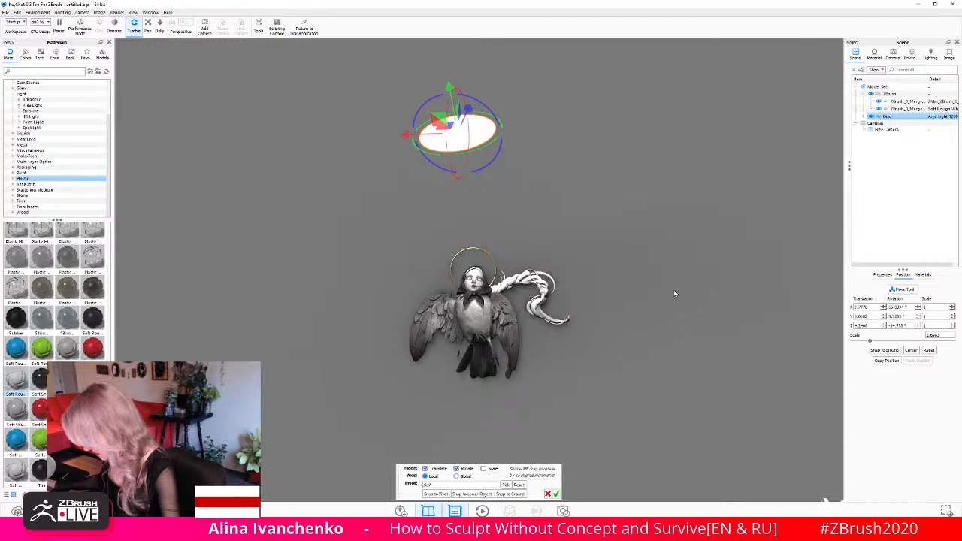
drag(674, 293, 664, 273)
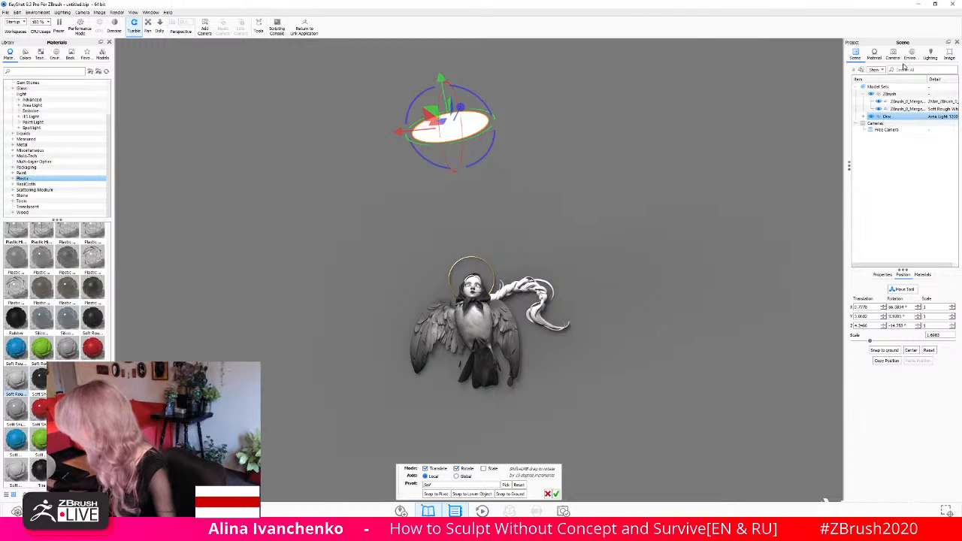
- Open the halo ring's material for editing and change its material type to Emissive
click(906, 101)
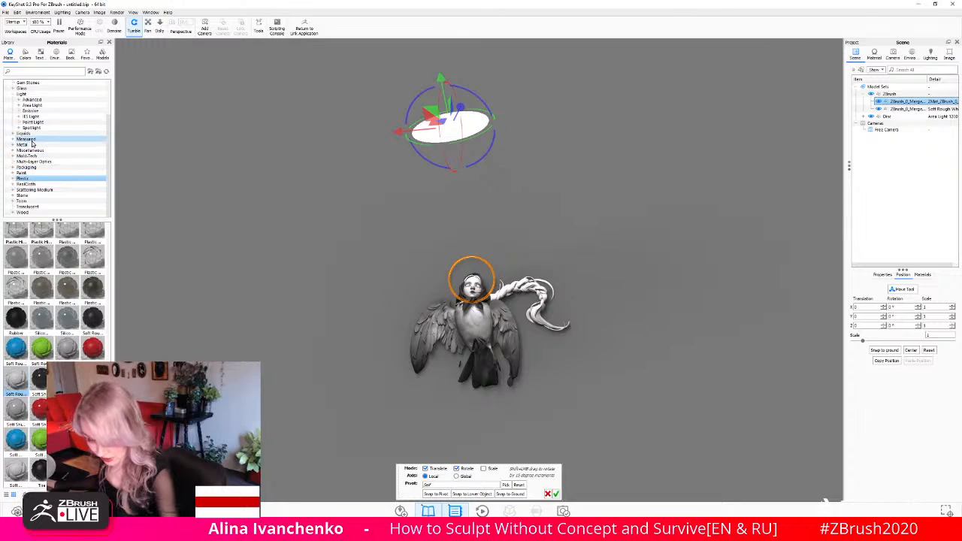
scroll(41, 154, up, 3)
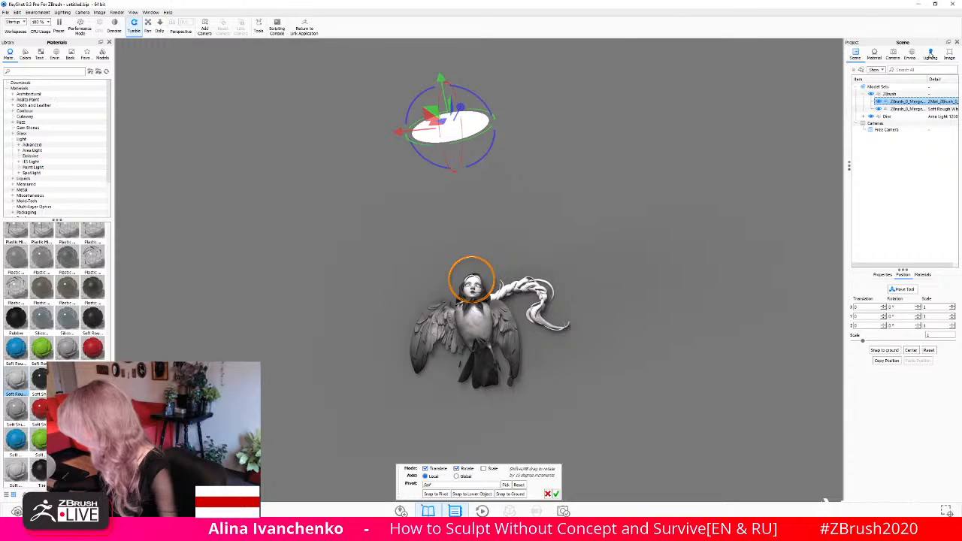
click(913, 56)
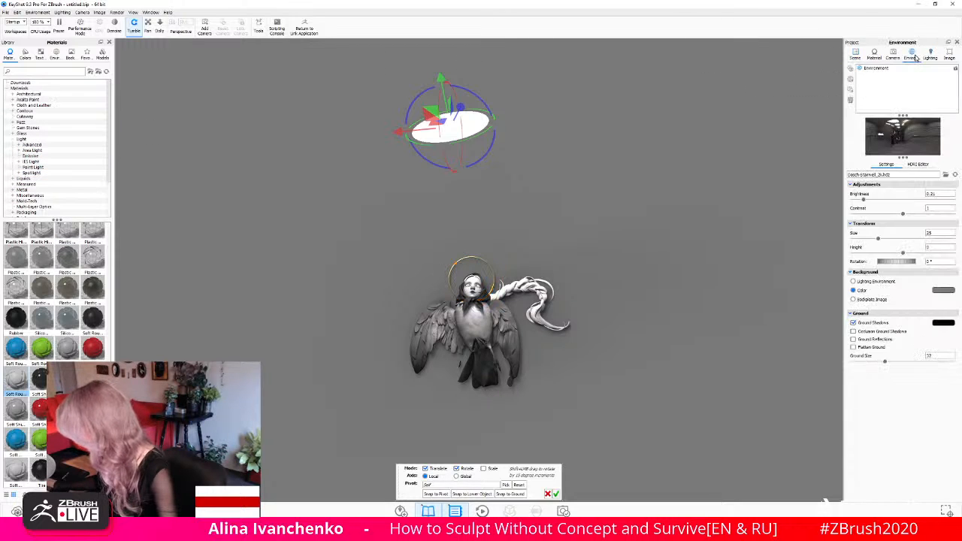
click(875, 55)
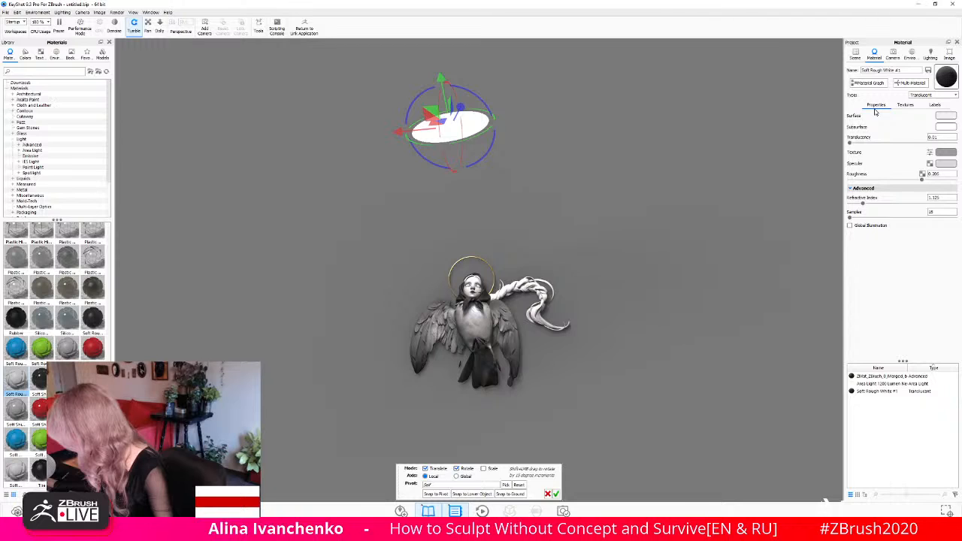
click(855, 57)
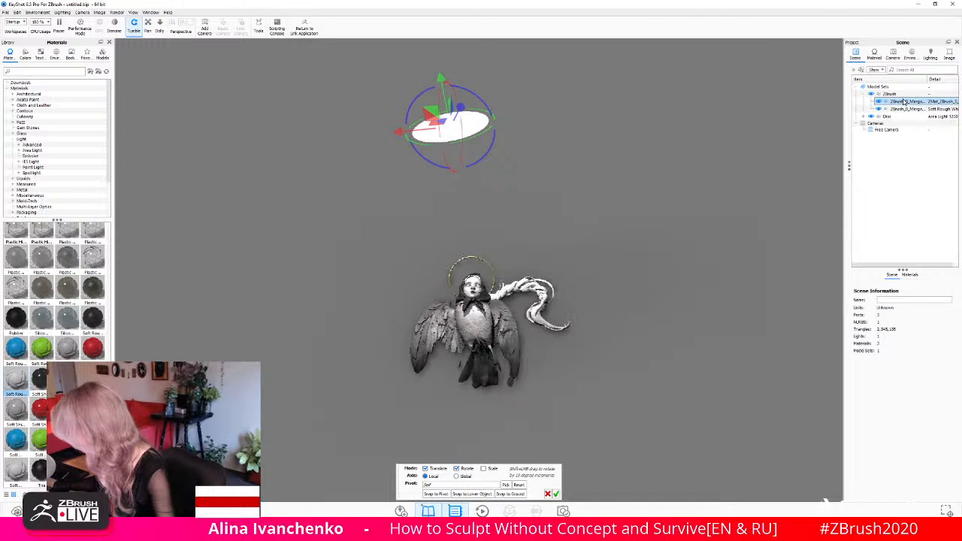
right_click(904, 101)
mouse_move(894, 103)
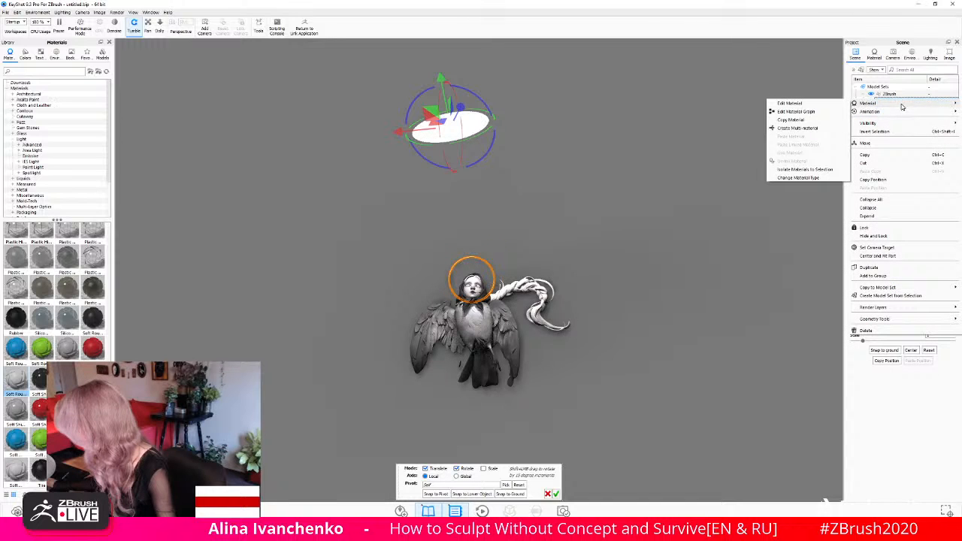
click(825, 106)
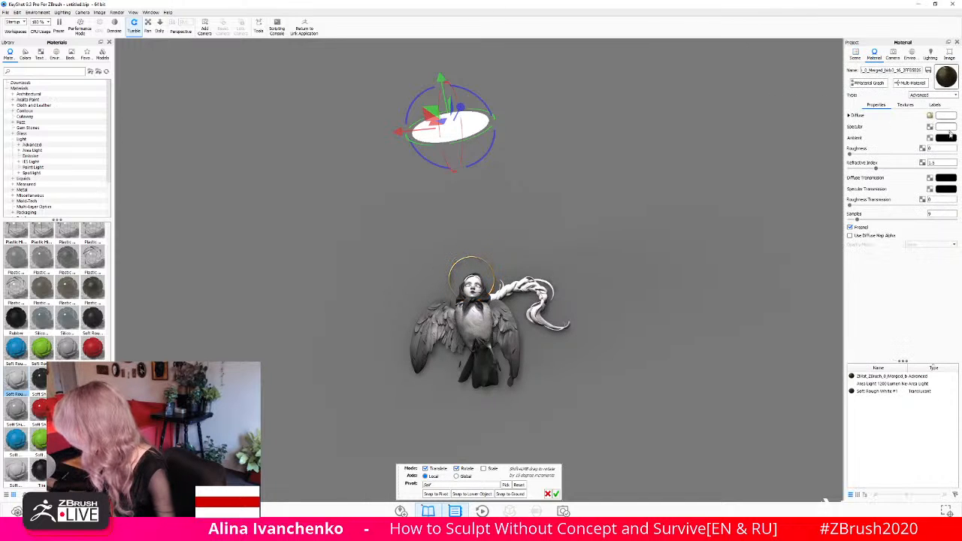
click(940, 95)
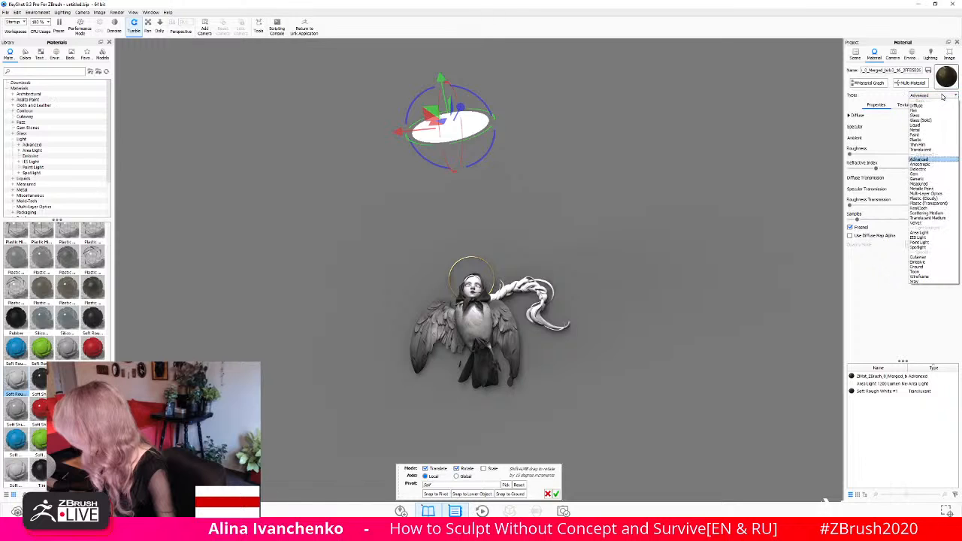
click(931, 262)
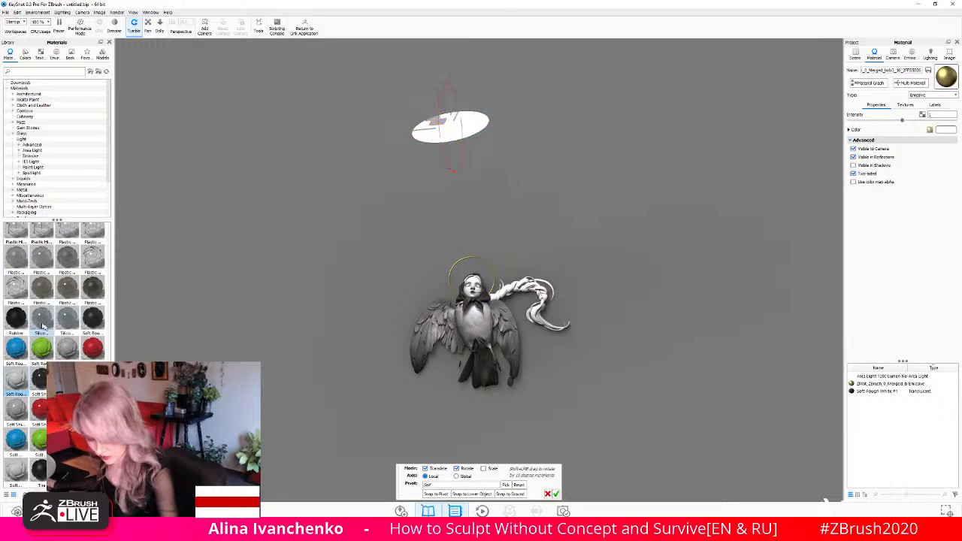
- Apply the Emissive Warm material from the Light library to the halo ring and open it for editing
click(54, 156)
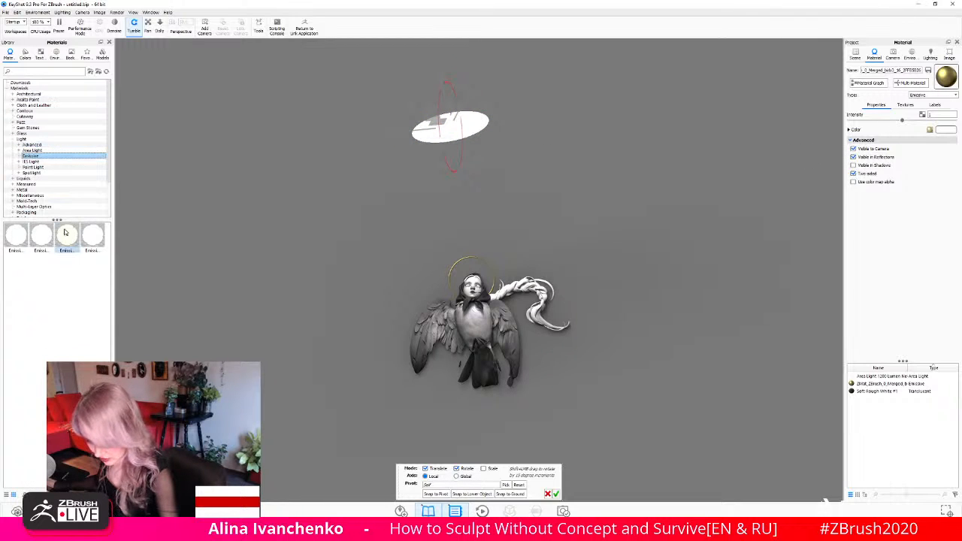
drag(67, 236, 466, 265)
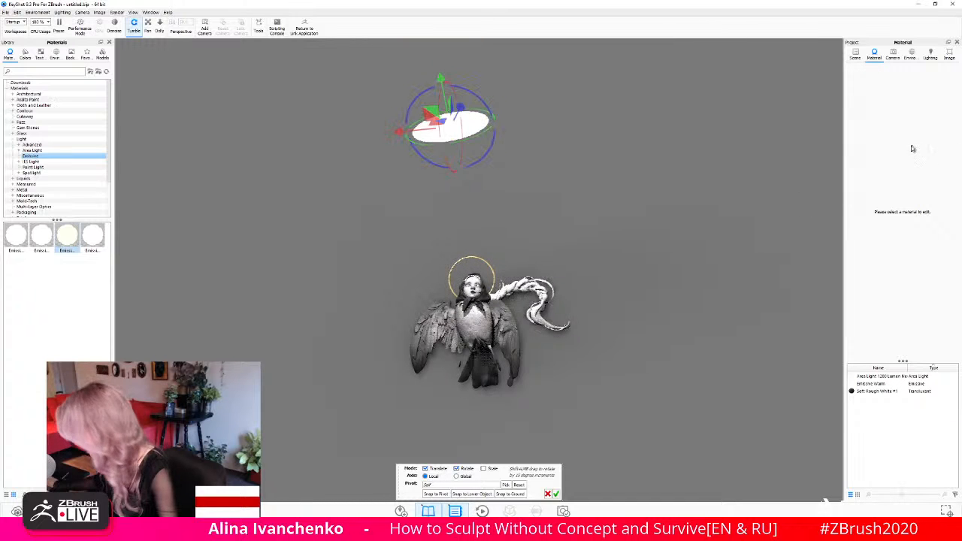
click(856, 56)
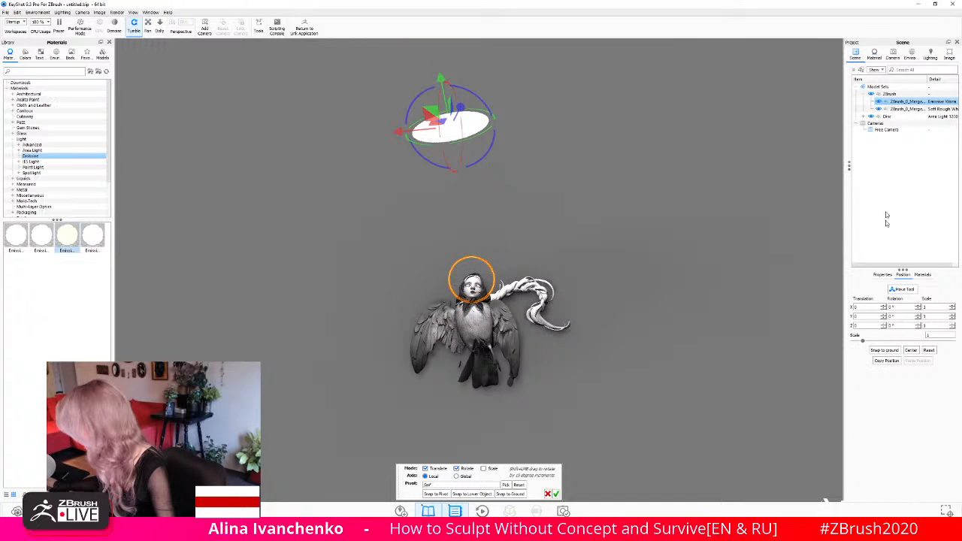
right_click(905, 103)
mouse_move(887, 106)
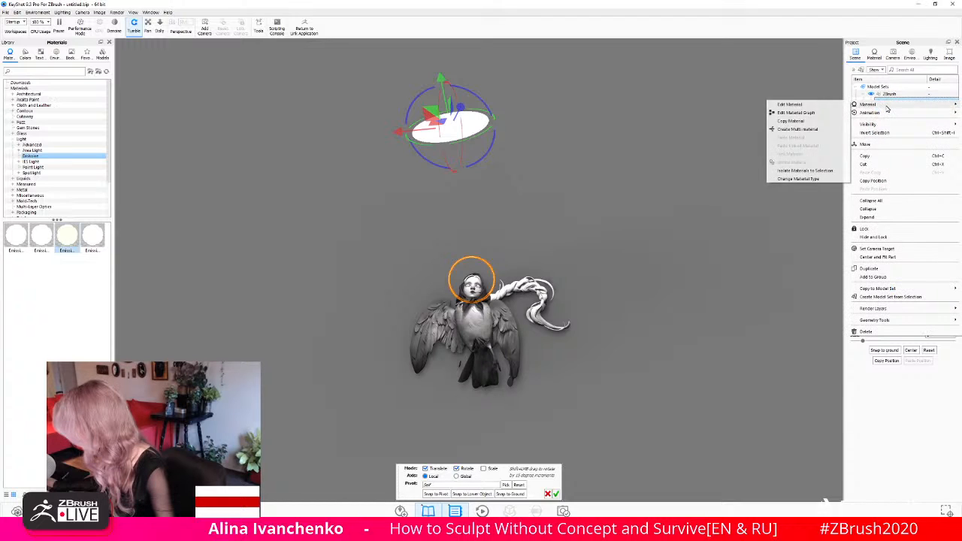
click(796, 105)
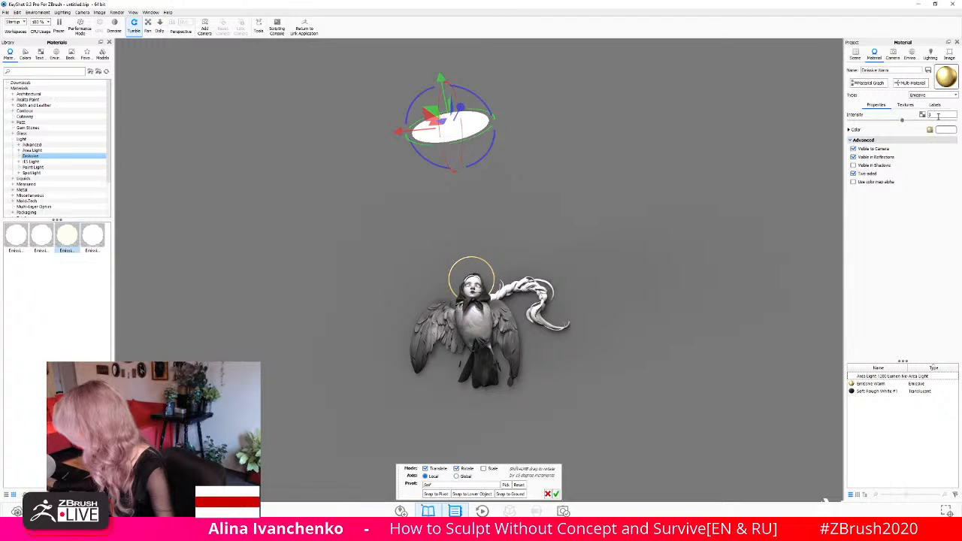
- Disable the Texture Map (Legacy) node in the halo's material graph and lower the emissive intensity to about 2
click(868, 82)
drag(614, 319, 599, 257)
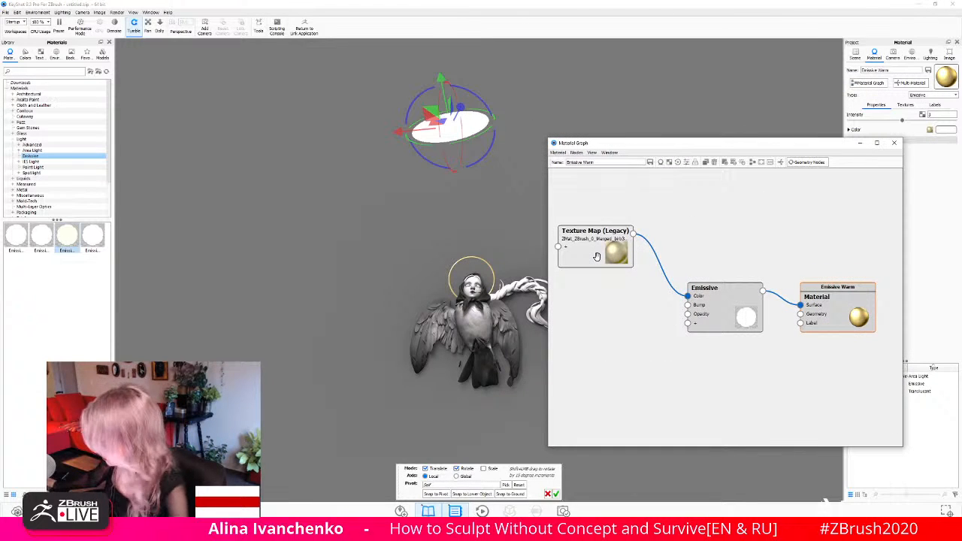
right_click(600, 260)
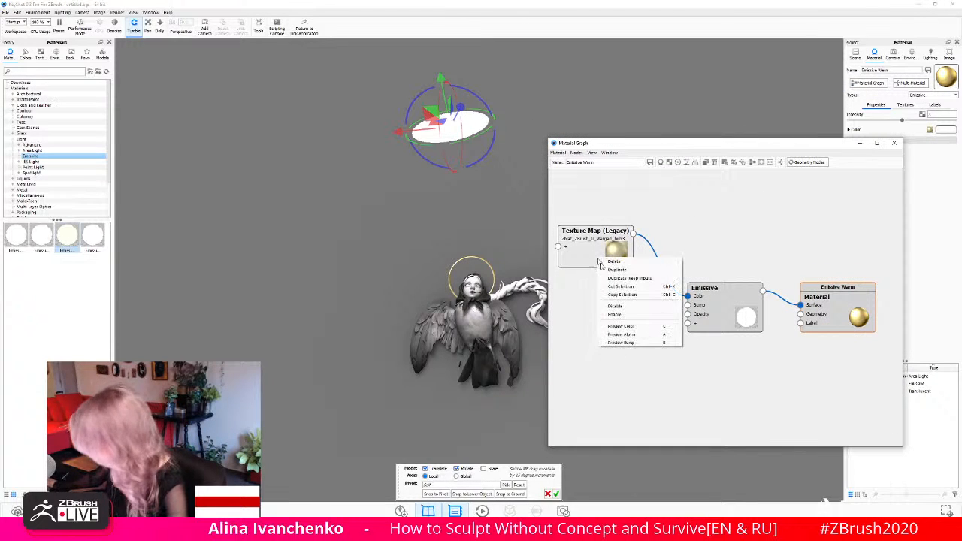
click(621, 307)
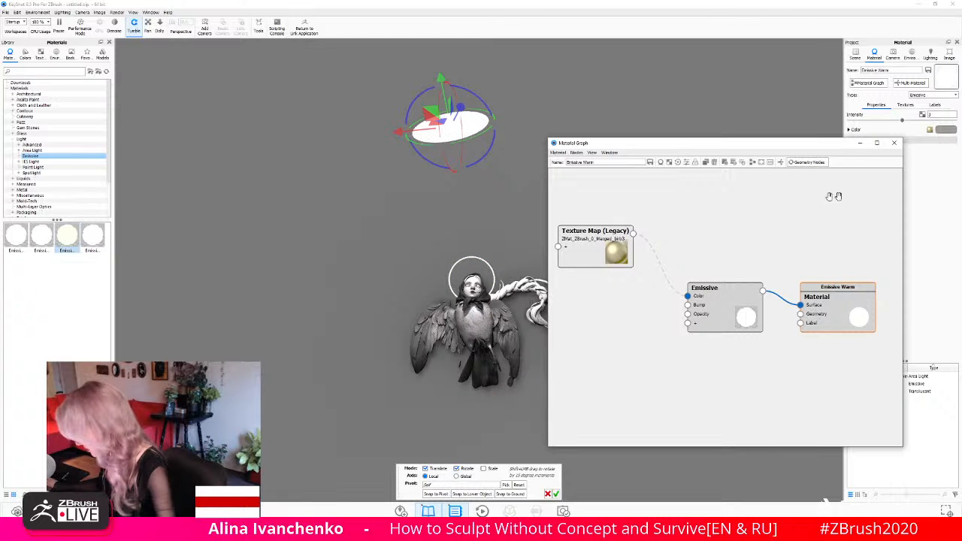
click(895, 143)
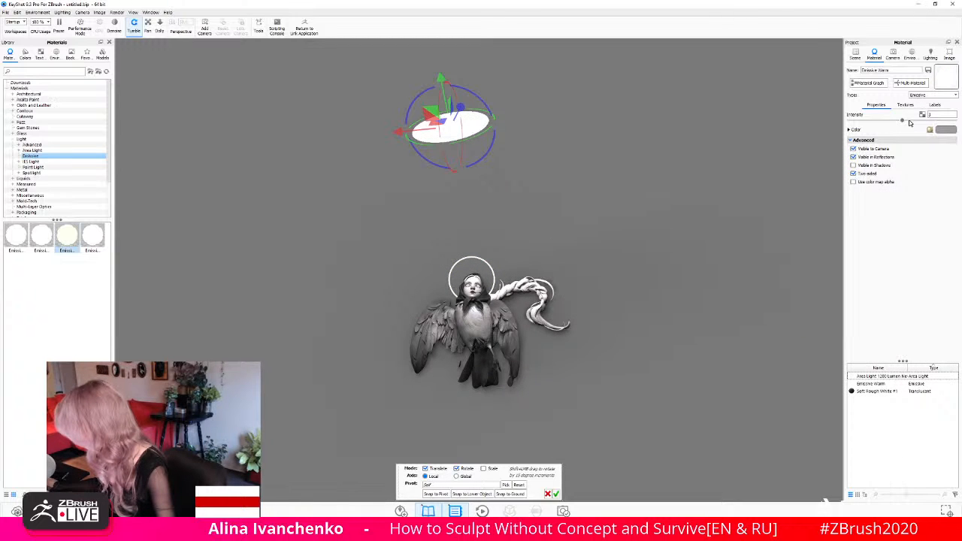
drag(903, 122, 888, 121)
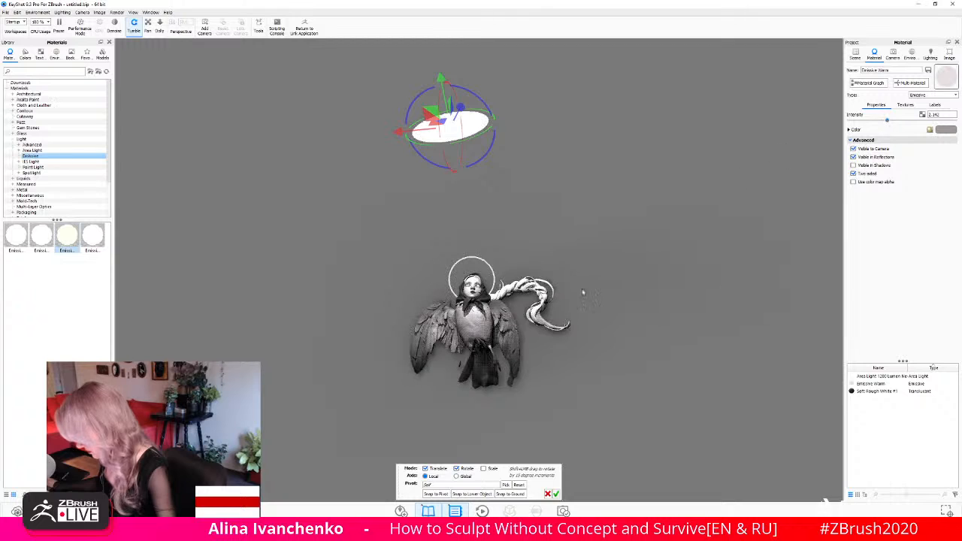
- Shift the disc area light slightly along its local X axis, away from the braid side
drag(583, 293, 608, 348)
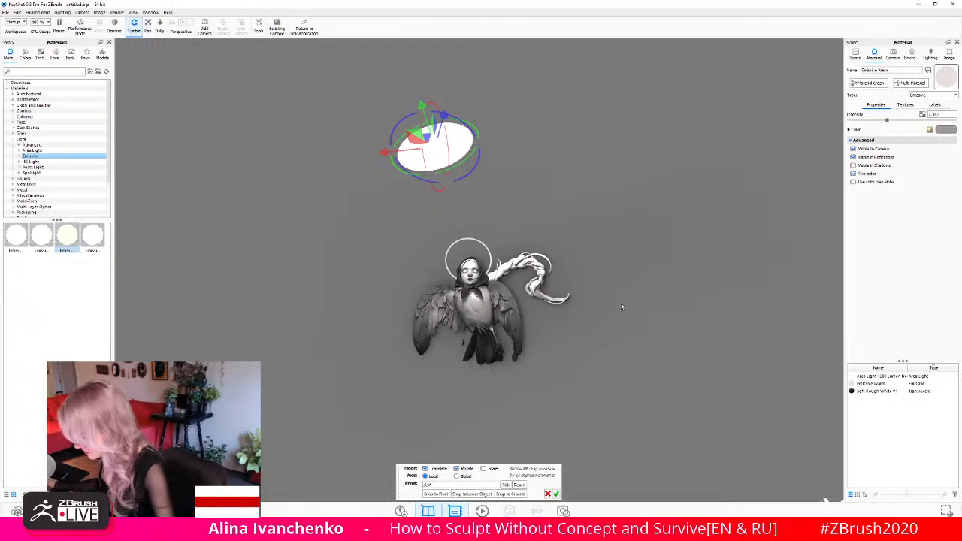
drag(381, 157, 374, 158)
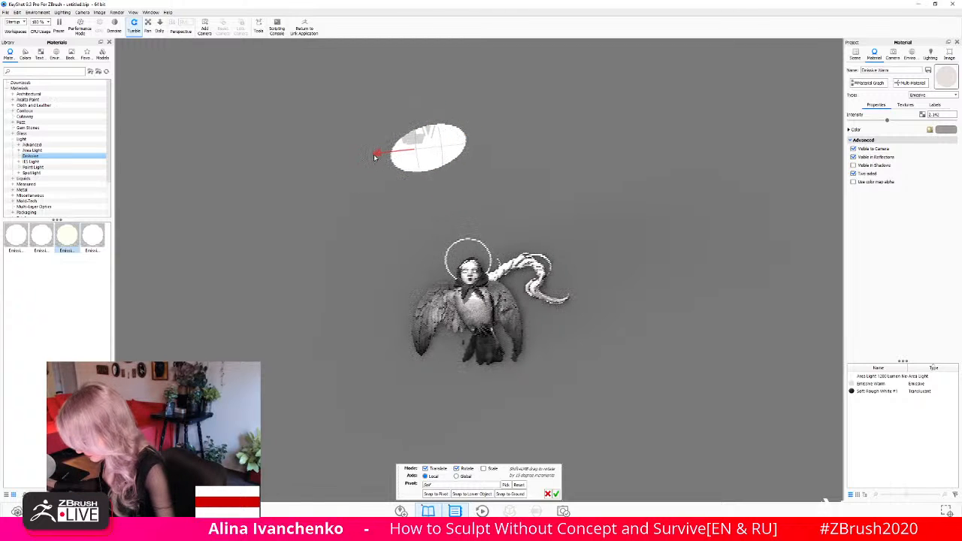
scroll(517, 260, down, 3)
scroll(516, 260, up, 6)
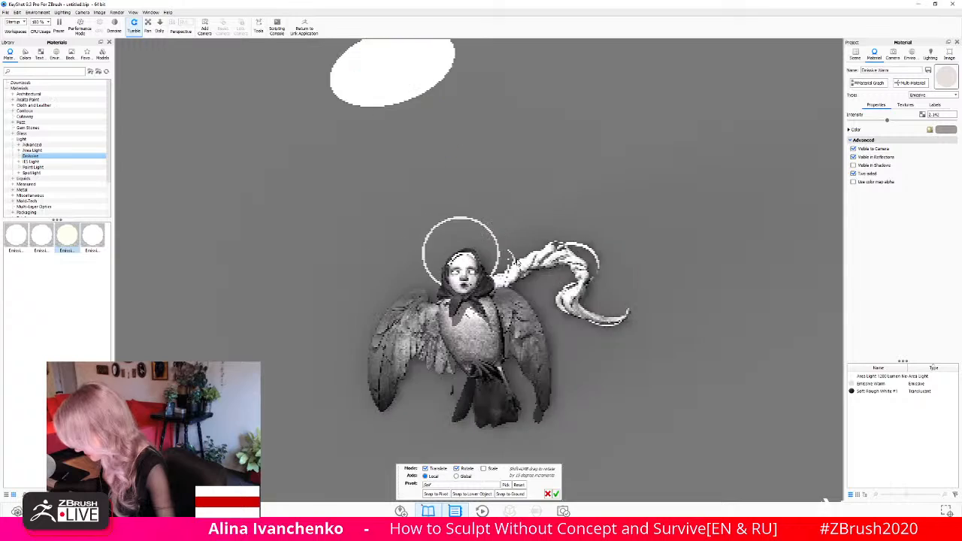
scroll(516, 259, up, 5)
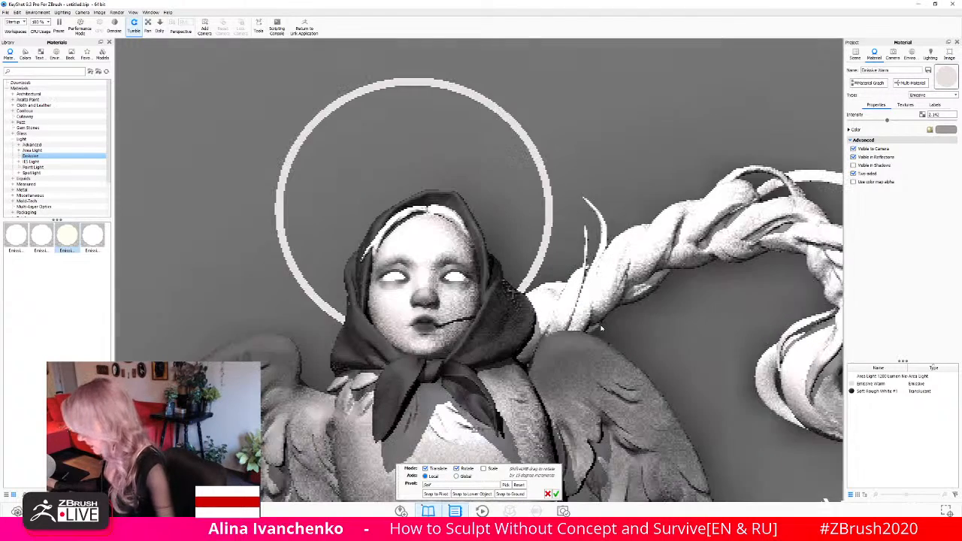
scroll(601, 327, up, 2)
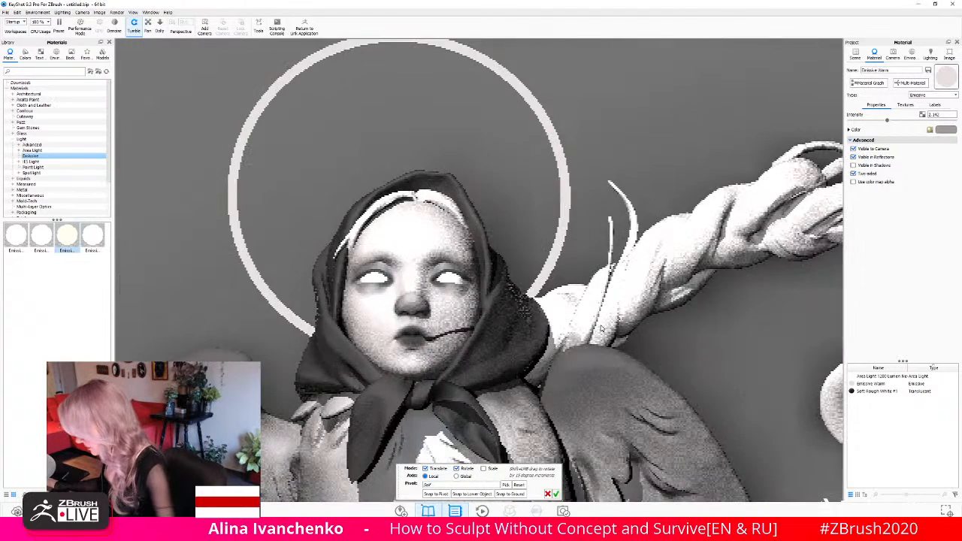
scroll(601, 328, up, 2)
scroll(601, 328, down, 7)
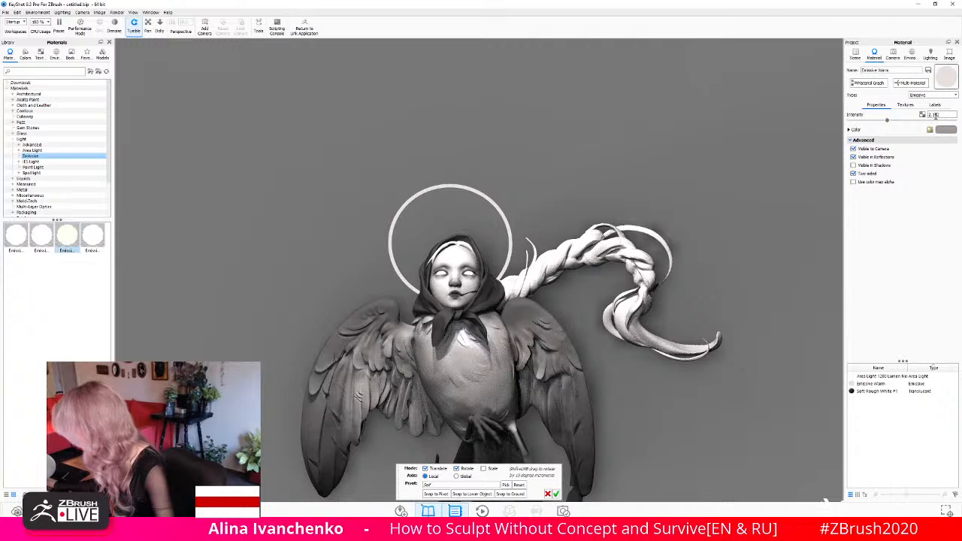
- Open the disc area light's material for editing, lower its power to about 404 watts, and accept the light's placement
click(857, 55)
click(890, 117)
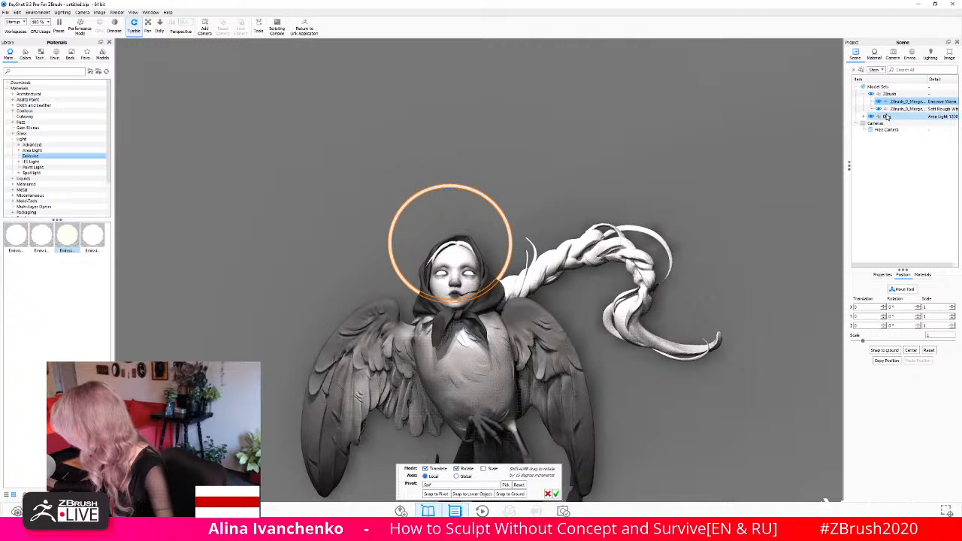
right_click(856, 118)
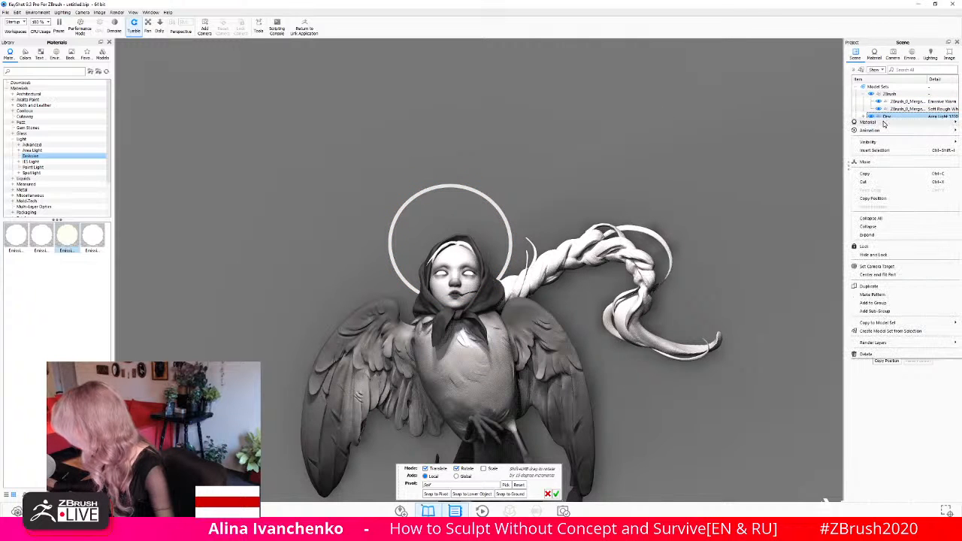
mouse_move(865, 121)
click(818, 123)
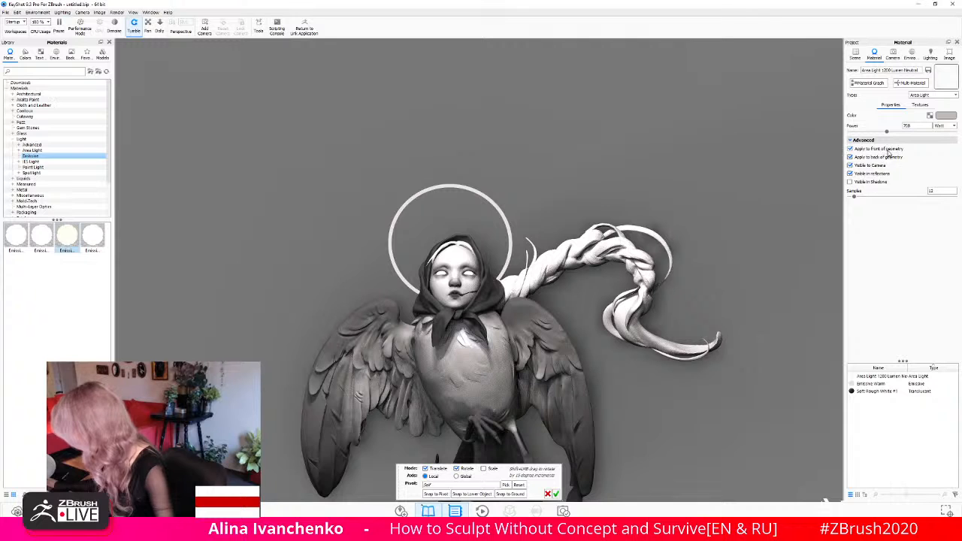
drag(887, 133, 874, 134)
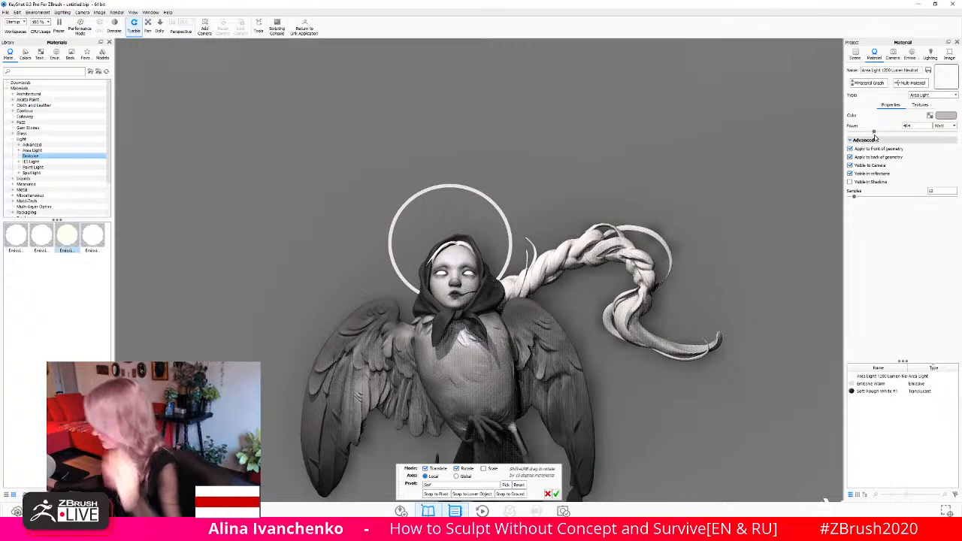
scroll(575, 479, up, 1)
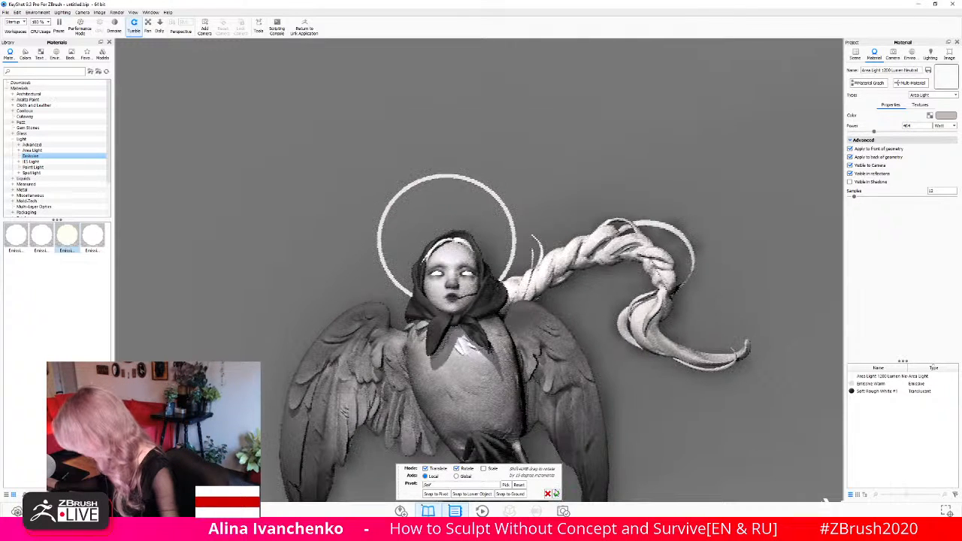
click(556, 494)
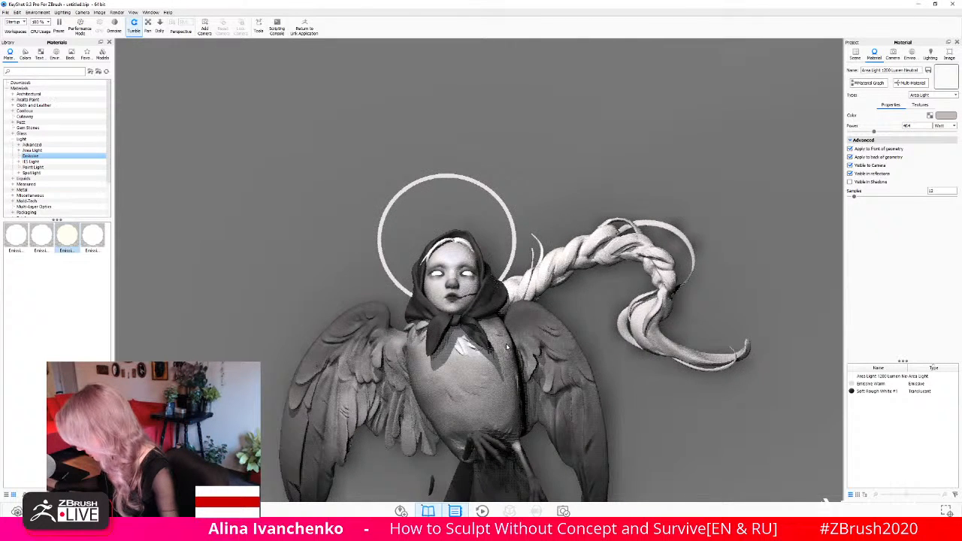
- Add a Plane primitive to the scene and scale it up to about 5.98 as a backdrop for the figure
scroll(506, 347, up, 2)
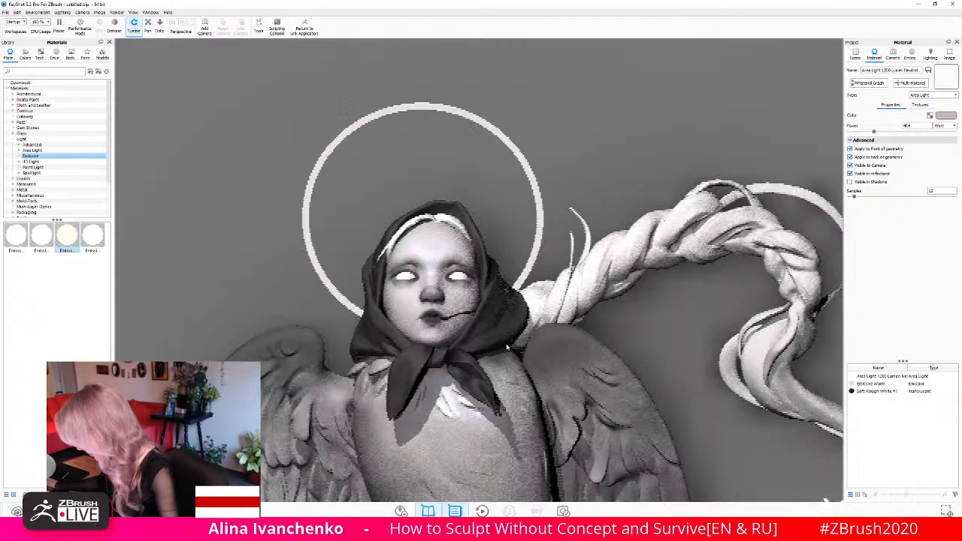
scroll(506, 346, down, 5)
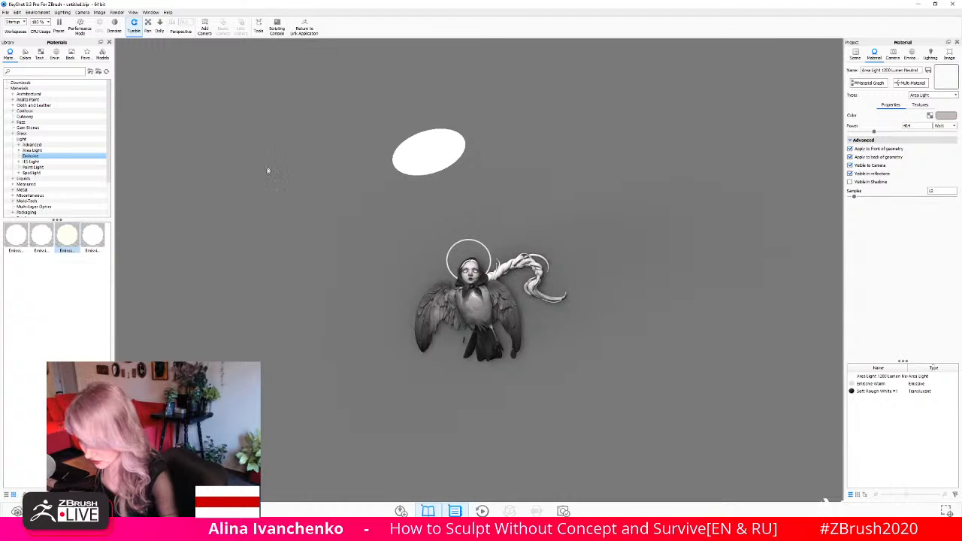
scroll(254, 189, up, 4)
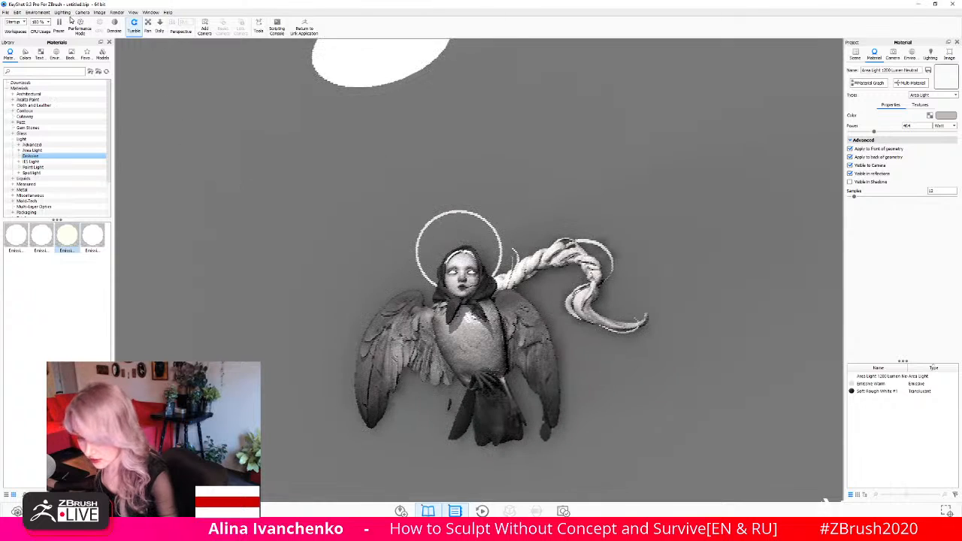
click(18, 12)
mouse_move(37, 44)
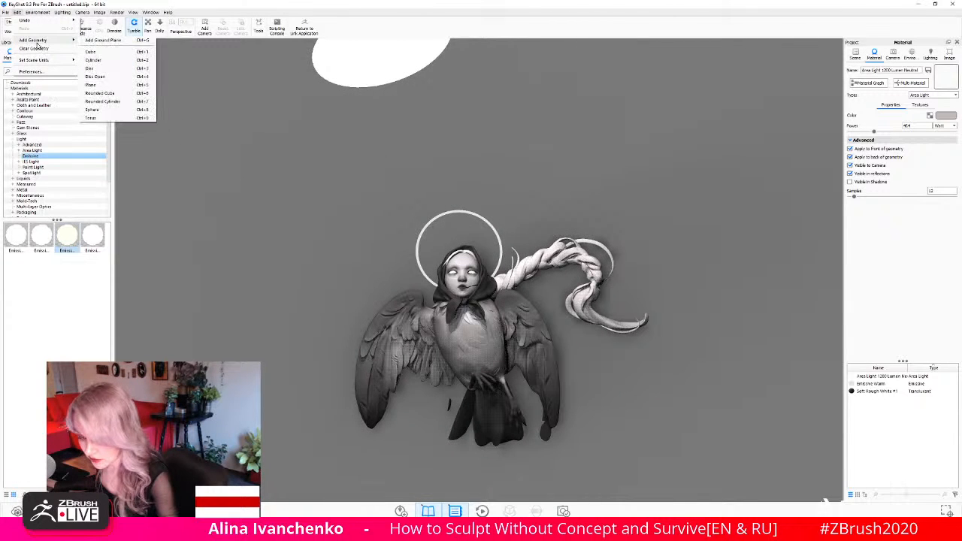
click(116, 86)
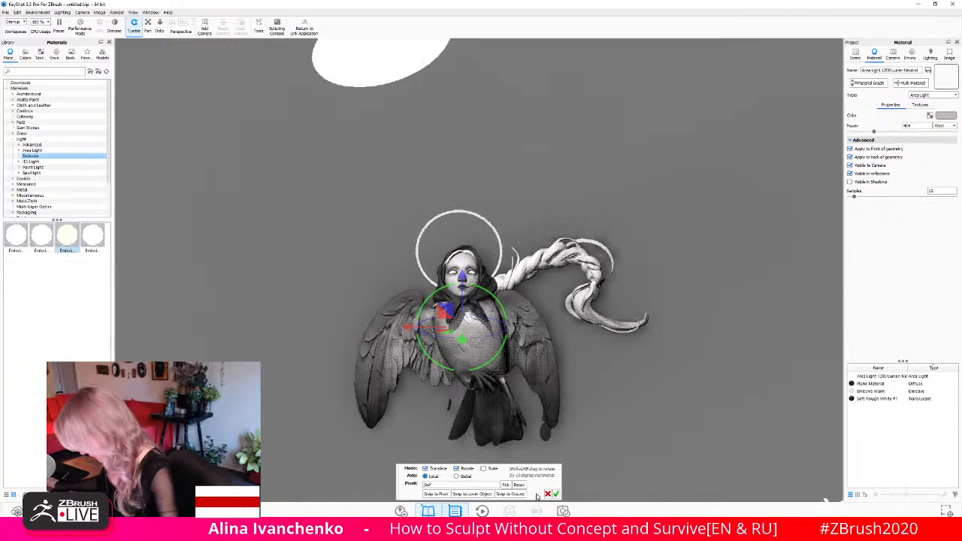
drag(615, 342, 662, 344)
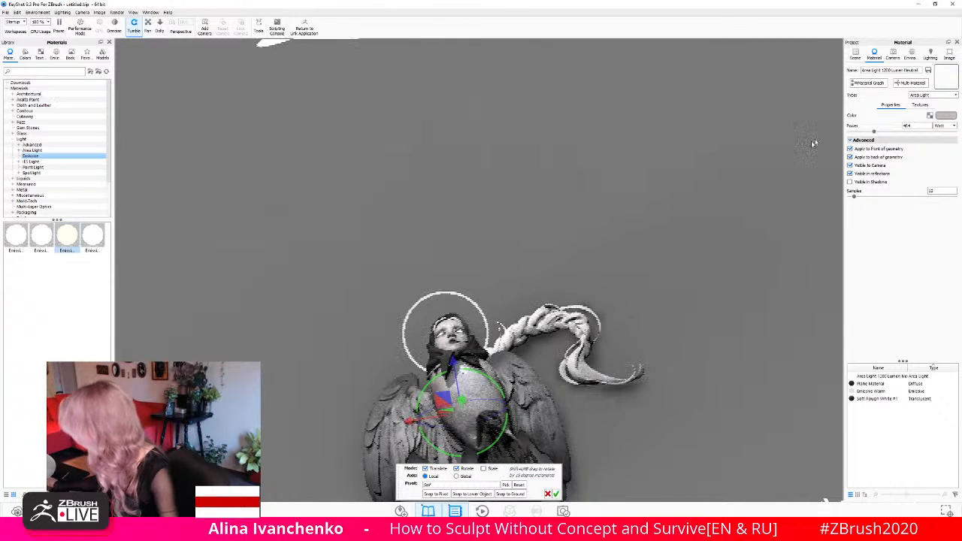
click(855, 53)
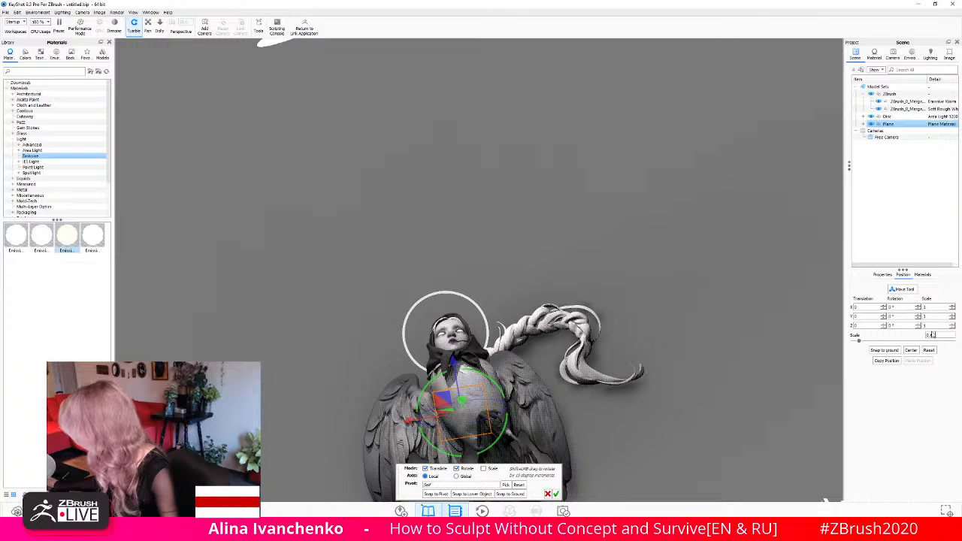
drag(862, 340, 913, 342)
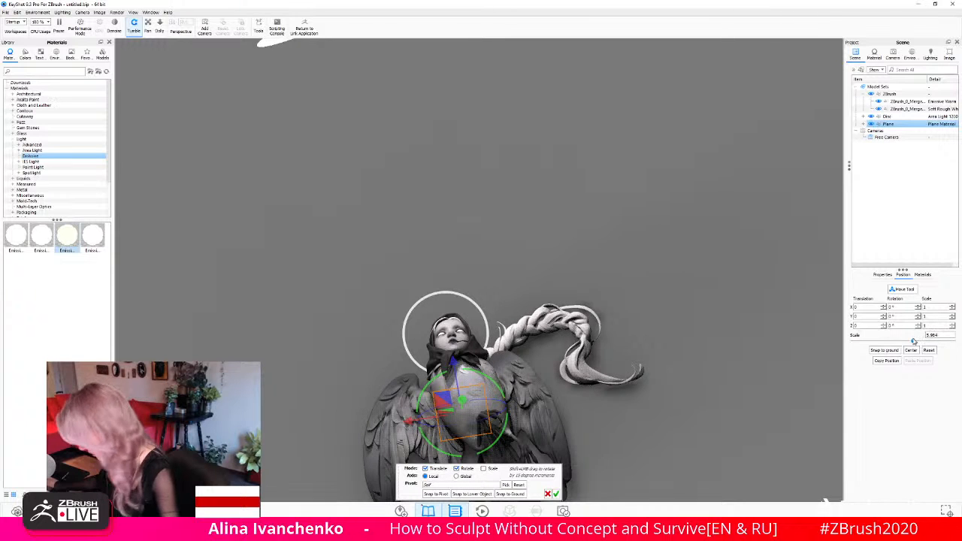
- Shift the backdrop plane slightly along its local Y axis so it sits just behind the winged figure
drag(756, 362, 713, 256)
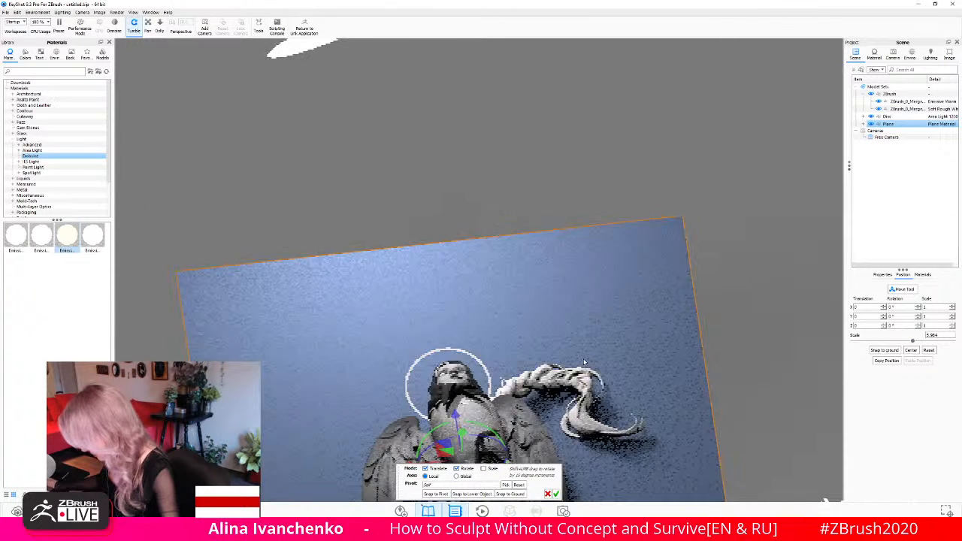
drag(584, 363, 594, 278)
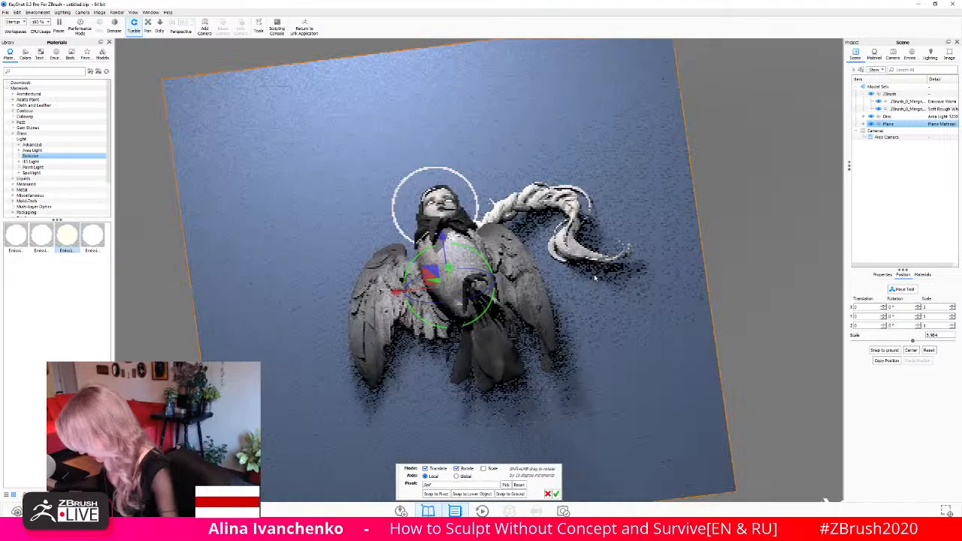
drag(742, 294, 623, 243)
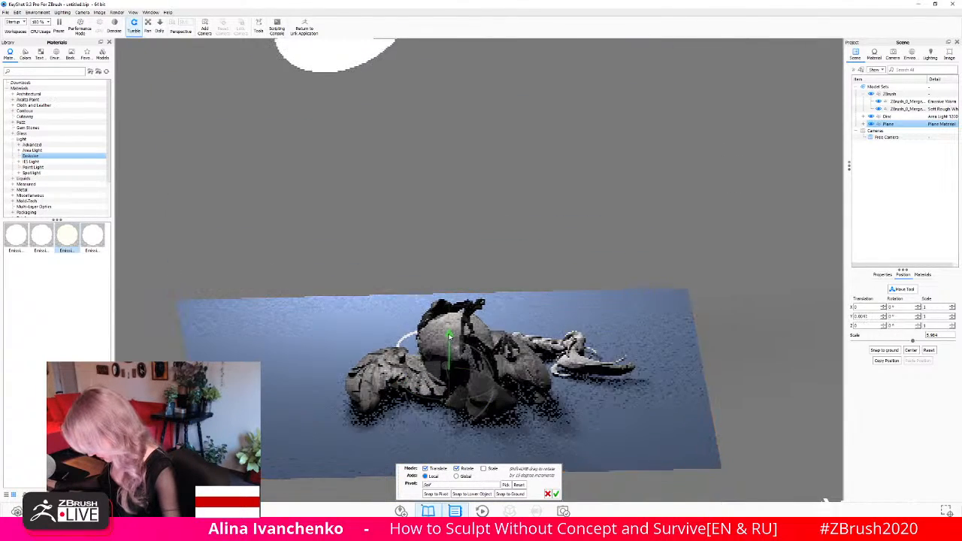
drag(449, 336, 450, 329)
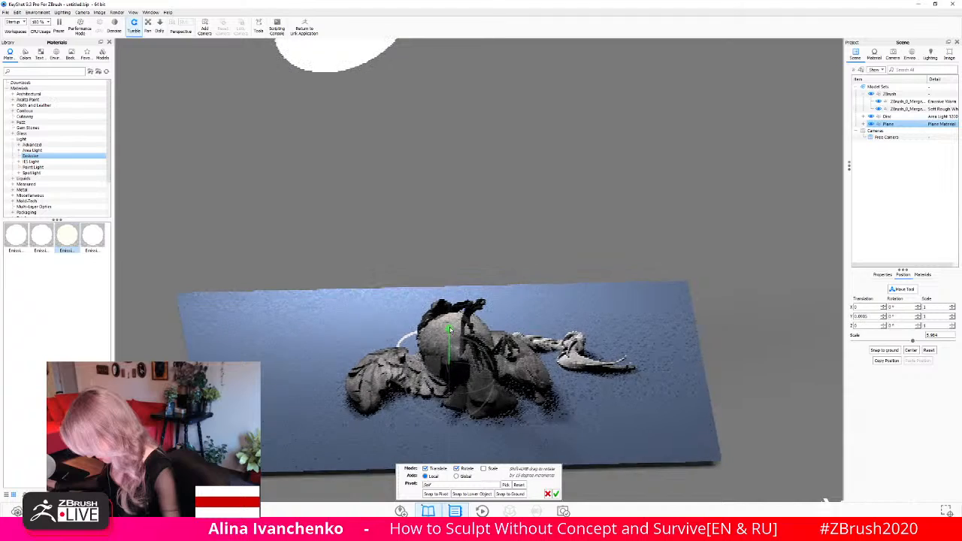
drag(751, 260, 792, 391)
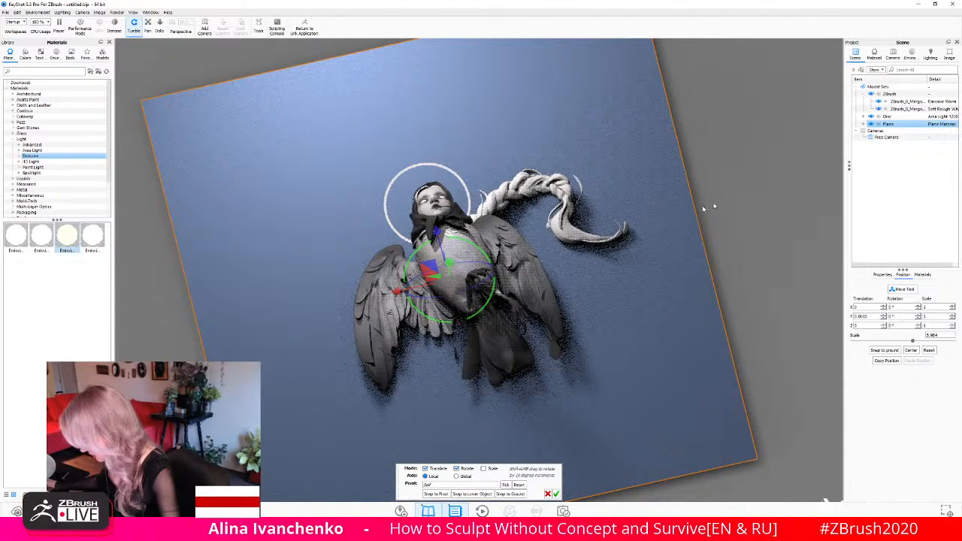
drag(754, 177, 753, 160)
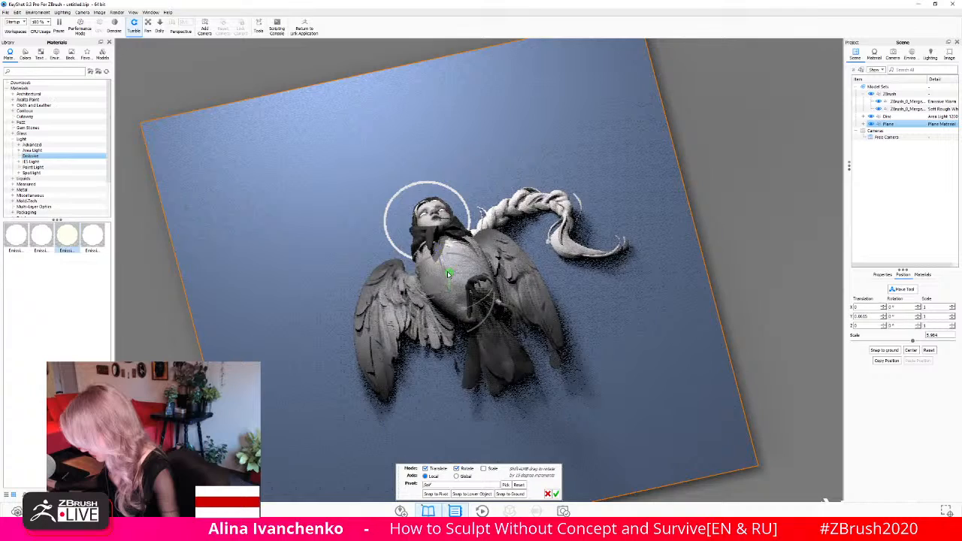
drag(447, 274, 450, 282)
drag(798, 167, 788, 245)
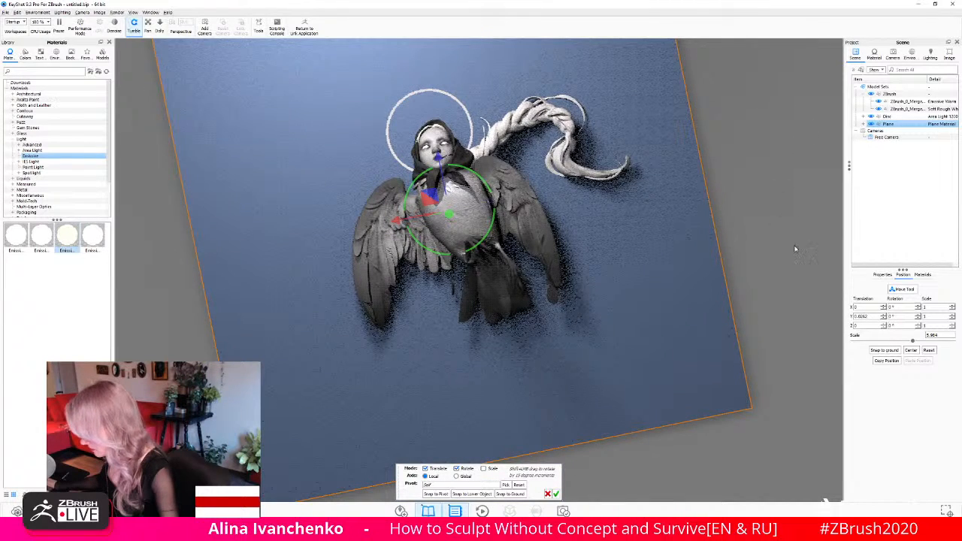
- Open the backdrop plane's material for editing and change its diffuse color to neutral grey #A5A5A5
drag(528, 161, 744, 214)
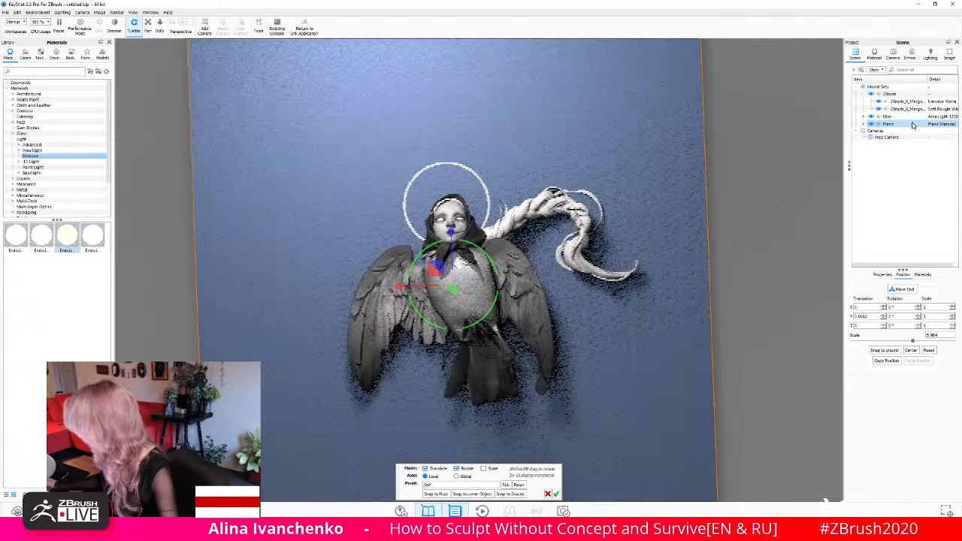
right_click(883, 123)
mouse_move(881, 126)
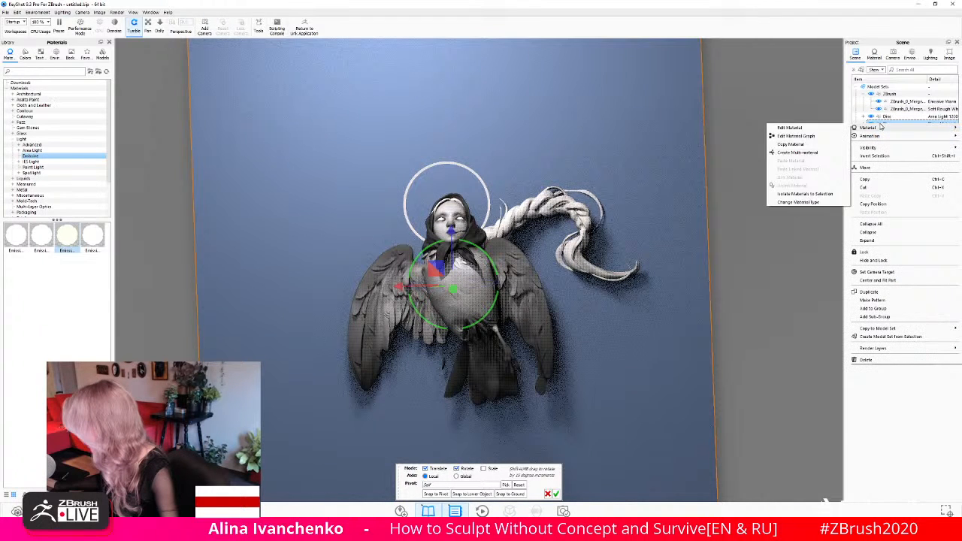
click(791, 127)
click(945, 115)
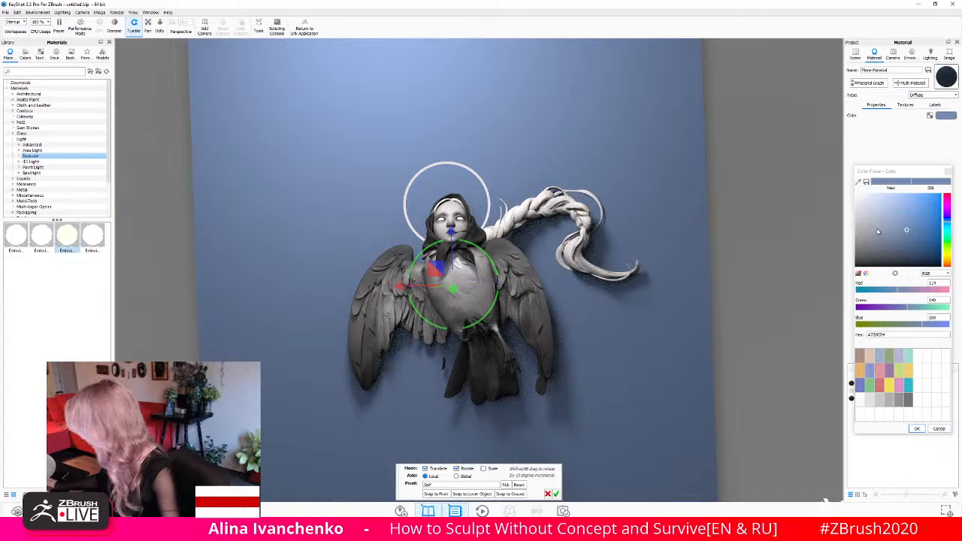
drag(879, 232, 841, 238)
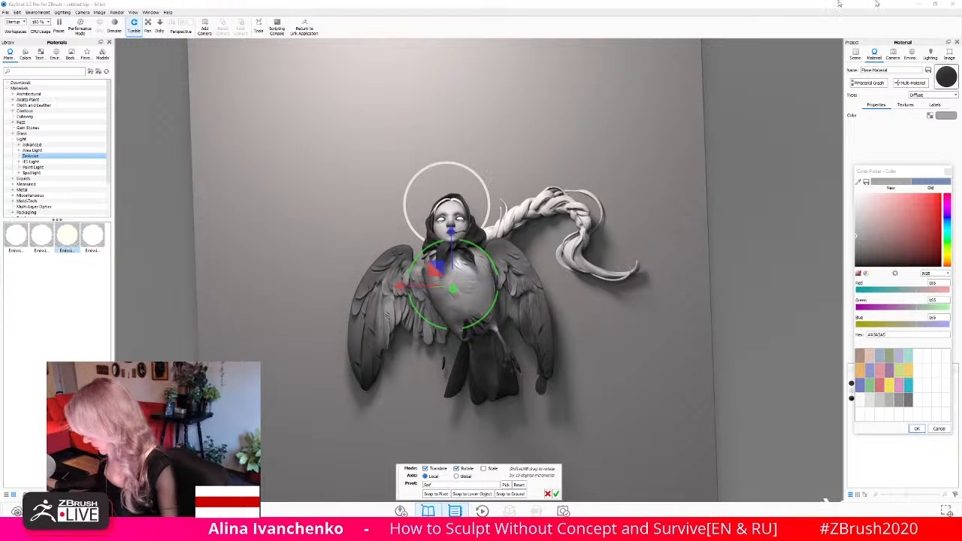
click(918, 5)
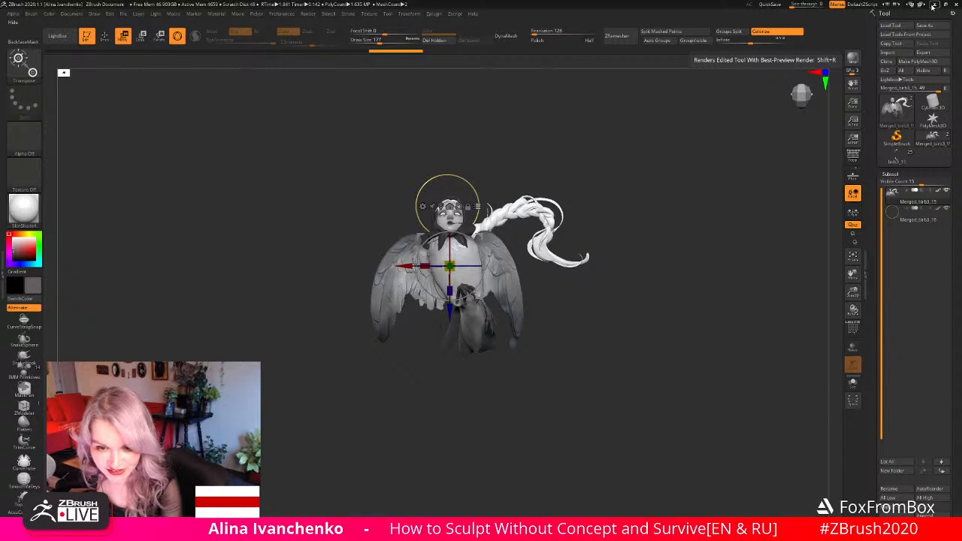
click(933, 6)
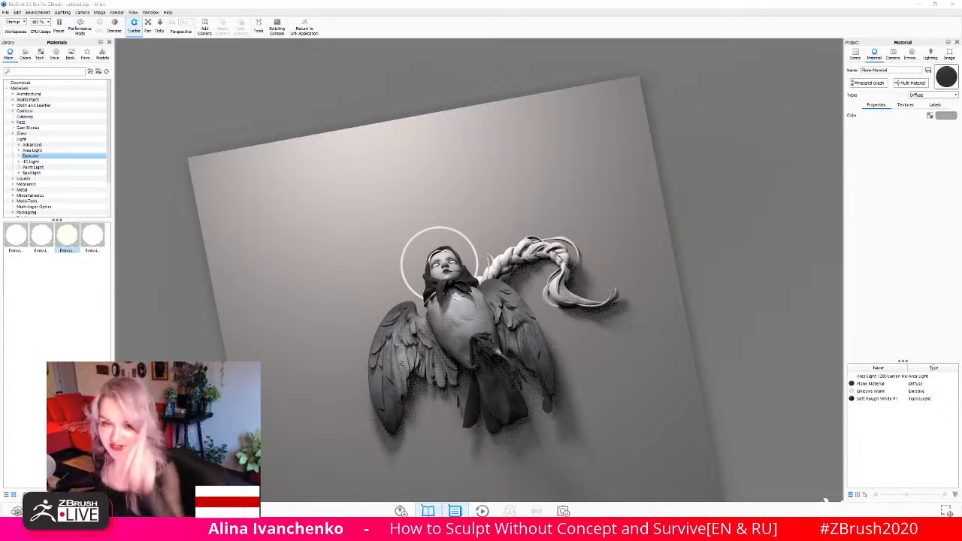
- Scale the disc area light down to about 0.81
drag(737, 309, 738, 337)
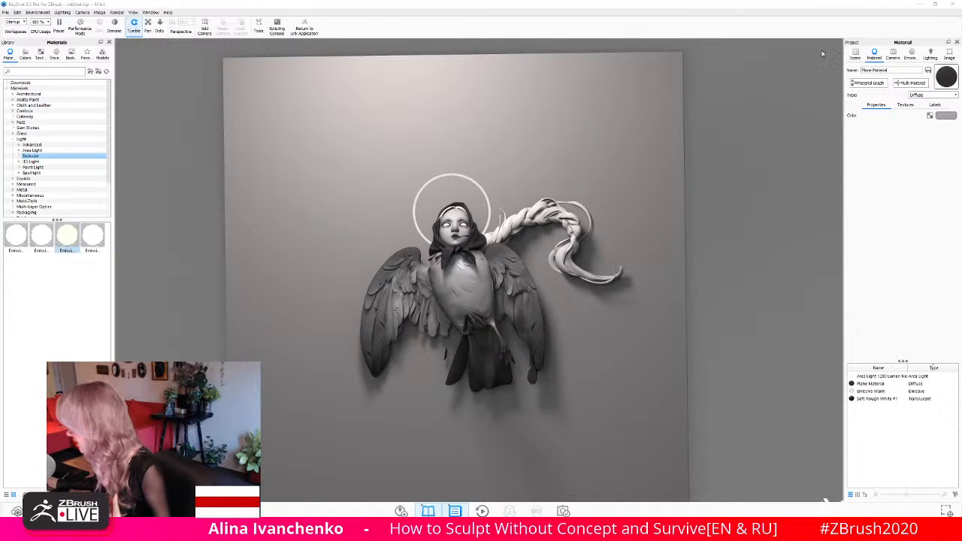
click(855, 54)
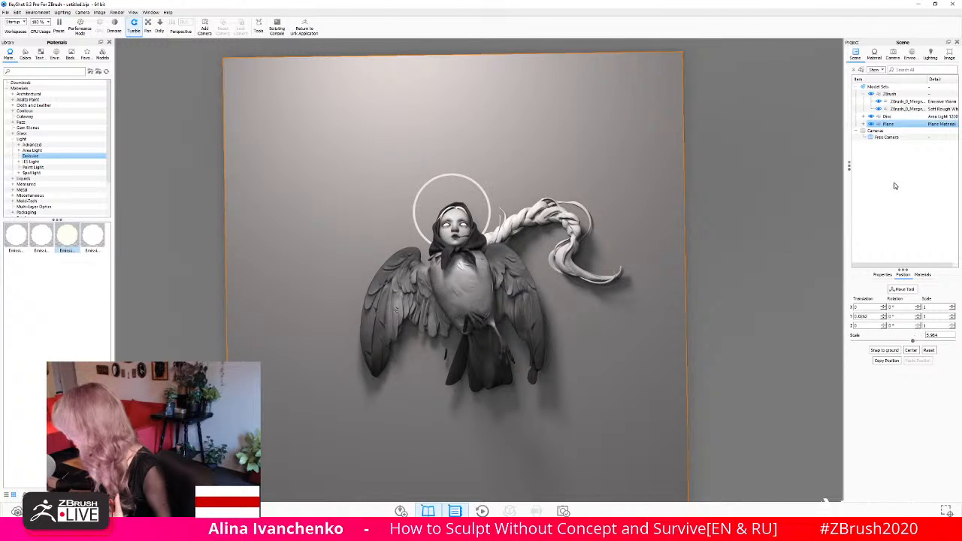
click(885, 117)
drag(870, 342, 864, 343)
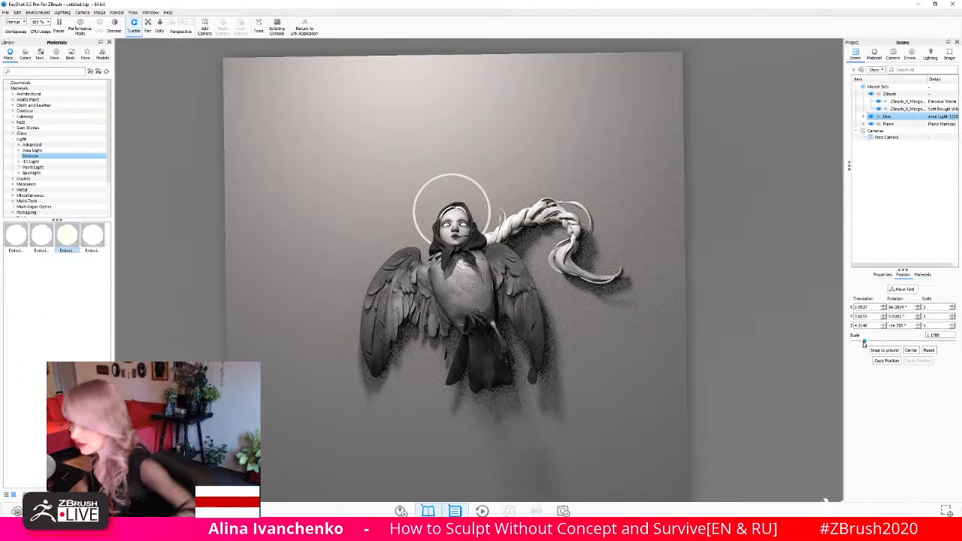
drag(864, 343, 862, 344)
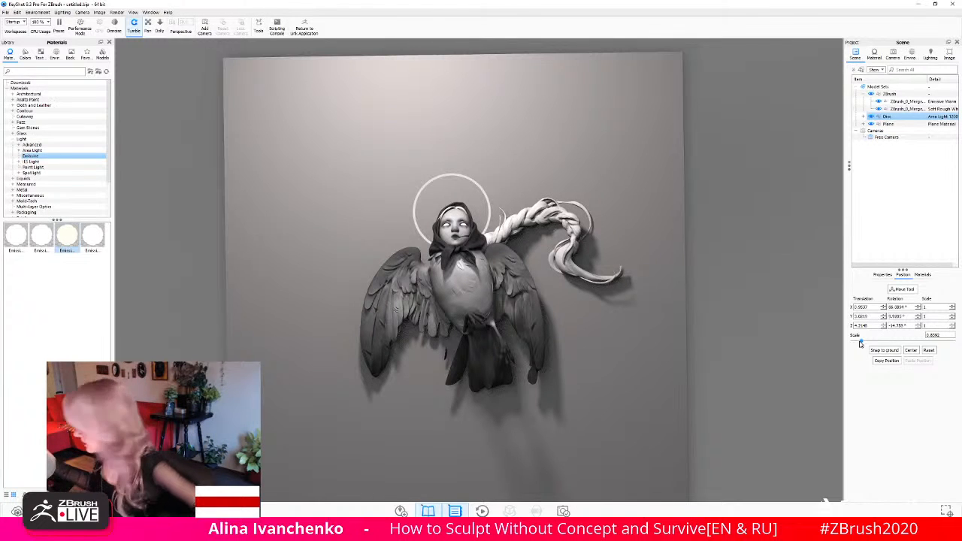
- Duplicate the disc area light and hide the original, leaving the copy selected
right_click(887, 117)
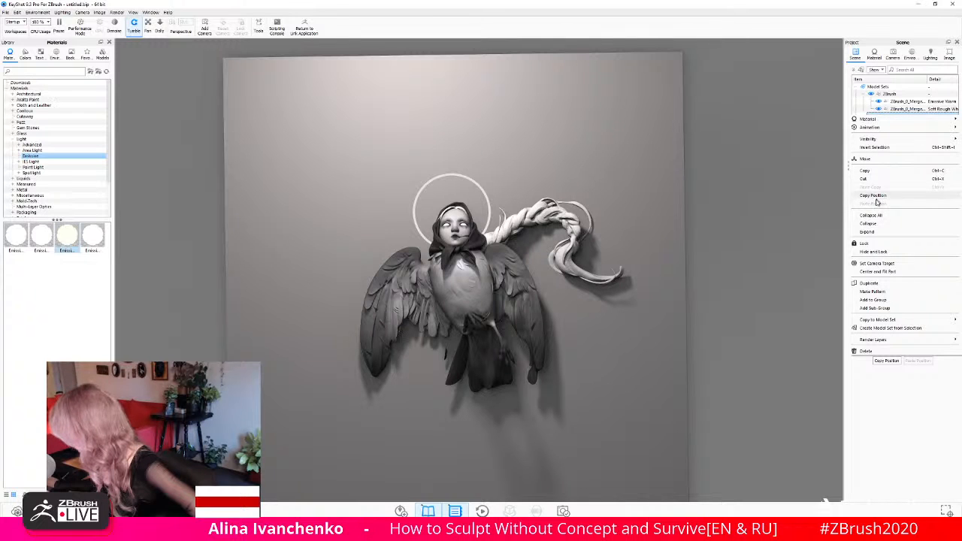
click(871, 283)
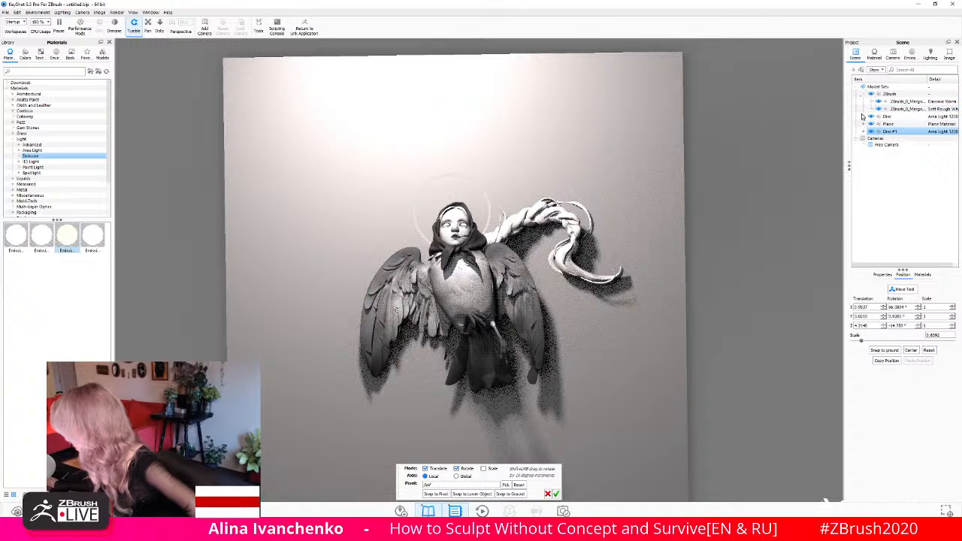
click(863, 117)
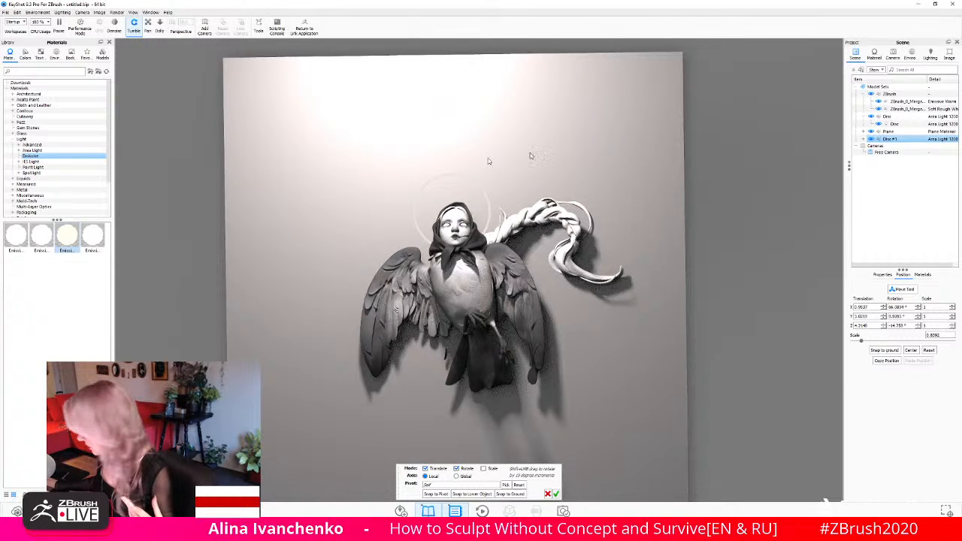
click(871, 118)
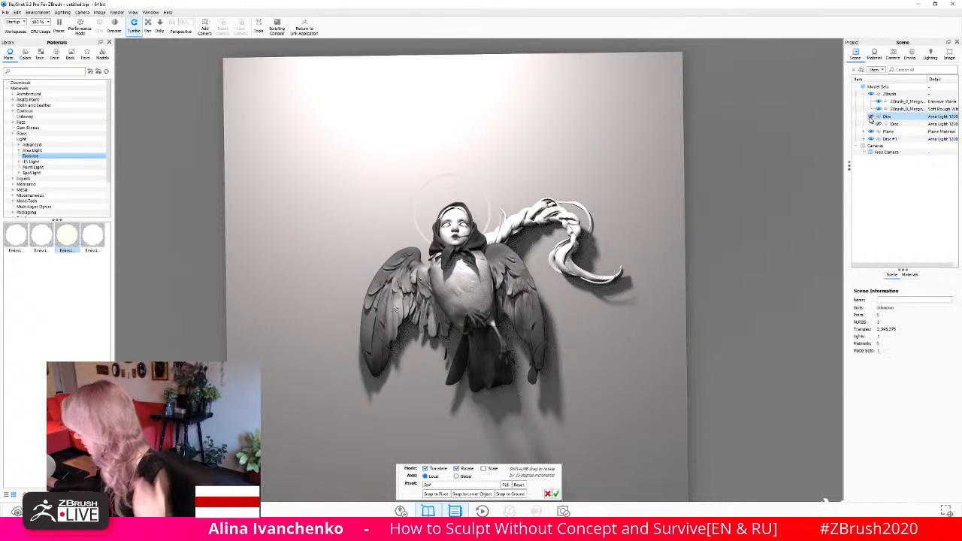
click(870, 117)
click(881, 140)
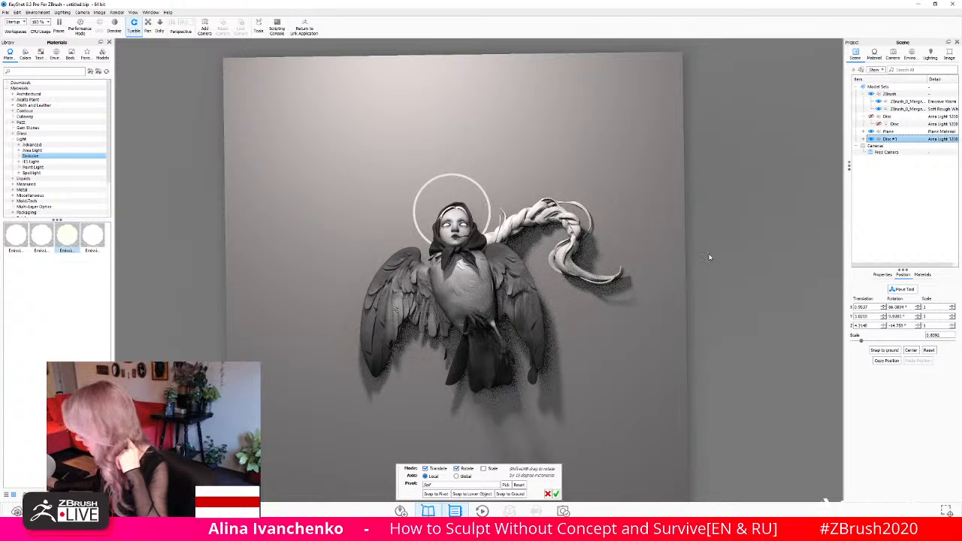
- Apply a spotlight material from the library to the duplicated disc light above the winged figure
scroll(709, 257, down, 5)
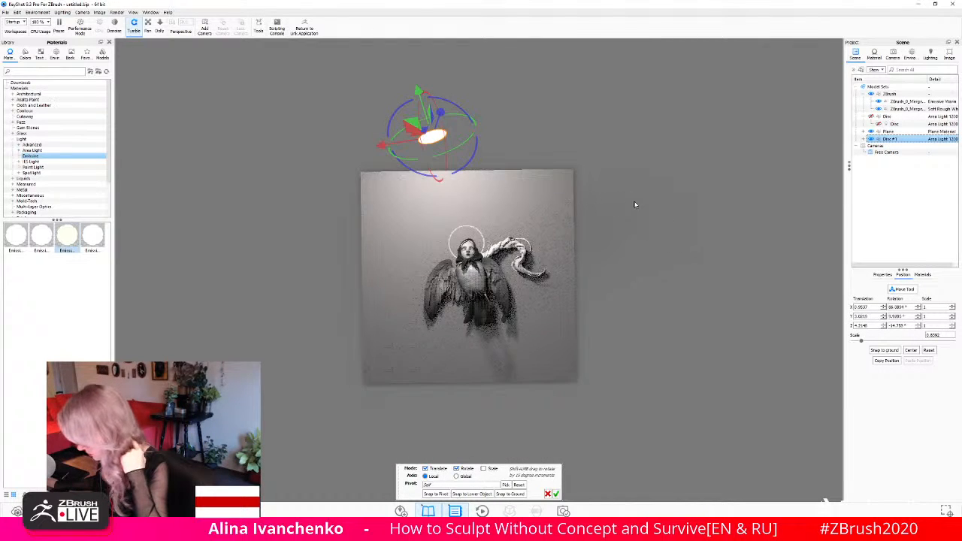
drag(636, 206, 731, 110)
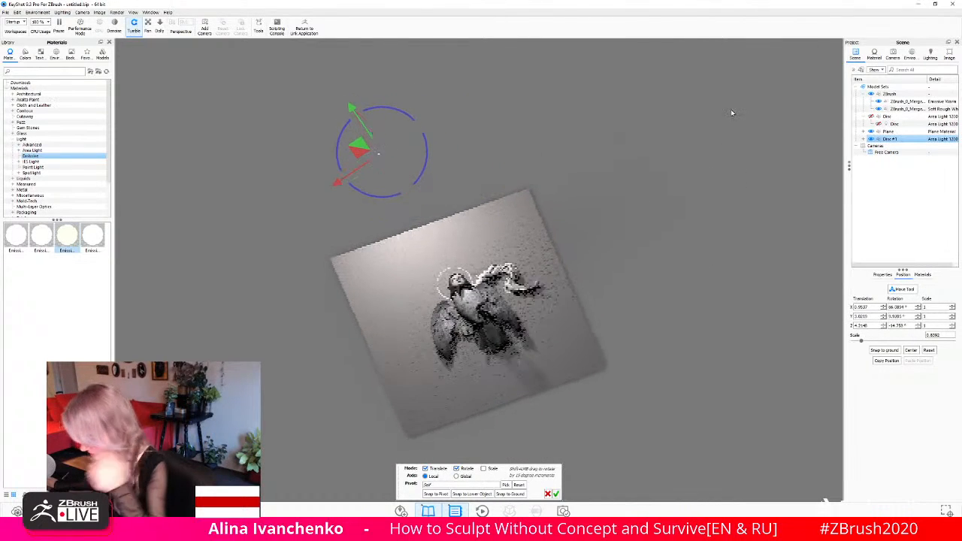
click(42, 174)
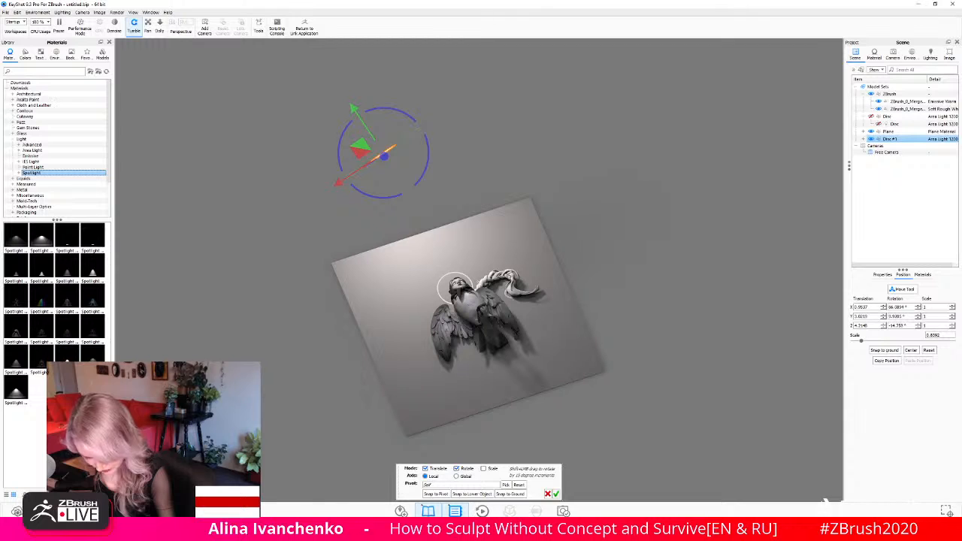
drag(93, 266, 386, 155)
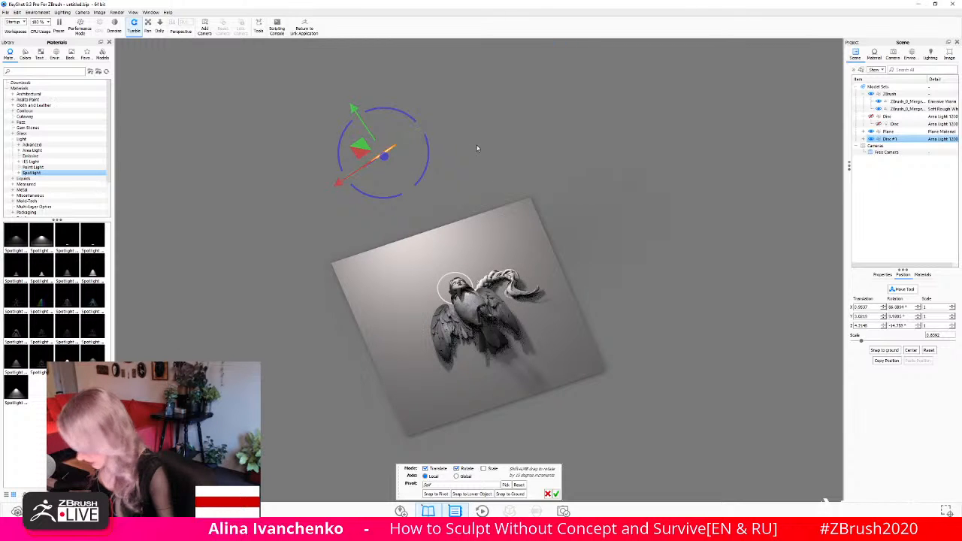
drag(479, 163, 467, 194)
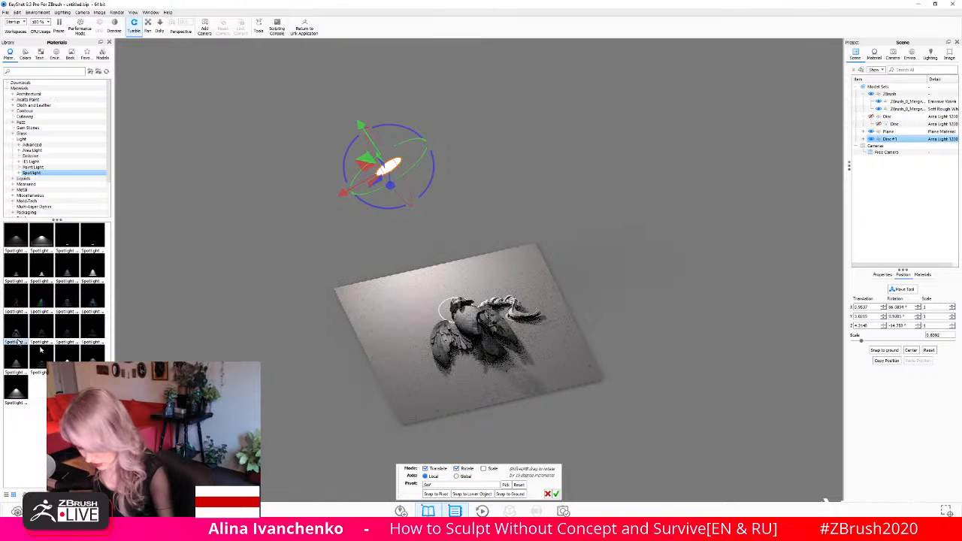
drag(16, 331, 423, 153)
- Tilt the spotlight and move it closer to the winged figure and backdrop plane
drag(478, 120, 575, 79)
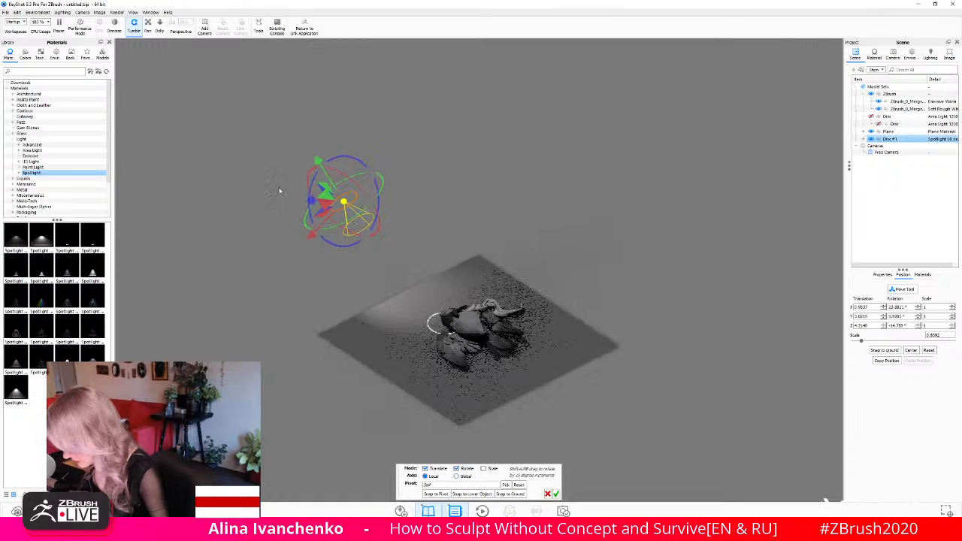
mouse_move(319, 162)
mouse_down()
mouse_move(346, 197)
mouse_move(333, 176)
mouse_up()
mouse_move(367, 205)
mouse_down()
mouse_move(359, 189)
mouse_move(336, 198)
mouse_move(360, 219)
mouse_up()
drag(593, 197, 619, 226)
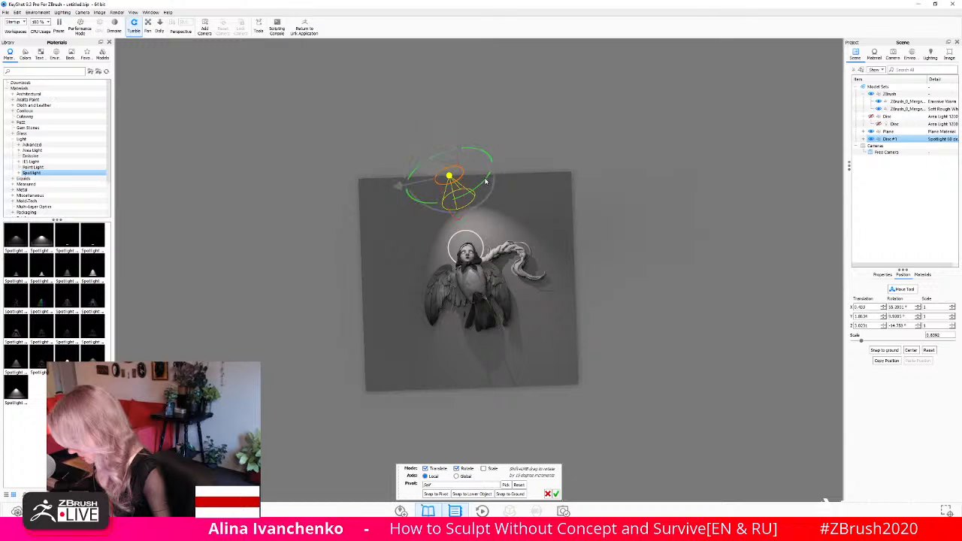
- Rotate the spotlight around its local axes to aim its beam at the figure's head and body
drag(485, 181, 486, 161)
drag(630, 81, 526, 113)
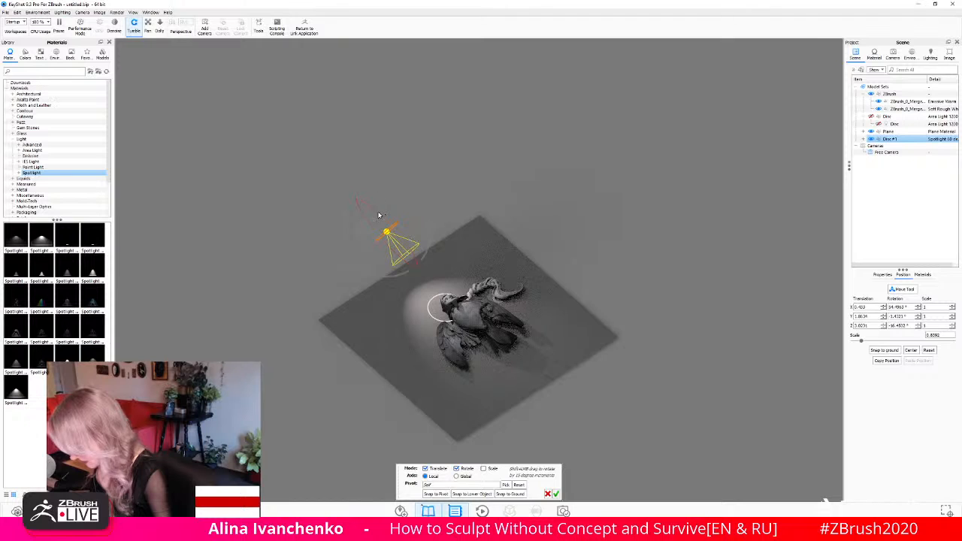
drag(663, 157, 487, 256)
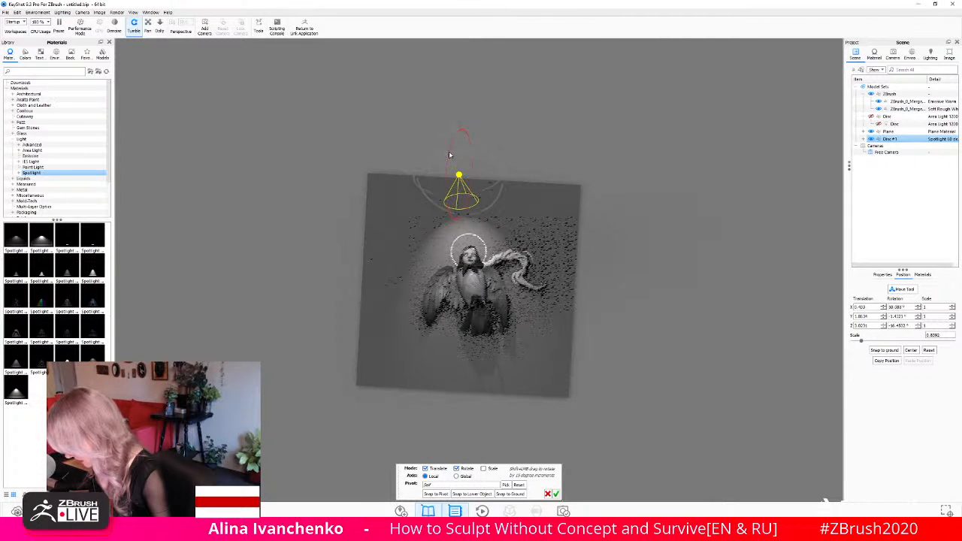
drag(449, 155, 422, 151)
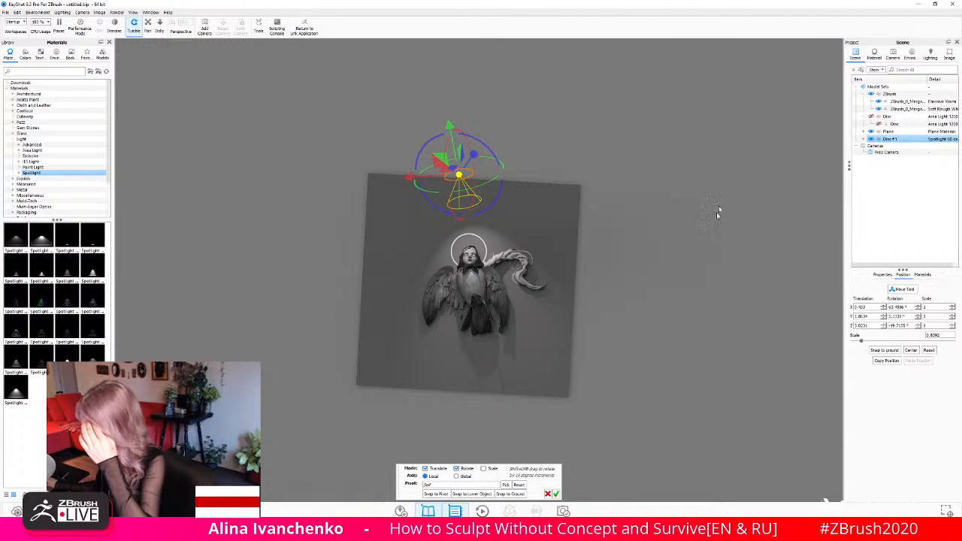
drag(716, 212, 664, 259)
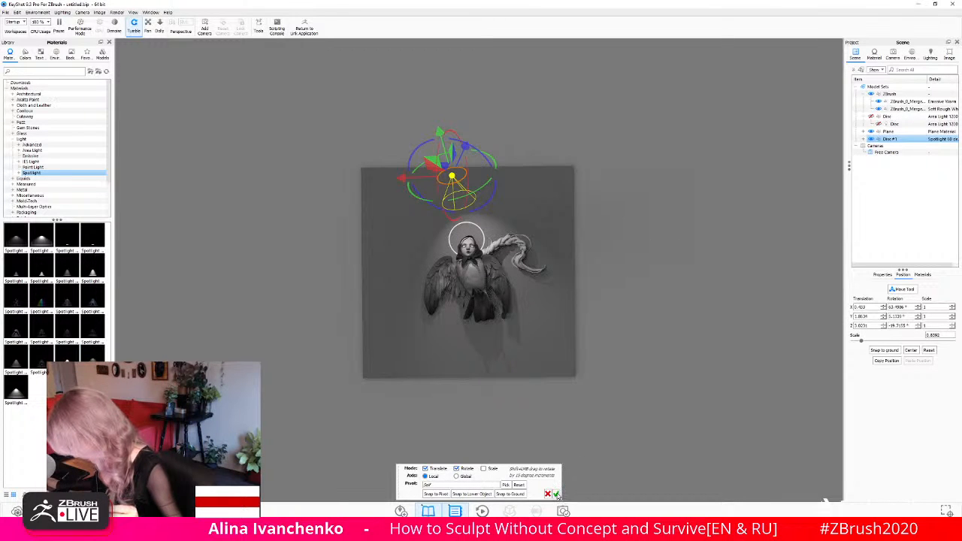
- Open the spotlight's material for editing, narrow the beam angle to about 48° and raise the falloff to about 0.93
right_click(891, 139)
mouse_move(865, 143)
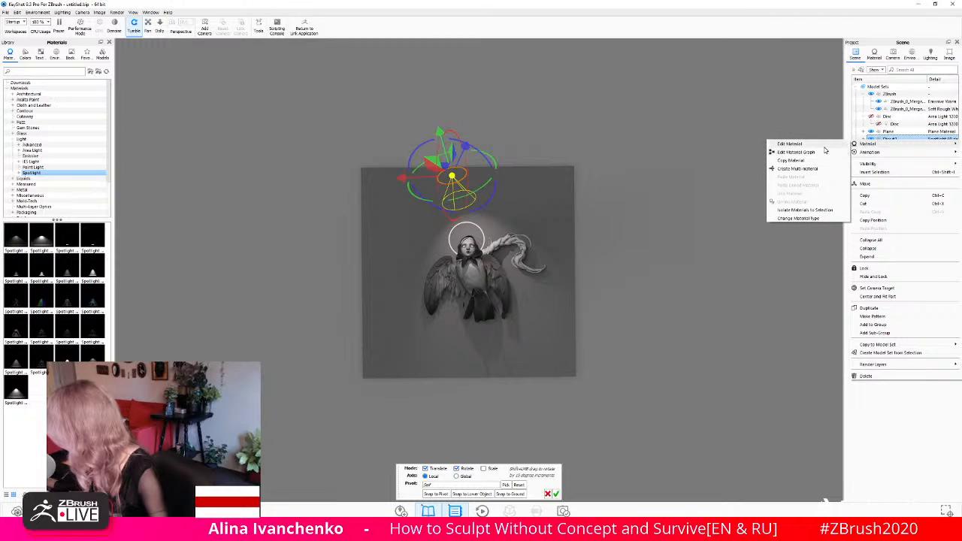
click(793, 144)
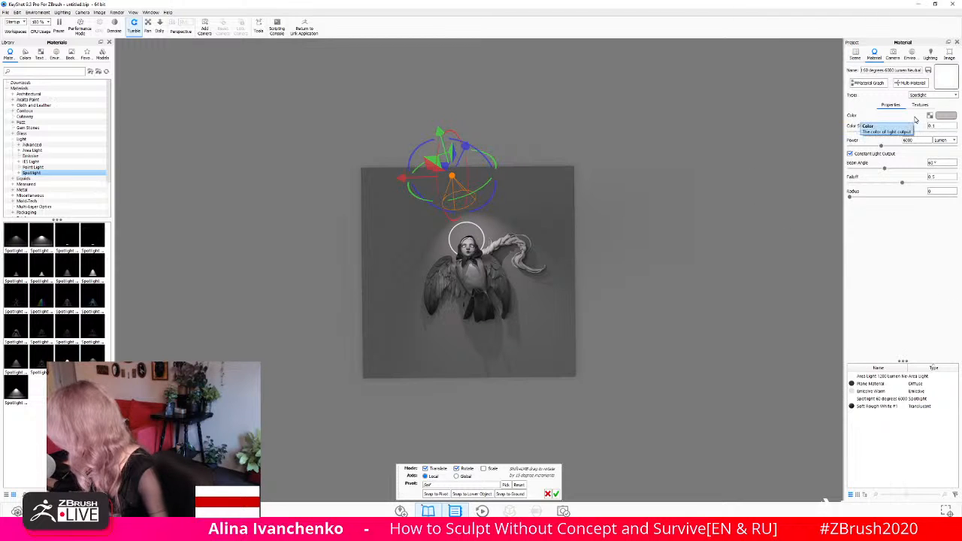
drag(885, 170, 948, 182)
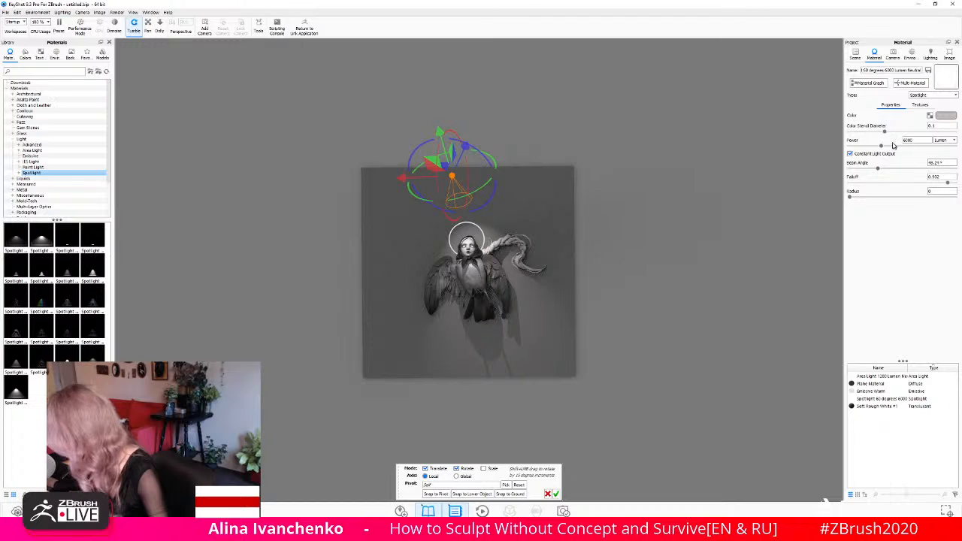
- Switch the spotlight's power unit to Watt, try 100 W and settle the power at about 30 W
click(945, 141)
click(939, 149)
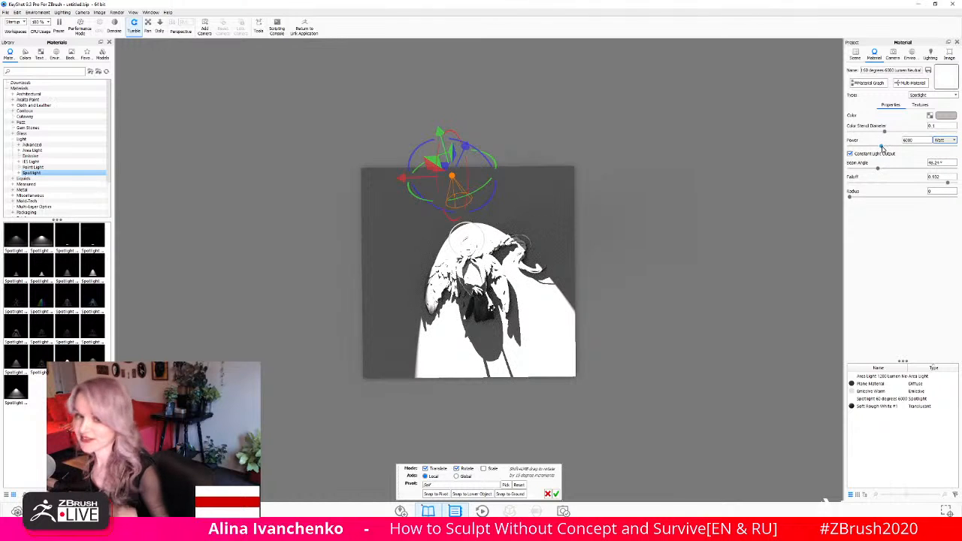
drag(882, 145, 851, 154)
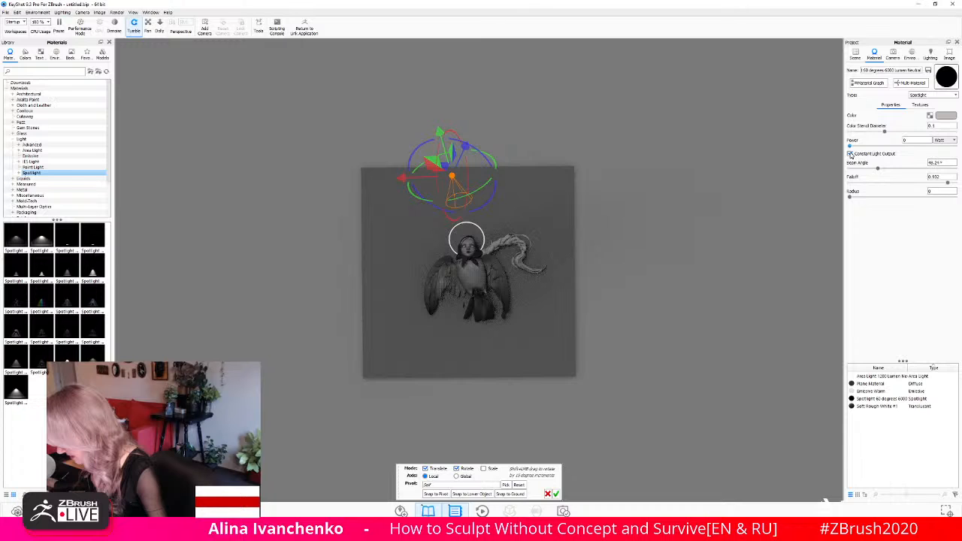
click(851, 154)
click(851, 154)
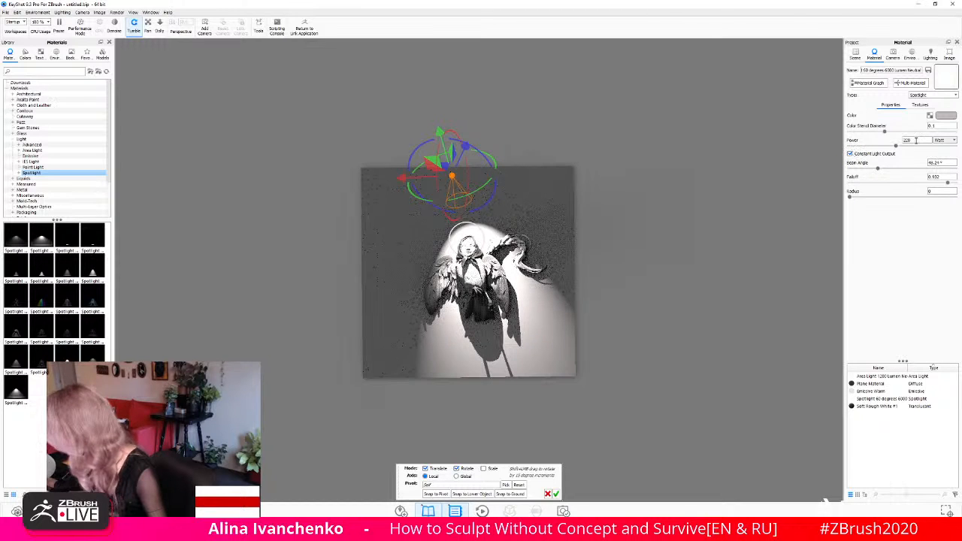
drag(915, 140, 896, 142)
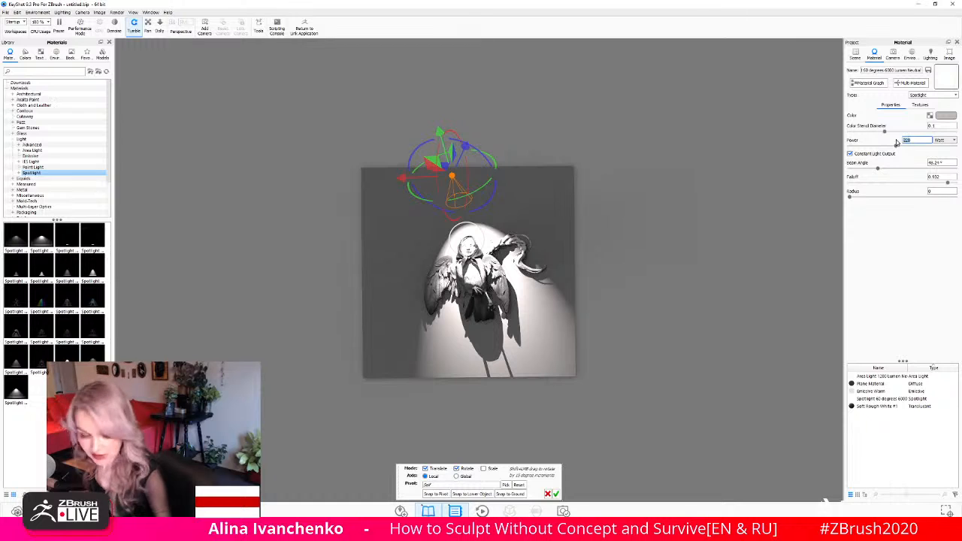
text(100)
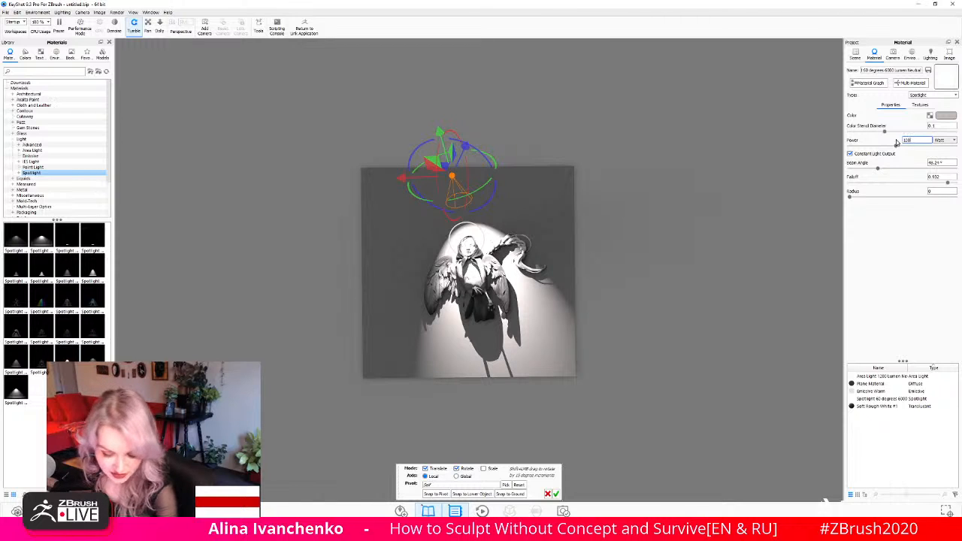
key(Return)
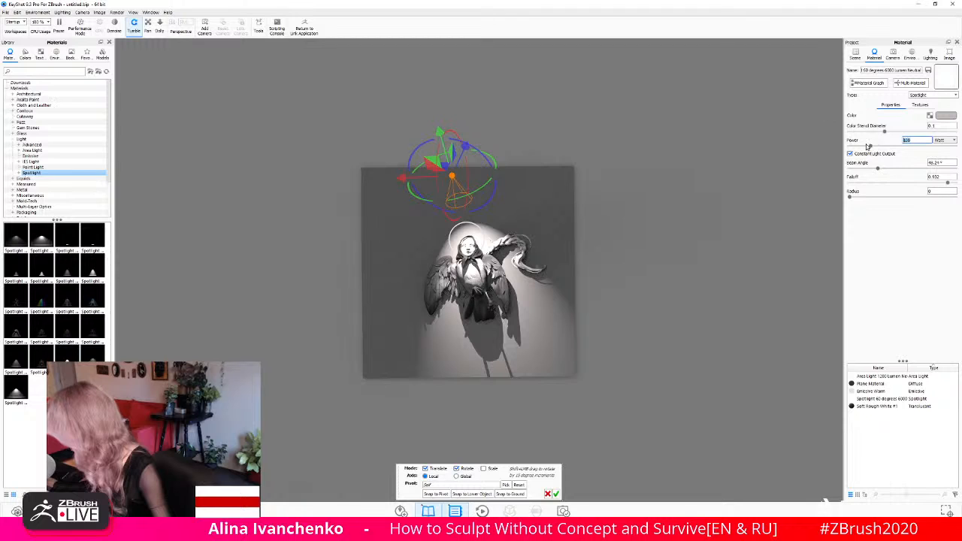
drag(871, 146, 856, 149)
- Move the spotlight along its local Y axis, farther above the figure and beyond the backdrop's upper edge
mouse_move(658, 165)
mouse_down()
mouse_move(743, 58)
mouse_move(666, 170)
mouse_up()
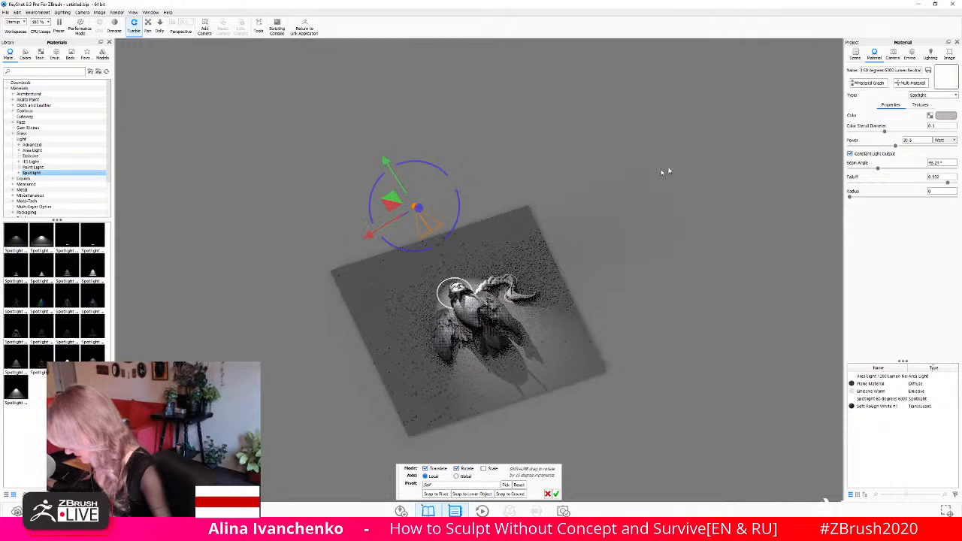
drag(386, 163, 365, 129)
drag(641, 148, 681, 251)
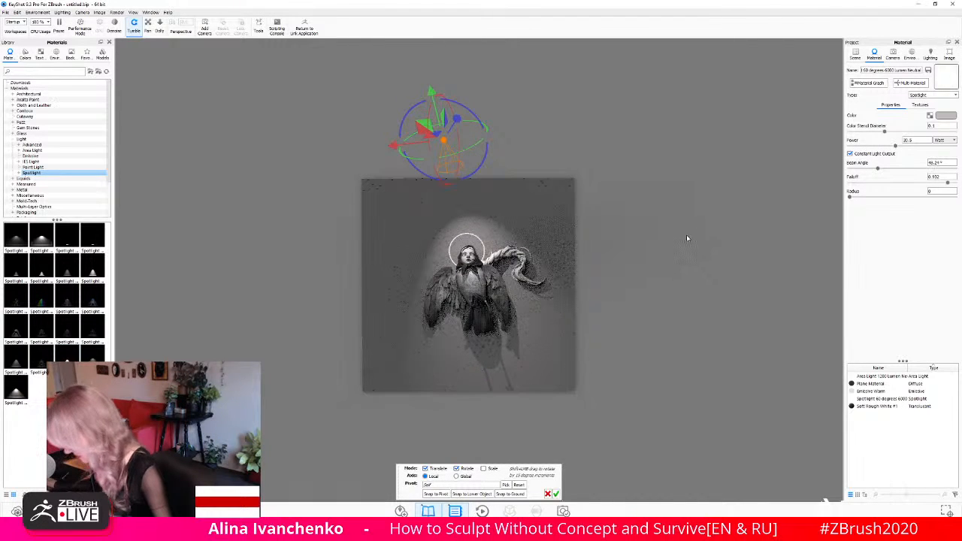
- Lower the environment's brightness to about 0.14
click(916, 56)
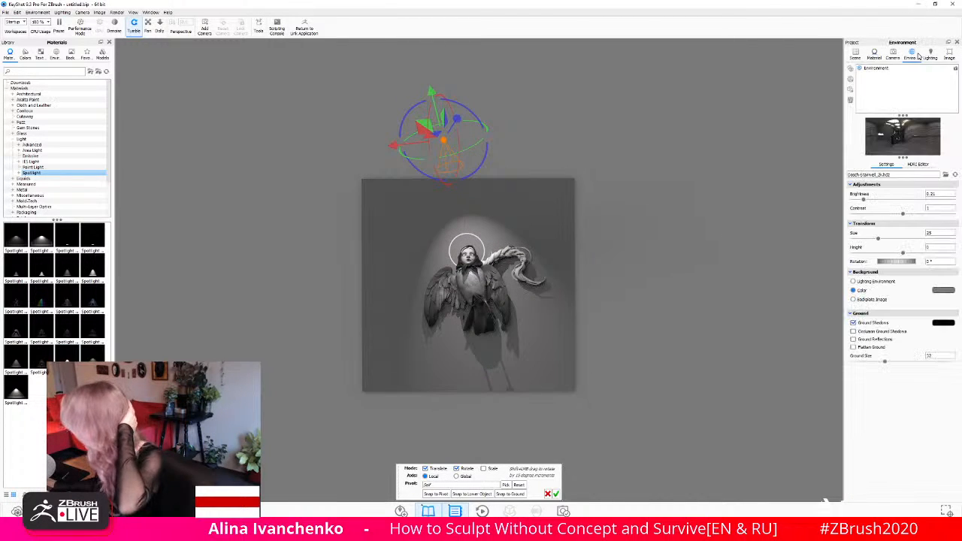
drag(865, 200, 861, 202)
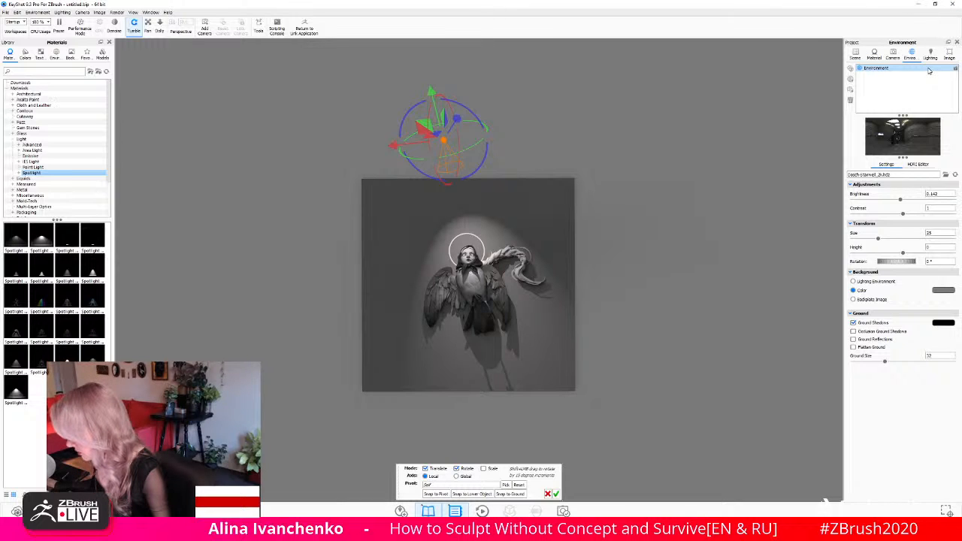
click(892, 54)
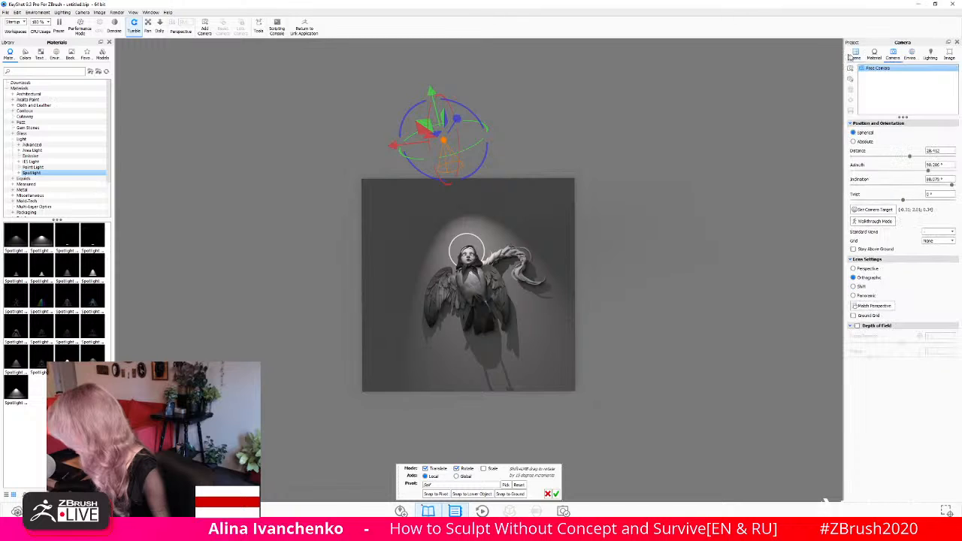
- Open the halo's material for editing, change its type to Area Light and set the power to about 672 lumens
click(855, 55)
click(909, 102)
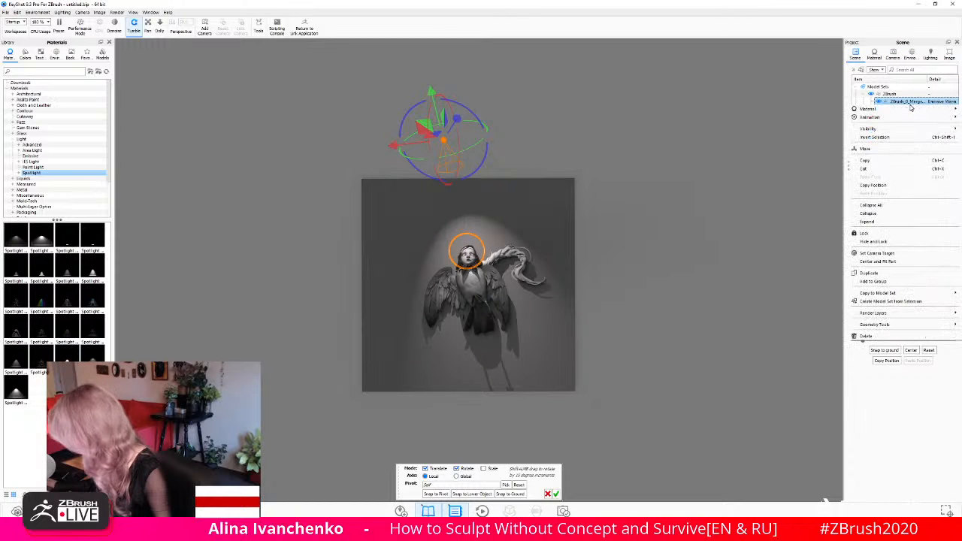
right_click(910, 104)
mouse_move(893, 110)
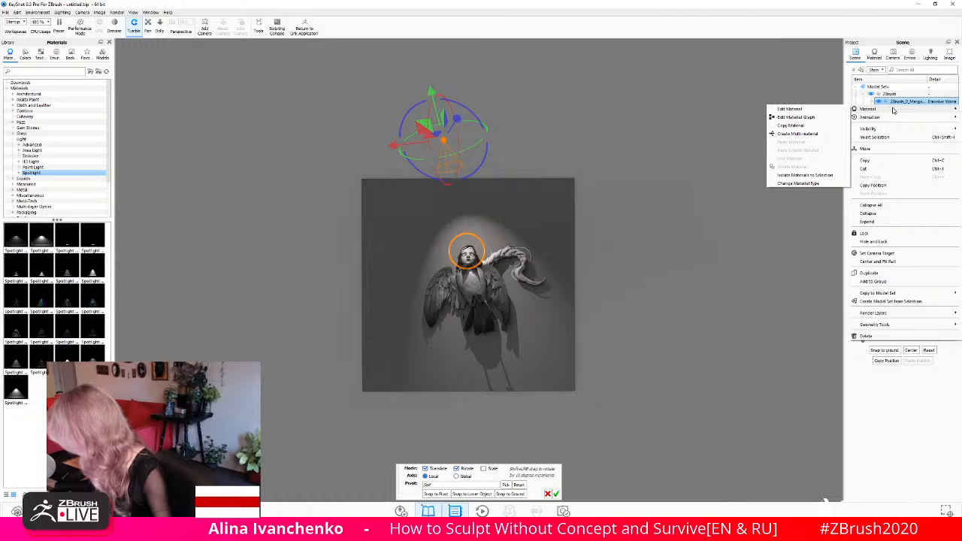
click(797, 109)
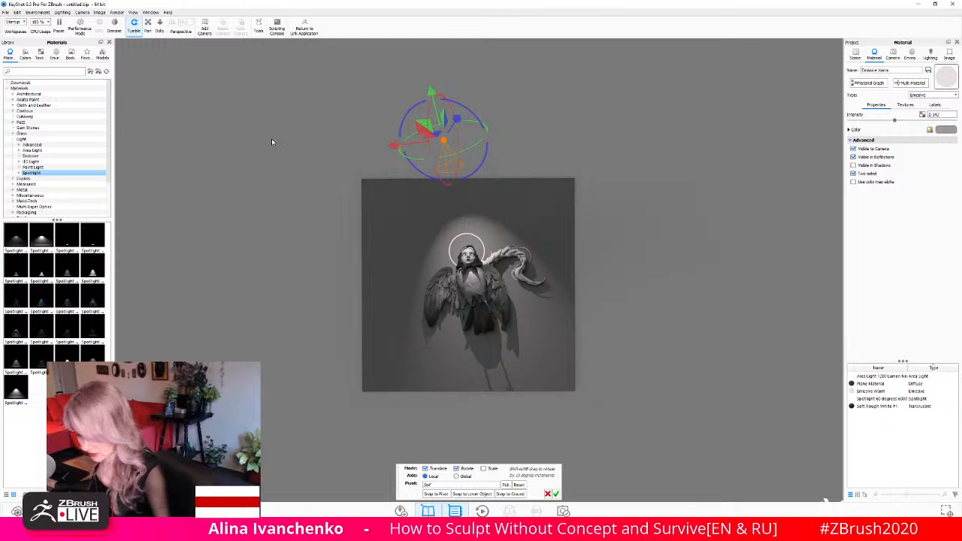
click(913, 96)
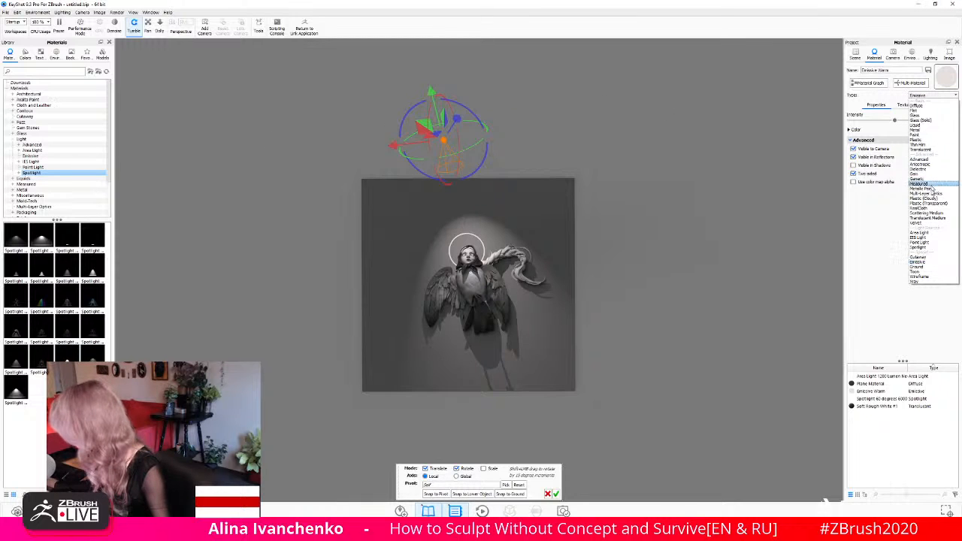
click(918, 235)
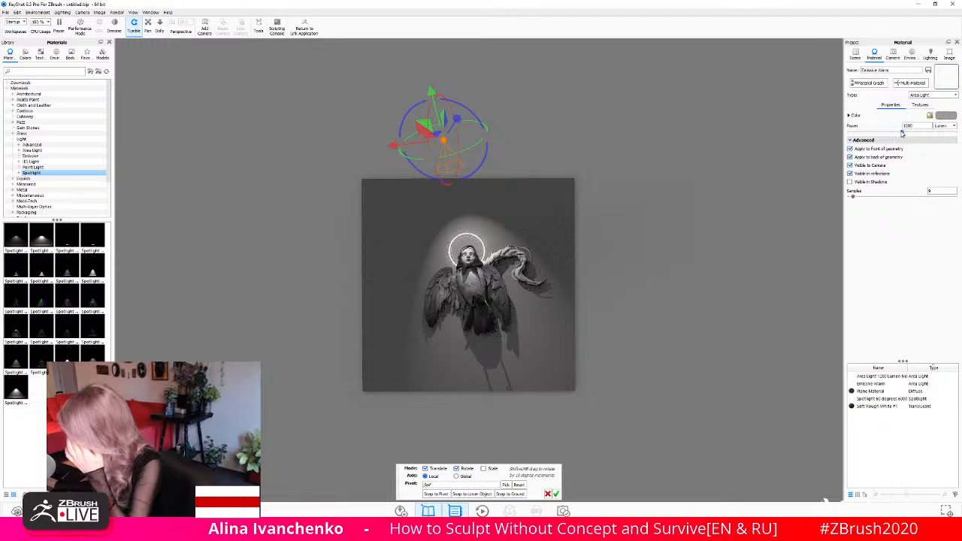
drag(902, 133, 884, 138)
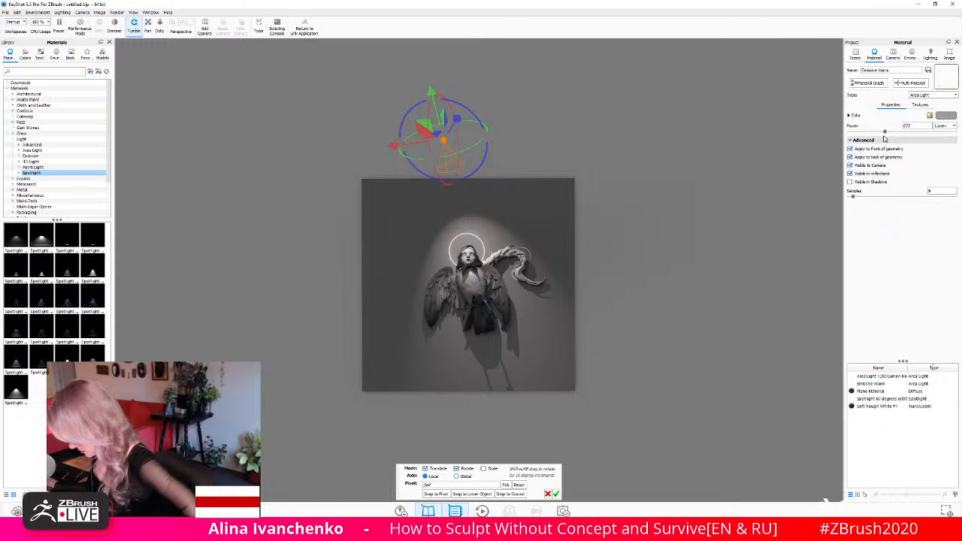
- Examine the spotlight and halo lighting on the winged figure from close up and from several angles
scroll(650, 252, down, 2)
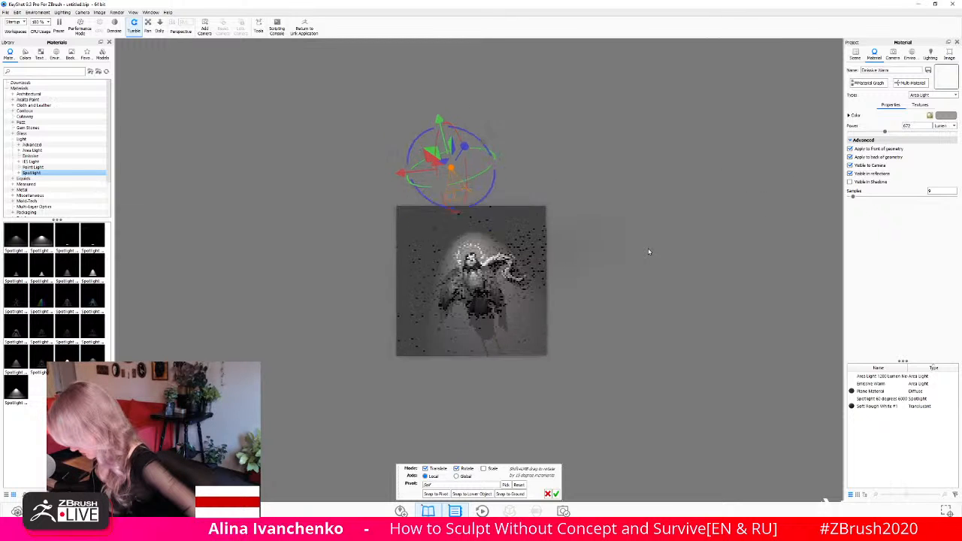
scroll(650, 251, up, 4)
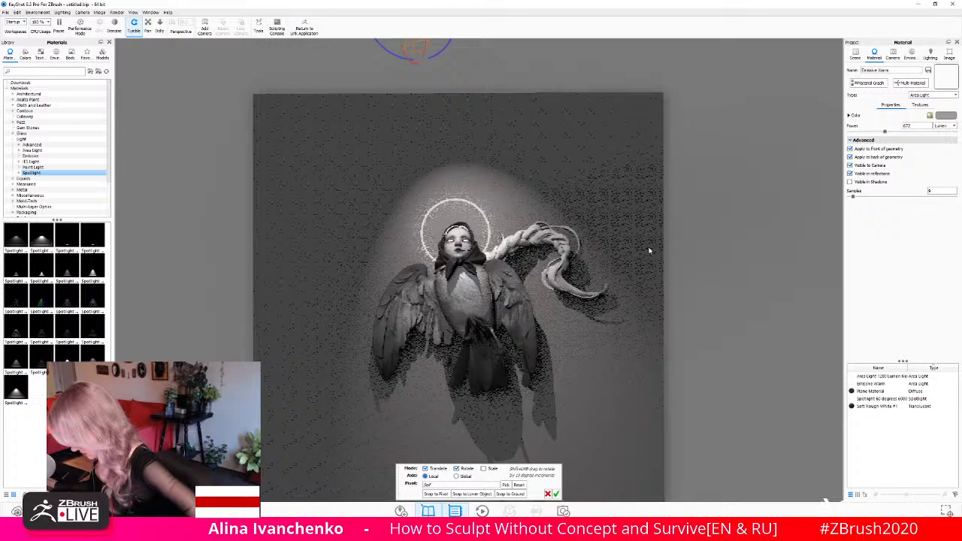
middle_drag(649, 250, 638, 184)
drag(686, 212, 694, 206)
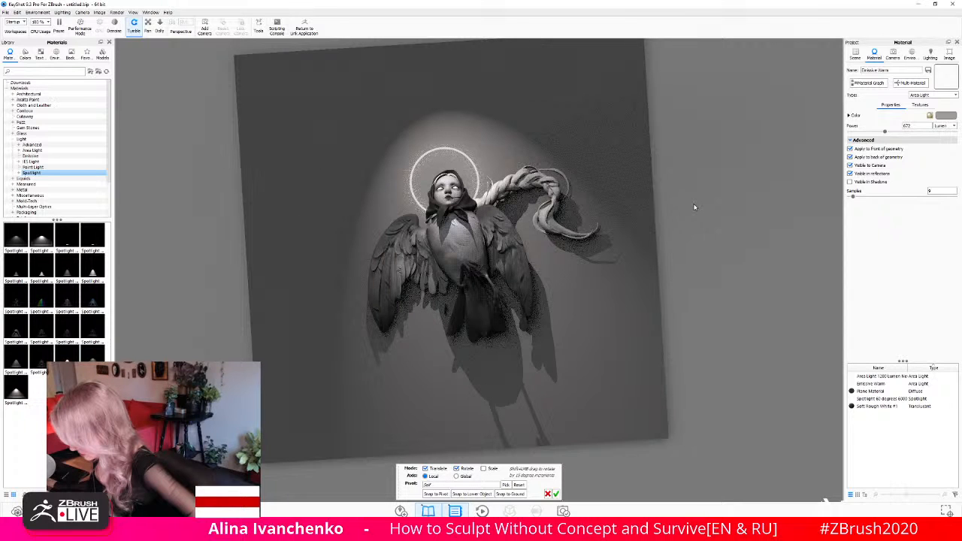
drag(695, 207, 657, 294)
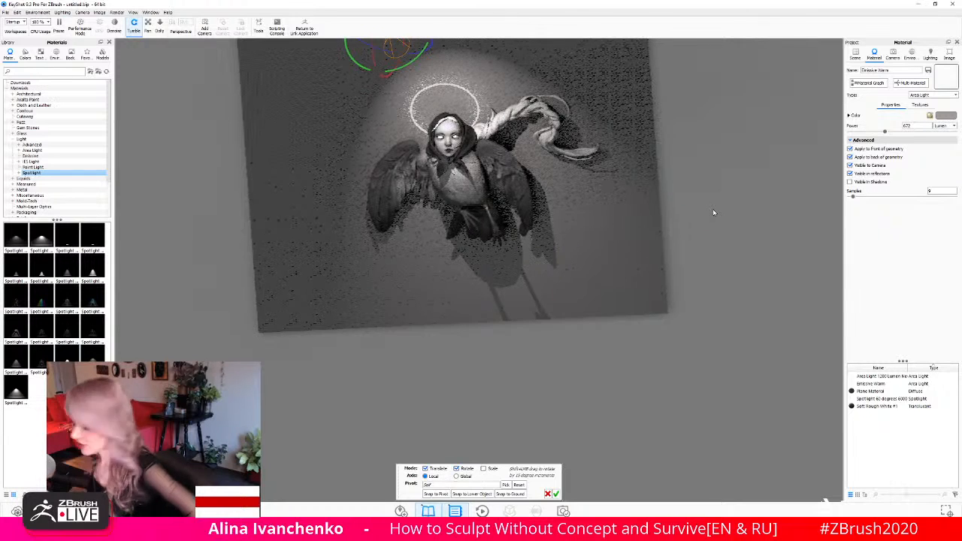
drag(715, 208, 737, 153)
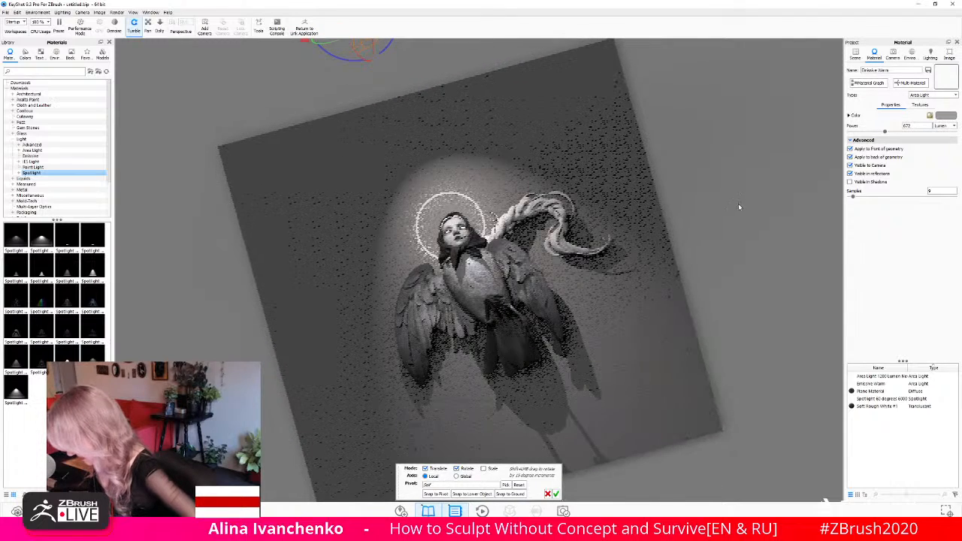
drag(741, 210, 715, 198)
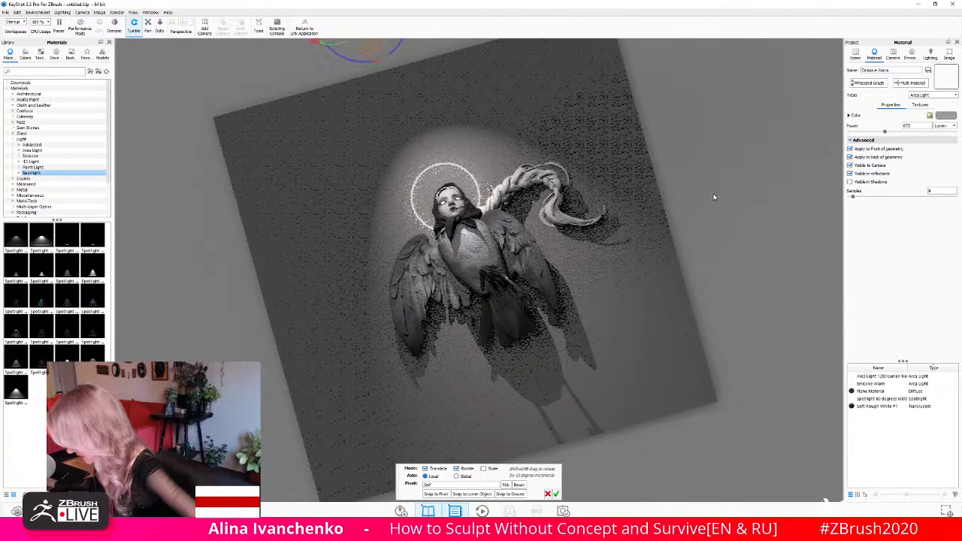
scroll(715, 198, down, 1)
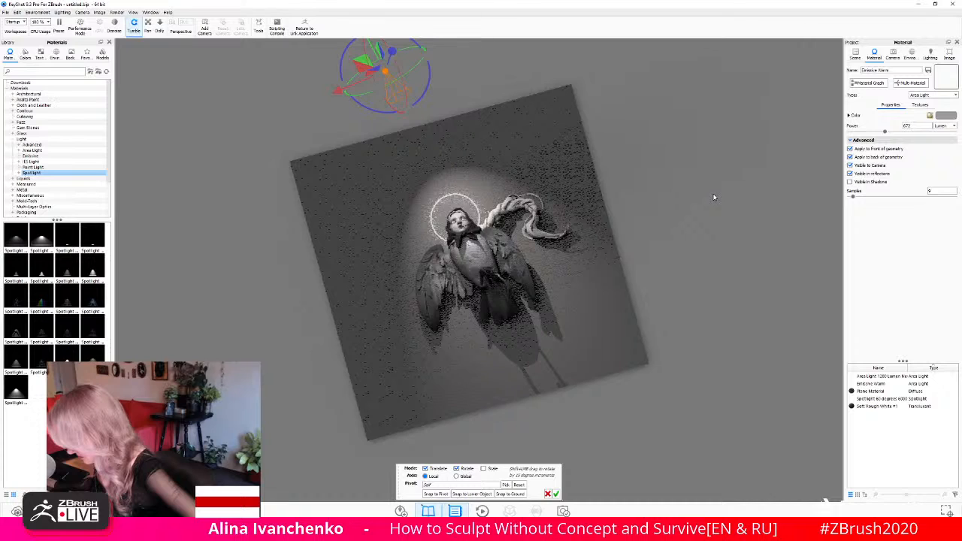
scroll(714, 197, up, 3)
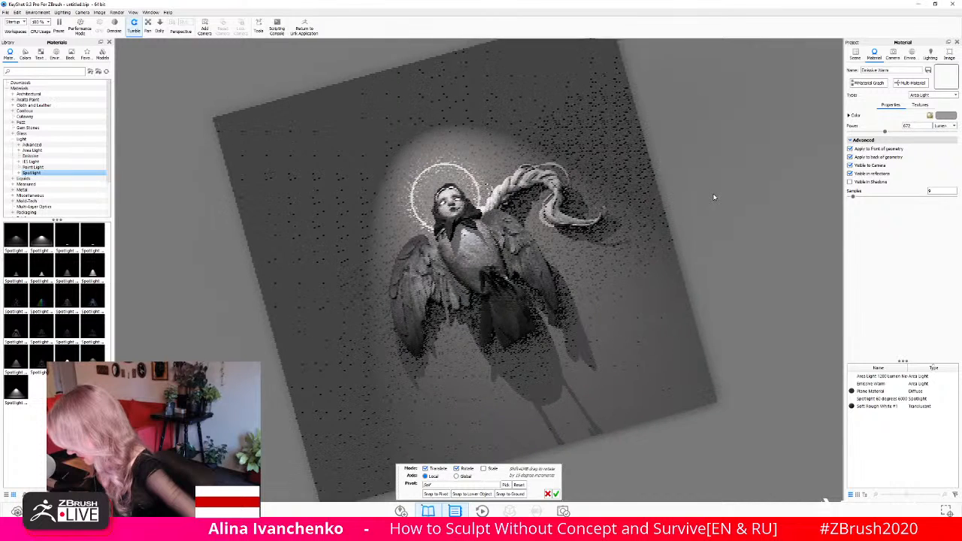
drag(714, 197, 703, 177)
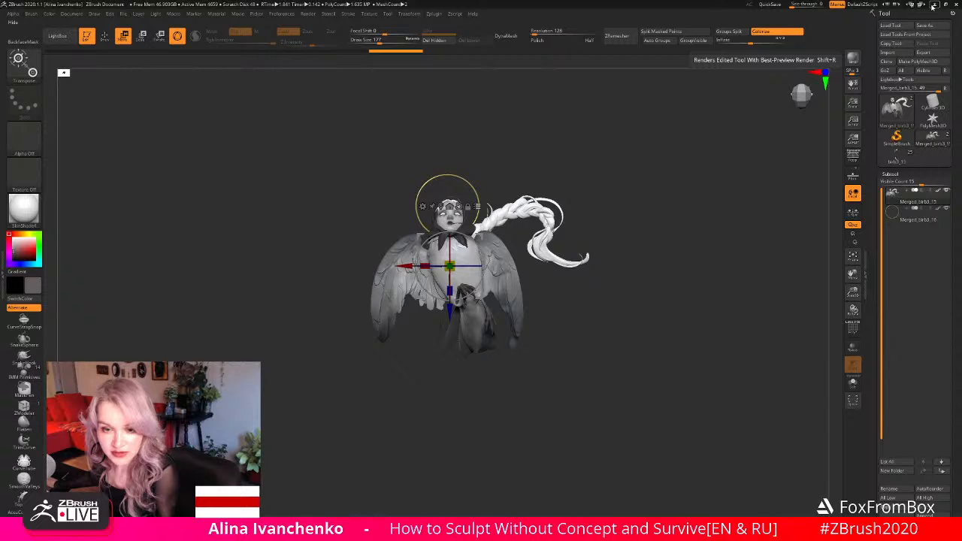
- Minimize ZBrush to return to the KeyShot render scene
click(933, 6)
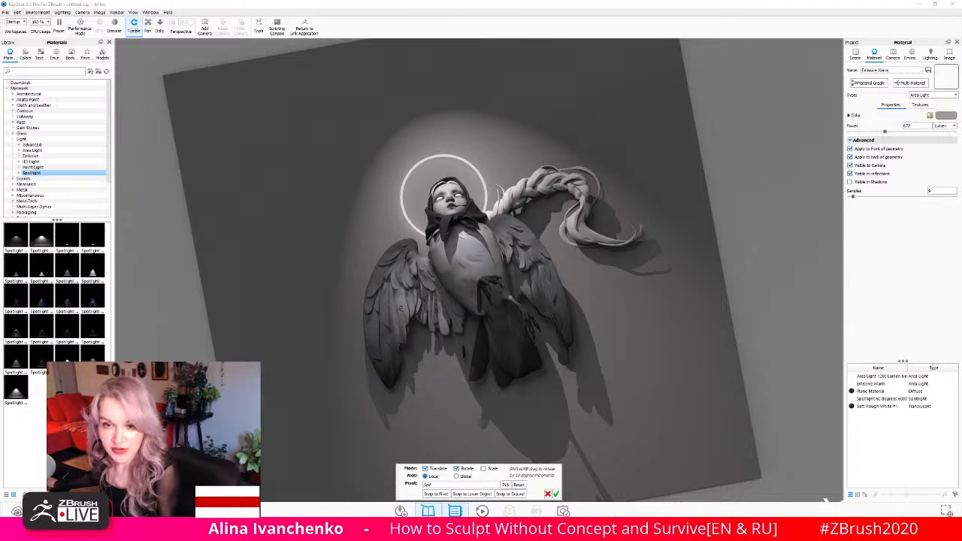